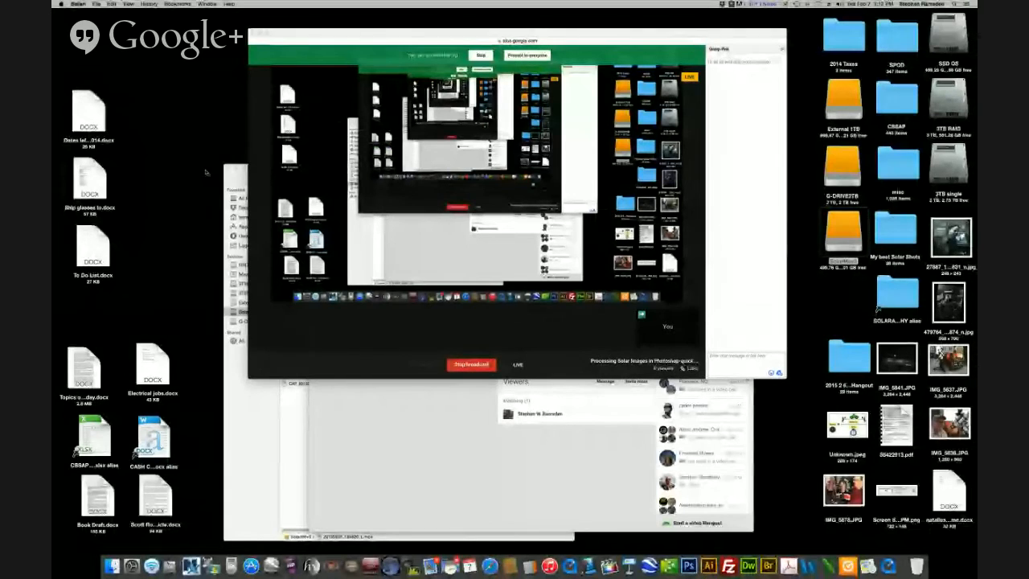
Shrink the hangout broadcast window and arrange it and the SolarMov3 Finder window so they no longer overlap
left_click(247, 172)
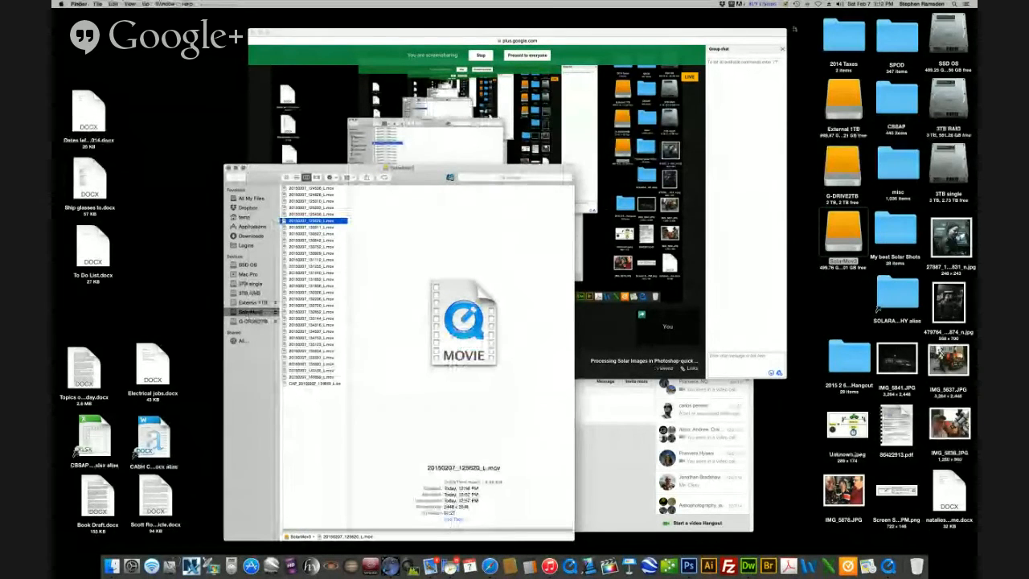
left_click_drag(779, 34, 440, 232)
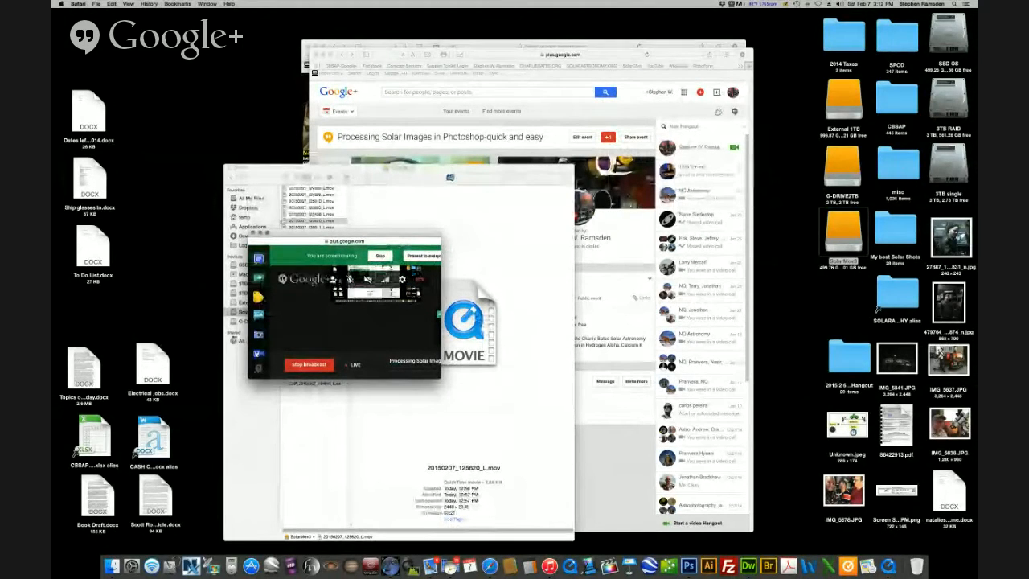
left_click_drag(387, 241, 213, 401)
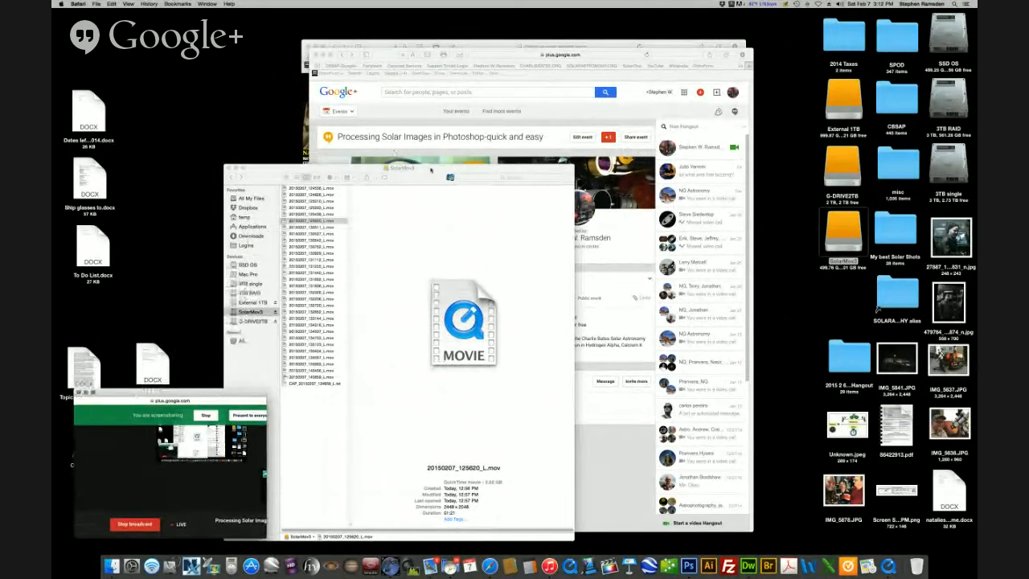
left_click_drag(388, 184, 711, 145)
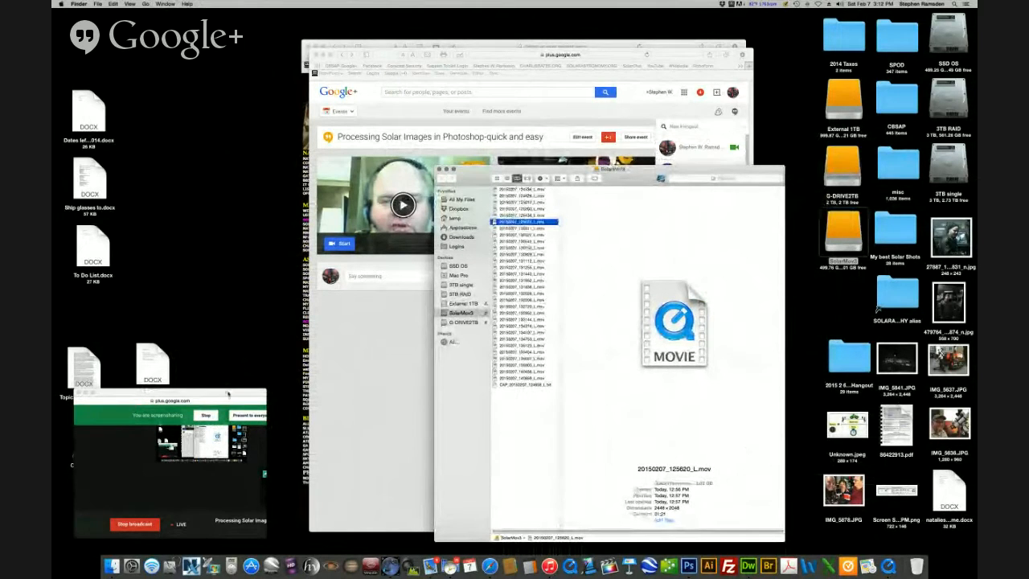
left_click_drag(266, 426, 346, 424)
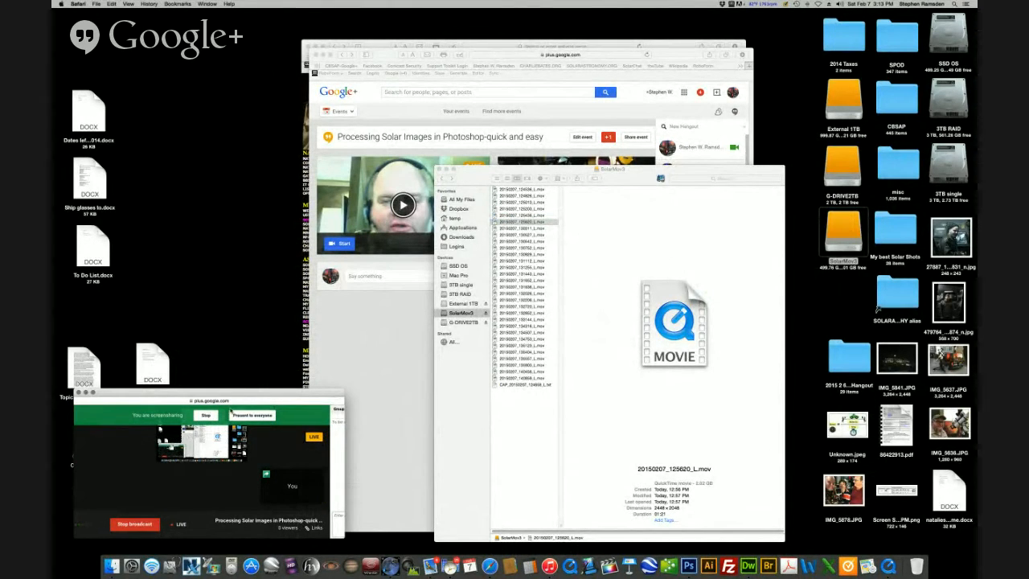
left_click_drag(235, 396, 218, 399)
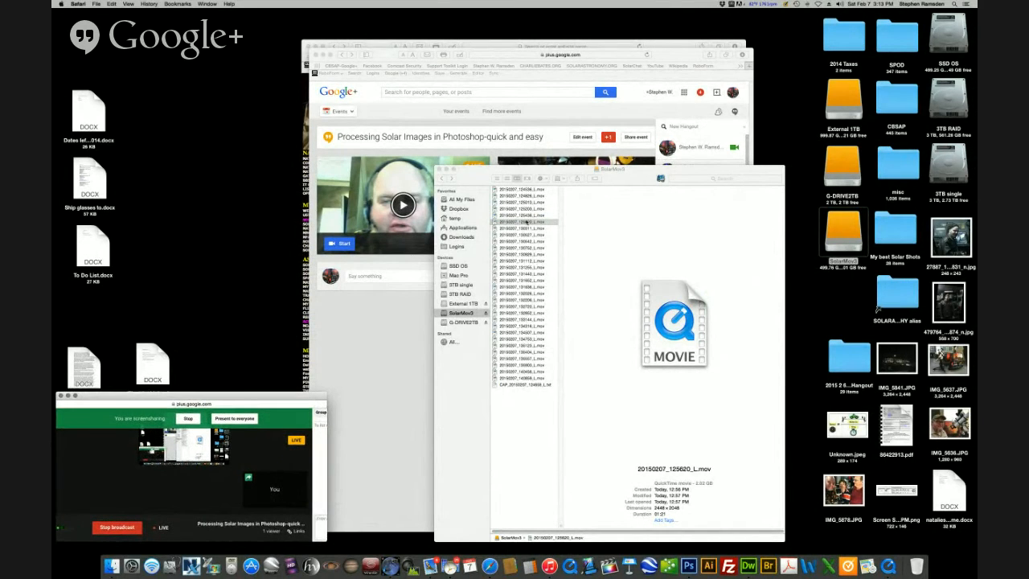
Close both browser windows behind the SolarMov3 Finder window and move that window towards the middle of the desktop
left_click(677, 176)
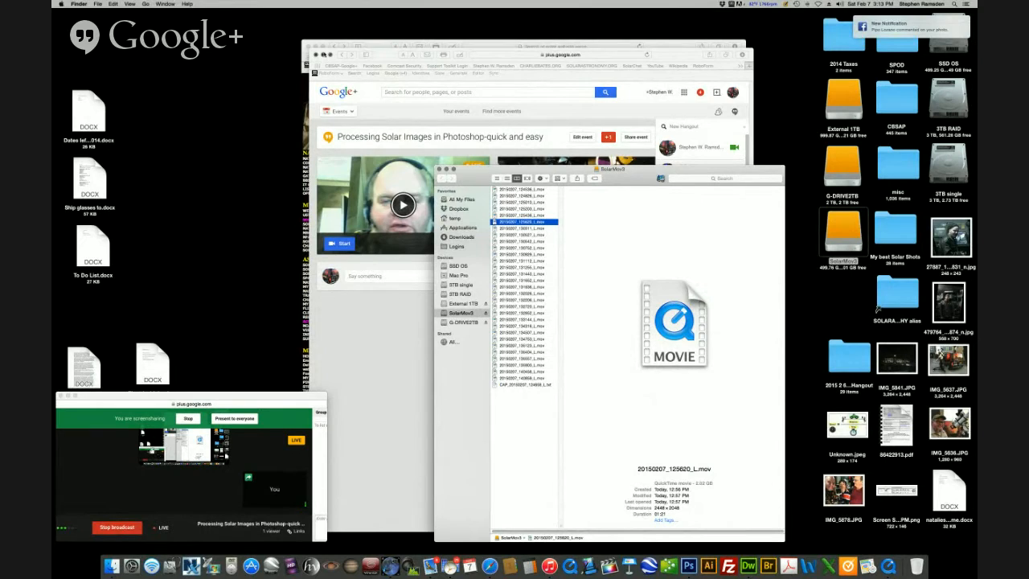
left_click(315, 54)
left_click(311, 48)
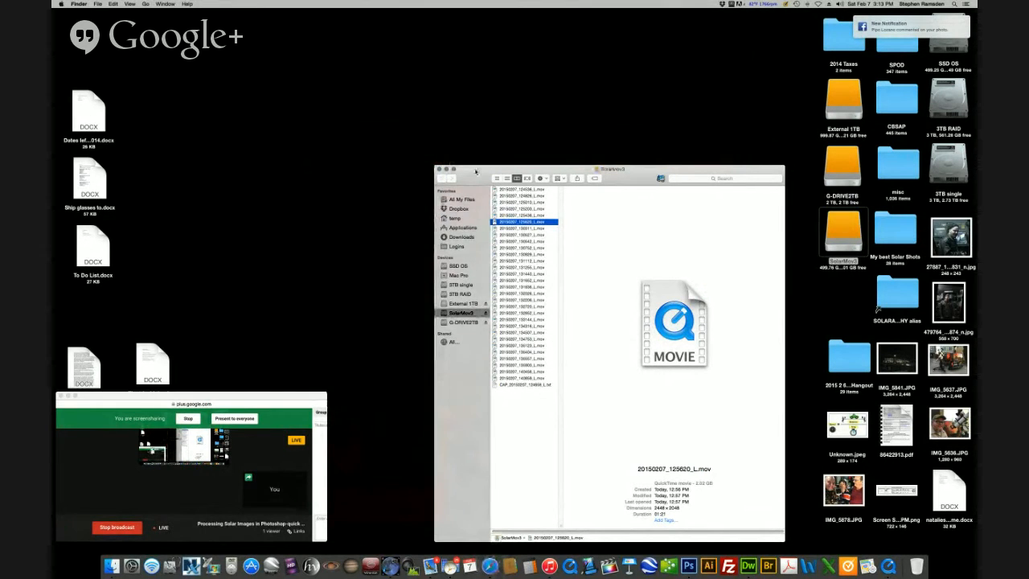
left_click_drag(476, 171, 418, 103)
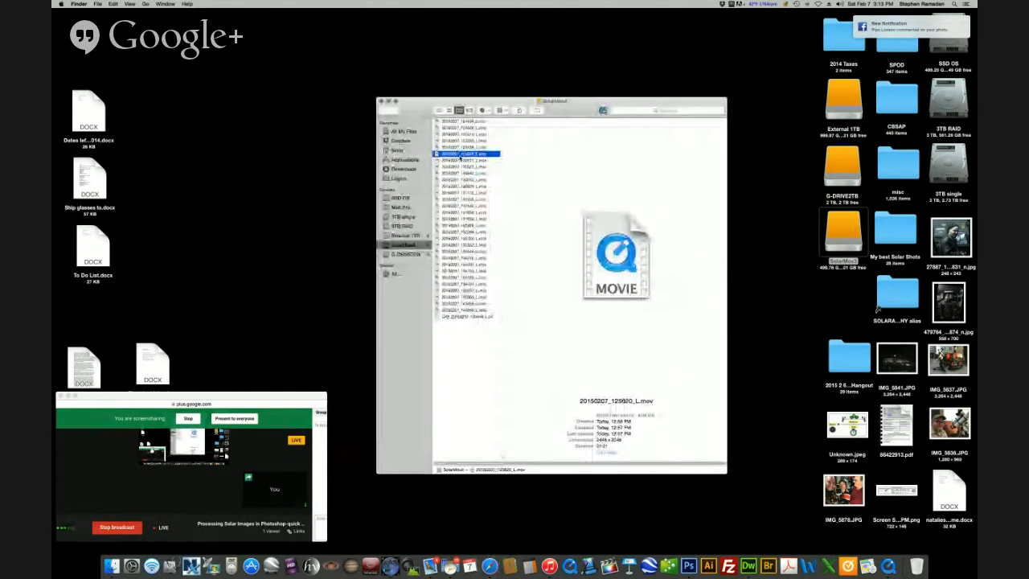
Open 20150207_125620_L.mov from SolarMov3, fit it to the screen, watch it play and close it
double_click(462, 155)
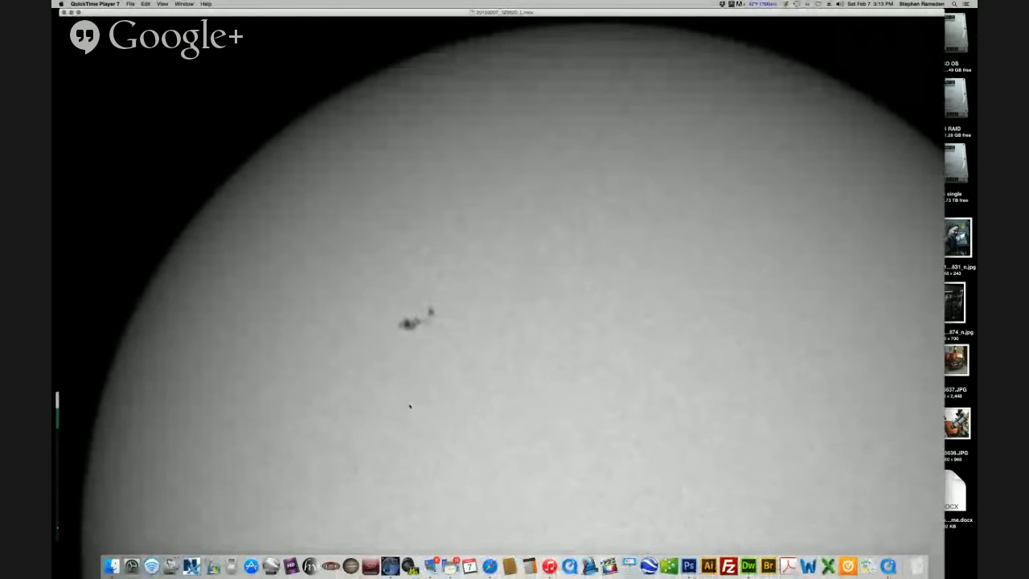
left_click(162, 4)
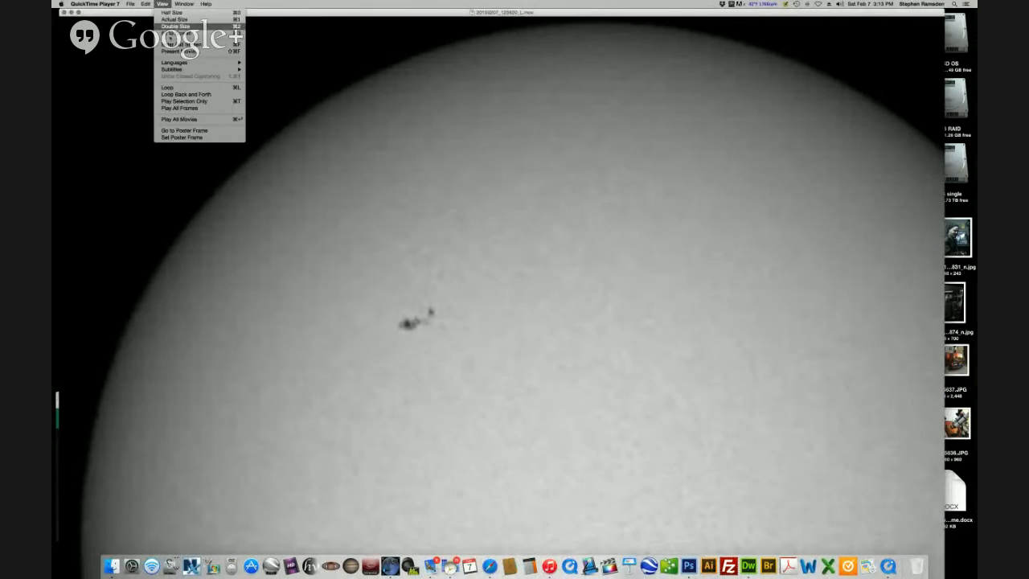
left_click(173, 32)
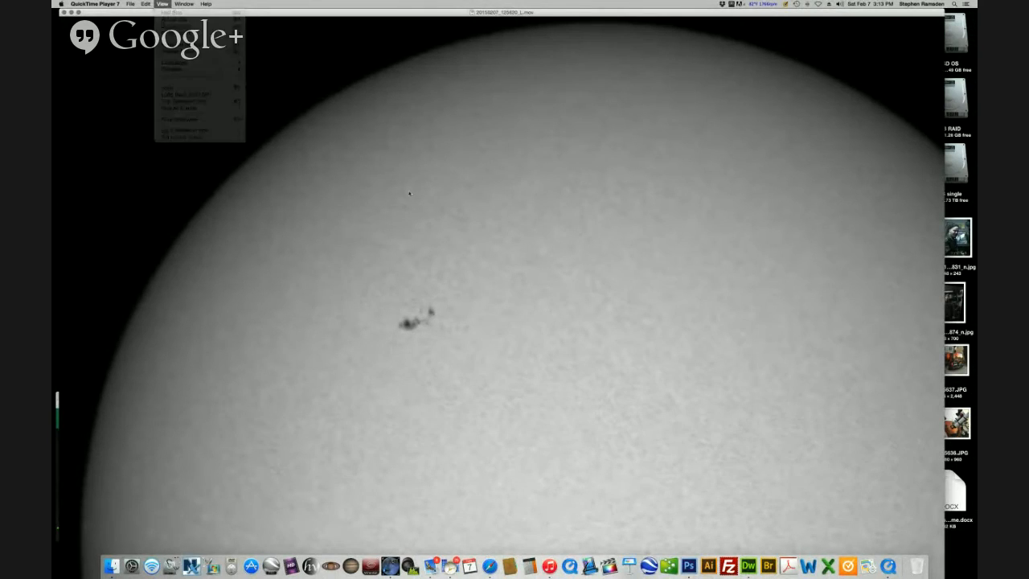
left_click(514, 543)
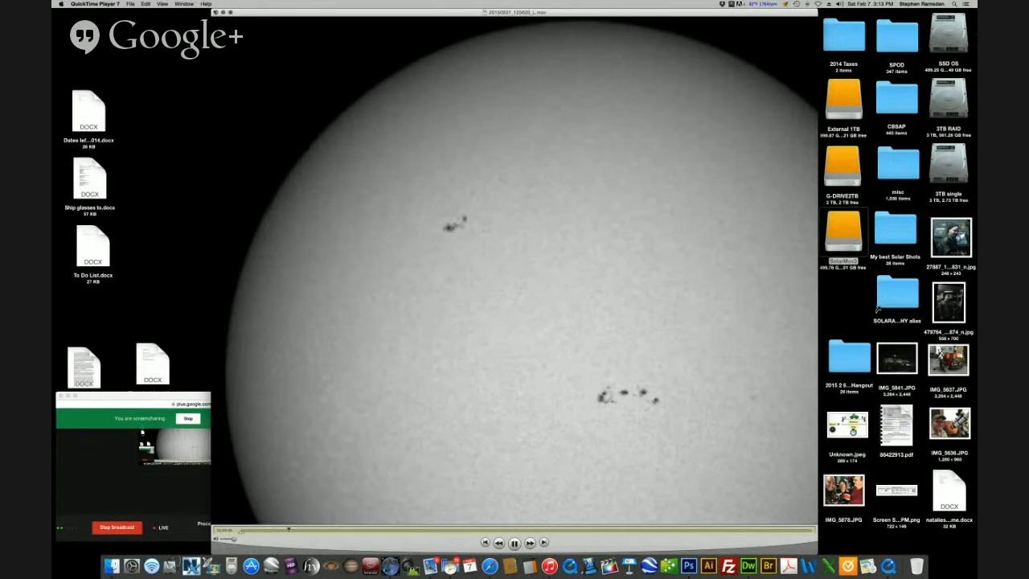
key("super+w")
Preview the close-up movie of a dark solar filament from SolarMov3 and close it
right_click(461, 264)
left_click(570, 339)
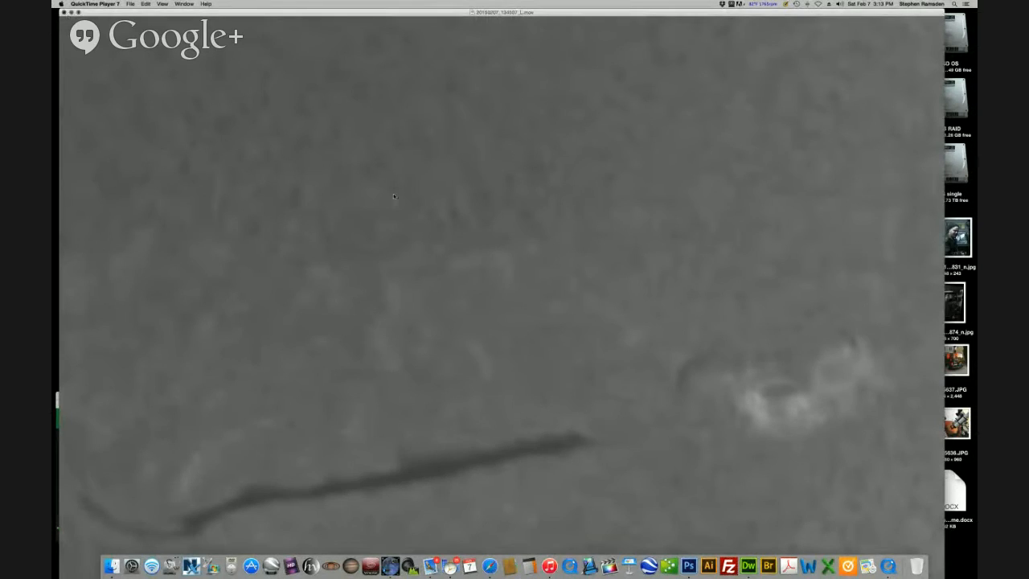
key("super+w")
Open the full-disk movie 20150207_132852_L.mov, reduce it to fit the screen, watch it play and close it
double_click(578, 278)
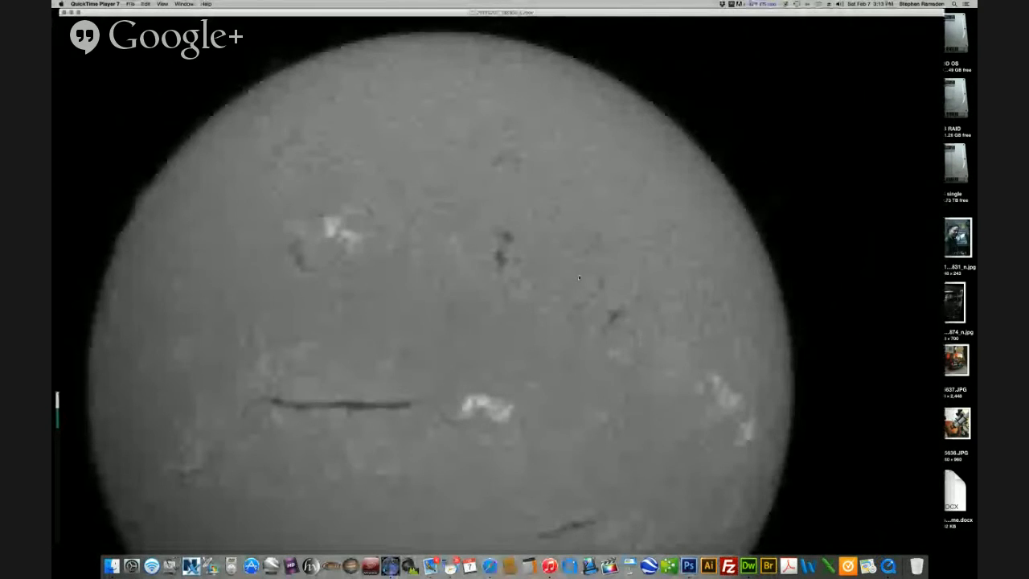
left_click(162, 4)
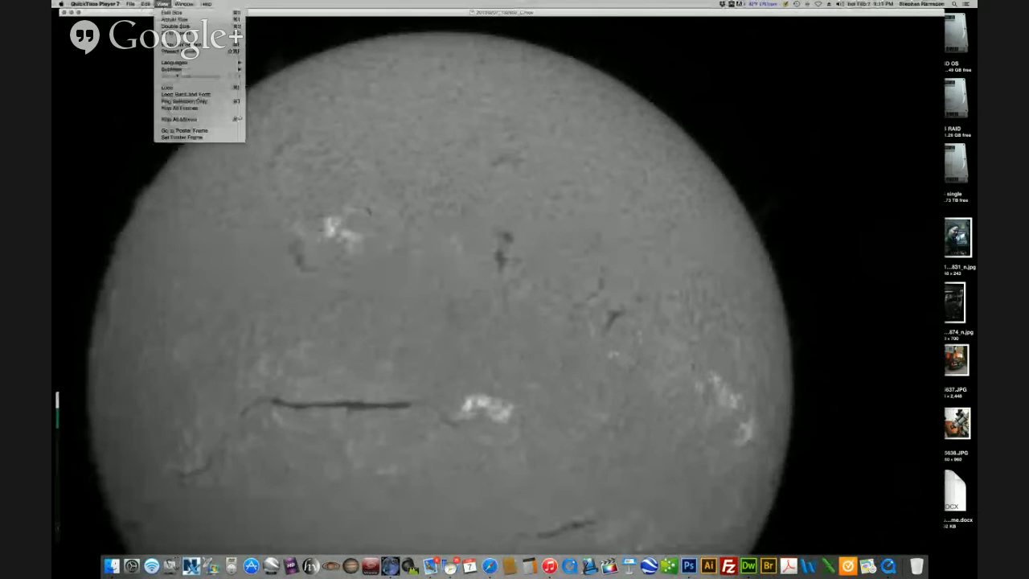
left_click(175, 19)
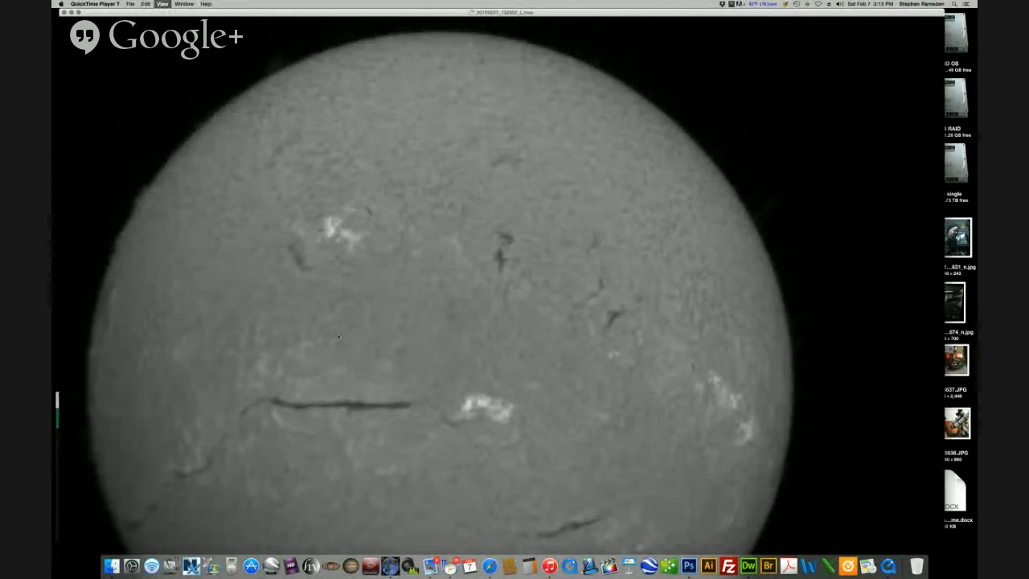
key("space")
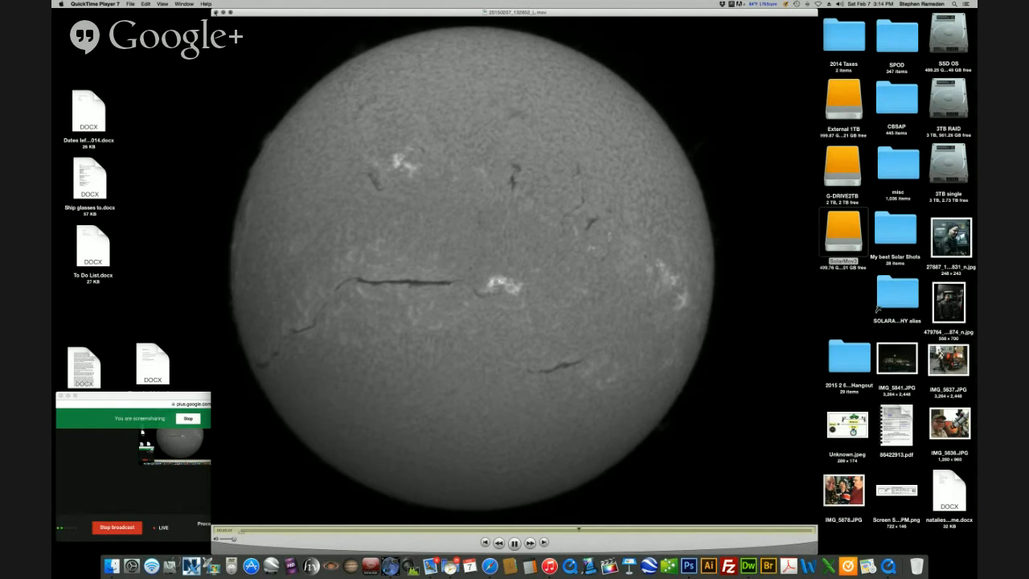
key("super+w")
Open 20150207_132206_L.mov from SolarMov3 to check its exposure, and close it
key("super+o")
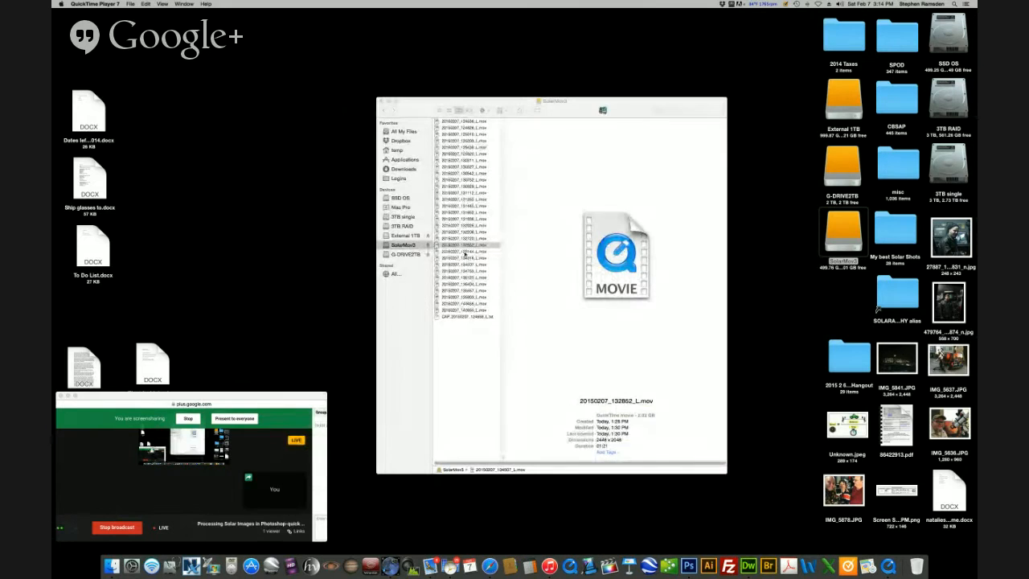
double_click(464, 244)
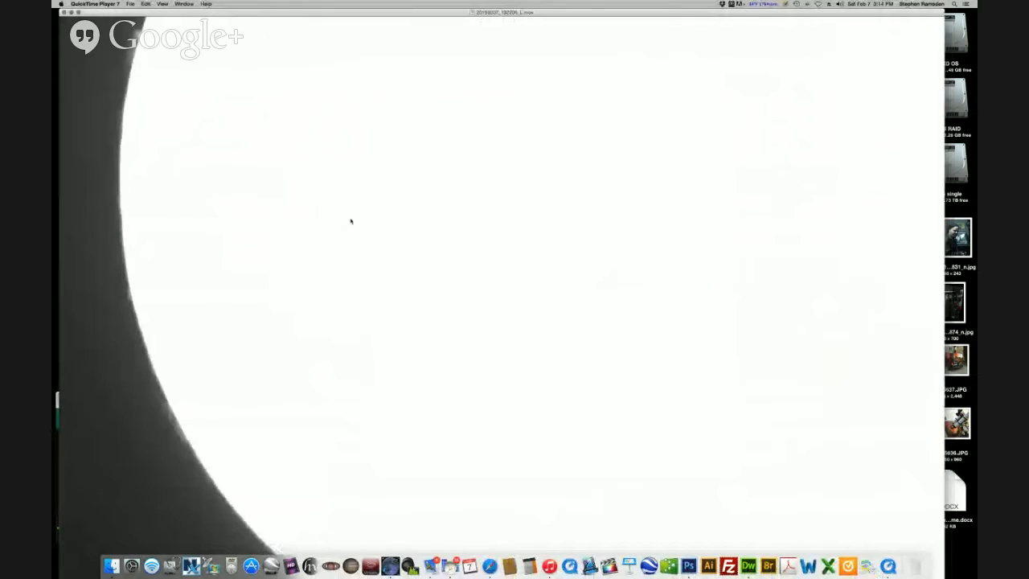
key("super+w")
Open 20150207_125010_L.mov, fit it to the screen, watch the sunspot footage play and close it
key("super+o")
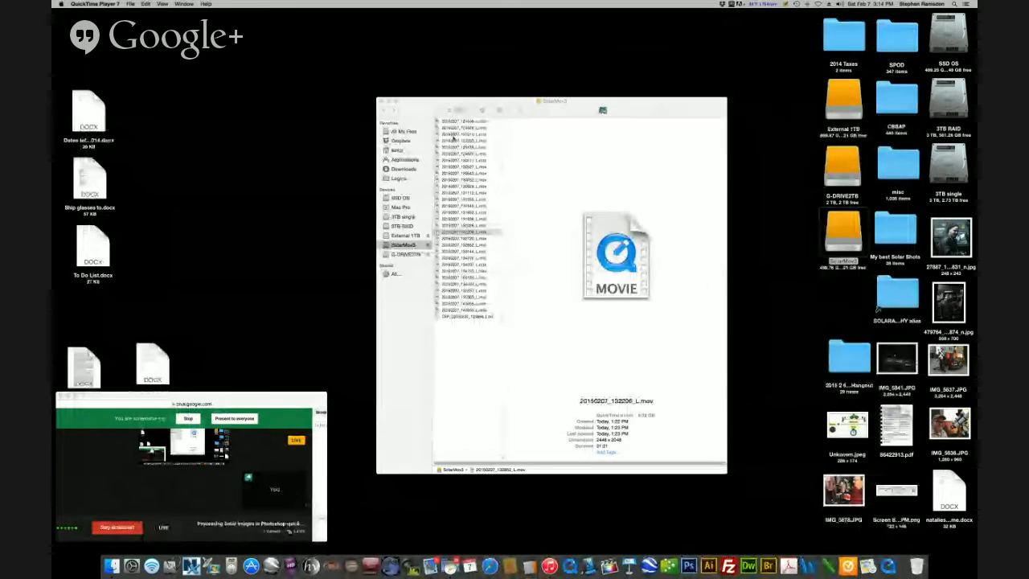
double_click(454, 128)
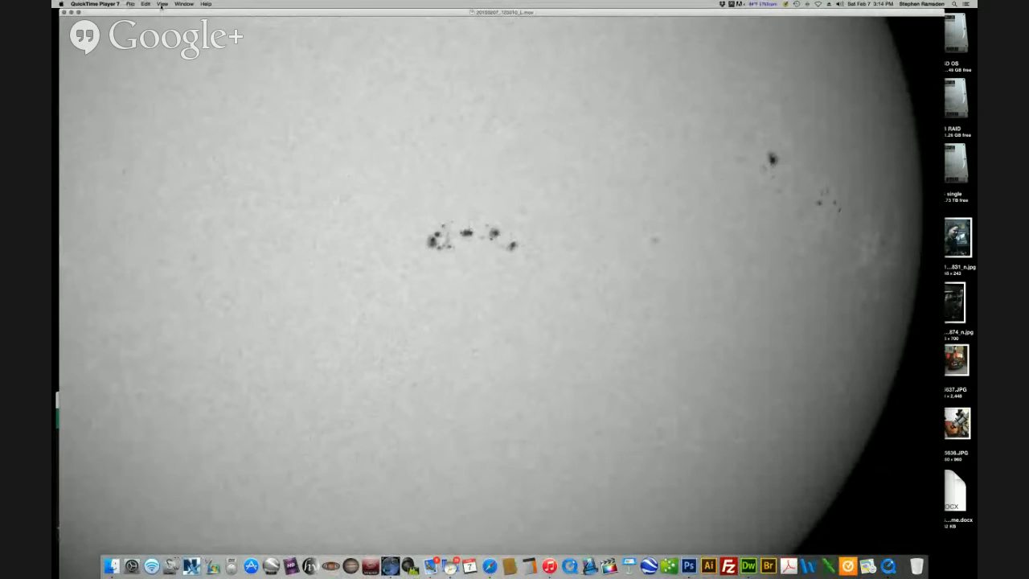
left_click(163, 4)
left_click(176, 33)
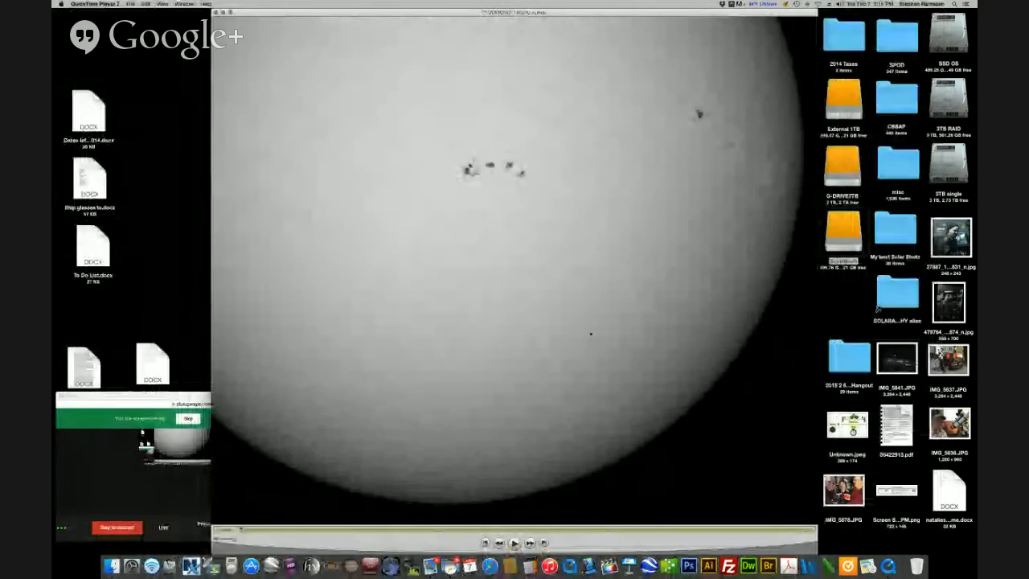
left_click(515, 544)
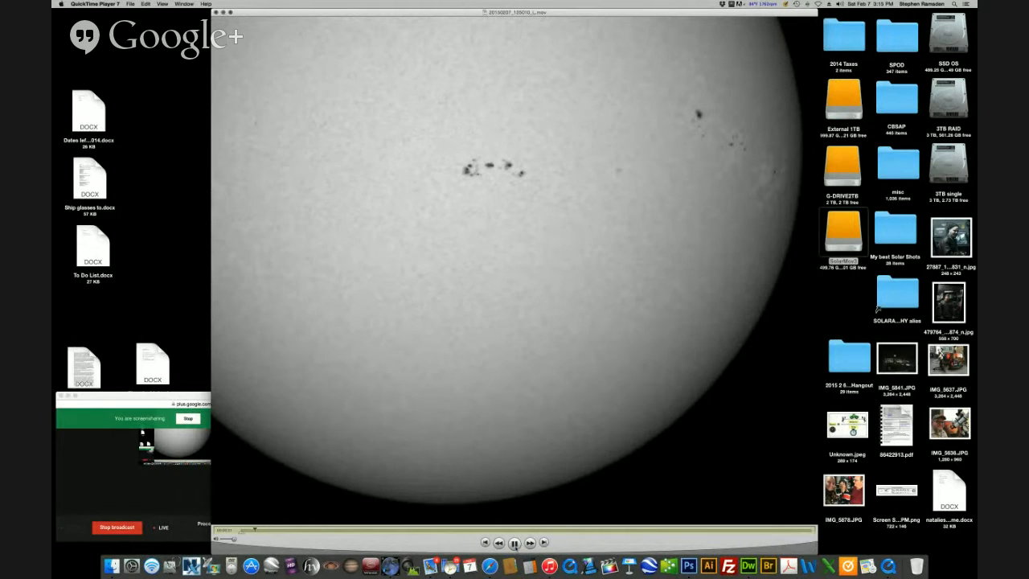
left_click(217, 12)
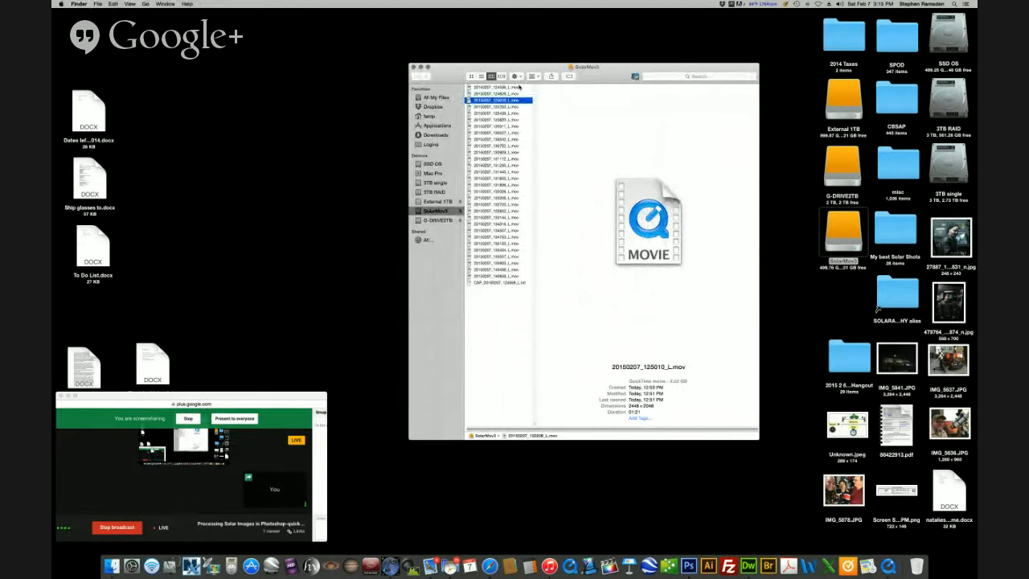
Select the first six movies in the SolarMov3 Finder window, up to 20150207_125620_L.mov
left_click(503, 119)
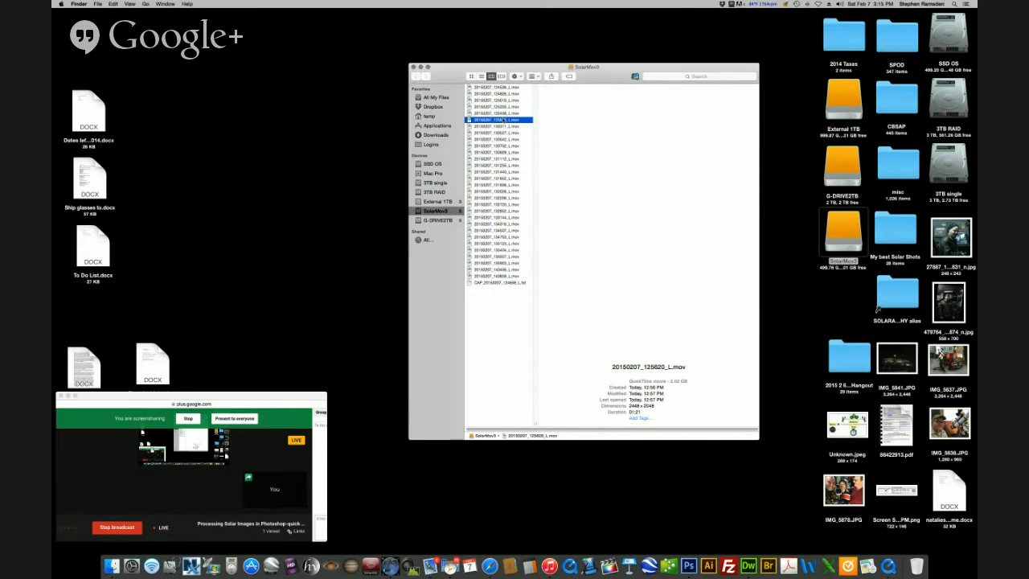
left_click(504, 88, "shift")
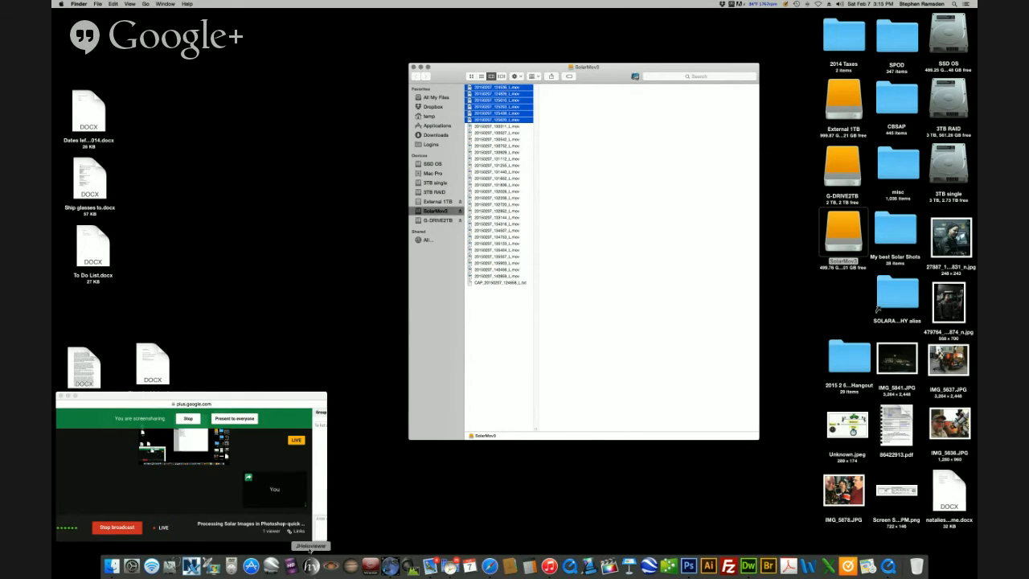
In Astro IIDC, try to stack and align movies 20150207_124536_L.mov through 20150207_125620_L.mov, with Desktop as the destination folder
left_click(142, 3)
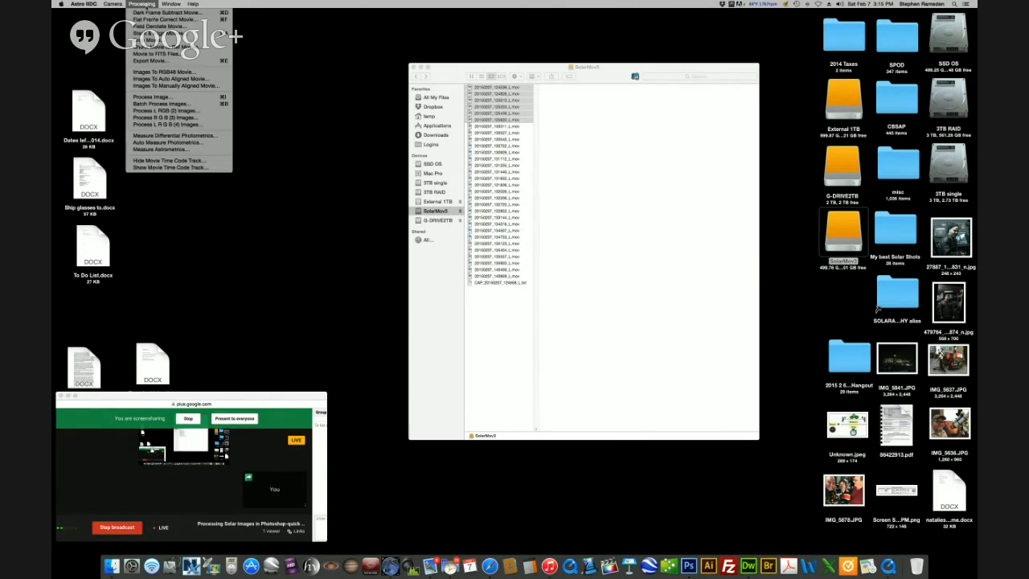
left_click(169, 34)
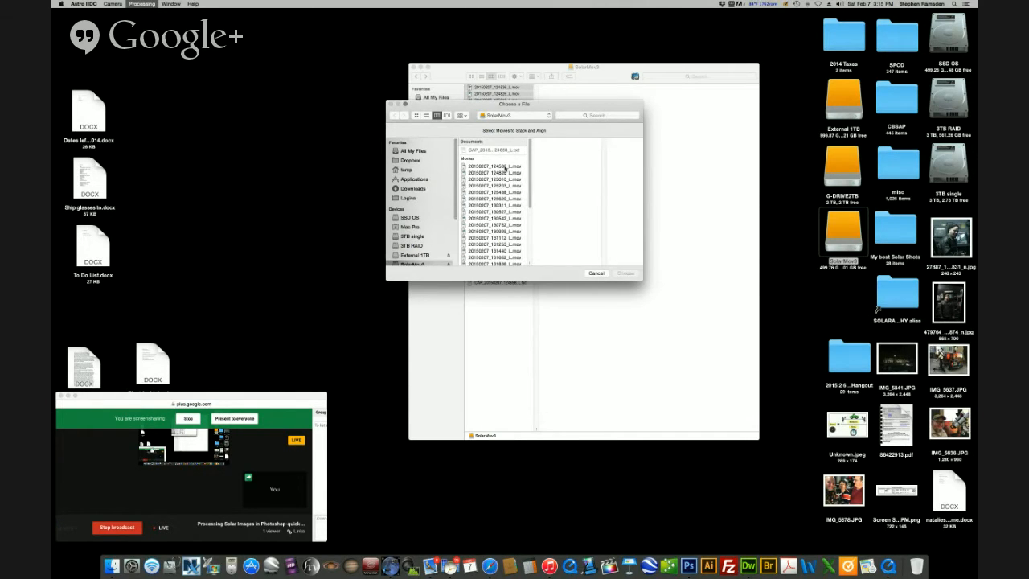
left_click(505, 167)
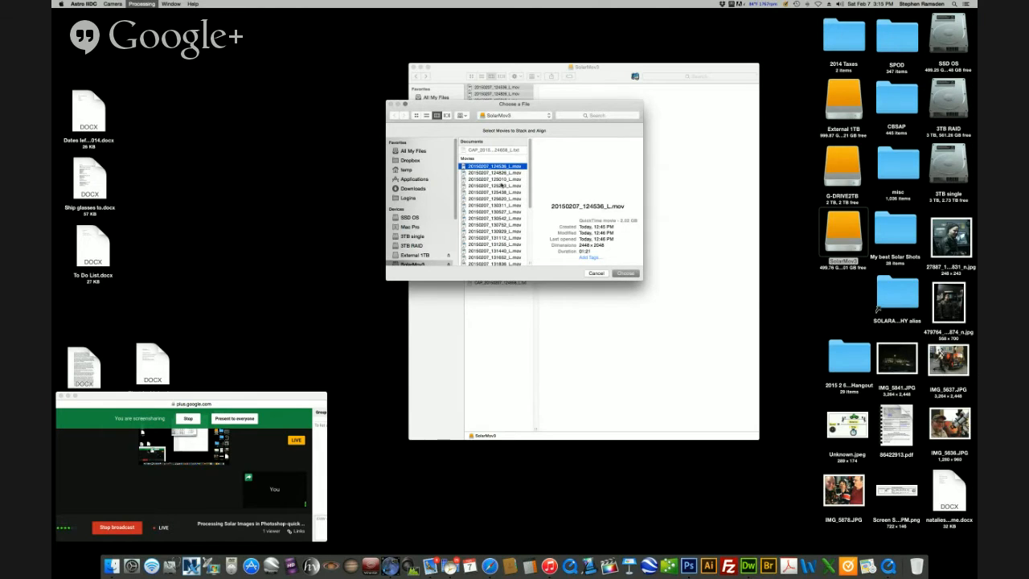
left_click(501, 199, "shift")
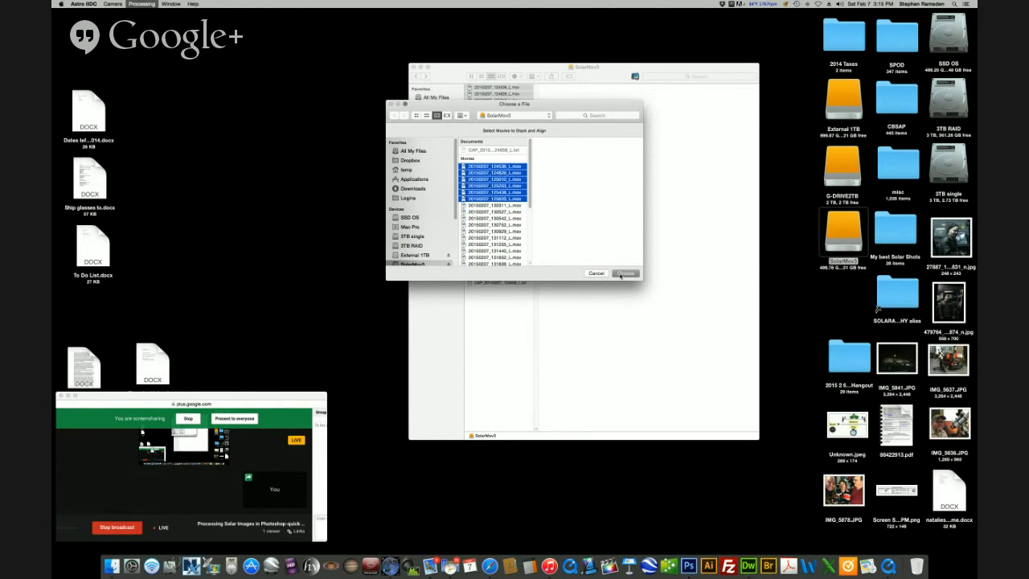
left_click(480, 198)
scroll(485, 171, "down", 1)
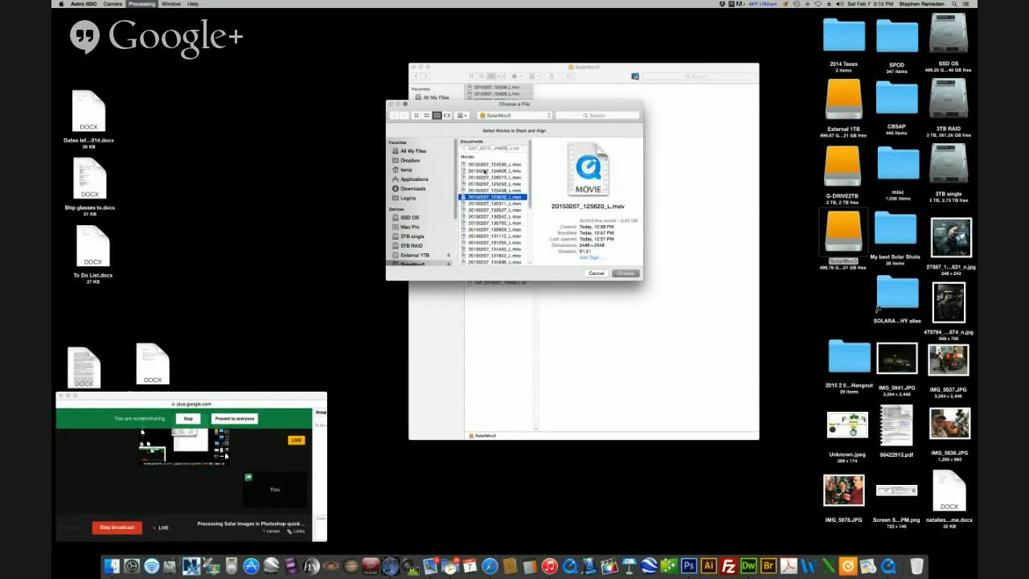
left_click(488, 167, "shift")
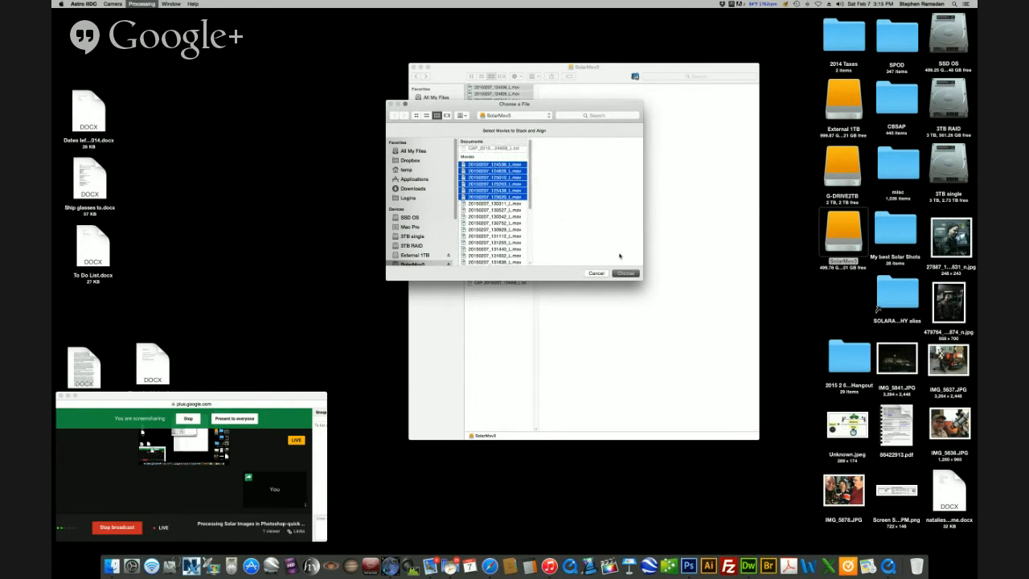
left_click(625, 273)
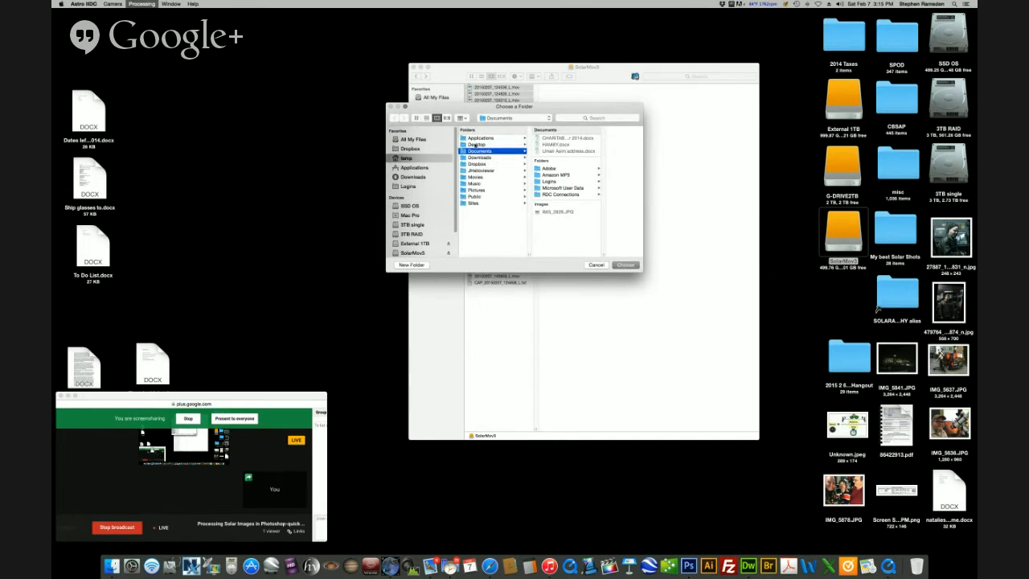
left_click(476, 144)
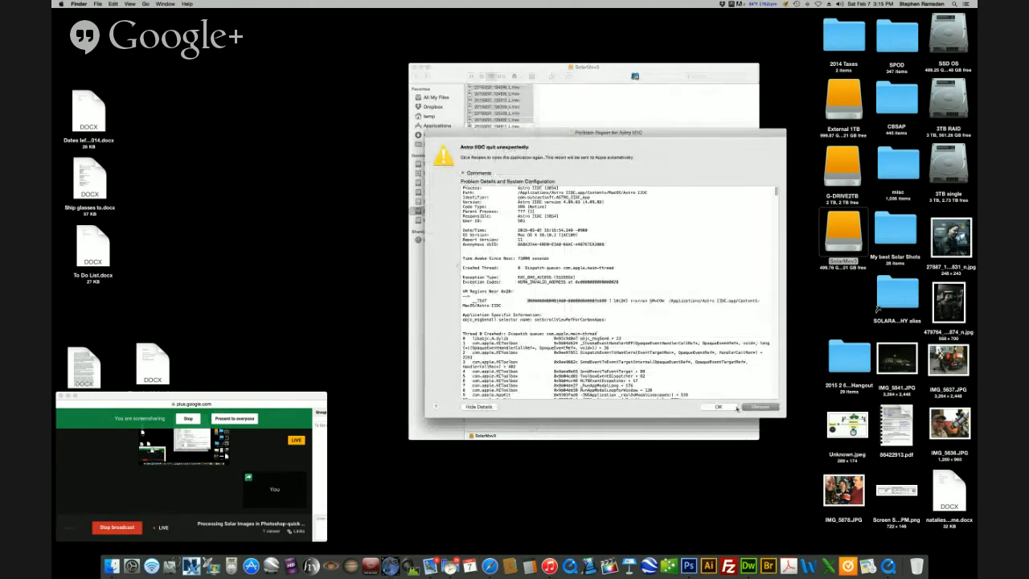
Relaunch Astro IIDC and choose movies 20150207_124536_L.mov through 20150207_125620_L.mov in SolarMov3 to stack and align
left_click(755, 410)
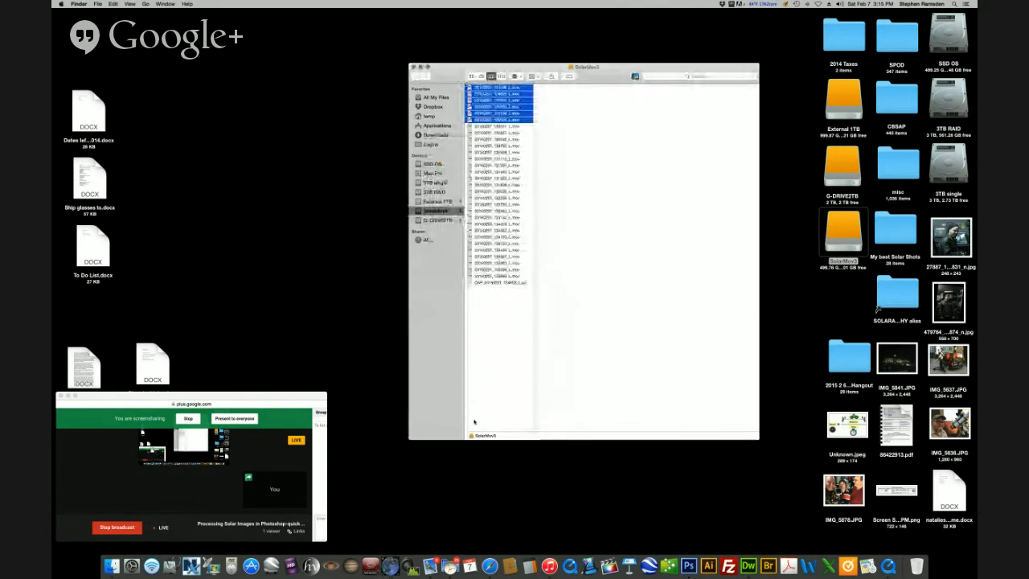
left_click(390, 564)
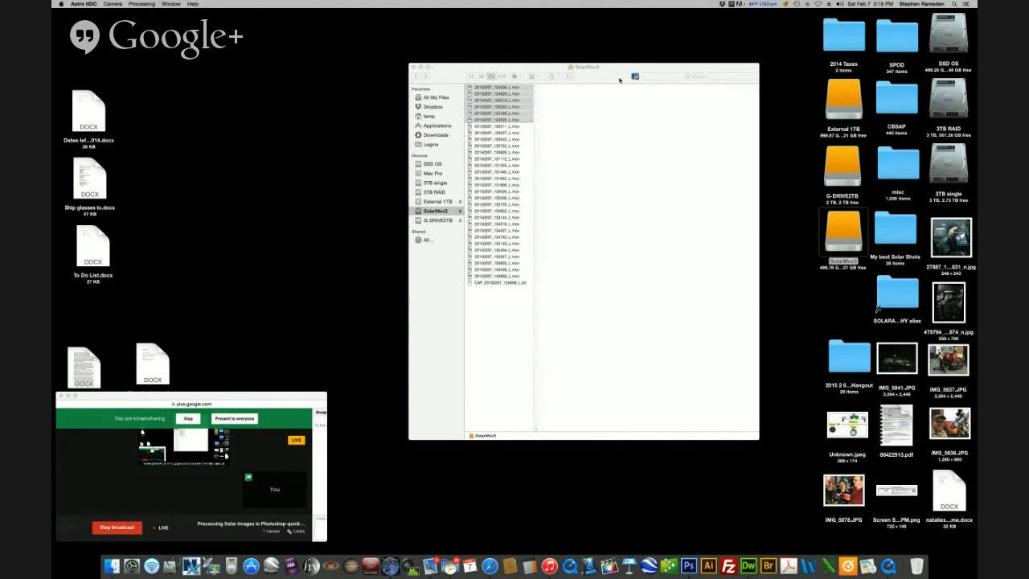
left_click(143, 4)
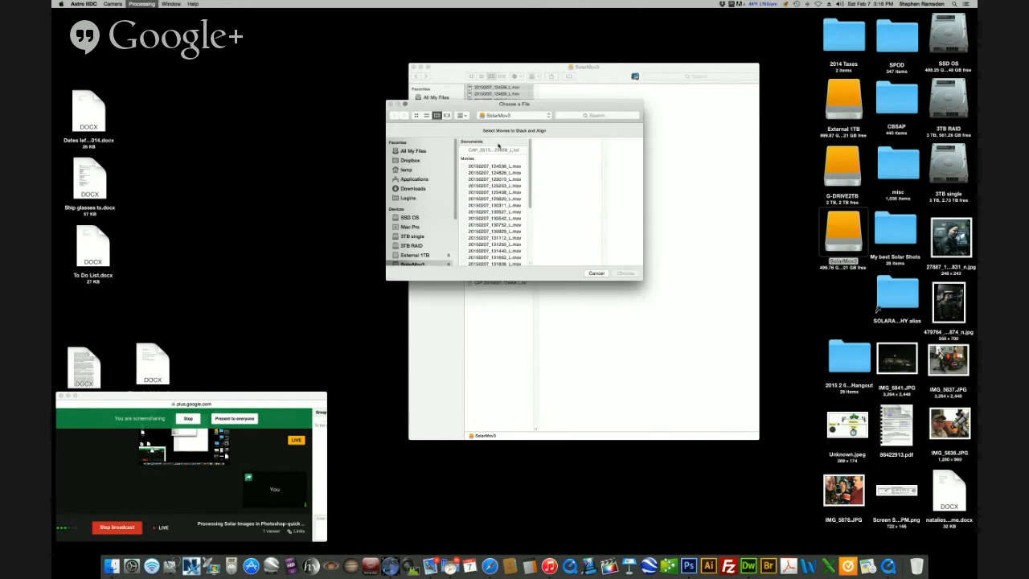
left_click(501, 166)
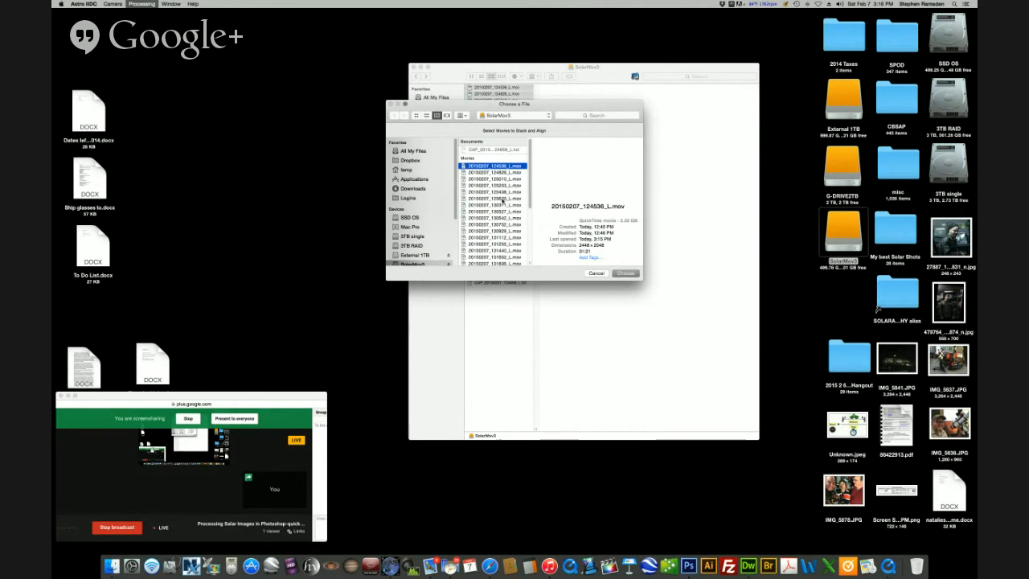
left_click(505, 198, "shift")
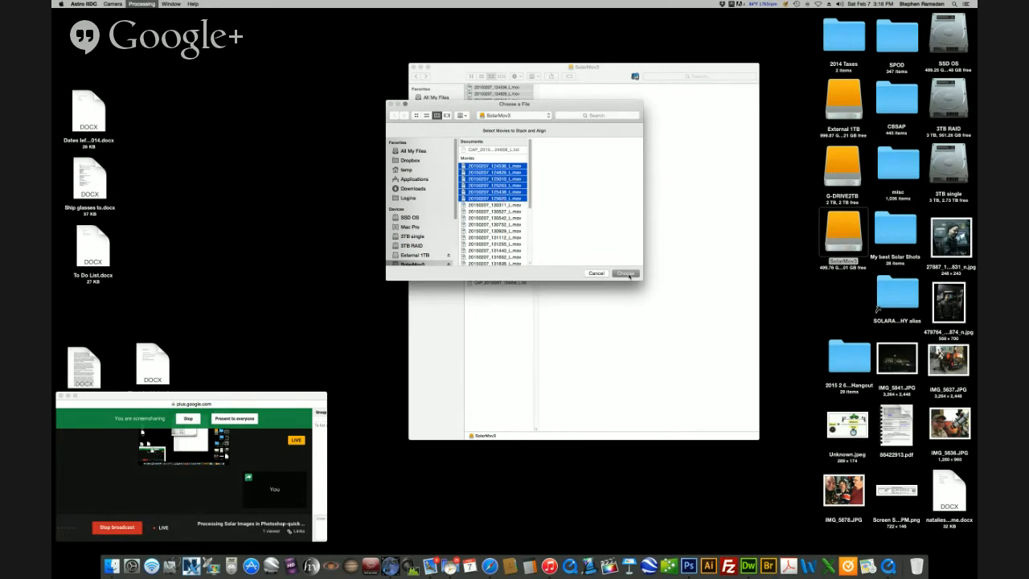
left_click(626, 274)
Browse to Desktop for the stacking destination and try to create a new folder there from the folder chooser
left_click(477, 144)
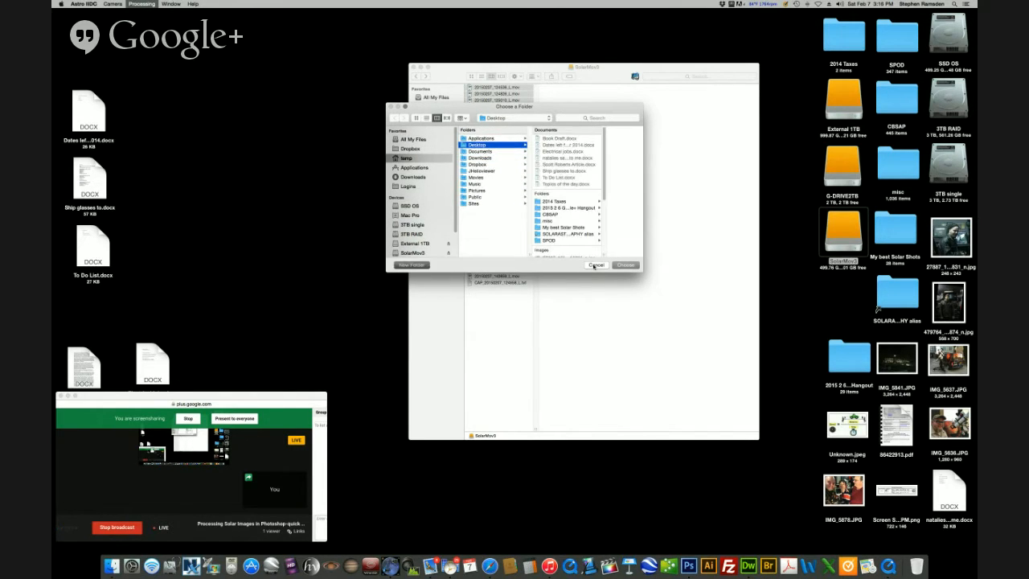
left_click(411, 265)
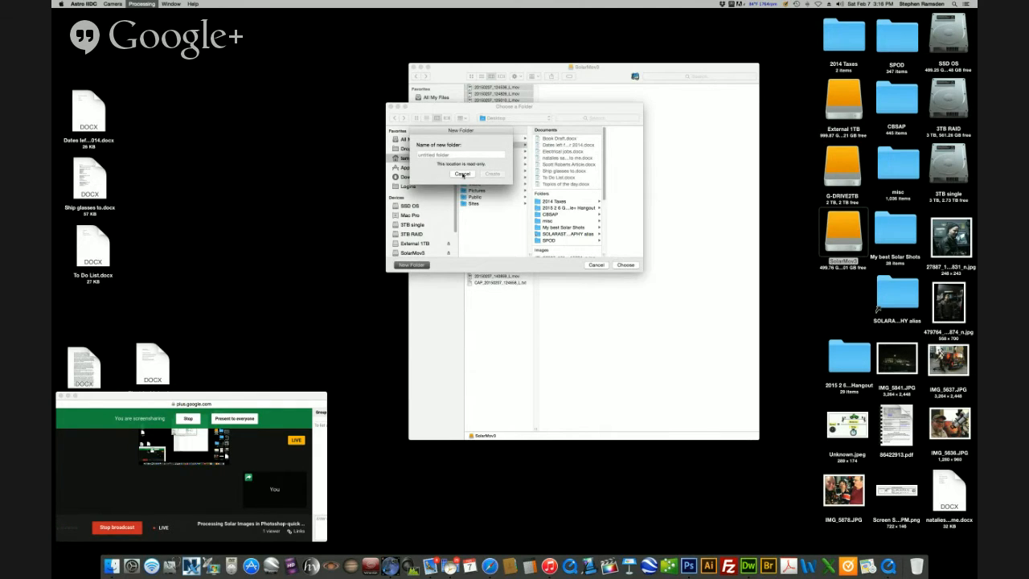
left_click(462, 174)
In Finder, create a folder on the desktop named "2015 2 7 Driveway Solar on Google+"
left_click(793, 297)
left_click(792, 296)
left_click(97, 4)
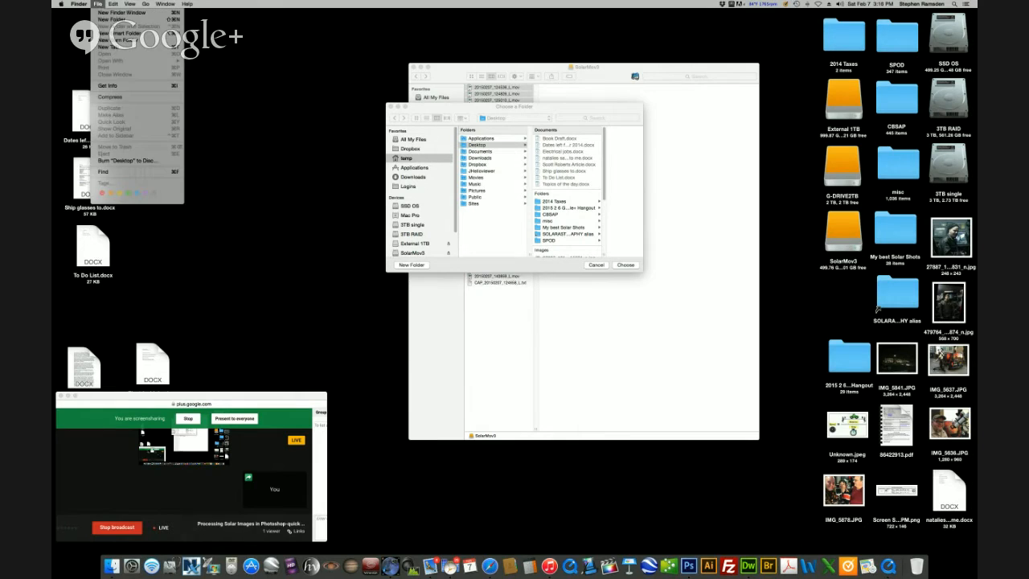
left_click(120, 23)
type("2015 2")
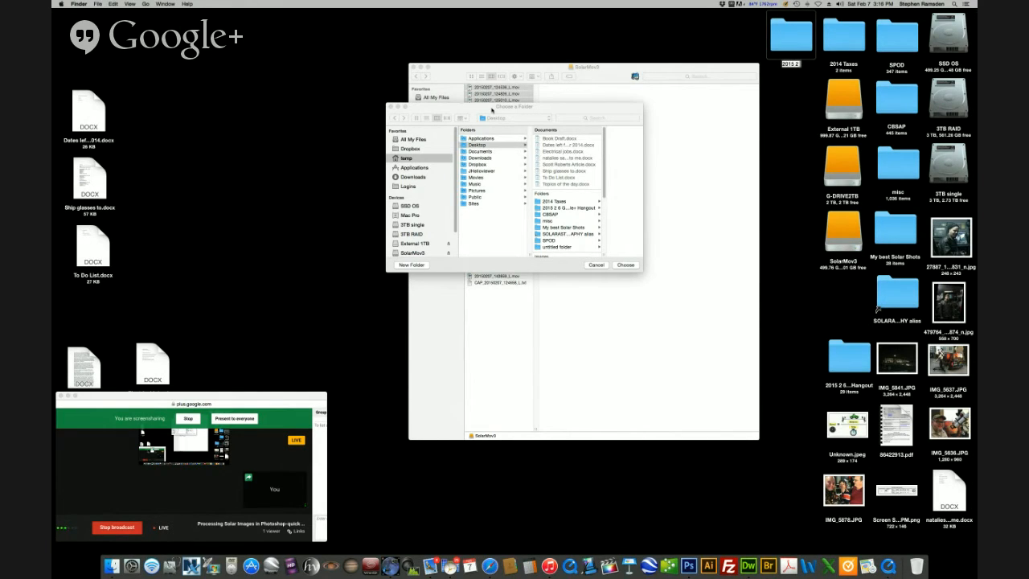
type(" 7 Drives")
type("ay Solar on Google+")
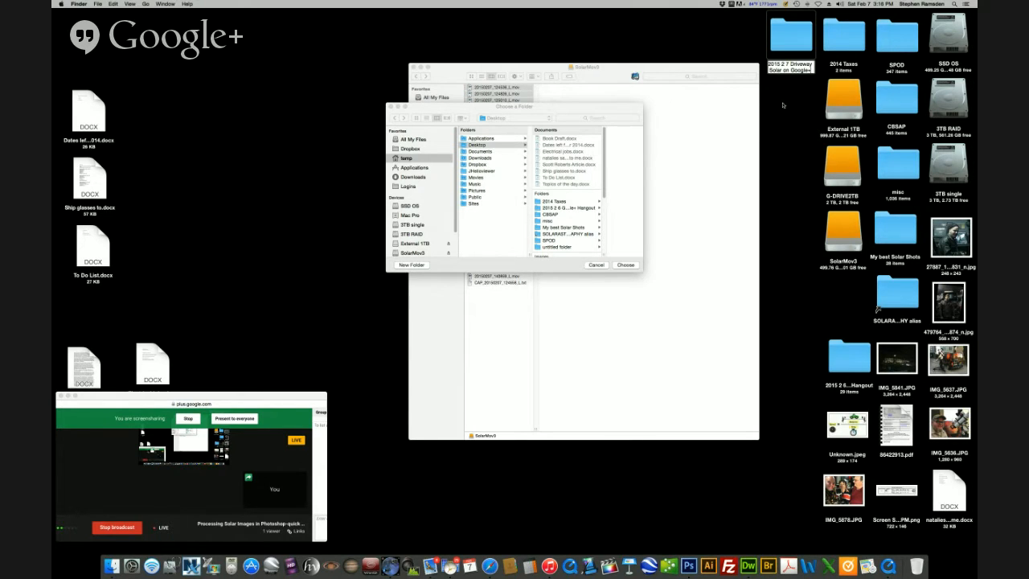
key("Return")
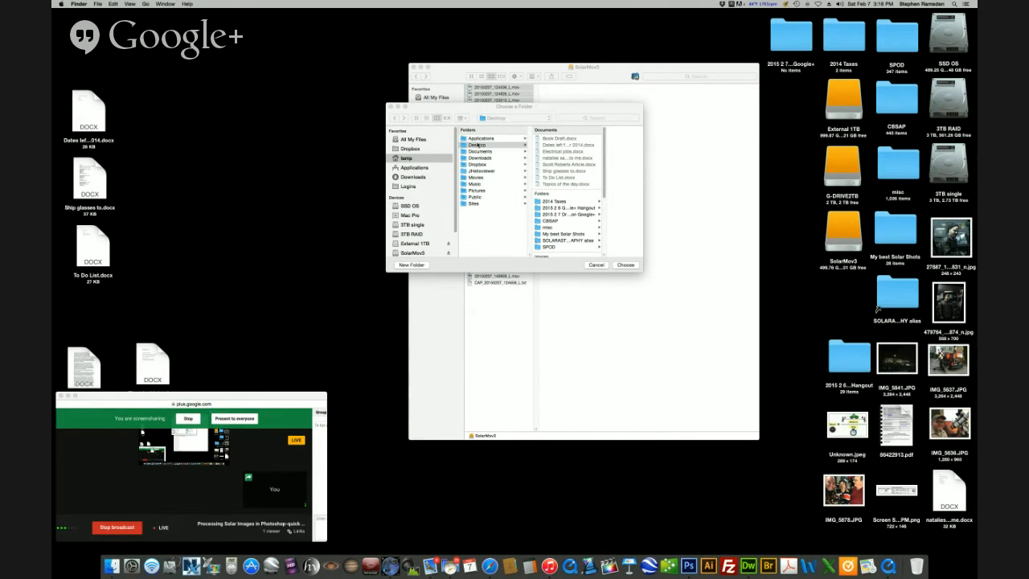
Choose the "2015 2 7 Driveway Solar on Google+" folder on the Desktop as the destination for the stacked images
left_click(548, 214)
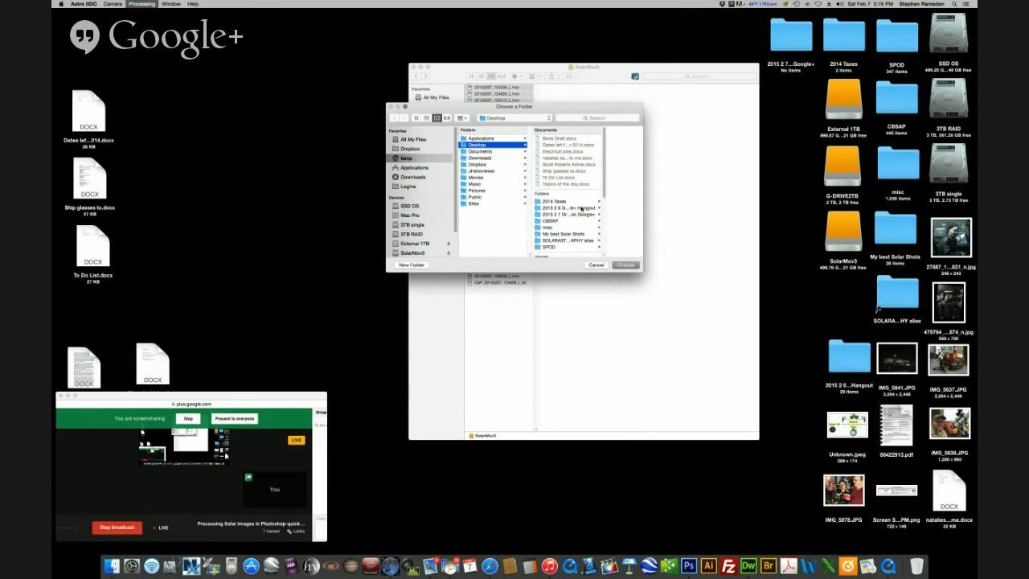
left_click(575, 213)
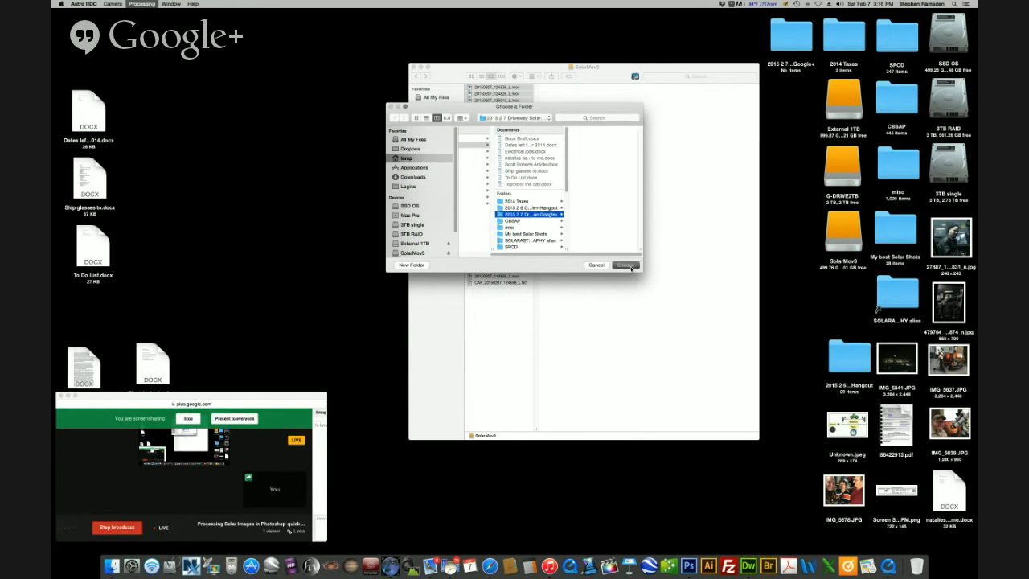
key("Return")
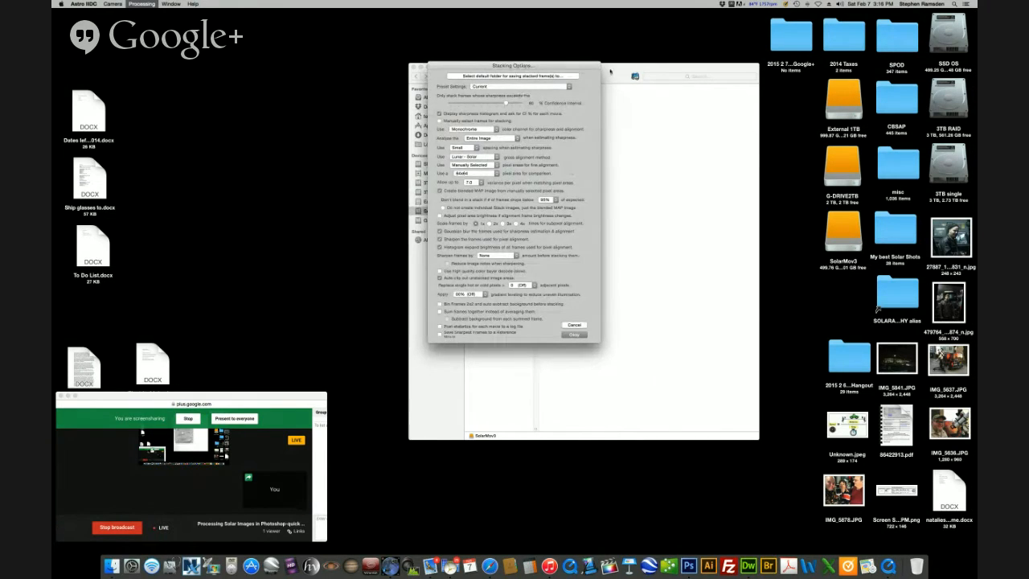
Close the SolarMov3 Finder window and move the Stacking Options dialog lower on the cleared desktop
left_click(613, 72)
left_click(413, 67)
left_click_drag(487, 66, 465, 162)
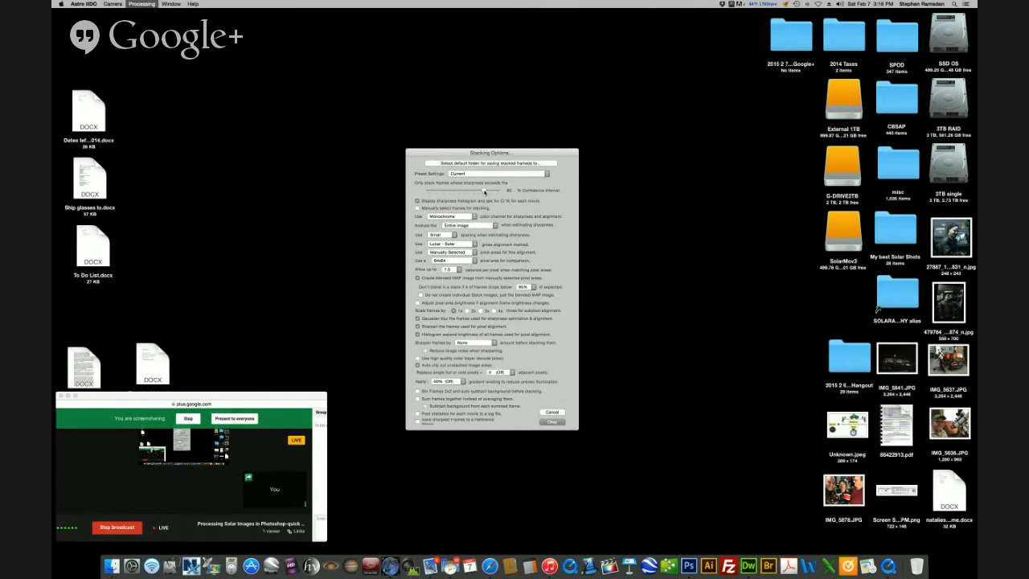
Set the sharpness confidence interval to 79% and the stack blending frame threshold to 95%, and start stacking the movies
left_click_drag(486, 193, 481, 194)
left_click(714, 246)
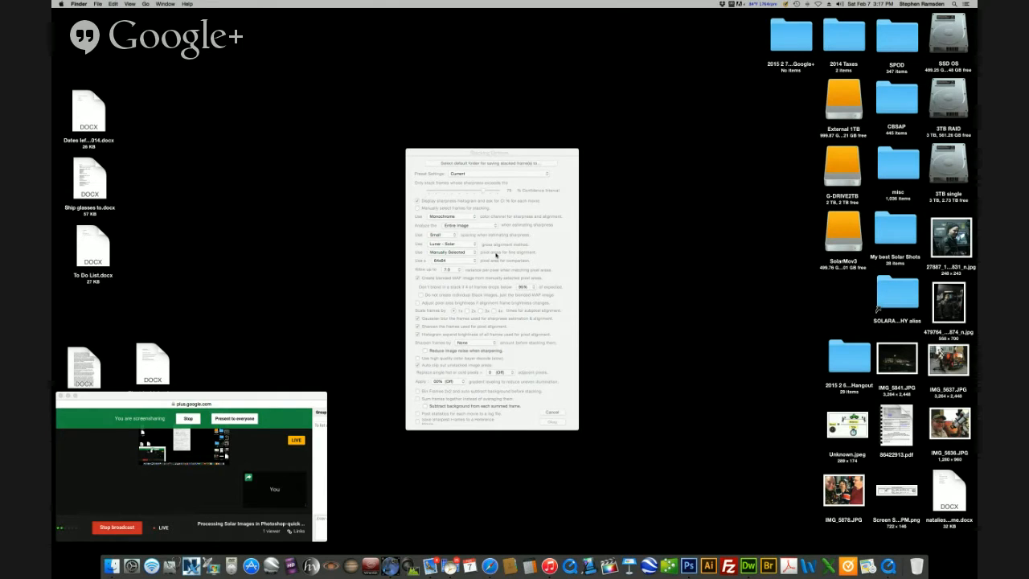
left_click(485, 257)
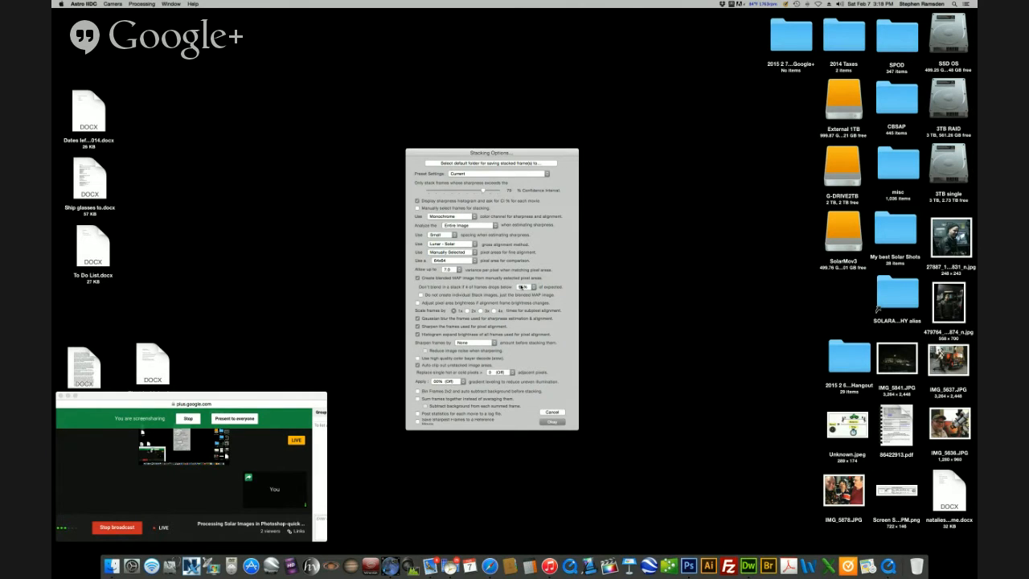
left_click(531, 287)
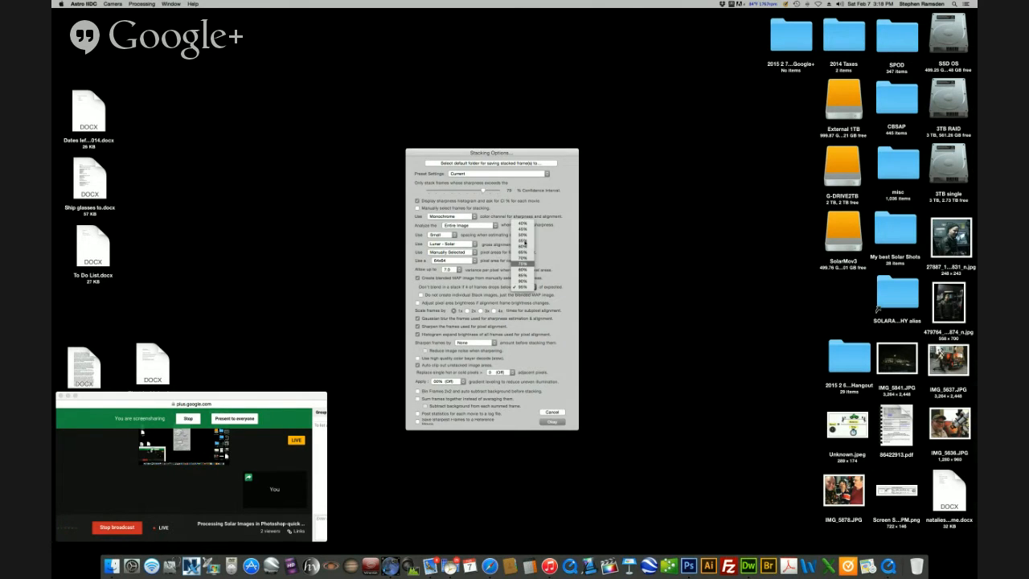
left_click(524, 287)
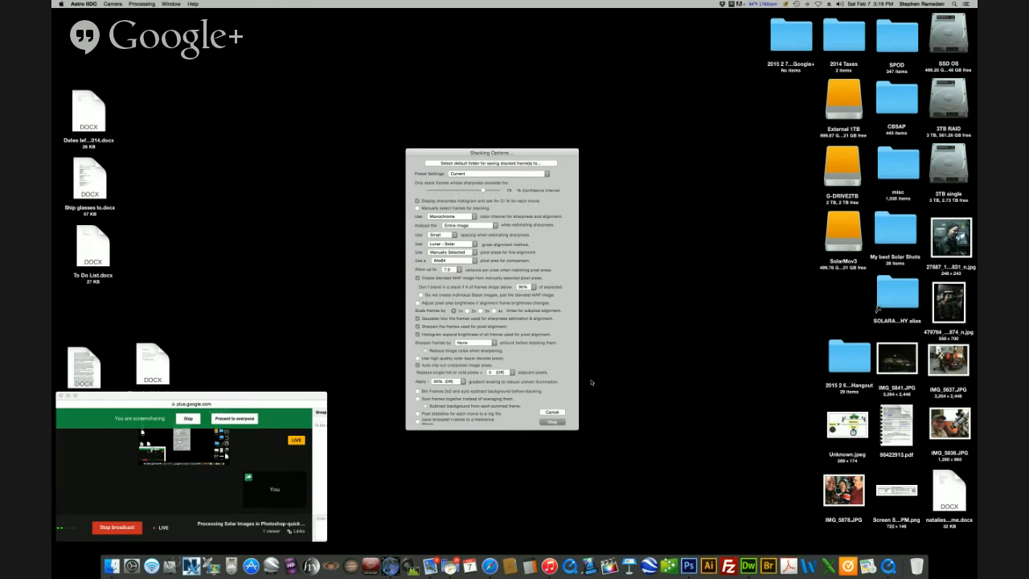
left_click(557, 421)
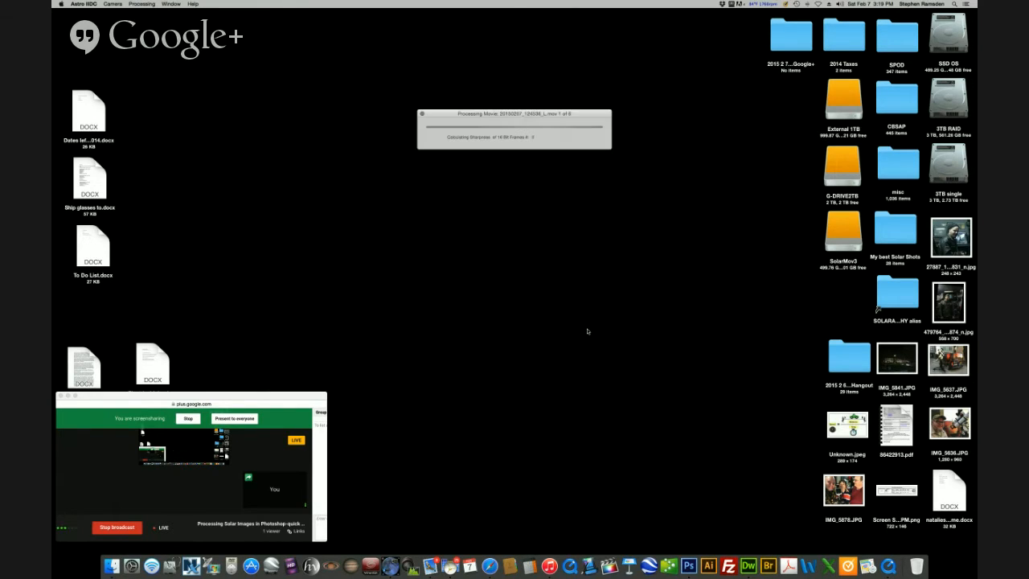
Rearrange the processing progress and Google+ Hangouts windows, and mute the broadcast microphone
left_click_drag(523, 113, 488, 229)
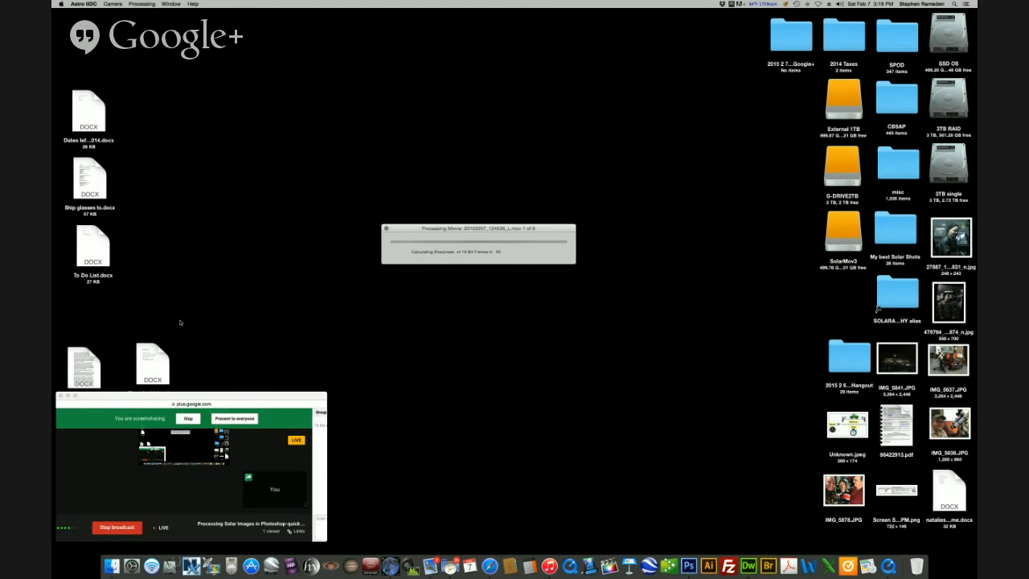
left_click_drag(247, 398, 419, 350)
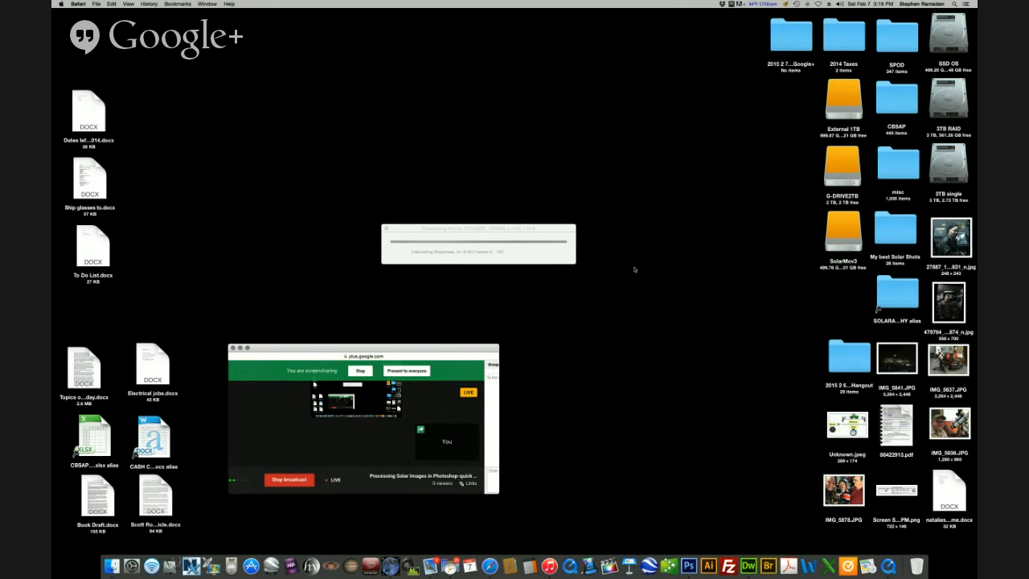
mouse_move(374, 422)
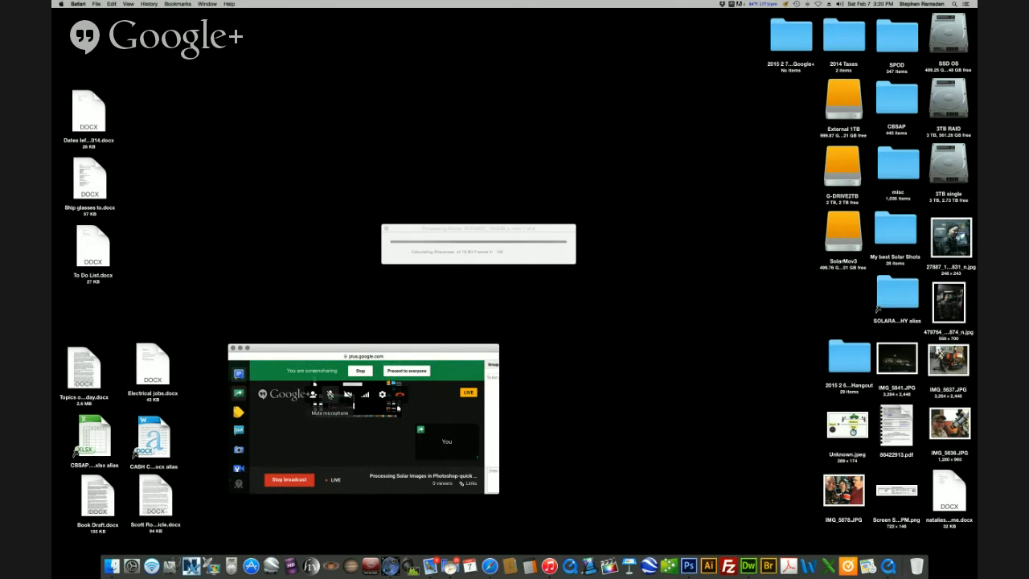
left_click(329, 395)
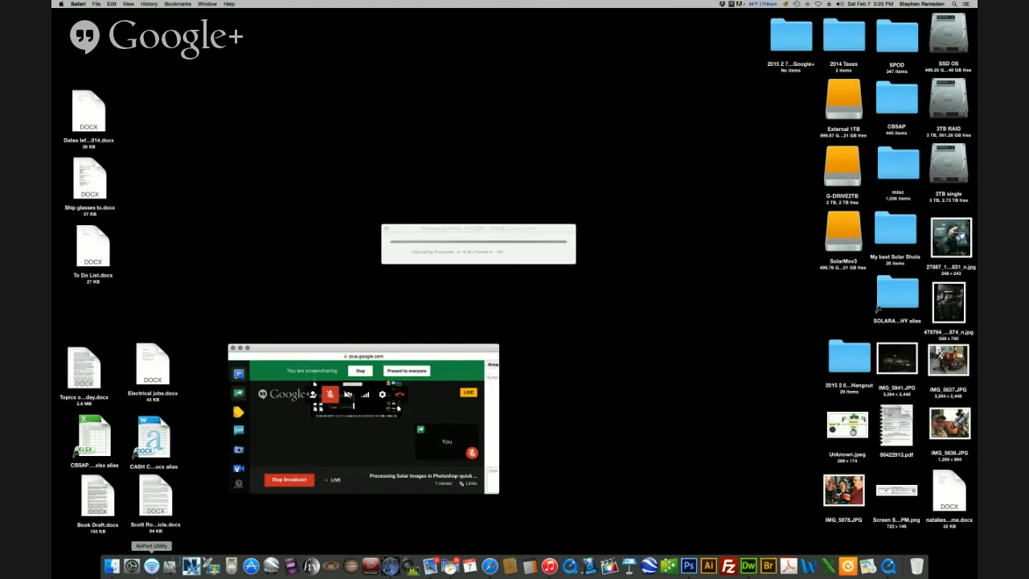
Move the Hangouts window back over the lower desktop icons, away from the processing progress window
left_click_drag(364, 353, 196, 409)
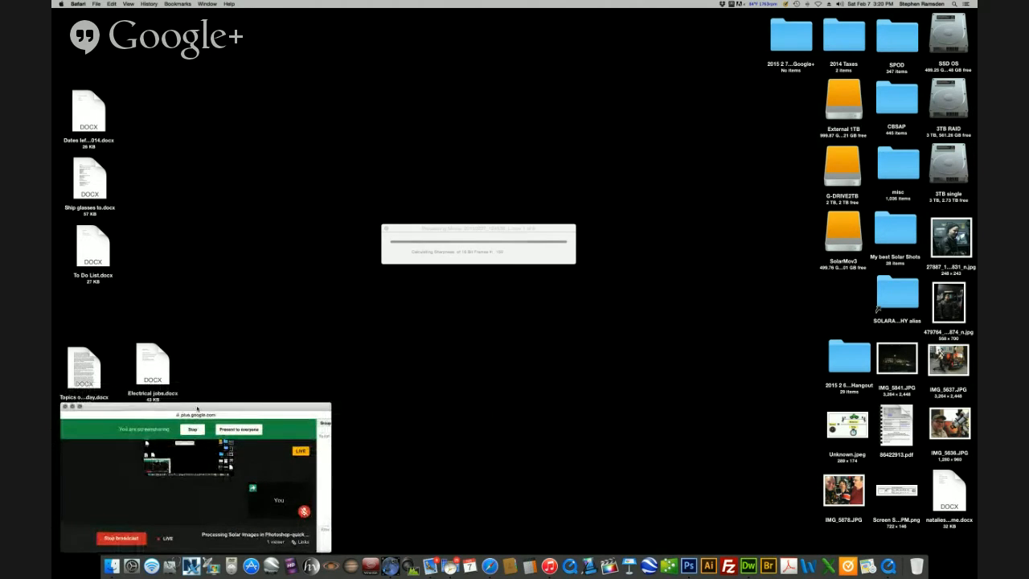
left_click(495, 230)
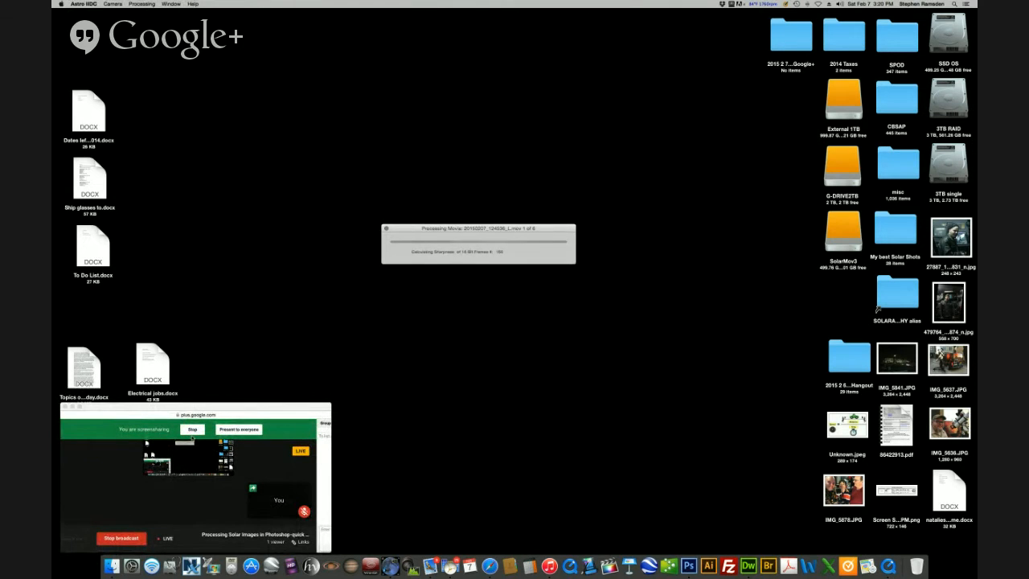
left_click(196, 433)
left_click_drag(196, 432, 234, 400)
left_click(234, 397)
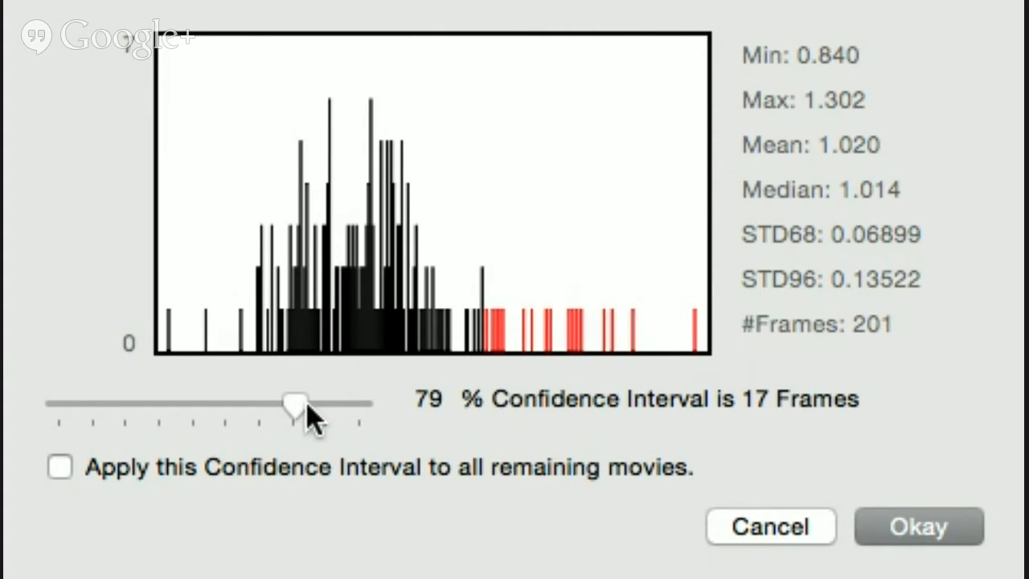
Try confidence intervals of 100% and 50% on the first movie's sharpness histogram, then set 63% and accept it
left_click_drag(289, 400, 370, 400)
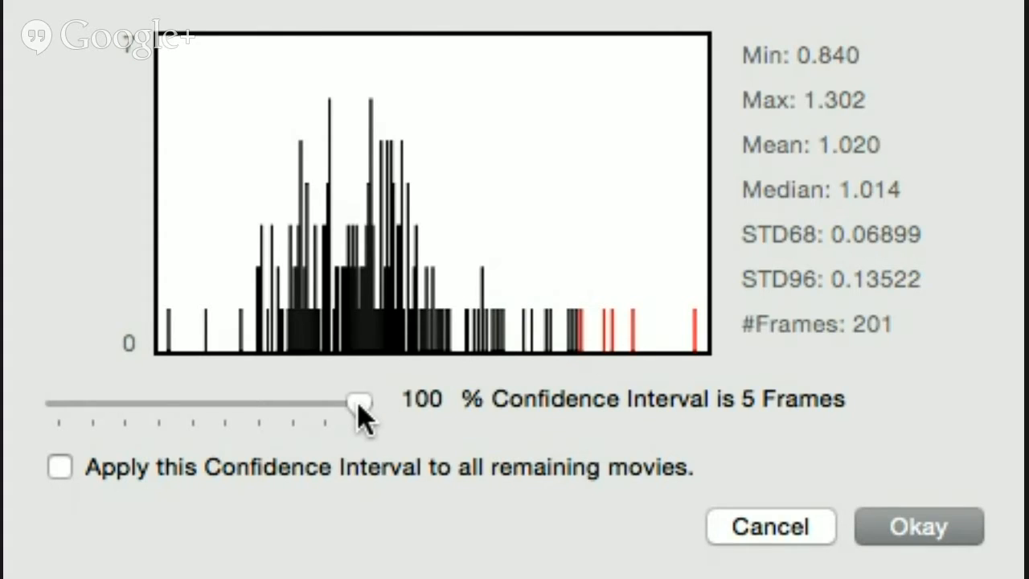
left_click_drag(360, 399, 216, 432)
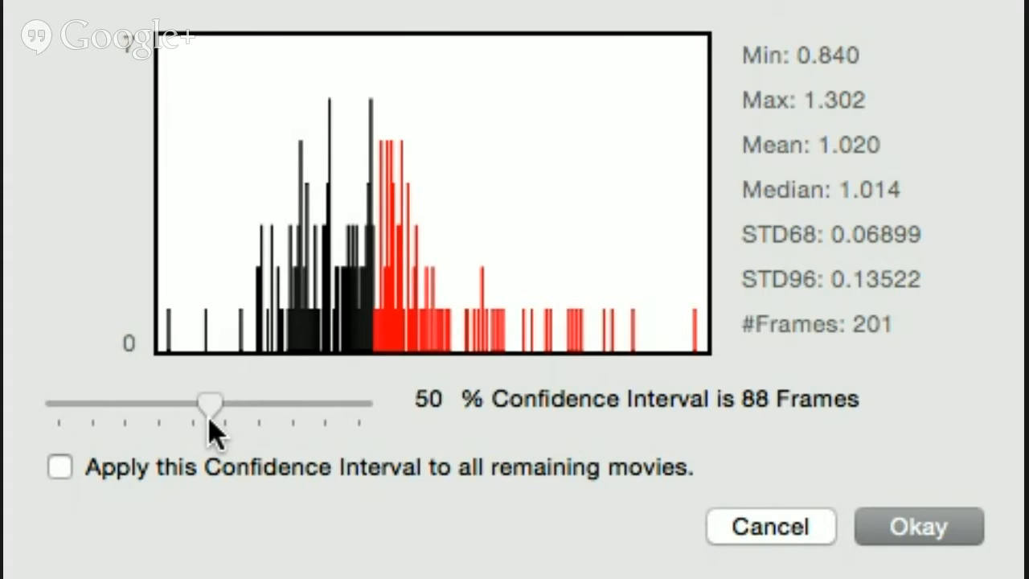
left_click_drag(210, 430, 250, 412)
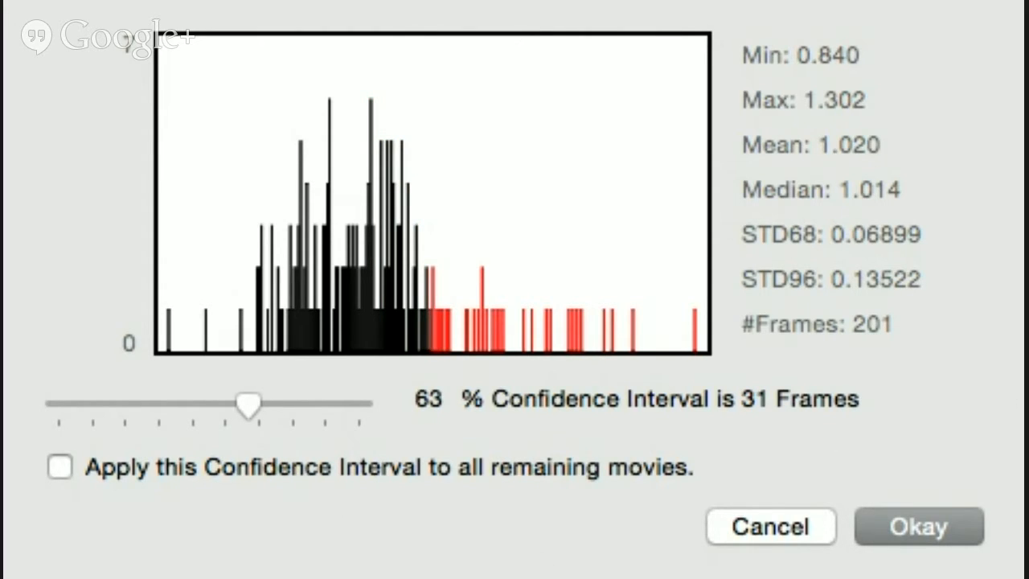
left_click(926, 531)
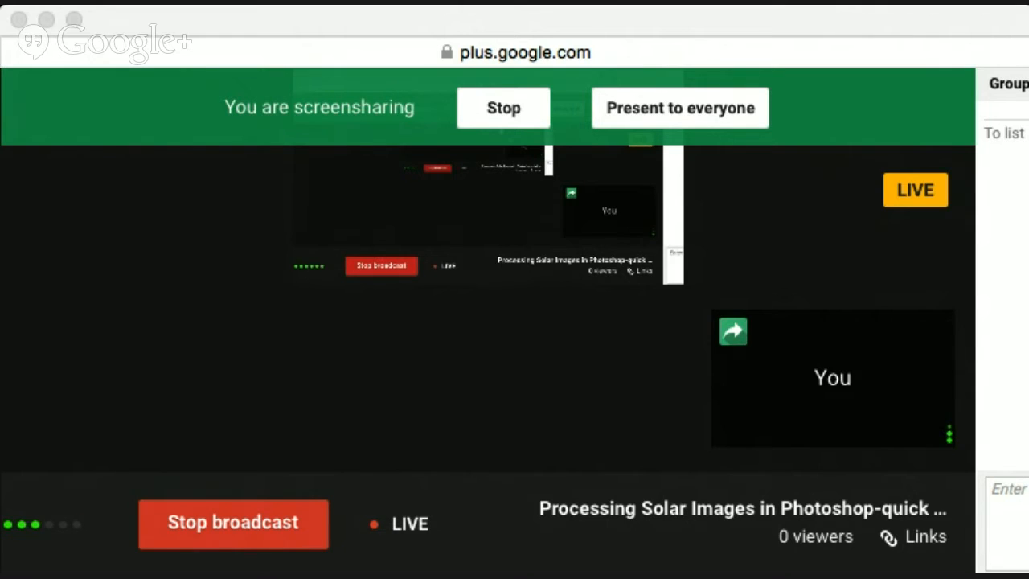
Mute the microphone in the Hangouts broadcast, show the broadcast links and select the YouTube Page address
mouse_move(738, 370)
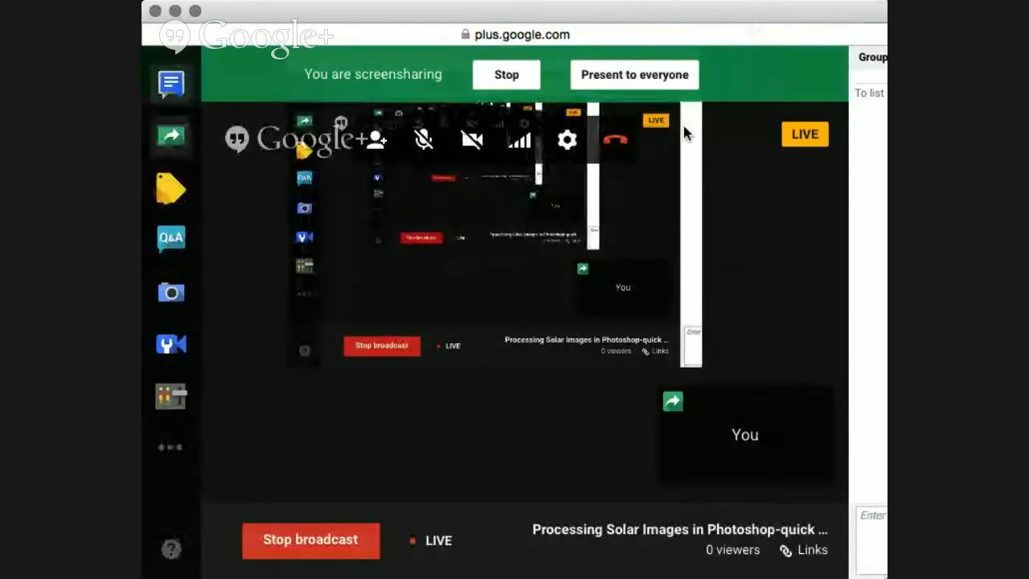
left_click(422, 141)
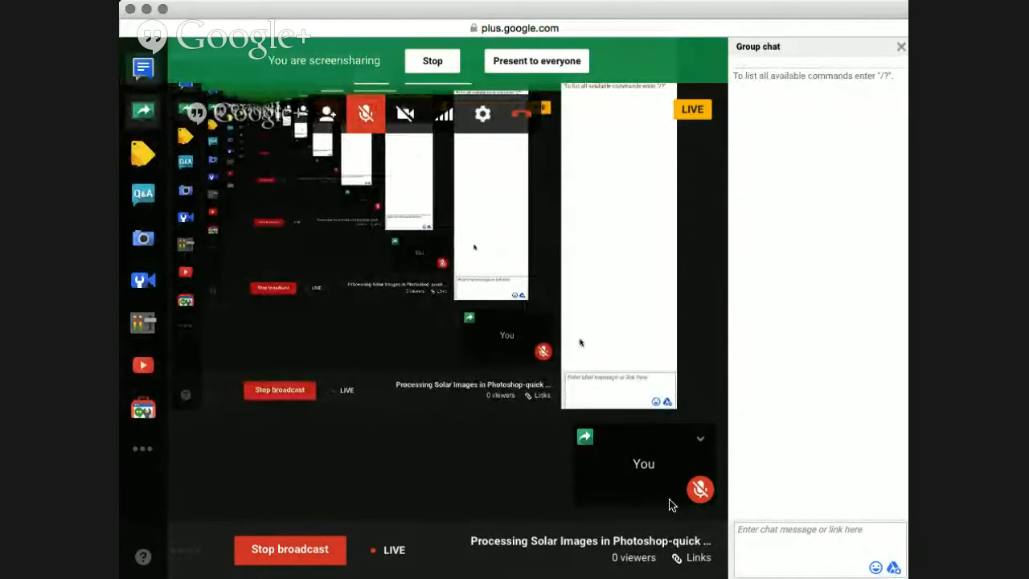
left_click(699, 558)
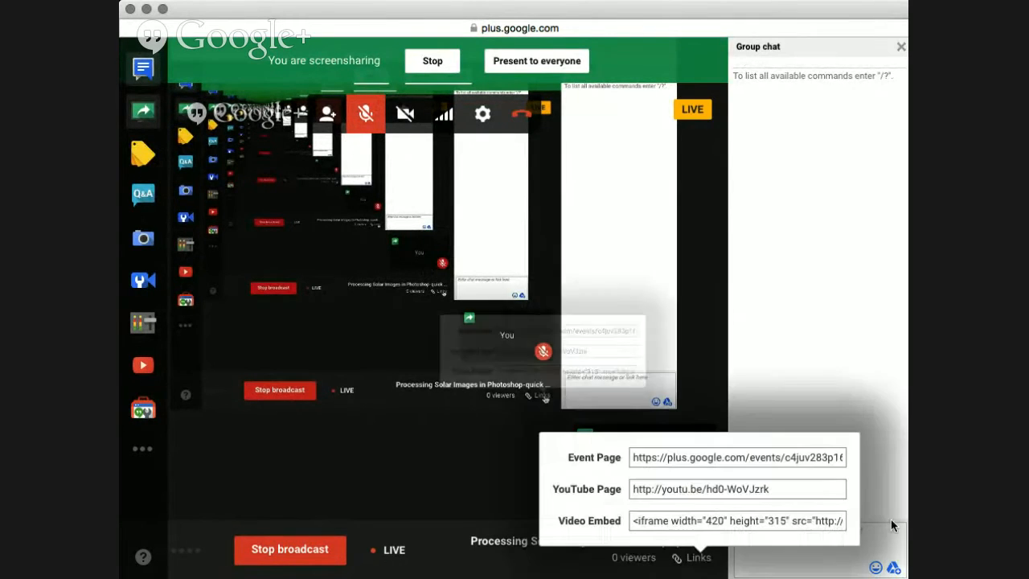
left_click(784, 487)
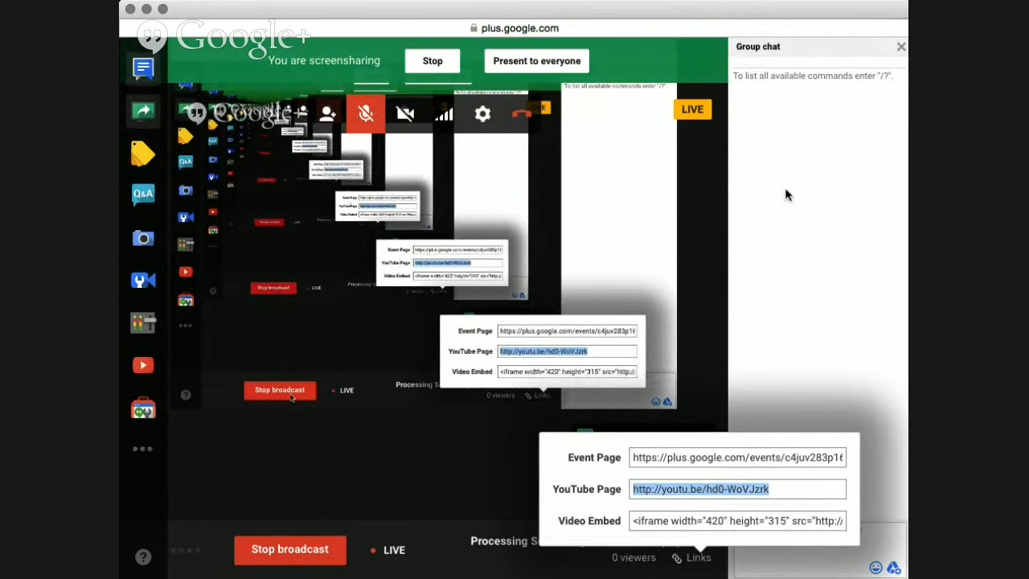
Shrink the Hangouts window and stop sharing it, switching the broadcast's screenshare to the whole desktop
mouse_move(906, 4)
left_mouse_down()
mouse_move(850, 69)
mouse_move(916, 7)
left_mouse_up()
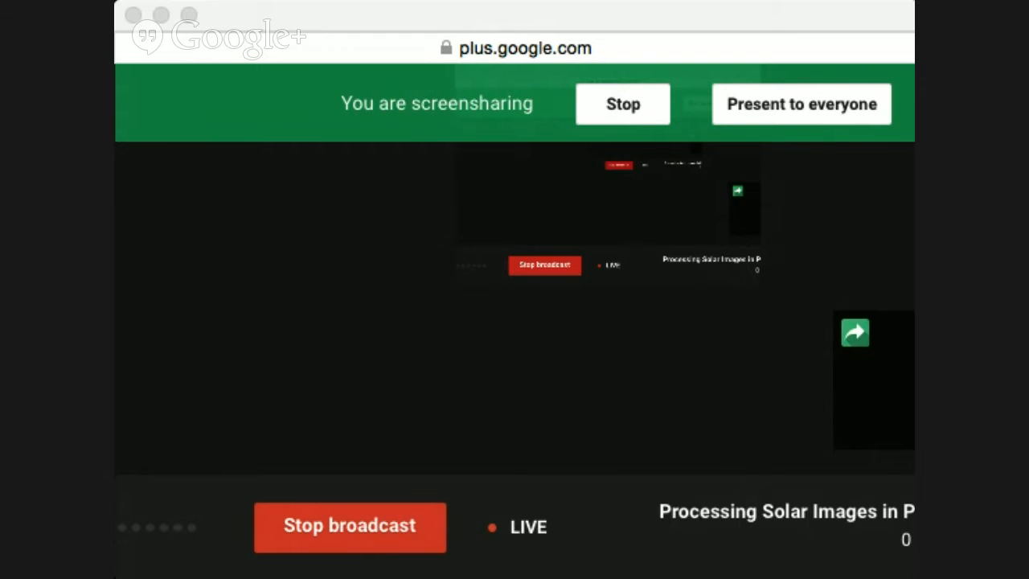
left_click(868, 20)
left_click_drag(905, 14, 841, 12)
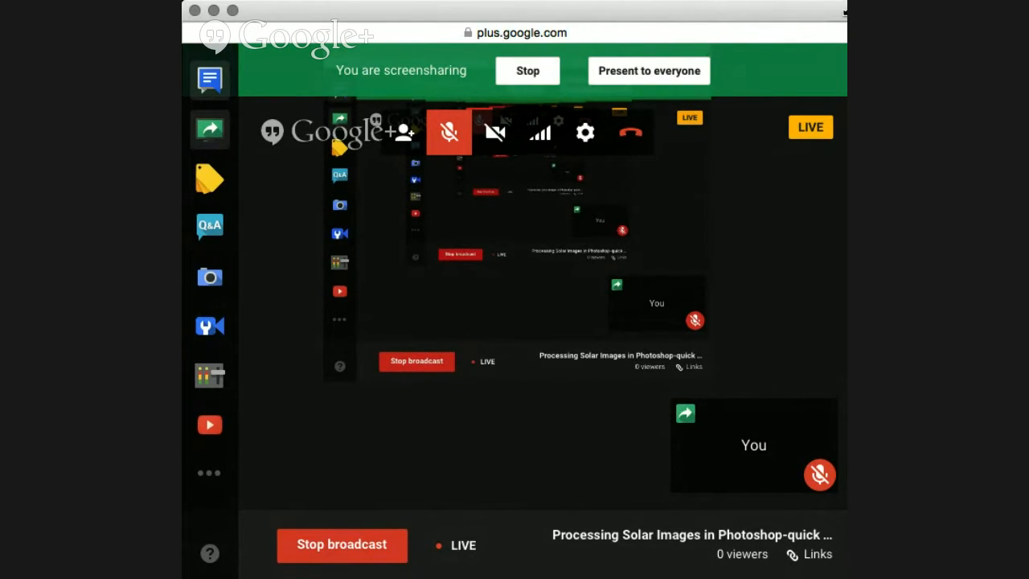
left_click_drag(844, 11, 816, 16)
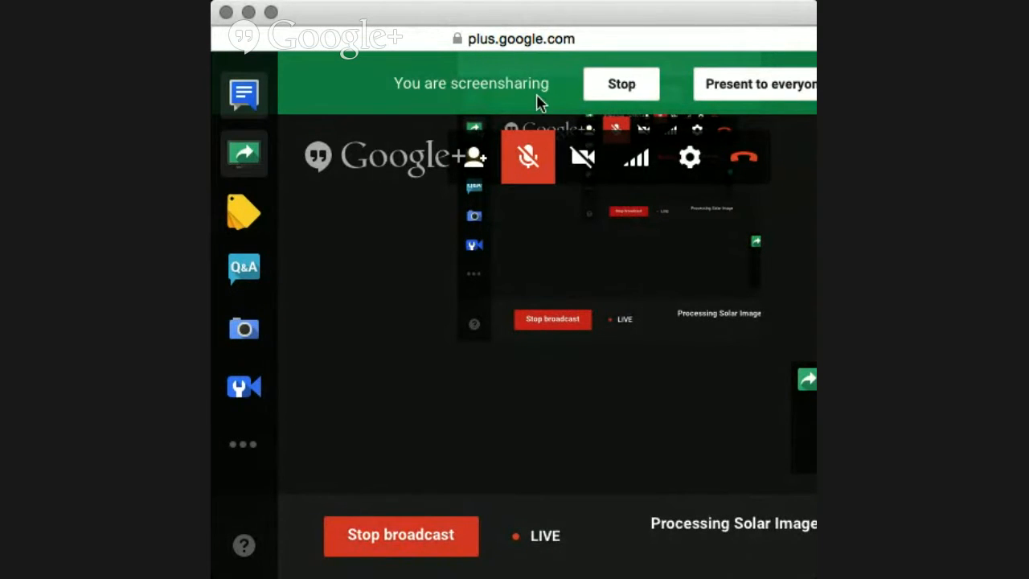
left_click(620, 85)
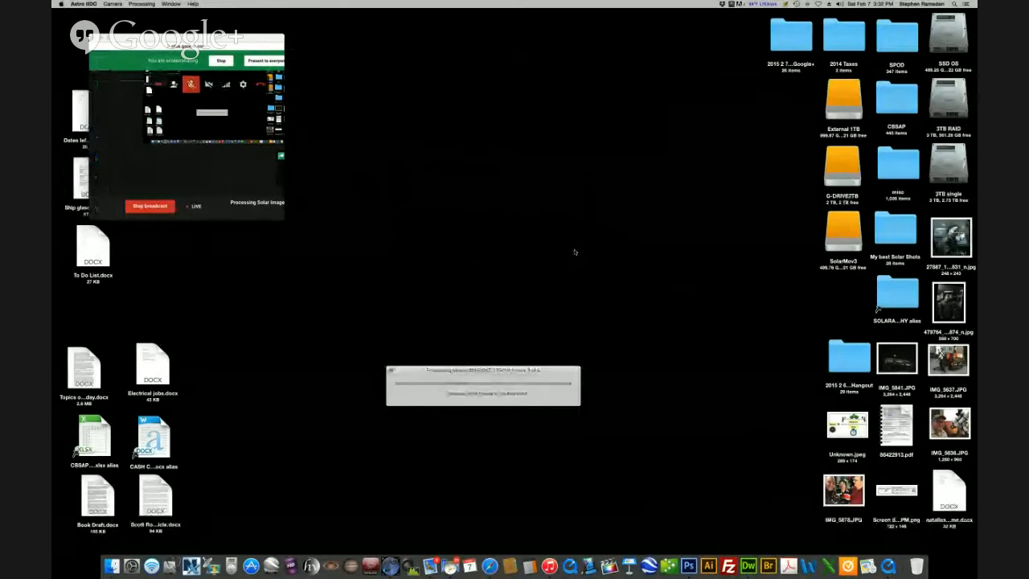
Resize the Hangouts window, tuck it into the desktop's upper corner, and place the movie processing progress window clear of it
left_click(282, 219)
left_click_drag(283, 219, 419, 303)
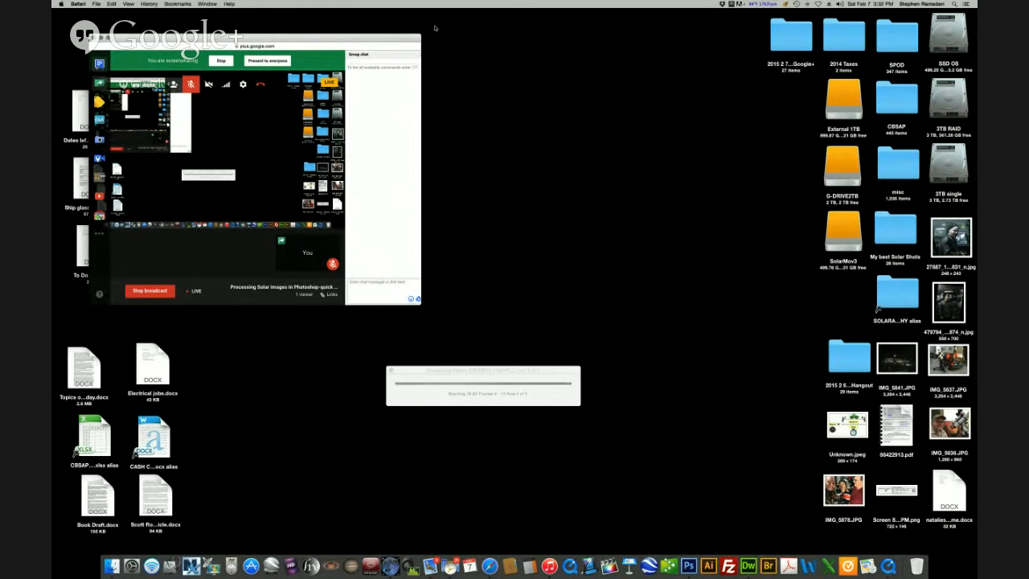
left_click_drag(419, 35, 246, 18)
left_click_drag(485, 362, 474, 358)
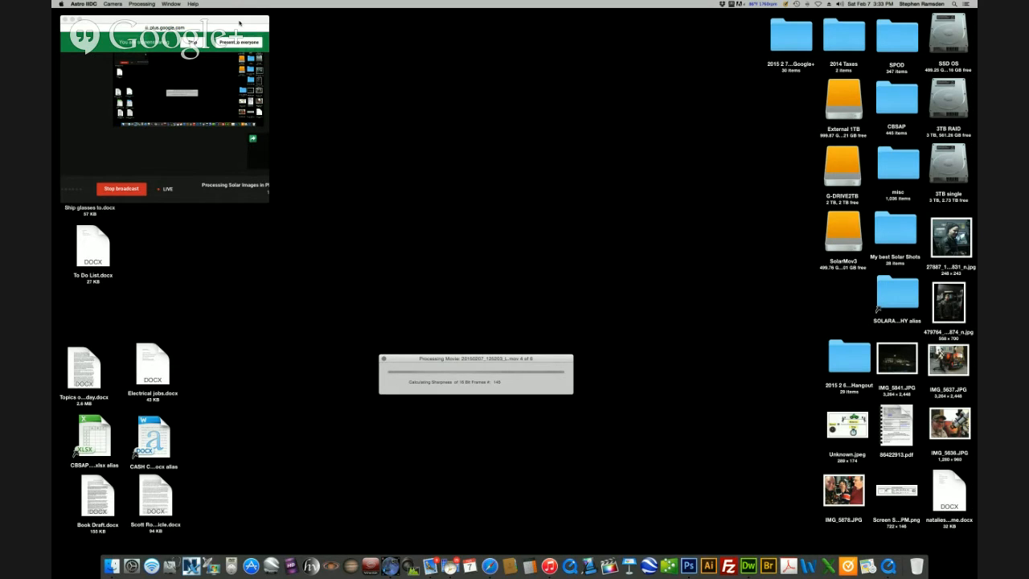
left_click(202, 137)
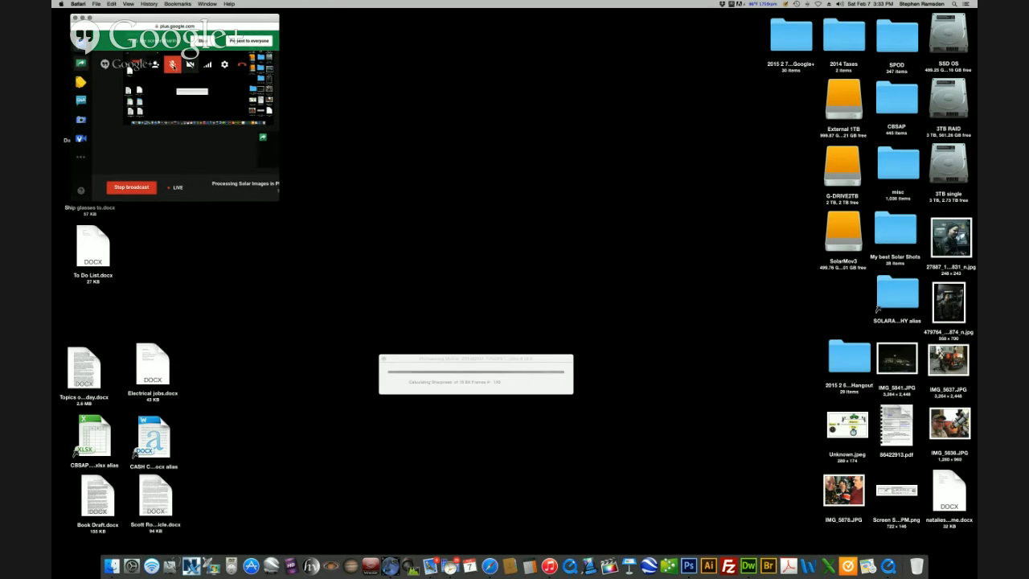
left_click_drag(481, 357, 489, 266)
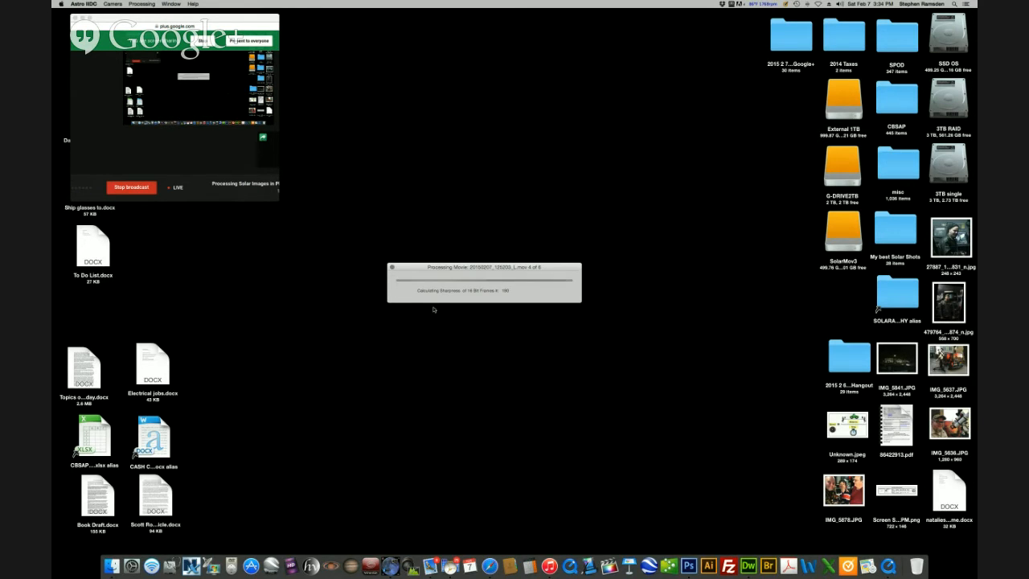
left_click_drag(533, 270, 533, 265)
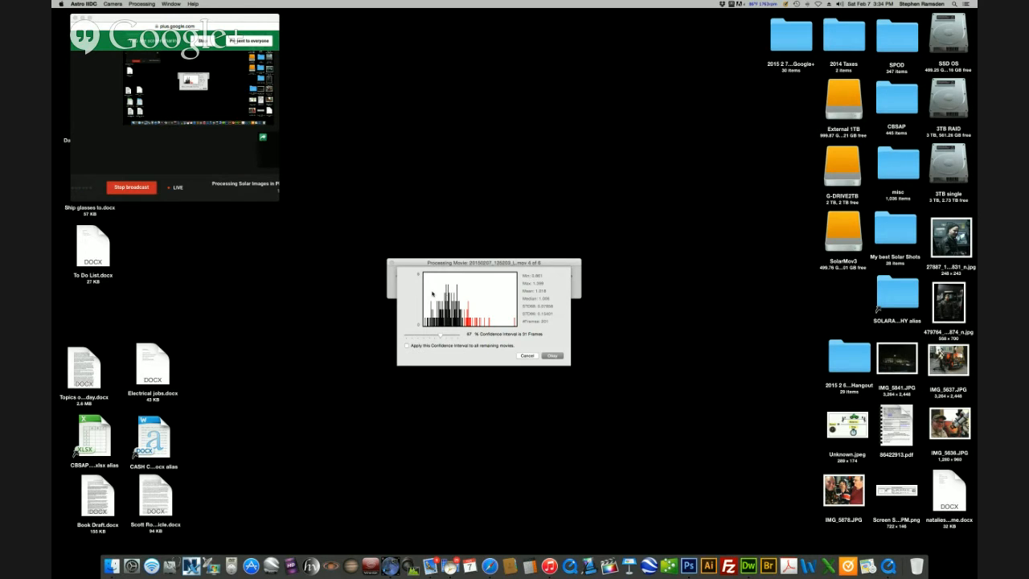
Accept the fourth movie's confidence interval, mark alignment areas on the sunspots and across the solar disk, and accept the selections
left_click(552, 356)
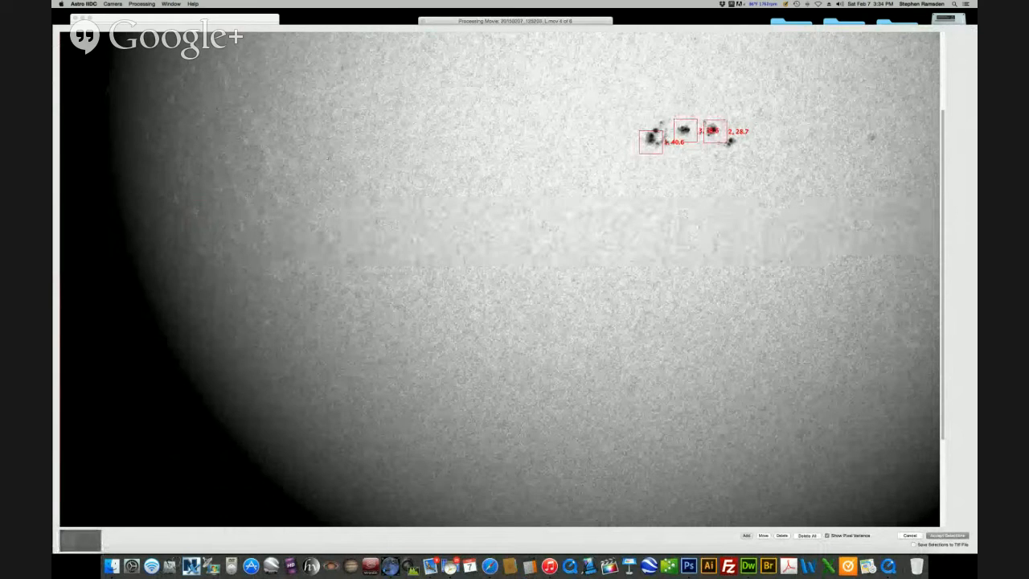
left_click(367, 165)
left_click(602, 362)
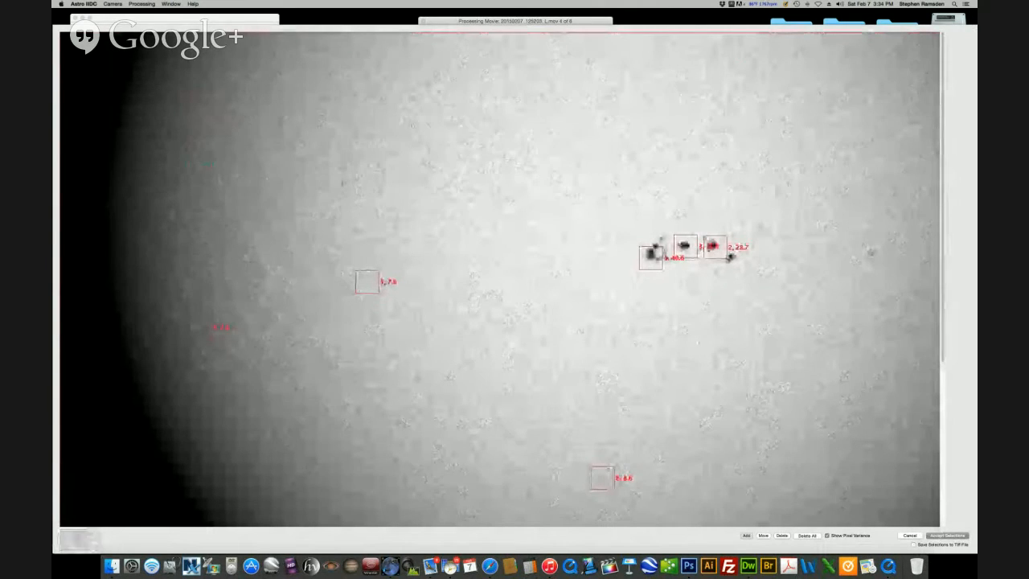
left_click(428, 72)
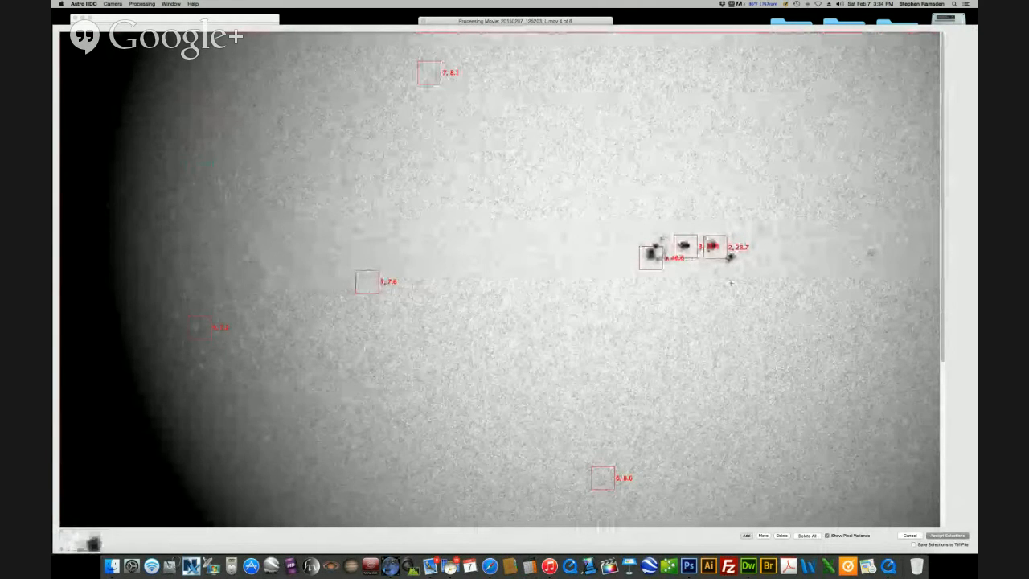
left_click(845, 272)
left_click(947, 535)
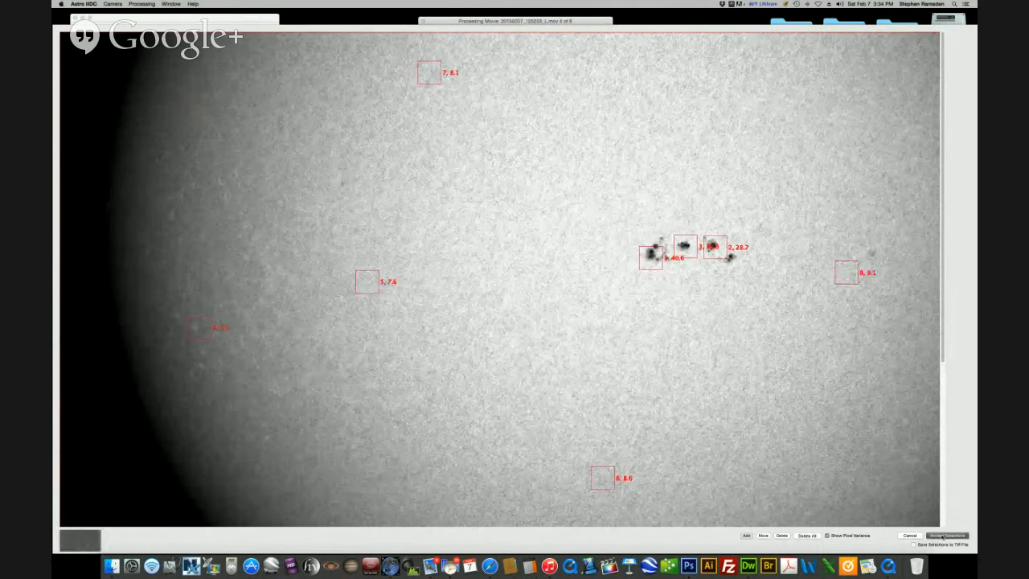
mouse_move(539, 262)
left_mouse_down()
mouse_move(544, 218)
mouse_move(541, 269)
left_mouse_up()
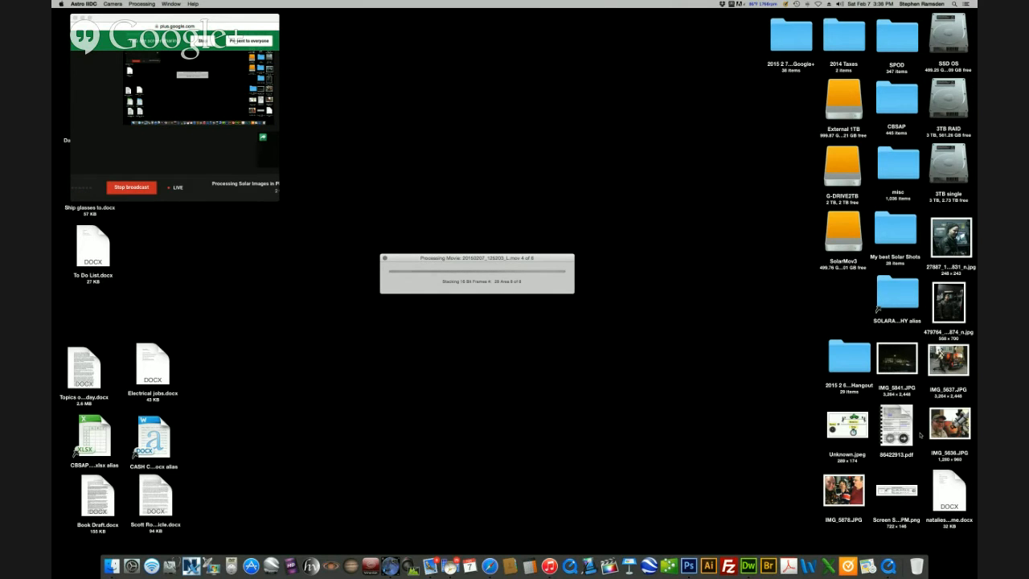
Open the desktop photo IMG_5637.JPG, reposition its window to show the telescope and van, and close it
left_click(945, 371)
key("super+o")
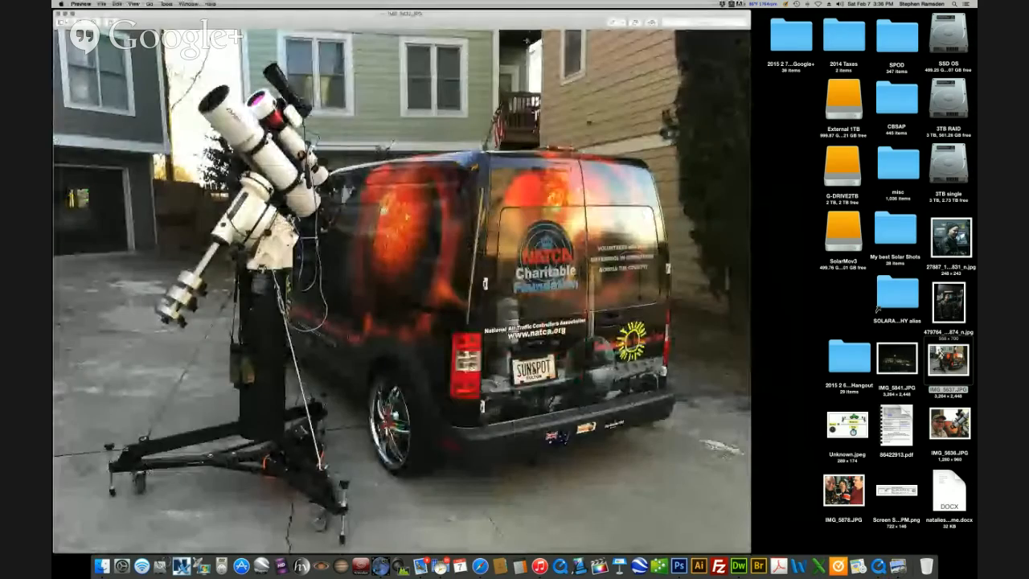
left_click_drag(530, 18, 709, 137)
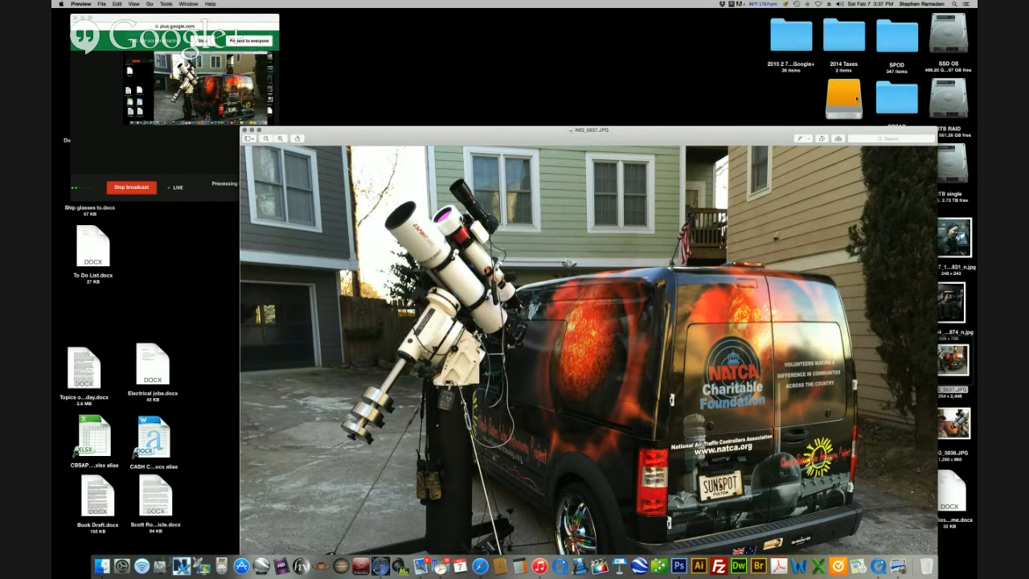
left_click_drag(803, 130, 796, 62)
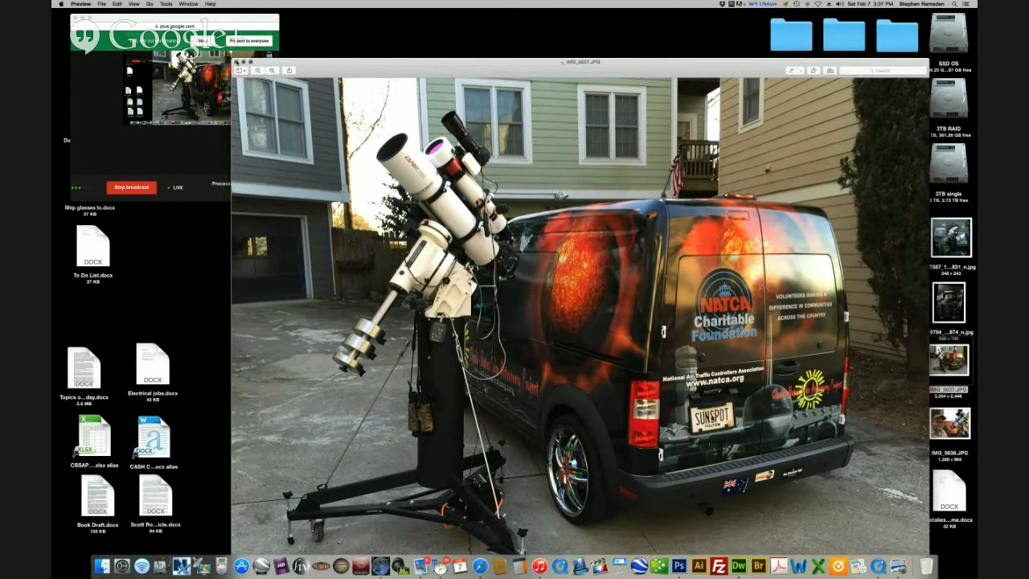
left_click(237, 63)
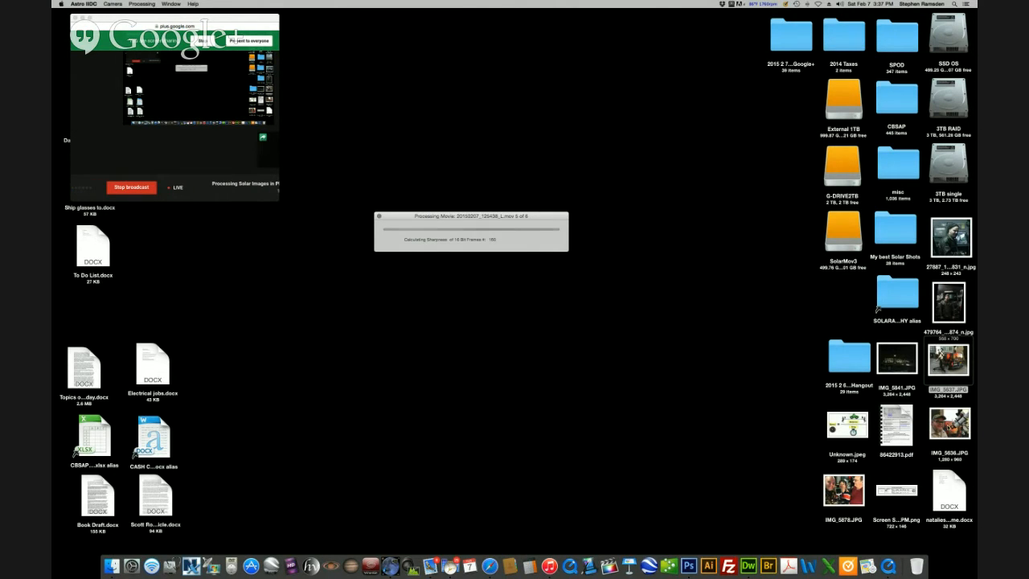
Open the desktop photo IMG_5636.JPG, move its window to show the telescope to viewers, and close it
double_click(948, 424)
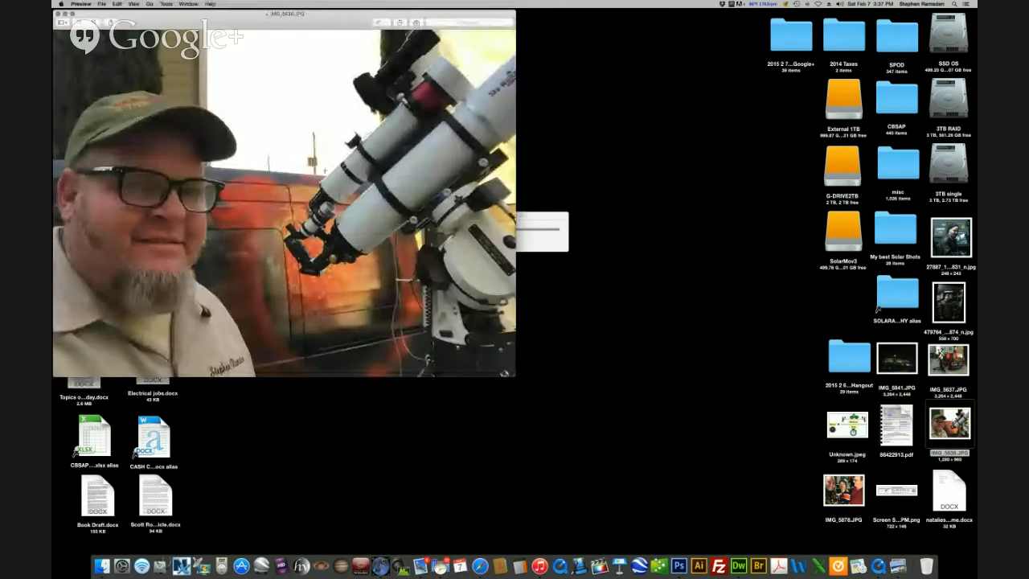
left_click_drag(361, 13, 537, 102)
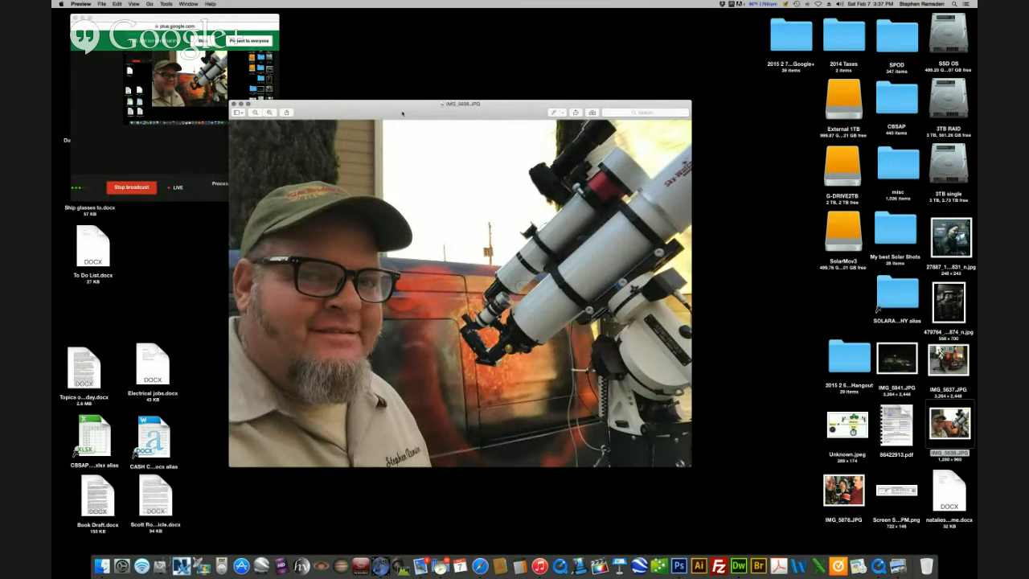
left_click_drag(407, 105, 590, 163)
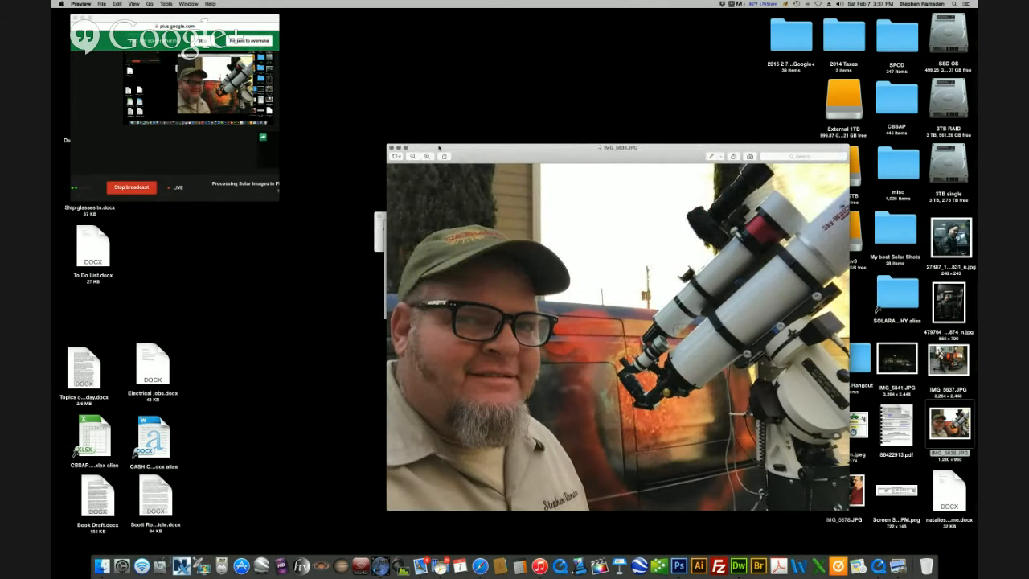
left_click(392, 148)
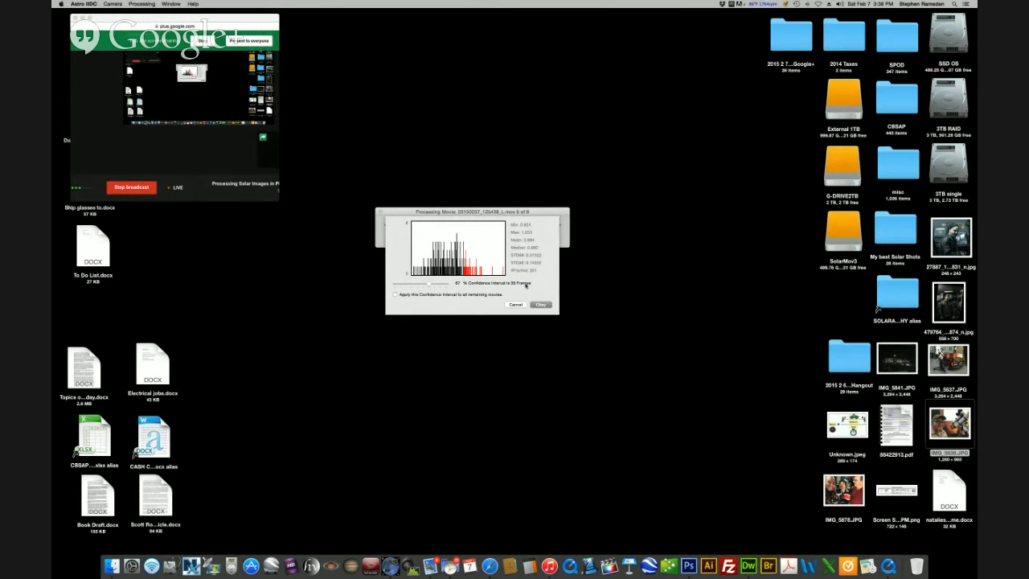
Accept the fifth movie's confidence interval and mark alignment areas on the isolated sunspot and three spots of the larger sunspot group
left_click_drag(429, 284, 430, 286)
left_click(553, 305)
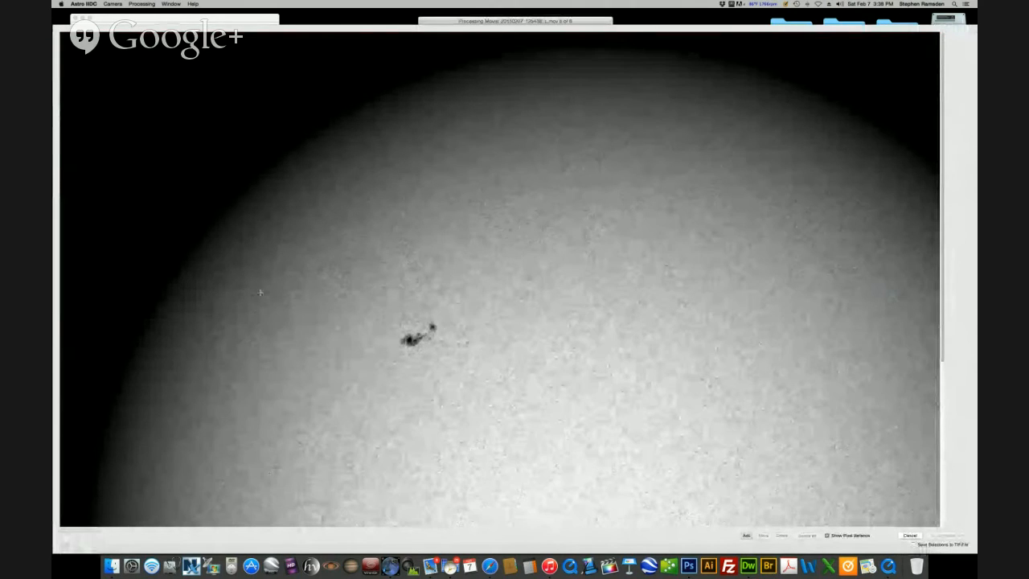
left_click(411, 340)
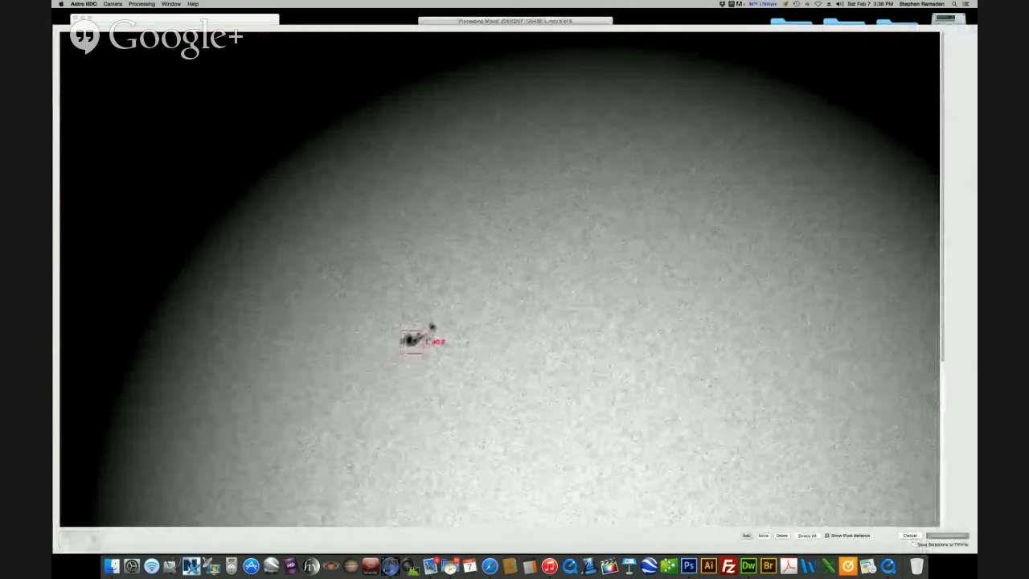
scroll(940, 297, "down", 5)
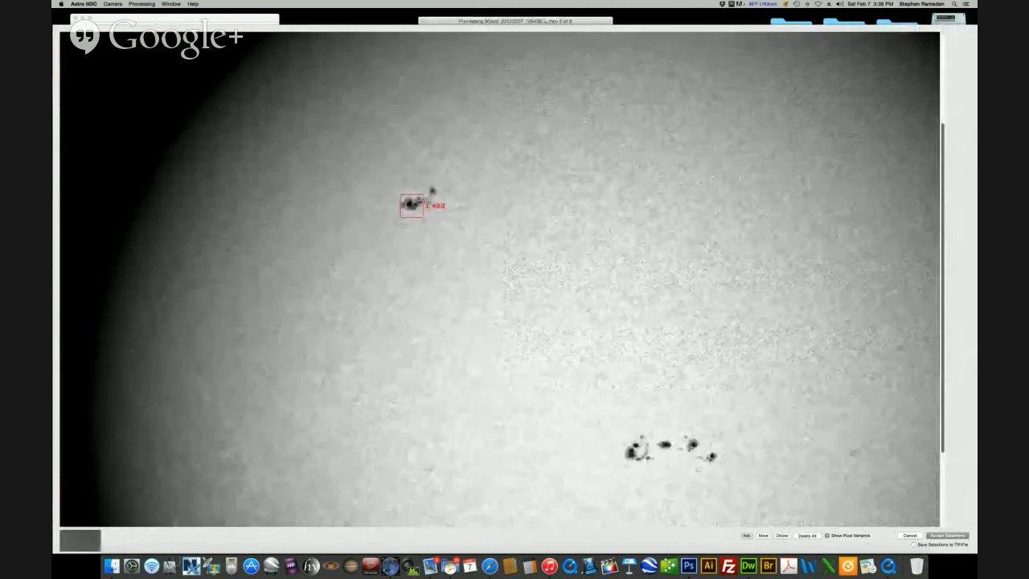
left_click(633, 387)
left_click(688, 380)
left_click(708, 400)
Add two alignment areas toward the solar limb and one beside the isolated sunspot, and accept the fifth movie's selections
left_click(355, 282)
left_click(229, 354)
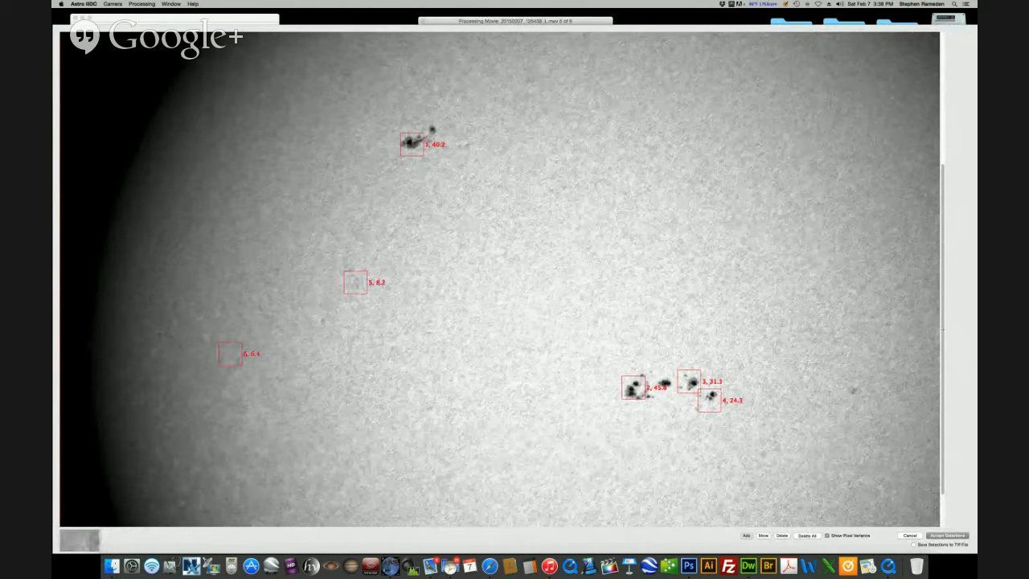
scroll(956, 320, "down", 1)
scroll(884, 138, "up", 5)
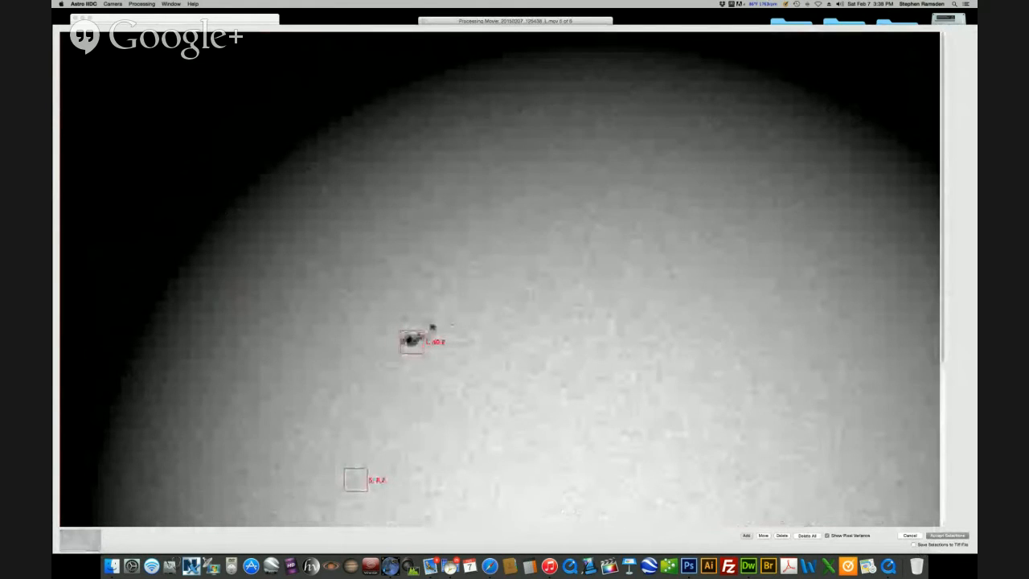
left_click(461, 344)
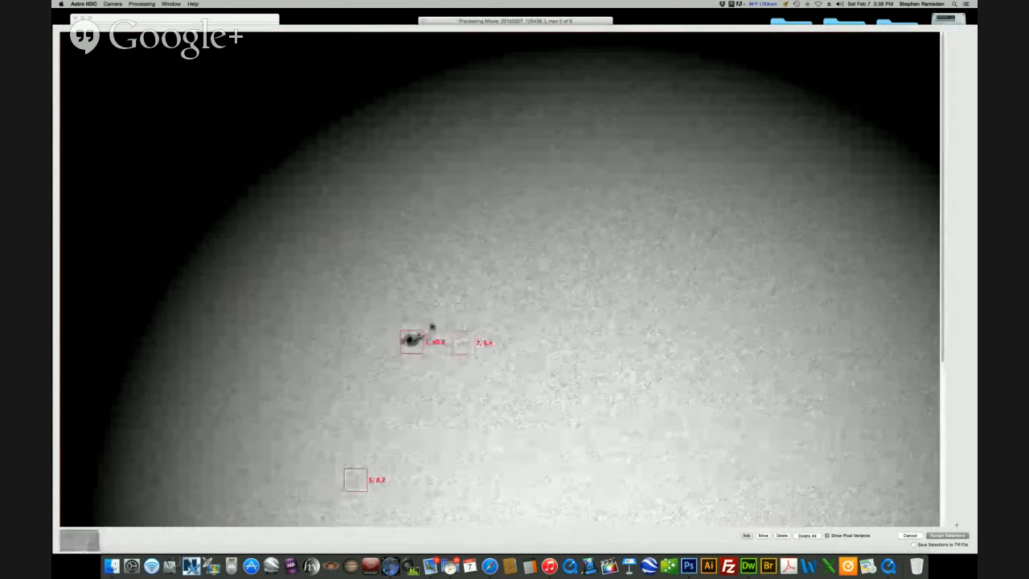
key("Return")
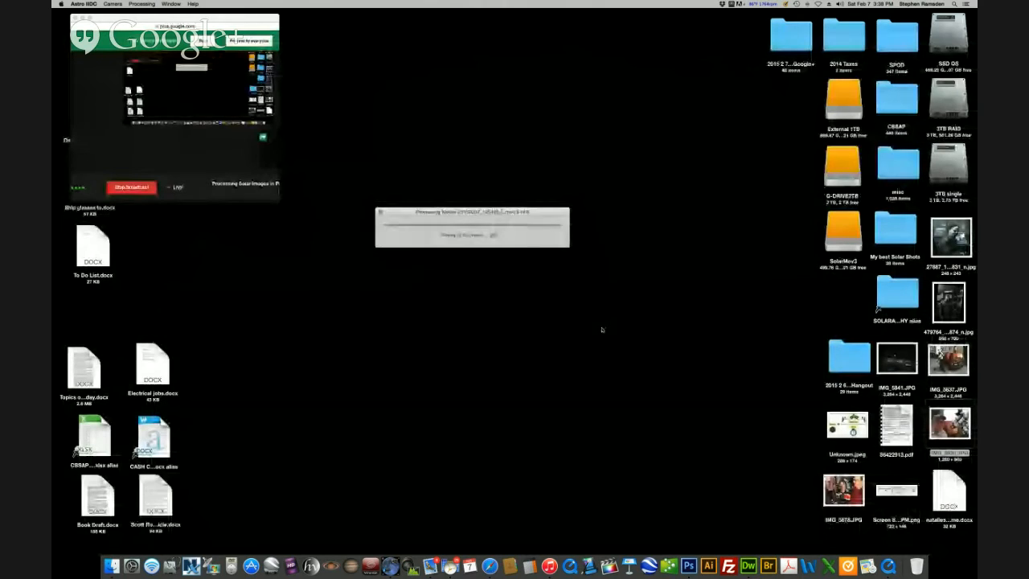
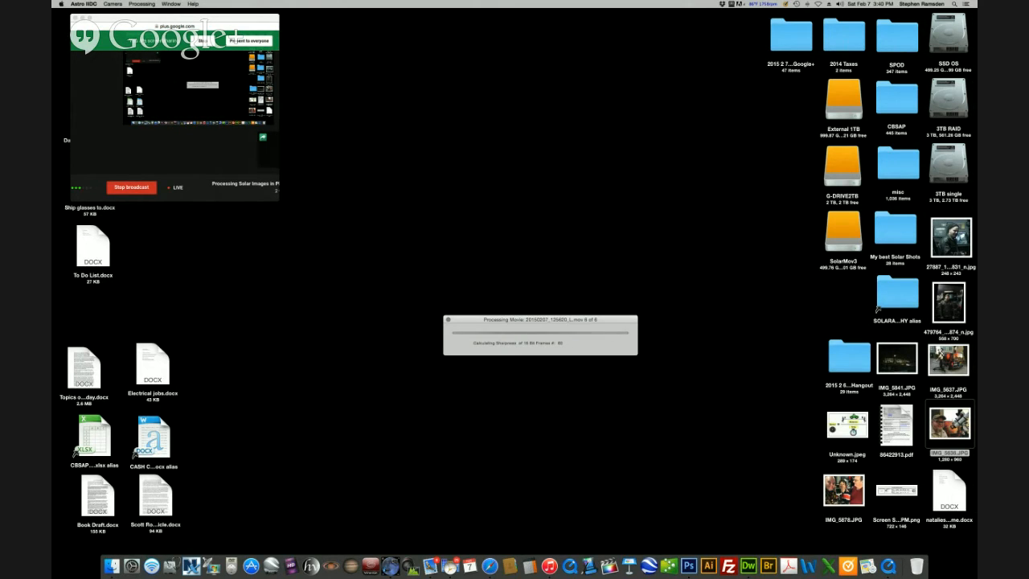
Move and enlarge the Hangouts window to reveal the group chat, and activate its message field
left_click_drag(237, 20, 314, 29)
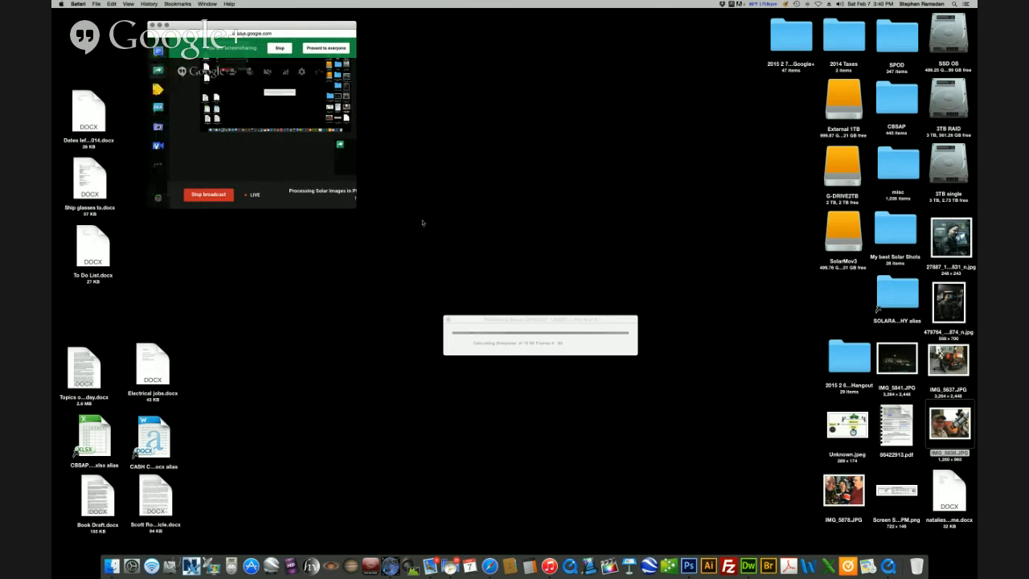
left_click_drag(356, 208, 473, 266)
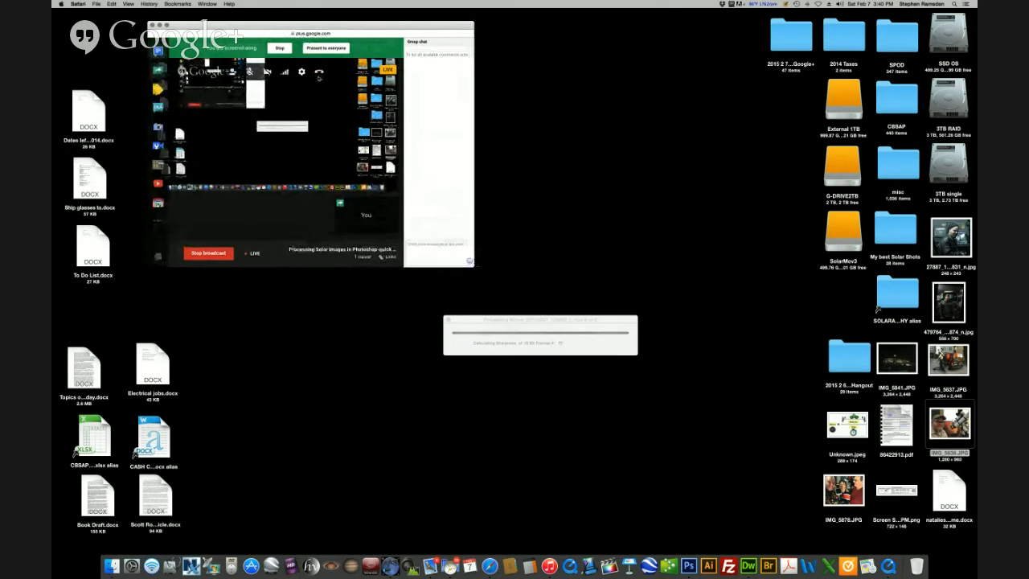
left_click_drag(355, 28, 349, 28)
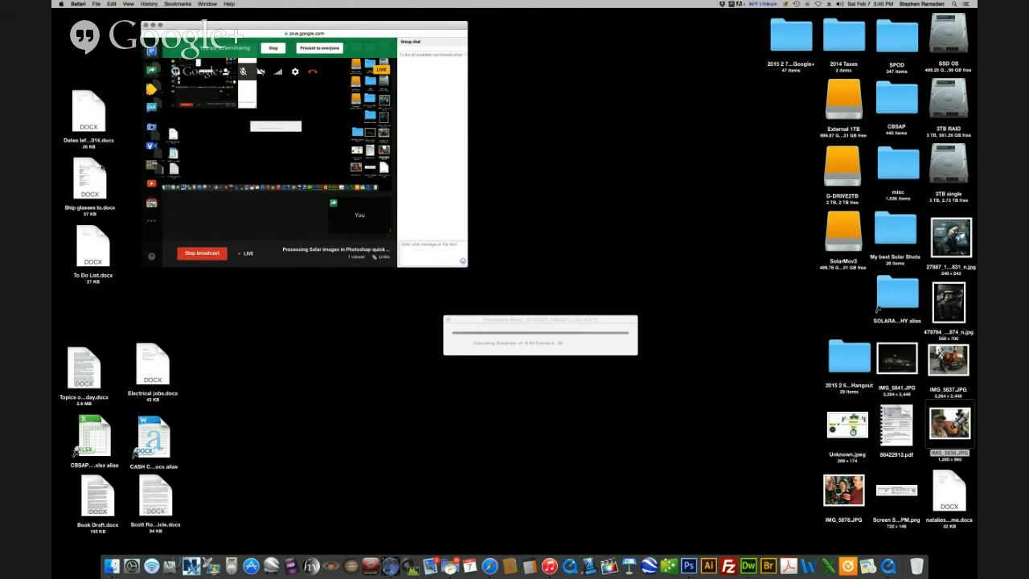
left_click(412, 254)
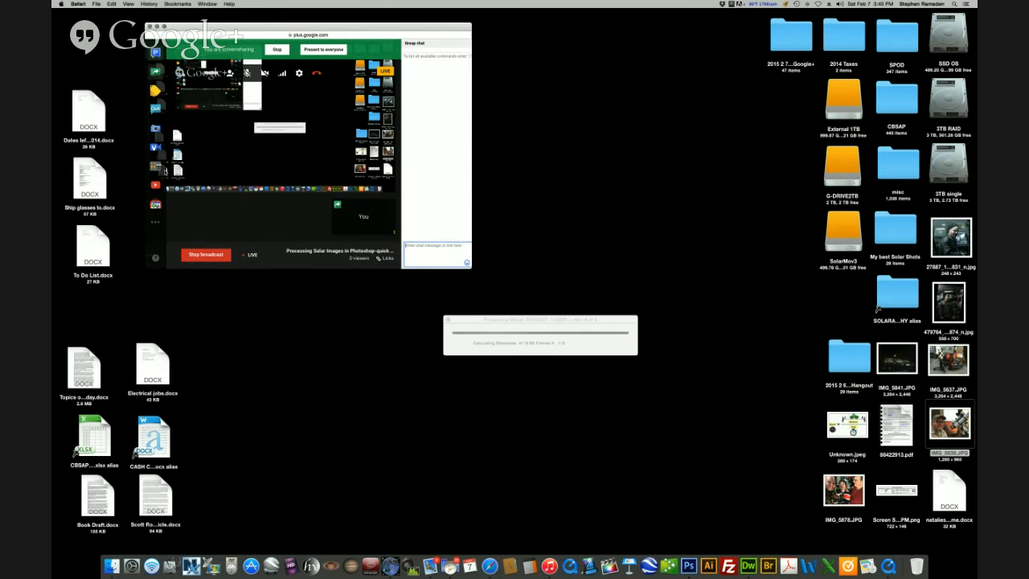
left_click(156, 222)
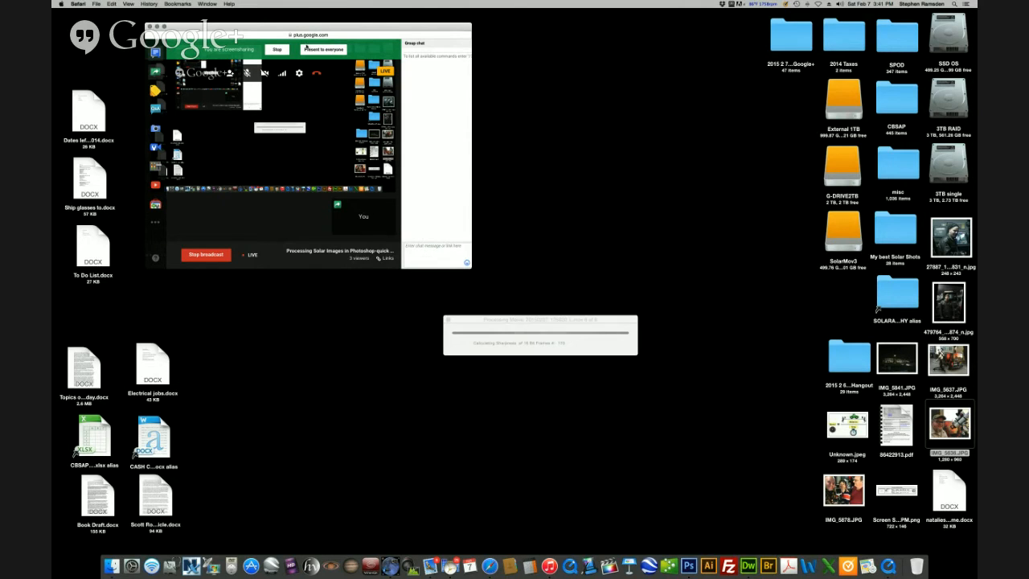
Reposition and shrink the Hangouts window, and move the sixth movie's processing window nearer to it
left_click_drag(361, 31, 373, 36)
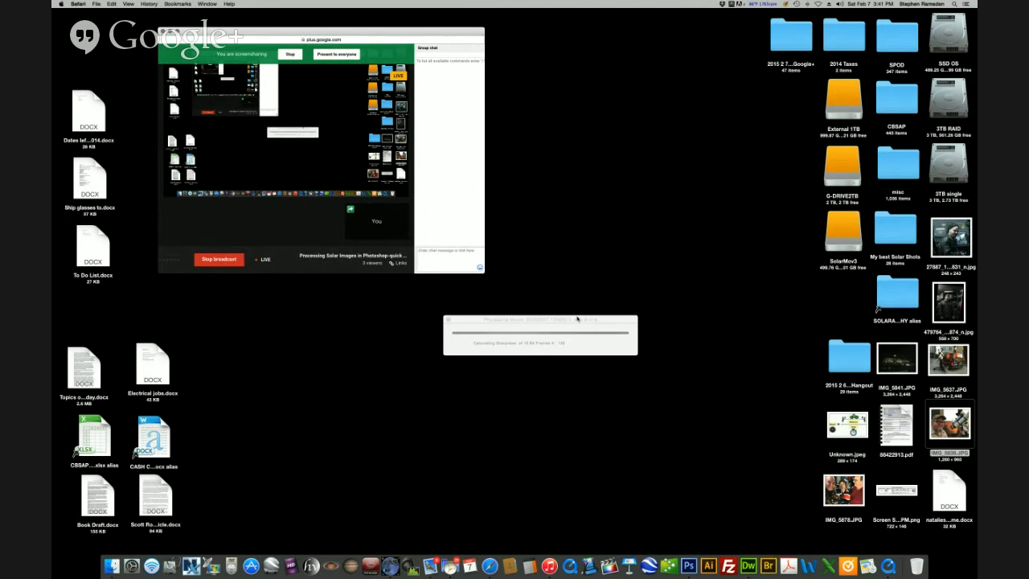
left_click(579, 319)
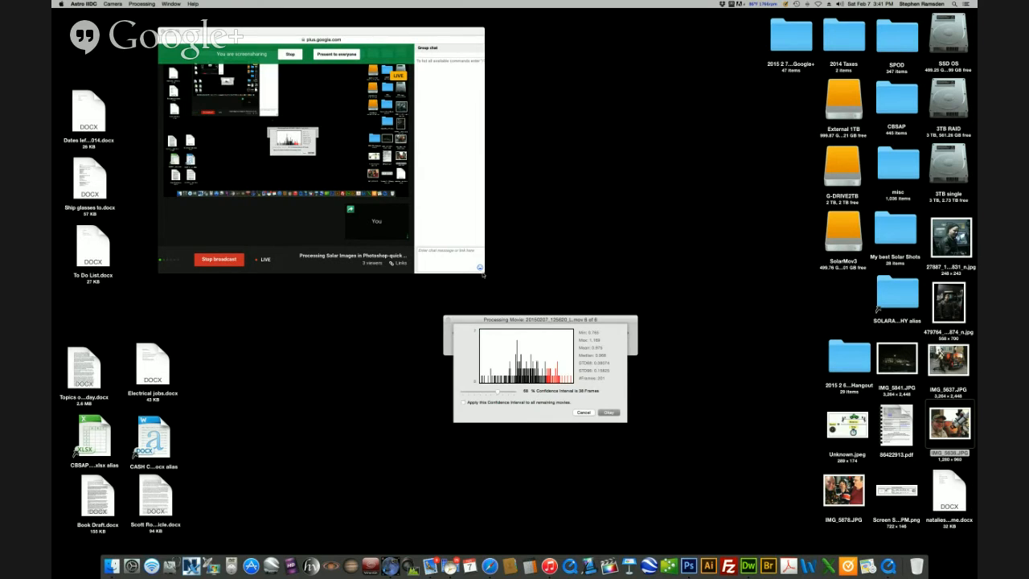
left_click(482, 271)
left_click_drag(482, 271, 386, 221)
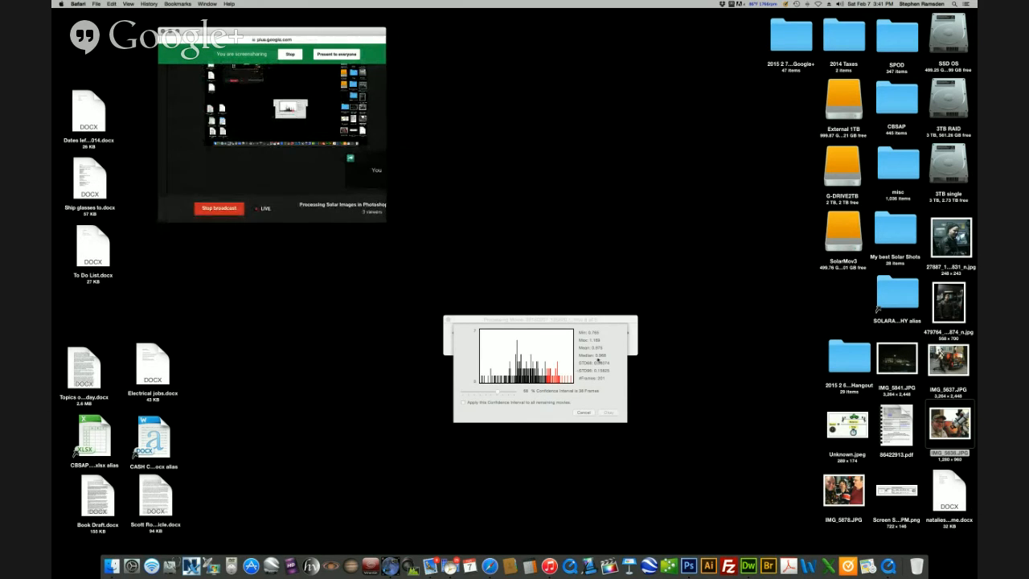
left_click_drag(571, 316, 484, 260)
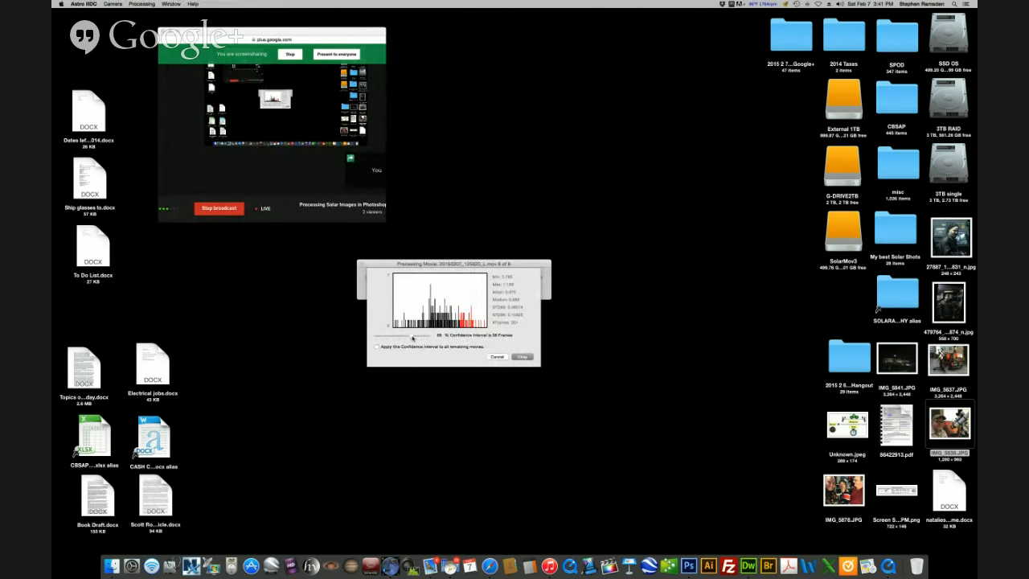
Adjust and accept the sixth movie's confidence interval, and accept its alignment area selections
left_click_drag(412, 337, 416, 337)
left_click(520, 357)
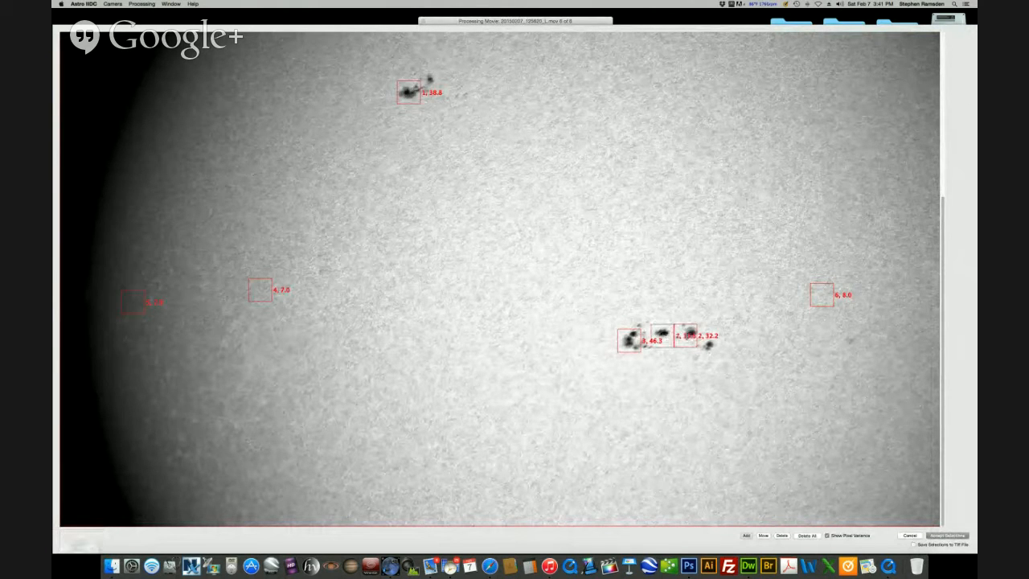
left_click(946, 535)
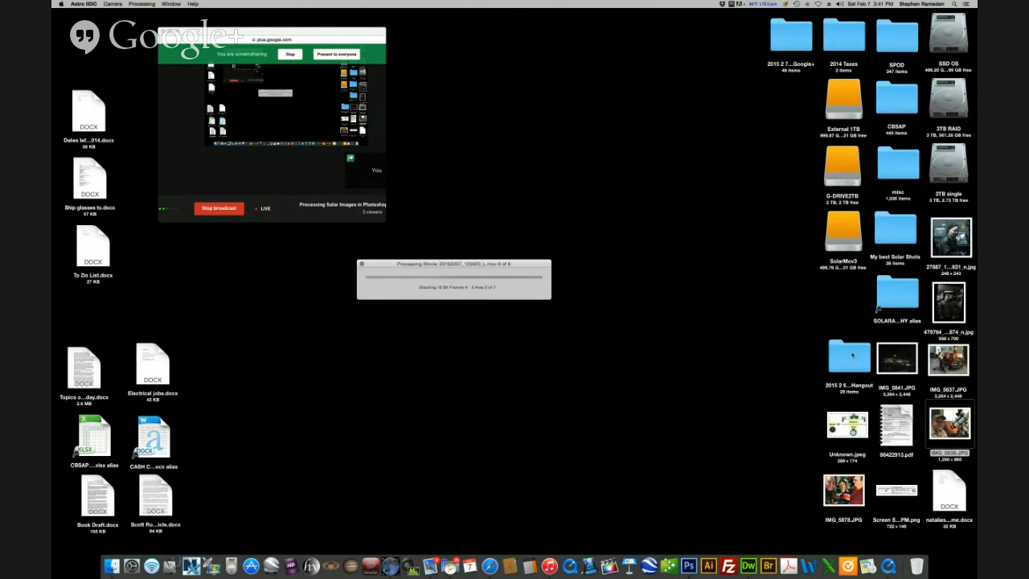
Open the 2015 2 7 Driveway Solar on Google+ folder, and copy the 2015 2 6 Google+ Hangout folder onto the 3TB RAID drive
double_click(862, 366)
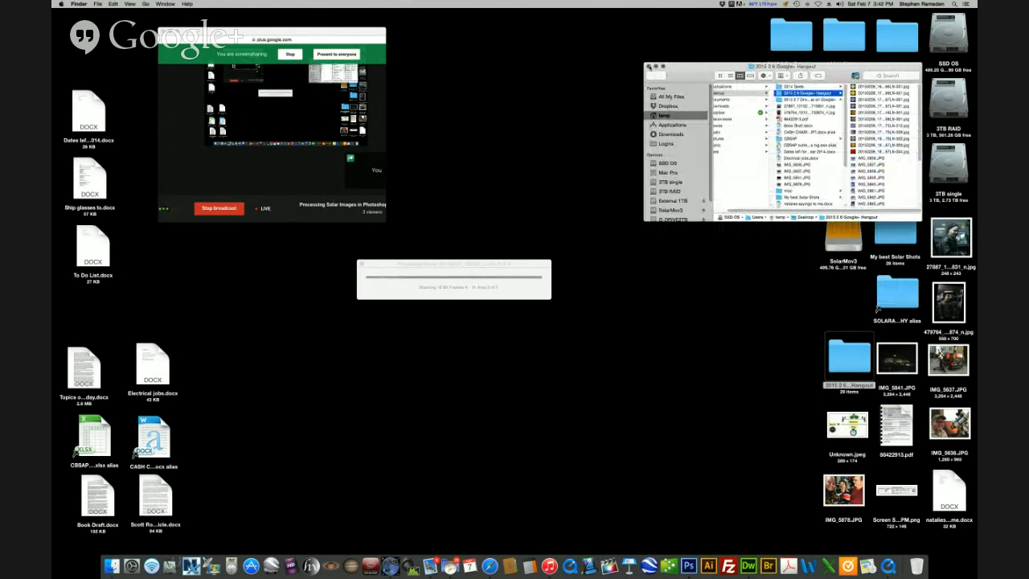
key("super+w")
left_click(791, 47)
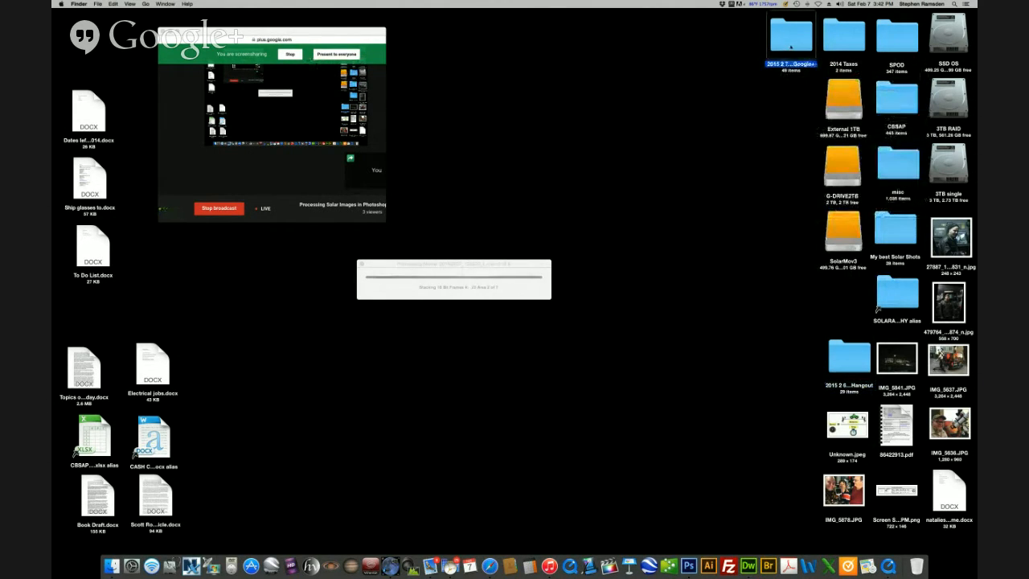
key("super+o")
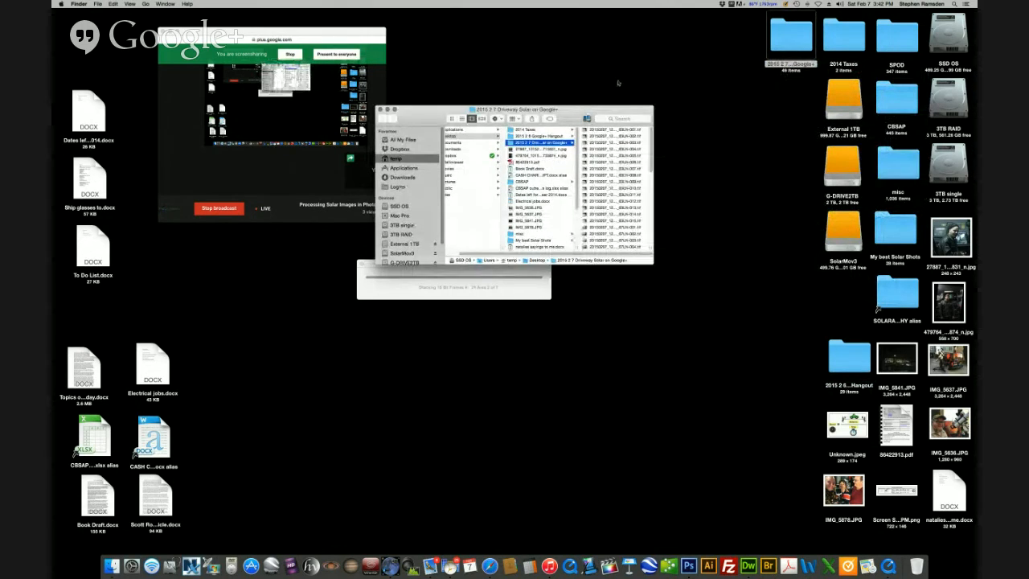
left_click_drag(616, 103, 696, 38)
left_click(836, 354)
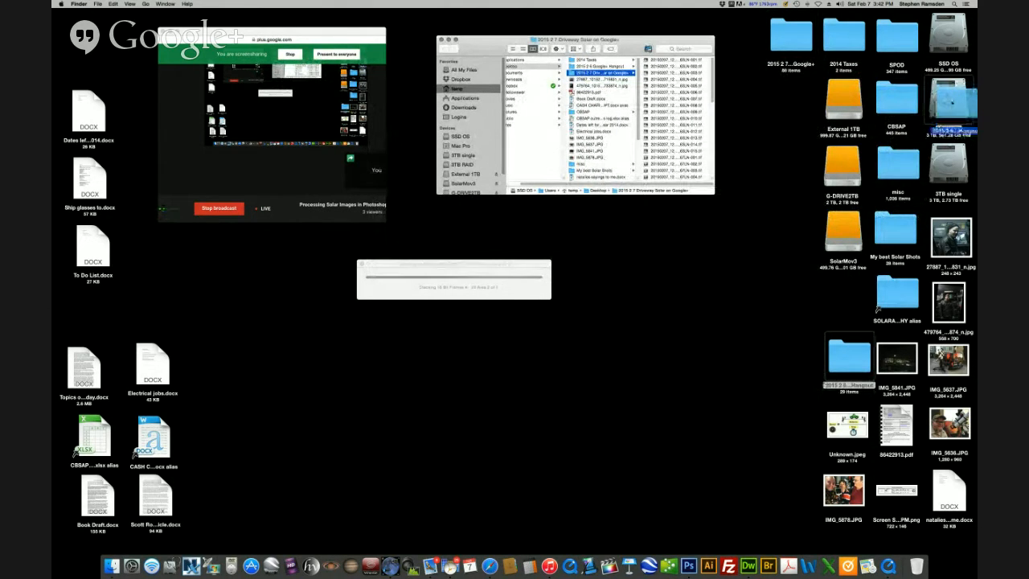
Widen the file column to show full TIFF names, and enlarge the Driveway Solar folder window to nearly fill the screen
left_click_drag(713, 193, 750, 277)
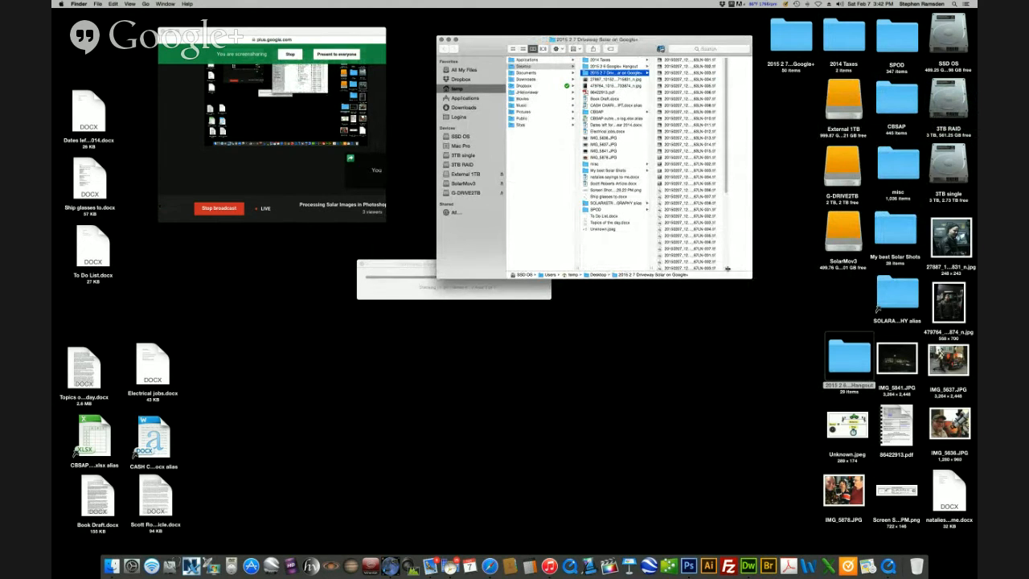
double_click(726, 267)
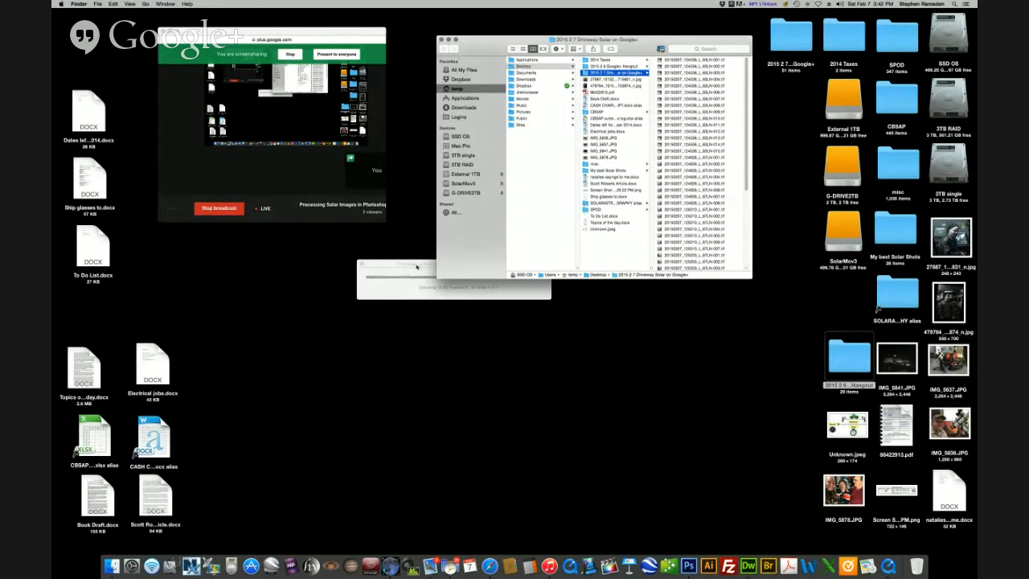
left_click_drag(416, 267, 336, 294)
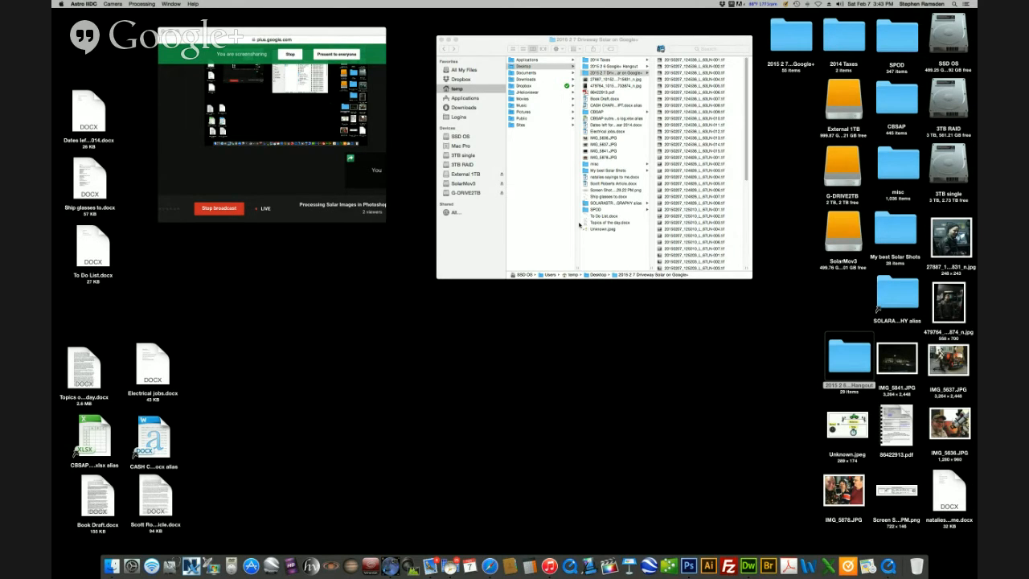
left_click(686, 41)
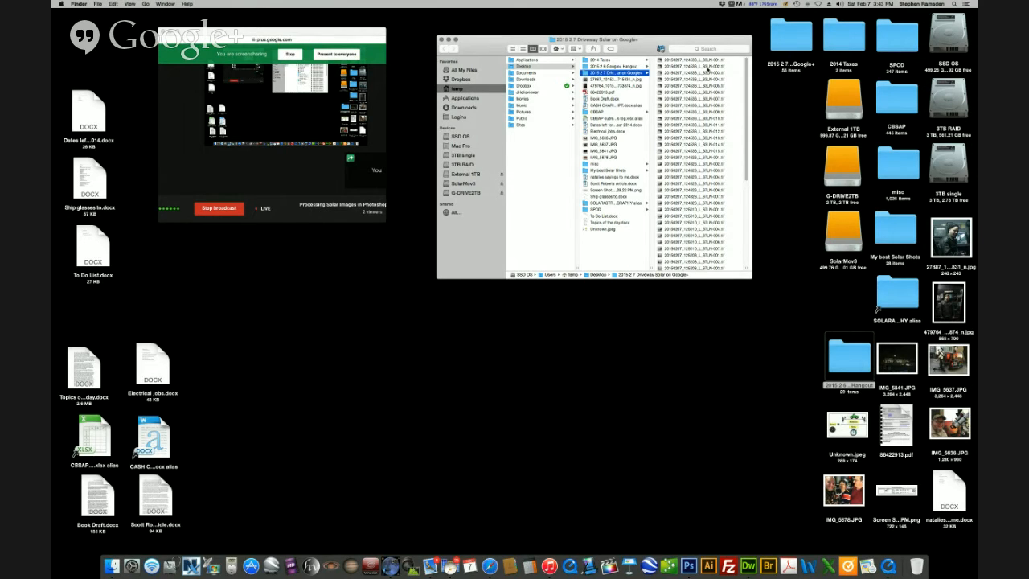
left_click_drag(631, 54, 282, 30)
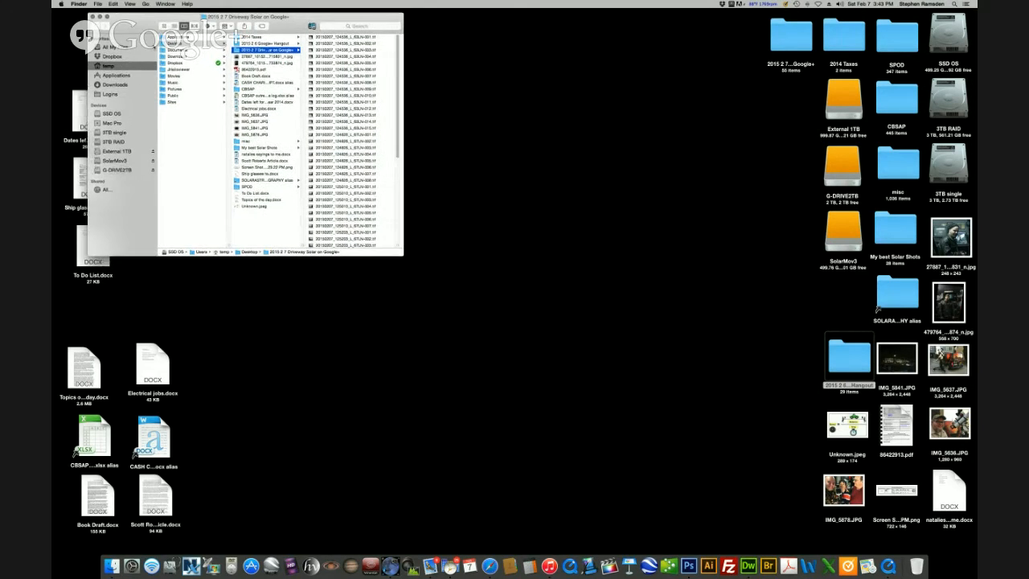
left_click_drag(404, 256, 951, 543)
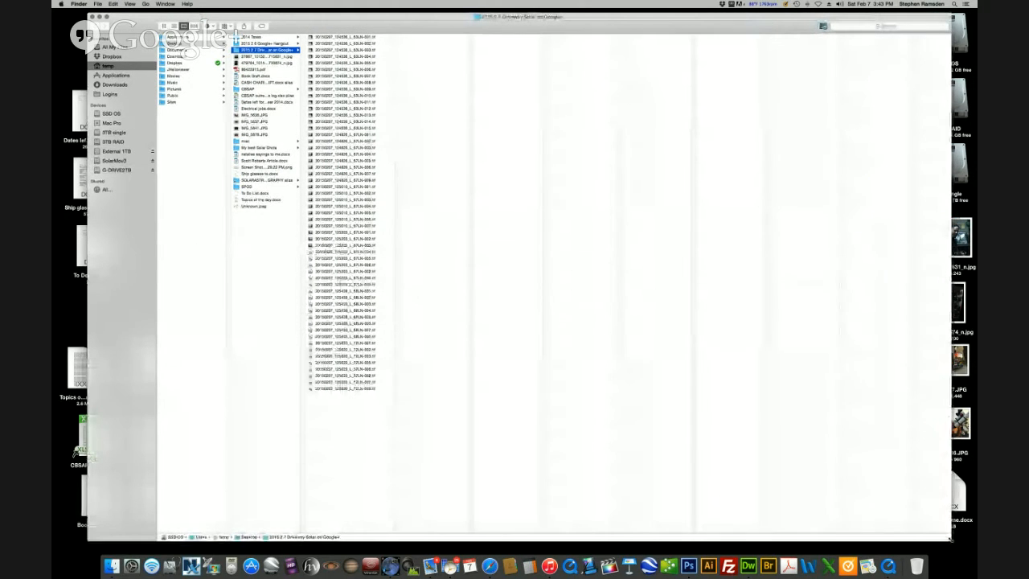
Compare the 20150207_124536_L_63LN stacks, keep 001, and move files 002 through 015 to the Trash
left_click(356, 37)
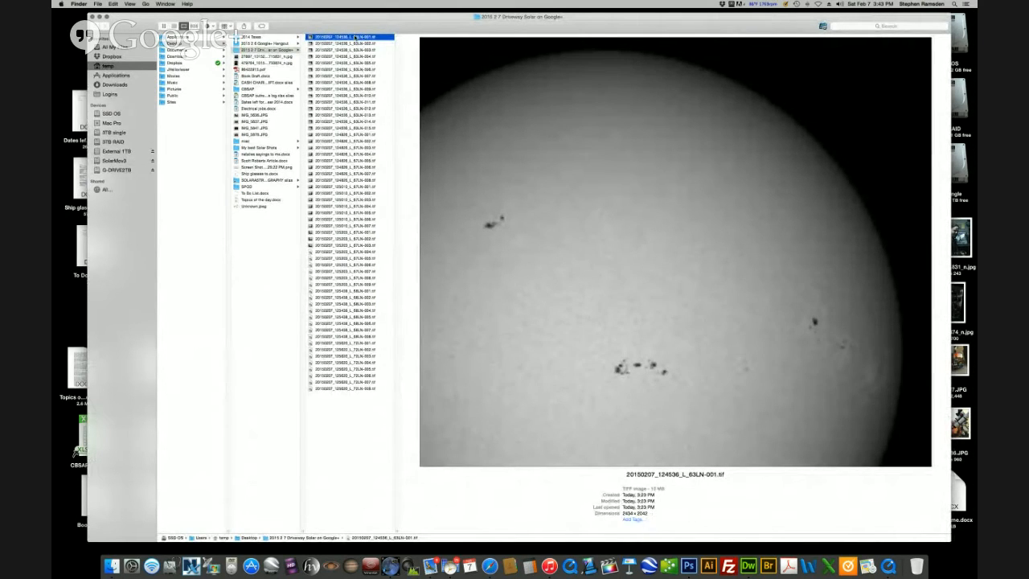
left_click(345, 128)
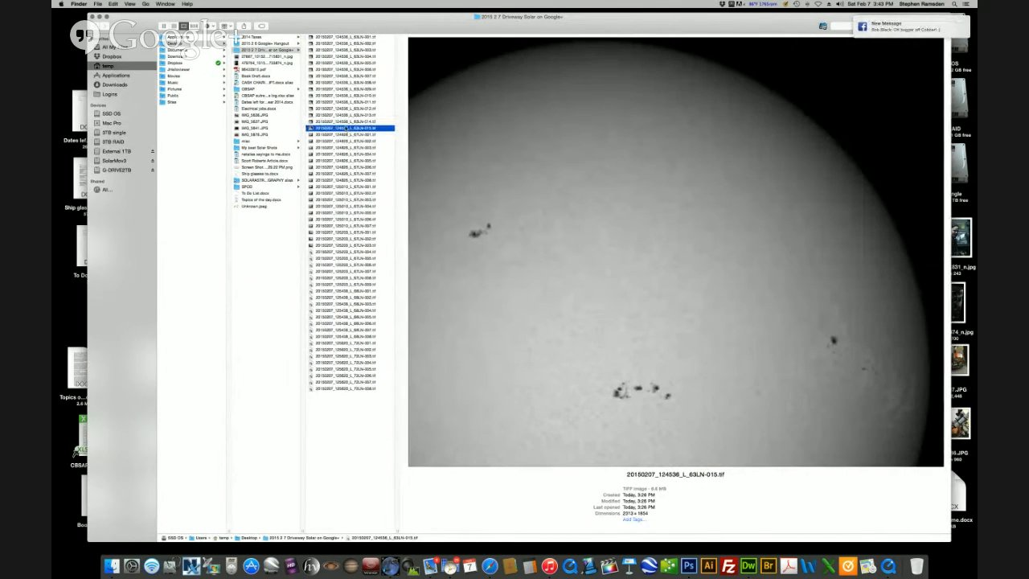
left_click(346, 122)
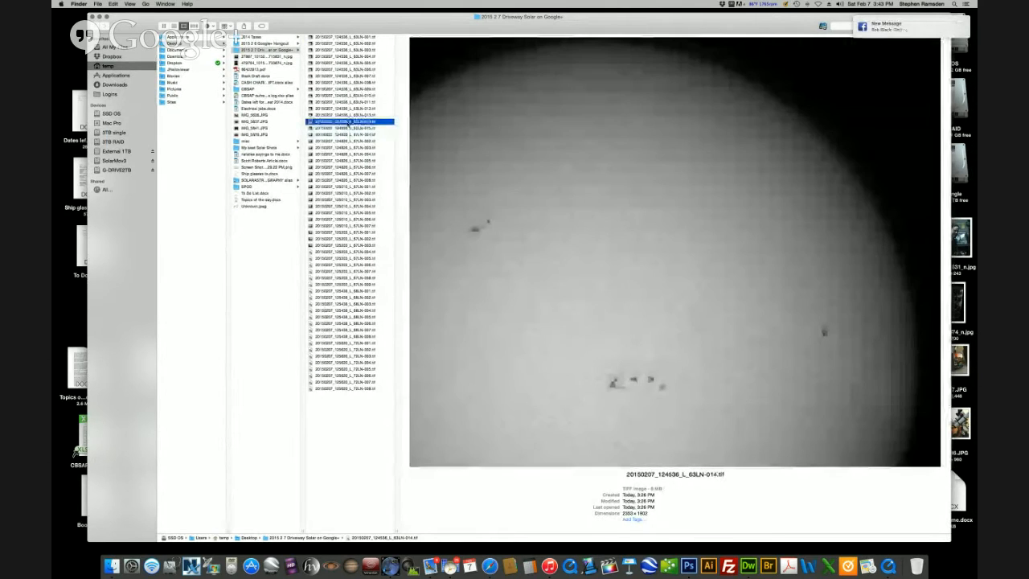
left_click(345, 128)
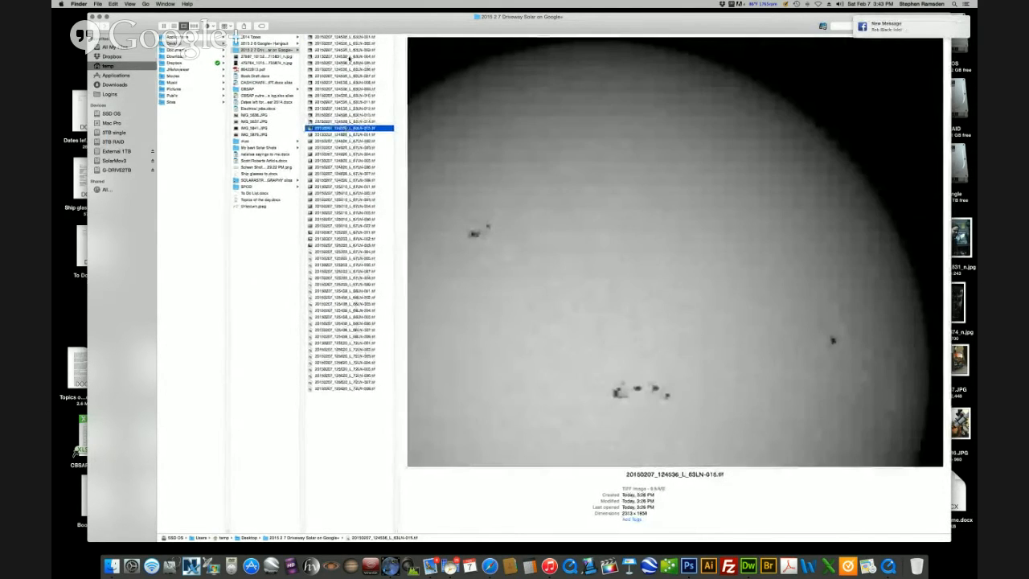
left_click(348, 37)
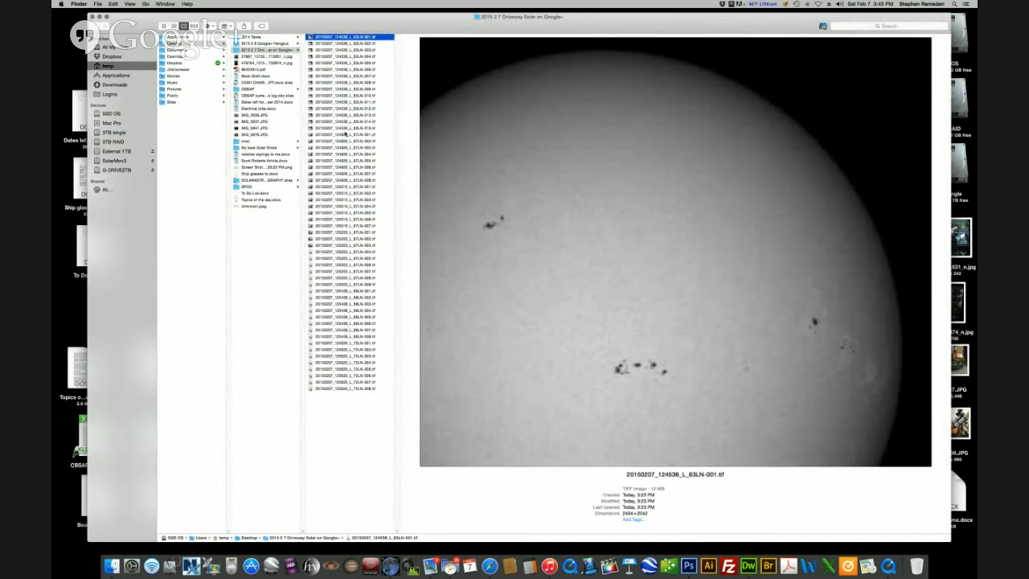
left_click(347, 129)
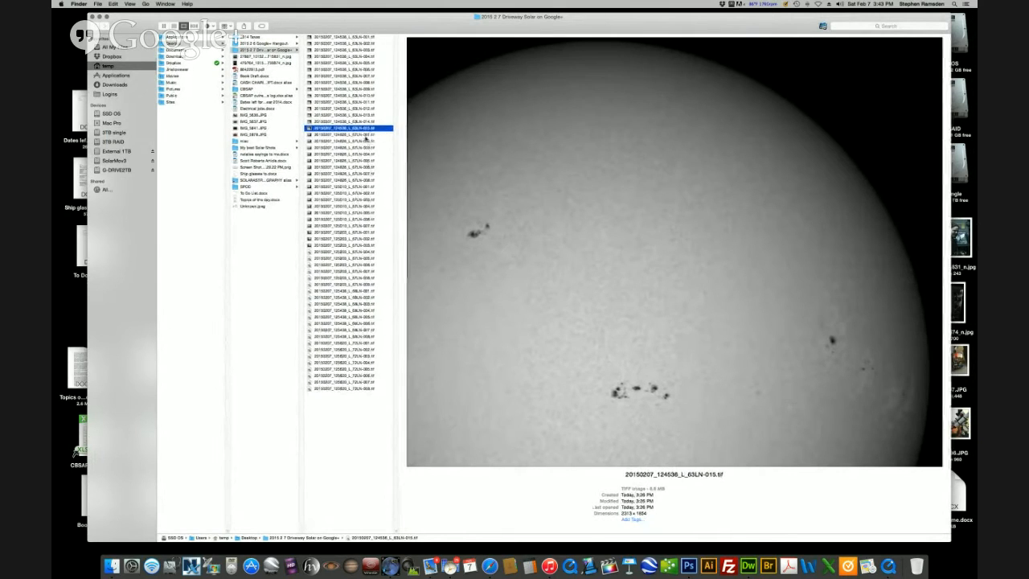
left_click(348, 44, "shift")
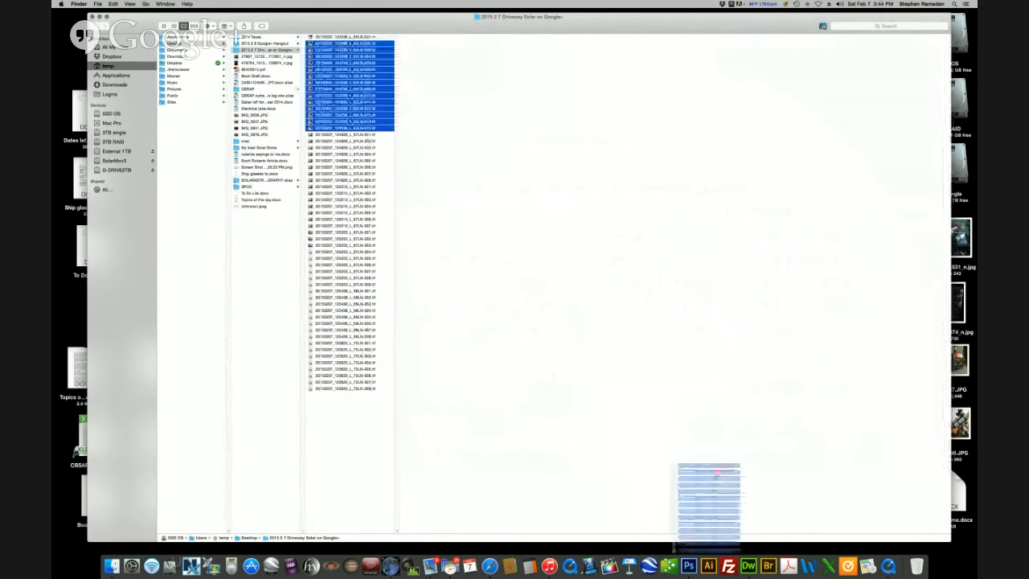
key("super+BackSpace")
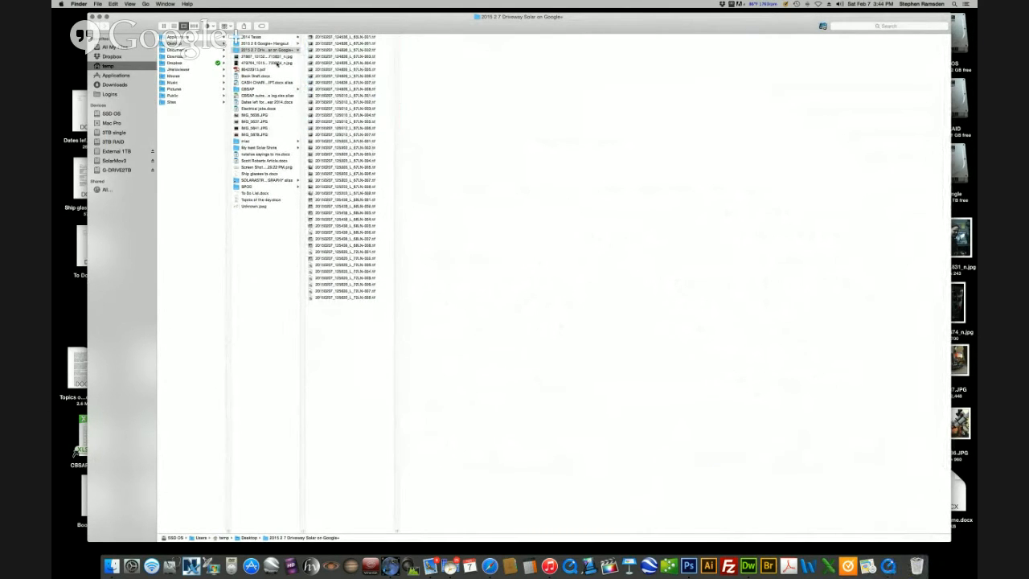
Preview the 20150207_124826_L_67LN stacks, keep 002, and move 001 and 003 through 008 to the Trash
left_click(345, 45)
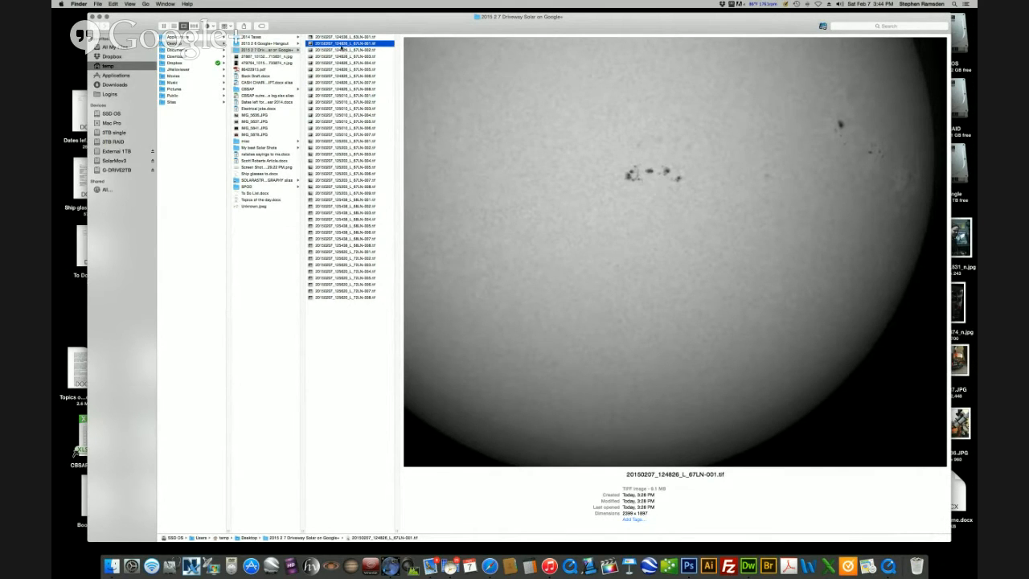
left_click(333, 50)
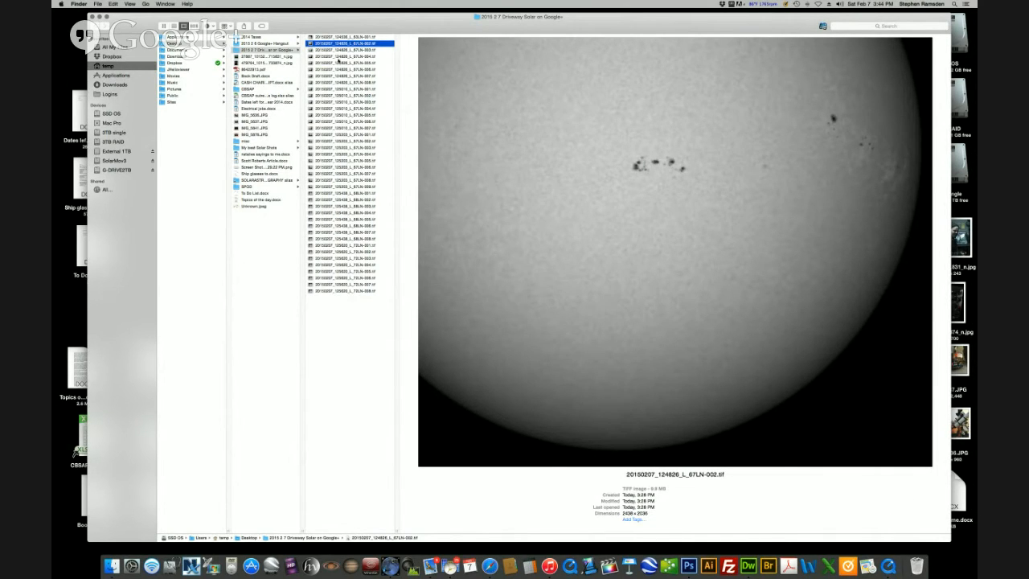
left_click(345, 82)
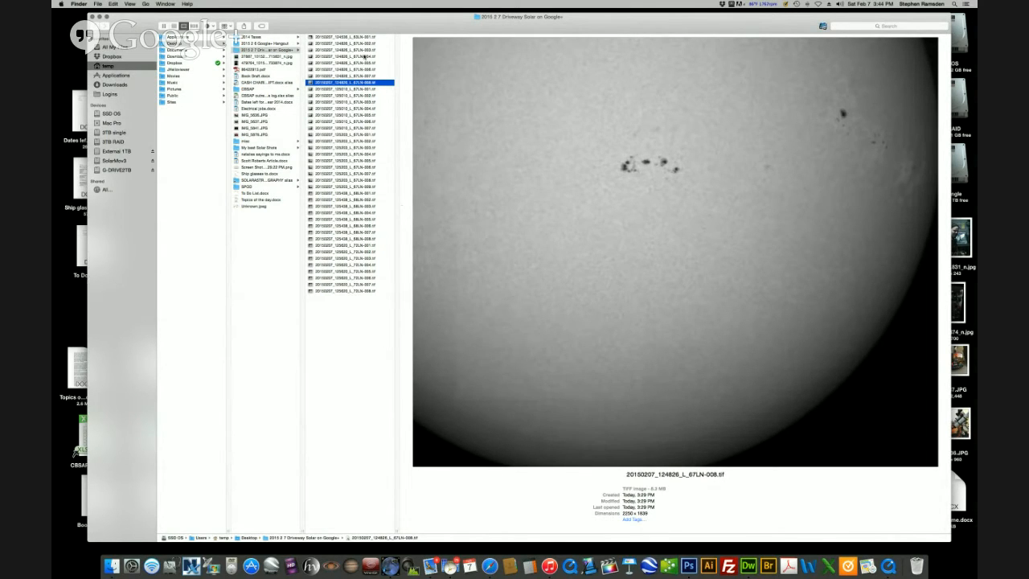
left_click(345, 50, "shift")
left_click_drag(346, 50, 916, 565)
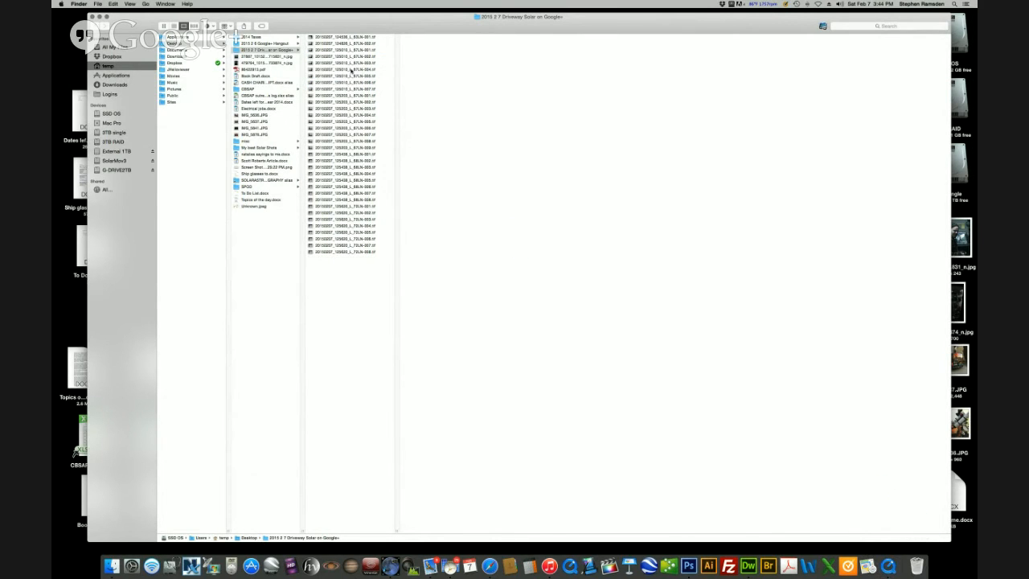
Preview the 20150207_125010_L_67LN stacks, keep 001, and move files 002 through 007 to the Trash
left_click(345, 51)
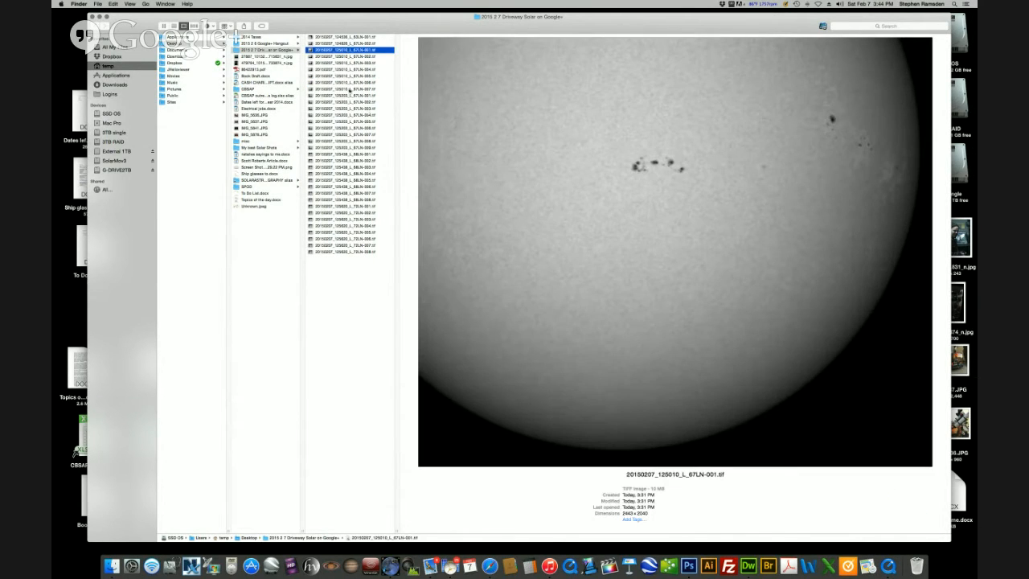
left_click(350, 89)
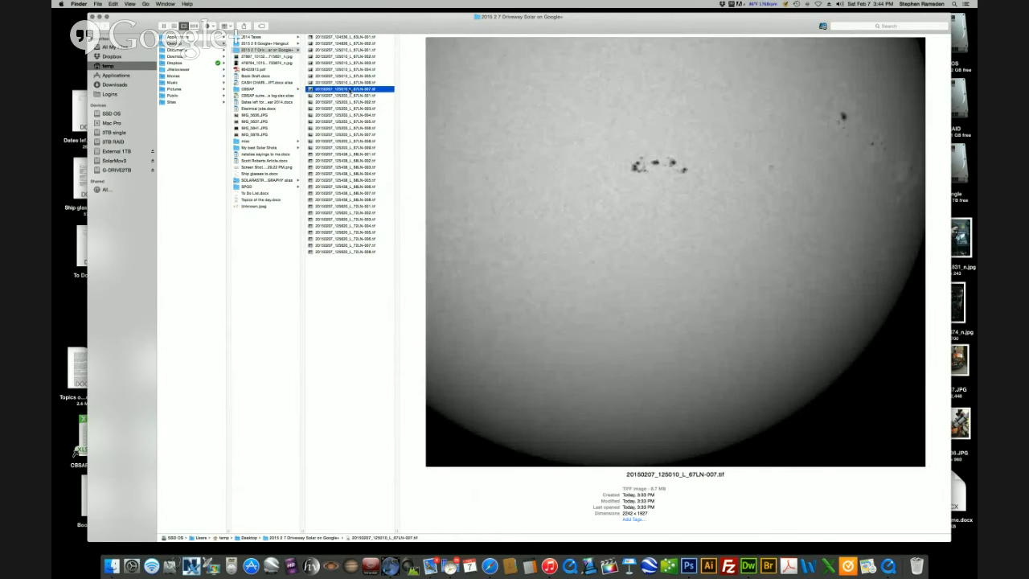
left_click(346, 56, "shift")
left_click_drag(346, 58, 916, 565)
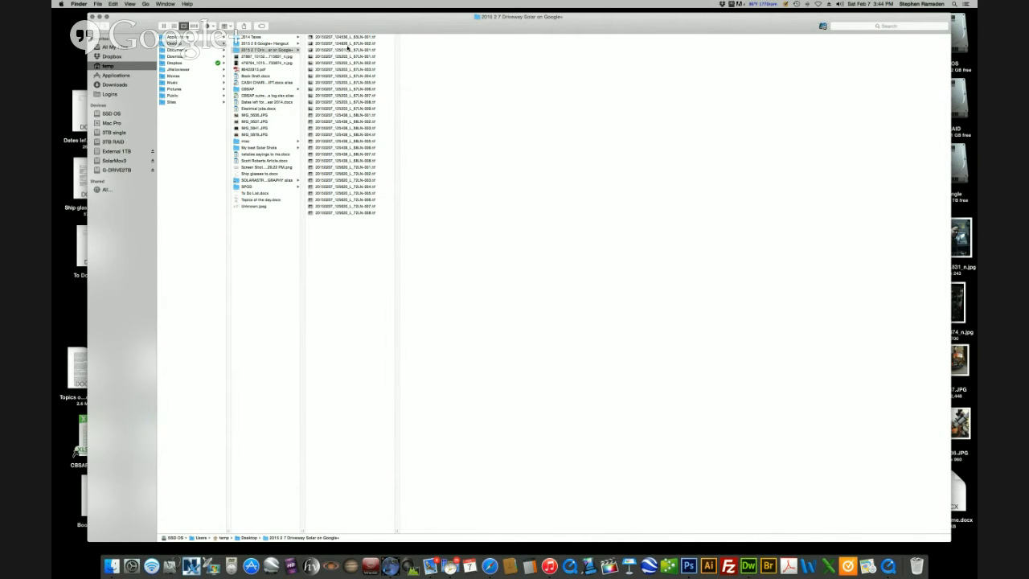
Compare the previews of the 20150207_125203_L_67LN stacks, 001 through 009, to judge which one is sharpest
left_click(345, 58)
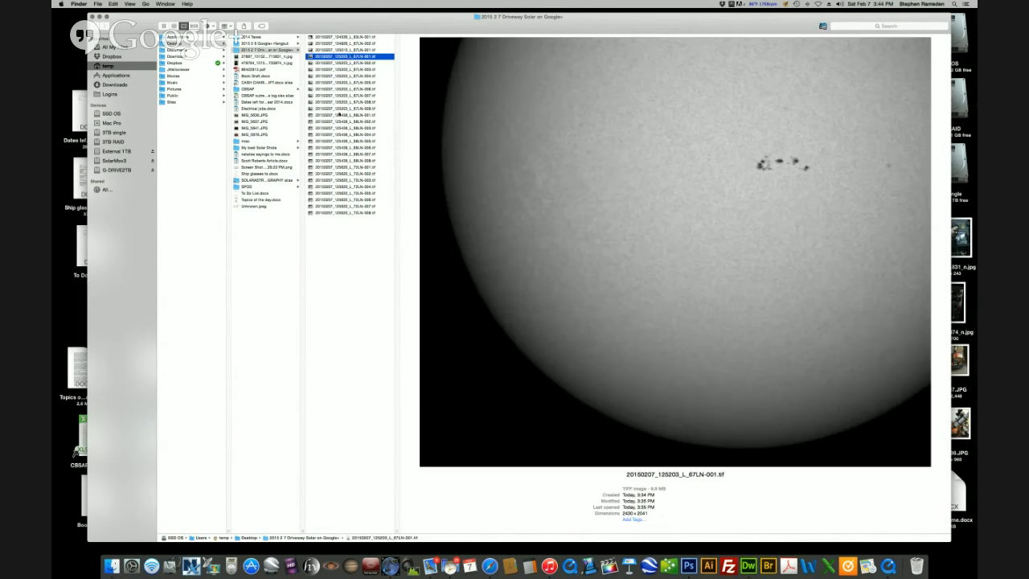
left_click(345, 108)
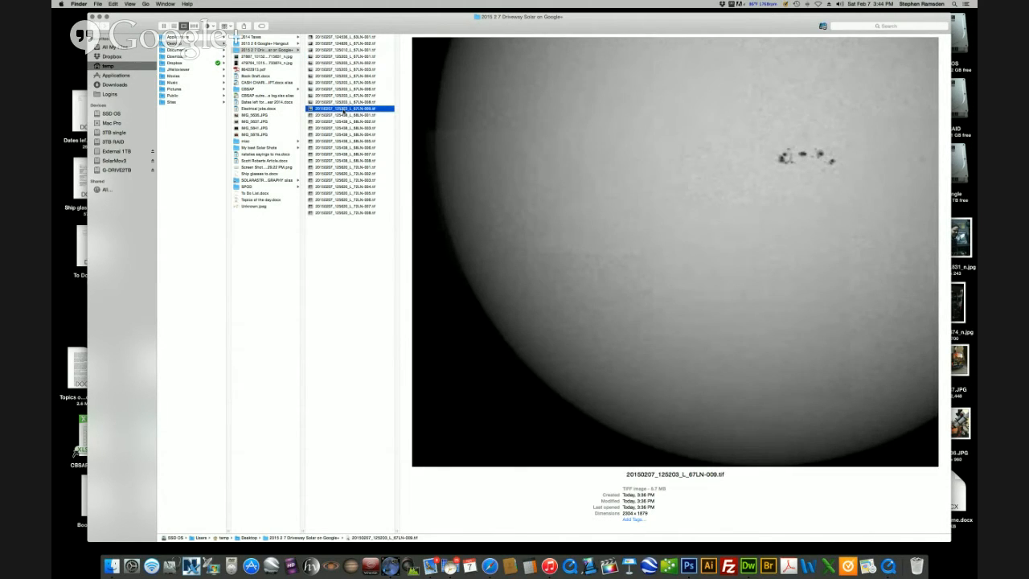
left_click(345, 102)
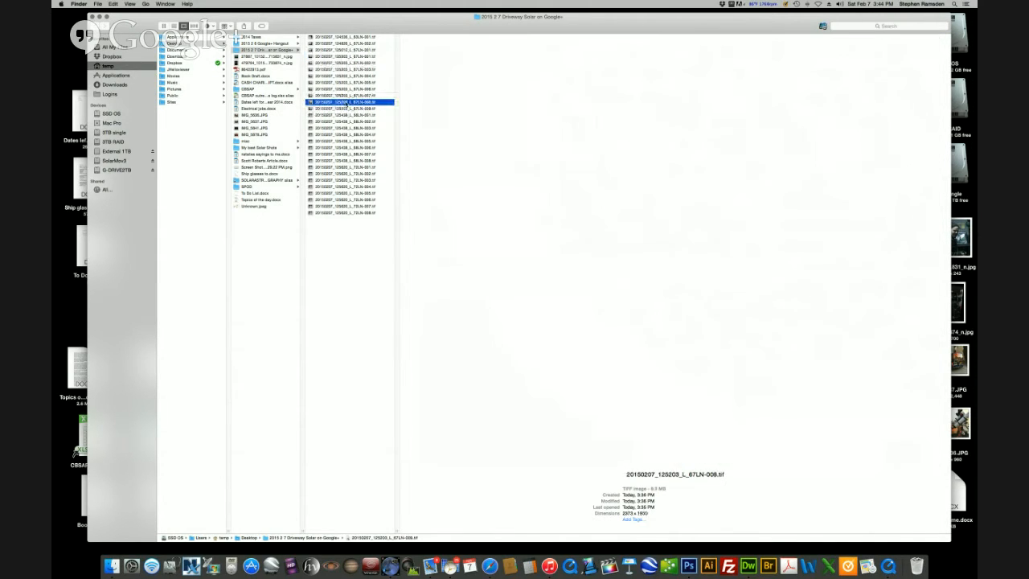
left_click(347, 95)
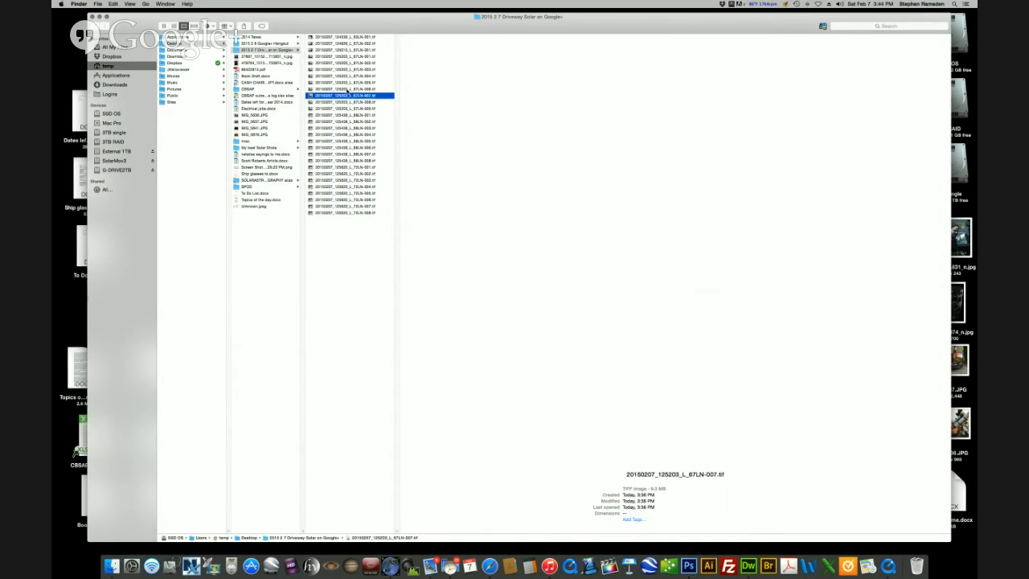
left_click(347, 88)
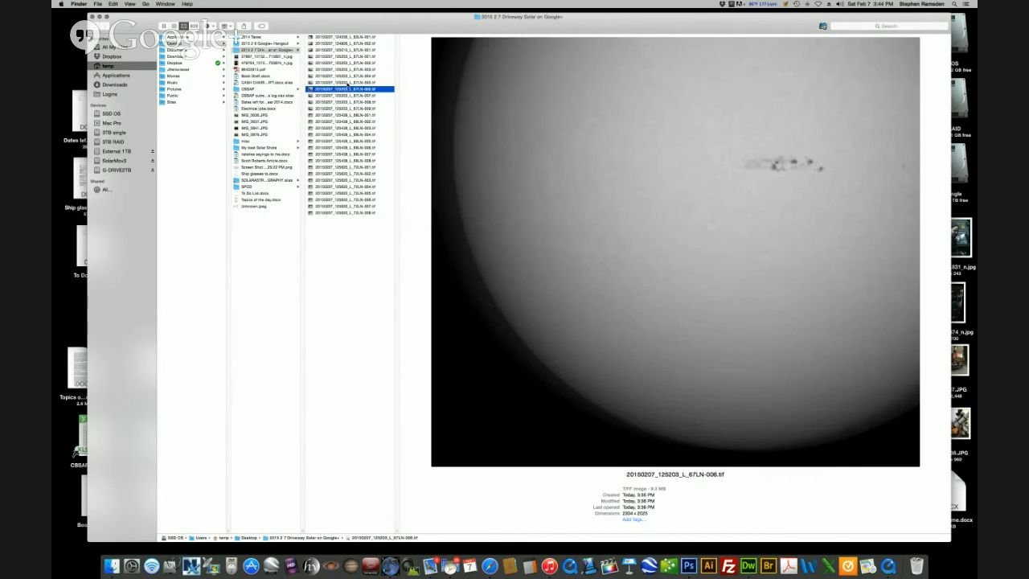
left_click(346, 82)
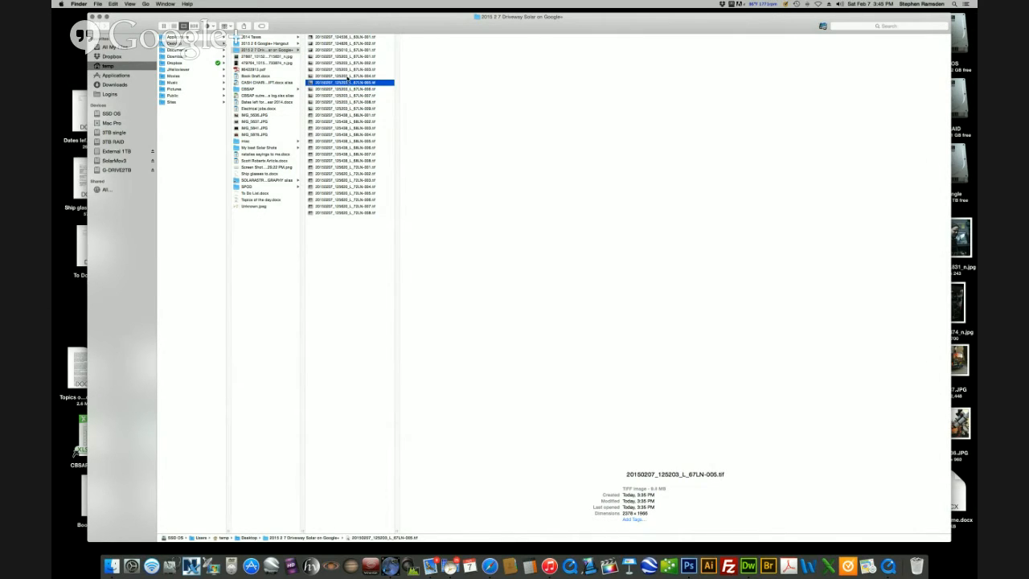
left_click(347, 75)
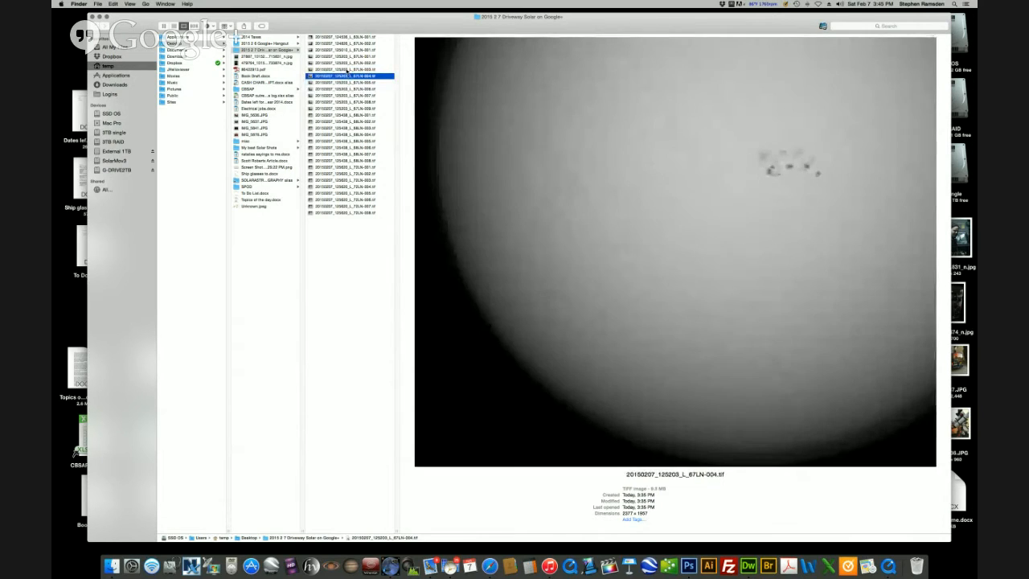
left_click(347, 69)
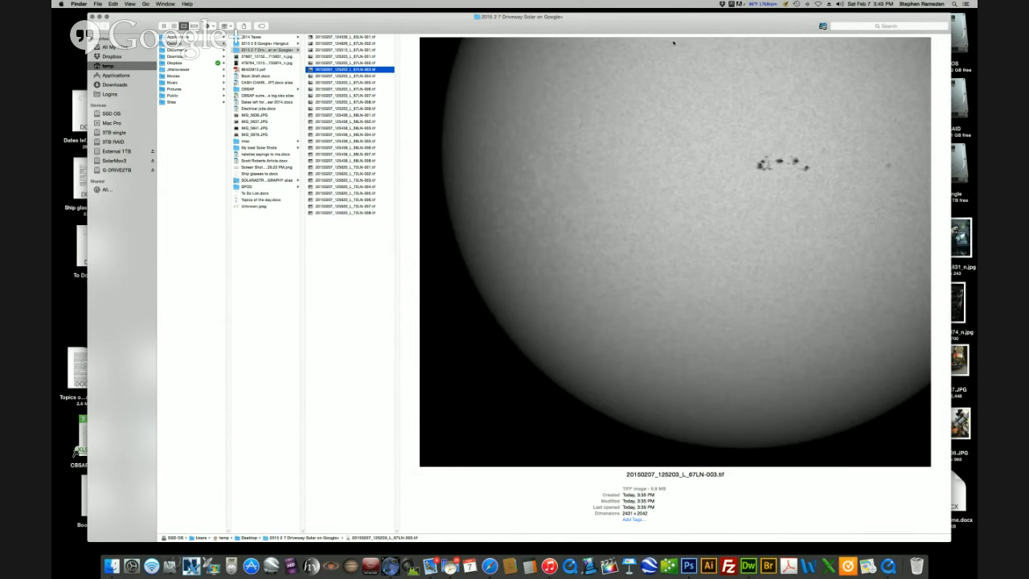
left_click_drag(696, 22, 704, 25)
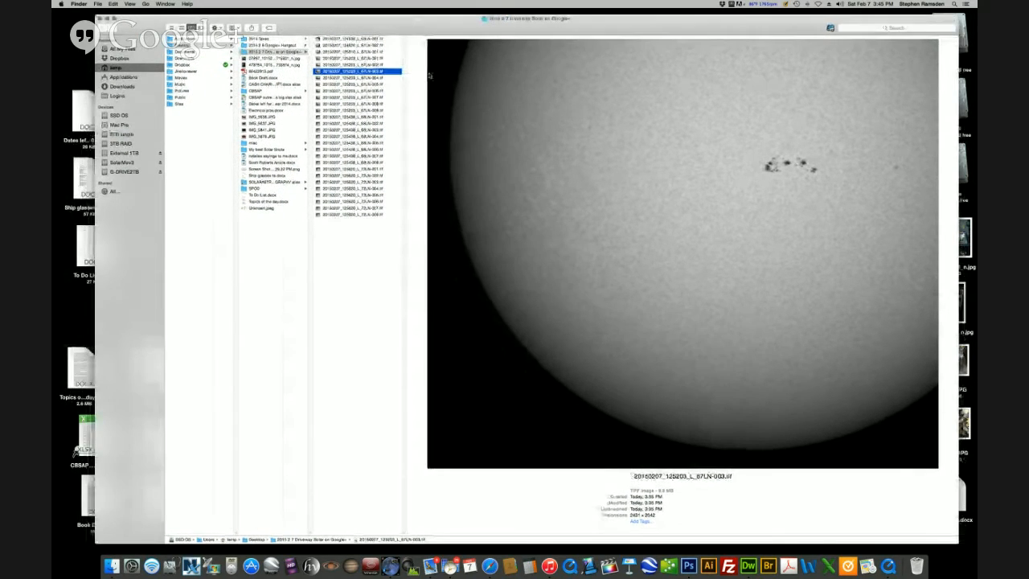
Keep 20150207_125203_L_67LN-003.tif and move files 001, 002 and 004 through 009 of that series to the Trash
key("Up")
key("Up")
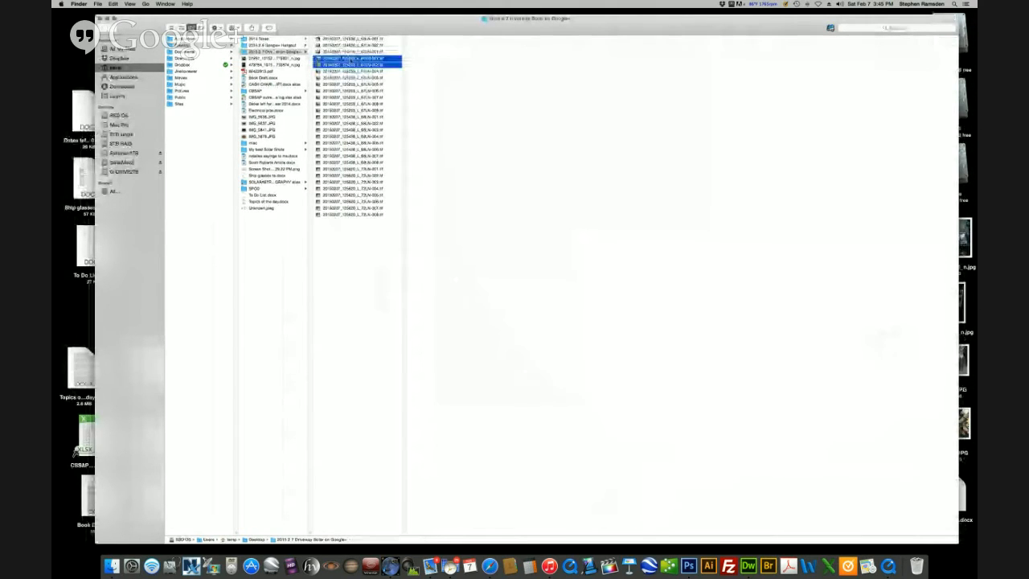
left_click_drag(357, 61, 916, 565)
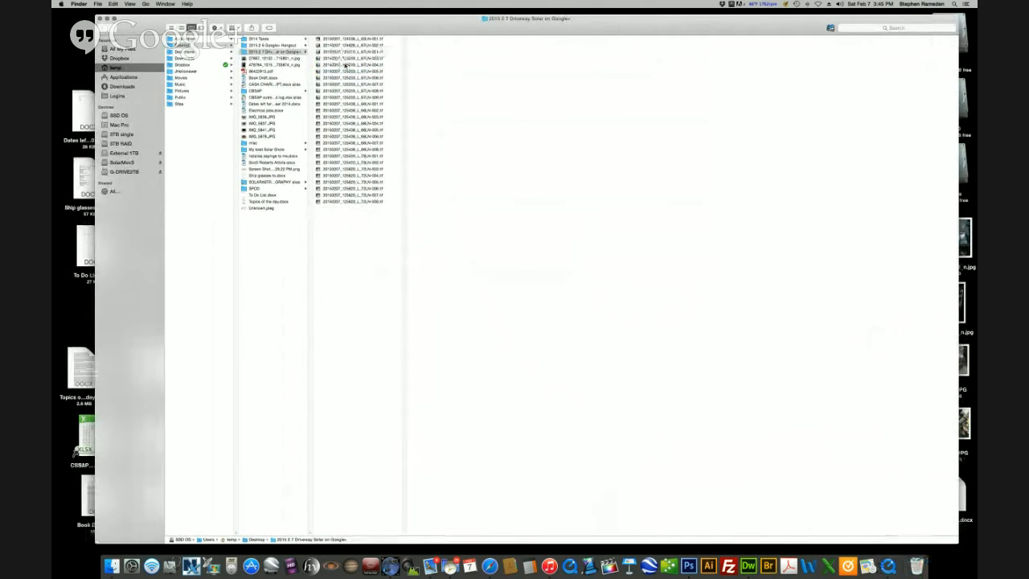
left_click(358, 64)
left_click(357, 96, "shift")
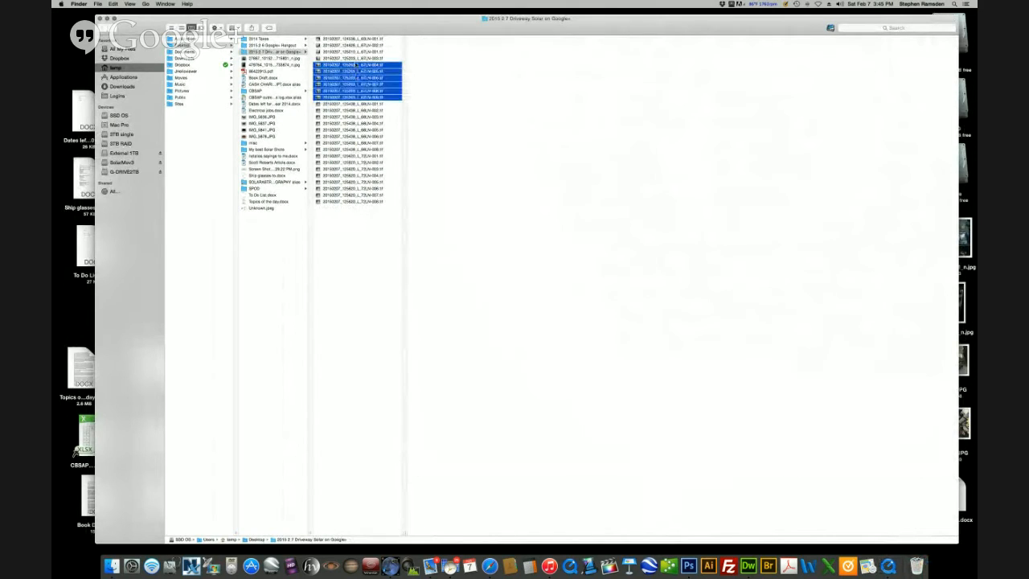
left_click_drag(357, 97, 916, 565)
Preview the first and last 20150207_125438_L_68LN stacks, keep 001, and move files 002 through 008 to the Trash
left_click(350, 65)
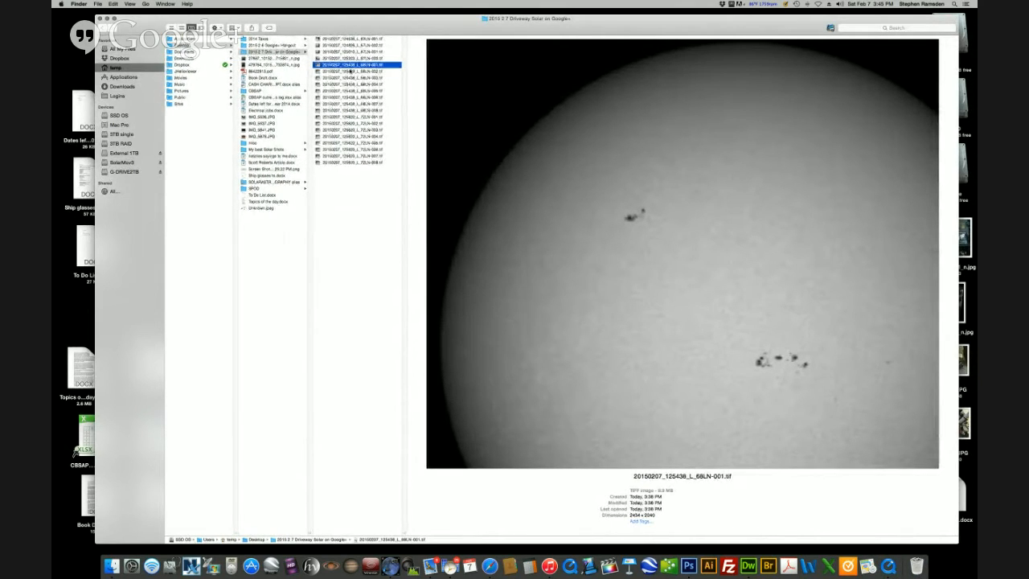
left_click(352, 110)
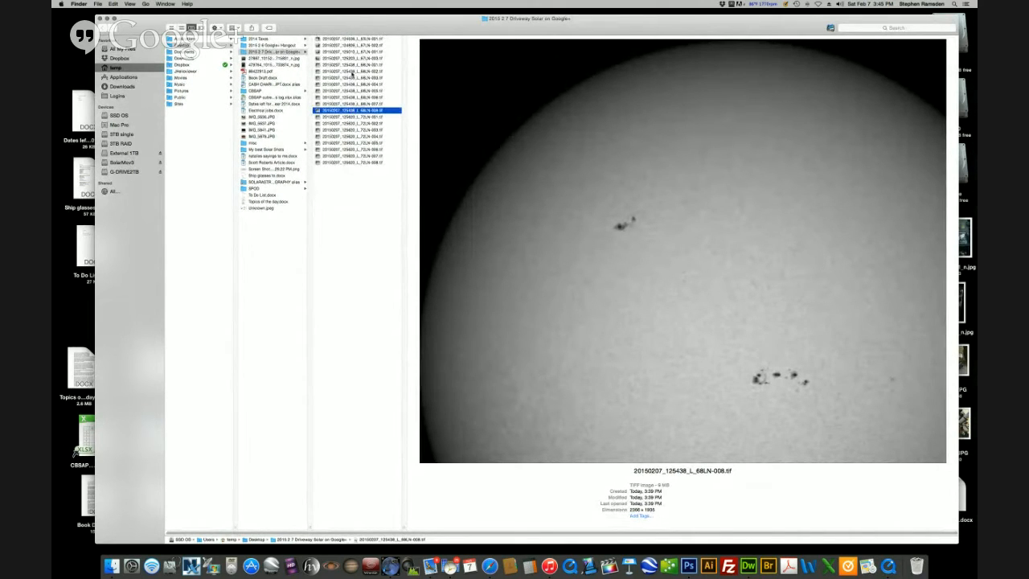
left_click(351, 72, "shift")
left_click_drag(916, 473, 916, 565)
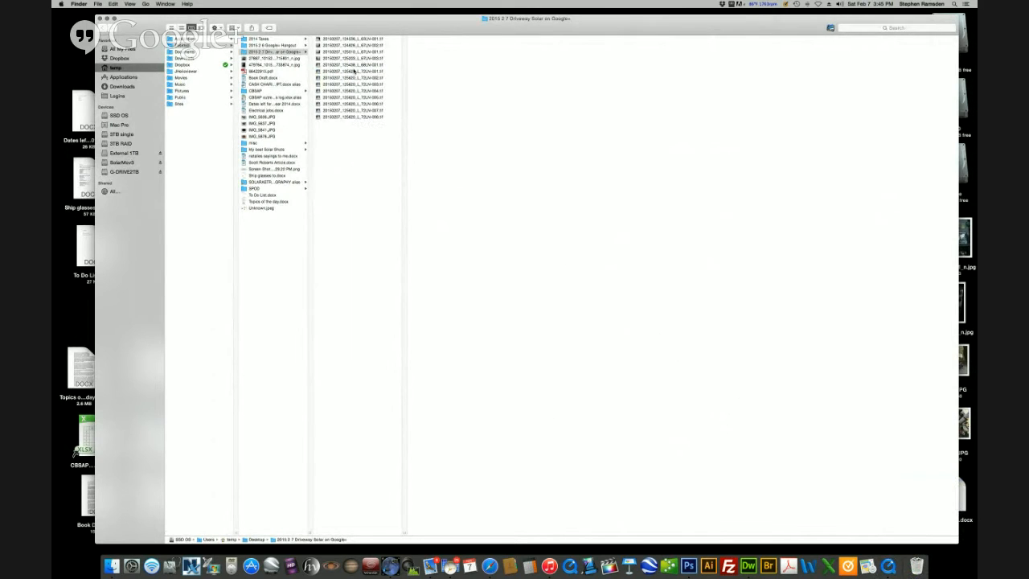
Compare the 20150207_125620_L_72LN stacks, keep 001, and move files 002 through 008 to the Trash
left_click(353, 72)
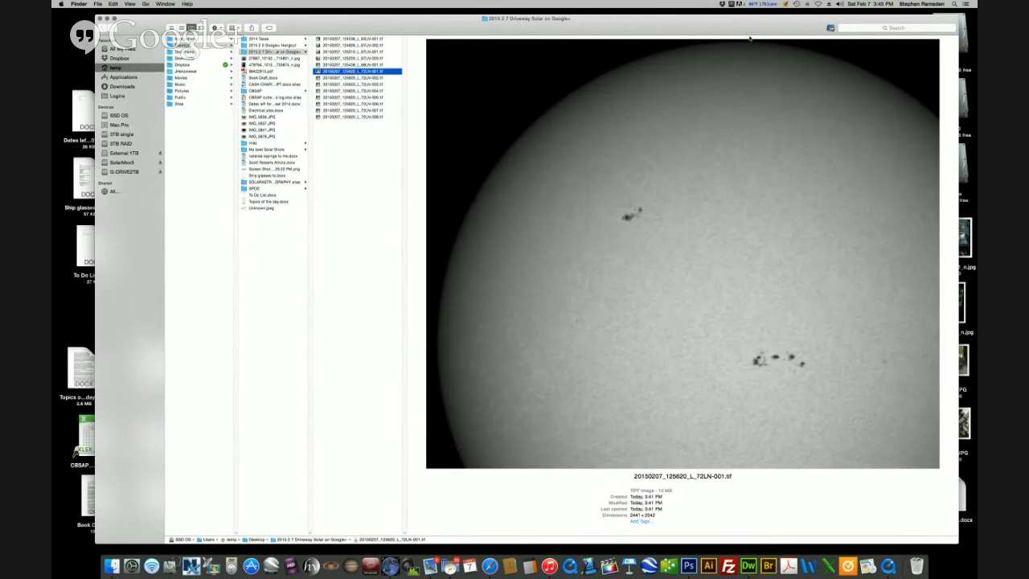
left_click(353, 78)
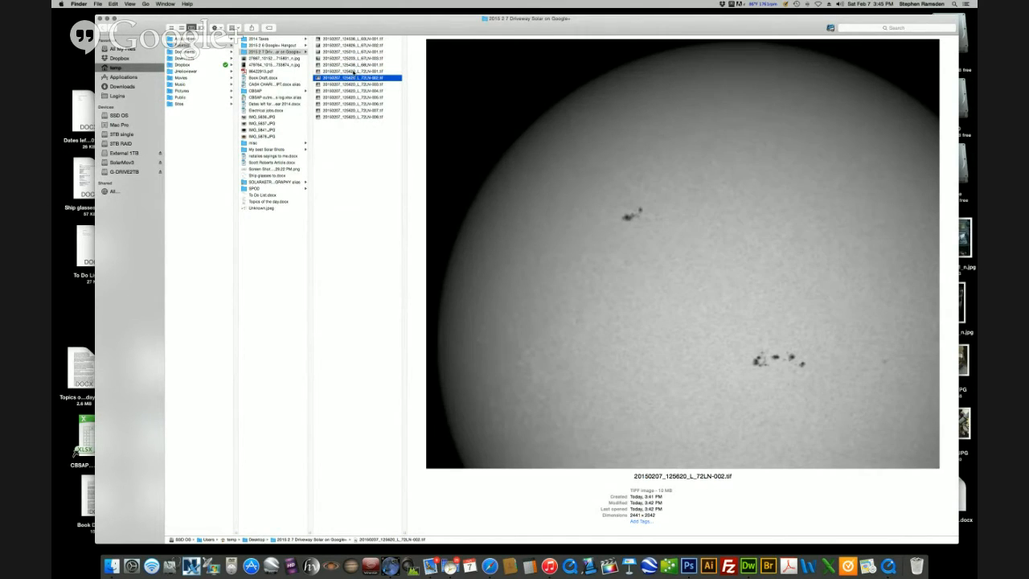
left_click(353, 72)
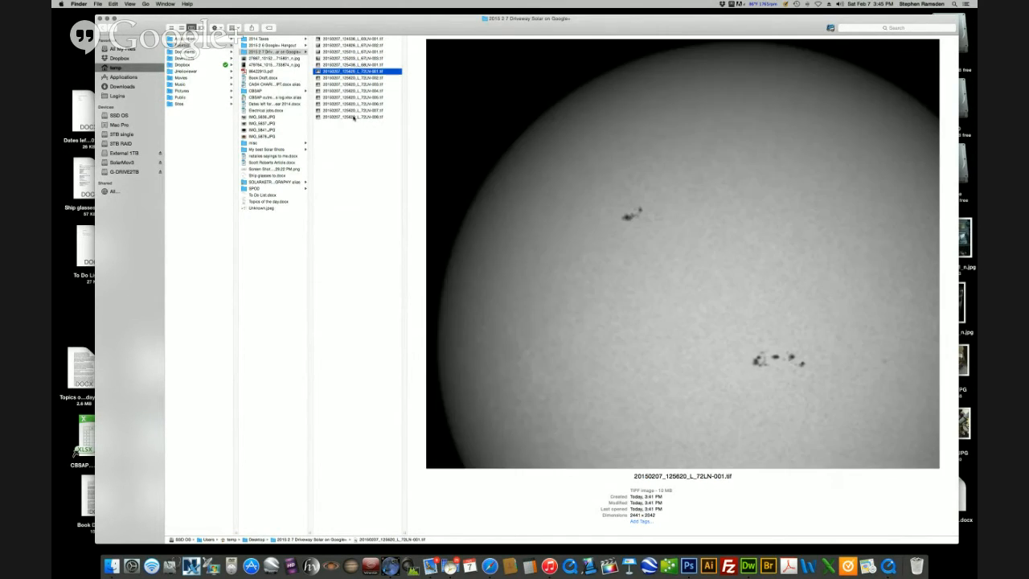
left_click(353, 117)
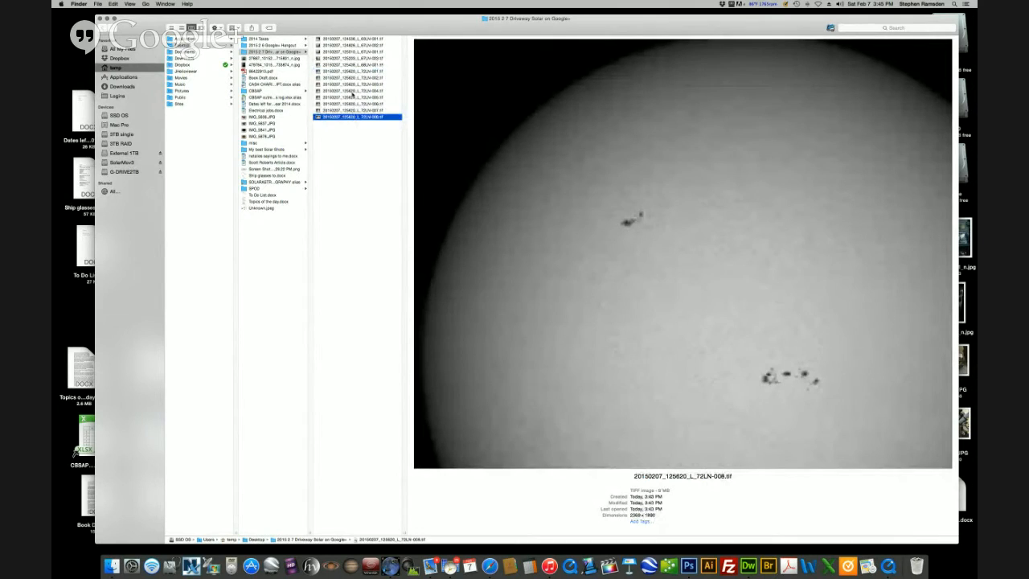
left_click(347, 78, "shift")
left_click_drag(347, 81, 916, 564)
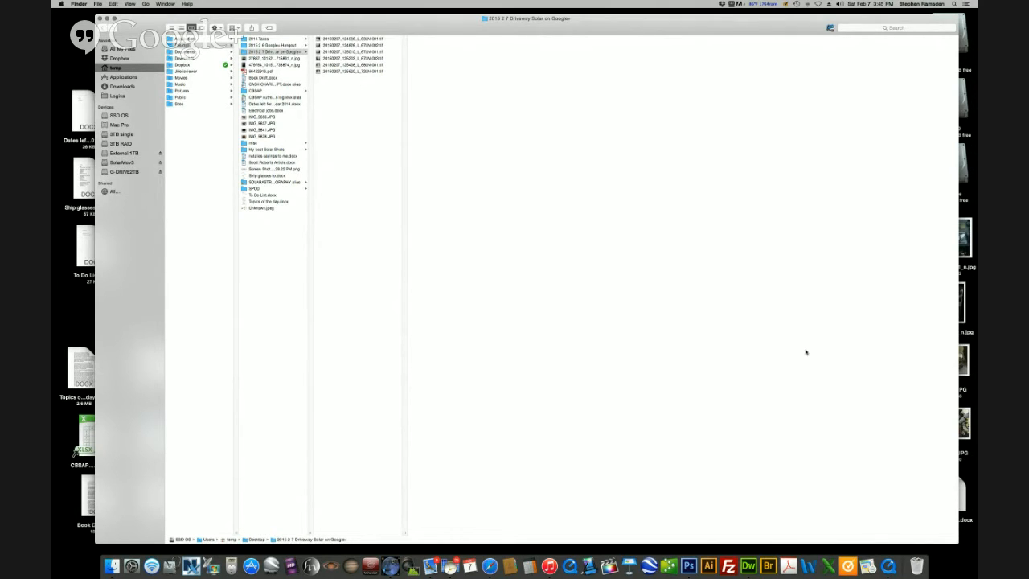
Shrink the Driveway Solar folder window, select the six remaining TIFF files, and open them together in Photoshop
left_click_drag(614, 430, 744, 46)
left_click_drag(709, 116, 694, 60)
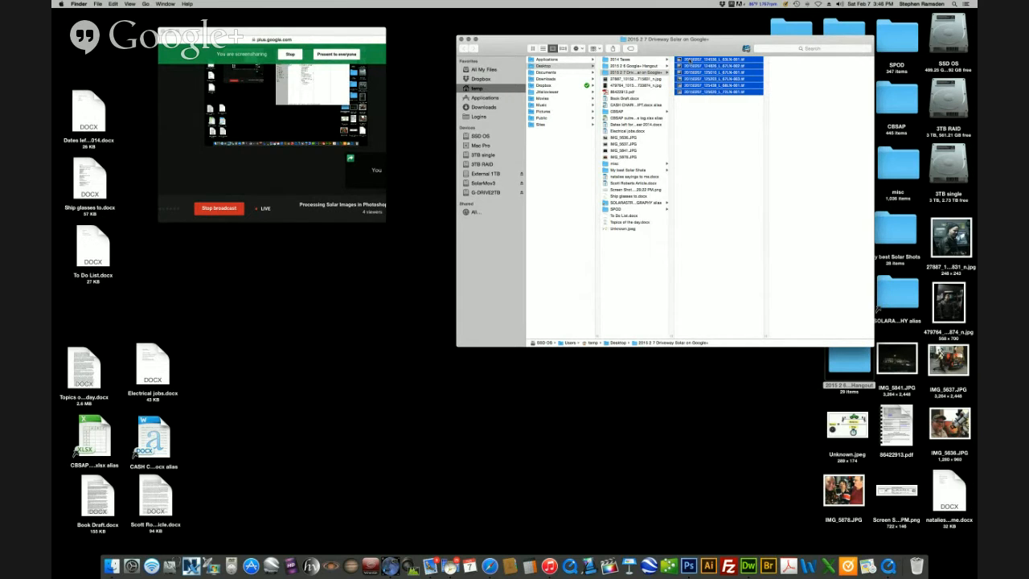
left_click_drag(686, 60, 689, 565)
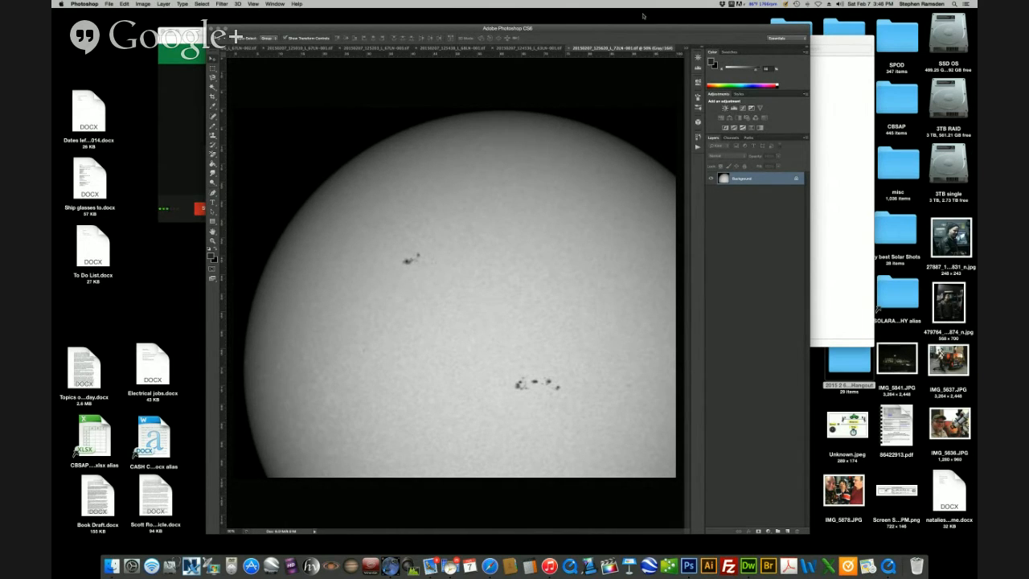
left_click_drag(637, 26, 660, 19)
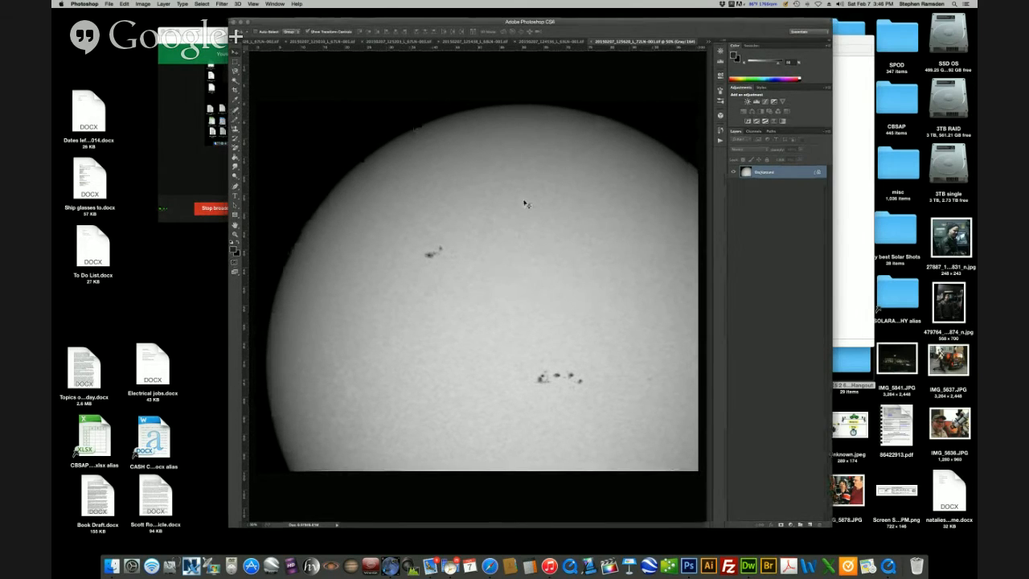
Compare the open solar images and close 20150207_124826_L_67LN-002.tif, keeping the 125010 image of the same region
left_click(562, 41)
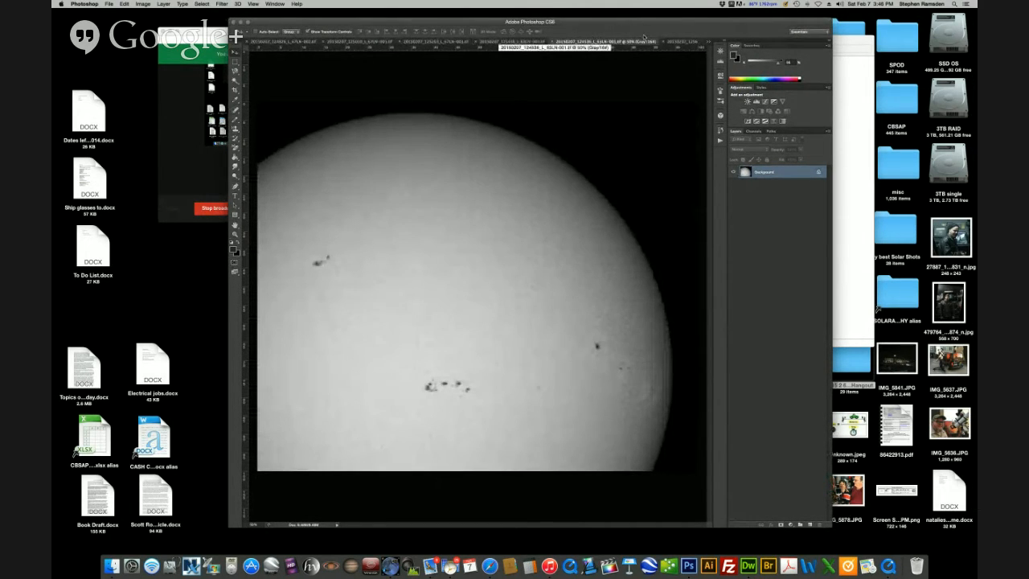
left_click(671, 42)
left_click(551, 42)
left_click(485, 41)
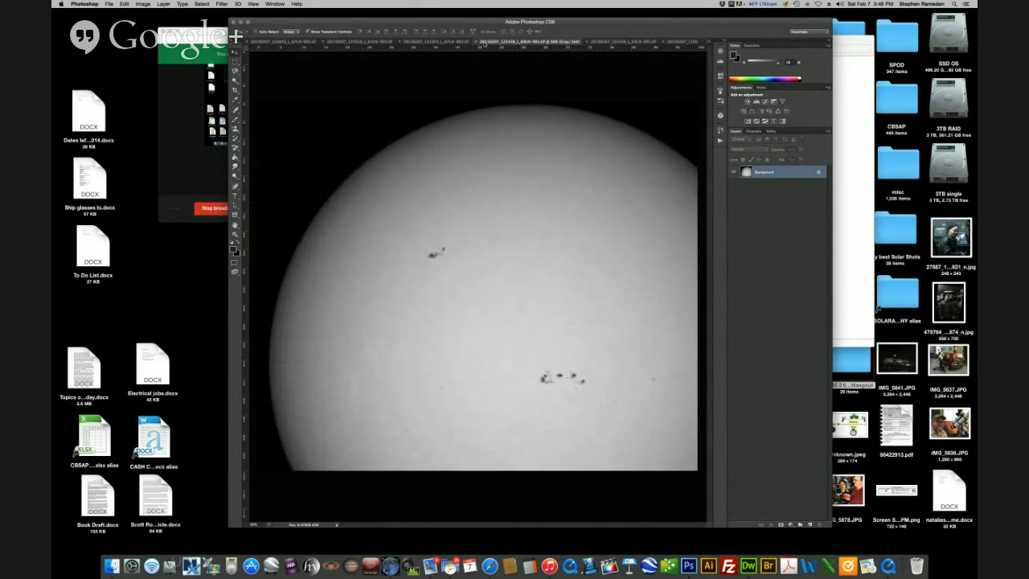
left_click(455, 42)
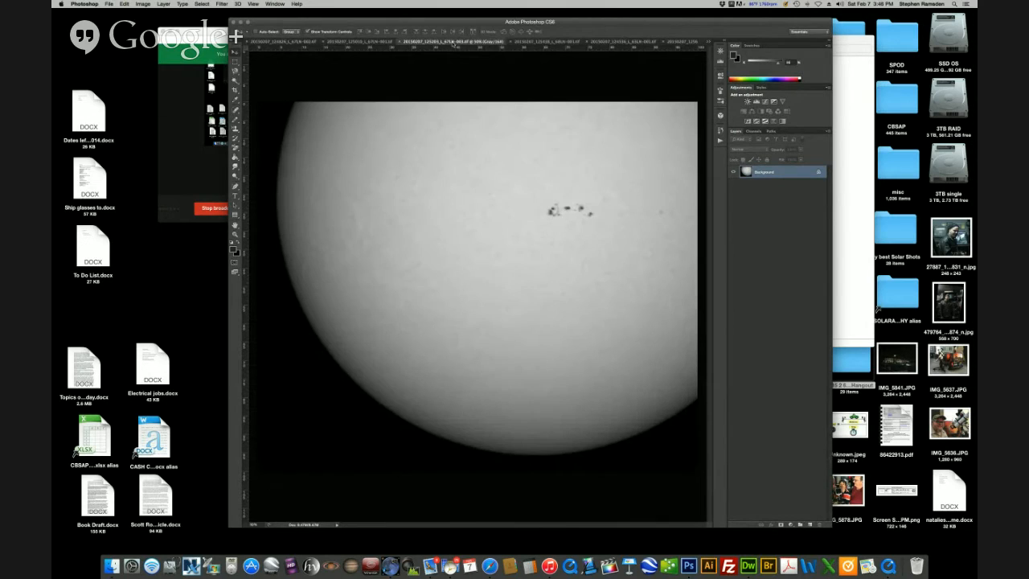
left_click(362, 42)
left_click(302, 42)
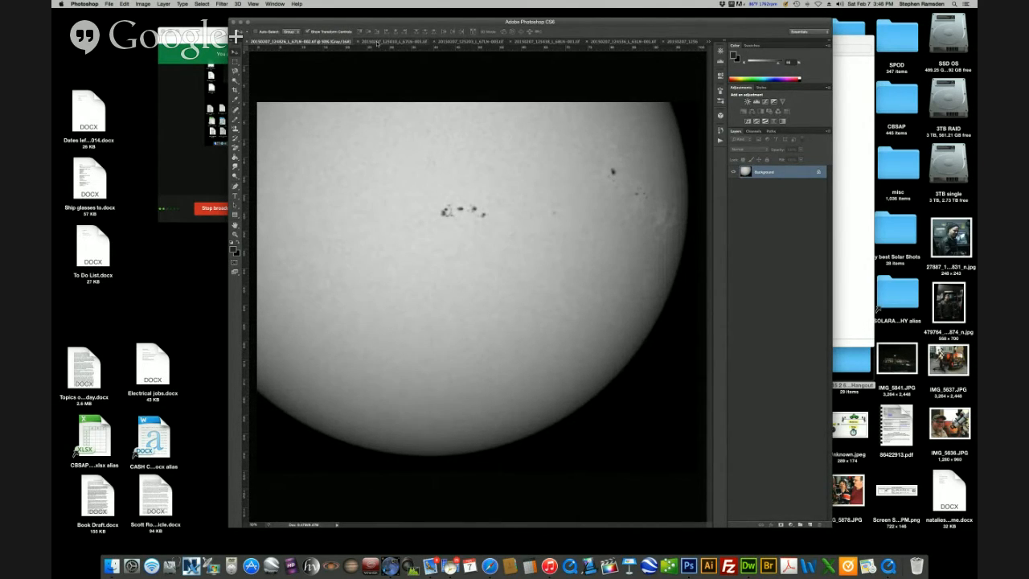
left_click(380, 42)
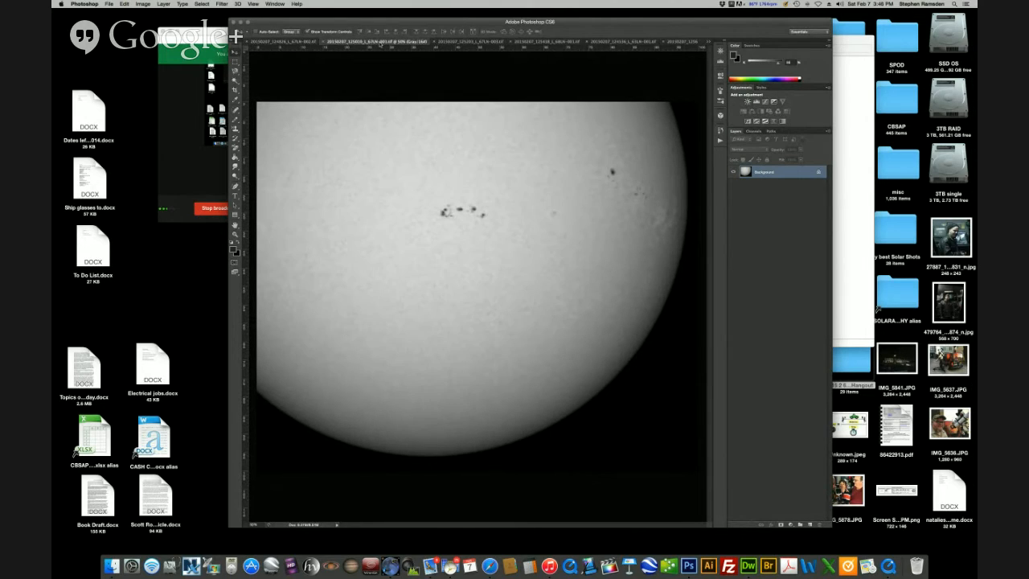
left_click(248, 42)
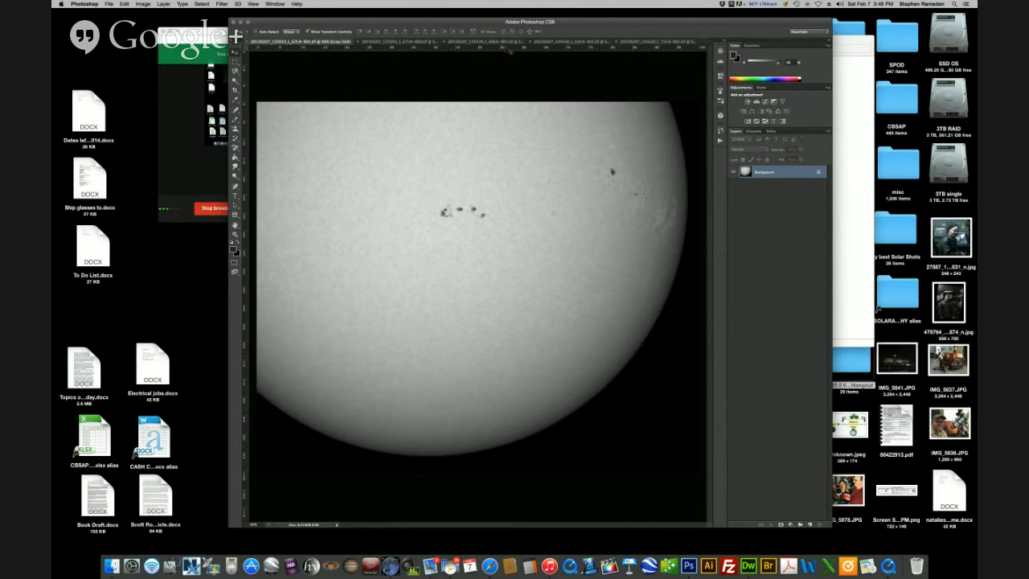
Compare the 125438 and 125620 images and close 20150207_125620_L_72LN-001.tif
left_click(455, 42)
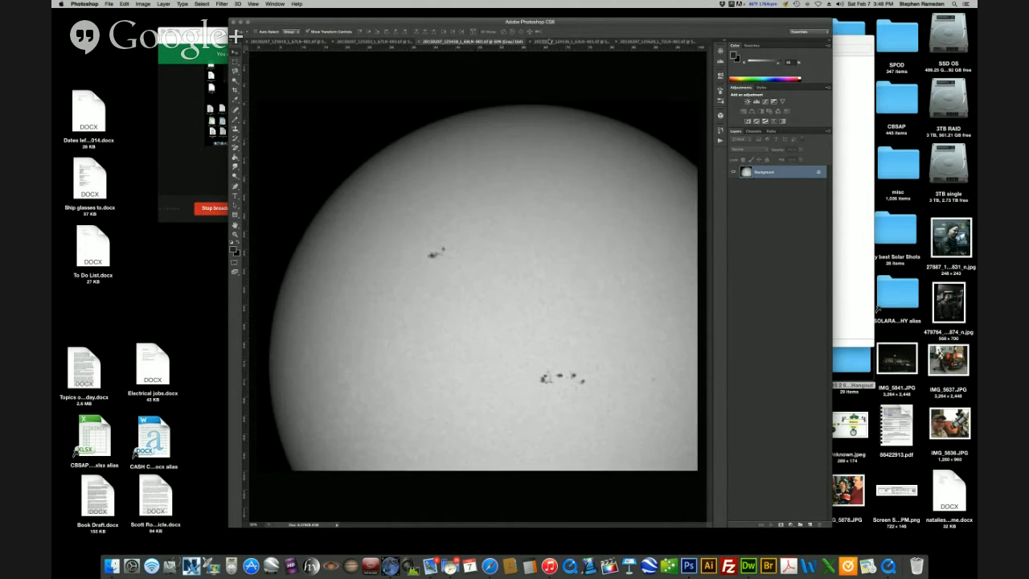
left_click(547, 42)
left_click(635, 42)
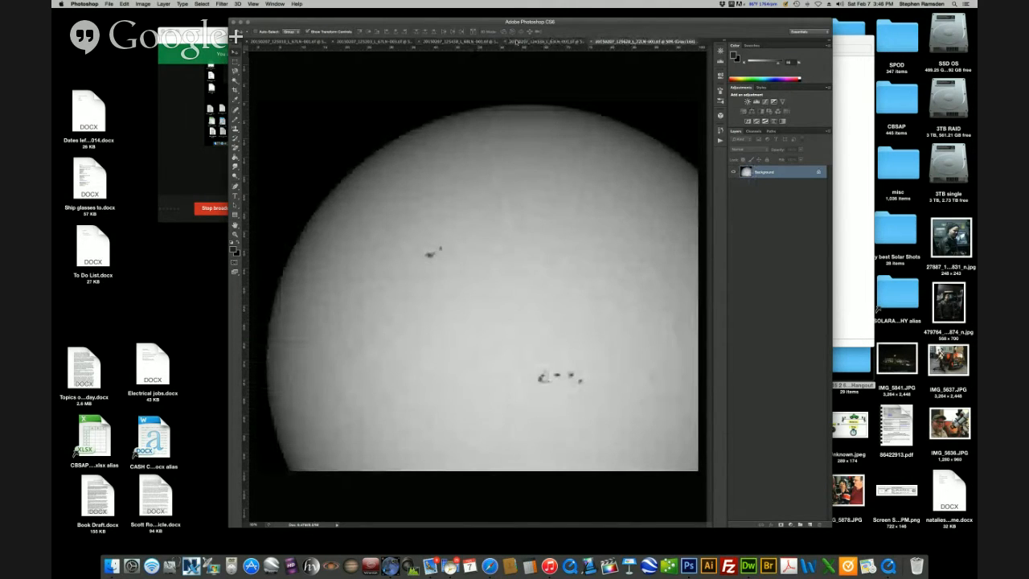
left_click(473, 43)
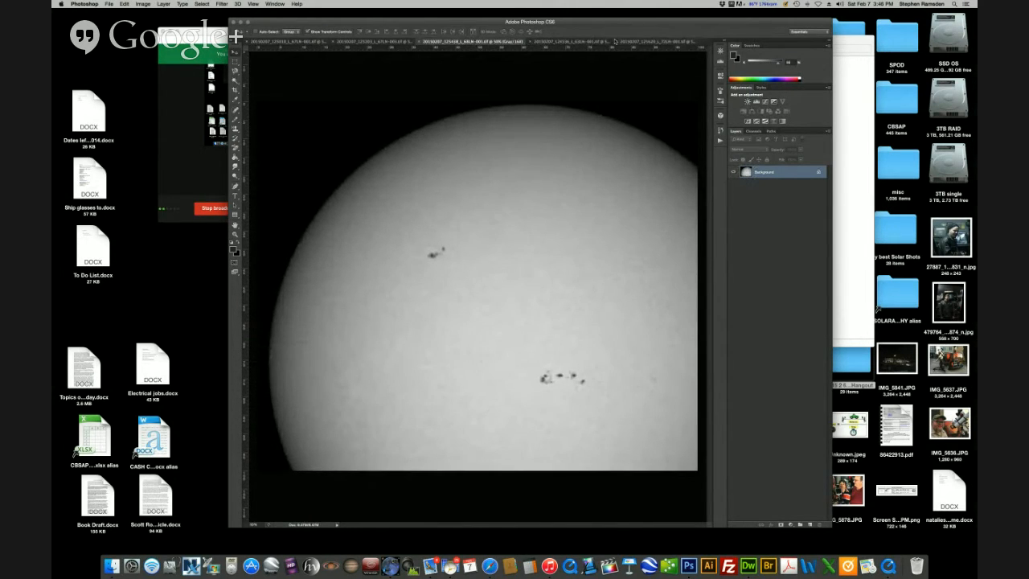
left_click(637, 42)
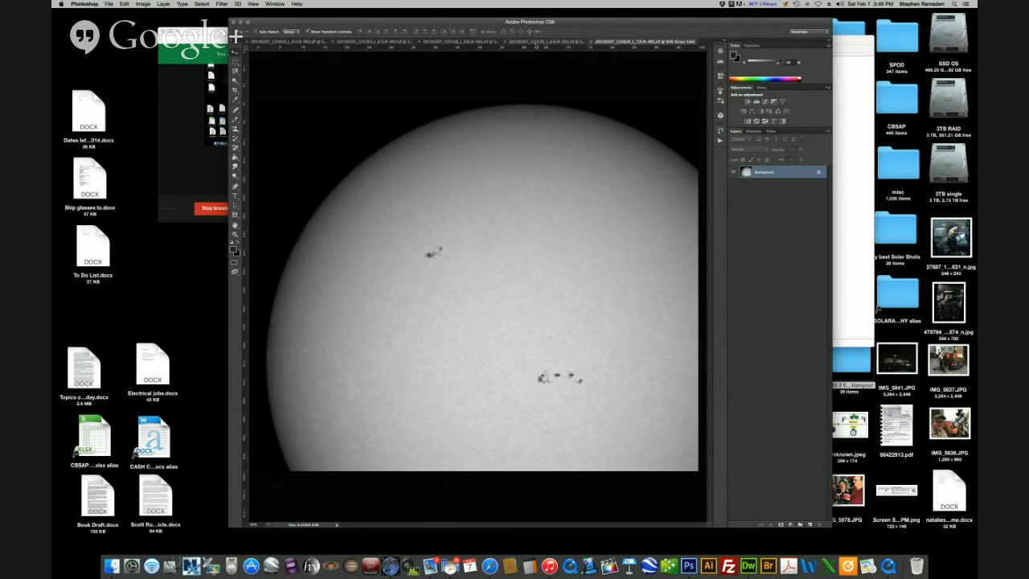
left_click(481, 44)
left_click(615, 42)
left_click(581, 40)
Review the four remaining solar images and finish on 20150207_124536_L_63LN-001.tif
left_click(551, 42)
left_click(449, 42)
left_click(379, 42)
left_click(492, 42)
left_click(571, 41)
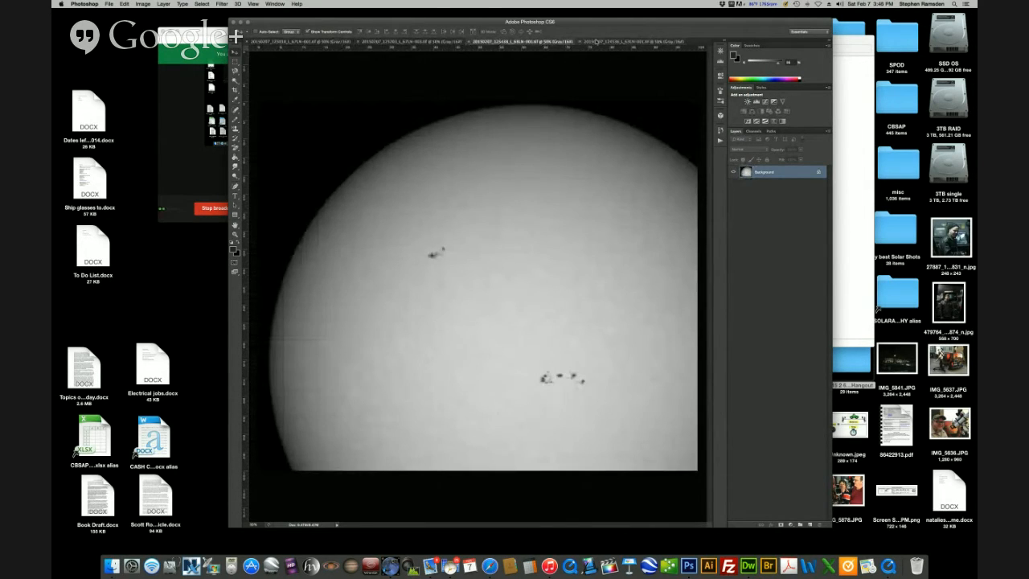
left_click(595, 42)
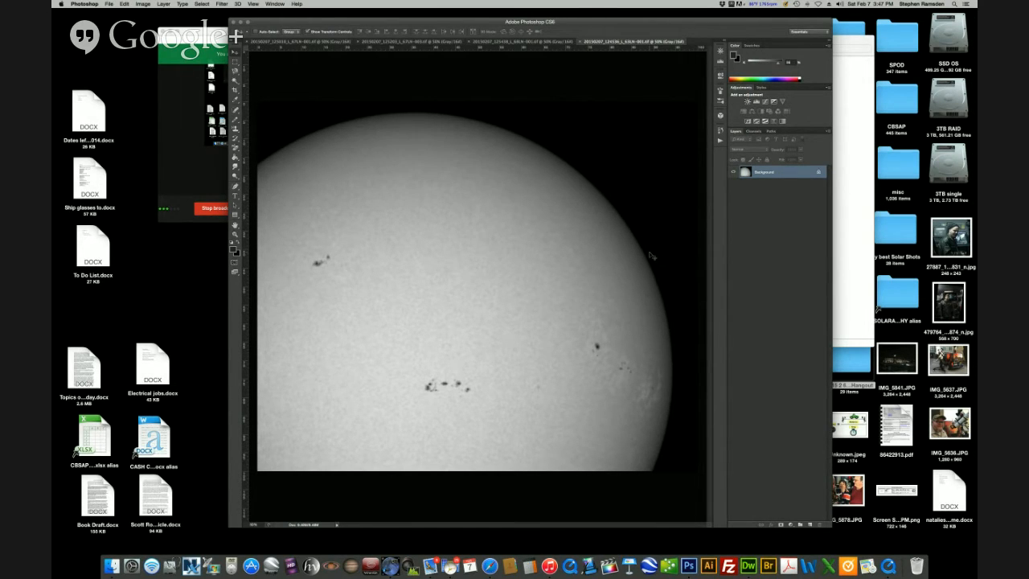
Review the four solar quadrant images, finish on the upper-left quadrant, and reposition the Photoshop window over the desktop
left_click_drag(703, 15, 718, 15)
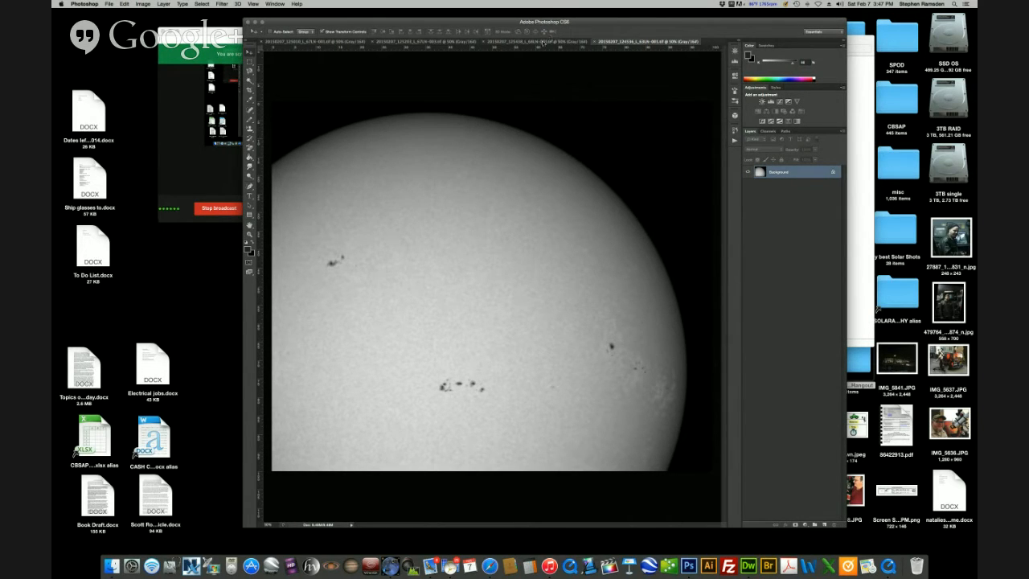
left_click(322, 41)
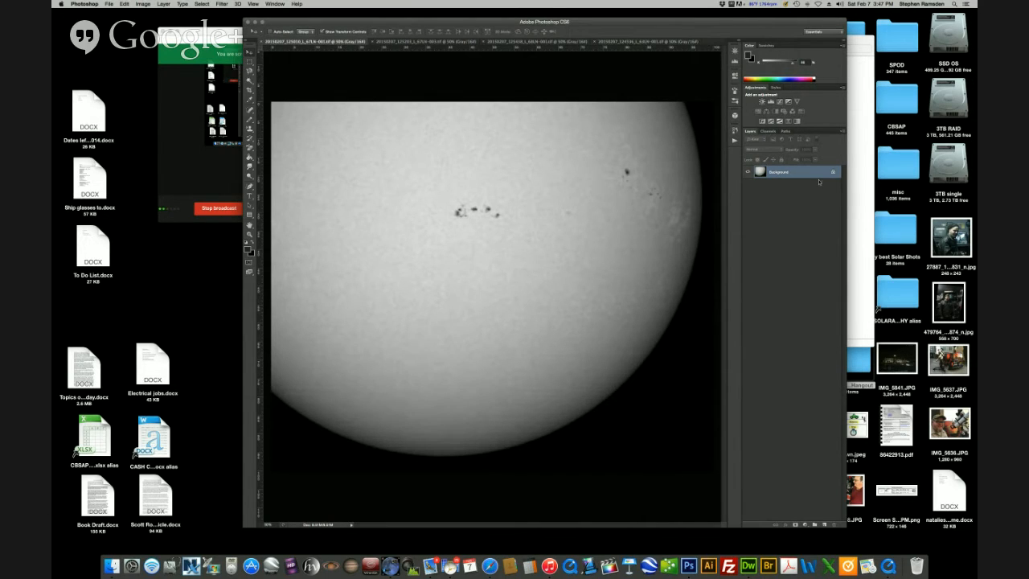
left_click(438, 41)
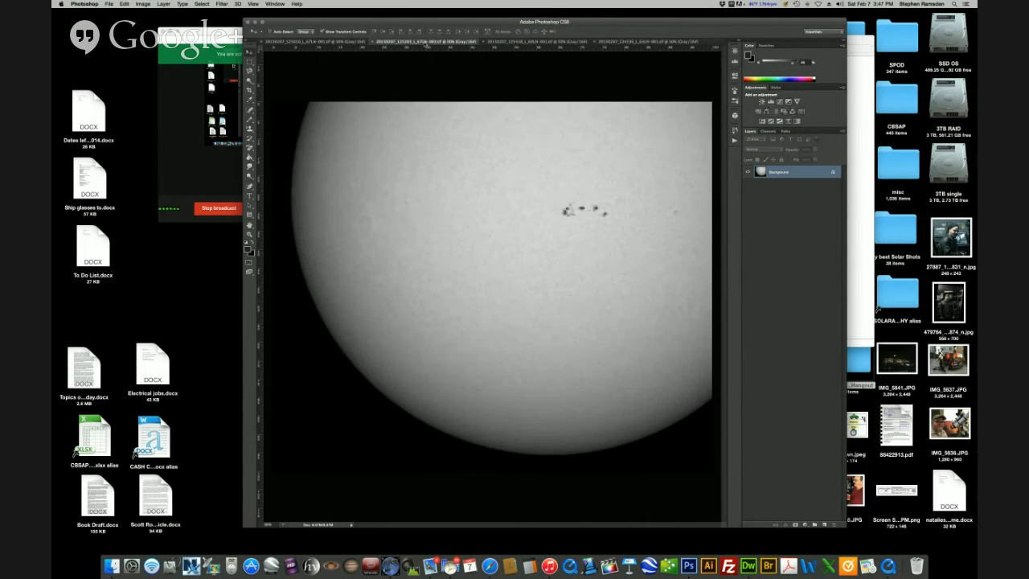
left_click(504, 44)
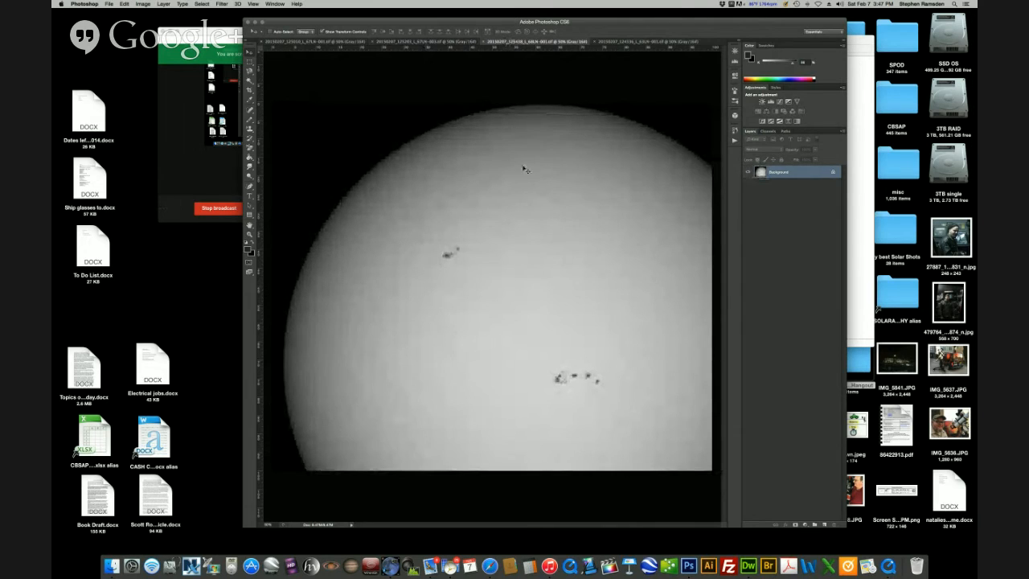
left_click_drag(440, 54, 327, 50)
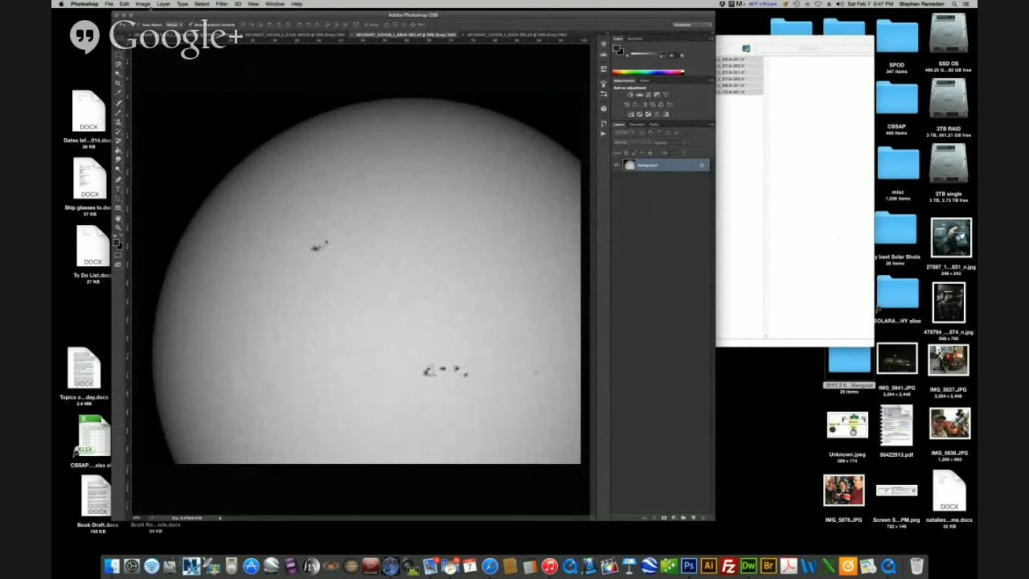
Enlarge the upper-left quadrant image's canvas to 200 percent in width and height with black extension, anchoring the image at the top-left corner
left_click(145, 4)
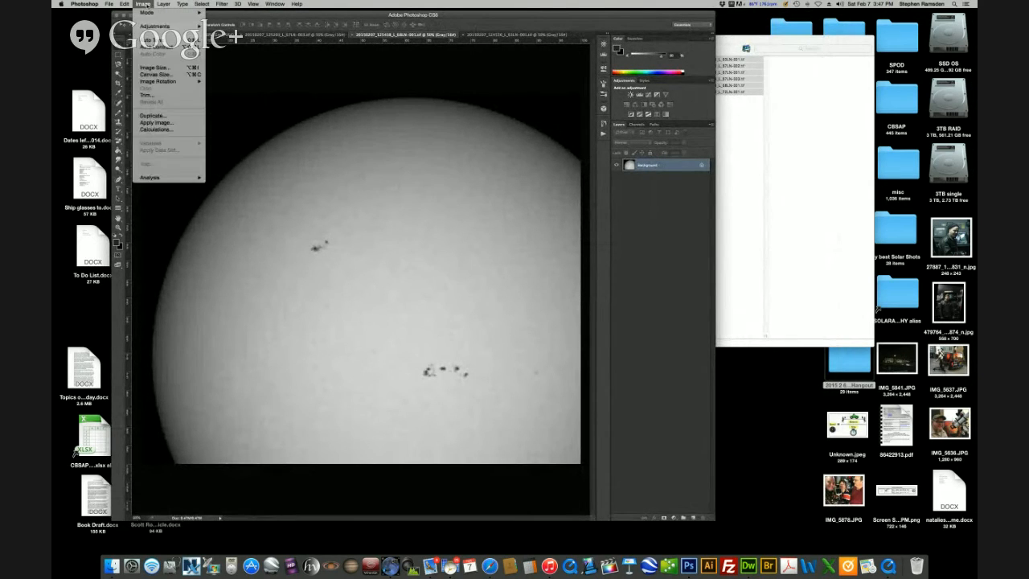
left_click(157, 74)
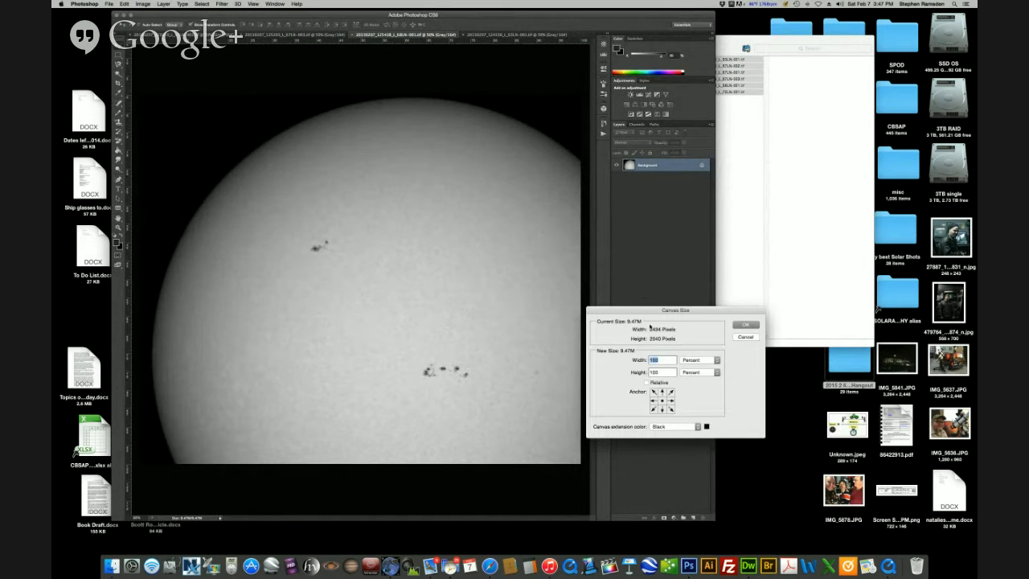
type("200200")
left_click(746, 325)
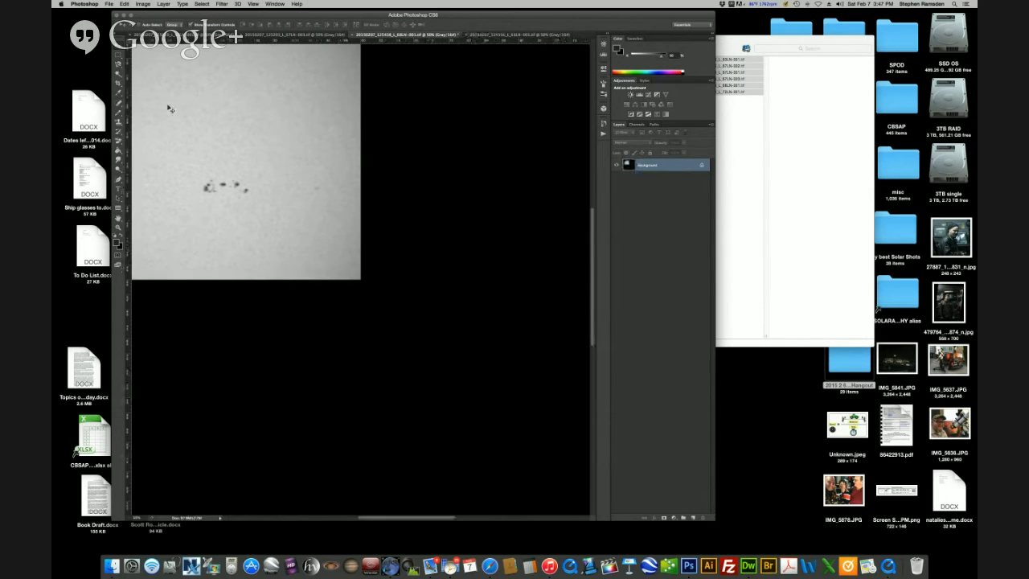
left_click(253, 4)
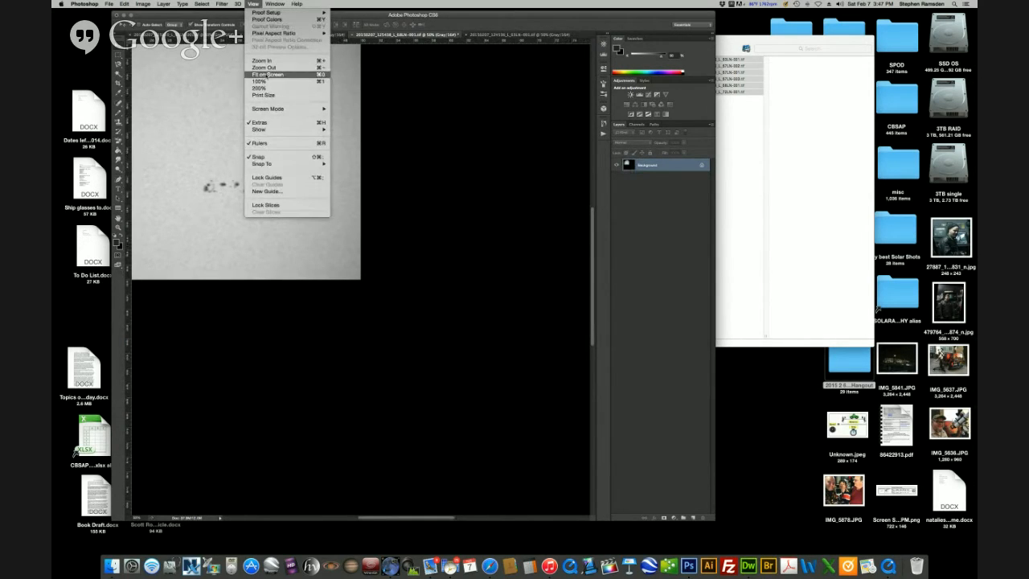
left_click(541, 111)
key("super+minus")
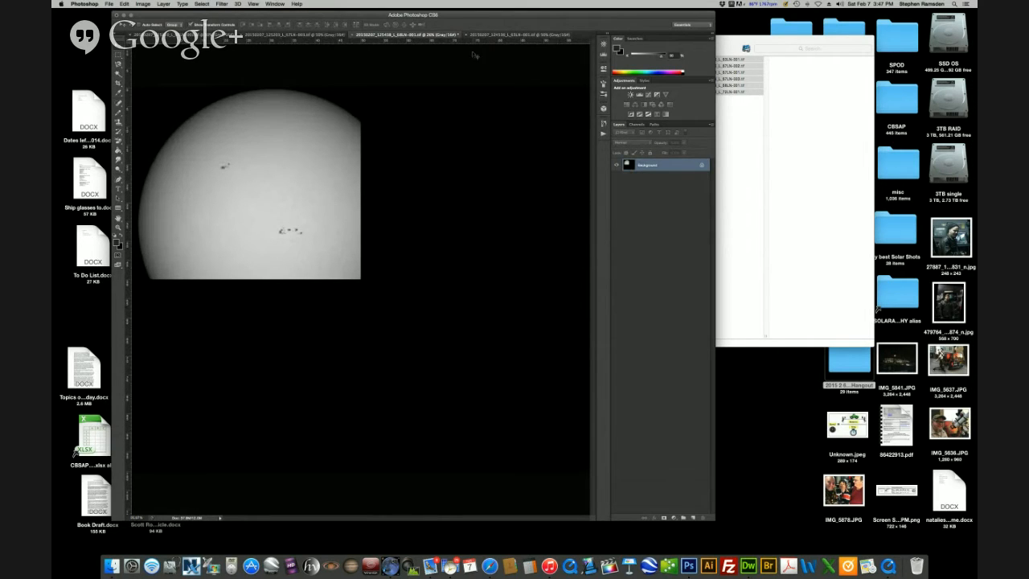
Marquee-select the upper-right quadrant image, leaving out thin strips along its left and bottom edges
left_click(502, 35)
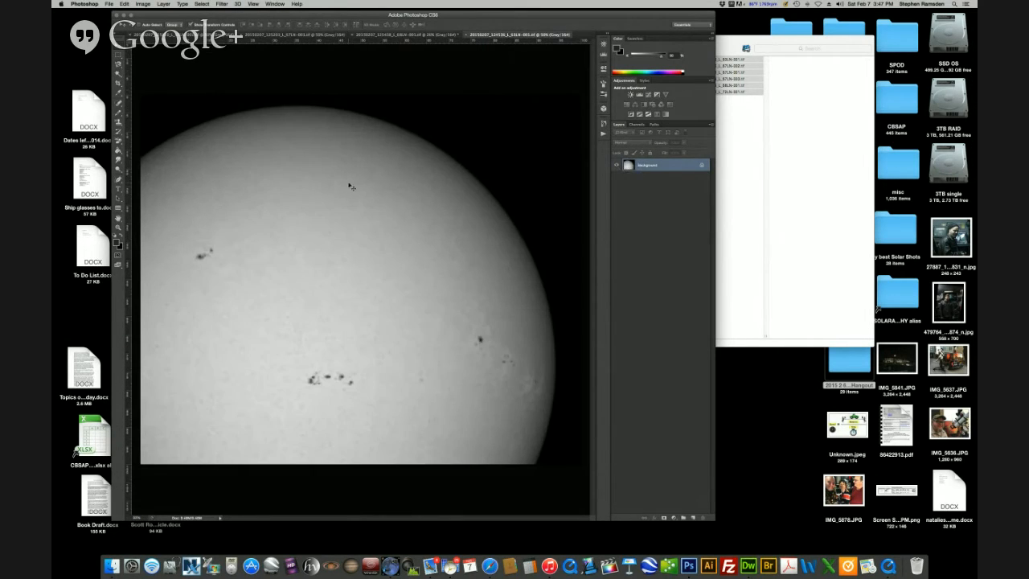
left_click(118, 63)
mouse_move(155, 95)
left_mouse_down()
mouse_move(187, 262)
mouse_move(384, 469)
mouse_move(515, 441)
mouse_move(590, 454)
mouse_move(313, 183)
mouse_move(152, 94)
left_mouse_up()
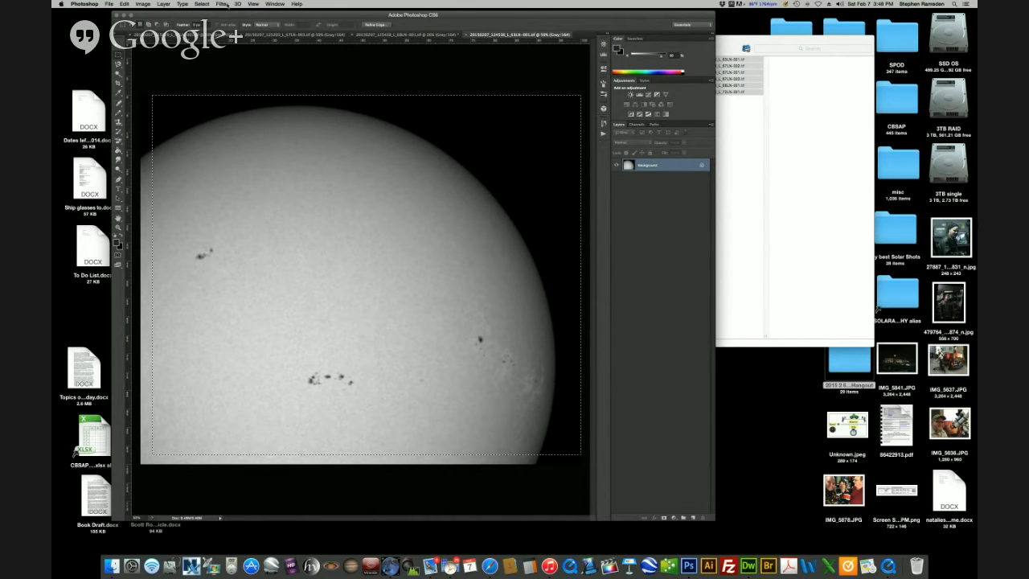
Feather the upper-right quadrant's selection with a radius of 50 pixels
left_click(202, 4)
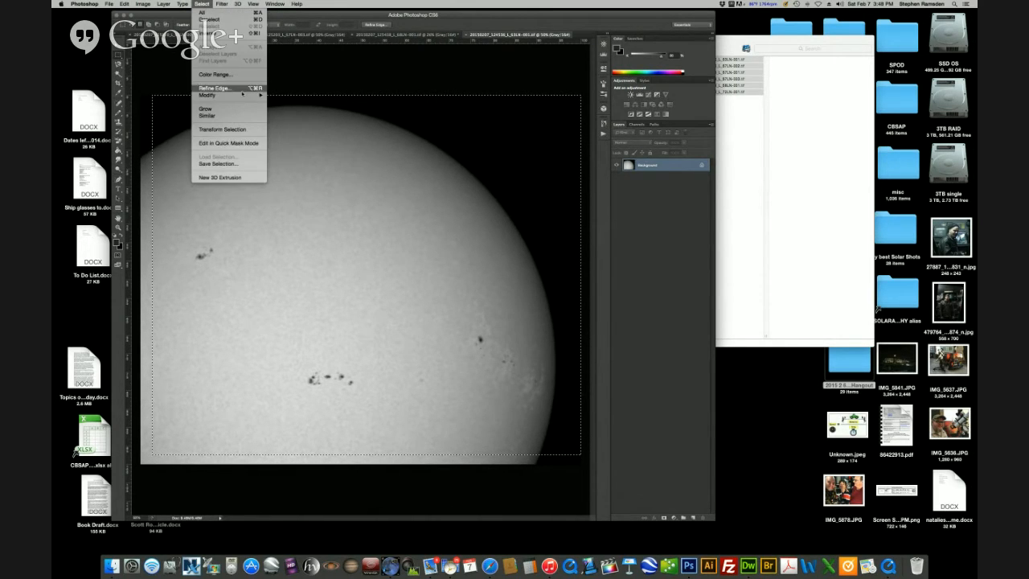
mouse_move(243, 95)
left_click(297, 122)
left_click_drag(306, 142, 455, 76)
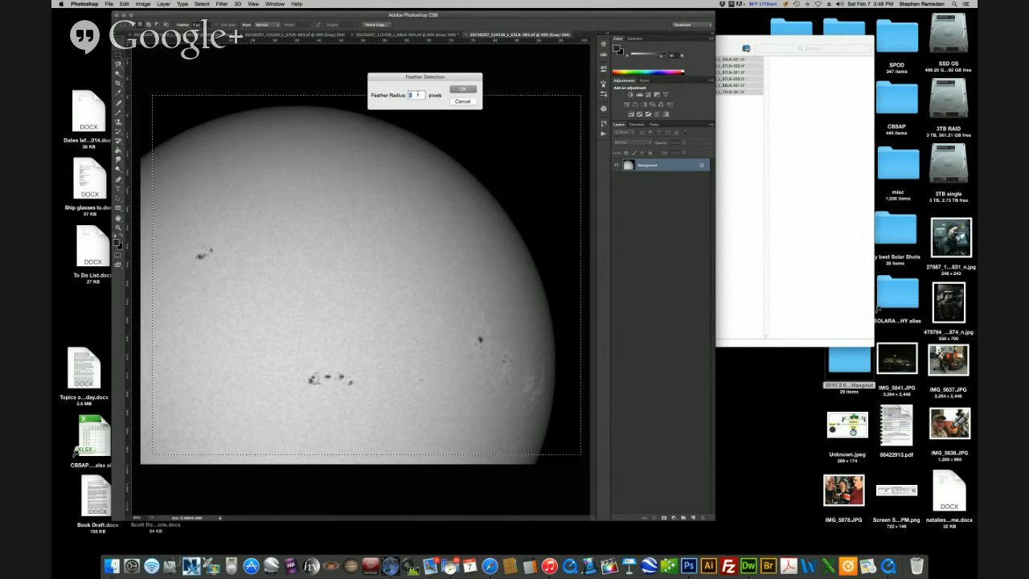
type("3")
key("BackSpace")
type("50")
left_click(464, 90)
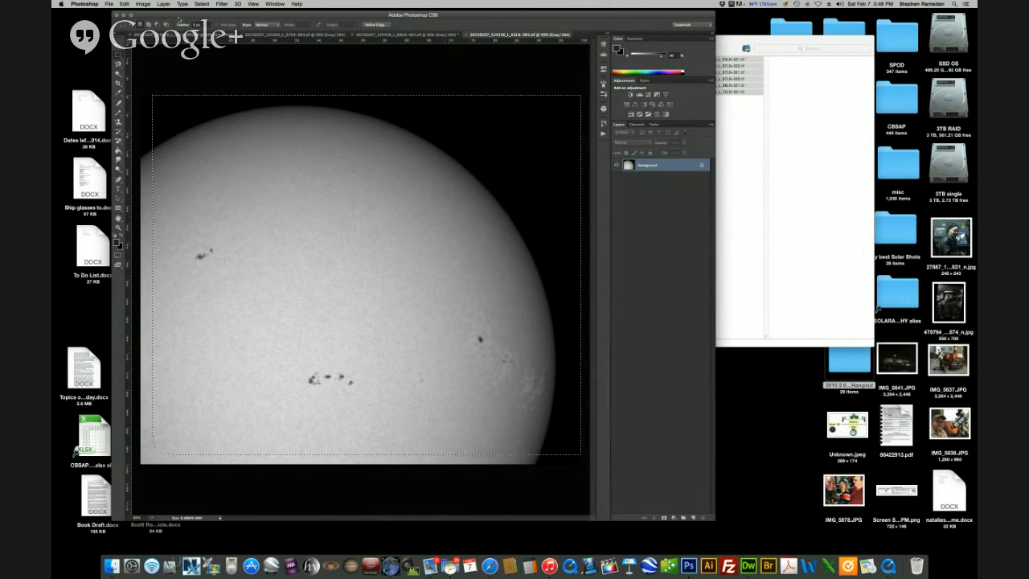
Copy the feathered upper-right quadrant and paste it as a new layer into the enlarged upper-left quadrant image
left_click(123, 4)
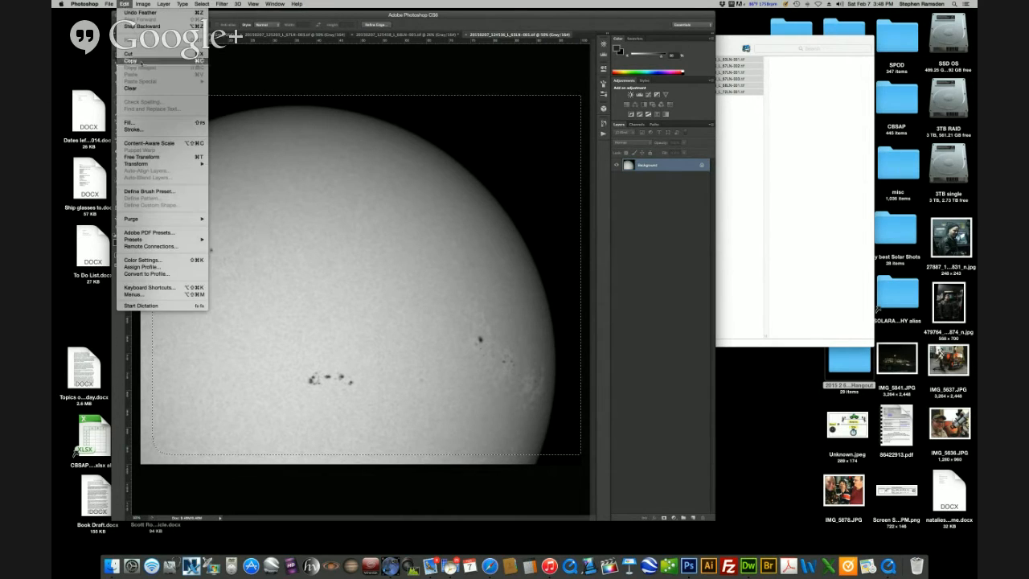
left_click(551, 29)
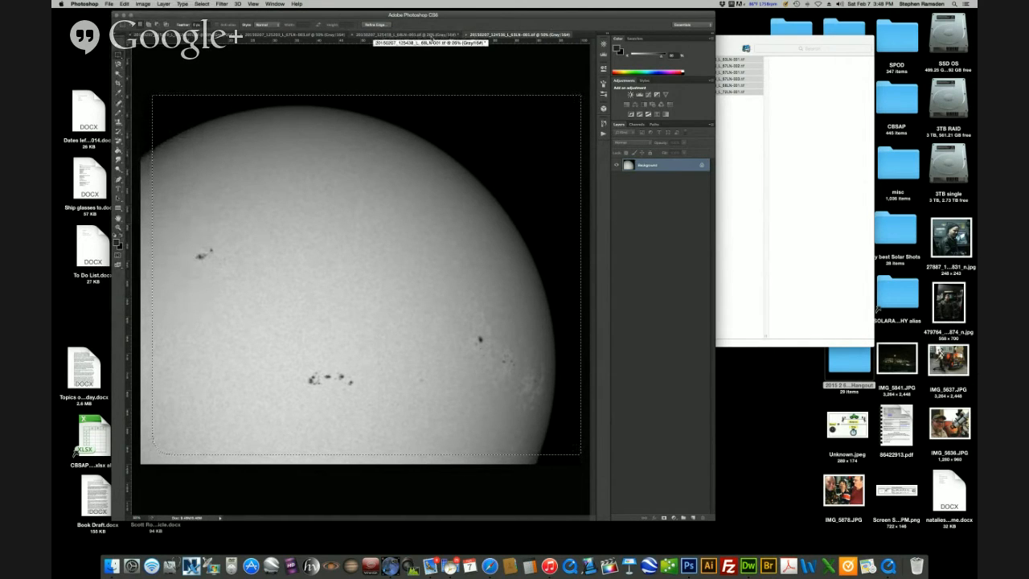
left_click(431, 36)
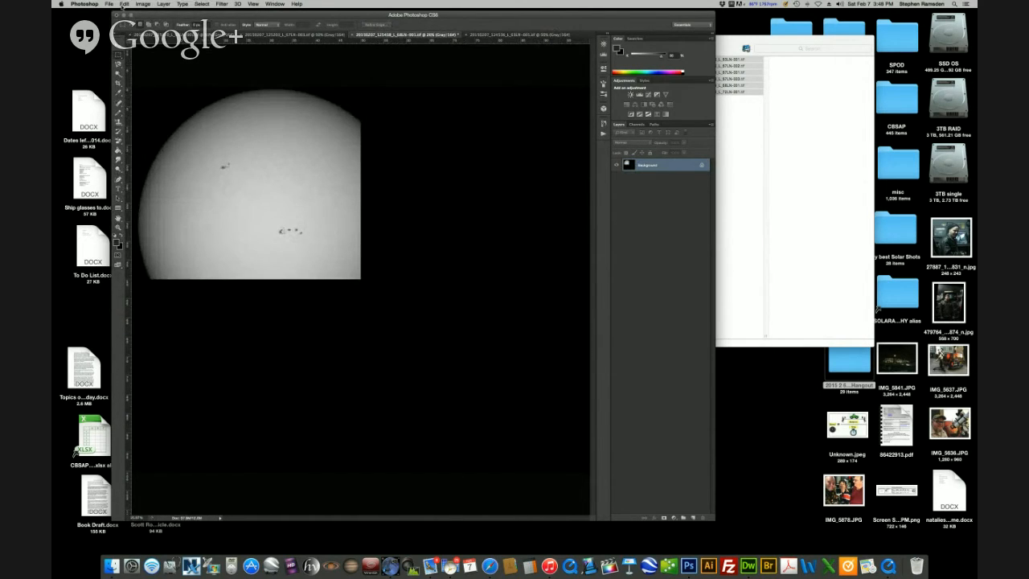
left_click(125, 4)
left_click(131, 74)
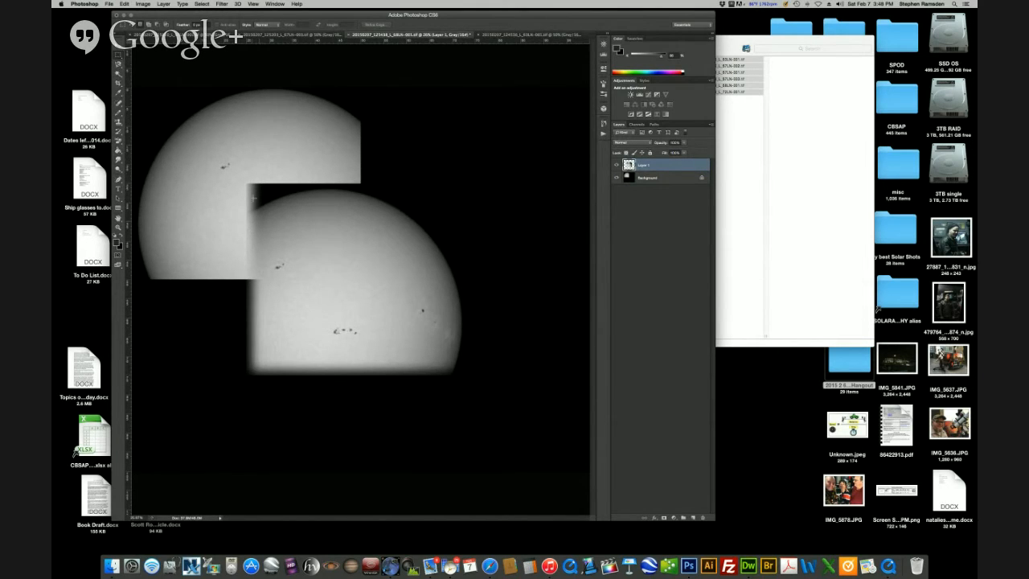
Move the pasted layer over the base quadrant so the matching sunspots and the solar limb roughly overlap
key("v")
left_click_drag(348, 242, 224, 166)
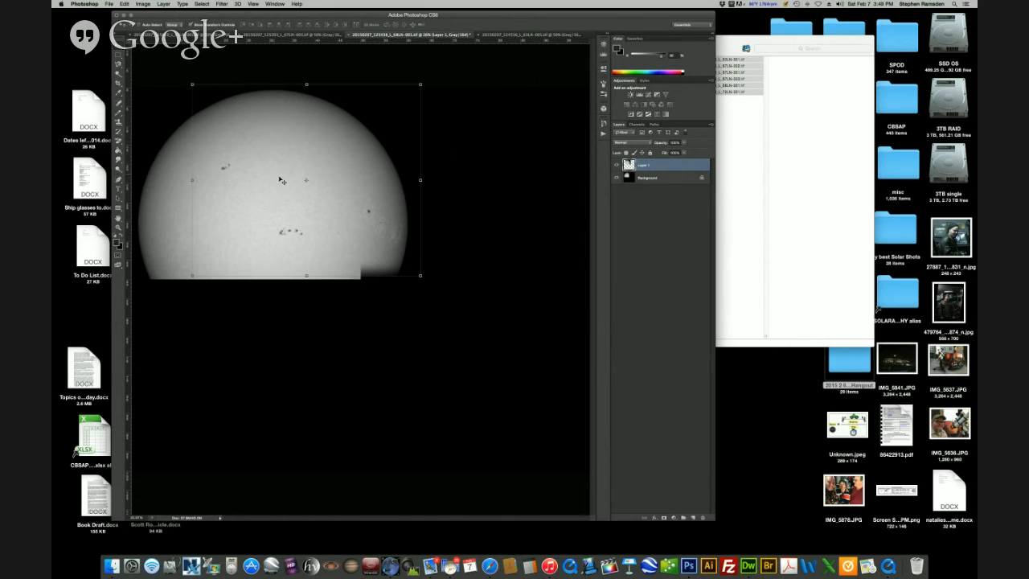
mouse_move(279, 180)
left_mouse_down()
mouse_move(322, 182)
mouse_move(282, 176)
left_mouse_up()
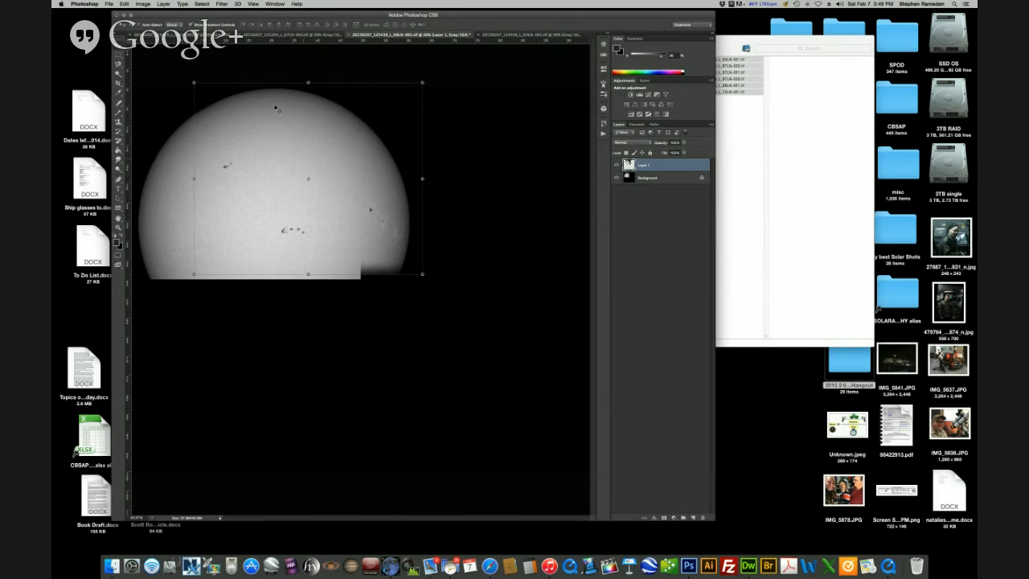
Refine the pasted layer's position at closer range by lining up its left sunspot group with the one on the background
key("z")
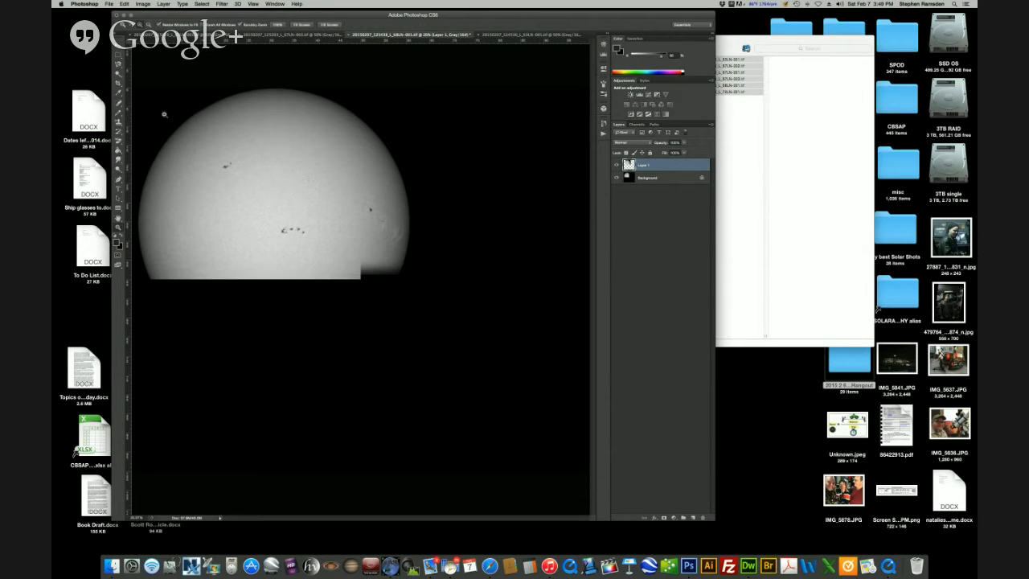
left_click_drag(155, 94, 193, 130)
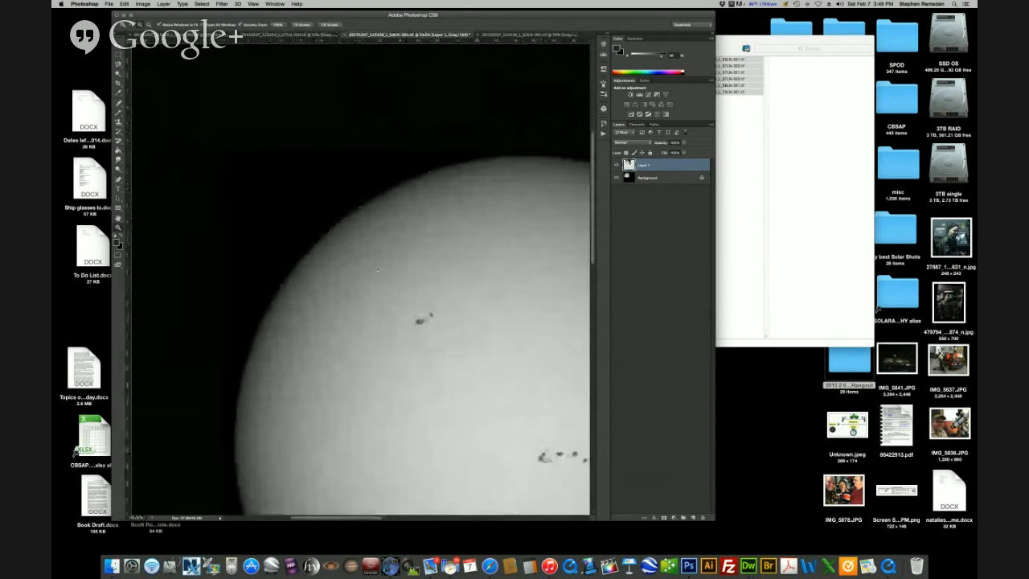
left_click_drag(347, 520, 385, 521)
left_click(119, 42)
left_click_drag(318, 338, 377, 343)
left_click_drag(293, 327, 239, 322)
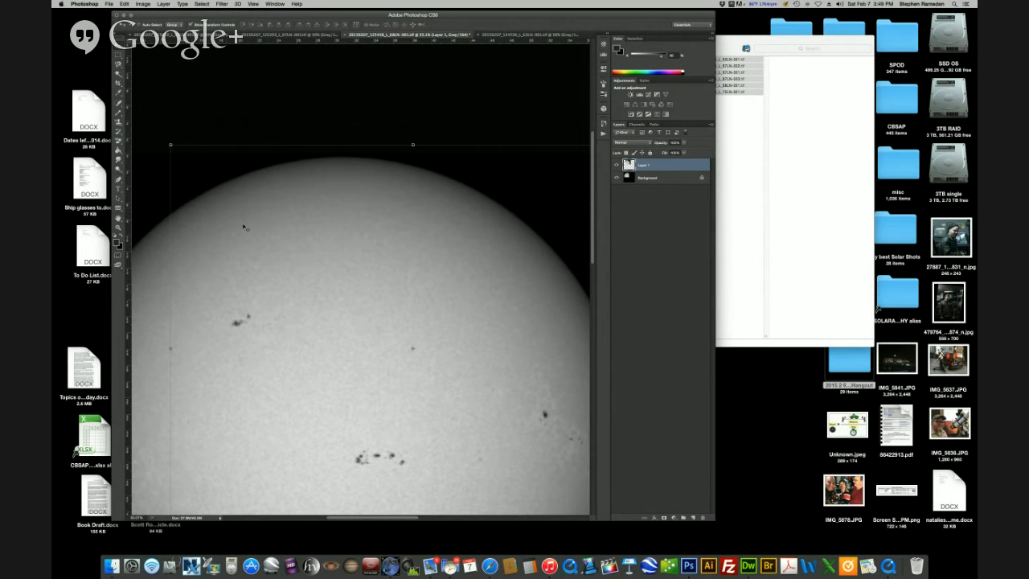
left_click_drag(249, 300, 232, 324)
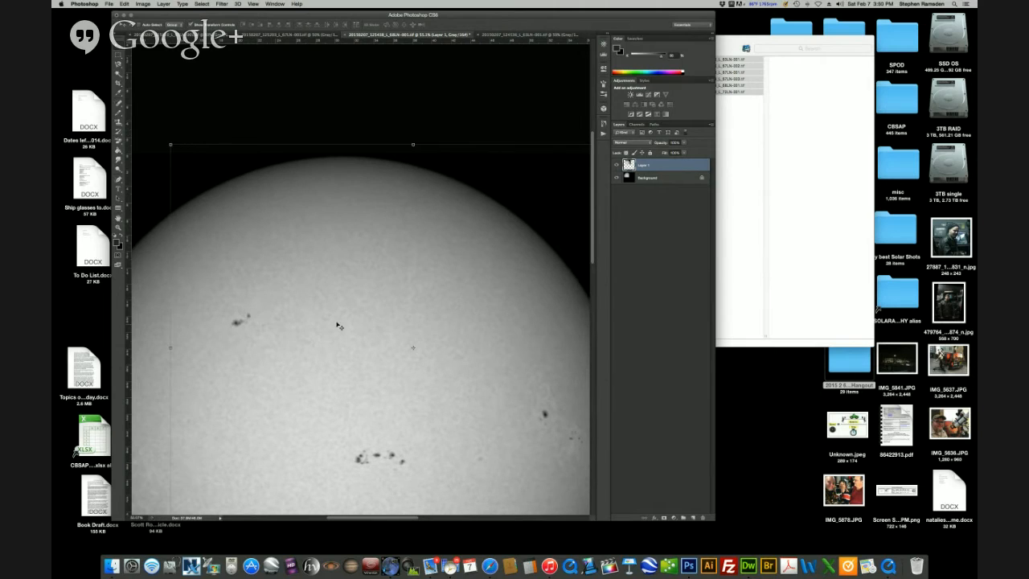
Nudge the pasted layer slightly left in small increments to fine-tune the overlap, and return to the full-canvas view
key("Left")
key("Left")
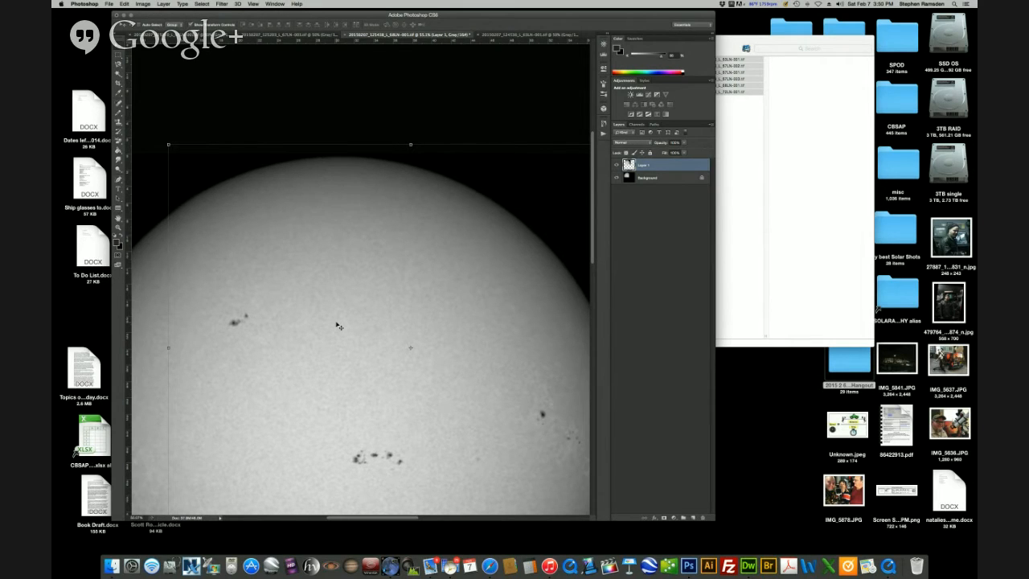
key("Left")
key("Left")
key("Left")
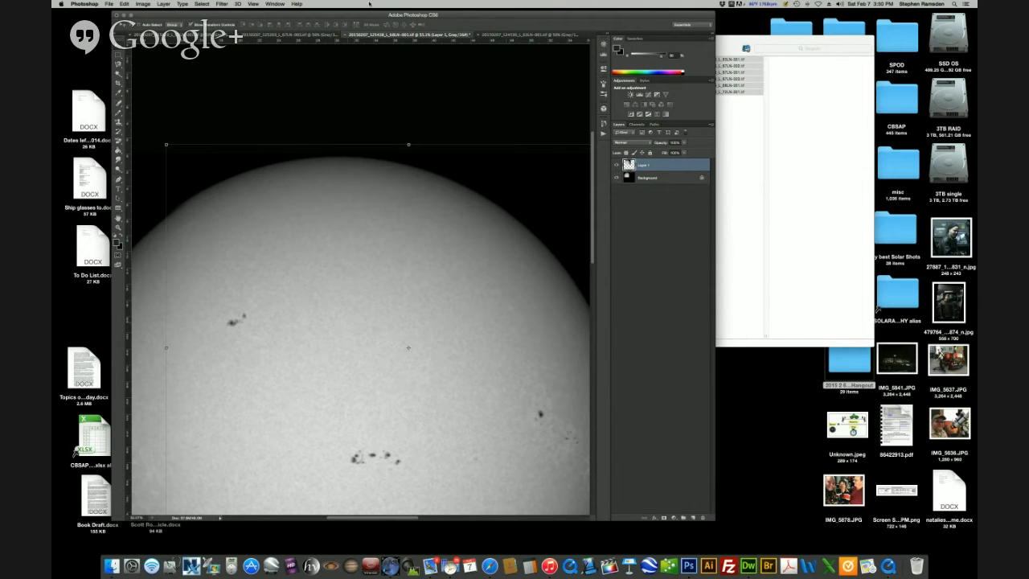
left_click(255, 5)
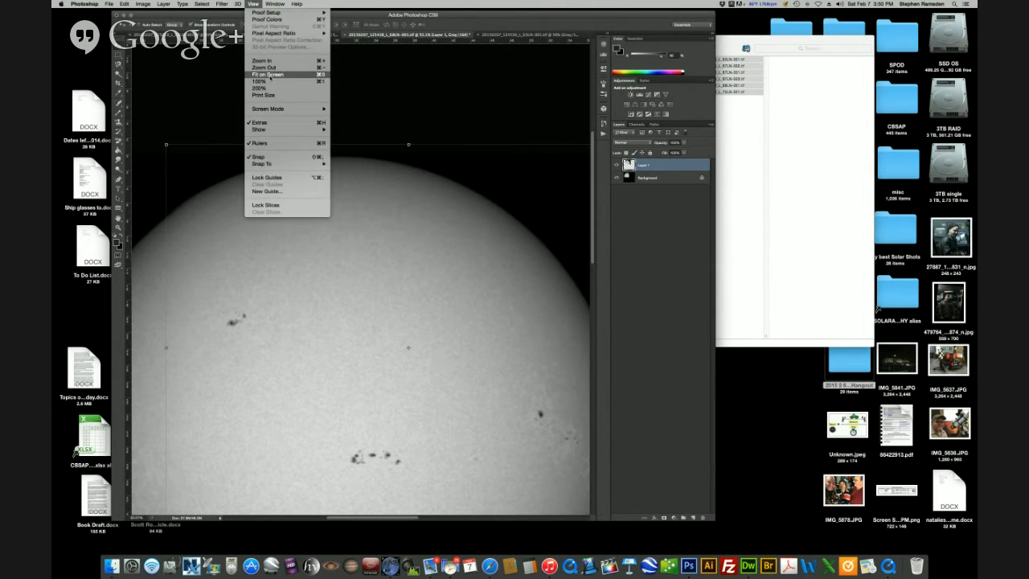
left_click(271, 75)
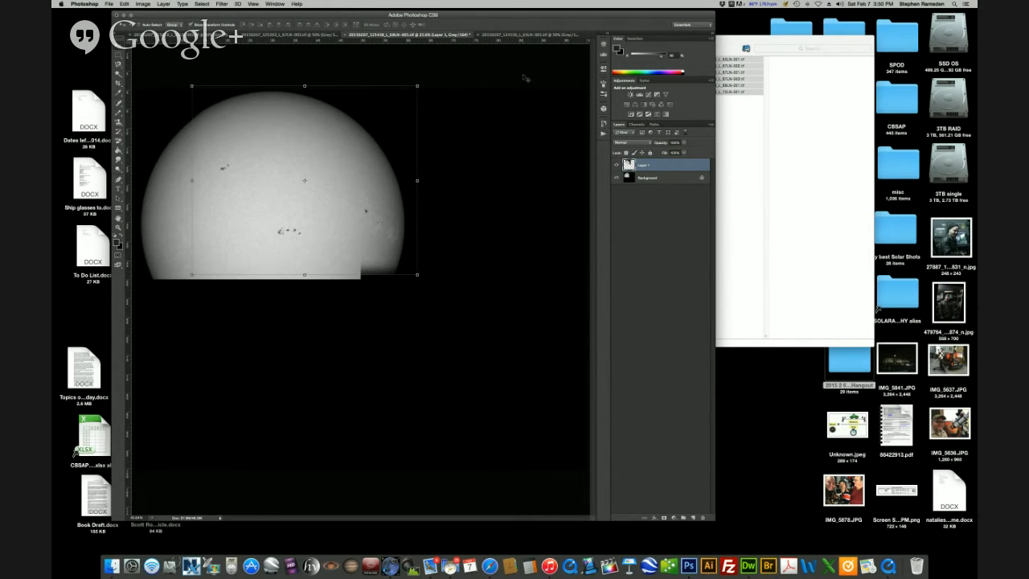
In the lower-left quadrant image, marquee almost the whole frame, leaving out narrow strips along the cut upper and right edges of the Sun
left_click(305, 36)
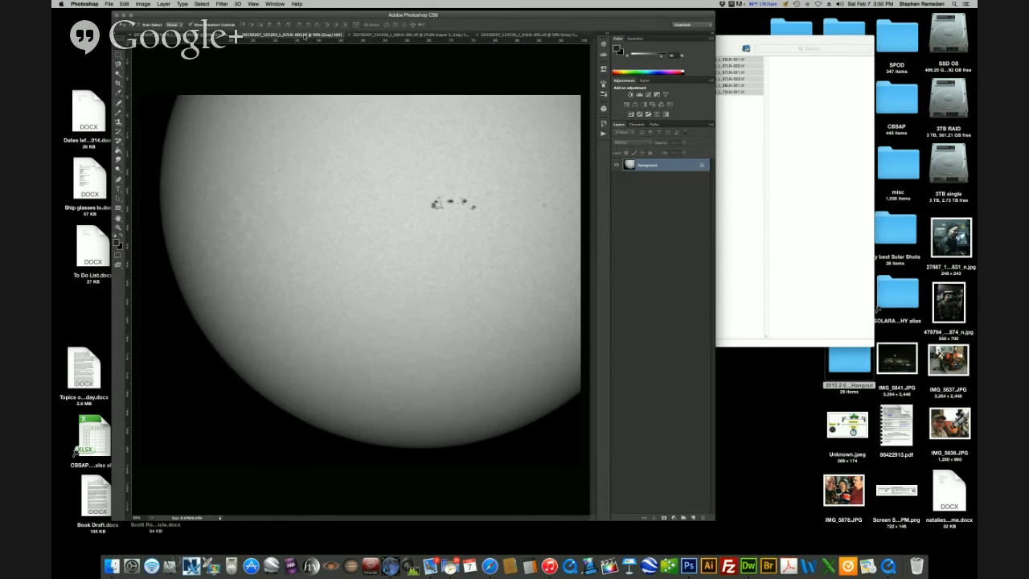
key("m")
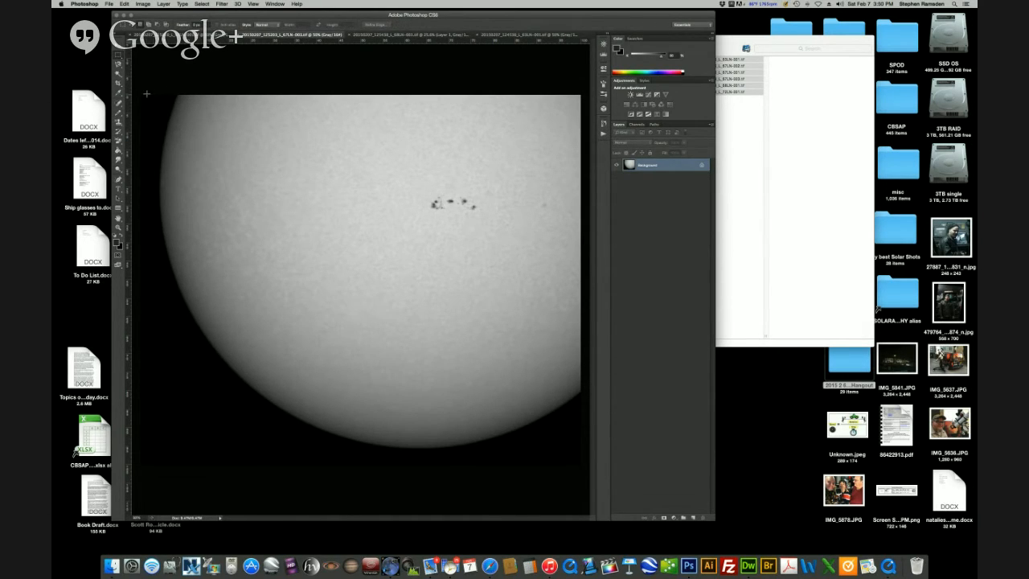
left_click_drag(142, 96, 395, 464)
left_click_drag(395, 563, 395, 563)
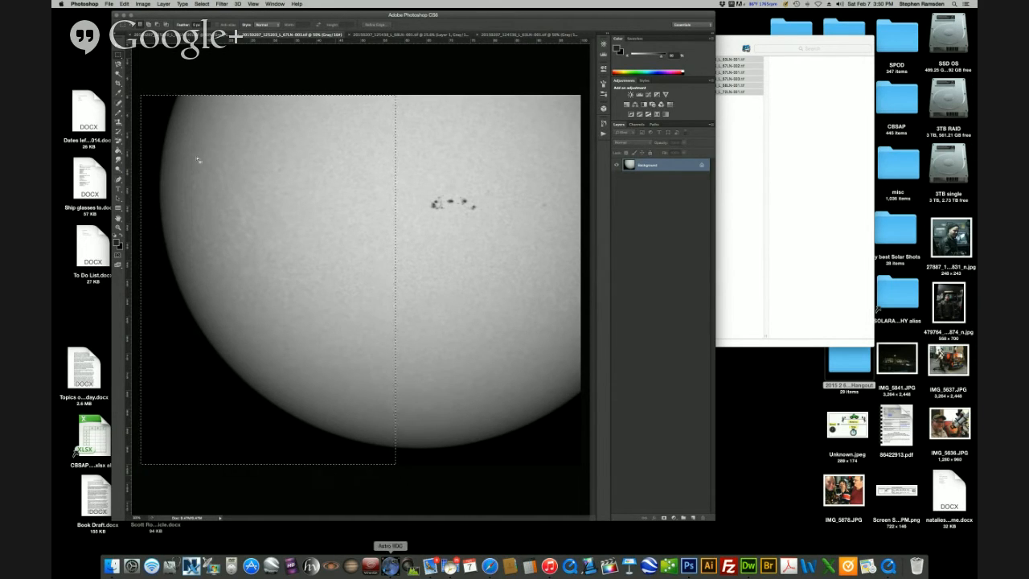
left_click(140, 104)
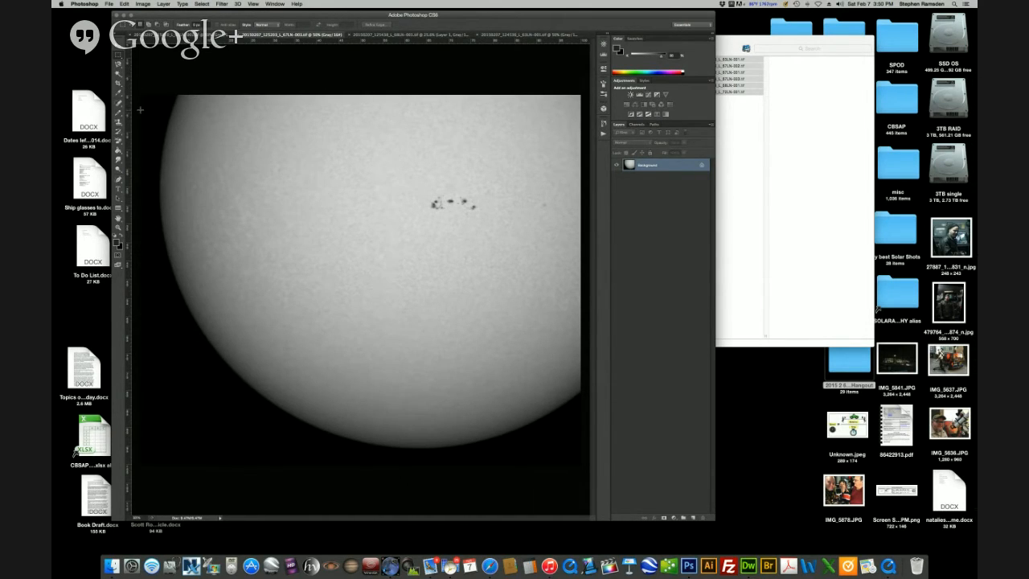
left_click_drag(141, 111, 560, 508)
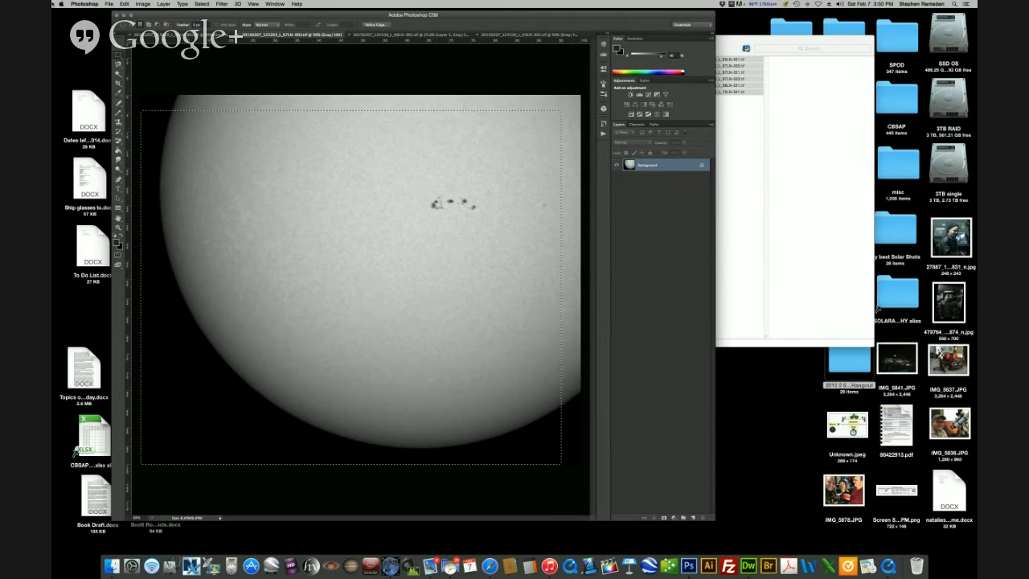
Feather the lower-left quadrant selection using the radius already set
left_click(201, 4)
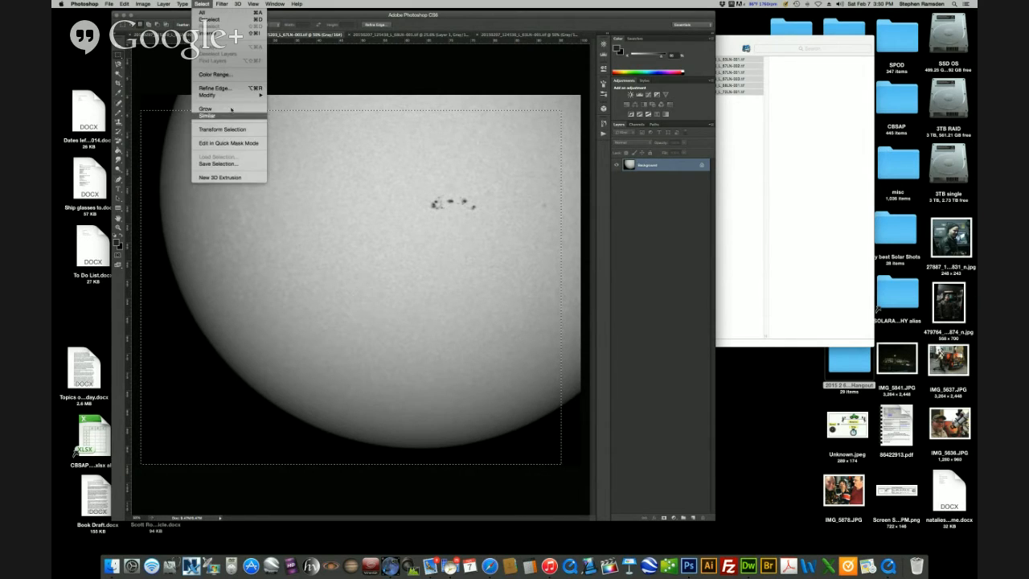
mouse_move(241, 95)
left_click(288, 125)
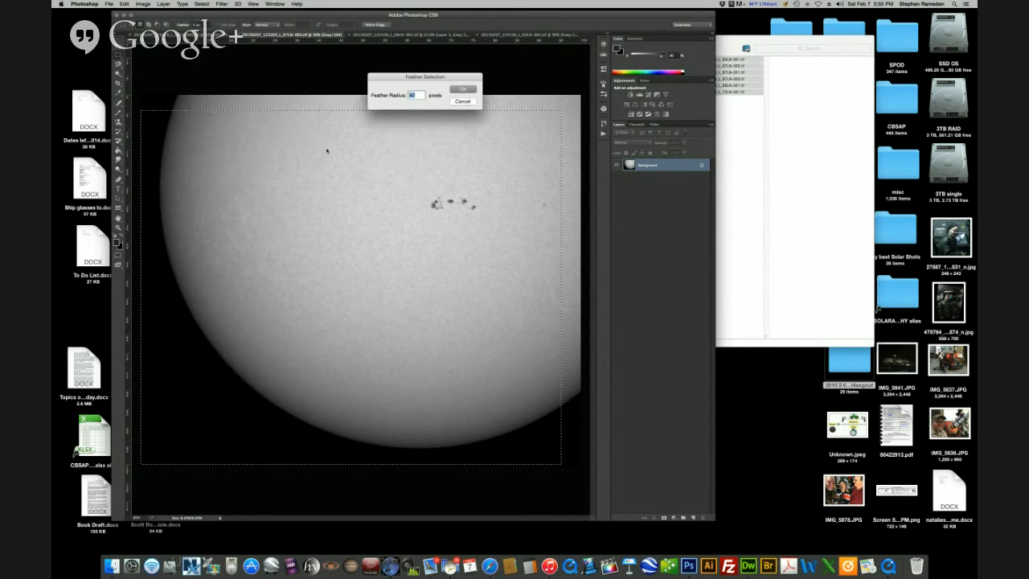
left_click(463, 90)
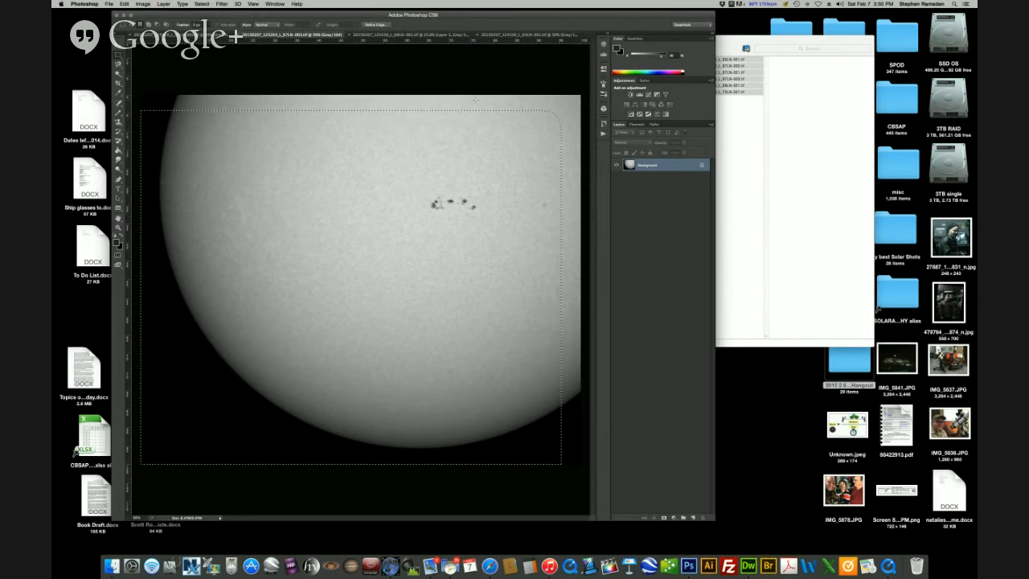
Copy the feathered lower-left quadrant and paste it as a new layer into the mosaic image
left_click(125, 4)
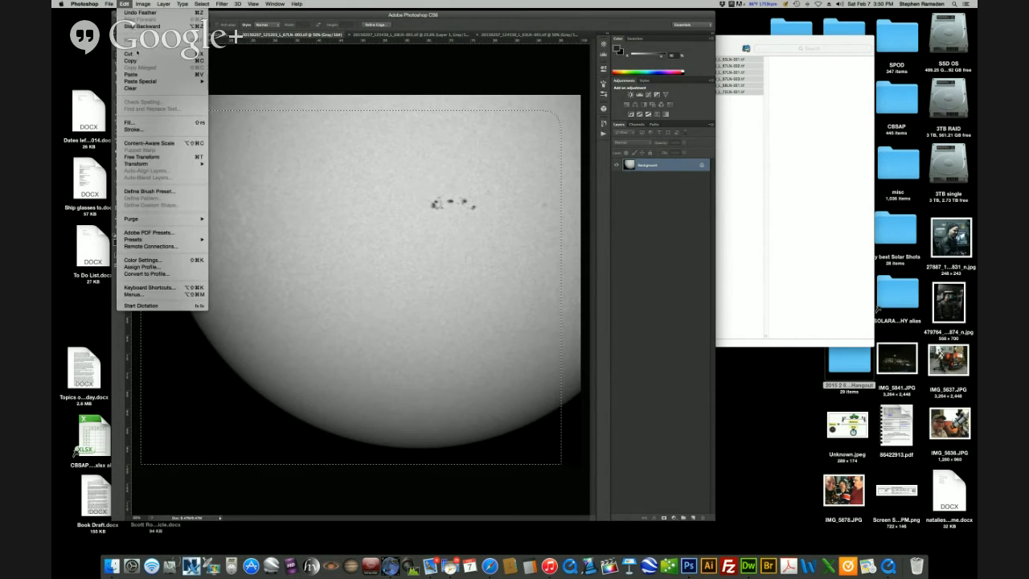
left_click(148, 60)
key("ctrl+Tab")
key("ctrl+v")
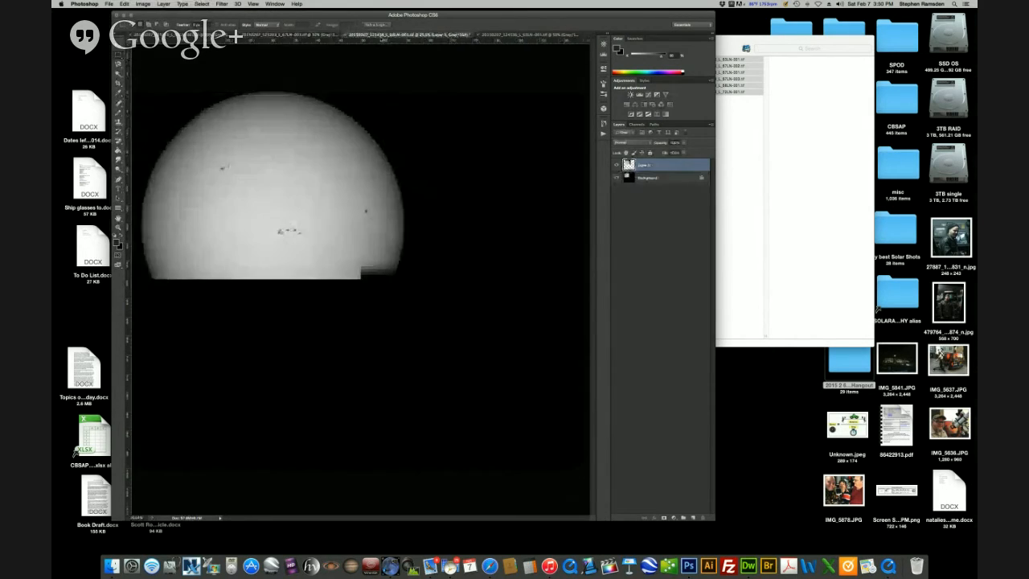
left_click(124, 4)
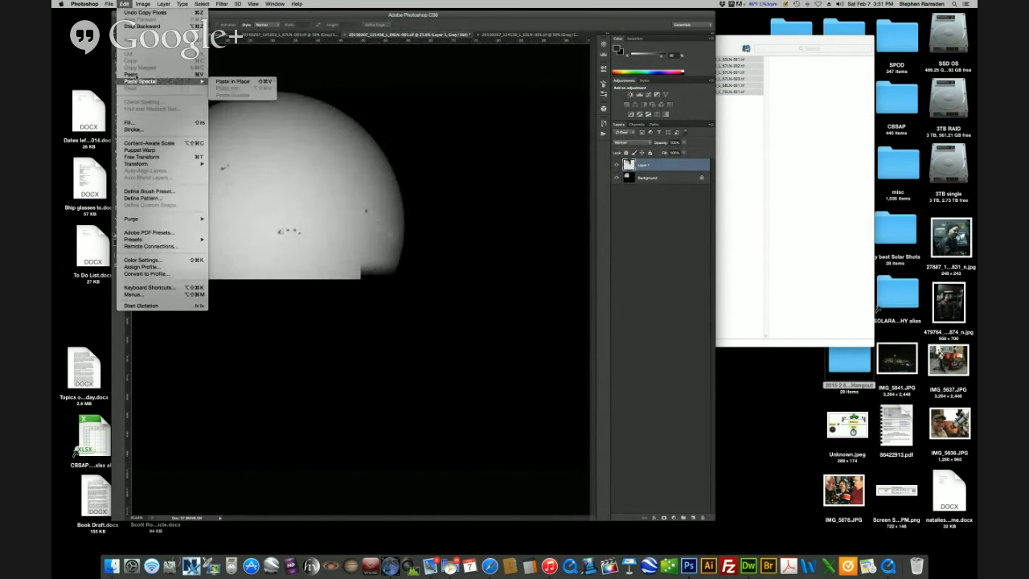
left_click(148, 77)
Move the pasted lower-left layer so its central sunspot group and solar limb line up with the upper half of the disk
key("v")
left_click_drag(316, 229, 148, 224)
key("shift+Left")
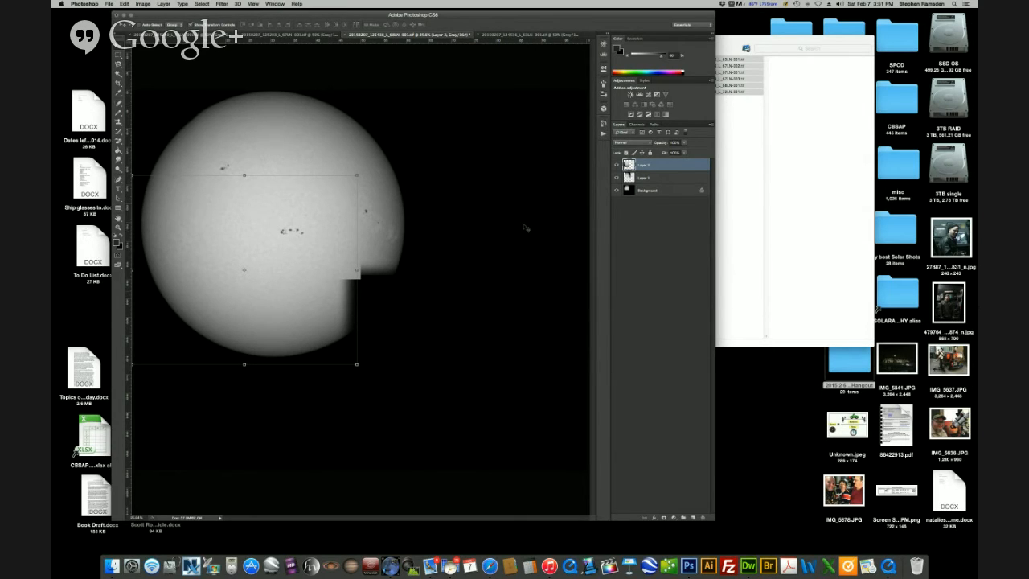
Make Background the mosaic's active layer, and marquee the lower-right quadrant image just inside its cut upper and left edges
left_click(647, 191)
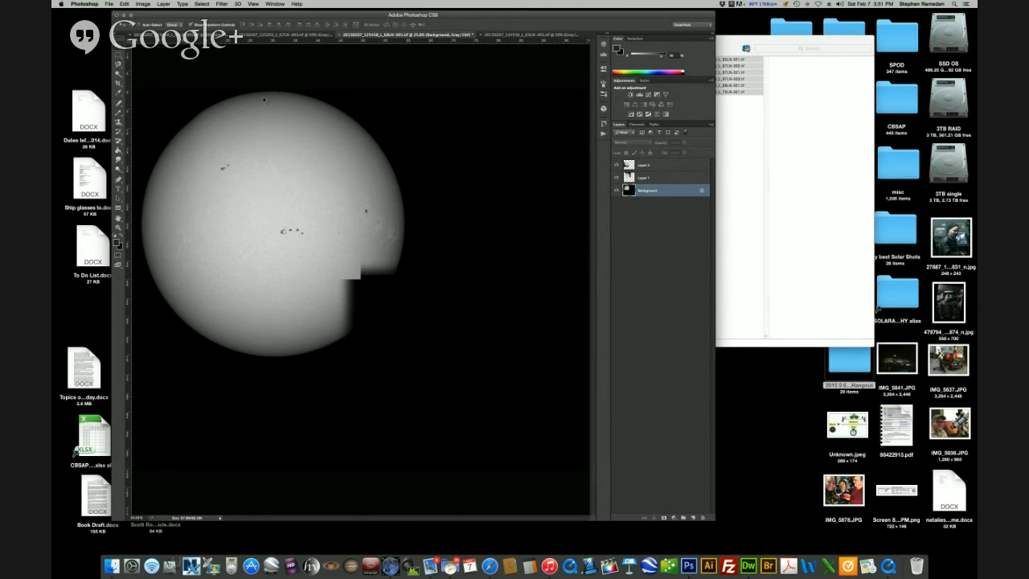
key("ctrl+Tab")
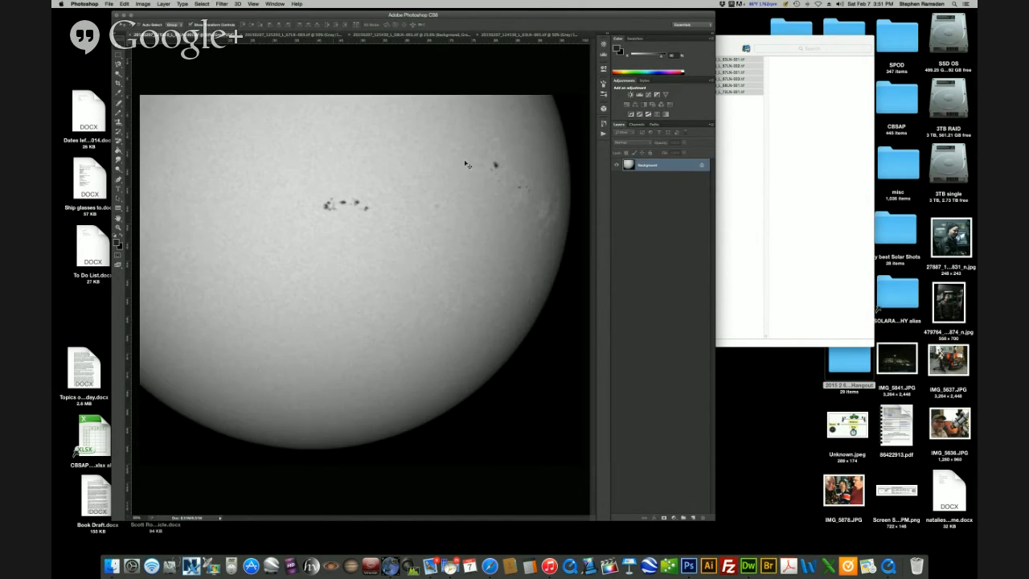
left_click(118, 63)
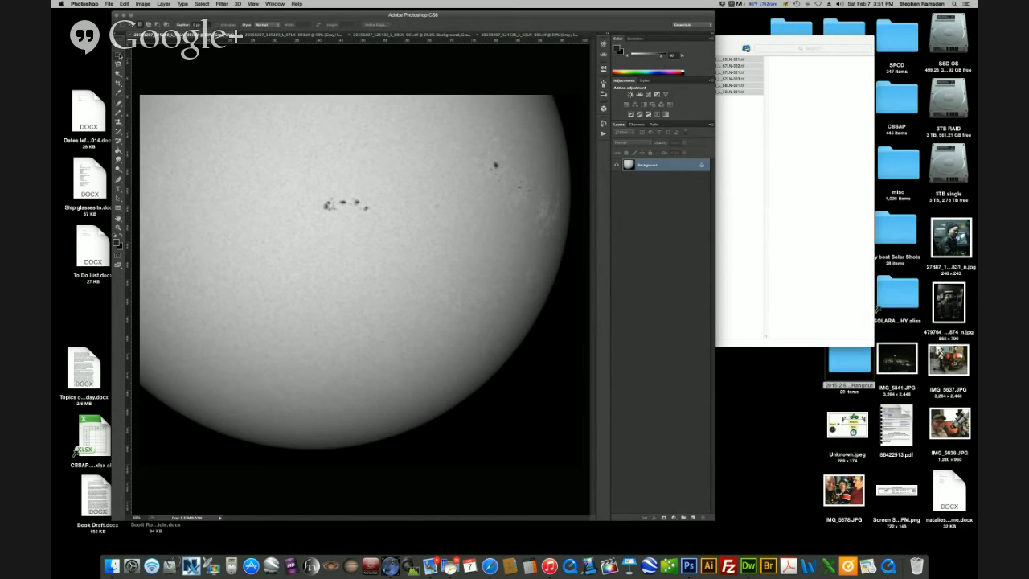
left_click_drag(164, 118, 581, 463)
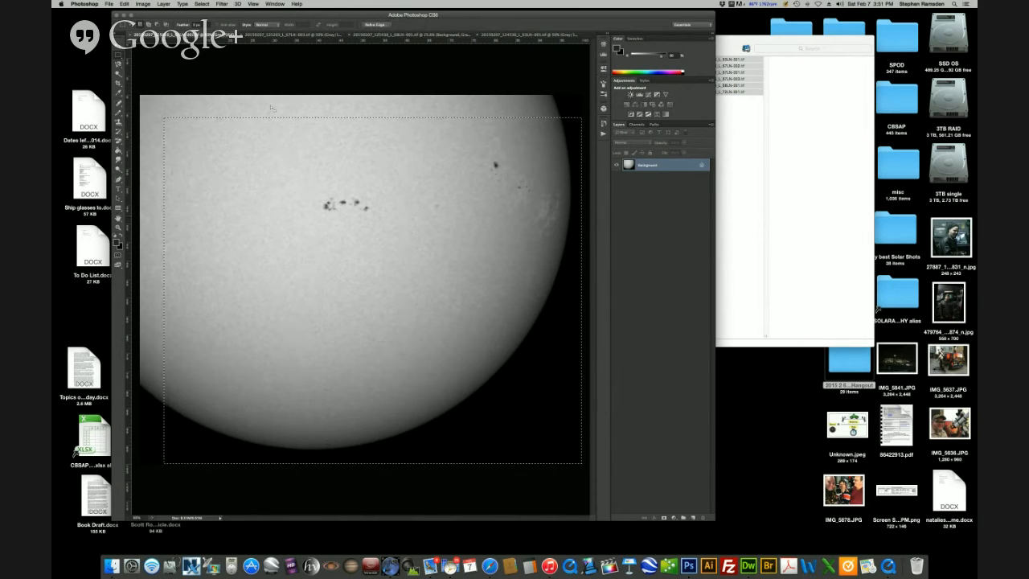
Feather the lower-right quadrant selection with the same radius as before
left_click(205, 4)
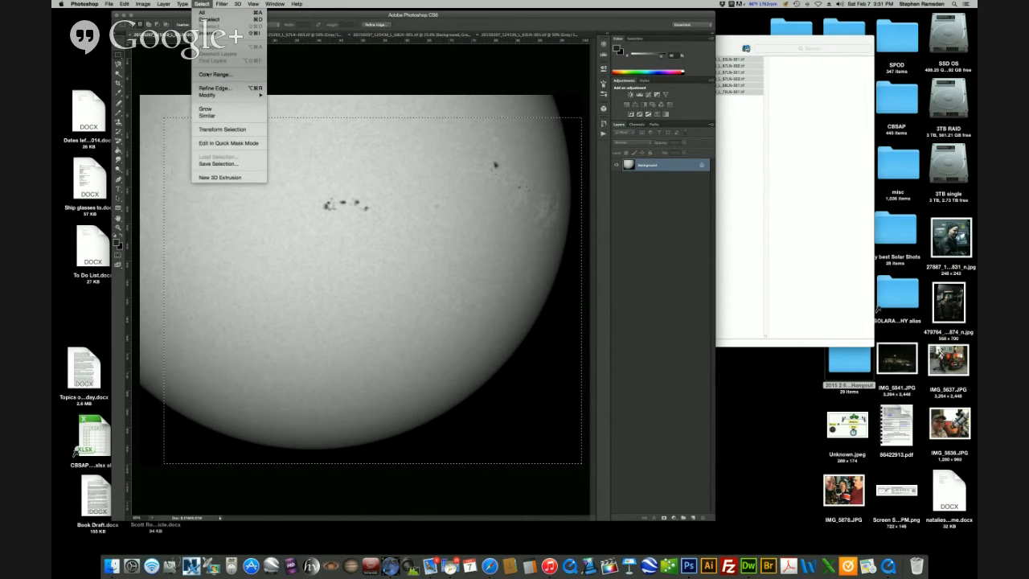
mouse_move(241, 95)
left_click(285, 122)
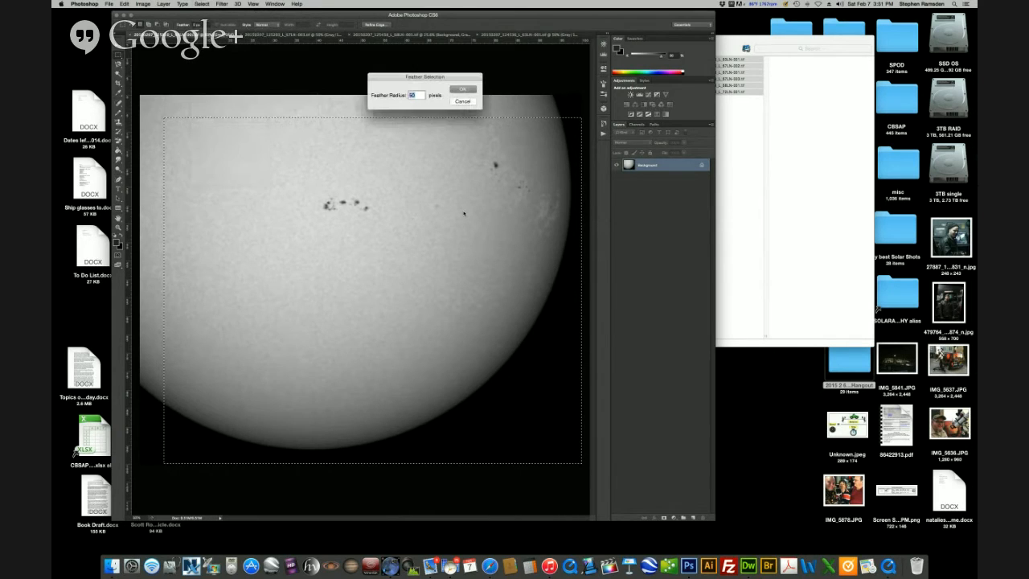
key("Return")
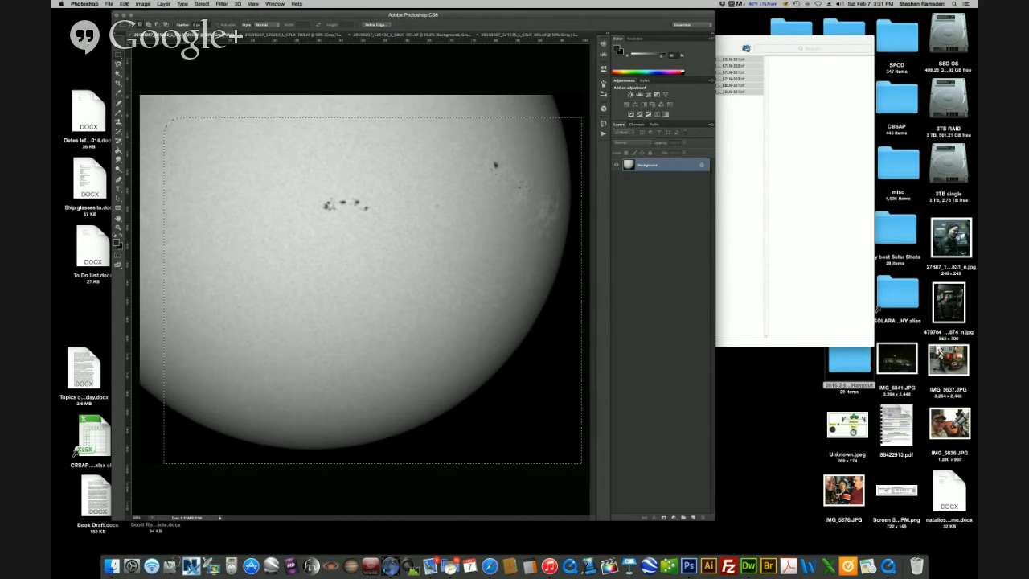
Copy the feathered lower-right quadrant and paste it into the mosaic as a new layer directly above the Background
left_click(125, 4)
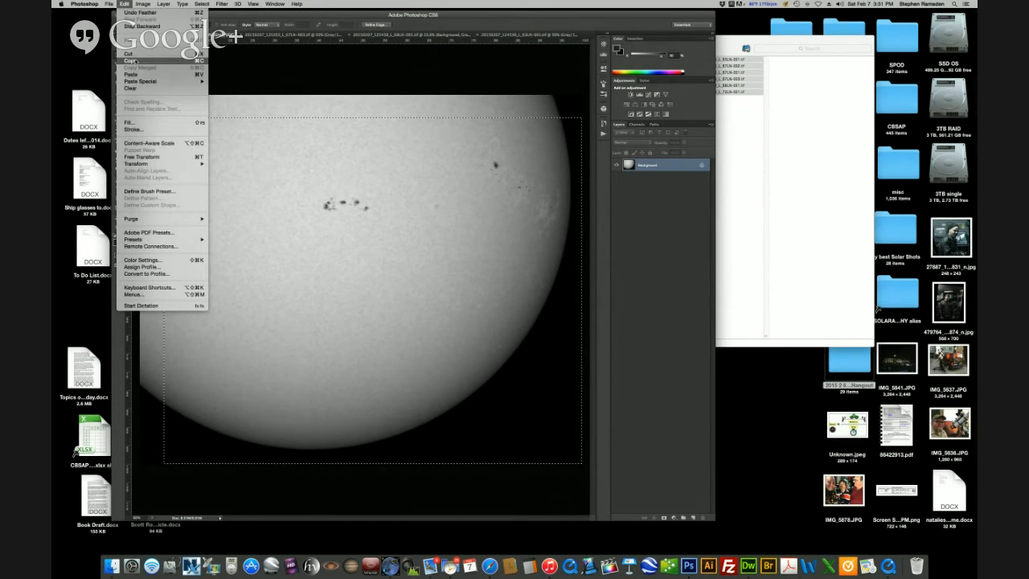
left_click(130, 61)
left_click(373, 36)
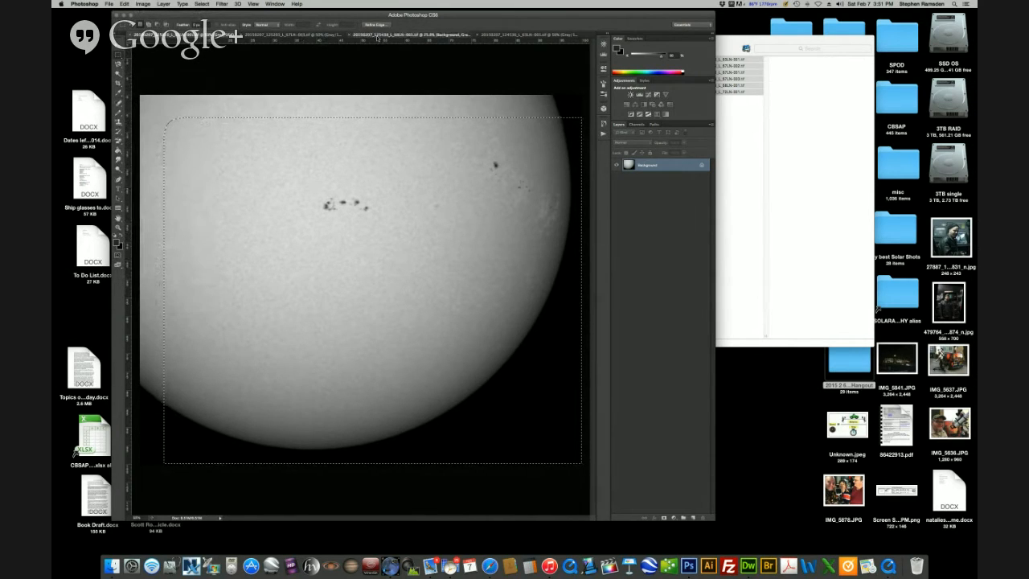
left_click(125, 4)
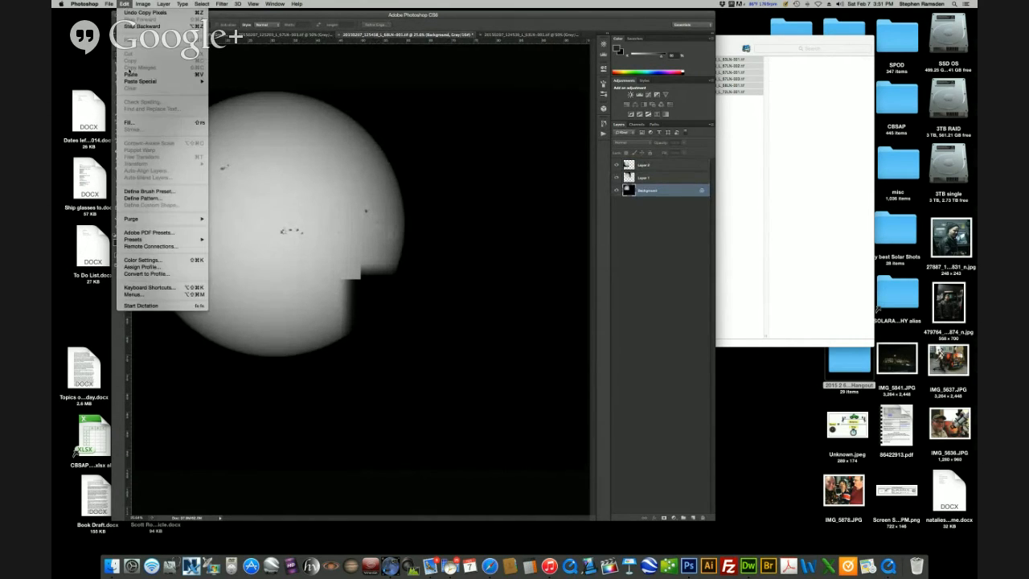
left_click(132, 75)
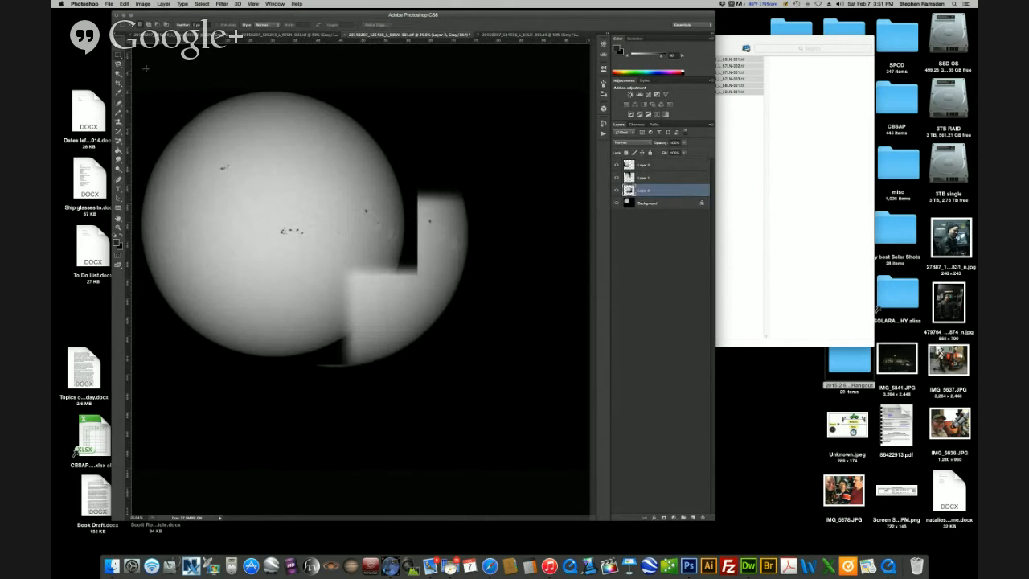
Move the lower-right layer into the gap to complete the disk, and fine-tune it with small nudges left and down
key("v")
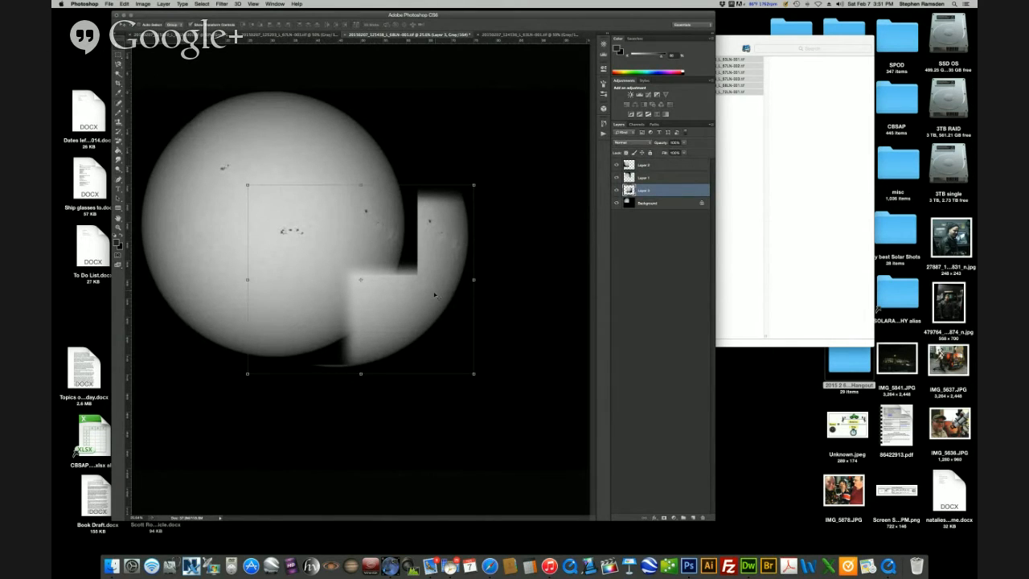
left_click_drag(413, 290, 377, 281)
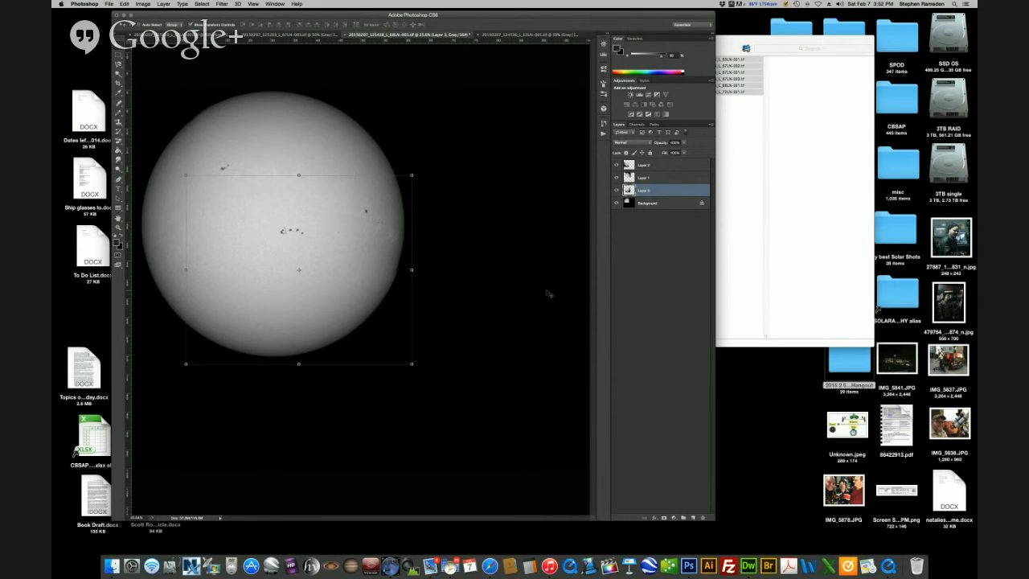
key("Left")
key("Down")
key("Down")
Flatten the mosaic to a single layer and crop the canvas closely around the full solar disk
left_click(164, 5)
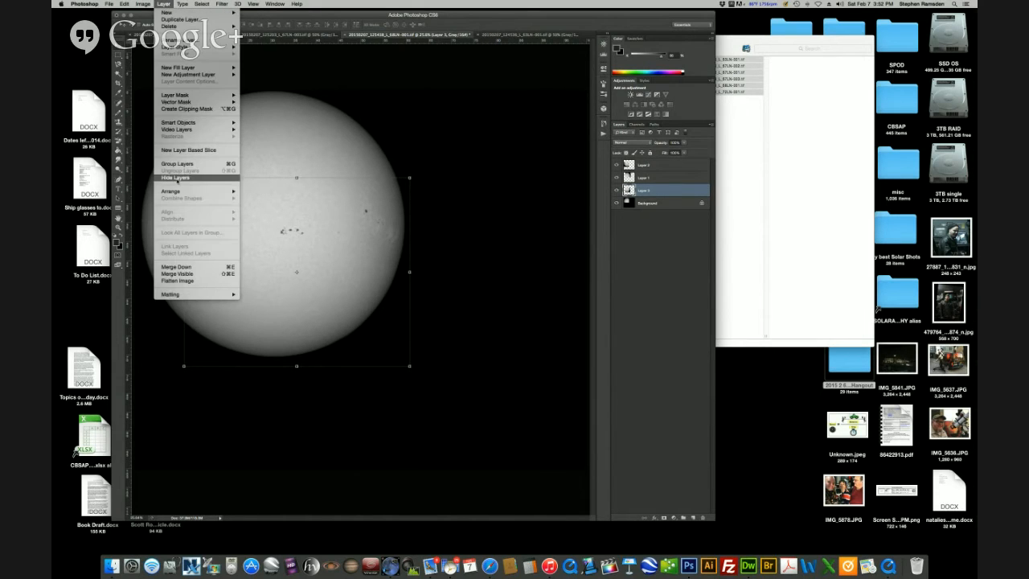
left_click(194, 282)
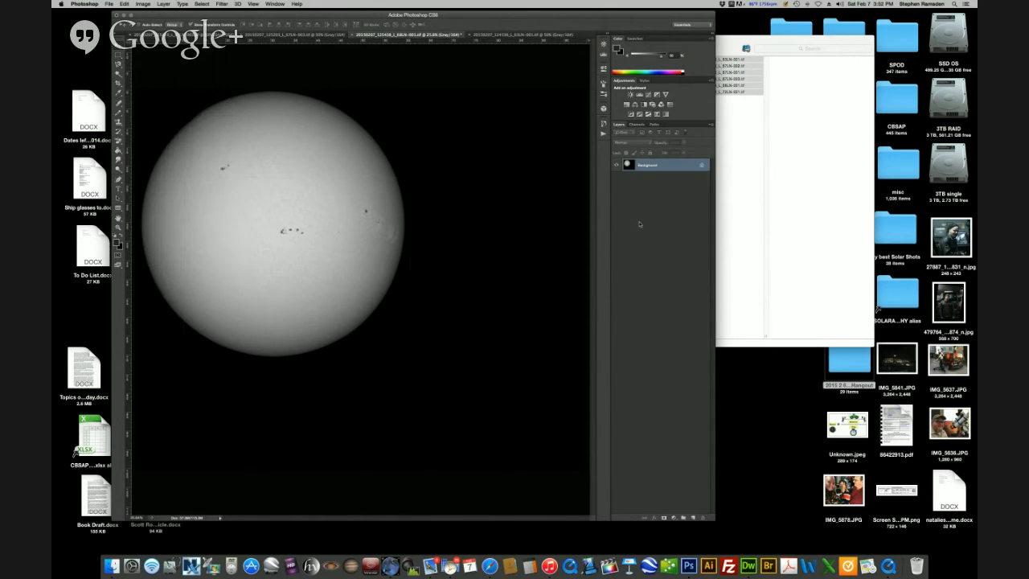
left_click(118, 65)
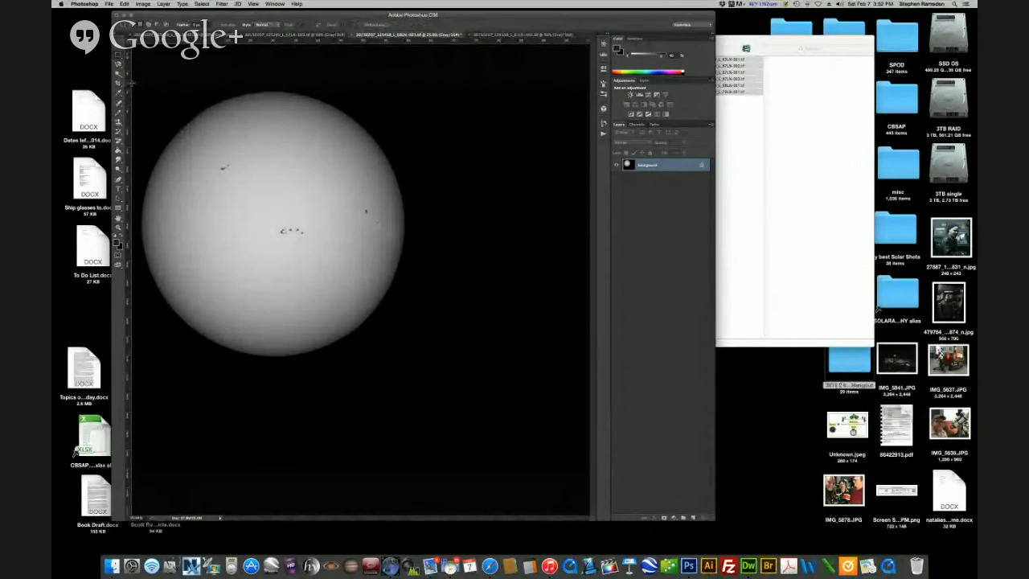
left_click_drag(134, 88, 380, 157)
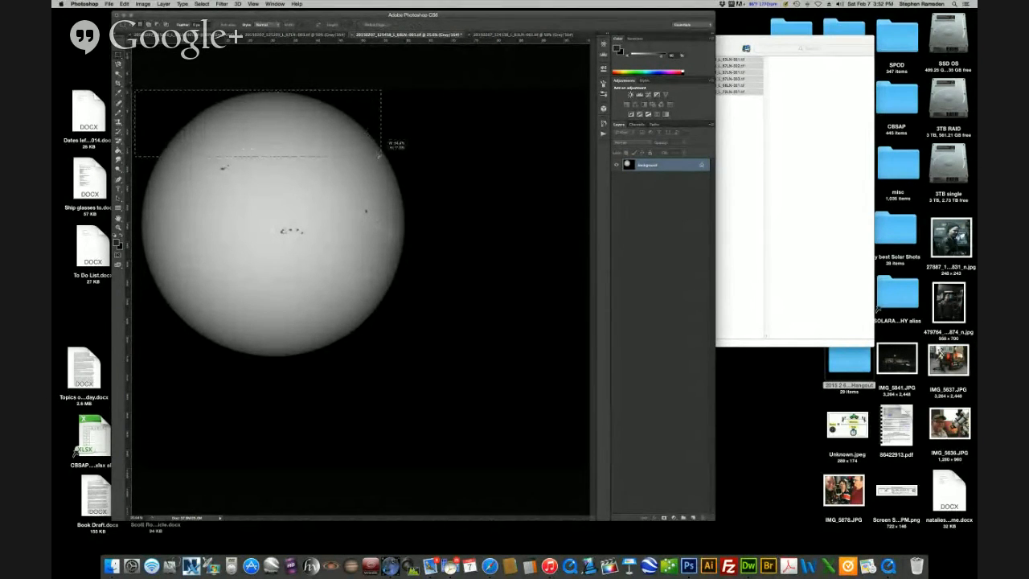
left_click(186, 121)
left_click_drag(134, 90, 414, 359)
left_click_drag(413, 359, 414, 360)
left_click(143, 4)
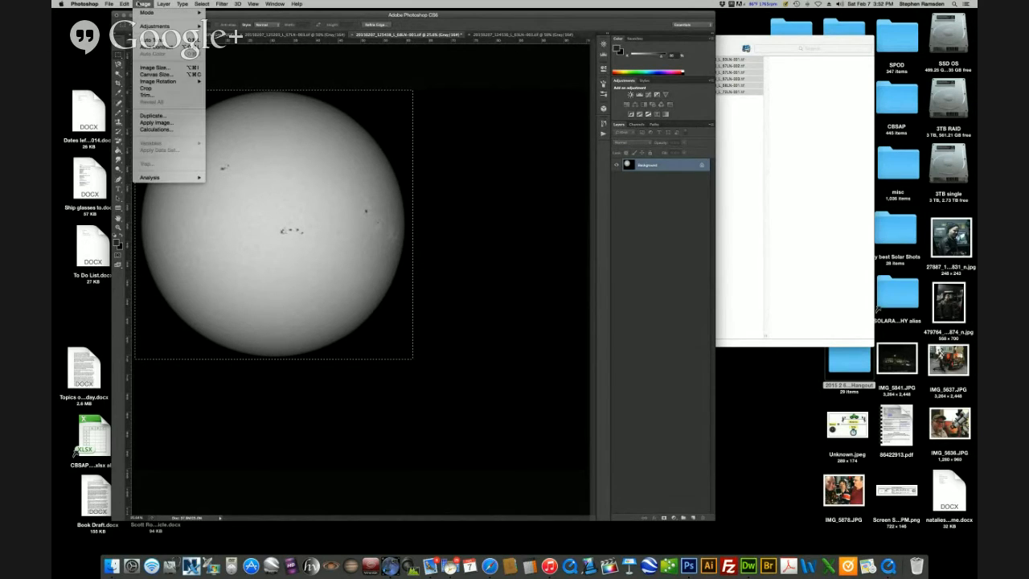
left_click(153, 88)
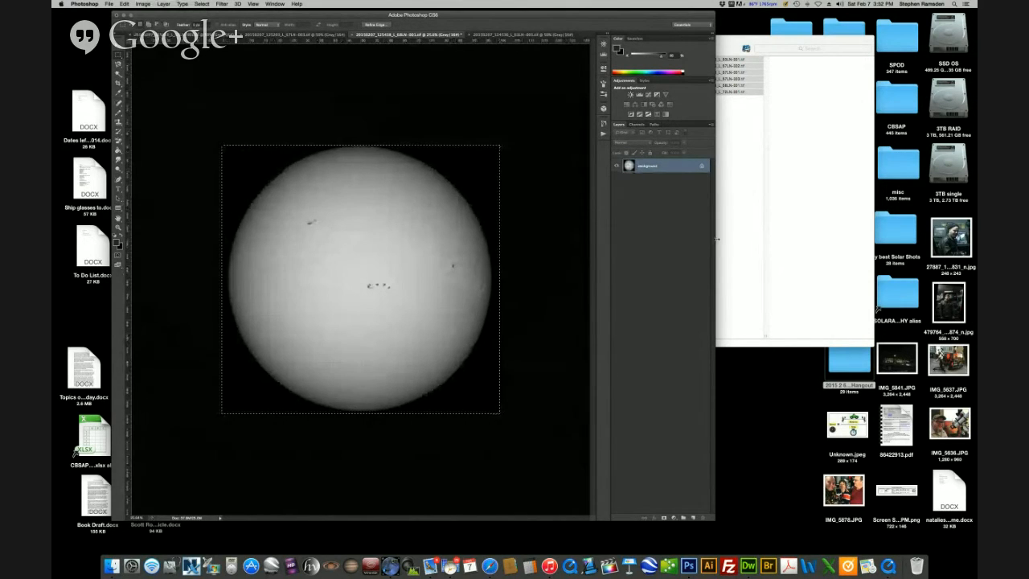
Widen the application window and fit the cropped solar disk on screen
left_click_drag(718, 238, 849, 241)
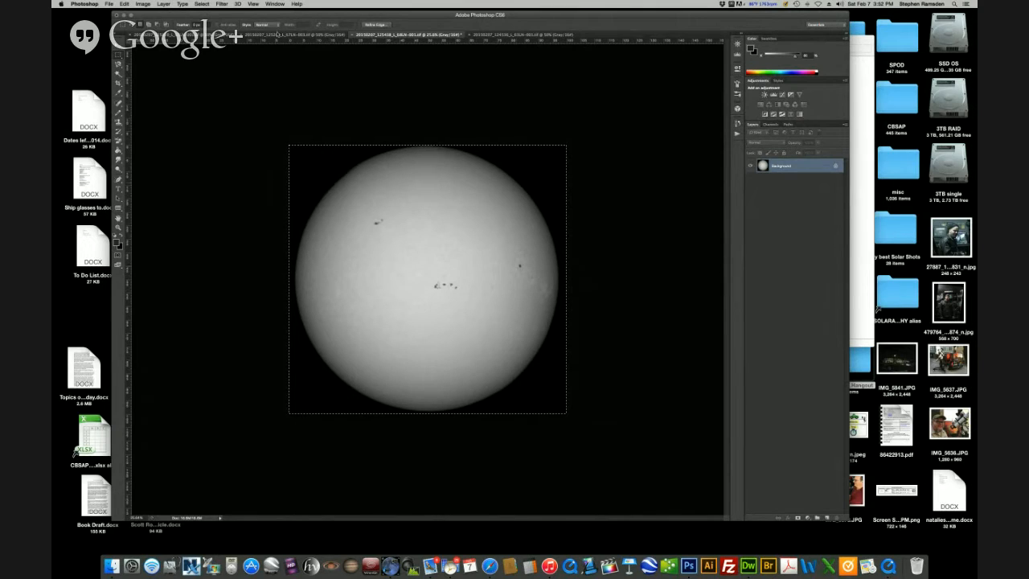
left_click(252, 4)
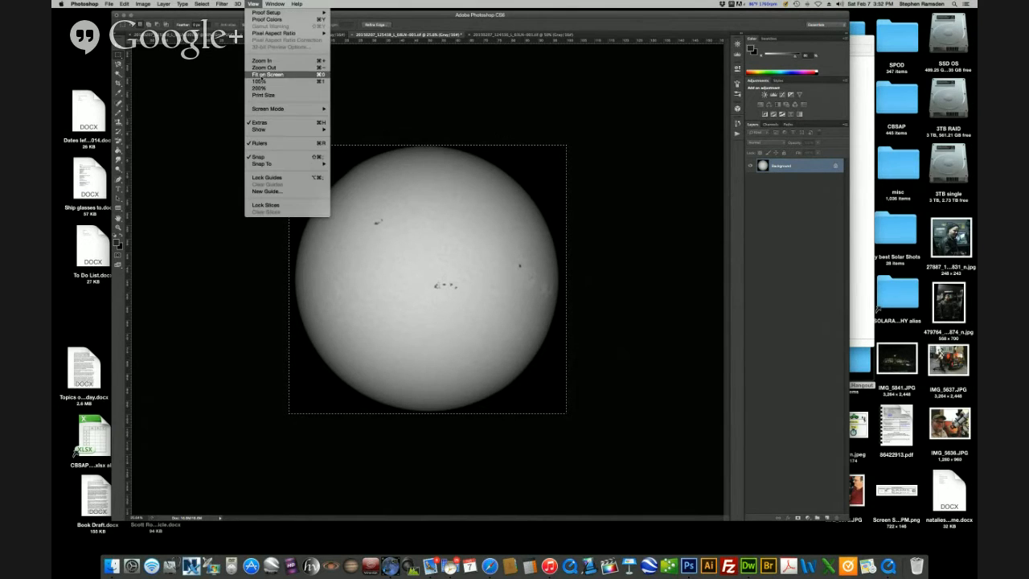
left_click(269, 83)
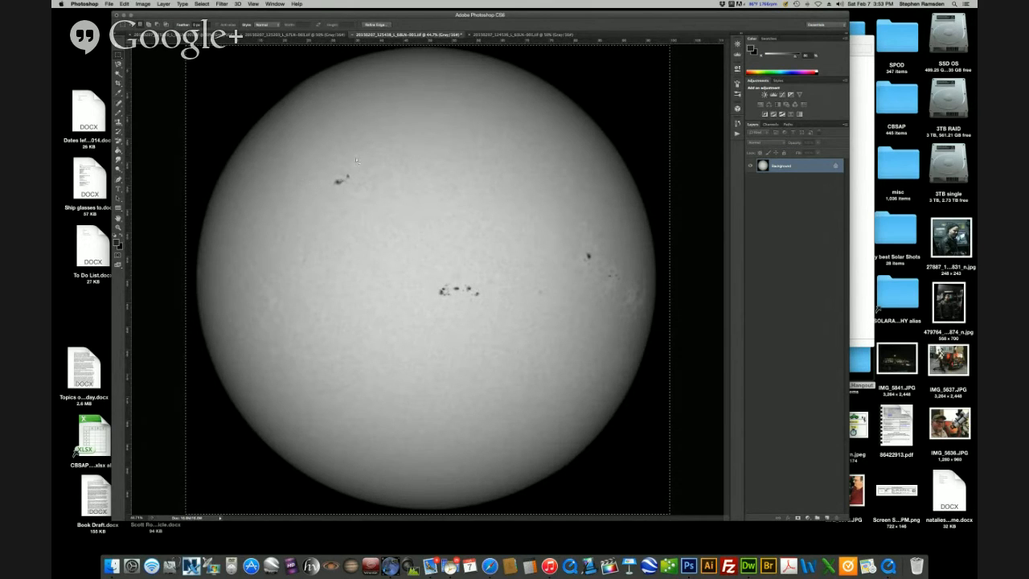
Sharpen the solar disk with Smart Sharpen at a 3.2 px radius, removing Gaussian Blur and slightly lowering the amount
left_click(219, 4)
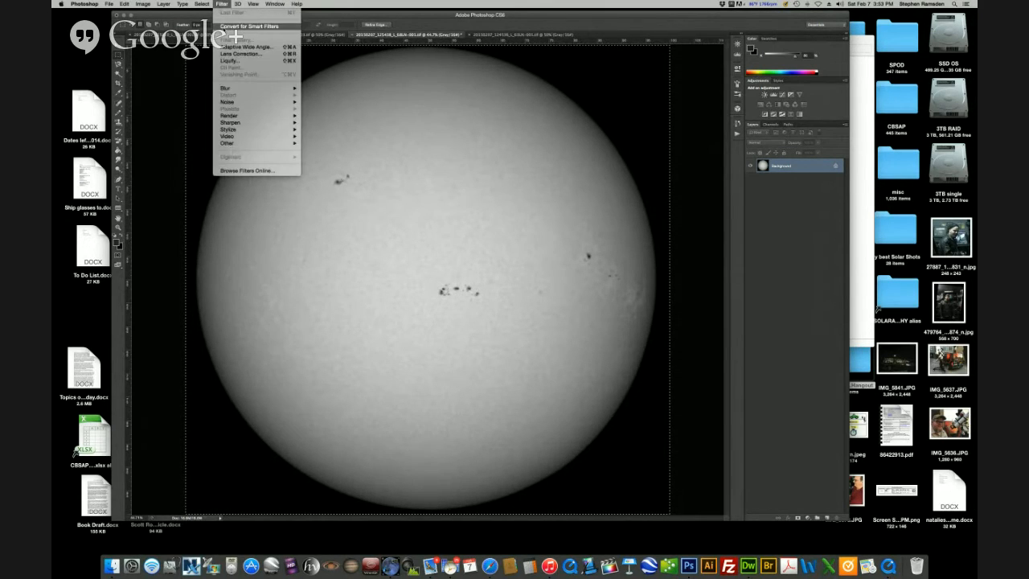
mouse_move(241, 122)
left_click(329, 143)
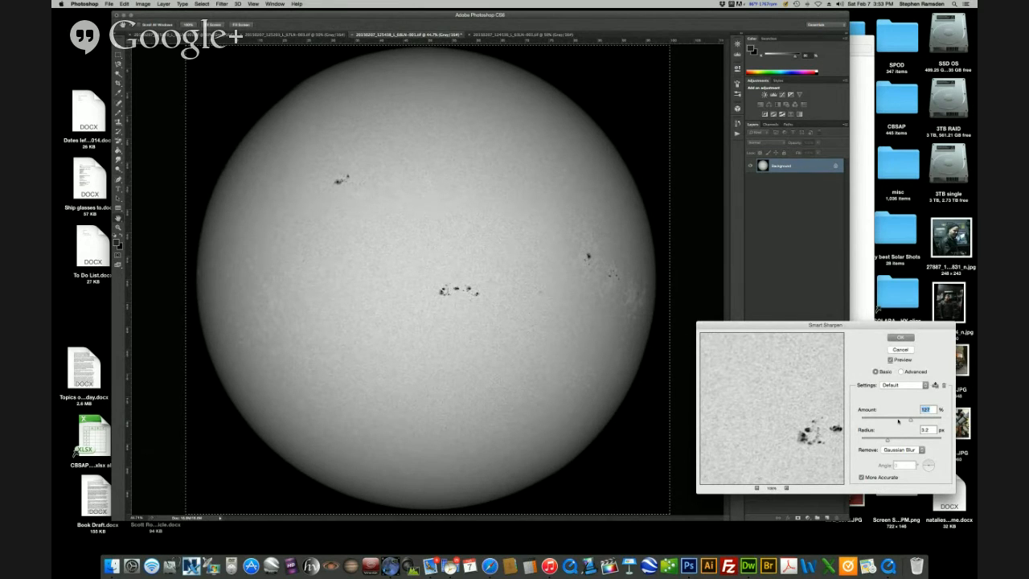
left_click_drag(910, 420, 906, 420)
left_click(894, 339)
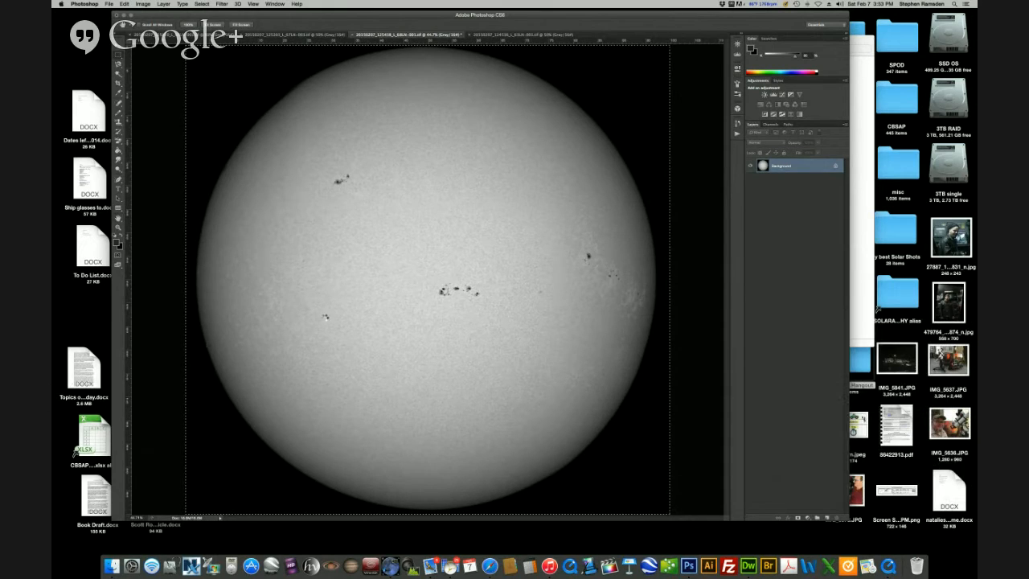
key("m")
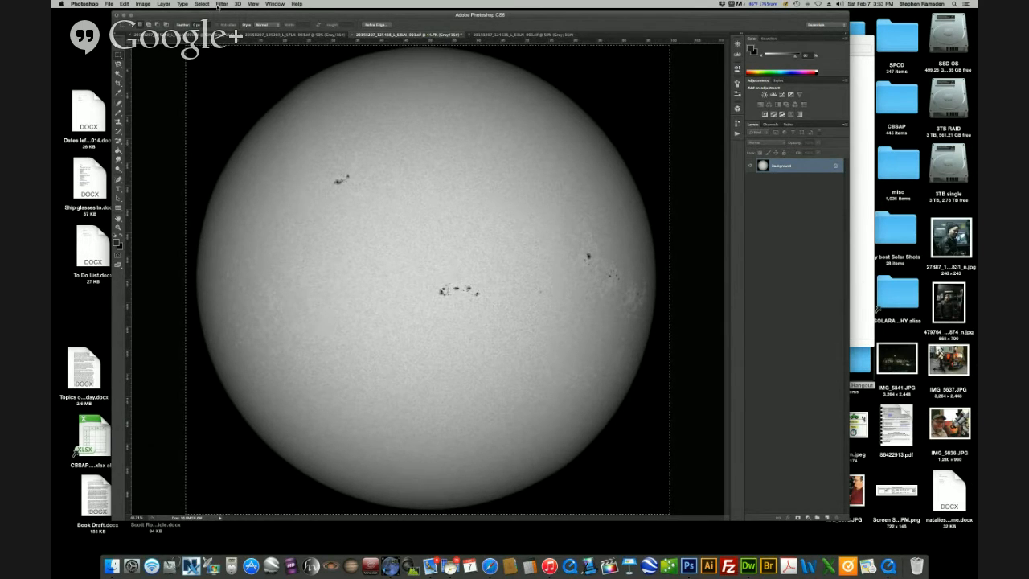
Darken the solar disk's midtones with a Levels adjustment, setting the midtone input to 0.87 and keeping the black point at 0
left_click(143, 4)
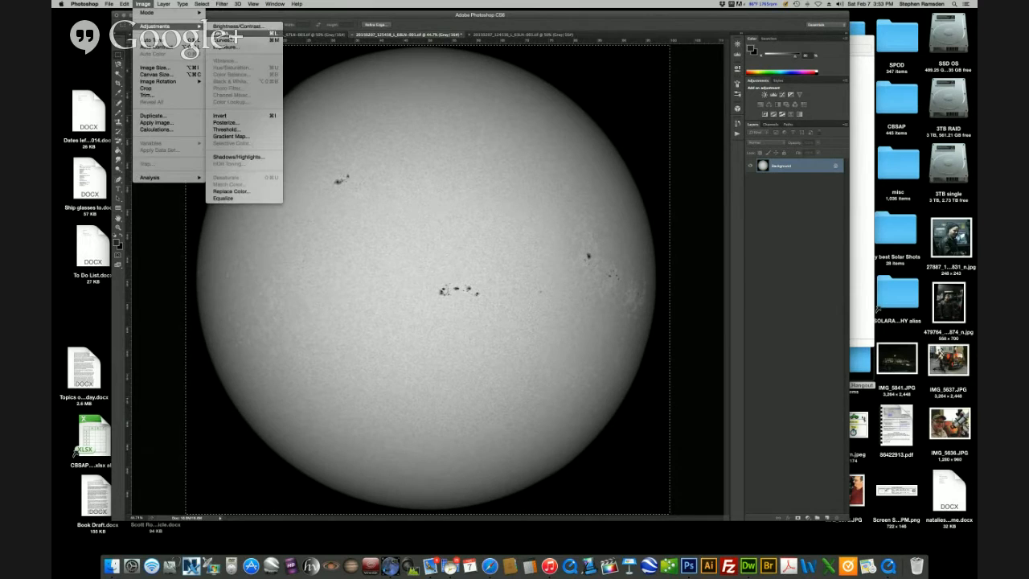
left_click(241, 34)
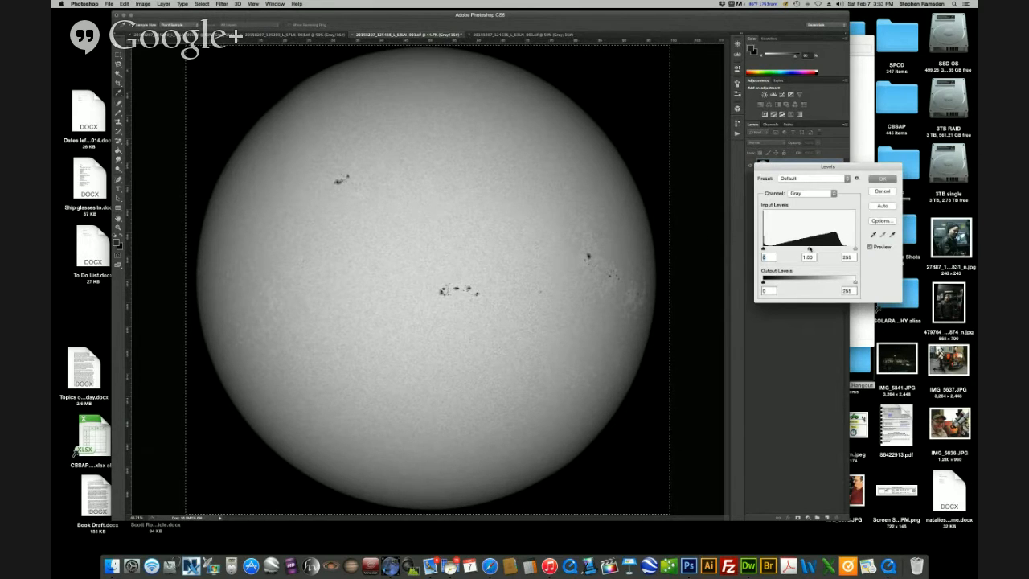
left_click_drag(817, 252, 821, 251)
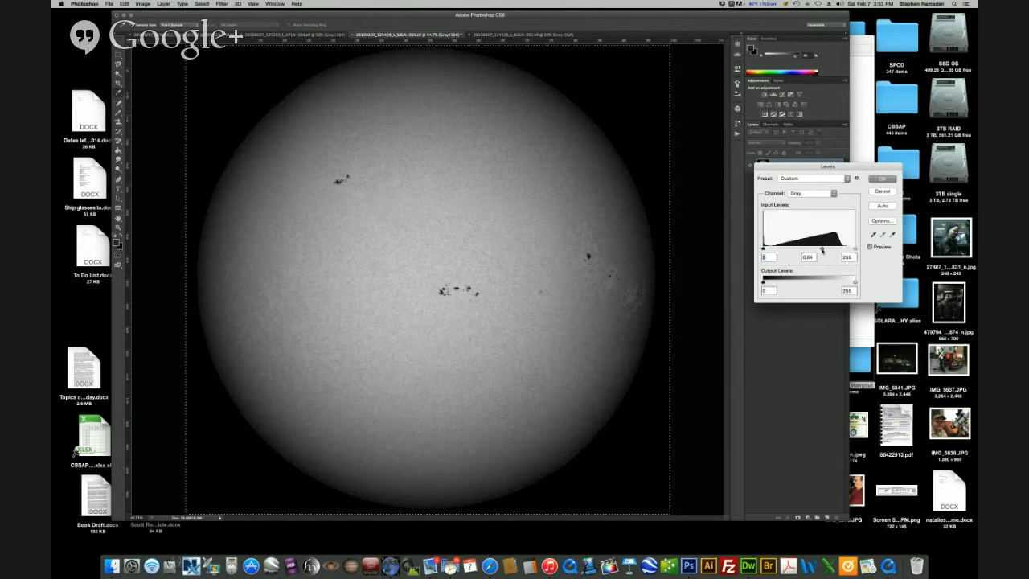
mouse_move(819, 251)
left_mouse_down()
mouse_move(766, 254)
mouse_move(813, 251)
left_mouse_up()
double_click(810, 256)
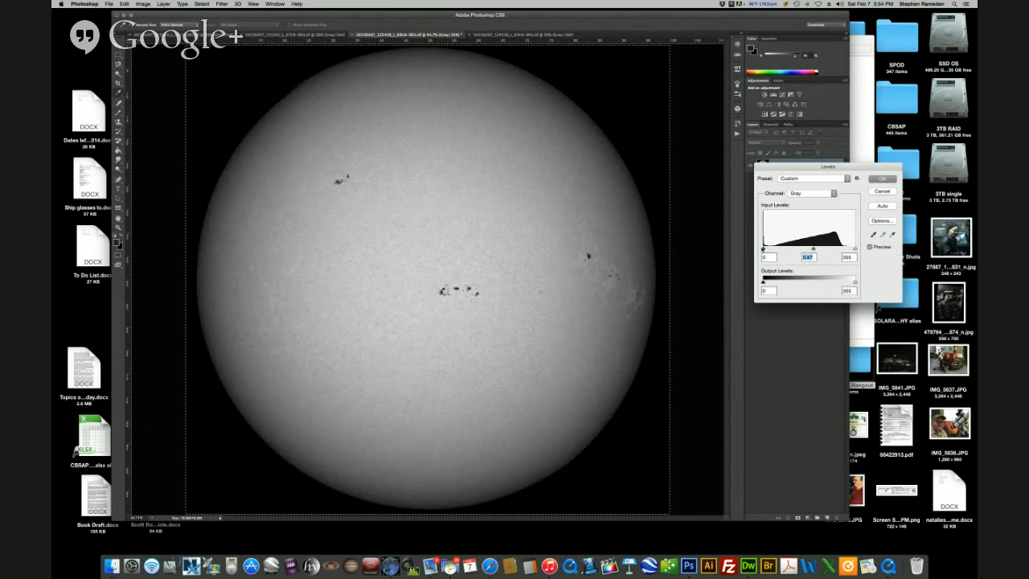
left_click_drag(765, 250, 754, 255)
left_click(883, 178)
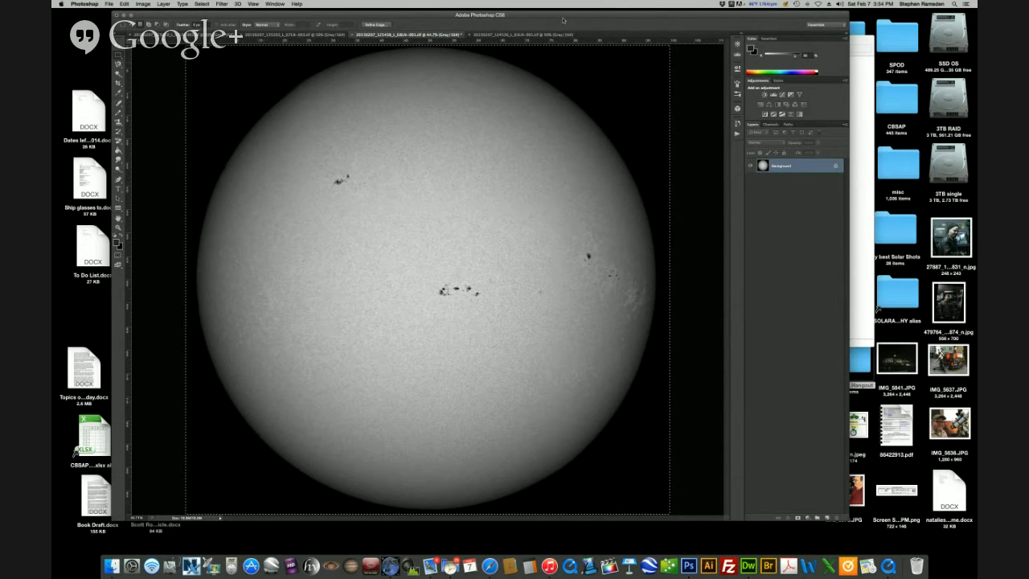
Reposition the application window and save the grayscale mosaic as a JPEG copy in the 2015 2 7 Driveway Solar folder
left_click_drag(564, 19, 589, 40)
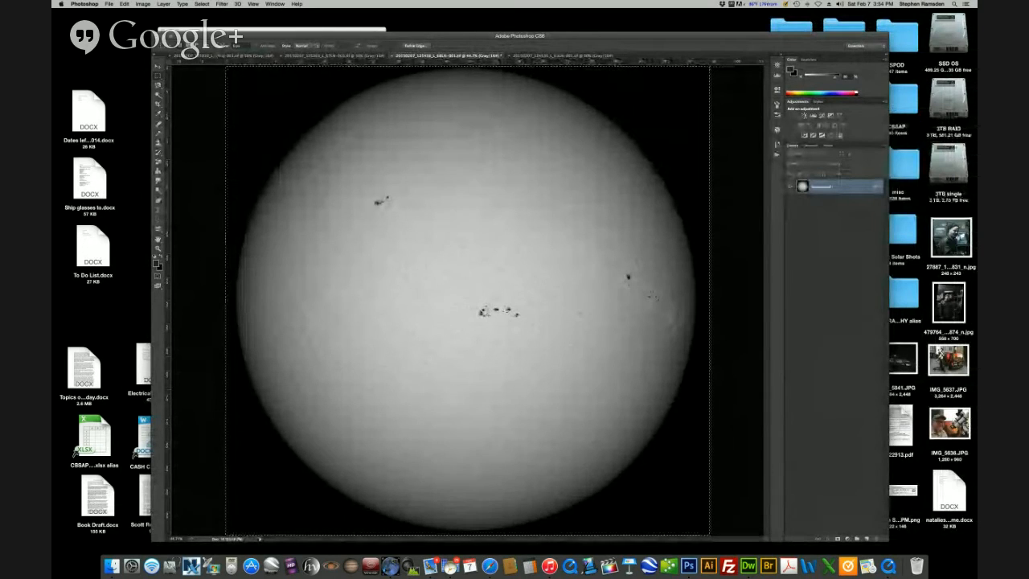
left_click(109, 4)
left_click(119, 88)
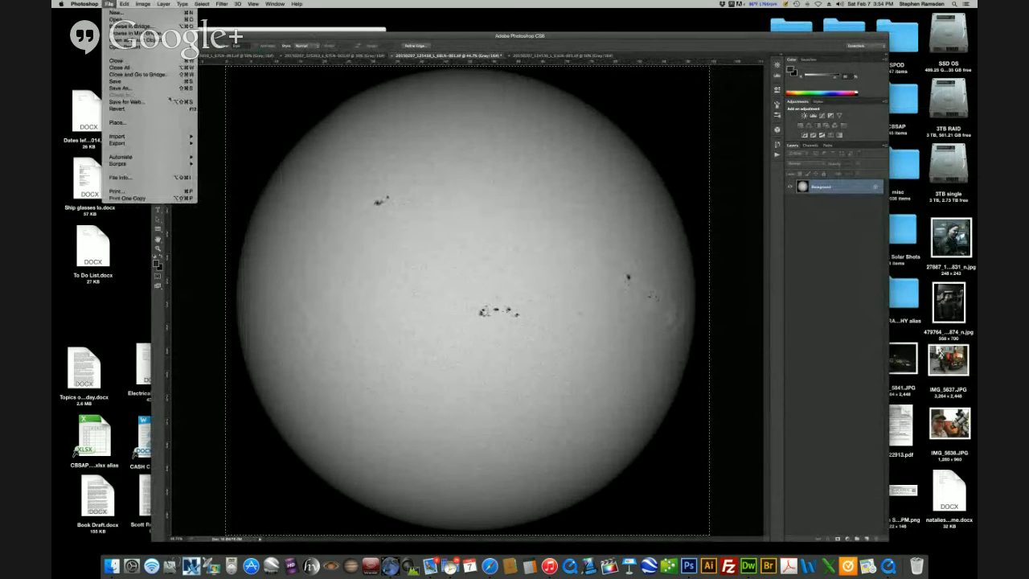
left_click(528, 413)
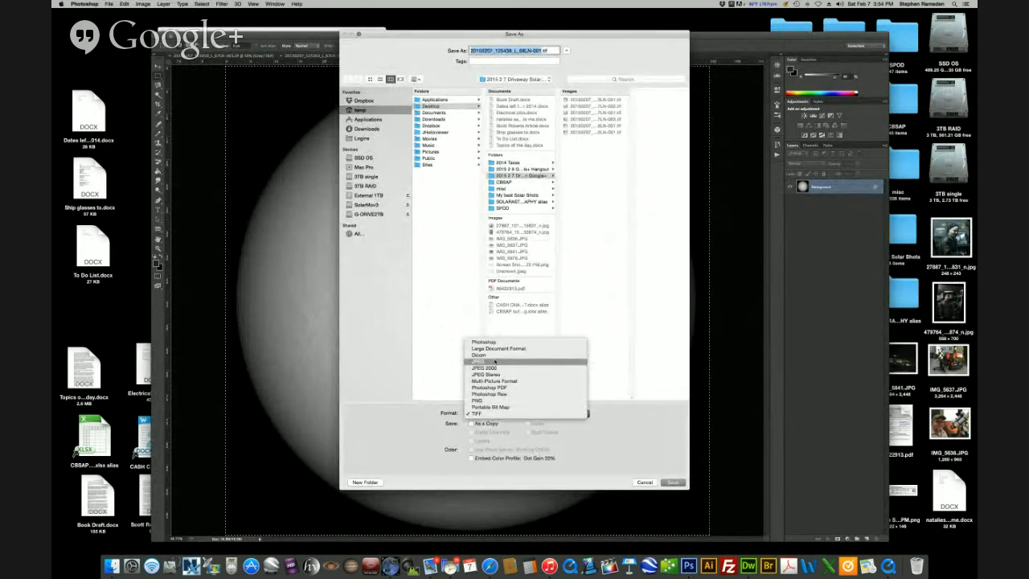
left_click(483, 360)
left_click(672, 482)
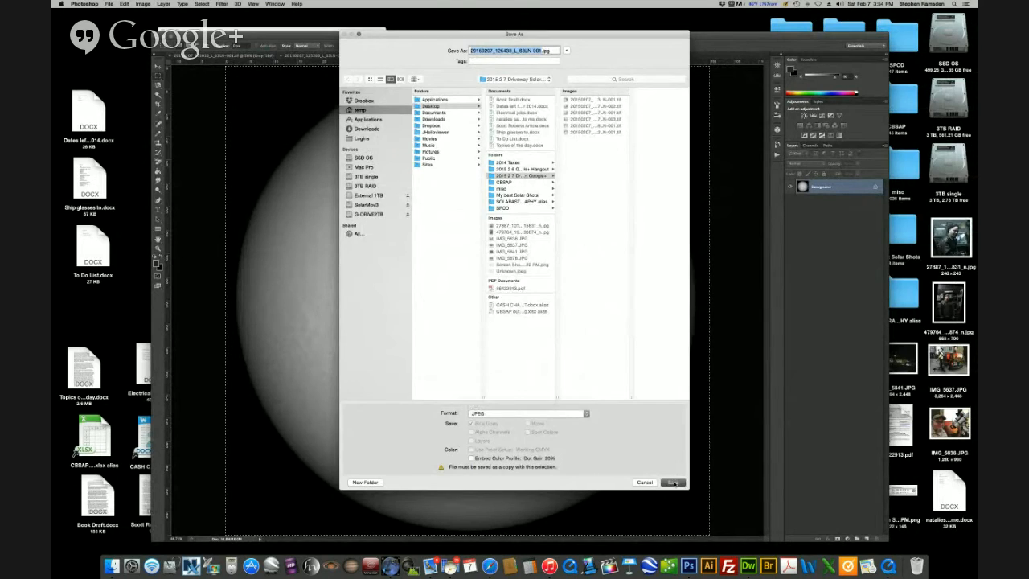
left_click(558, 231)
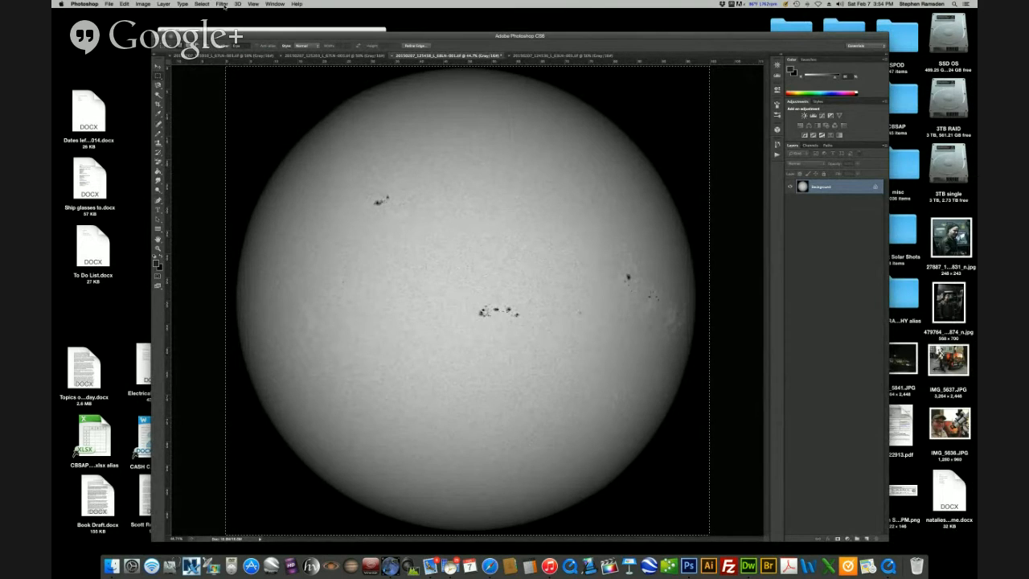
Apply an Unsharp Mask of 44% with a 1.0 pixel radius and threshold 0, checking the sunspot group in the preview
left_click(222, 4)
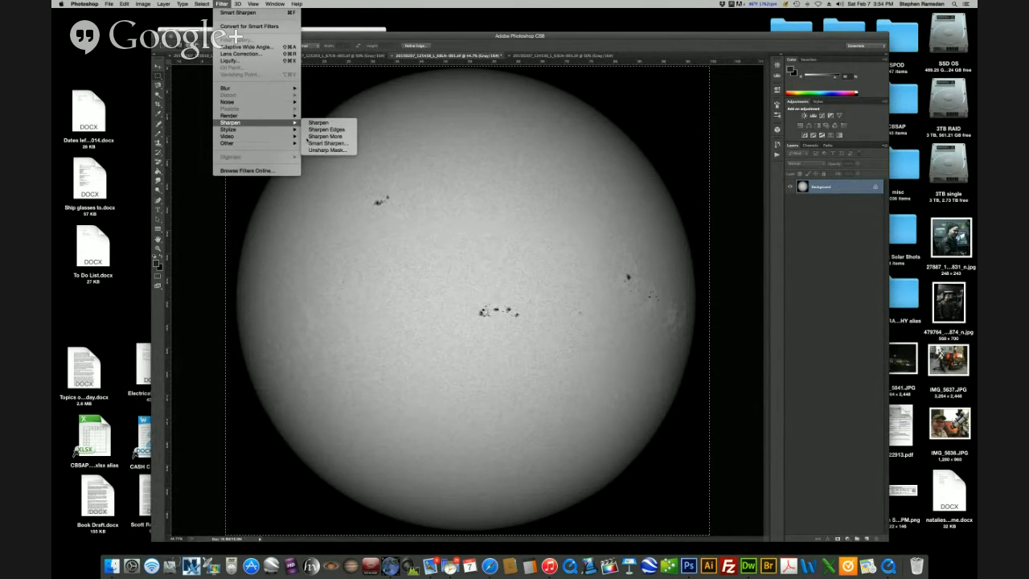
left_click(329, 150)
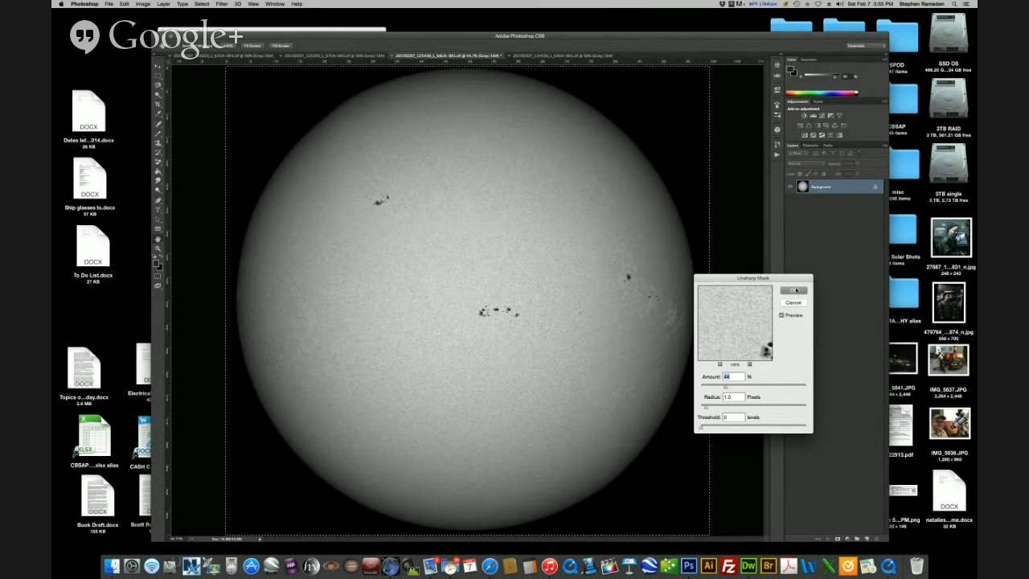
left_click_drag(751, 337, 741, 316)
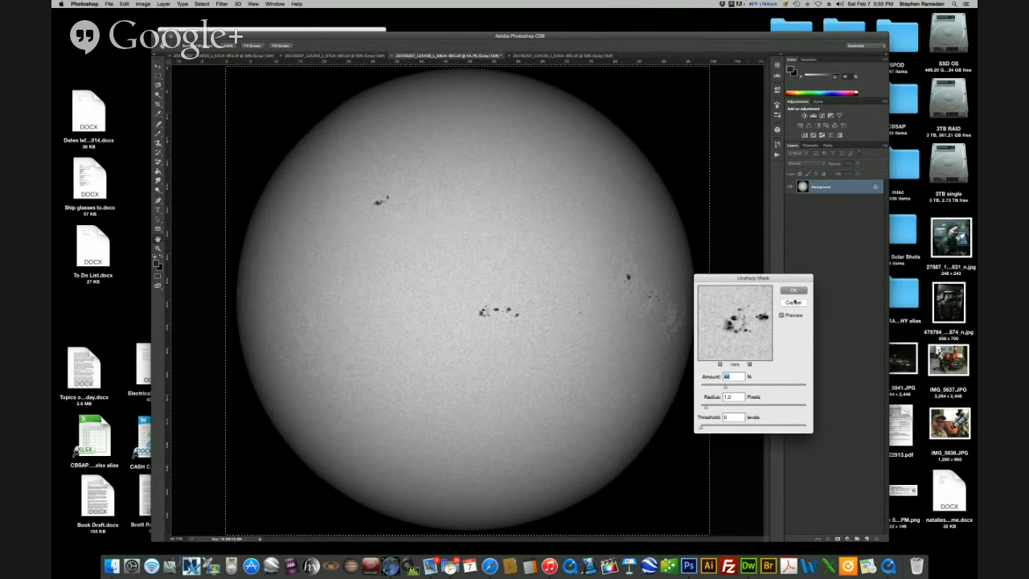
left_click(793, 291)
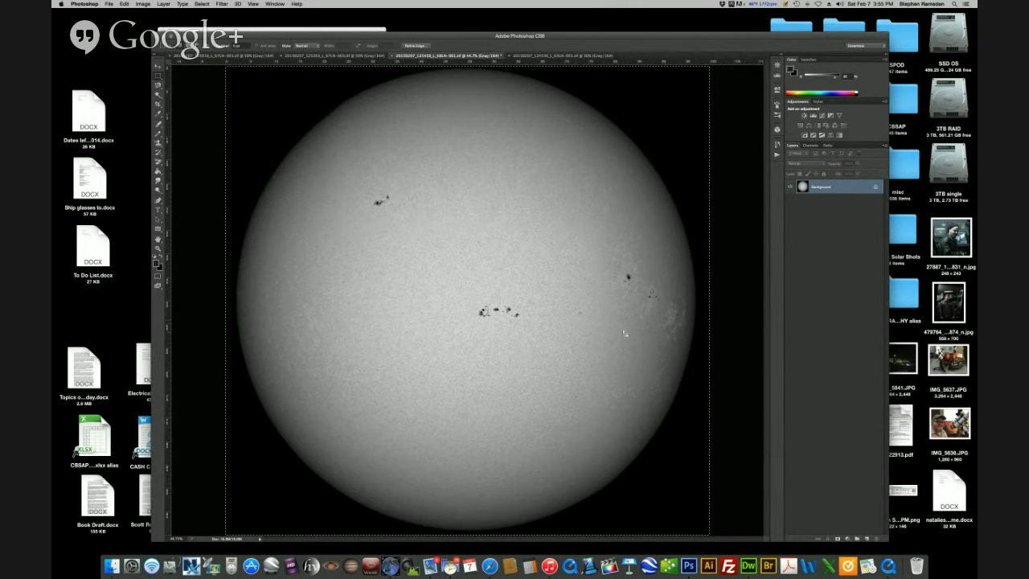
left_click(143, 4)
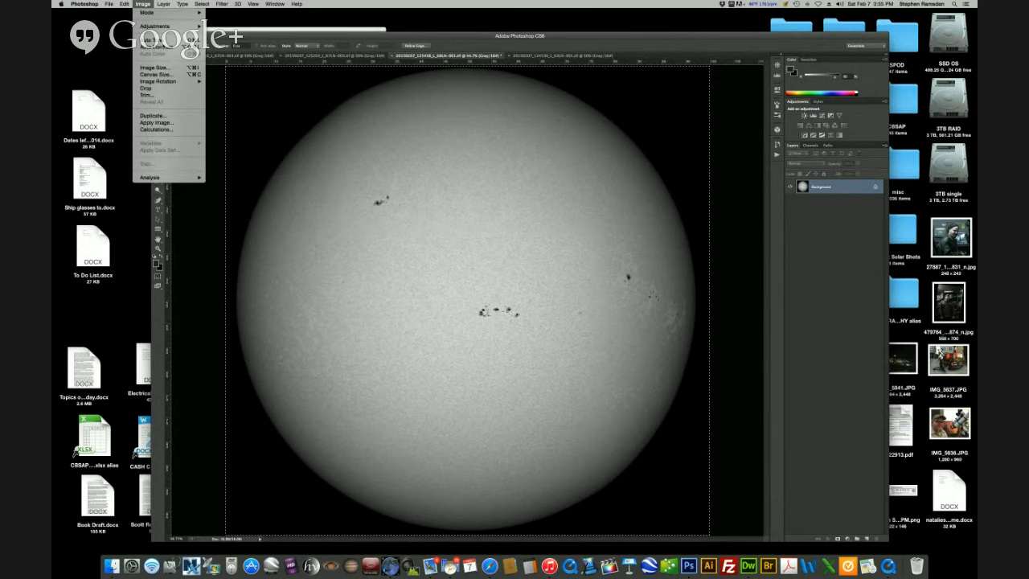
mouse_move(191, 31)
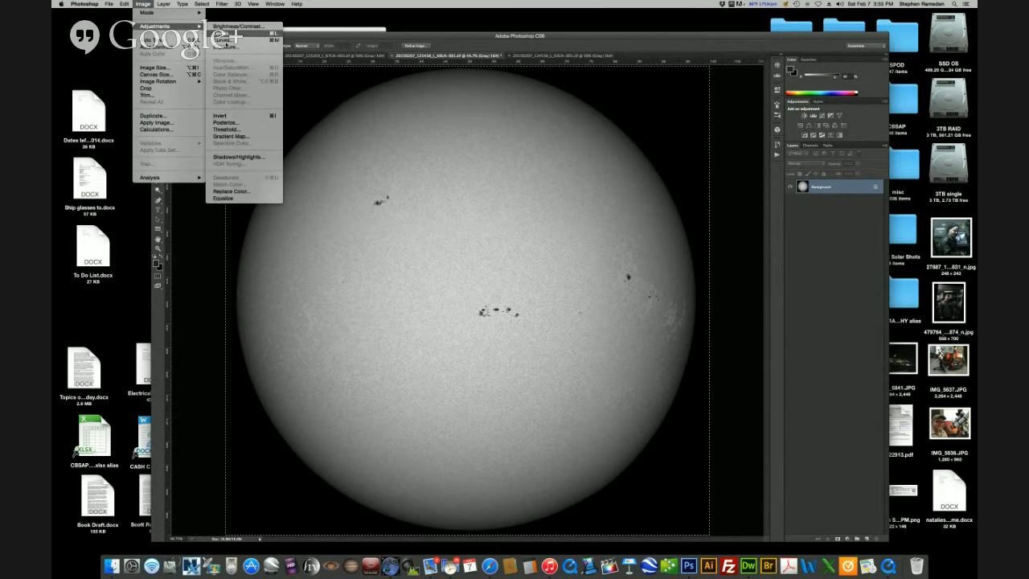
left_click(225, 39)
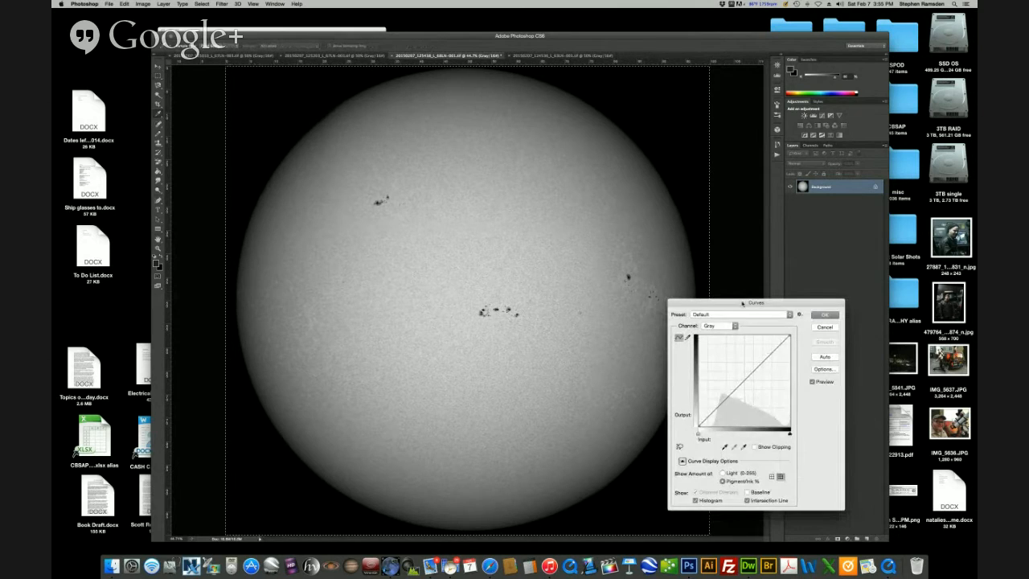
left_click_drag(741, 303, 819, 276)
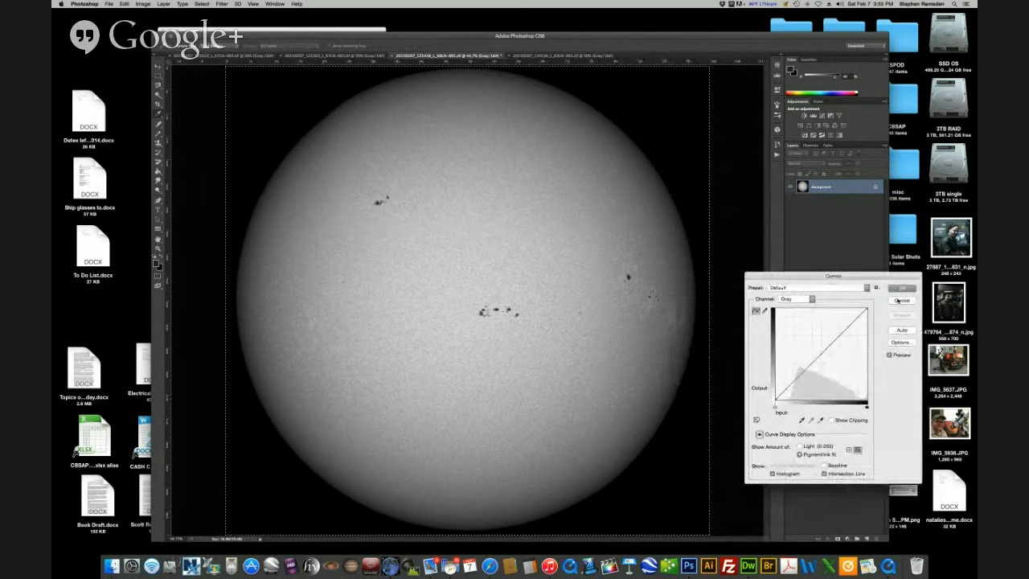
left_click(789, 287)
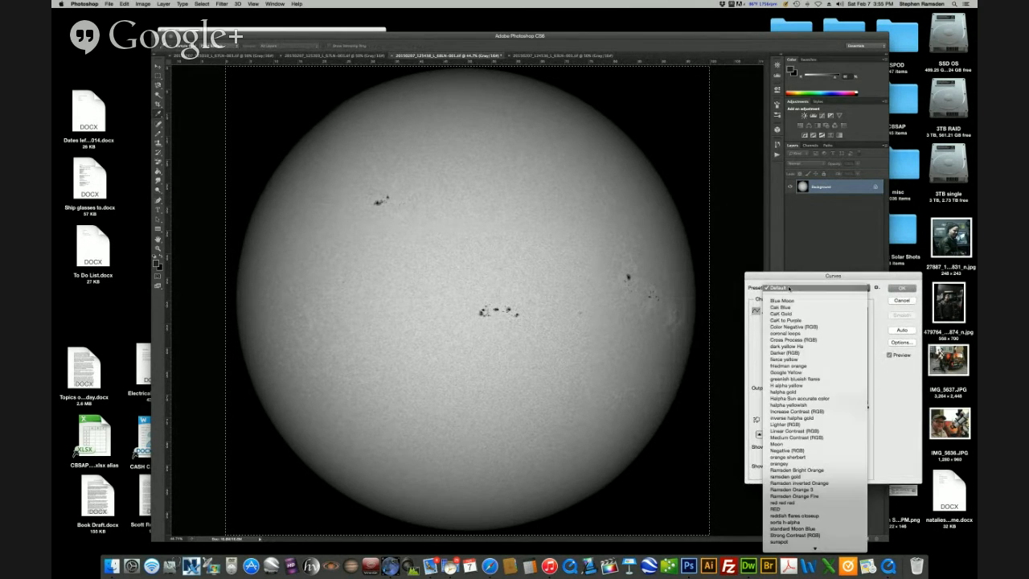
left_click(904, 300)
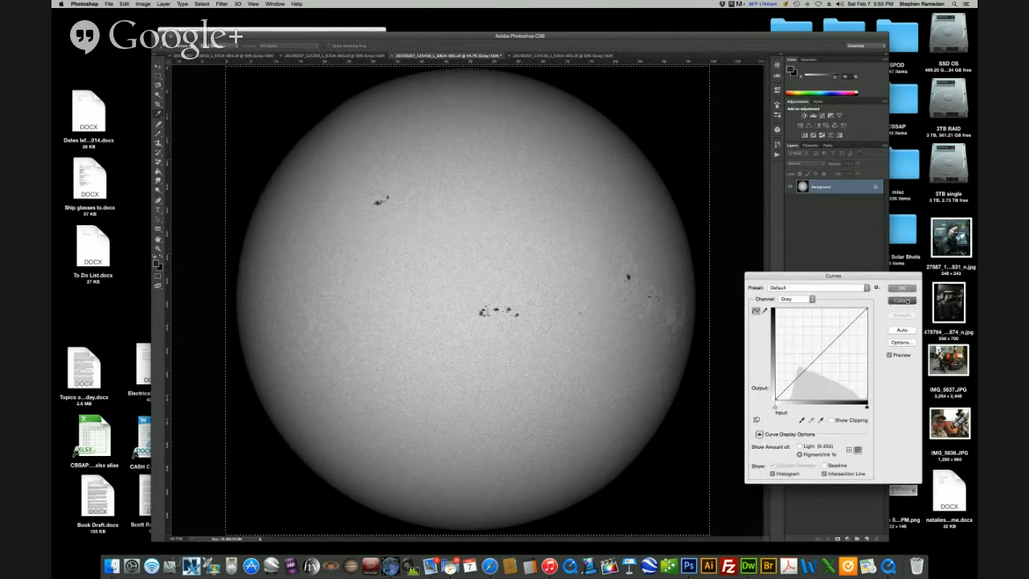
Convert the mosaic from grayscale to RGB Color mode
left_click(143, 4)
mouse_move(160, 12)
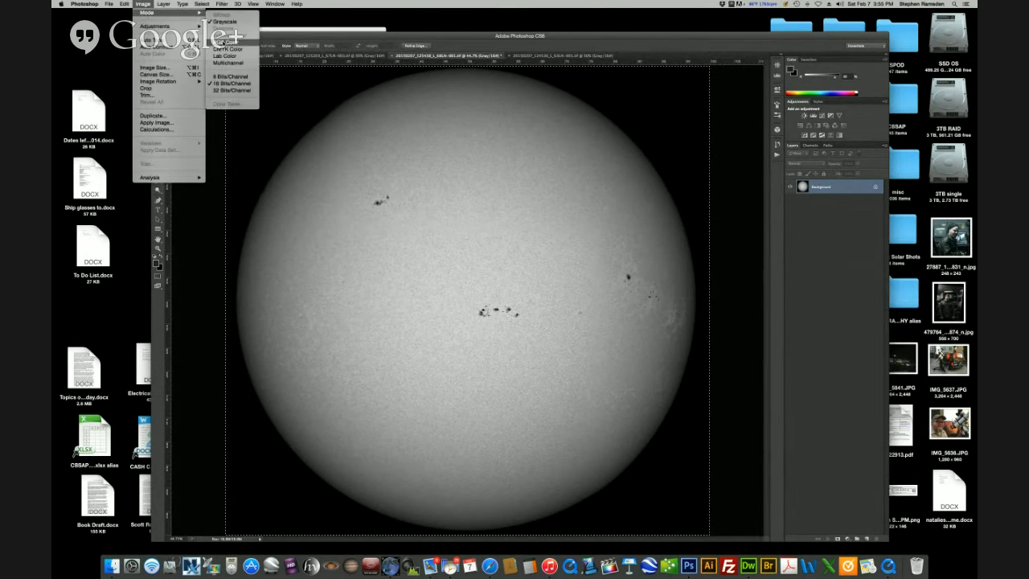
left_click(226, 42)
Try colorizing the solar disk with the White Light Sepia preset in Curves
left_click(144, 5)
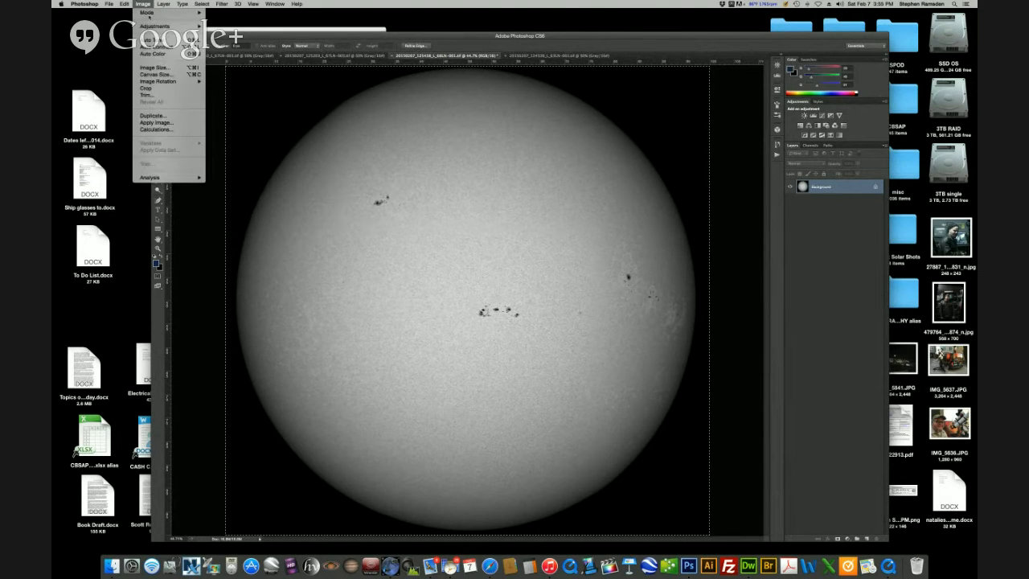
mouse_move(193, 26)
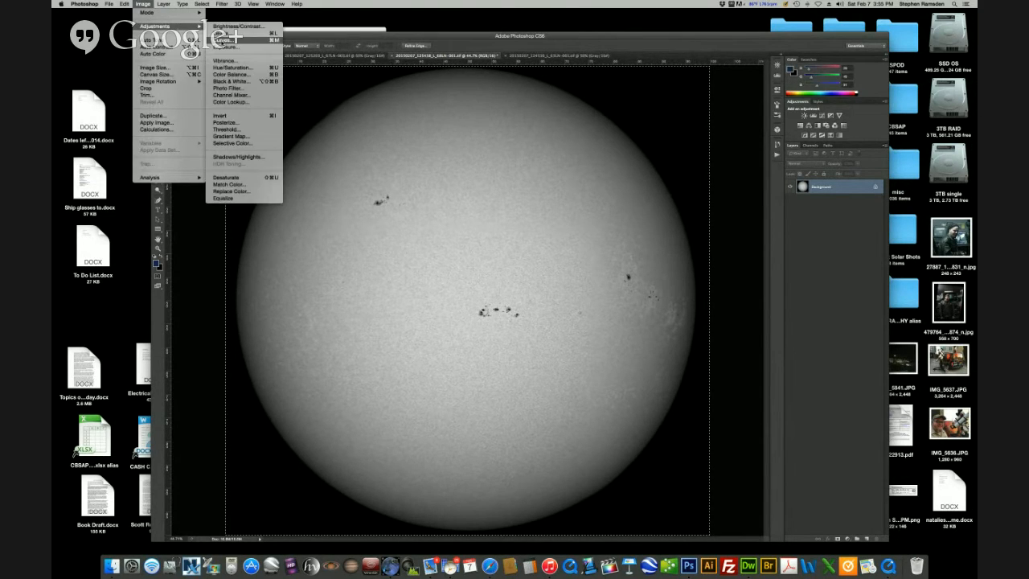
left_click(227, 39)
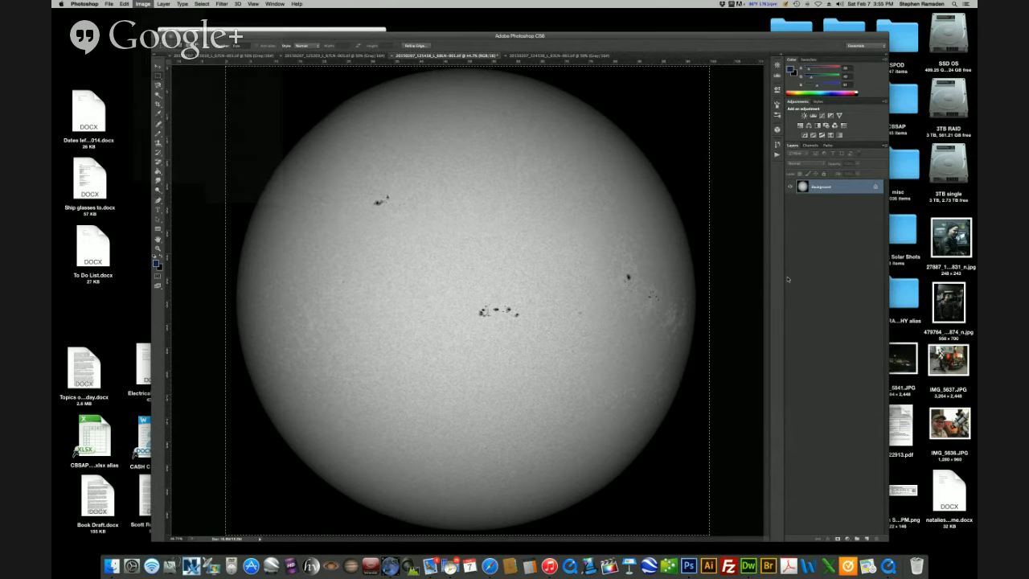
left_click(804, 288)
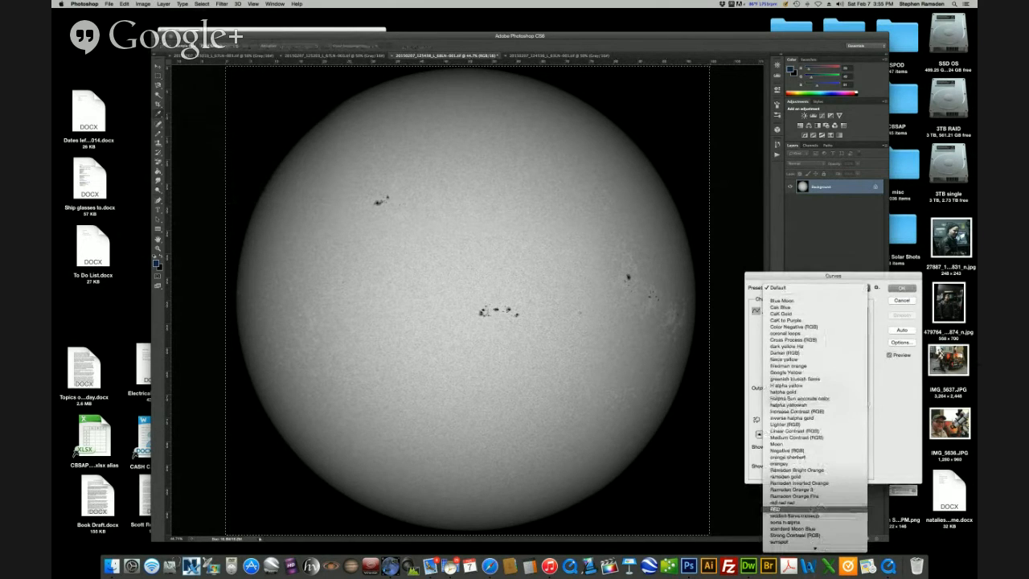
scroll(808, 503, "down", 3)
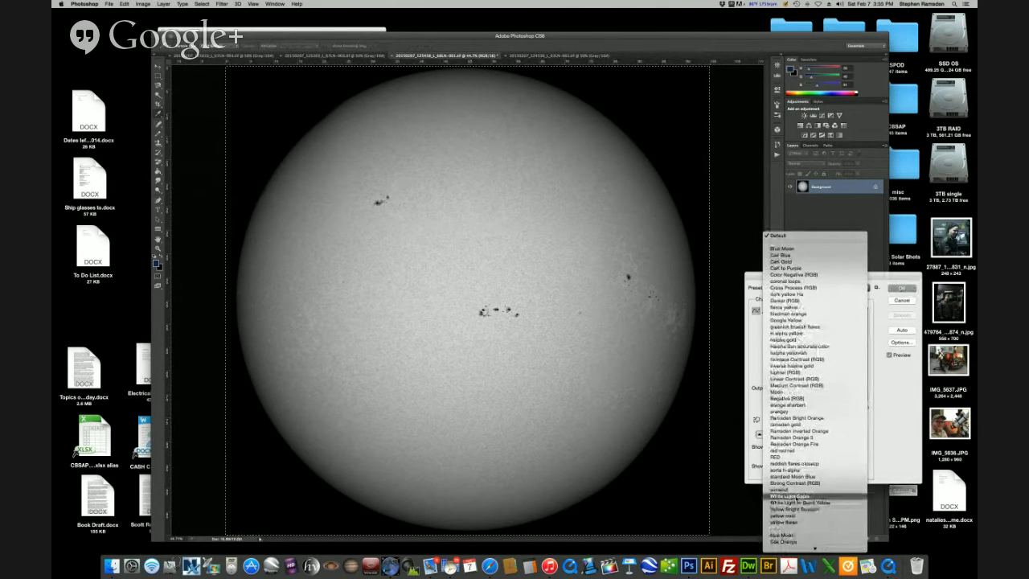
left_click(795, 495)
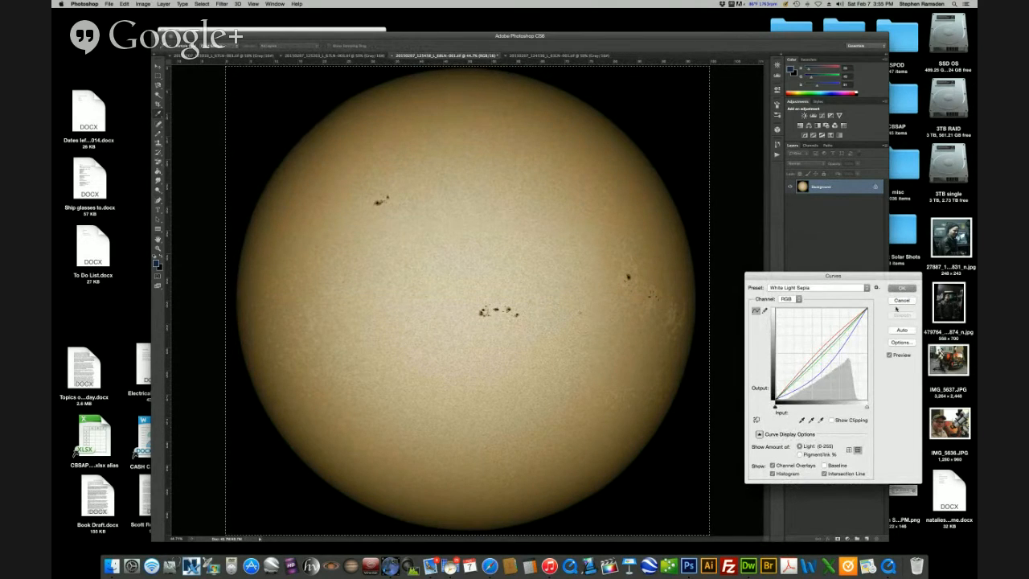
left_click(866, 288)
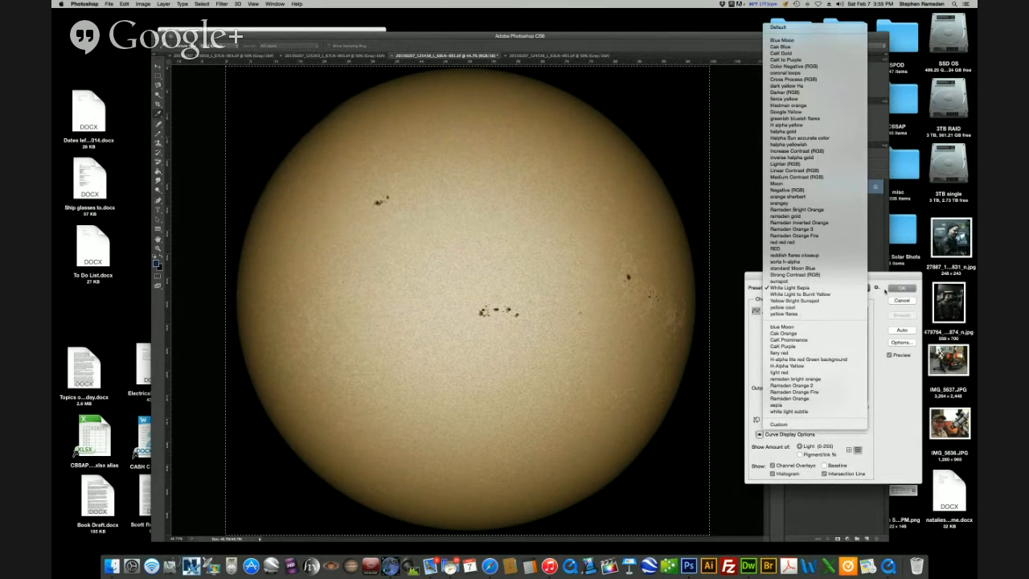
left_click(880, 277)
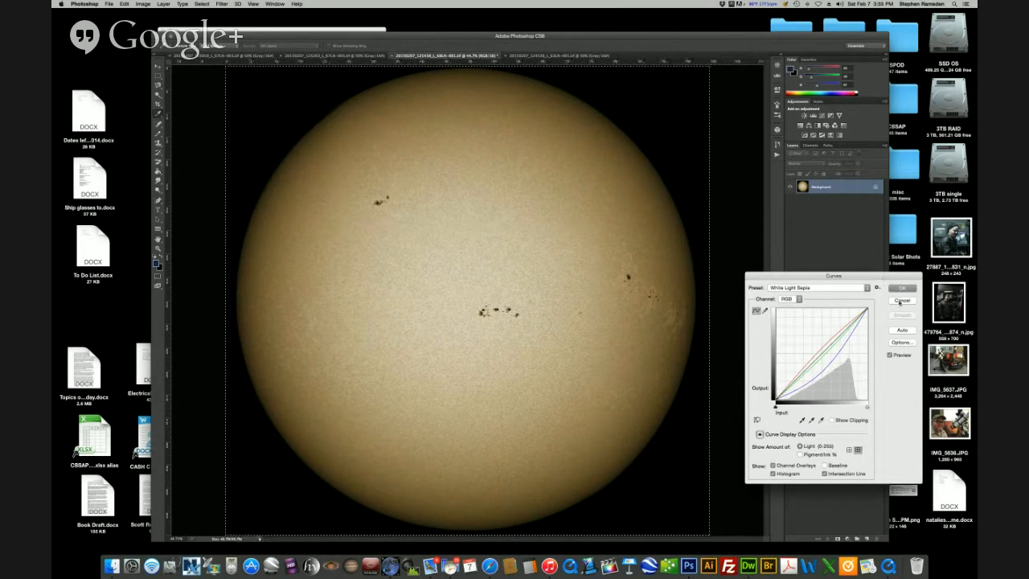
left_click(901, 300)
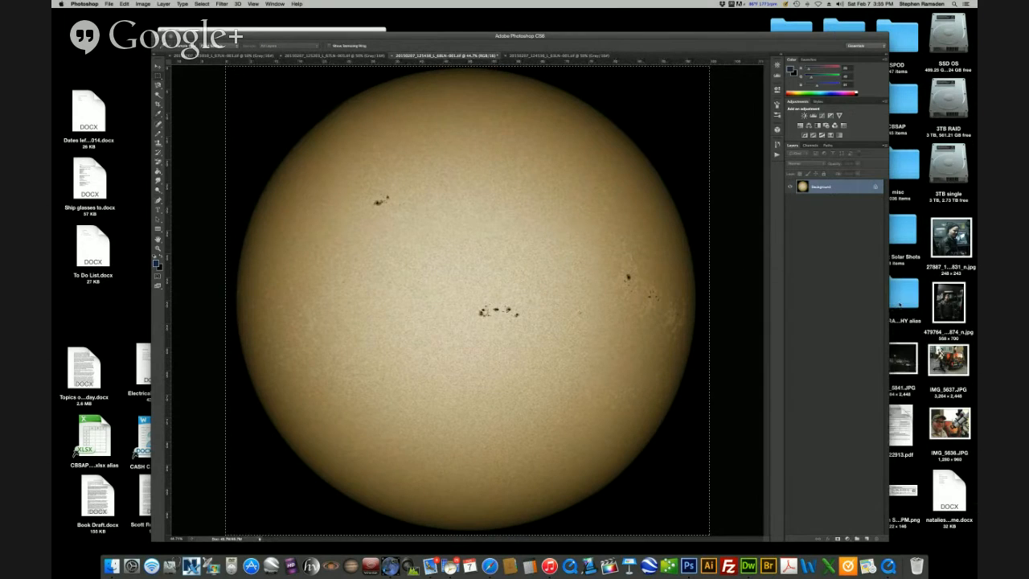
Colorize the solar disk with custom Curves: blue channel point at input 161, output 115, and green channel point at input 126, output 107
left_click(143, 4)
mouse_move(165, 26)
left_click(229, 40)
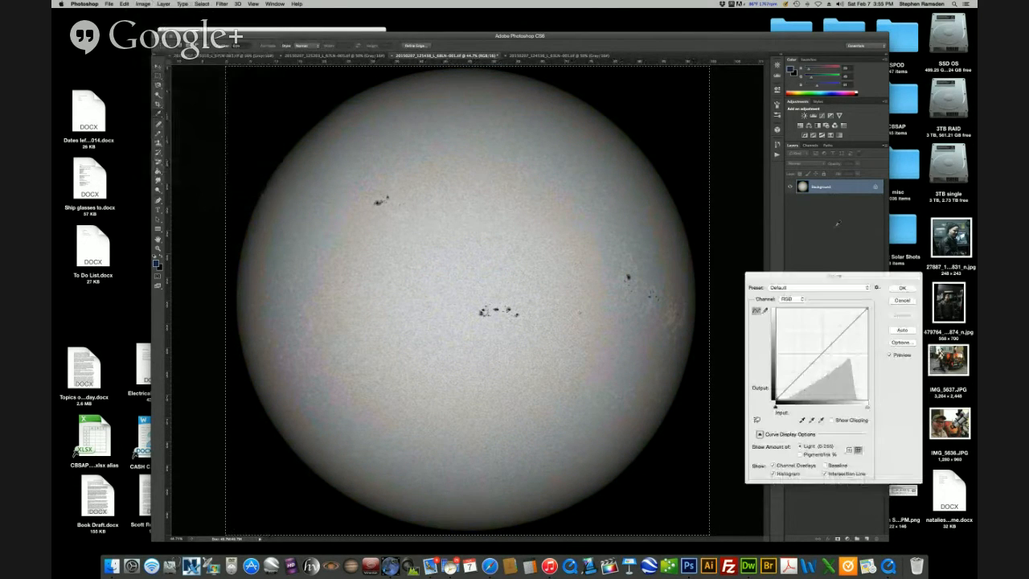
left_click(796, 297)
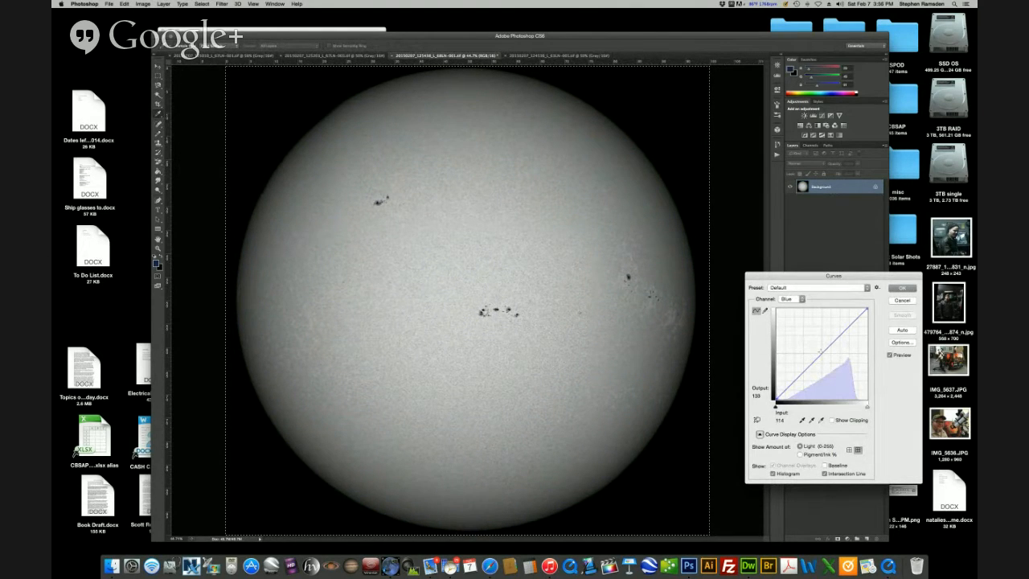
left_click_drag(820, 355, 834, 363)
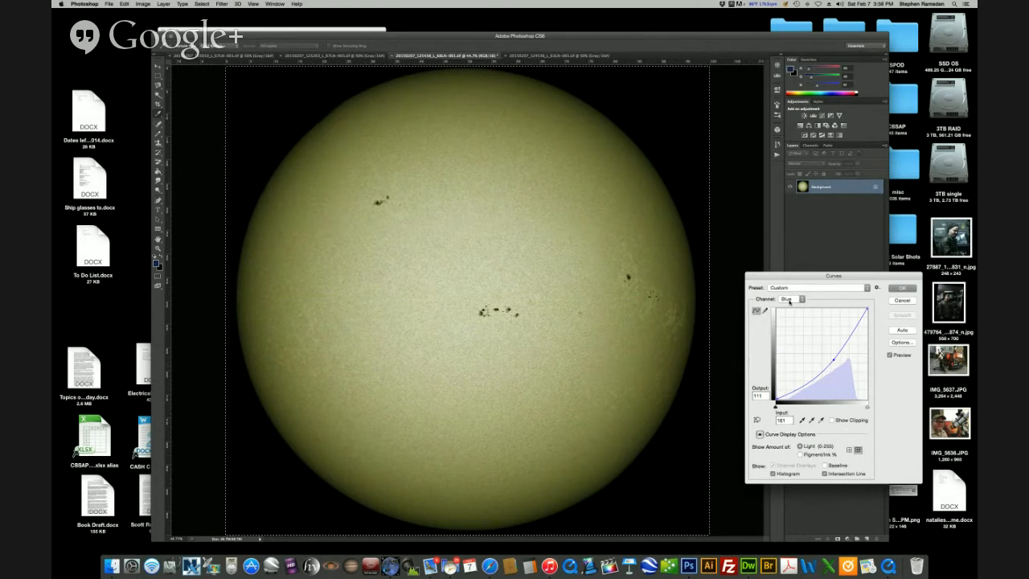
left_click(789, 298)
left_click(788, 291)
left_click_drag(821, 352, 821, 361)
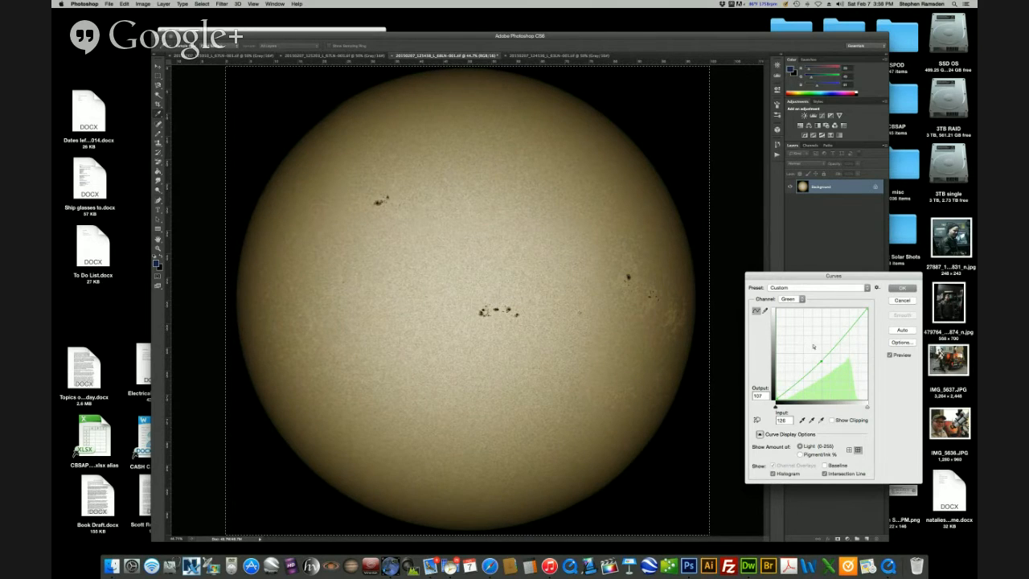
key("Return")
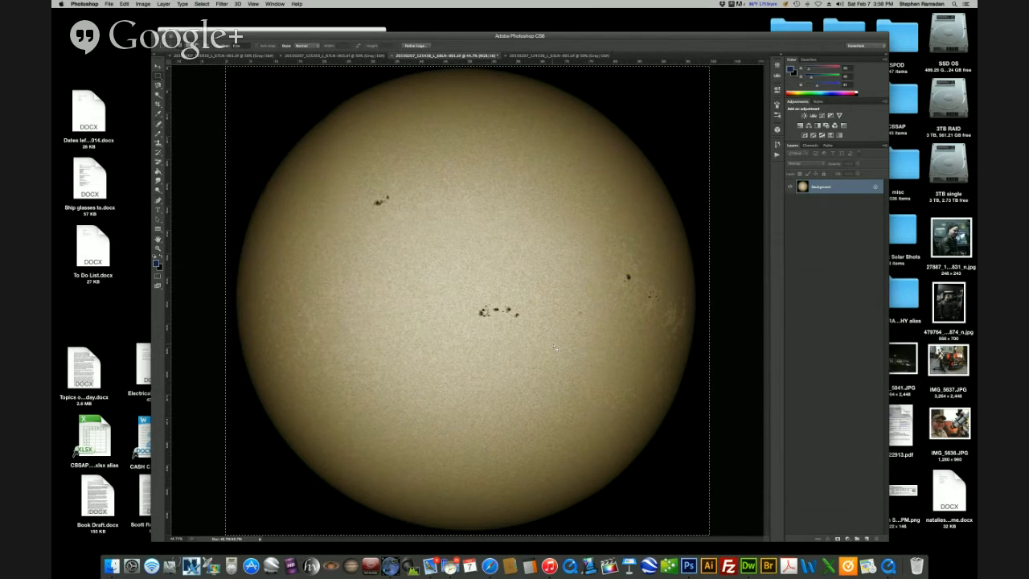
Save the colorized mosaic as a progressive JPEG copy at Maximum quality 12, adding "color" to the end of its file name
left_click(108, 4)
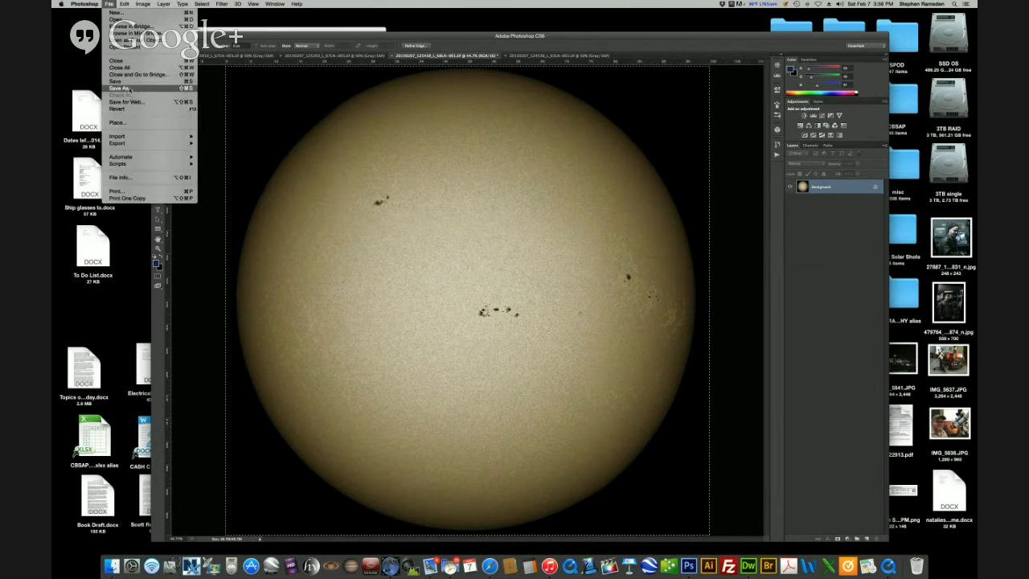
left_click(129, 91)
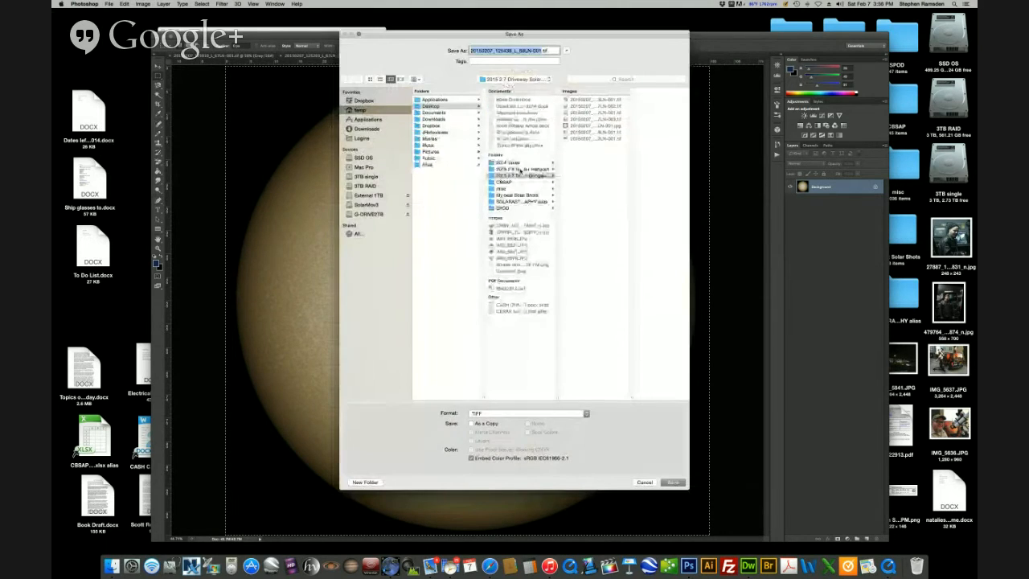
left_click(509, 416)
left_click(519, 358)
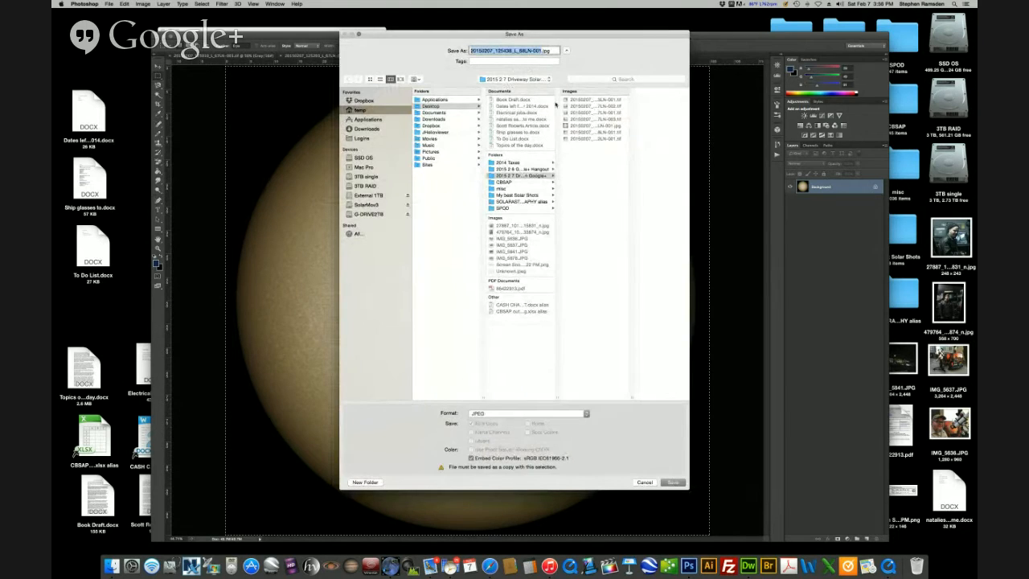
left_click(541, 53)
type("color")
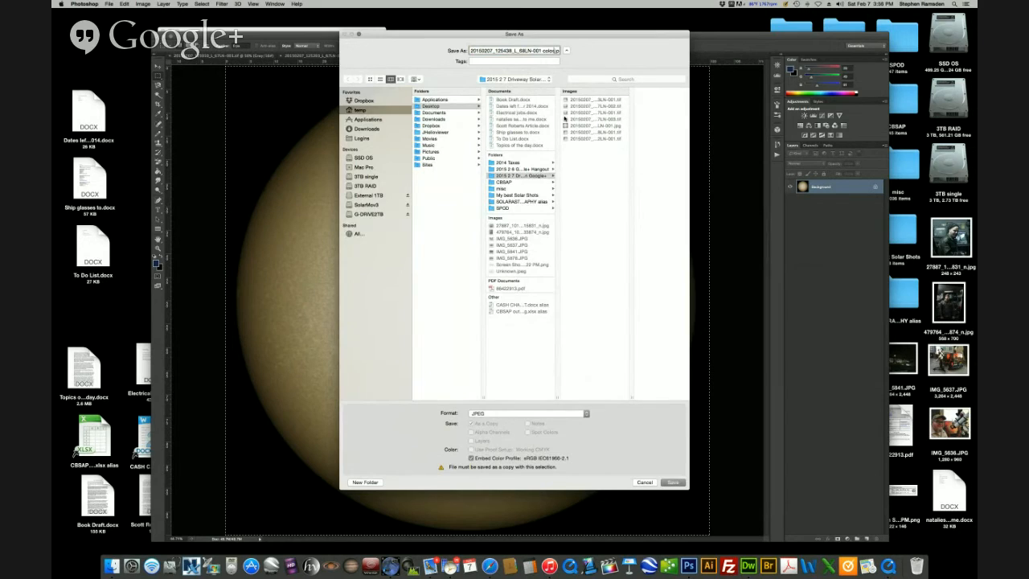
key("Return")
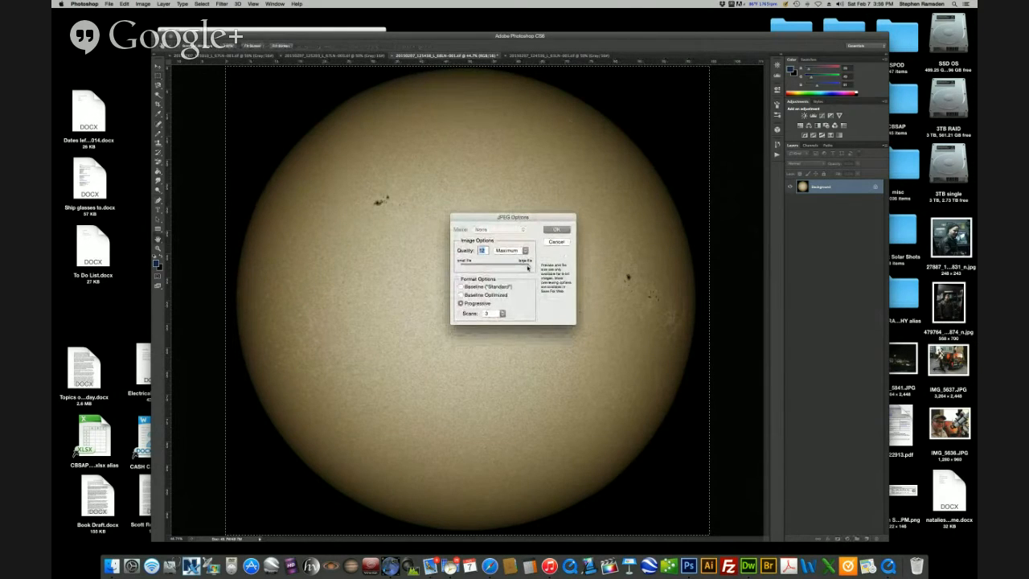
left_click(557, 230)
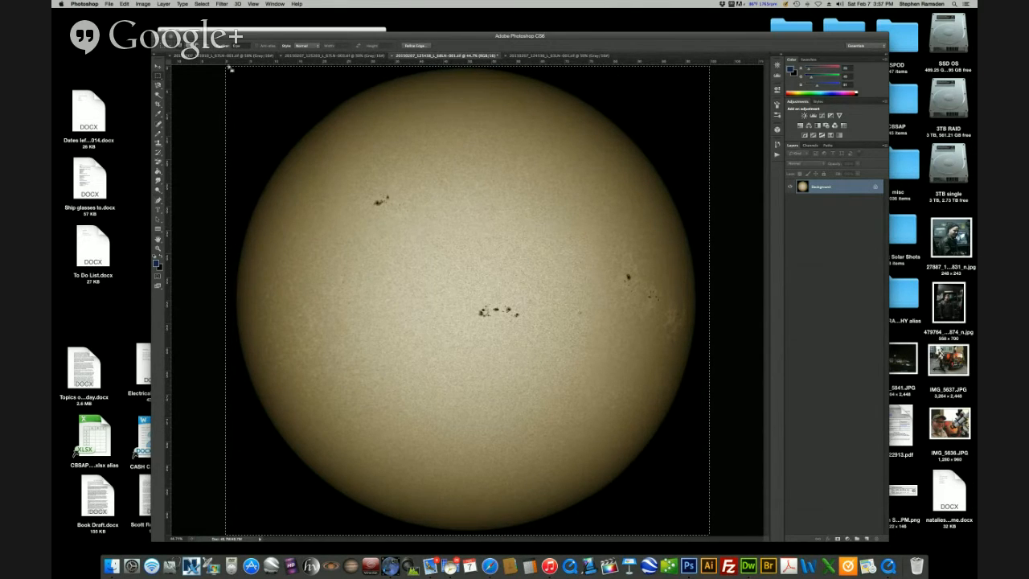
Compare the open quadrant images with the colorized mosaic and examine the mosaic's sunspot groups up close
left_click(542, 56)
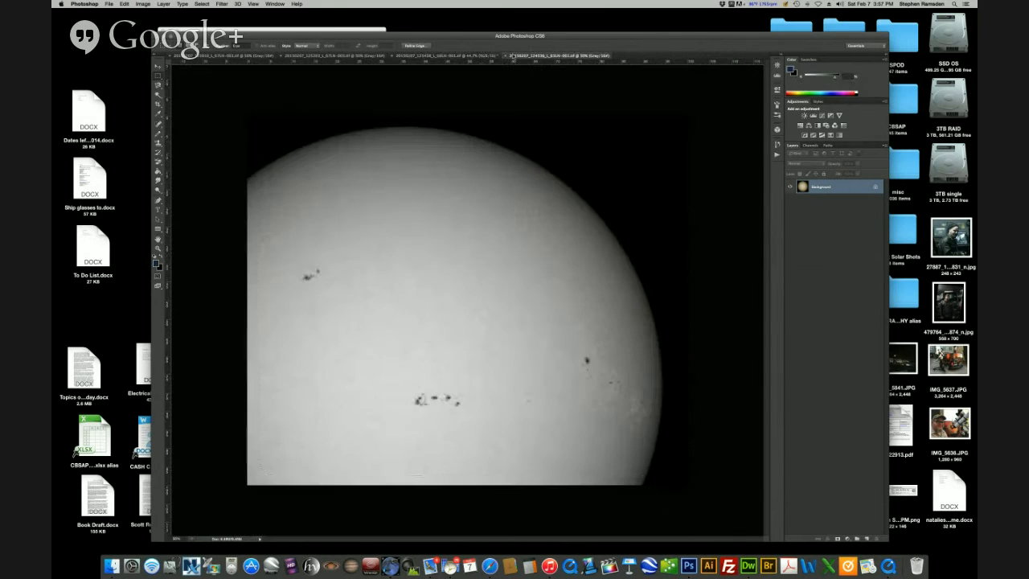
left_click(452, 55)
left_click(341, 55)
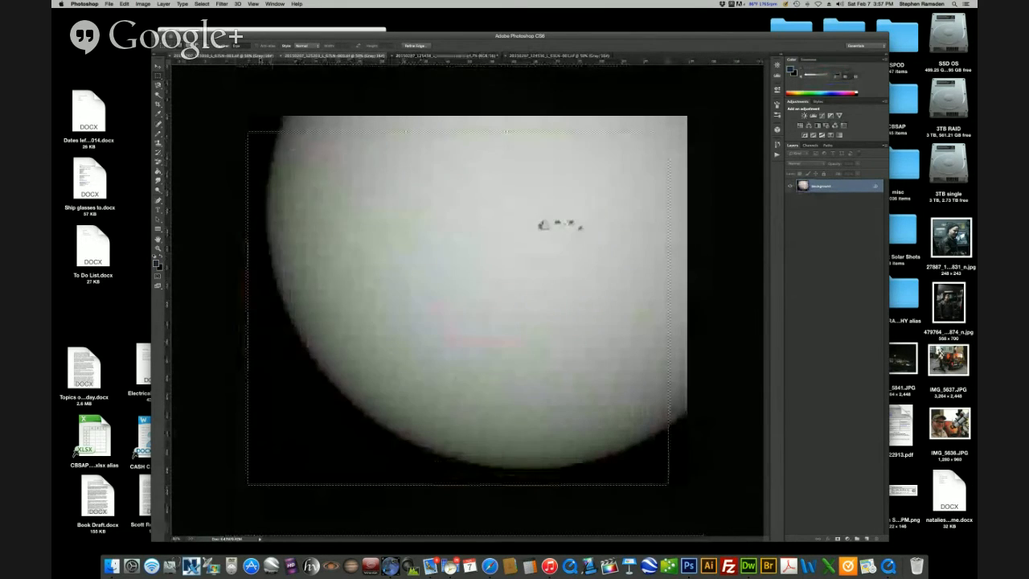
left_click(265, 55)
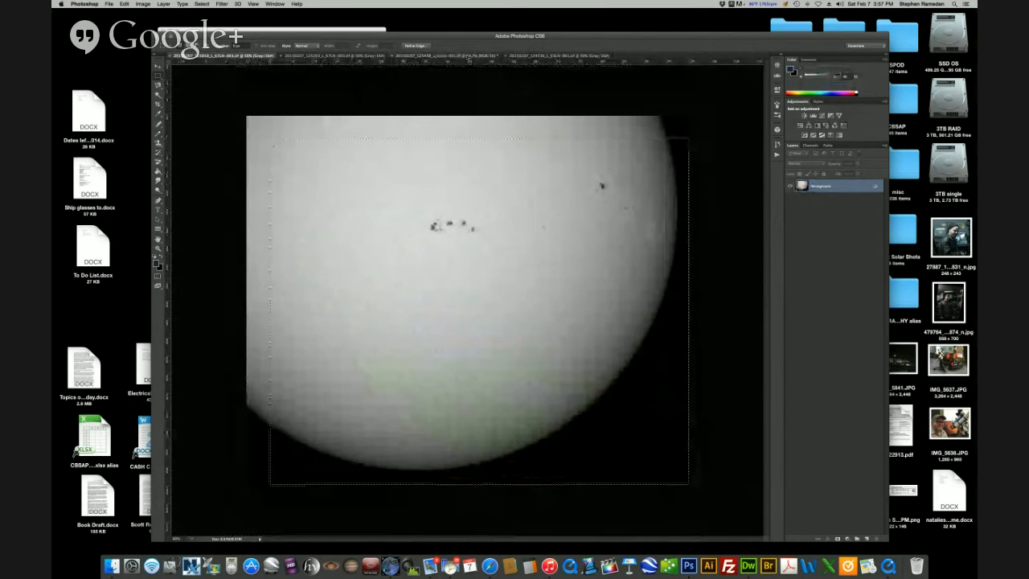
left_click(446, 55)
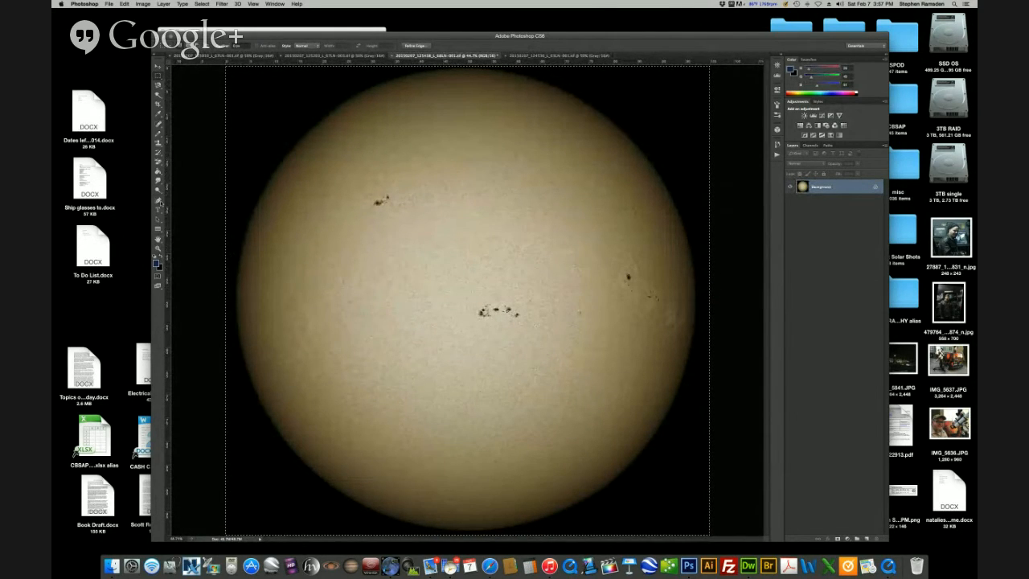
left_click(158, 249)
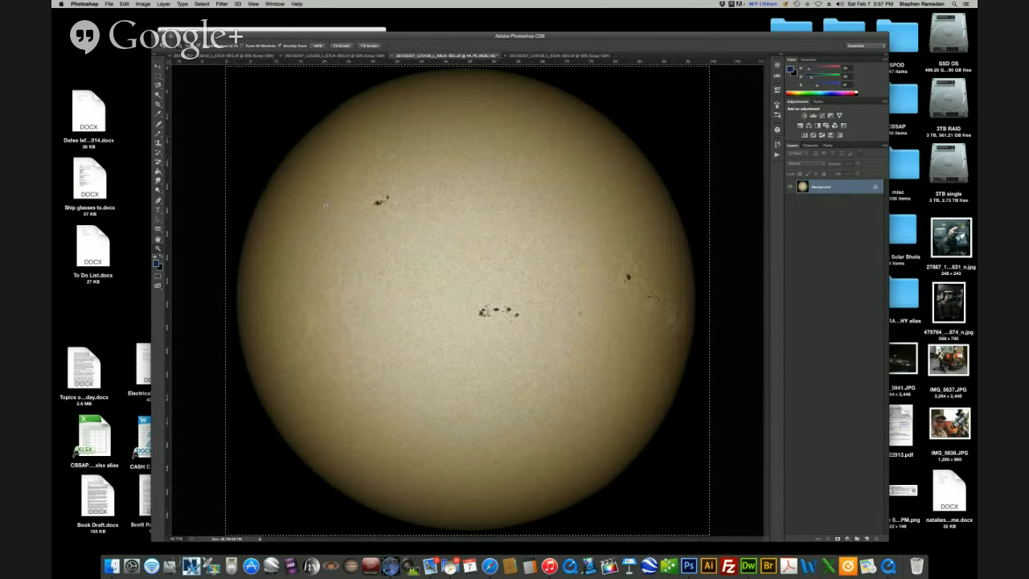
left_click_drag(390, 212, 407, 220)
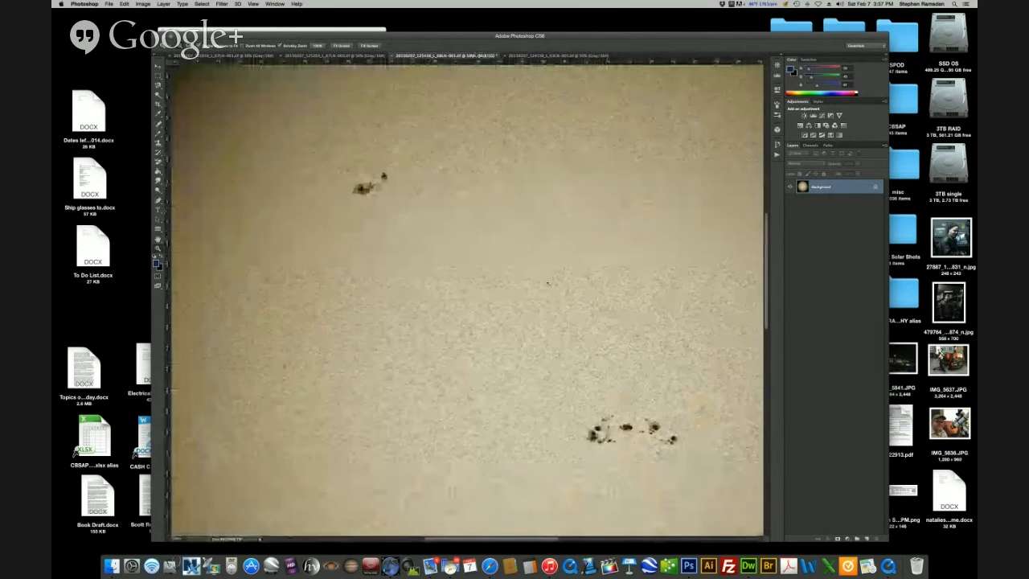
left_click(618, 442)
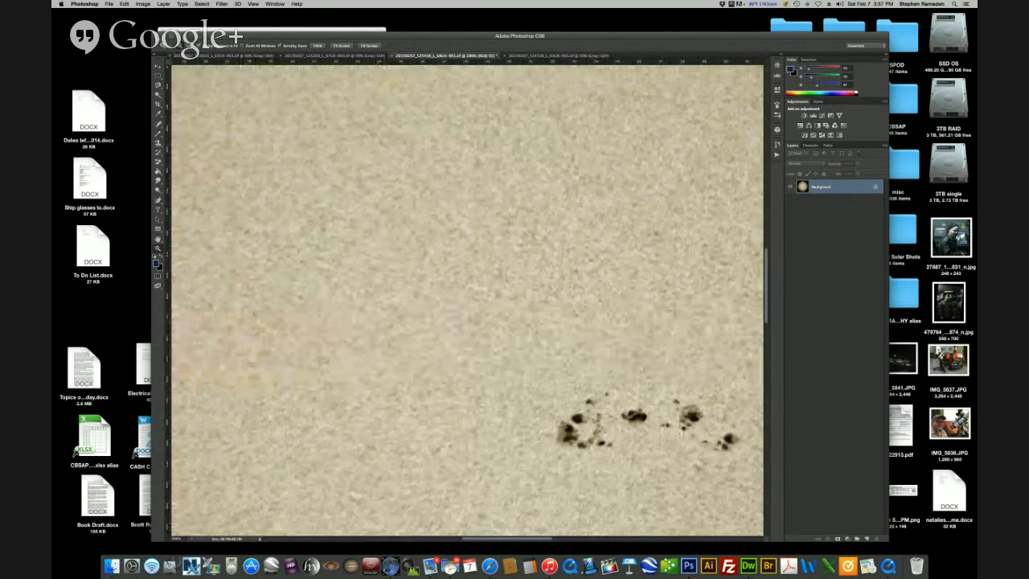
Close the open solar images and reposition the 2015 2 7 Driveway Solar on Google+ folder window on the desktop
key("super+w")
left_click(492, 179)
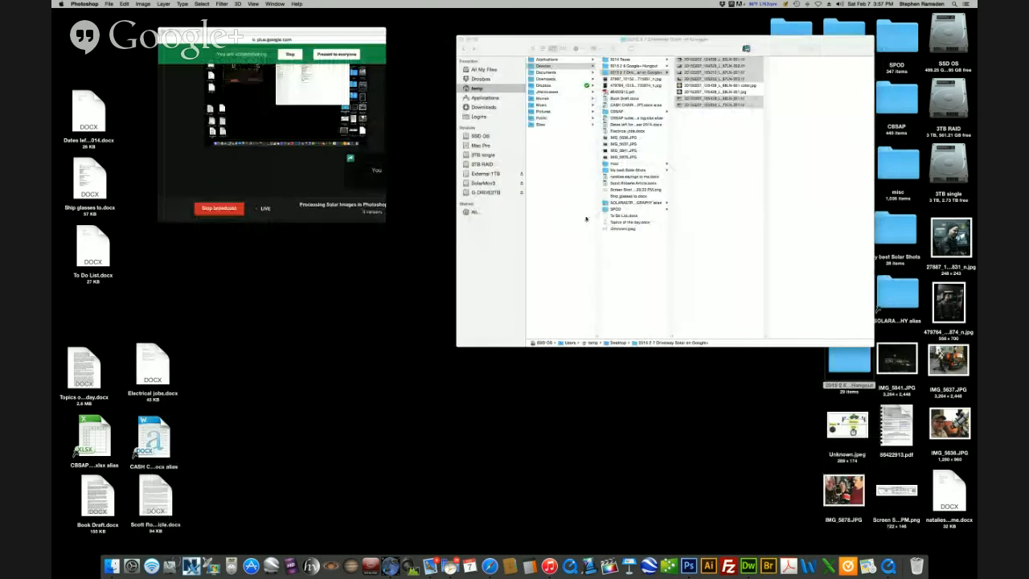
left_click_drag(556, 42, 443, 178)
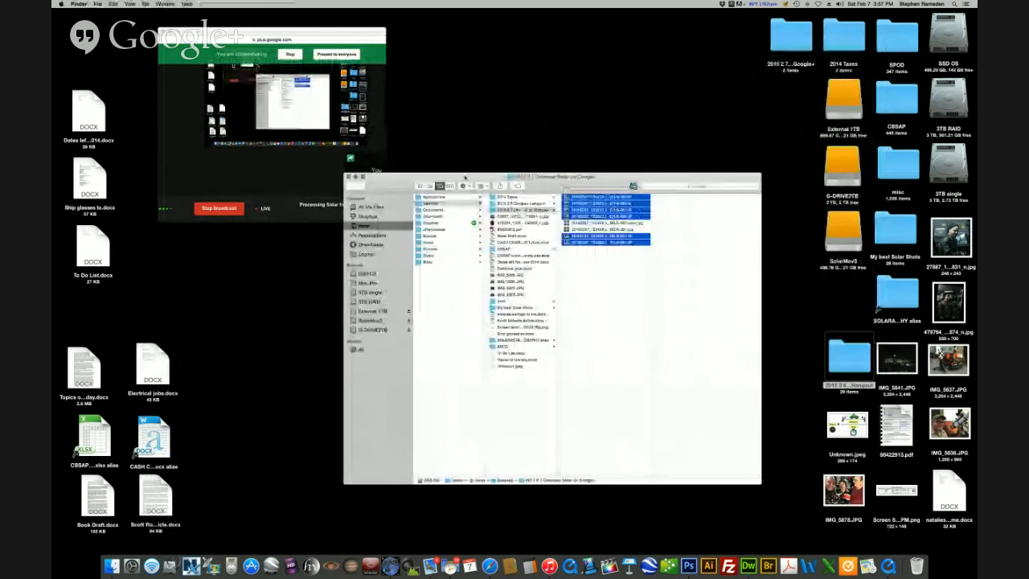
Remove the TIFF files from the 2015 2 7 Driveway Solar on Google+ folder, keeping only the two JPEGs
left_click(594, 270)
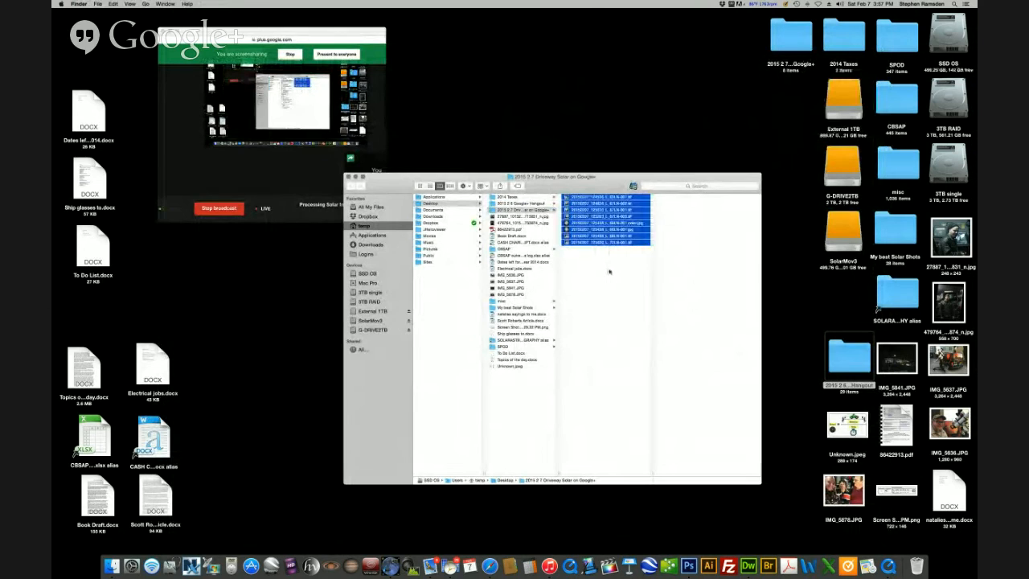
left_click(612, 266)
left_click_drag(615, 266, 620, 239)
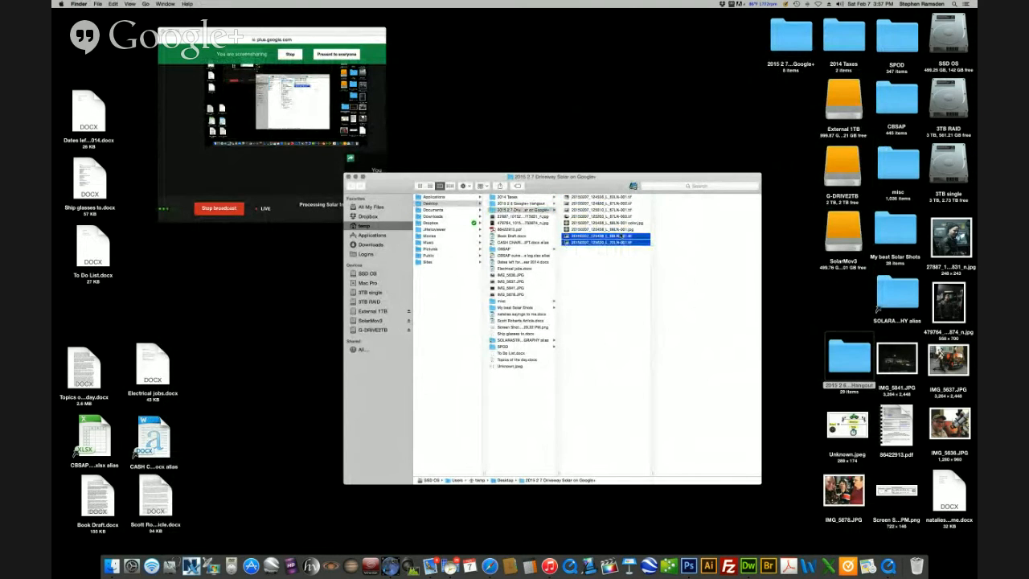
left_click_drag(621, 199, 896, 237)
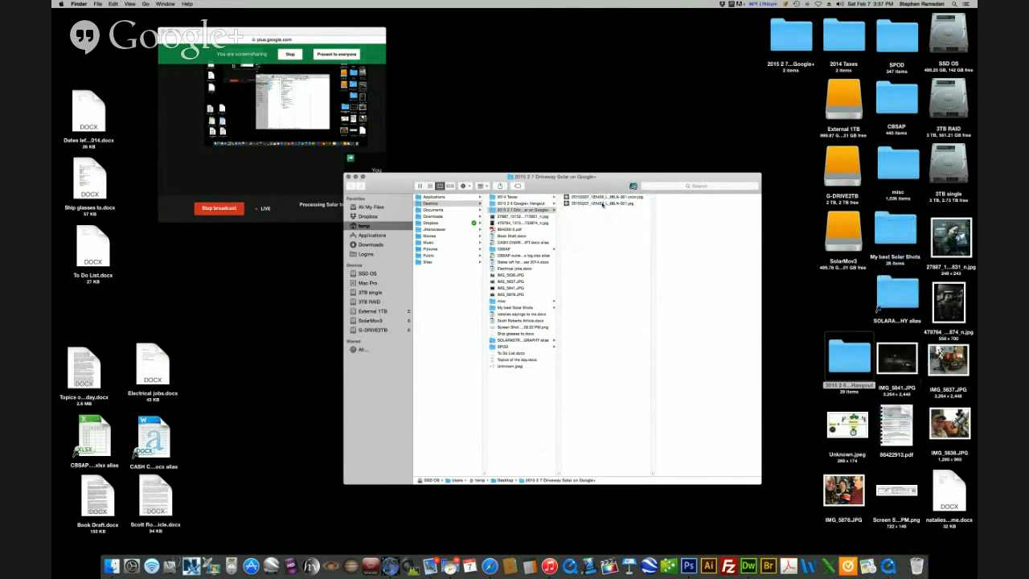
Open the SolarMov3 drive and select the six movies from 20150207_124536_L.mov through 20150207_125620_L.mov
double_click(844, 265)
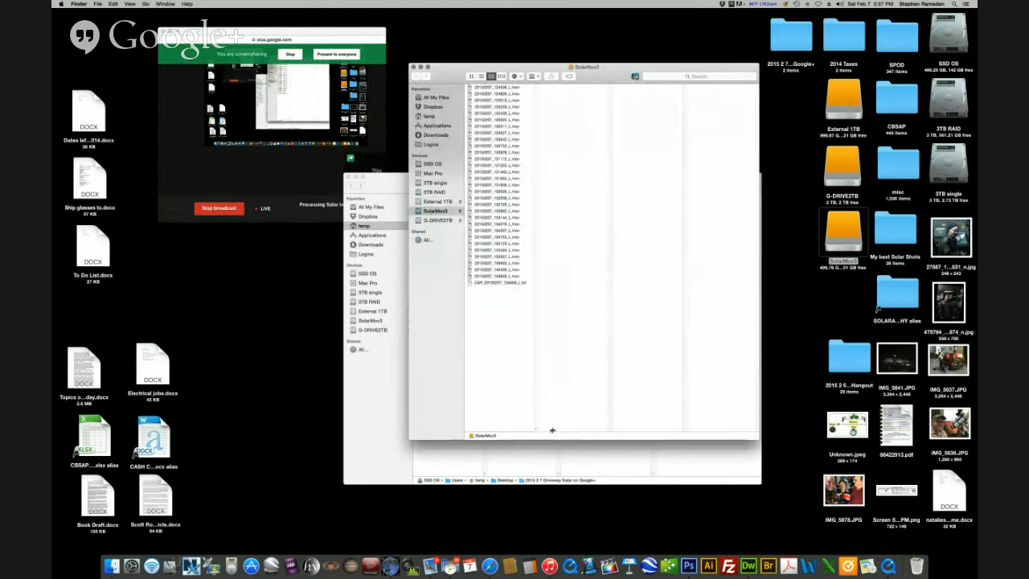
left_click(498, 119)
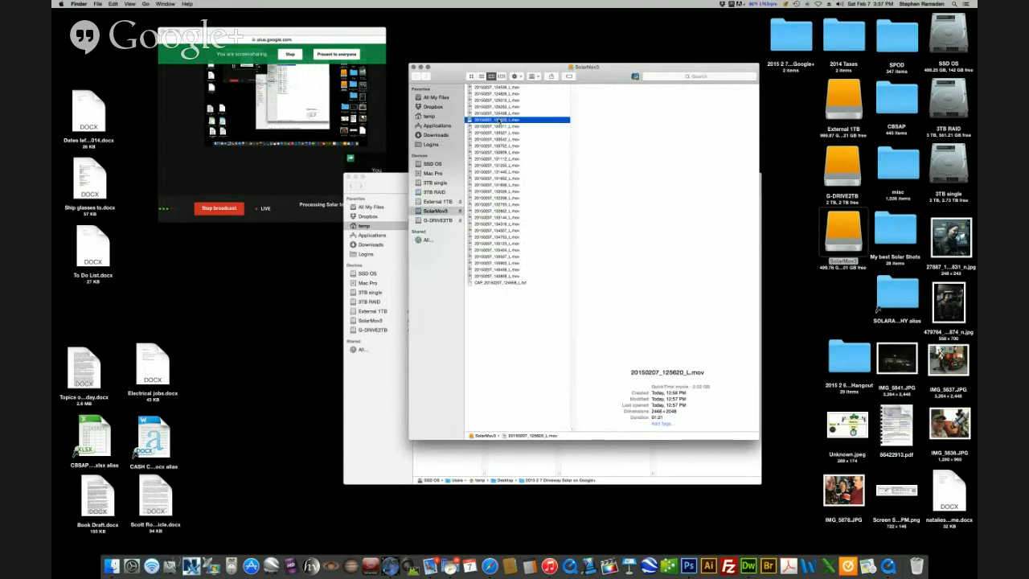
left_click(503, 86, "shift")
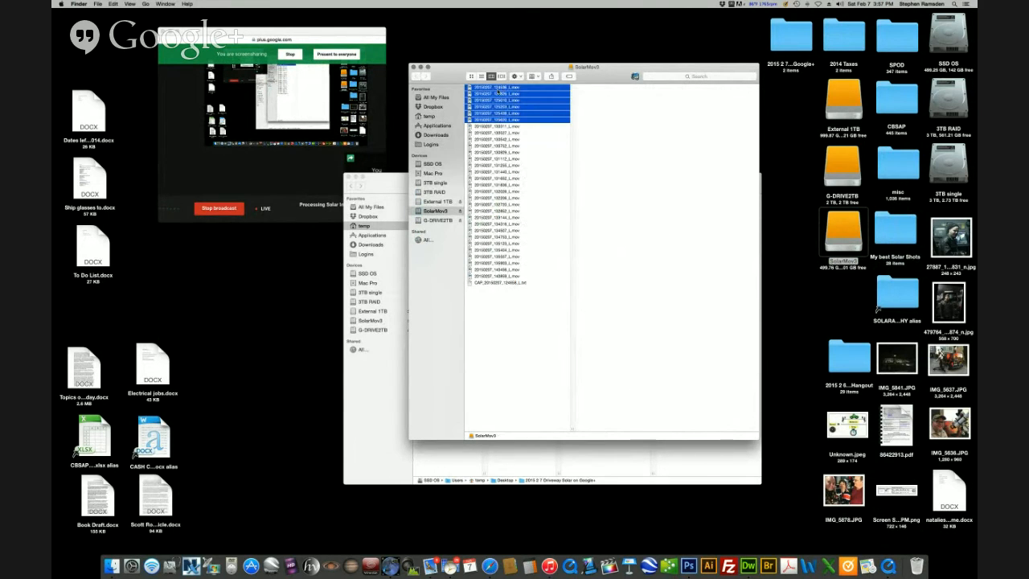
left_click(508, 360)
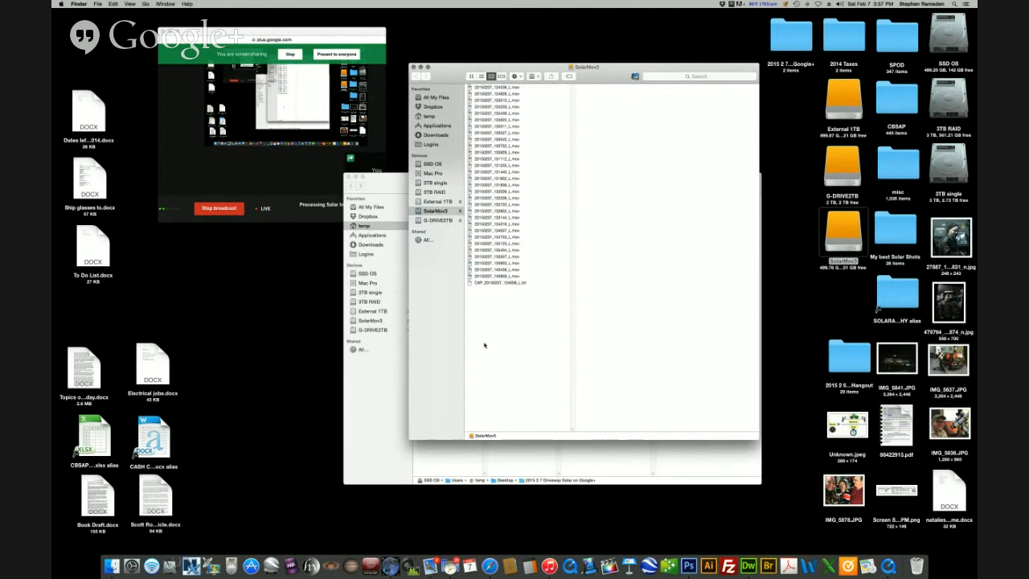
right_click(484, 345)
left_click(498, 349)
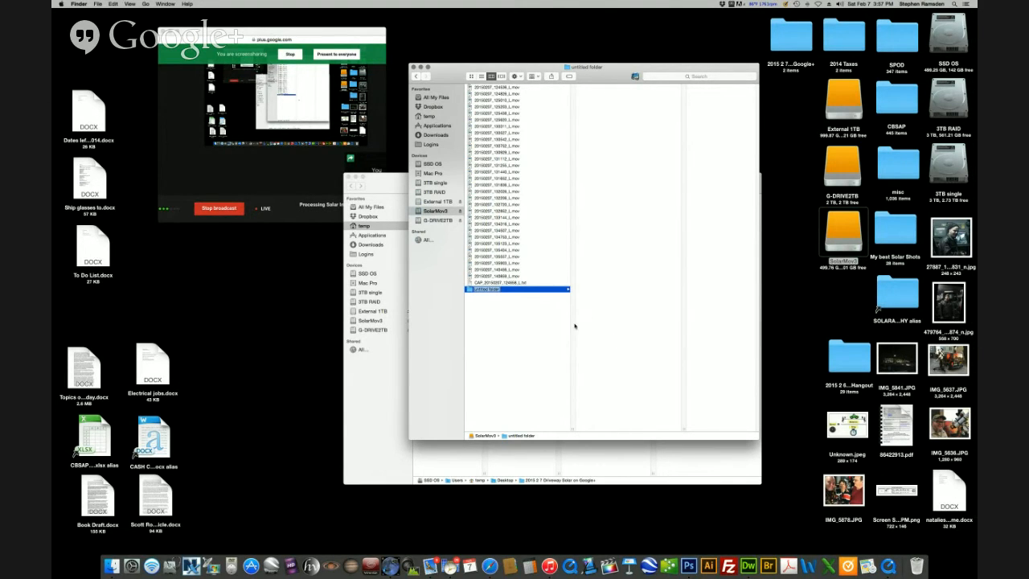
left_click(550, 333)
left_click_drag(470, 291, 918, 565)
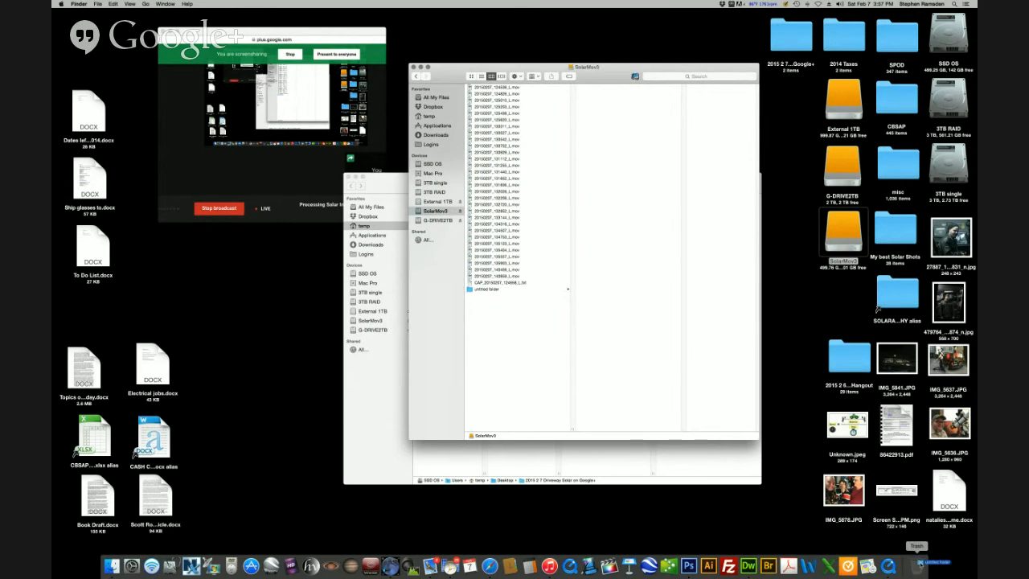
Move the first six movies on SolarMov3, from 20150207_124536_L.mov through 20150207_125620_L.mov, to the Trash and empty it
left_click(495, 87)
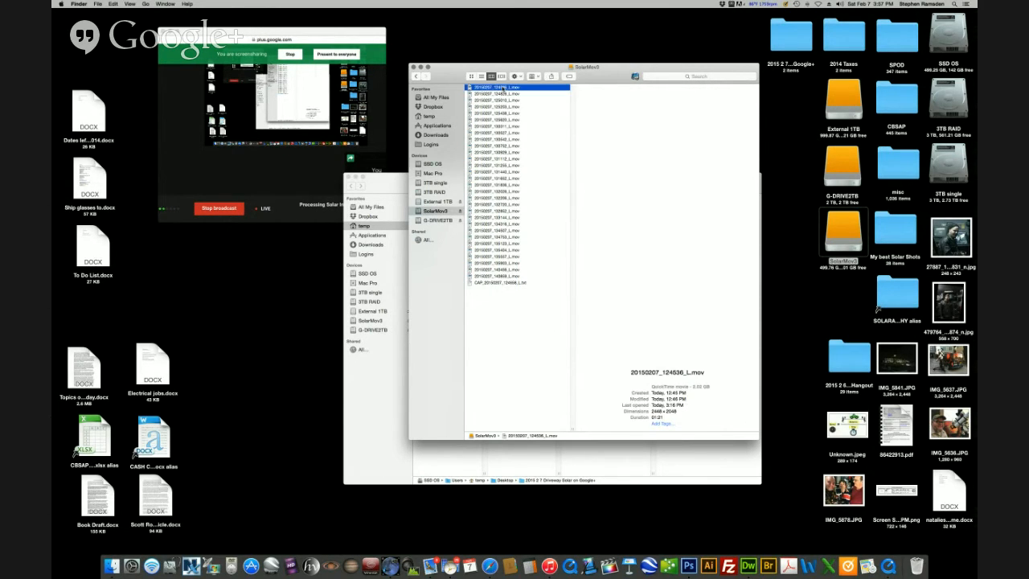
left_click(500, 119, "shift")
left_click_drag(500, 119, 918, 565)
right_click(917, 566)
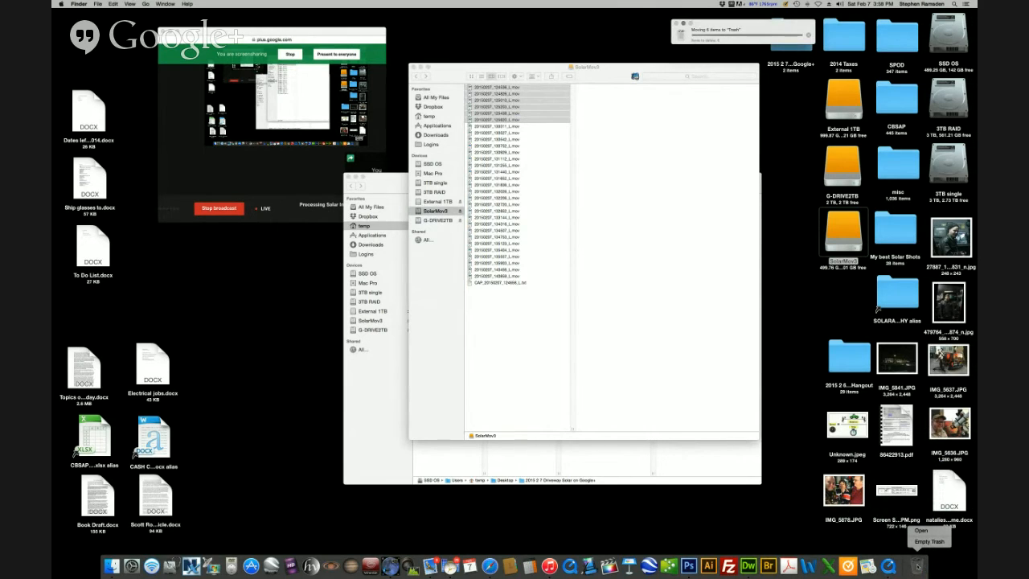
left_click(848, 539)
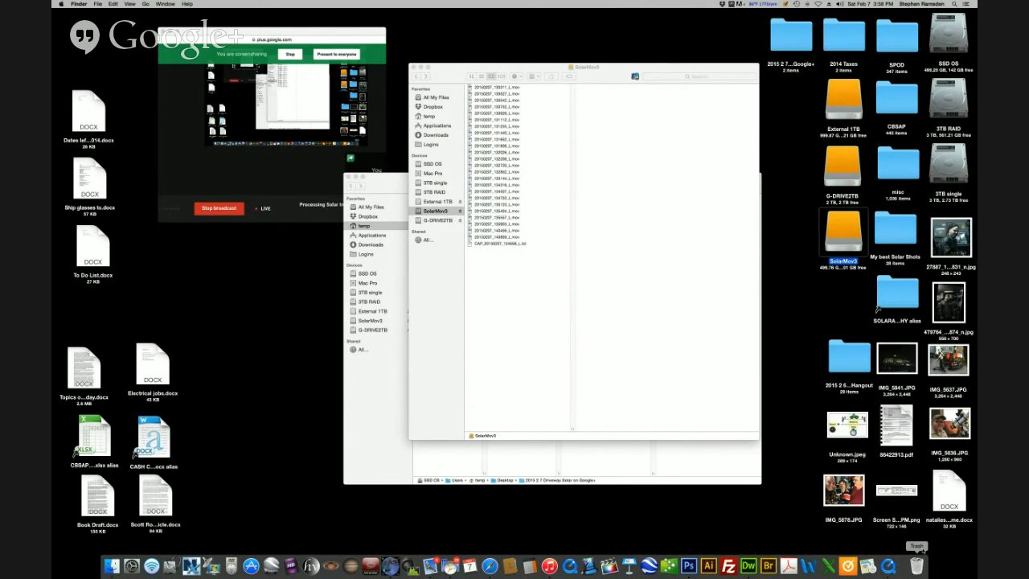
right_click(916, 564)
left_click(928, 543)
left_click(563, 175)
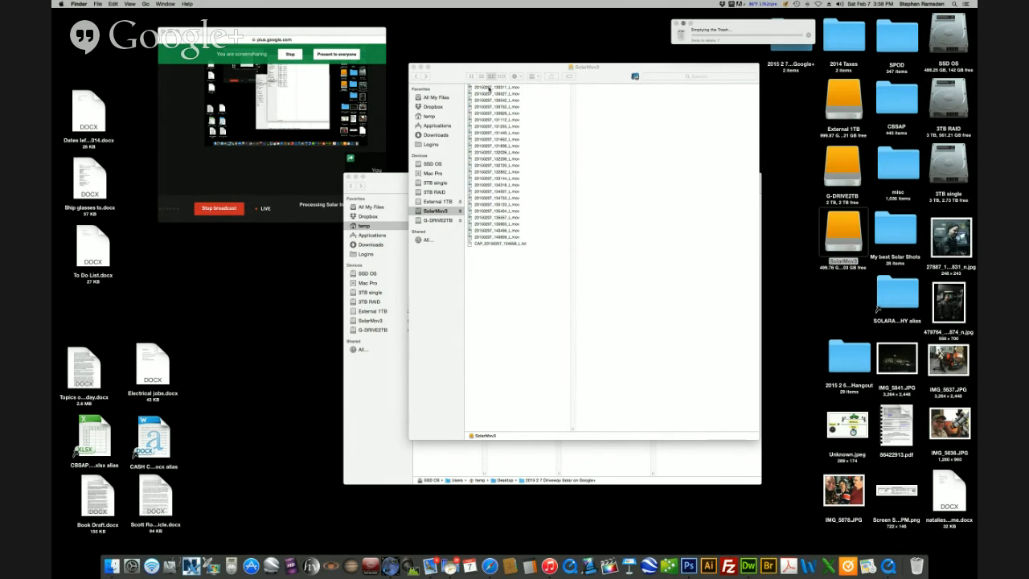
View the solar movie 20150207_130311_L.mov in QuickTime Player and close it
double_click(488, 89)
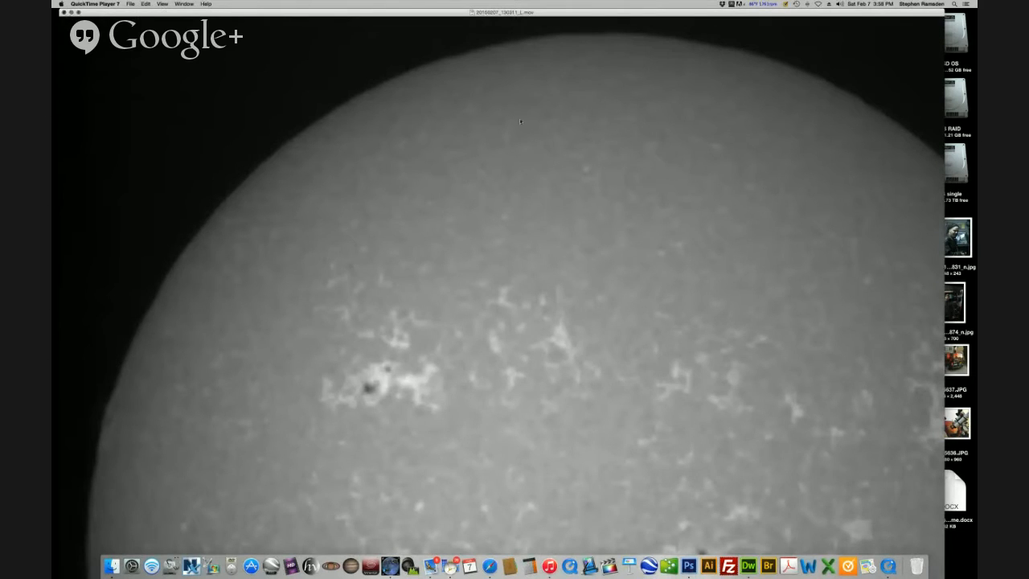
left_click(63, 13)
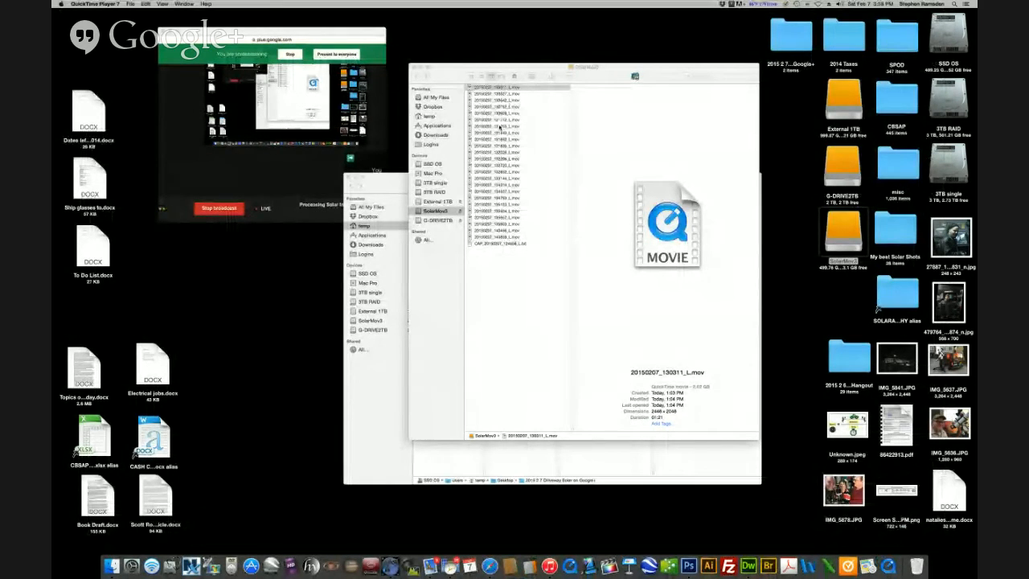
View the solar movies 20150207_131440_L.mov and 20150207_131652_L.mov in QuickTime Player, closing each one
left_click(482, 133)
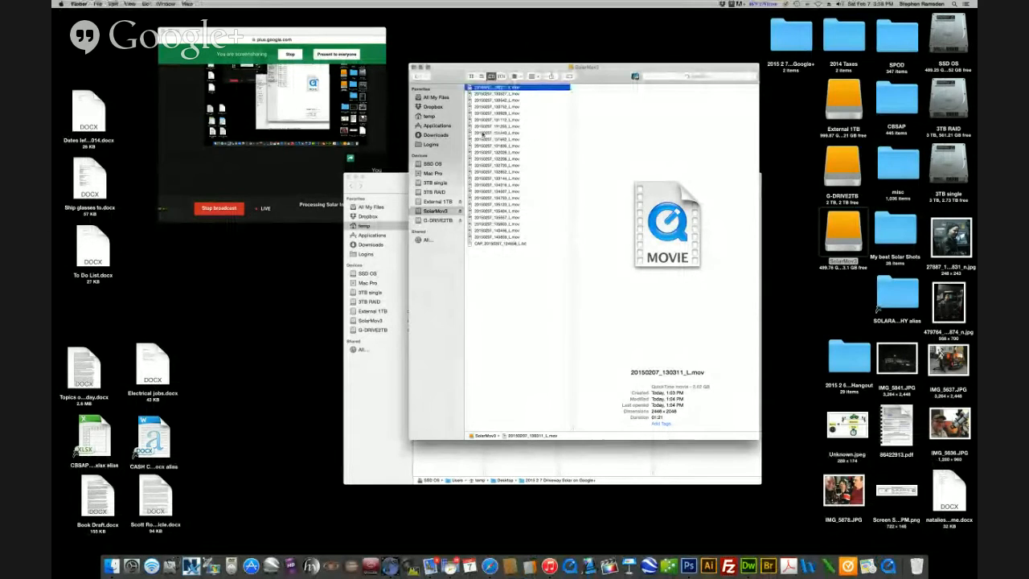
key("super+o")
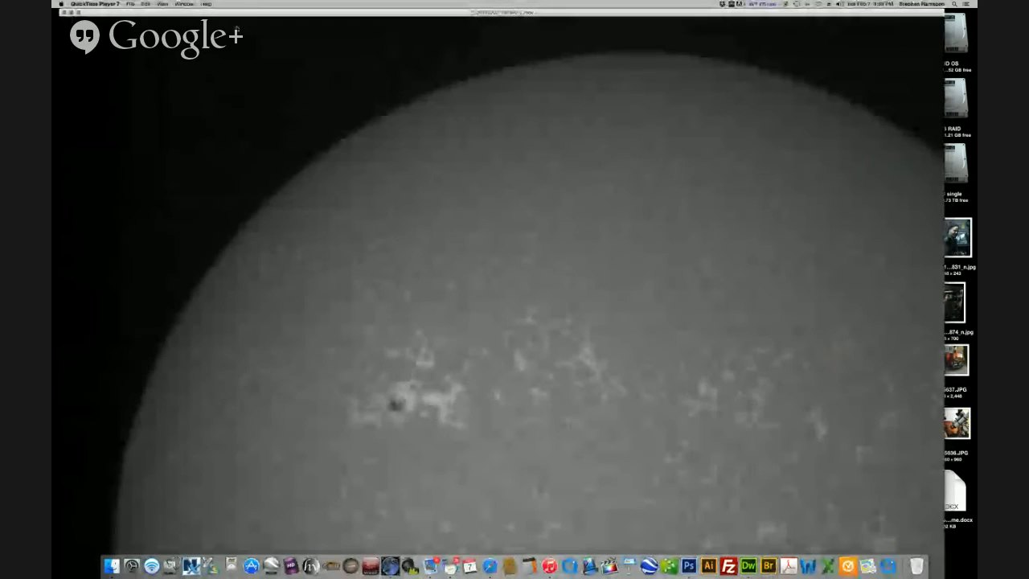
key("super+w")
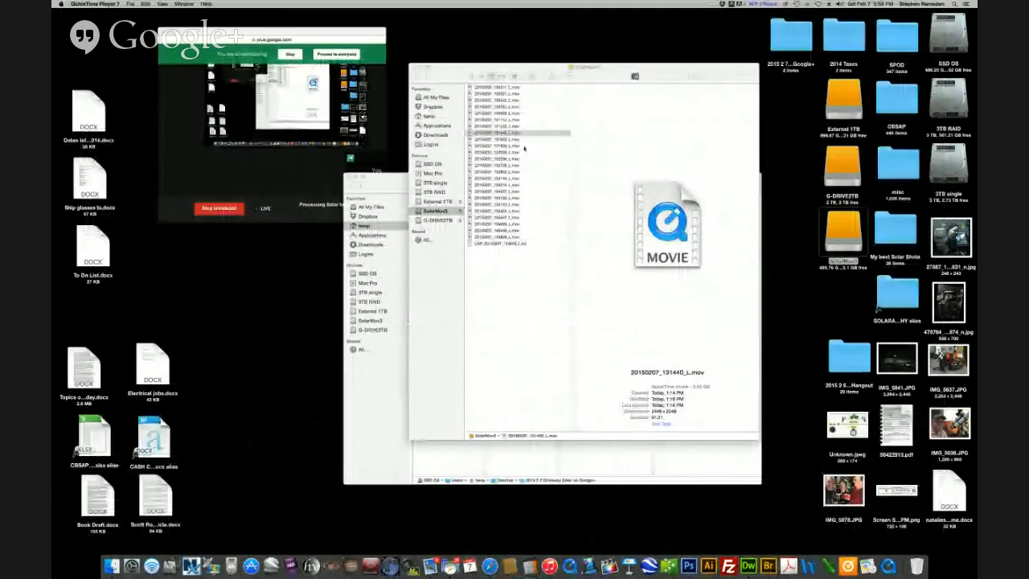
left_click(497, 141)
key("super+o")
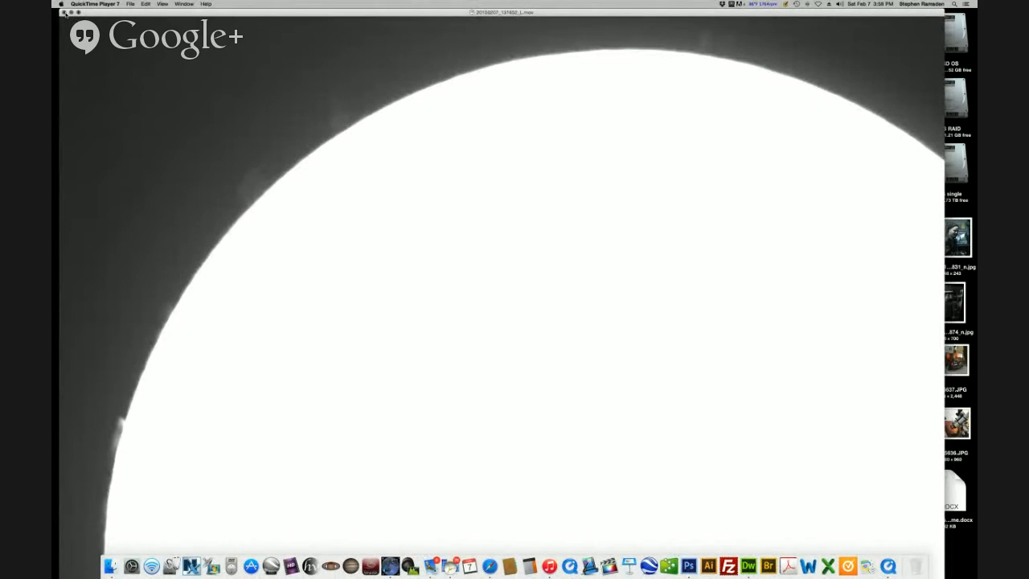
left_click(63, 12)
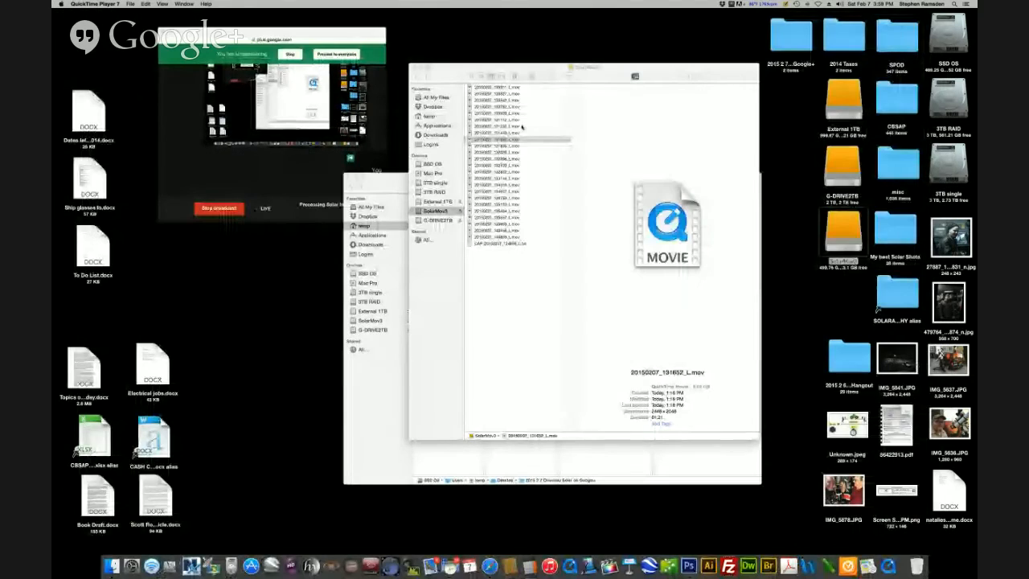
View further solar movies down the list, up to 20150207_132720_L.mov, and close each one
double_click(677, 152)
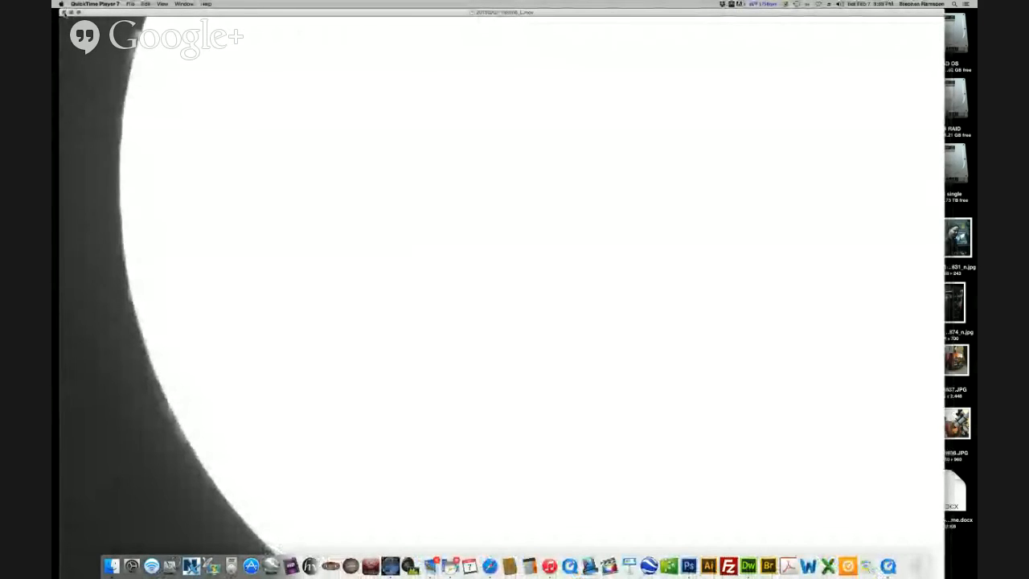
key("super+w")
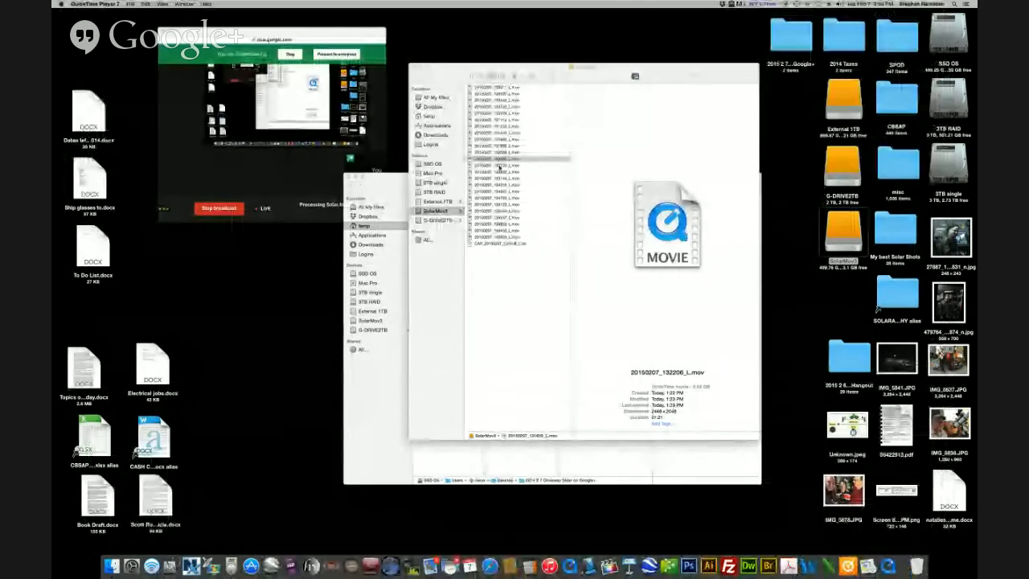
double_click(666, 225)
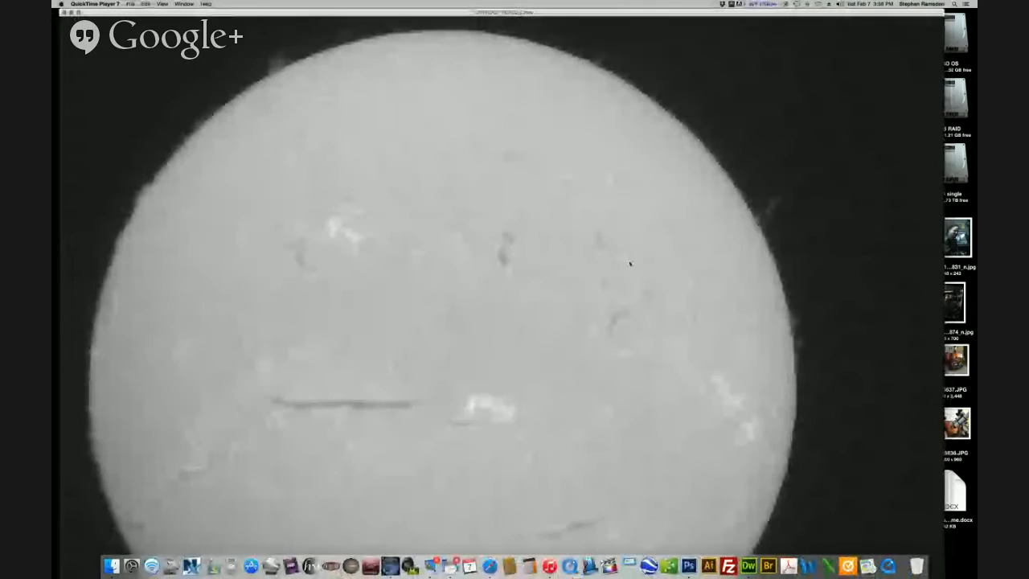
left_click(64, 12)
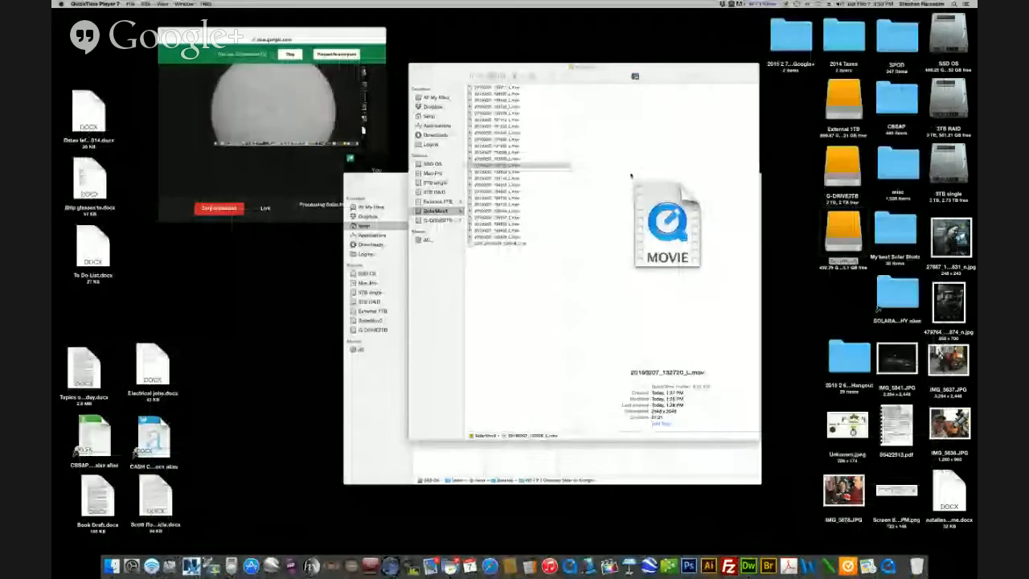
Select the twelve movies from 20150207_130311_L.mov through 20150207_132206_L.mov on the SolarMov3 drive
left_click(502, 165)
left_click(507, 158)
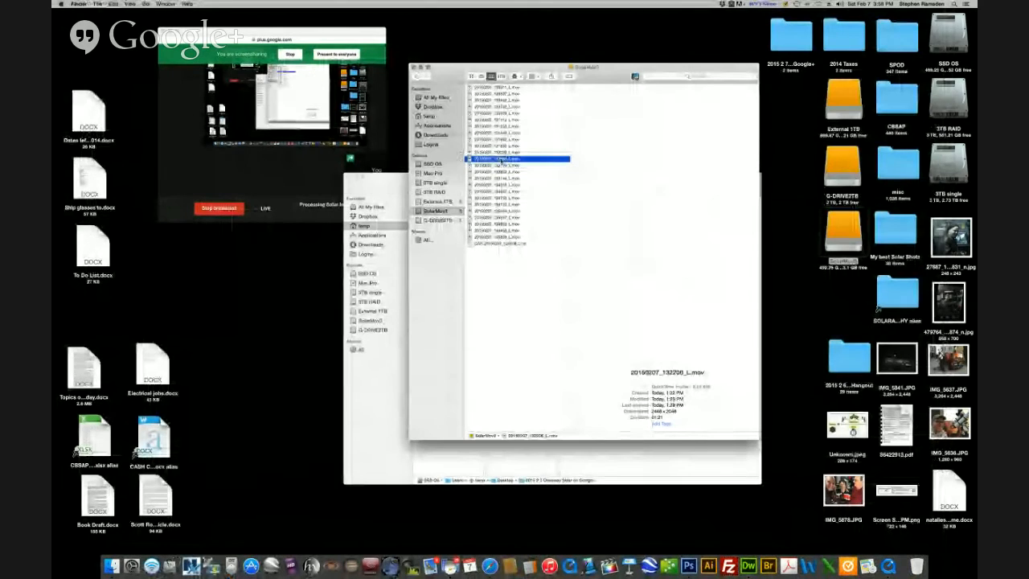
left_click(490, 87, "shift")
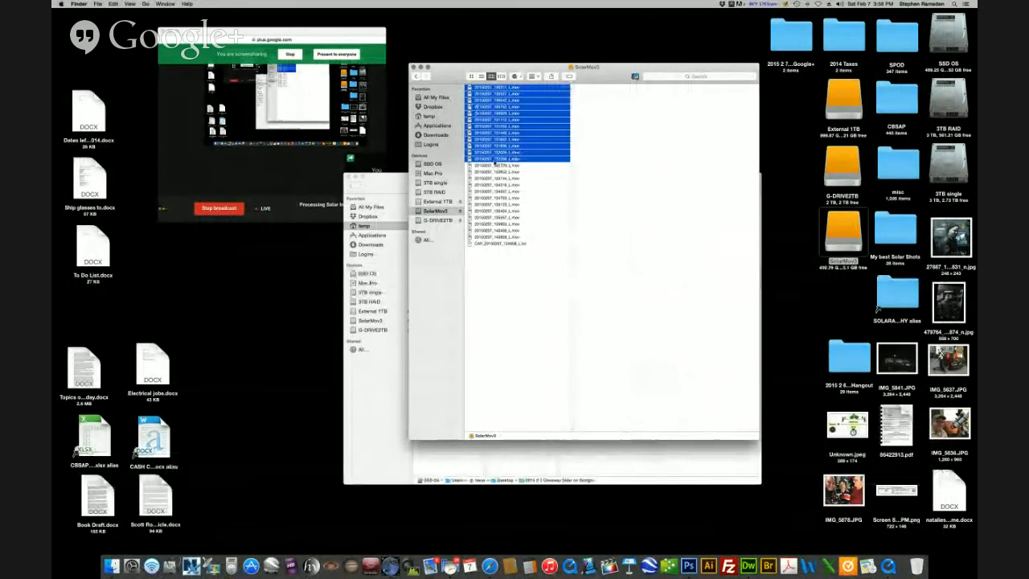
Switch to Astro IIDC and choose the movies 20150207_130311_L.mov through 20150207_132206_L.mov to stack and align
left_click(391, 565)
left_click(143, 4)
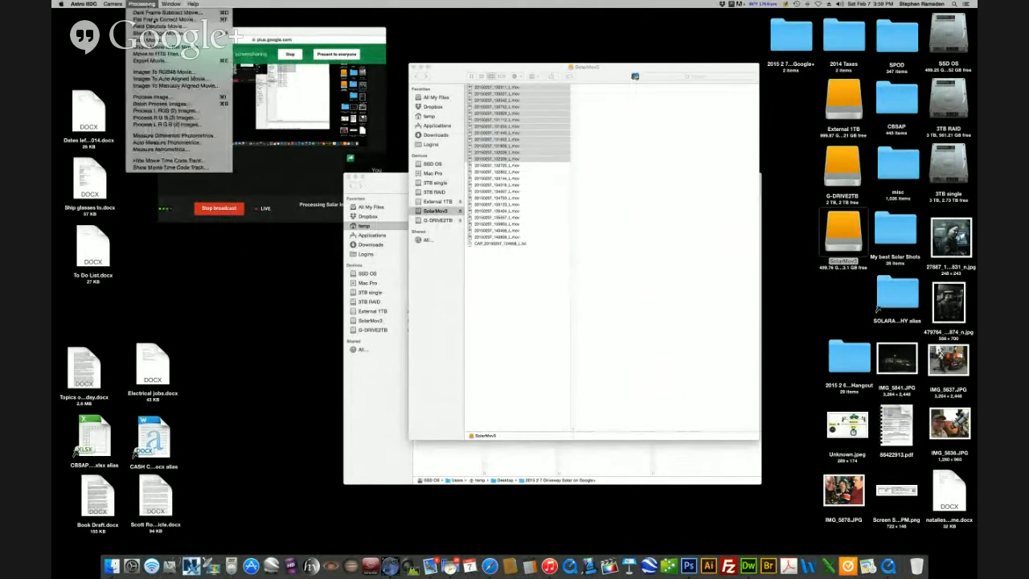
left_click(177, 44)
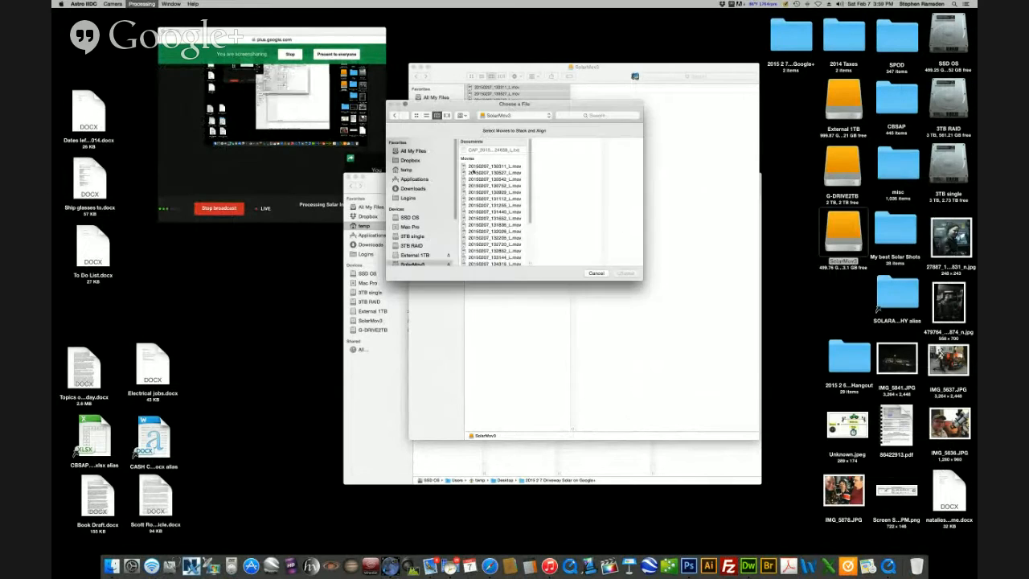
double_click(530, 264)
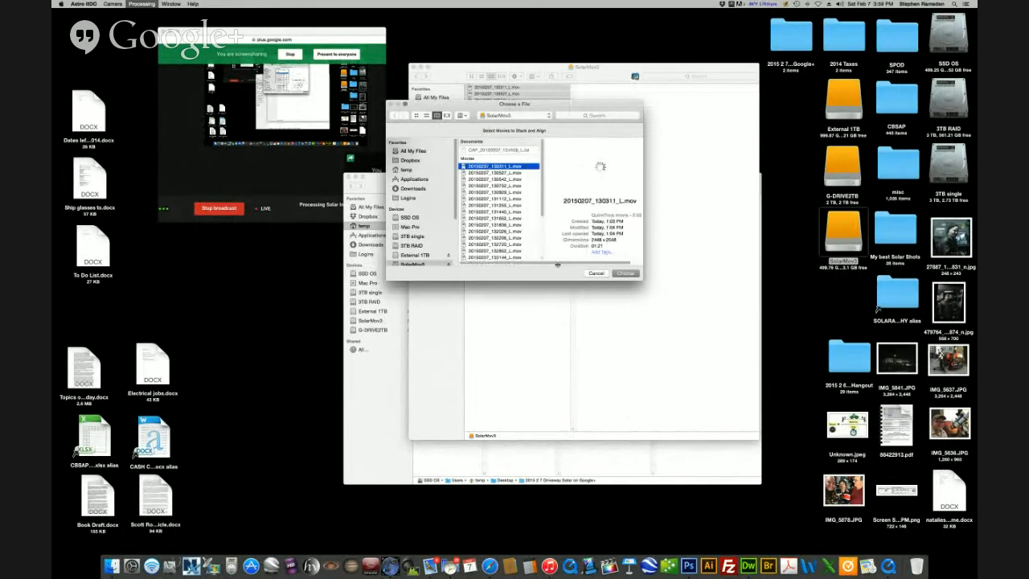
left_click_drag(566, 105, 788, 131)
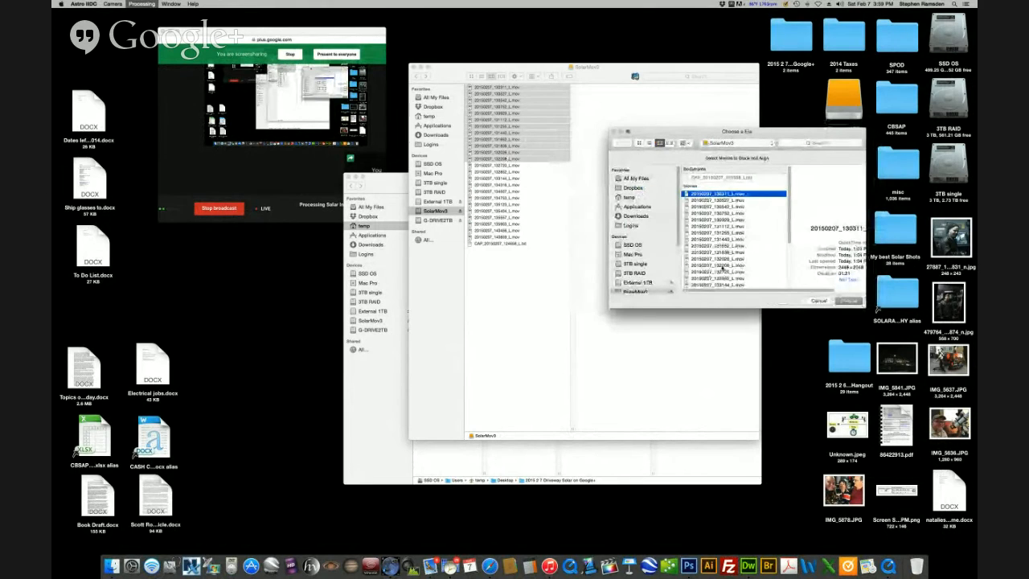
left_click(727, 265, "shift")
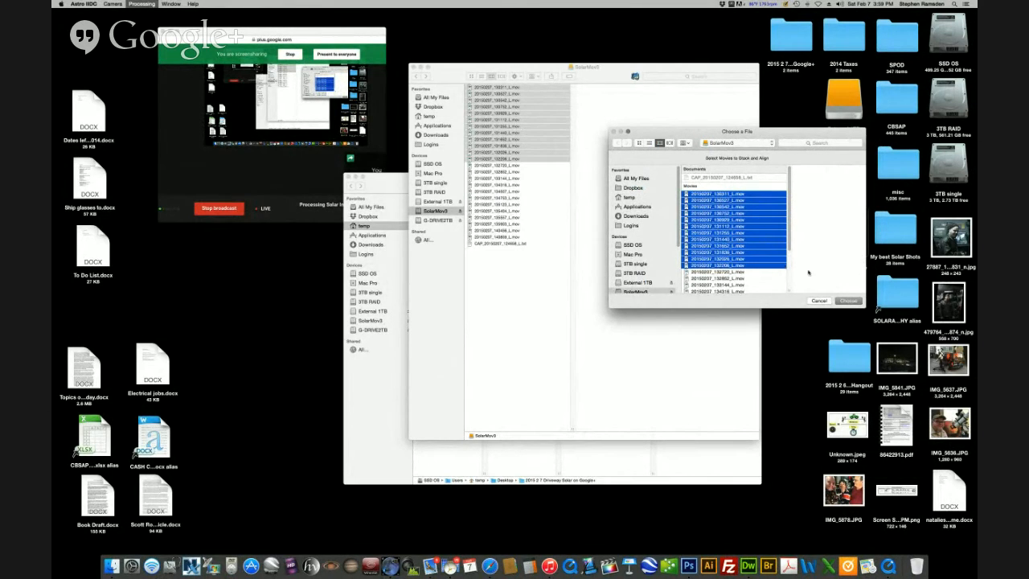
left_click(849, 302)
Choose the Desktop folder 2015 2 7 Driveway Solar on Google+ for the stacked frames and start stacking with the current options
left_click(479, 144)
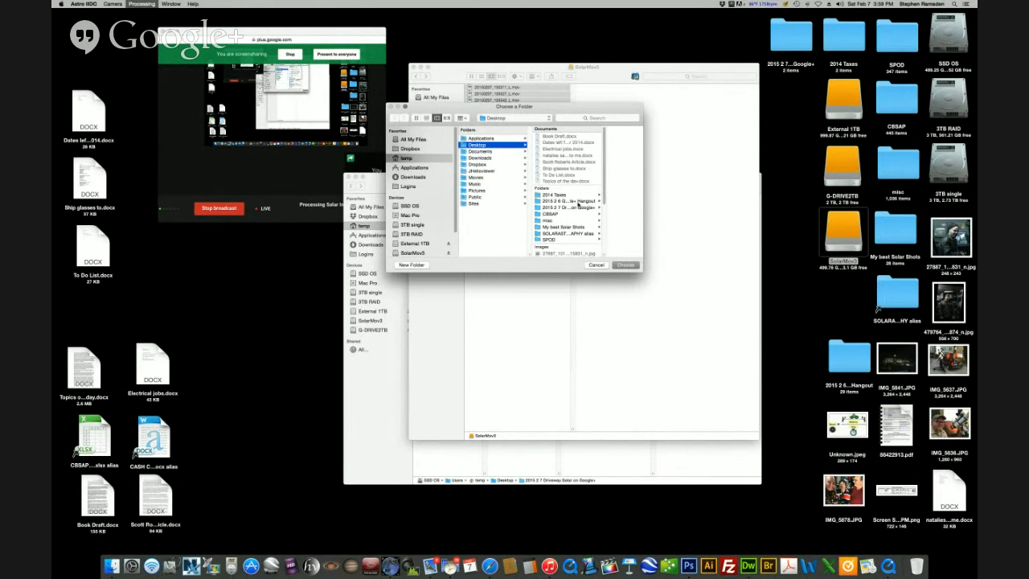
left_click(572, 208)
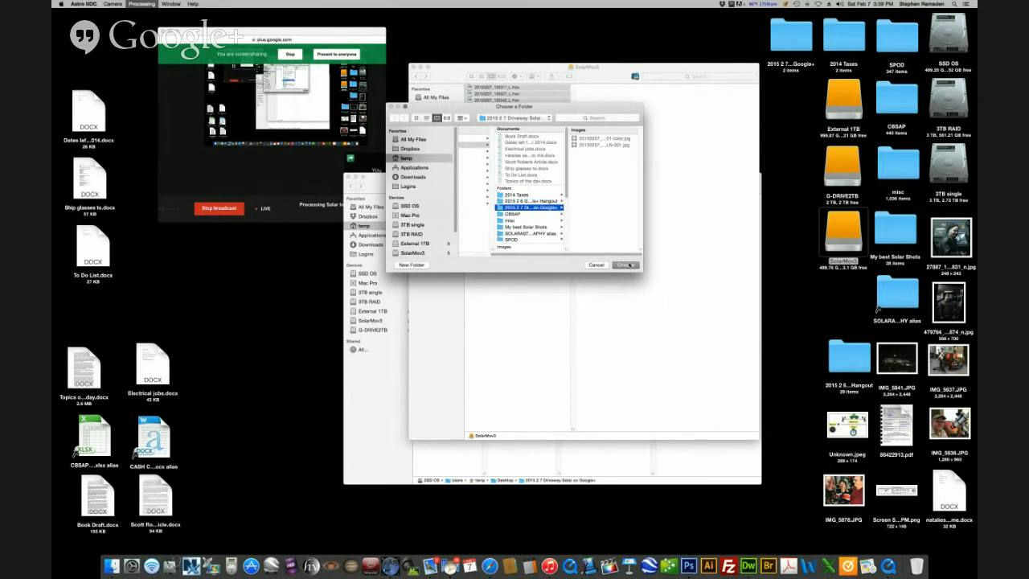
left_click(626, 264)
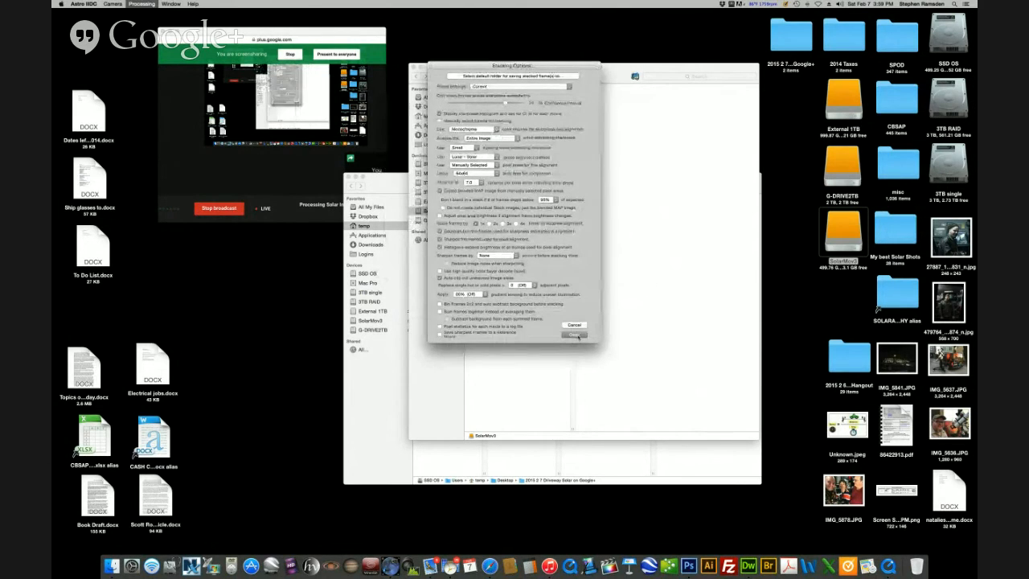
left_click(576, 334)
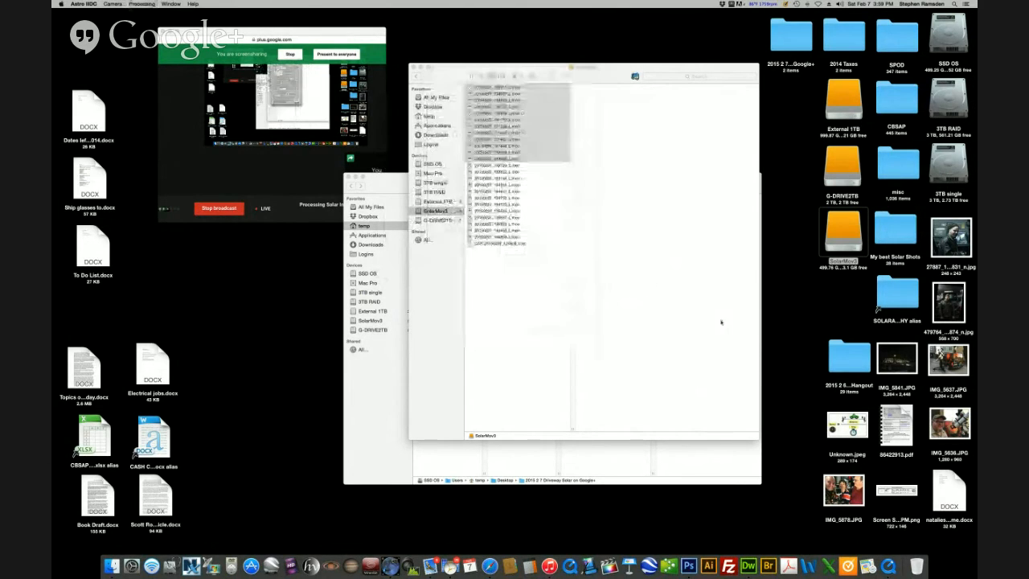
Close the SolarMov3 and Driveway Solar Finder windows
left_click(447, 67)
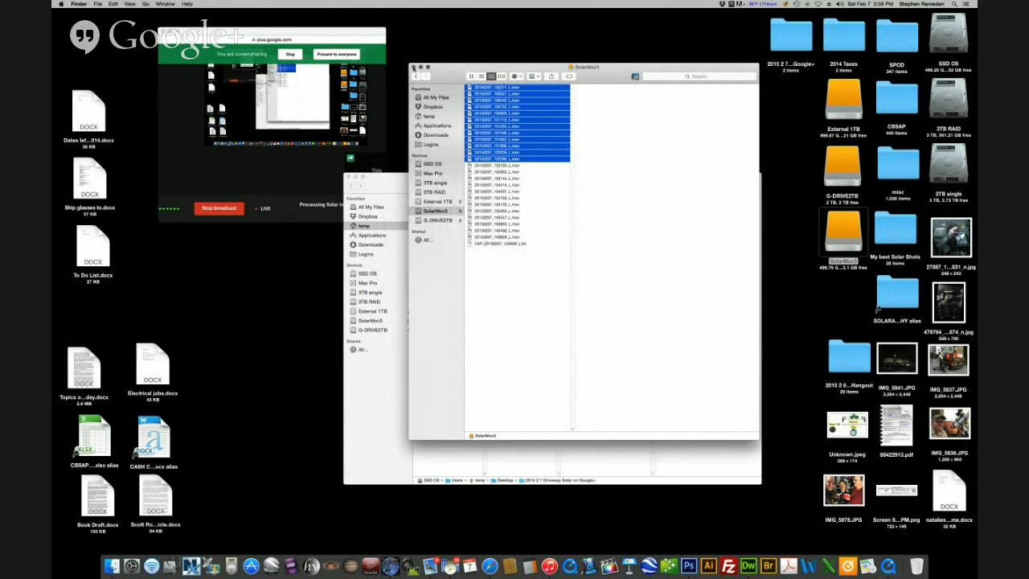
left_click(412, 67)
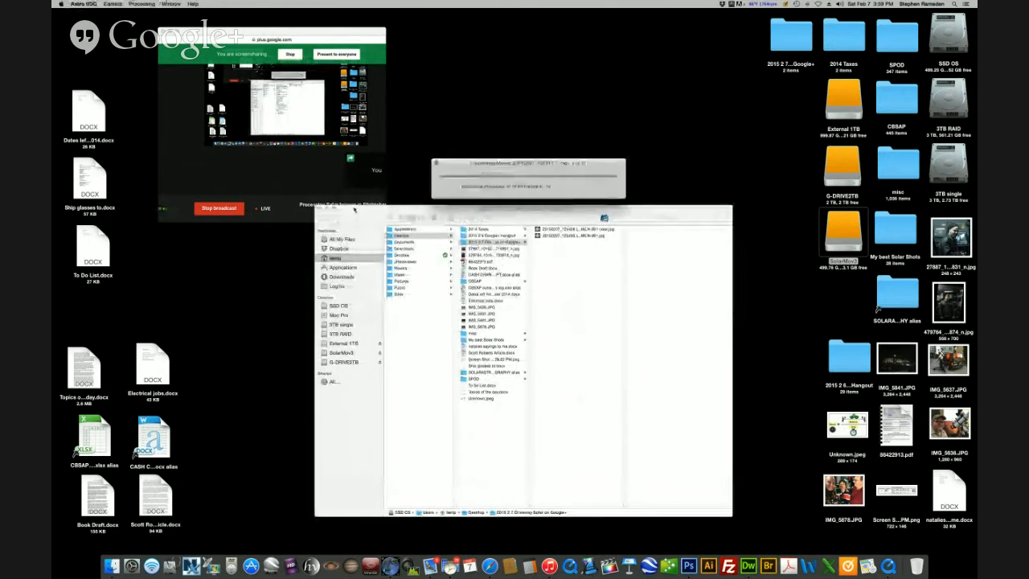
left_click(322, 216)
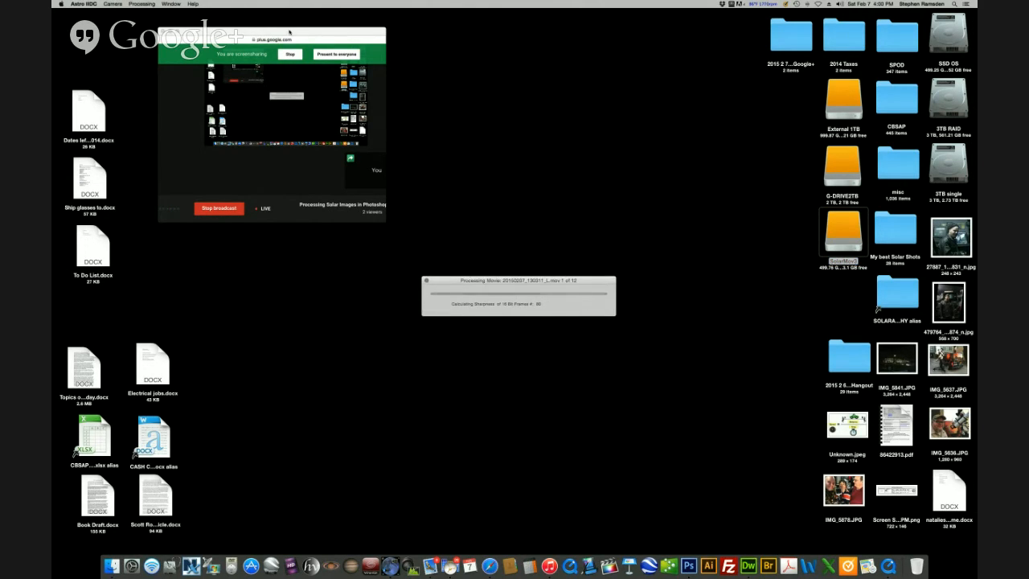
Shrink the Google+ Hangout window and toggle the Hangout microphone
left_click_drag(382, 190, 328, 160)
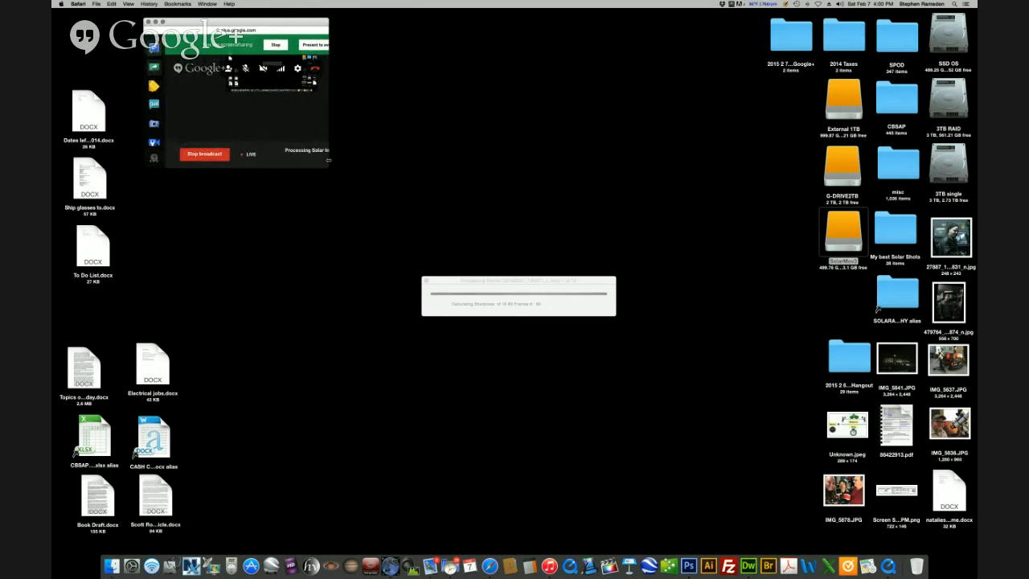
left_click(528, 450)
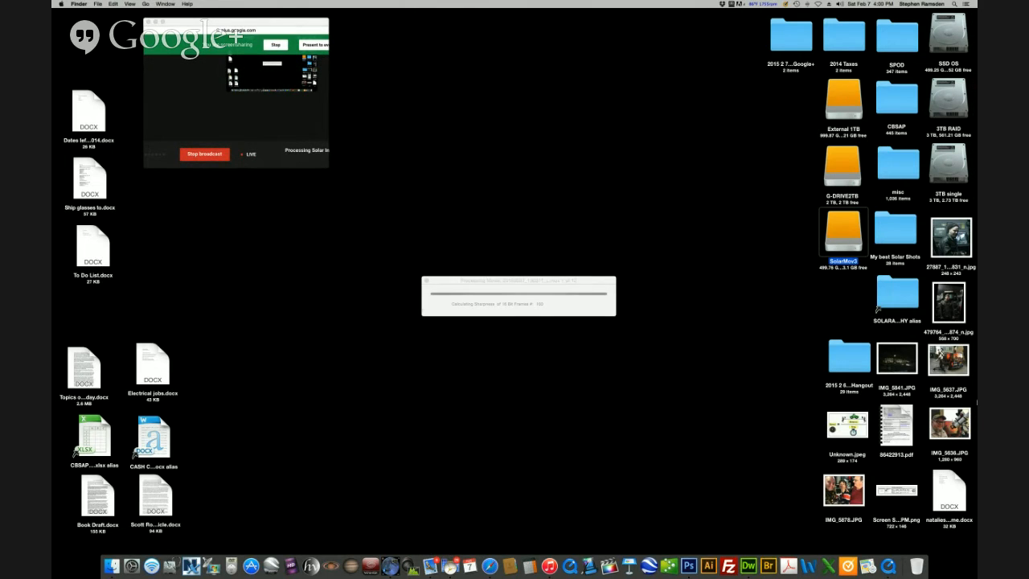
left_click(263, 114)
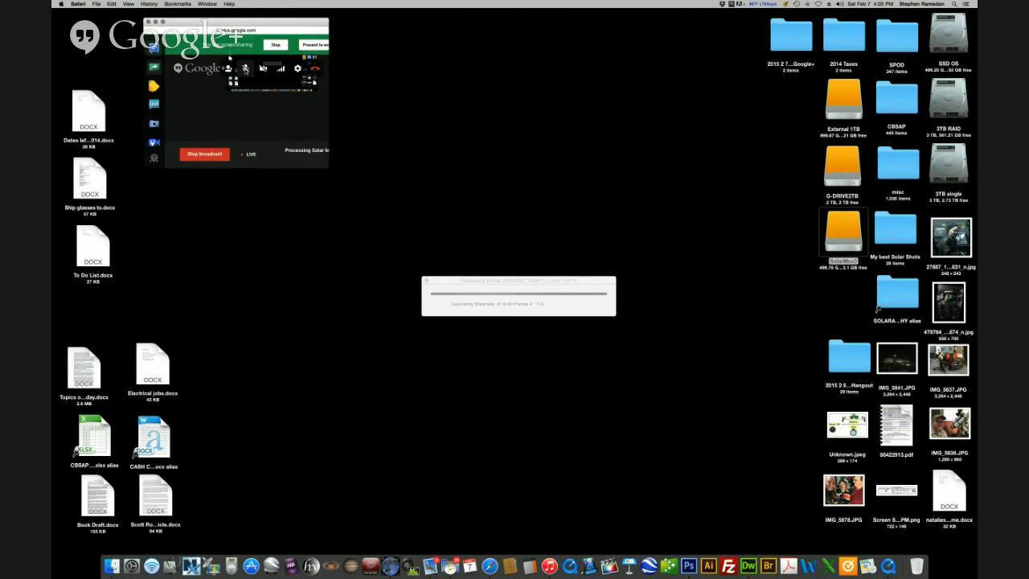
left_click(245, 69)
Switch to Mail, view the Groupon message at the top of the Inbox, and close the mail window
key("super+Tab")
left_click(430, 566)
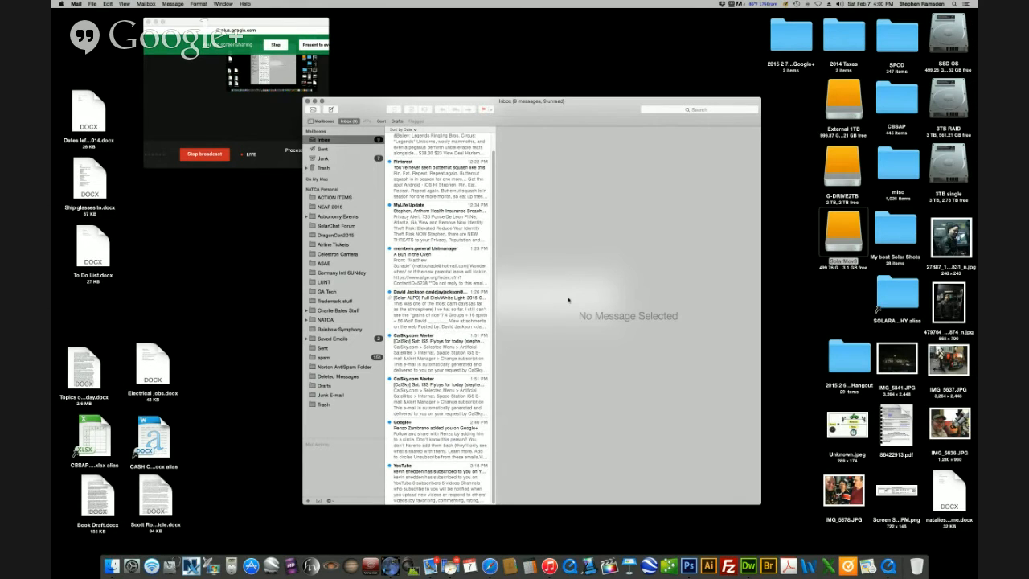
left_click_drag(595, 101, 634, 112)
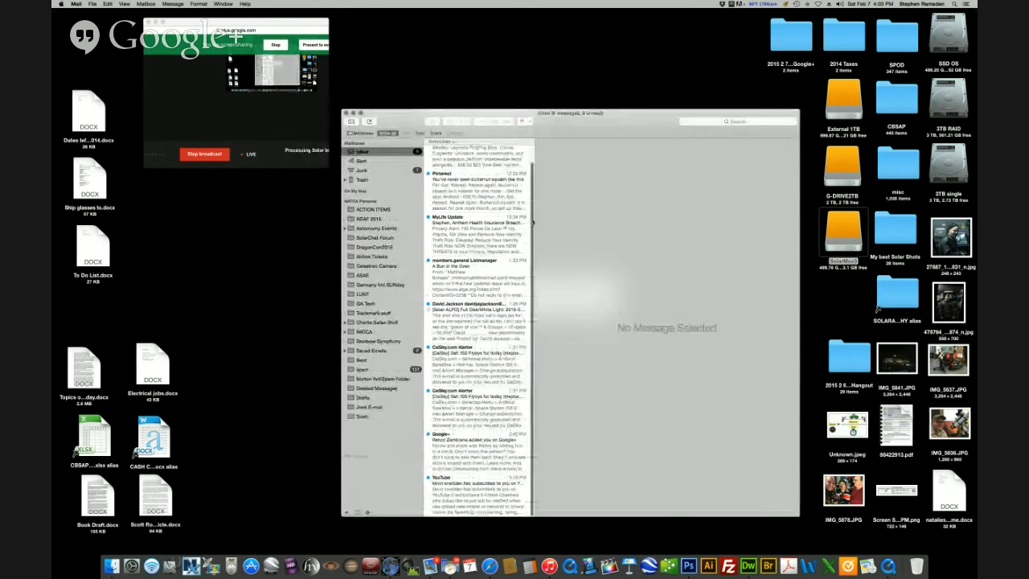
scroll(478, 167, "up", 2)
left_click(479, 167)
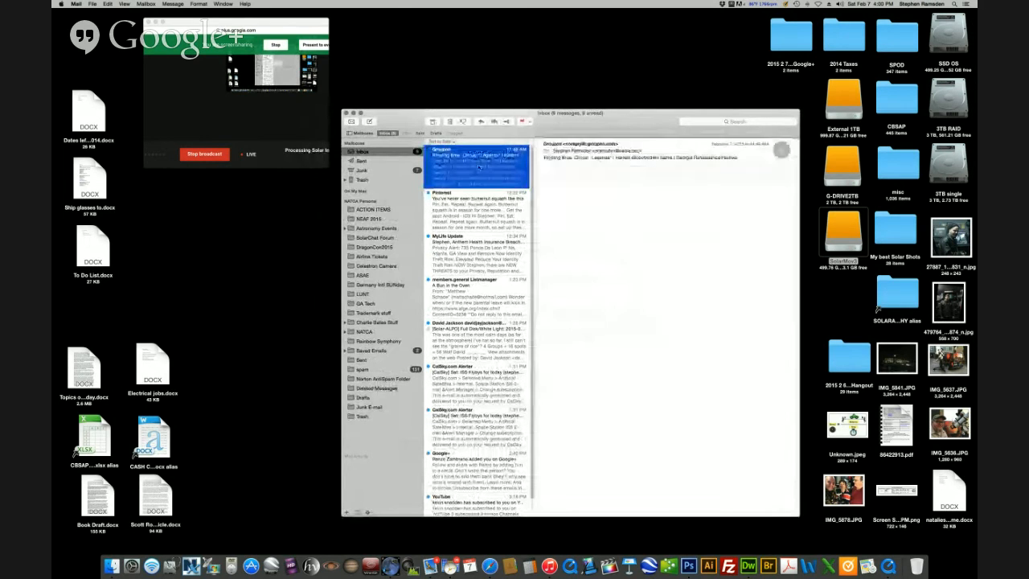
left_click(346, 114)
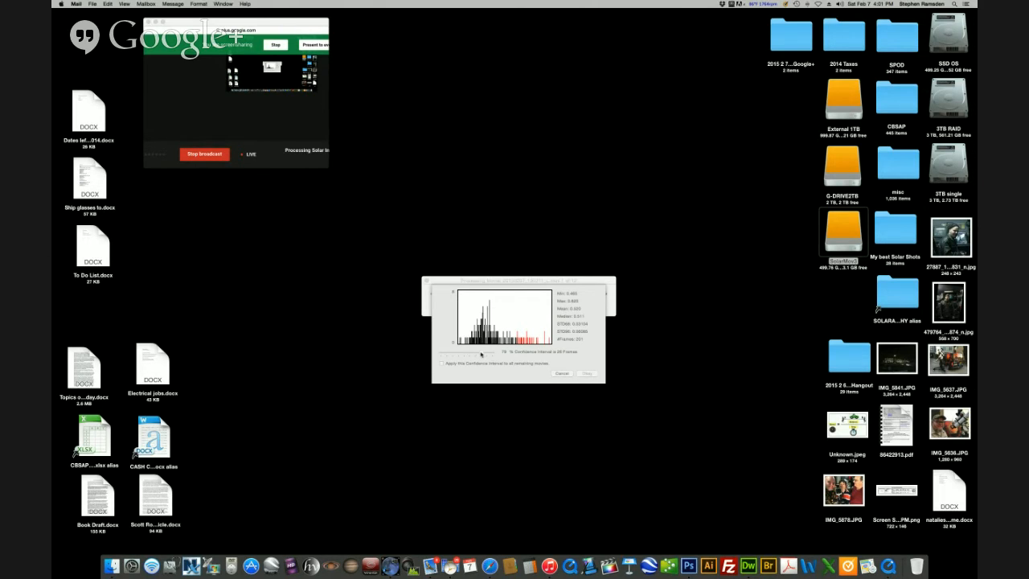
Adjust the confidence interval for the first movie to 30 frames and accept it
left_click(482, 353)
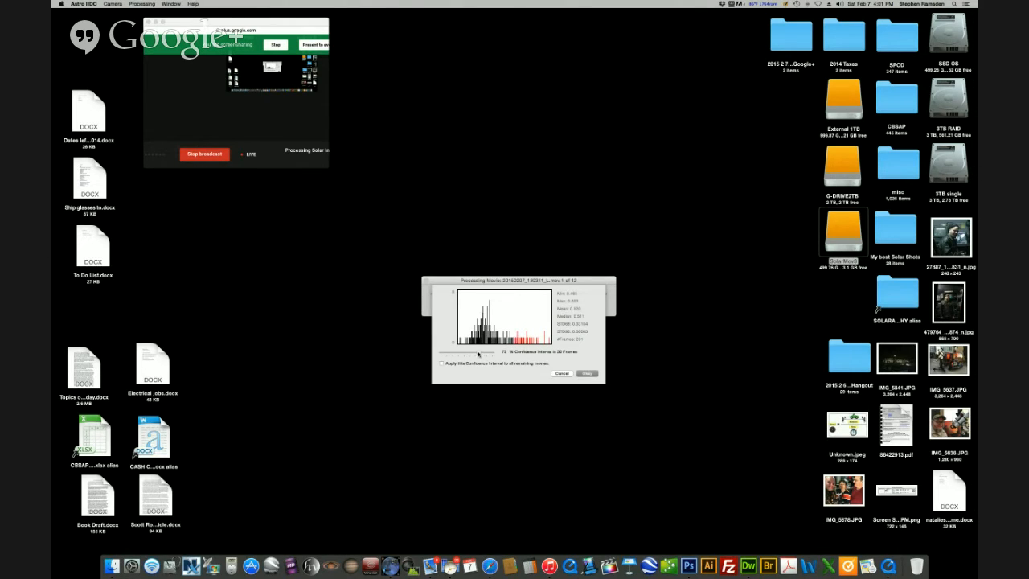
left_click(597, 376)
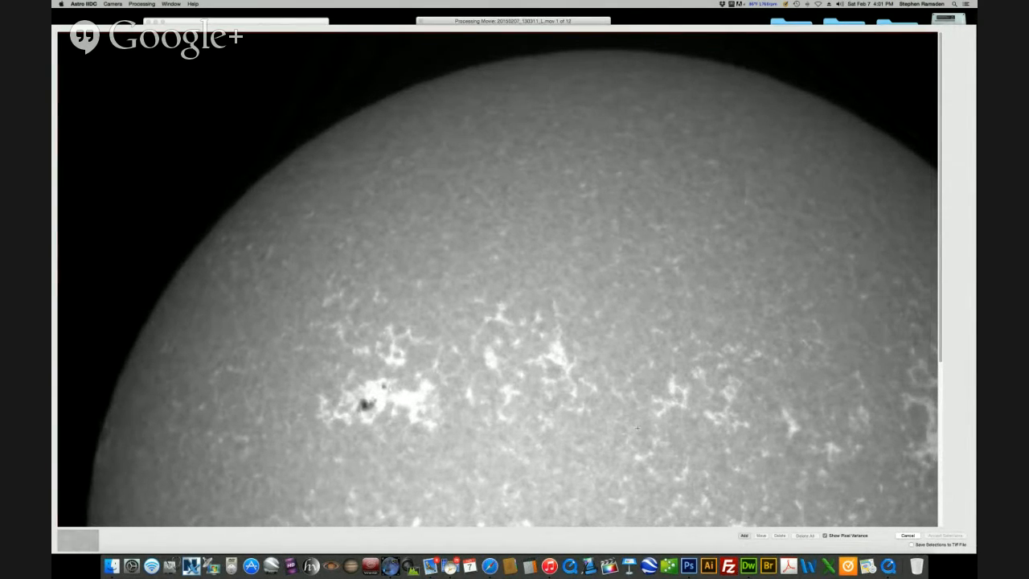
Place seven stacking areas over the first movie's sunspots and bright plage regions, and accept the selections
left_click(368, 401)
scroll(377, 399, "down", 5)
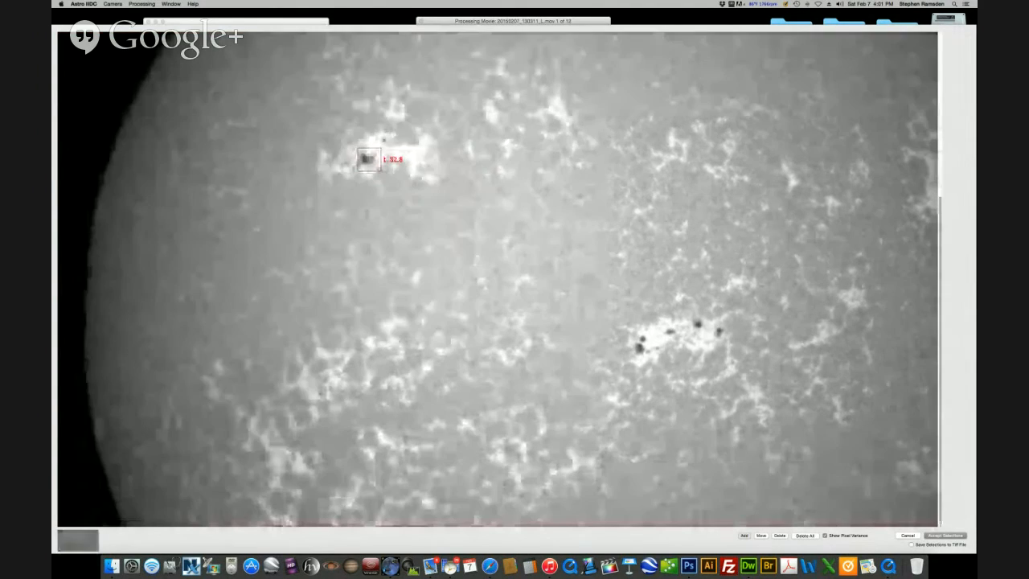
left_click(699, 325)
left_click(643, 344)
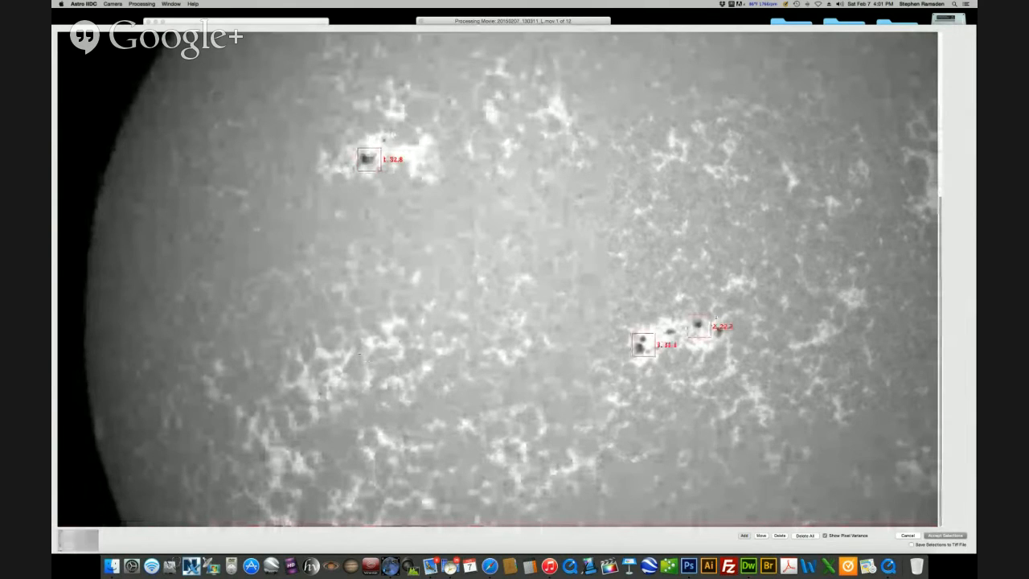
left_click(368, 345)
left_click(311, 393)
left_click(298, 465)
left_click(521, 447)
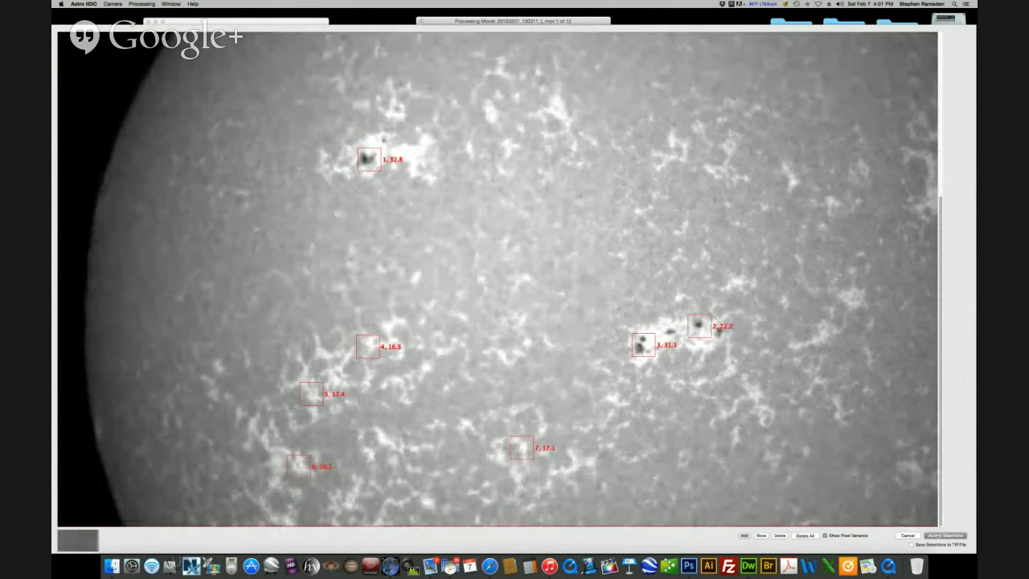
left_click(945, 535)
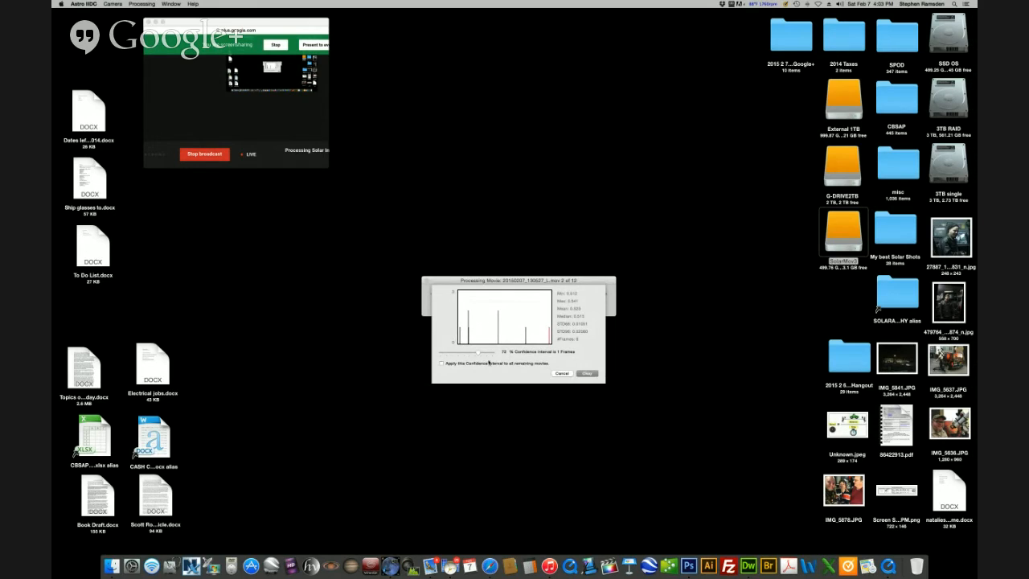
Accept the second movie's confidence interval, place one stacking area on the central sunspot, and accept the selection
left_click(588, 373)
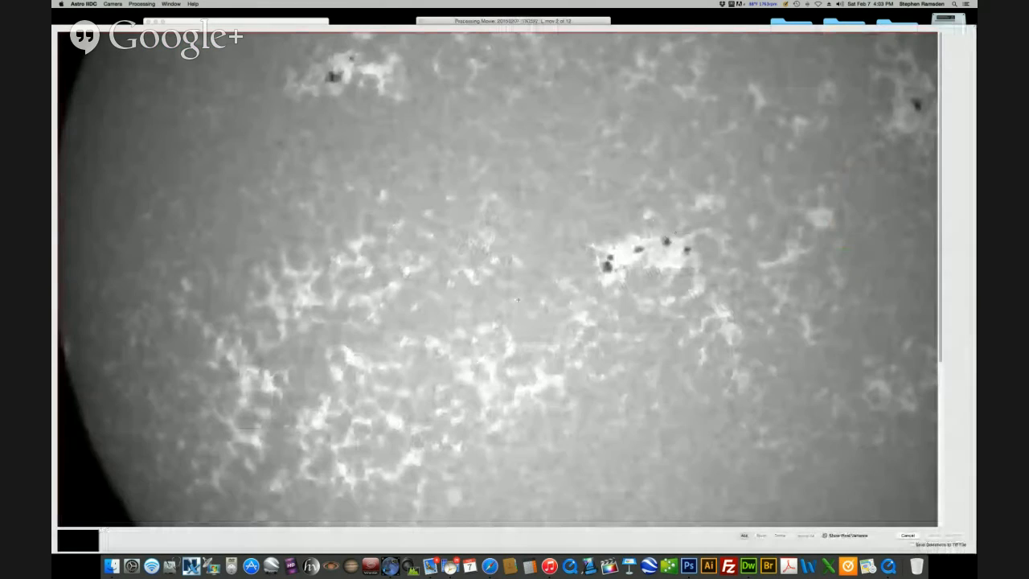
left_click(601, 263)
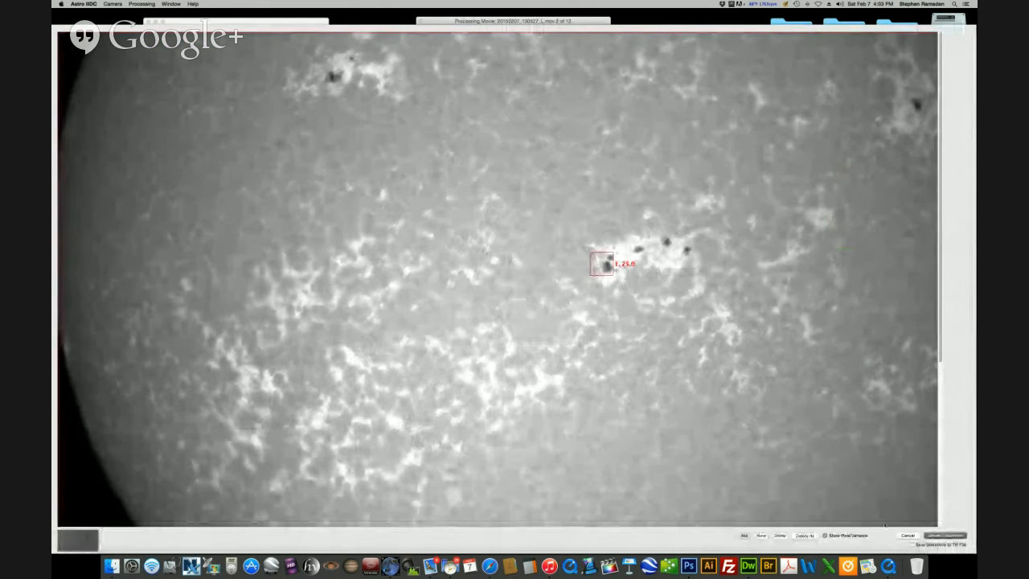
key("Return")
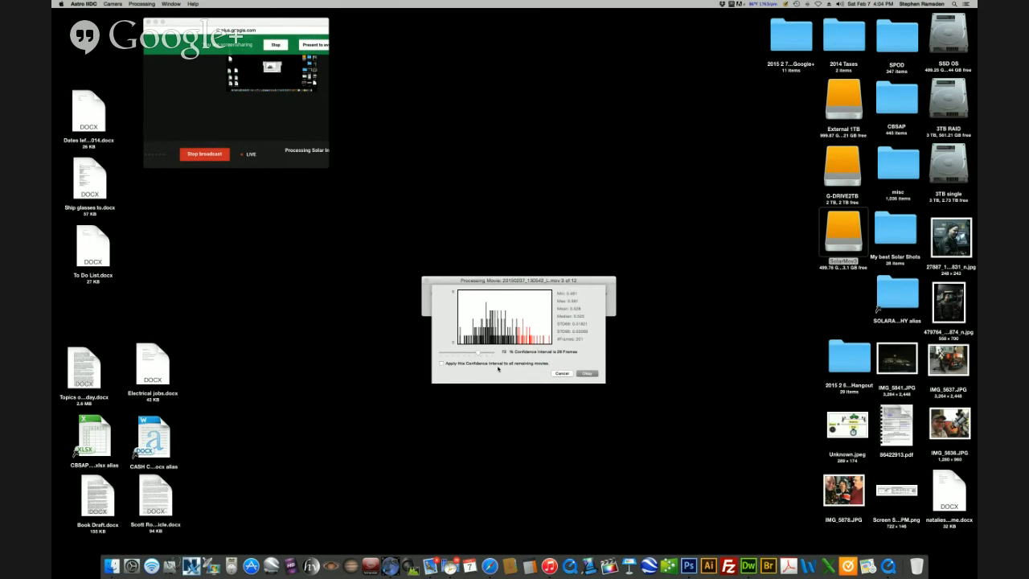
Set the confidence interval for the third movie to 34 frames and accept it
left_click_drag(478, 355, 476, 354)
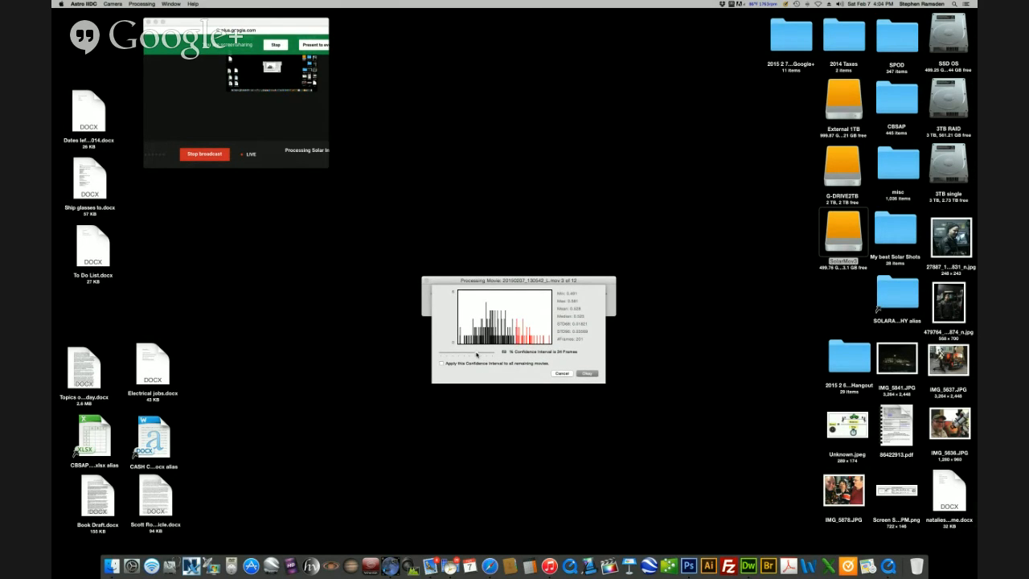
left_click(587, 373)
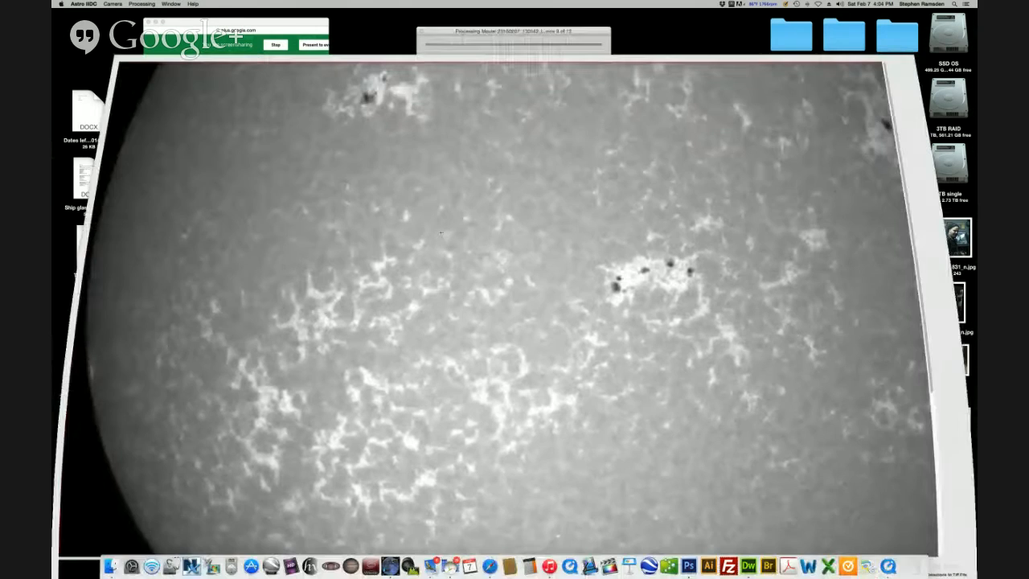
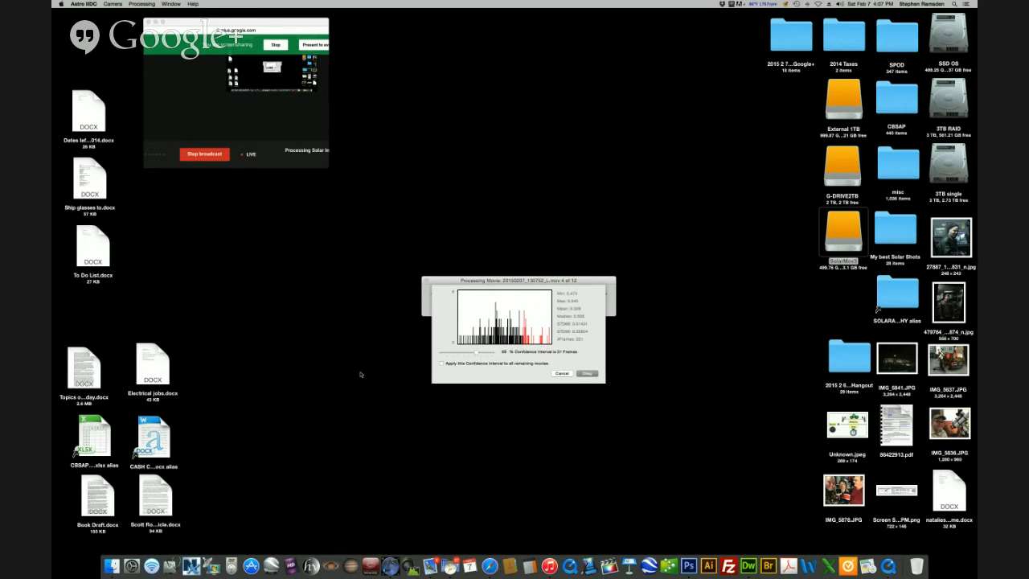
Accept the fourth movie's confidence interval, place eight stacking areas over its sunspots and plage regions, and accept the selections
left_click(586, 373)
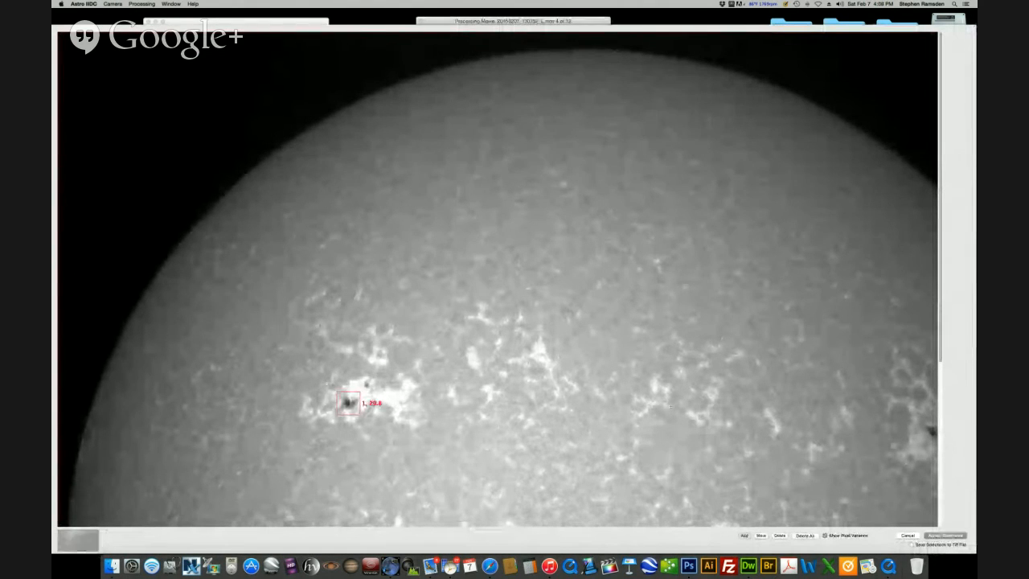
left_click(524, 356)
scroll(498, 281, "down", 6)
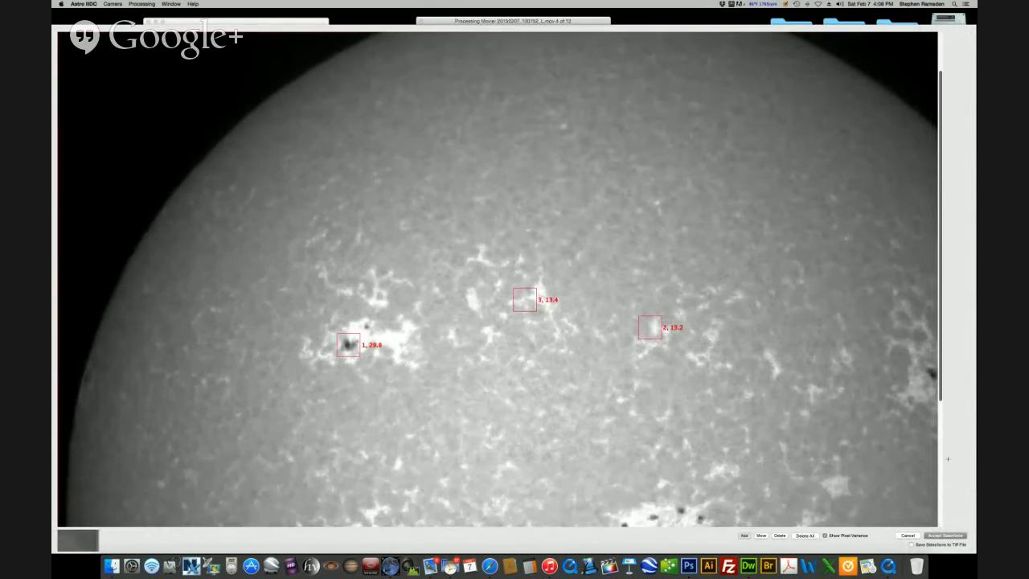
left_click(700, 330)
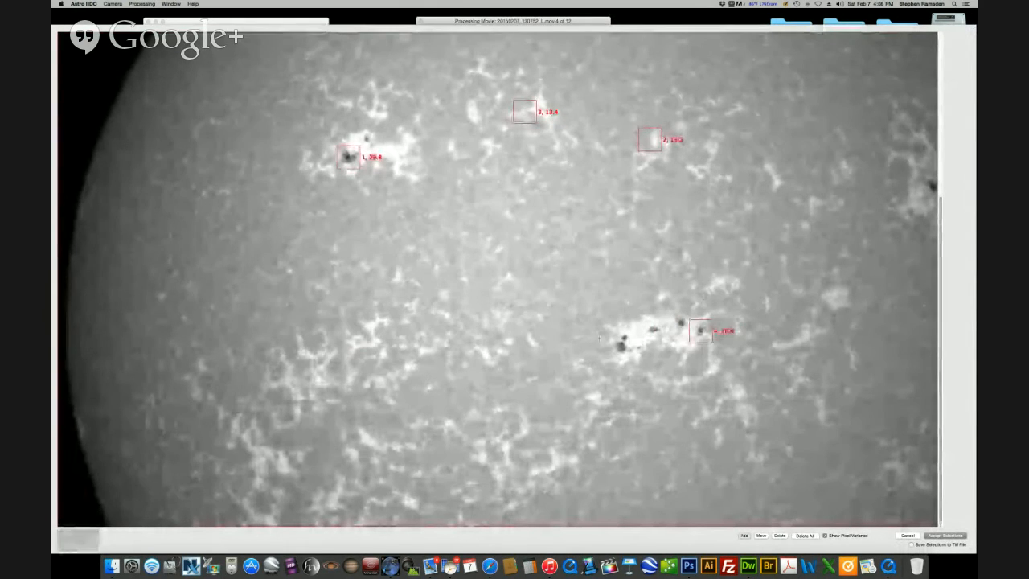
left_click(619, 346)
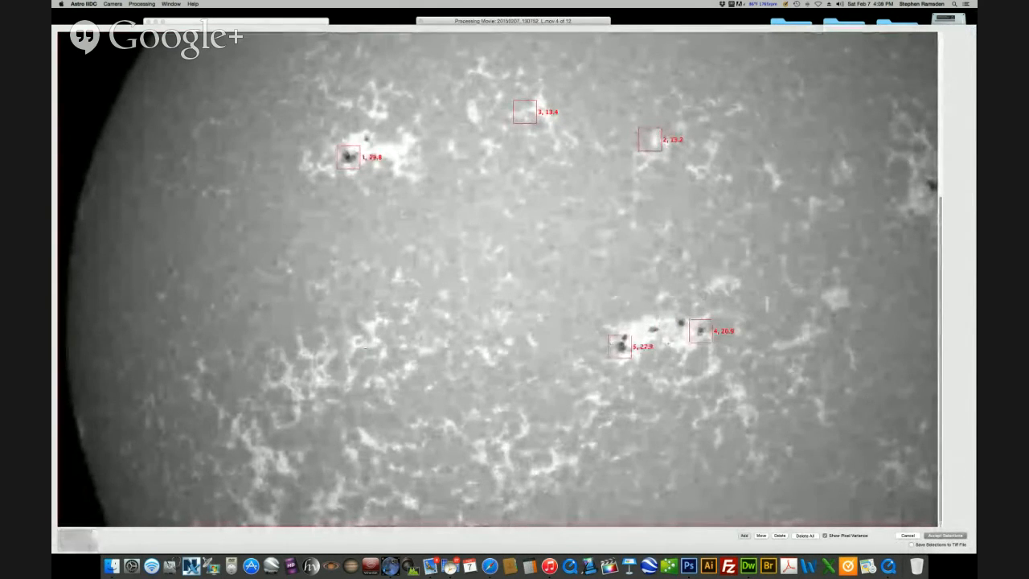
left_click(318, 375)
left_click(271, 457)
left_click(487, 456)
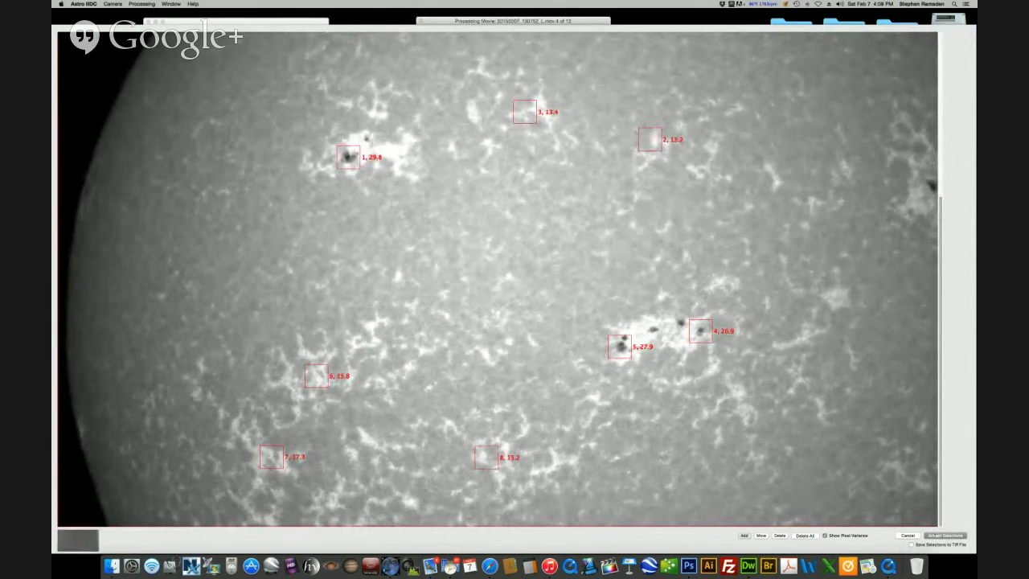
left_click(940, 535)
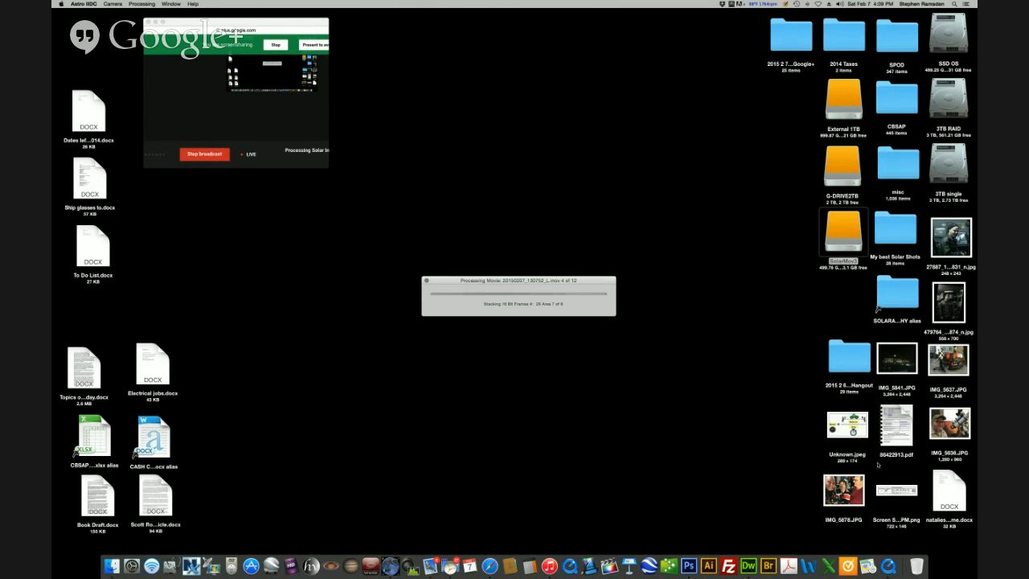
Enlarge the Google+ Hangout window, shrink it again, and check its call controls
left_click(259, 169)
left_click_drag(260, 169, 285, 320)
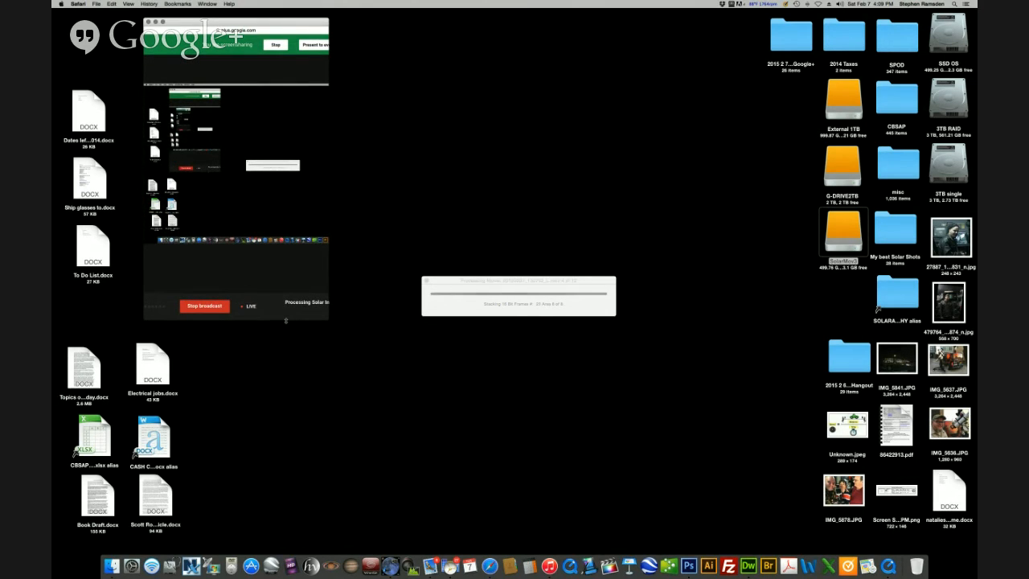
left_click_drag(285, 319, 285, 175)
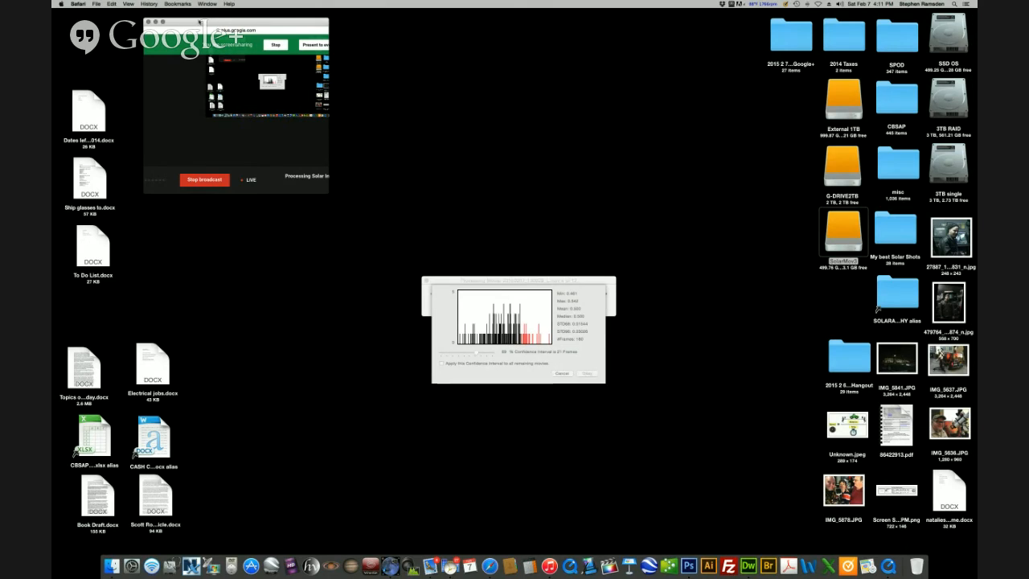
mouse_move(213, 32)
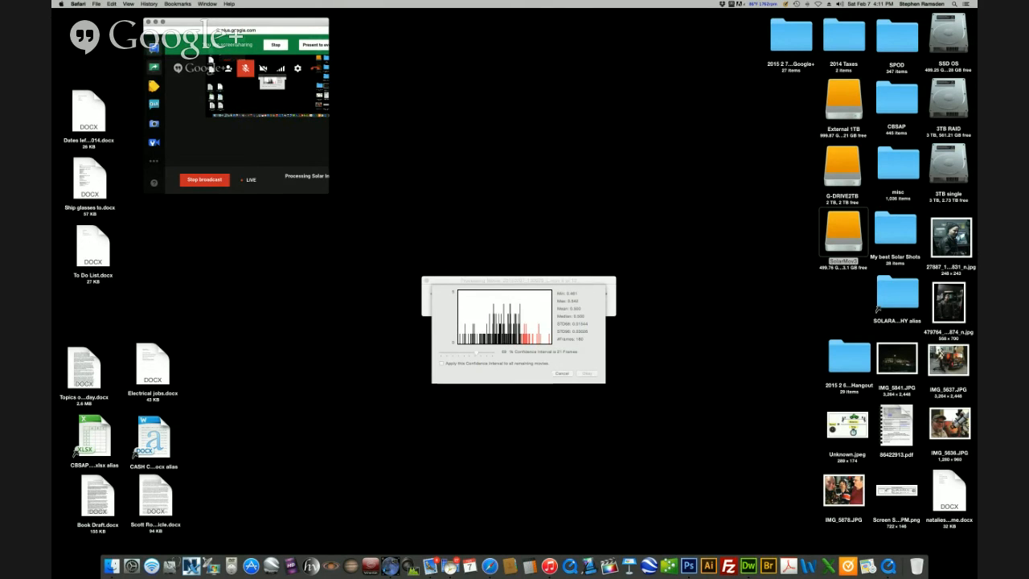
Accept the fifth movie's confidence interval after adjusting it, and place and accept seven stacking areas over the sunspots and plage
left_click(475, 354)
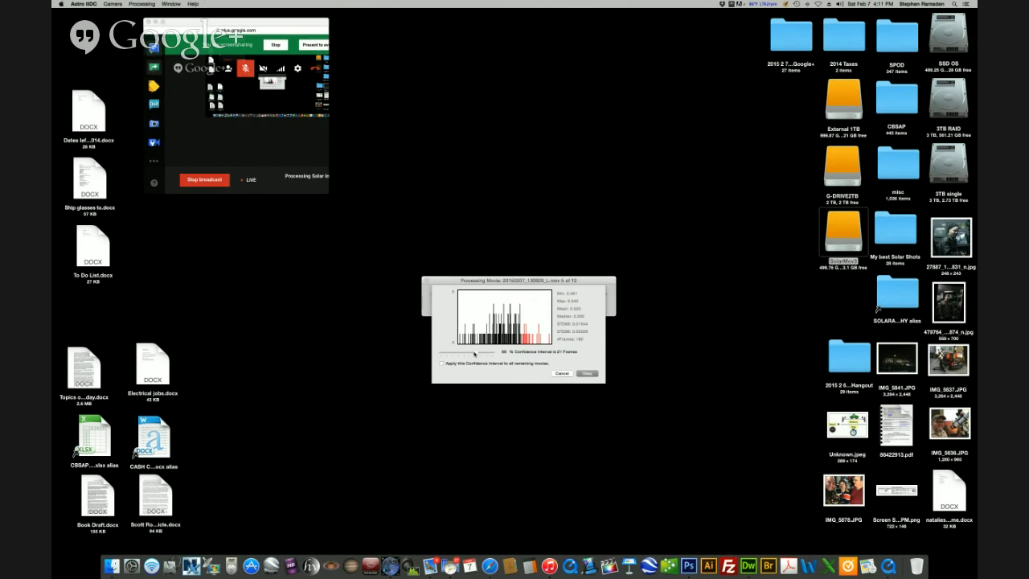
left_click_drag(475, 353, 475, 355)
left_click(587, 372)
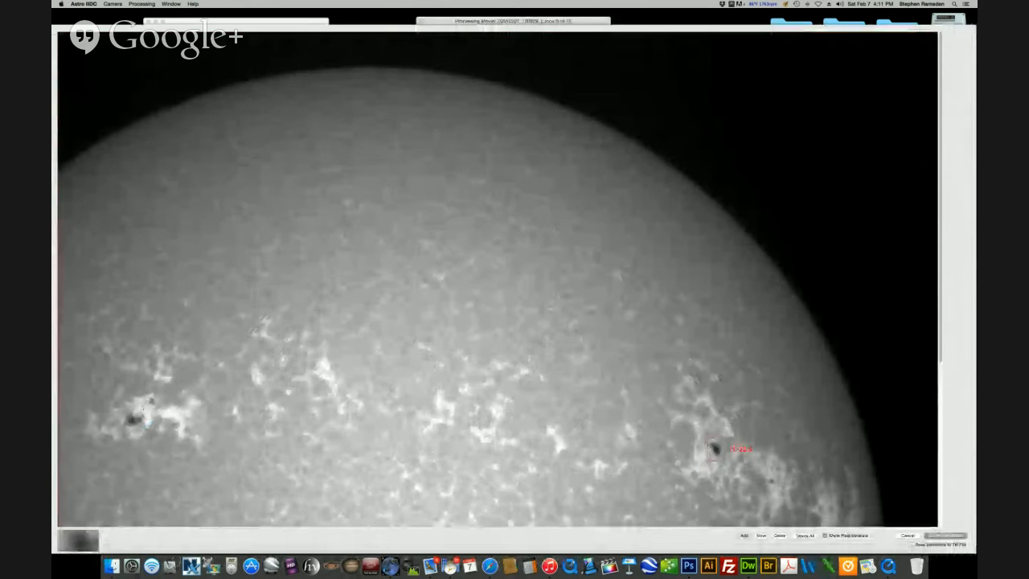
scroll(496, 277, "down", 5)
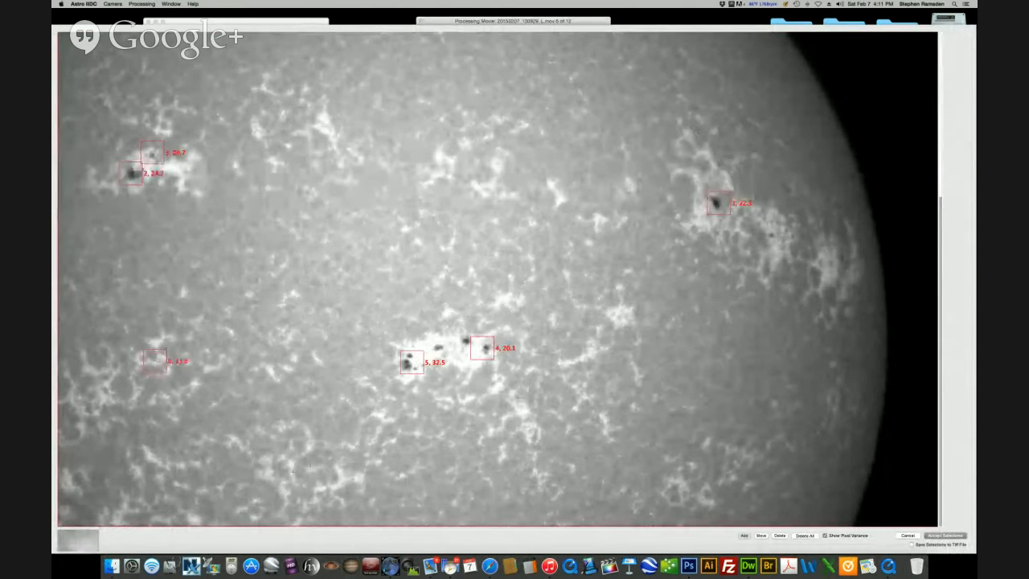
left_click(292, 463)
left_click(945, 535)
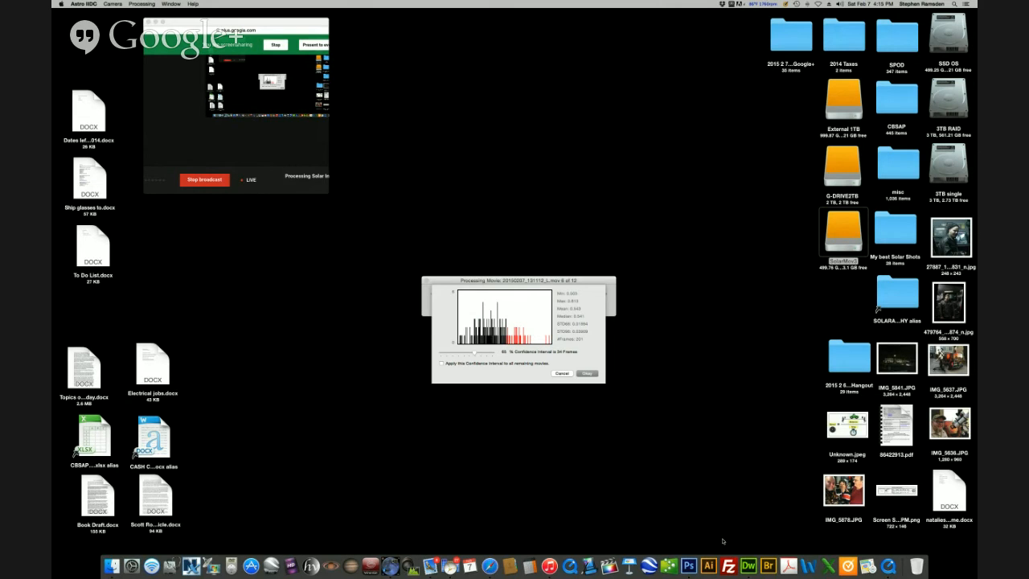
Accept the sixth movie's confidence interval, place stacking areas over its sunspots and plage regions, and accept the selections
left_click(585, 374)
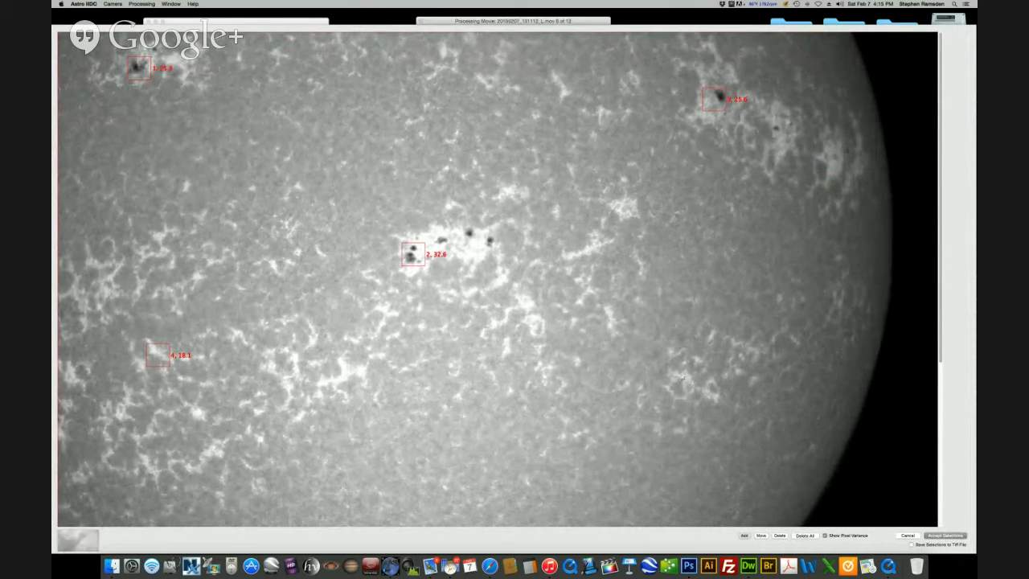
left_click(945, 535)
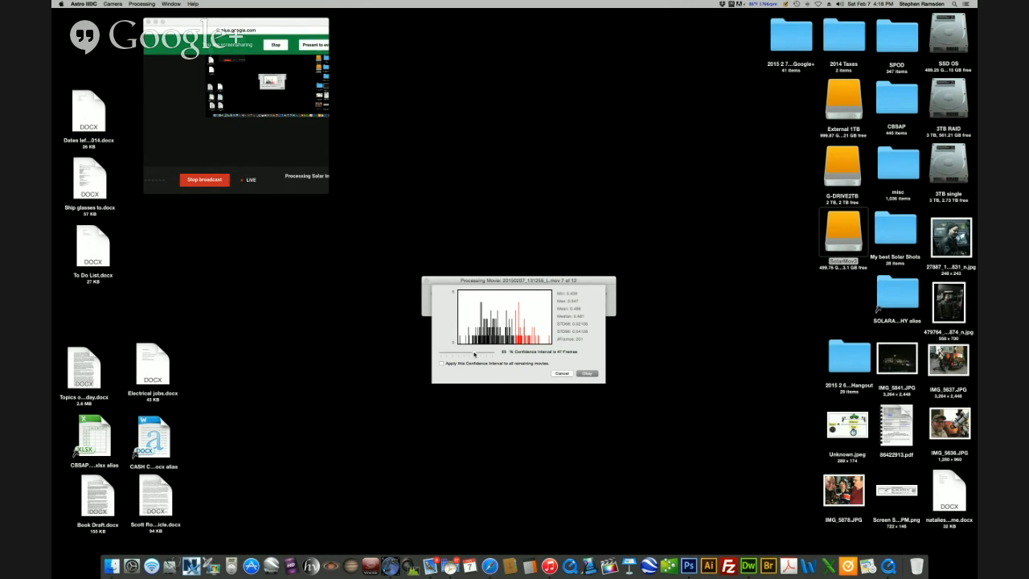
Adjust and accept the seventh movie's confidence interval, and place and accept four stacking areas on its sunspots and surface detail
left_click_drag(476, 354, 478, 354)
left_click(586, 373)
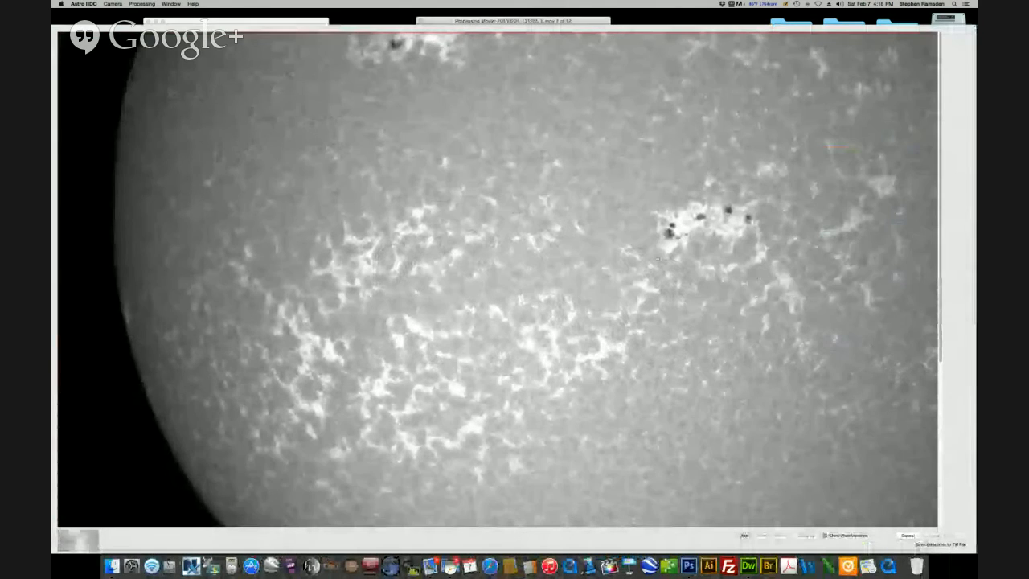
left_click(670, 232)
left_click(729, 210)
left_click(424, 336)
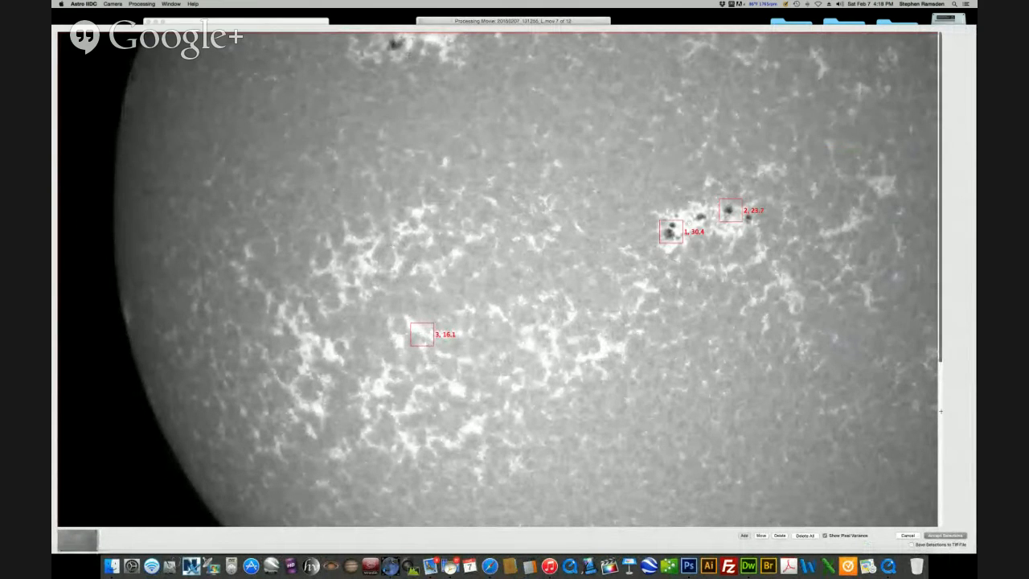
scroll(496, 282, "down", 10)
left_click(518, 219)
left_click(946, 534)
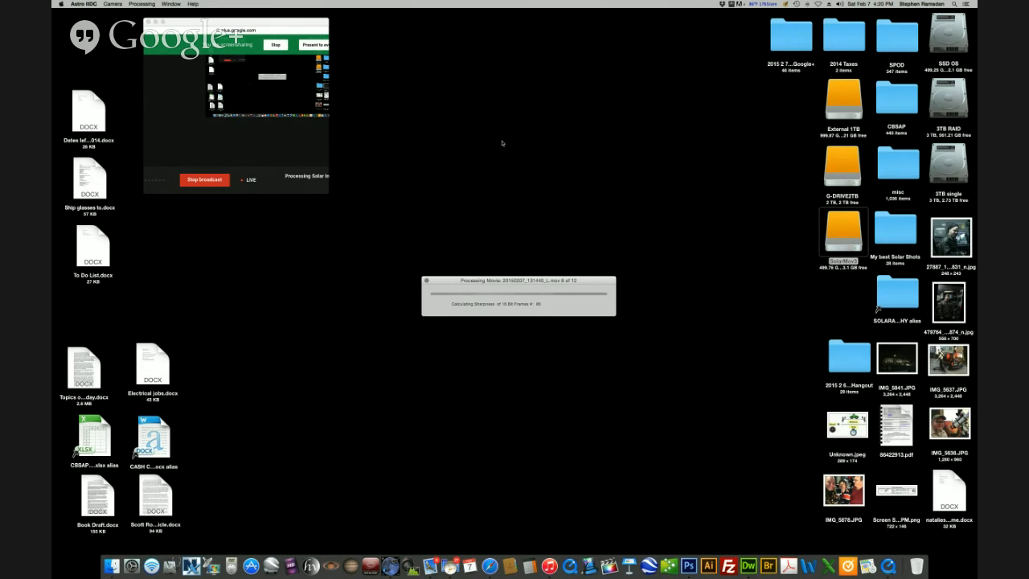
Move the processing window down beside the desktop icons, and adjust and accept the eighth movie's confidence interval
left_click_drag(545, 281, 735, 475)
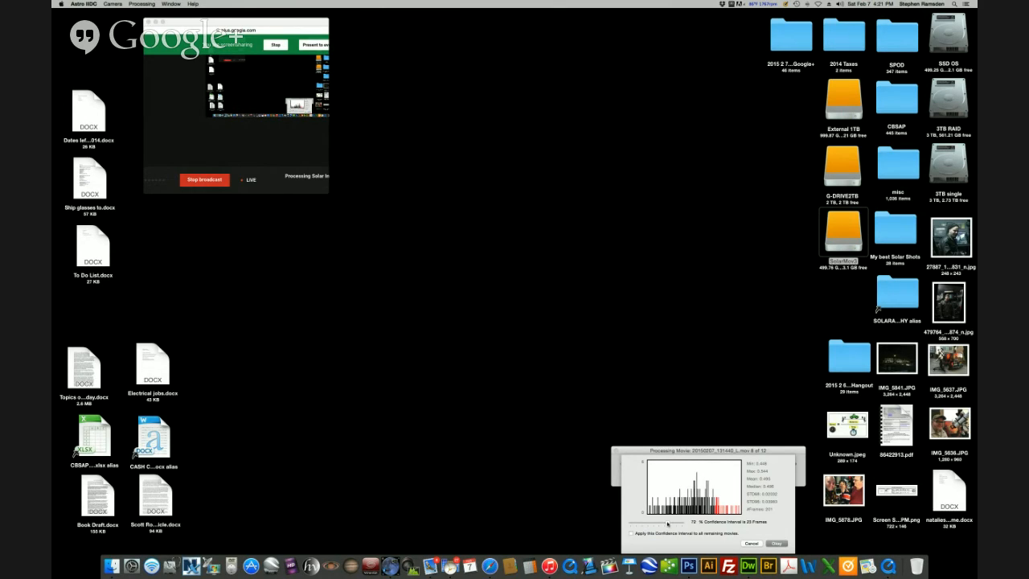
left_click_drag(667, 523, 665, 523)
left_click(775, 543)
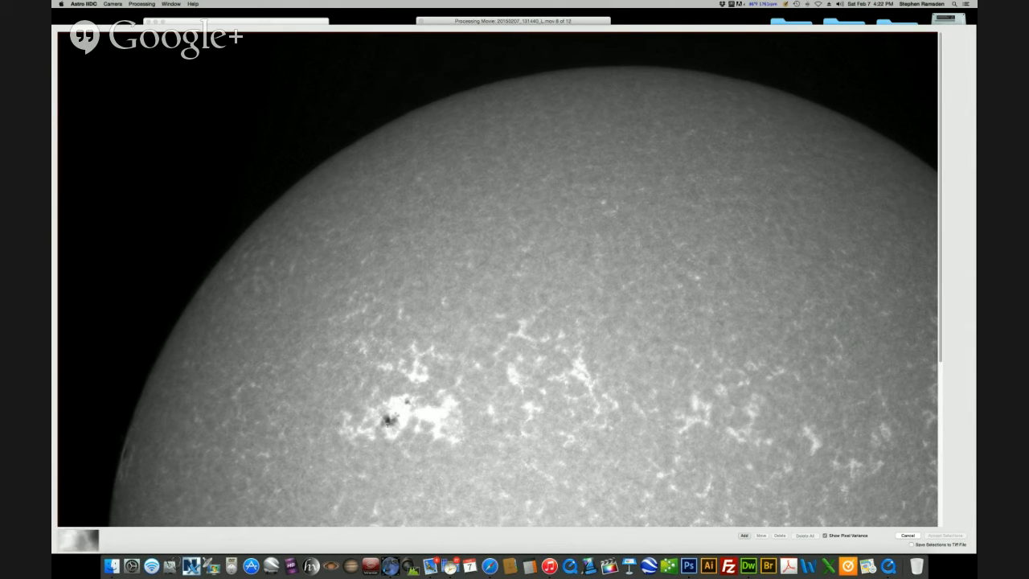
Place seven stacking areas on the eighth movie, covering its sunspots, the limb feature and plage regions, and accept the selections
left_click(374, 425)
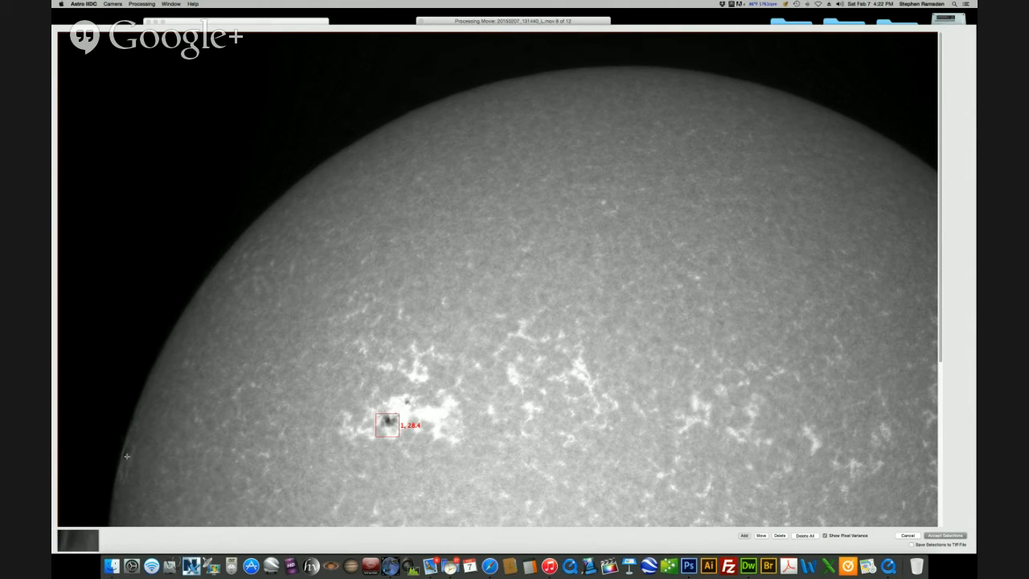
left_click(126, 456)
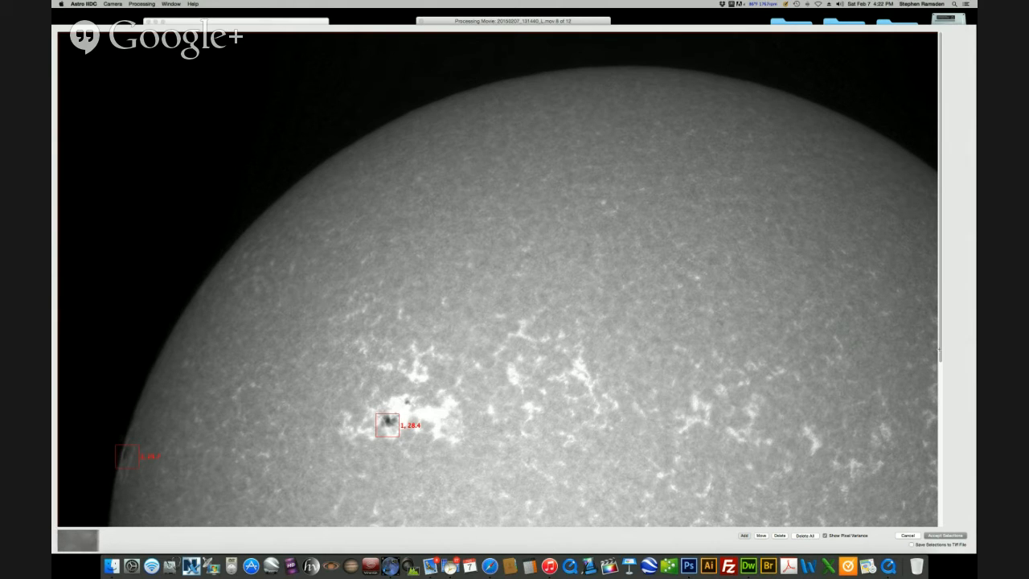
scroll(942, 412, "down", 1)
scroll(942, 411, "down", 5)
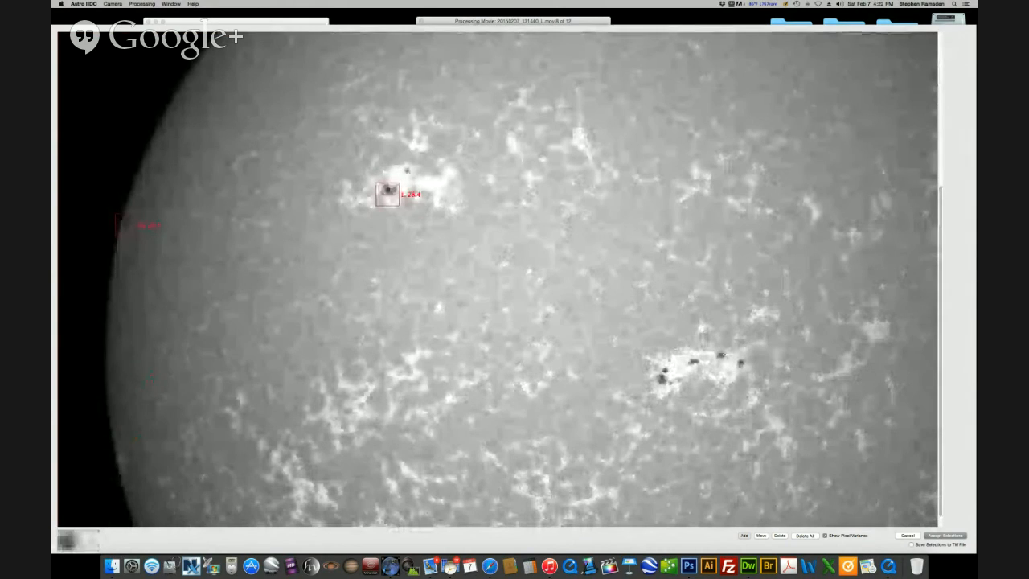
left_click(722, 356)
left_click(661, 378)
left_click(405, 375)
left_click(318, 495)
left_click(523, 488)
left_click(945, 535)
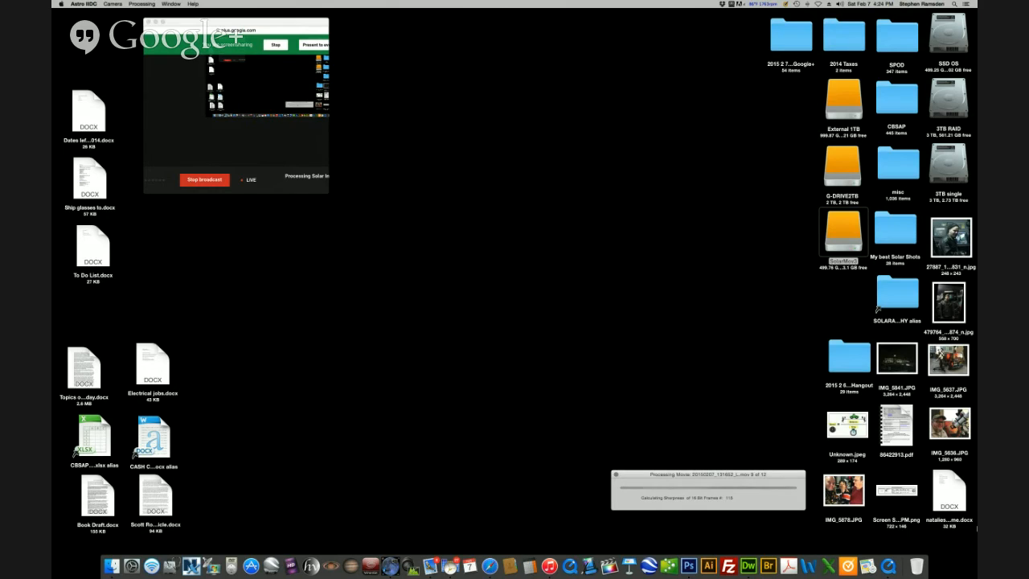
Move the processing window back toward the middle of the desktop
left_click_drag(700, 471, 459, 270)
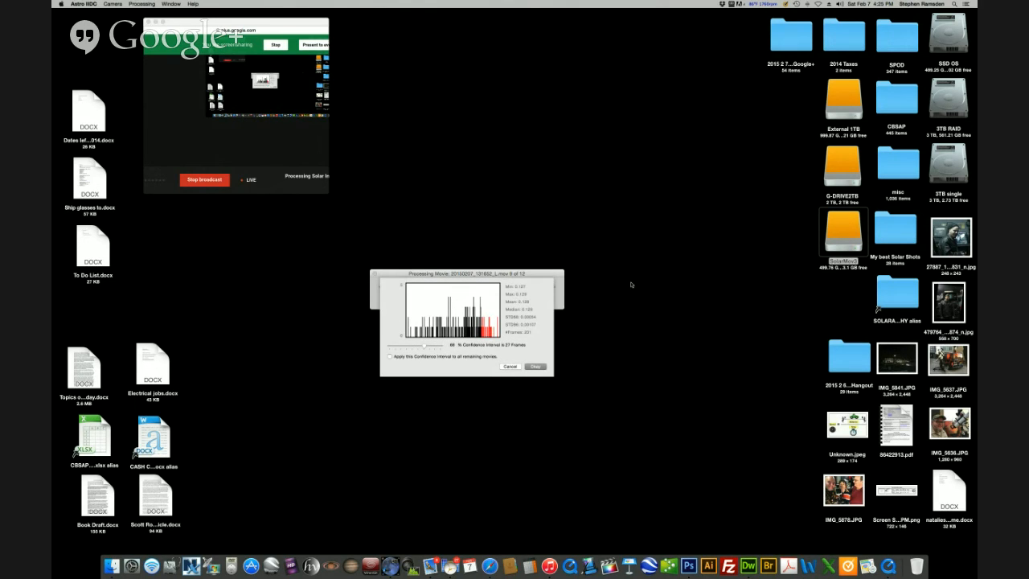
Accept the ninth movie's confidence interval, place five stacking areas along the solar limb and its prominences, and accept the selections
left_click(535, 367)
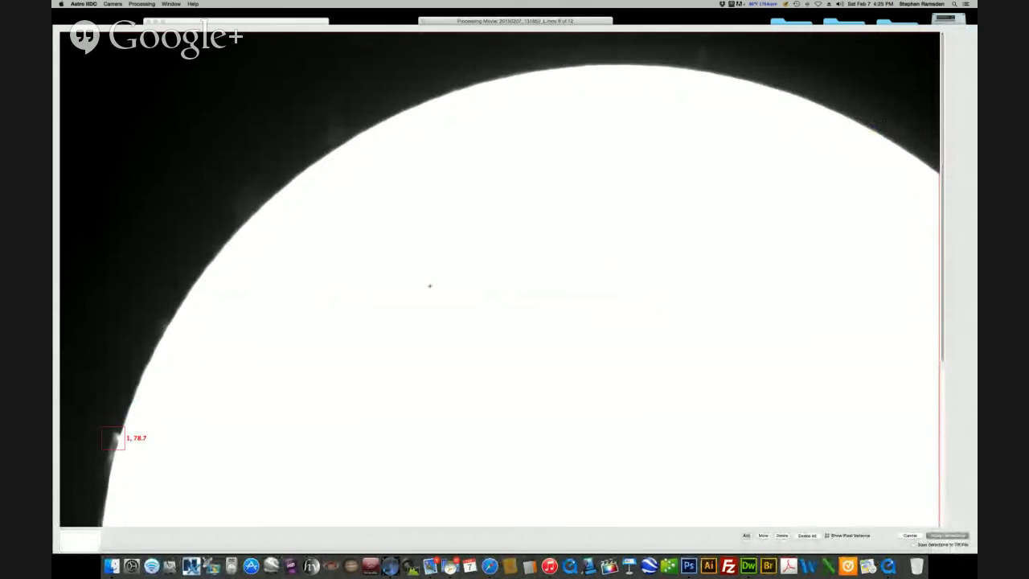
left_click(253, 209)
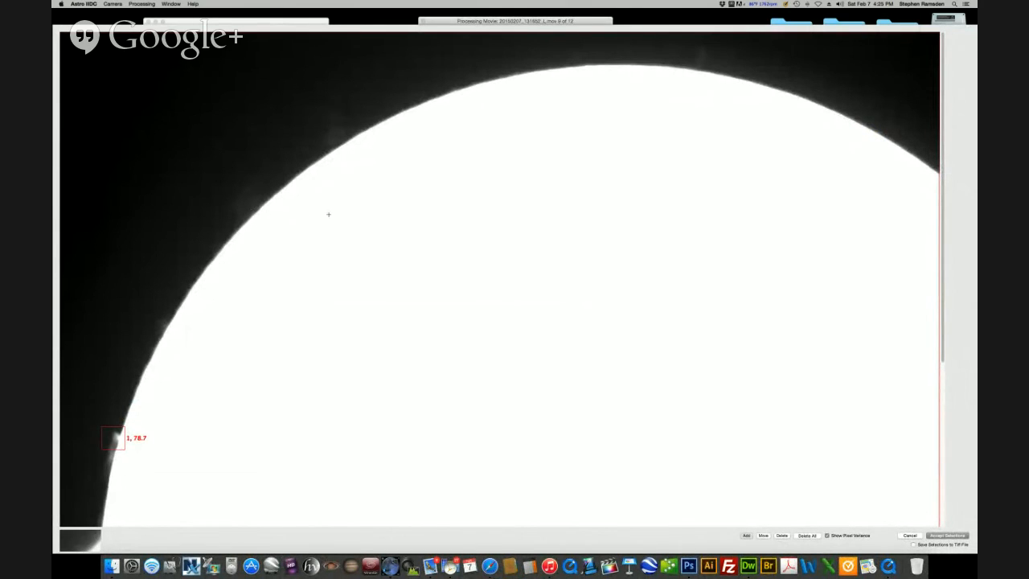
scroll(788, 393, "down", 5)
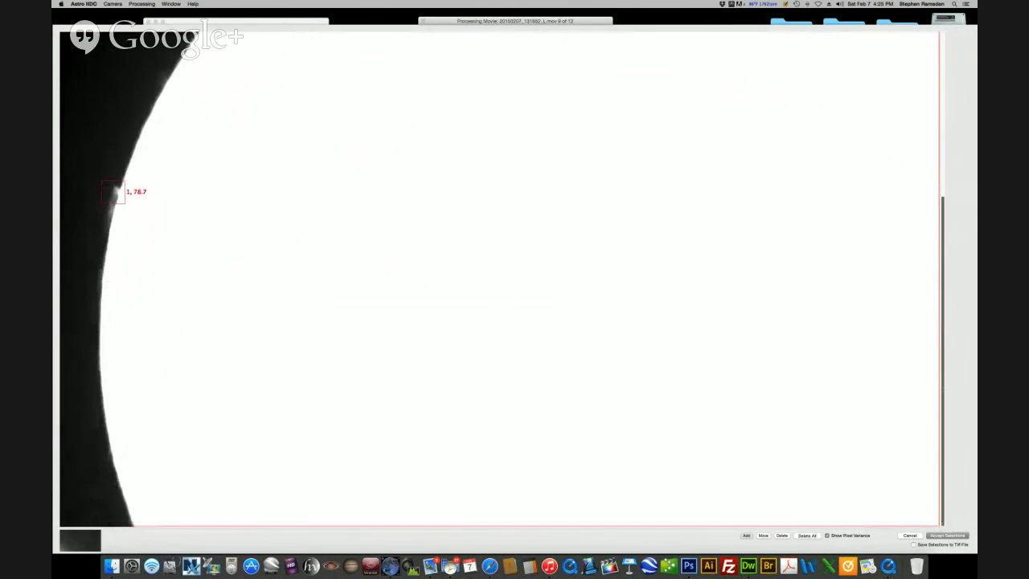
left_click(107, 457)
left_click(166, 79)
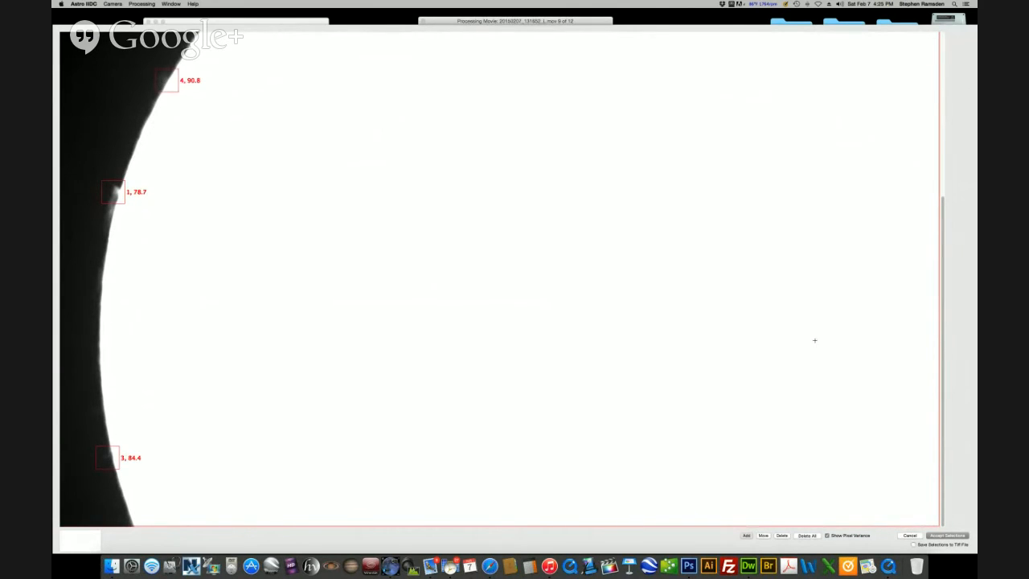
scroll(498, 282, "up", 5)
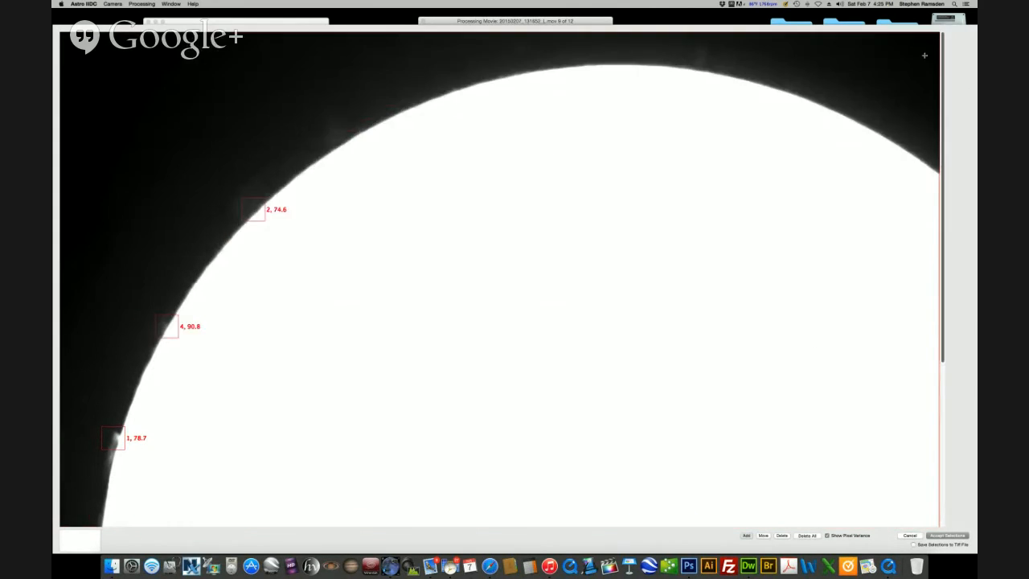
left_click(700, 69)
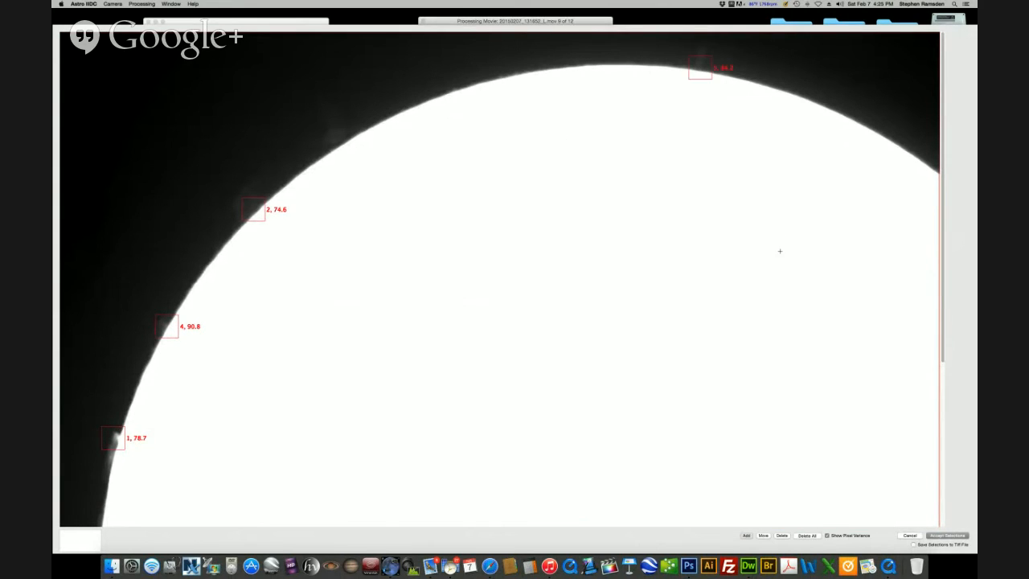
key("Return")
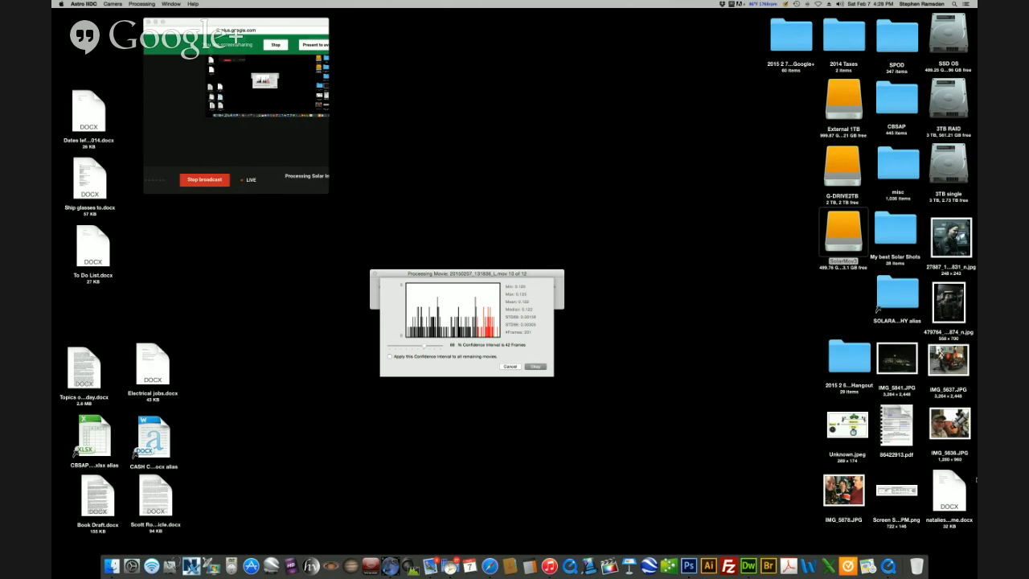
Adjust and accept the tenth movie's confidence interval, and place and accept three stacking areas along the solar limb
mouse_move(932, 472)
left_click_drag(420, 351, 425, 346)
left_click(536, 366)
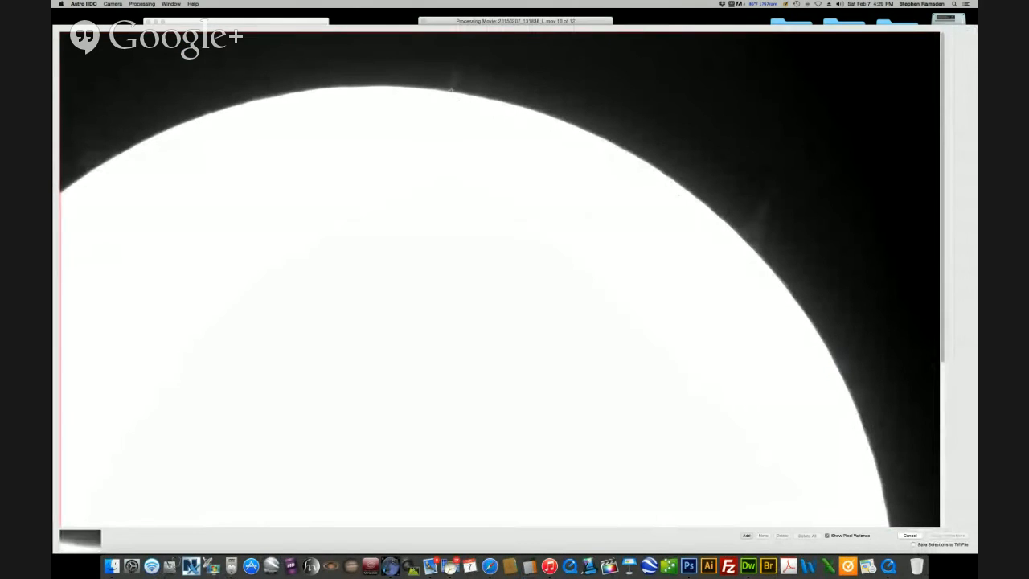
left_click(450, 94)
left_click(746, 239)
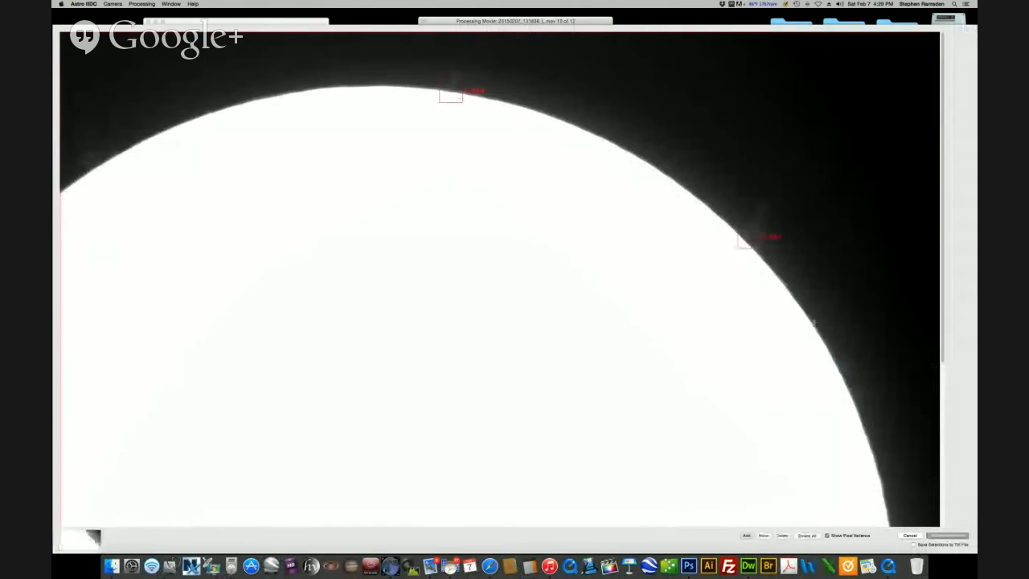
scroll(936, 362, "down", 3)
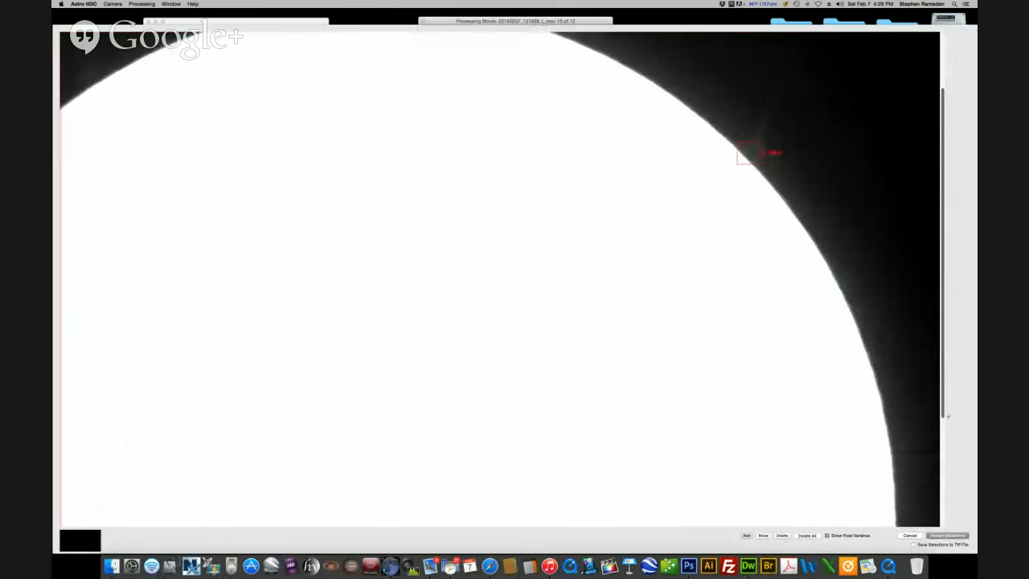
scroll(947, 416, "down", 5)
left_click(850, 149)
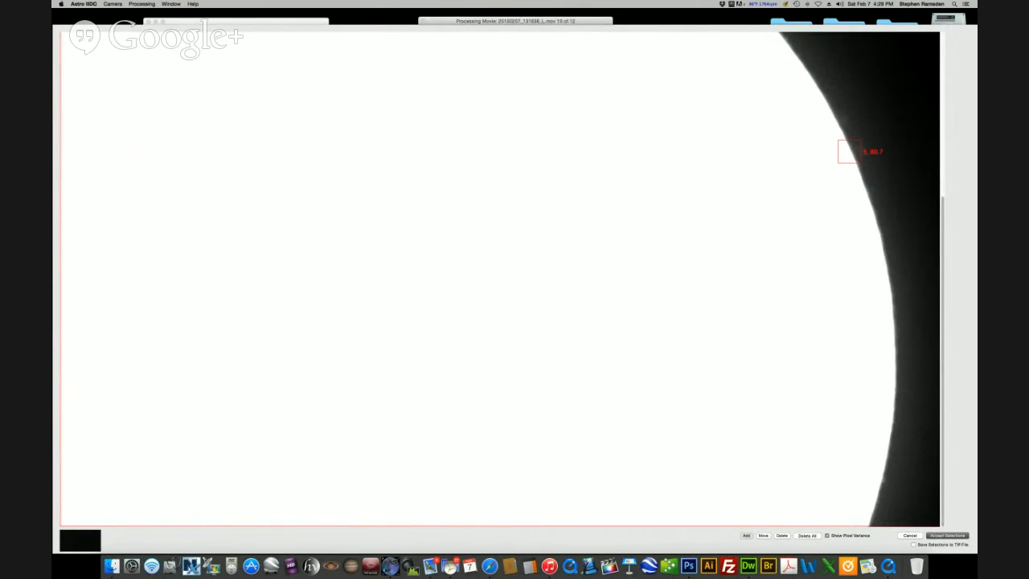
key("Return")
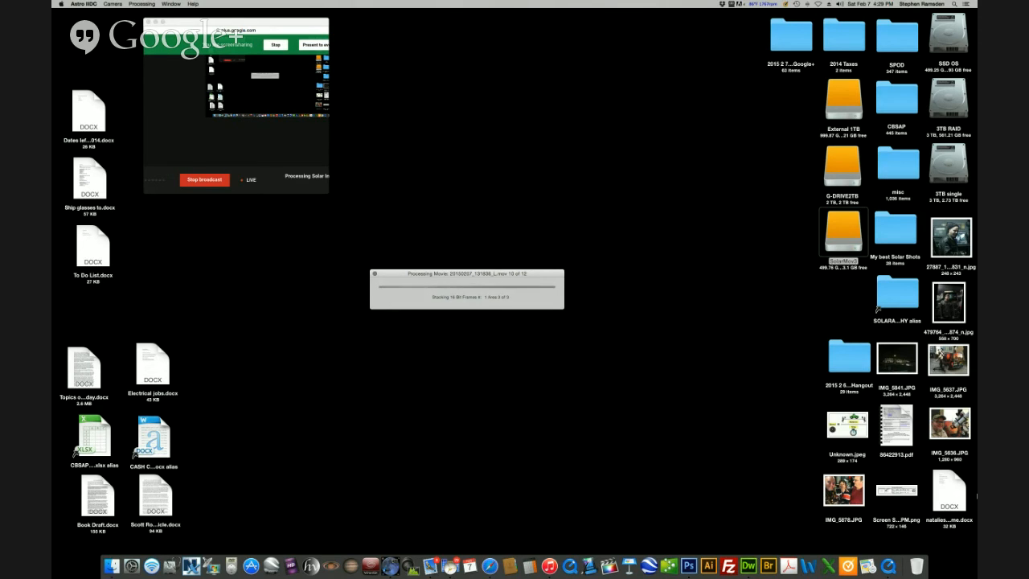
Move the processing window aside, and delete the 2015 2 6 Hangout folder from the desktop for good by emptying the Trash
left_click_drag(512, 274, 637, 331)
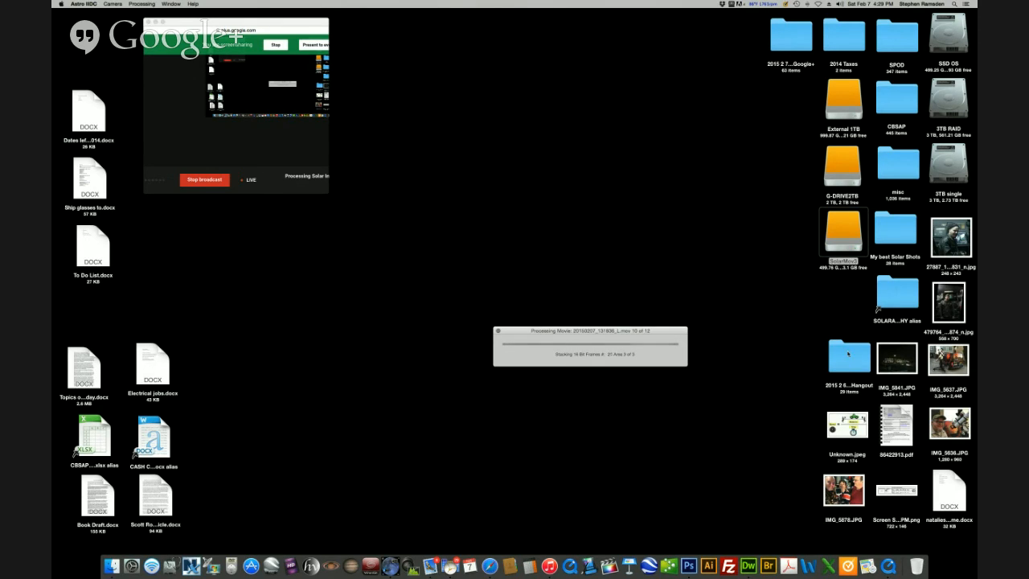
left_click_drag(847, 376, 916, 566)
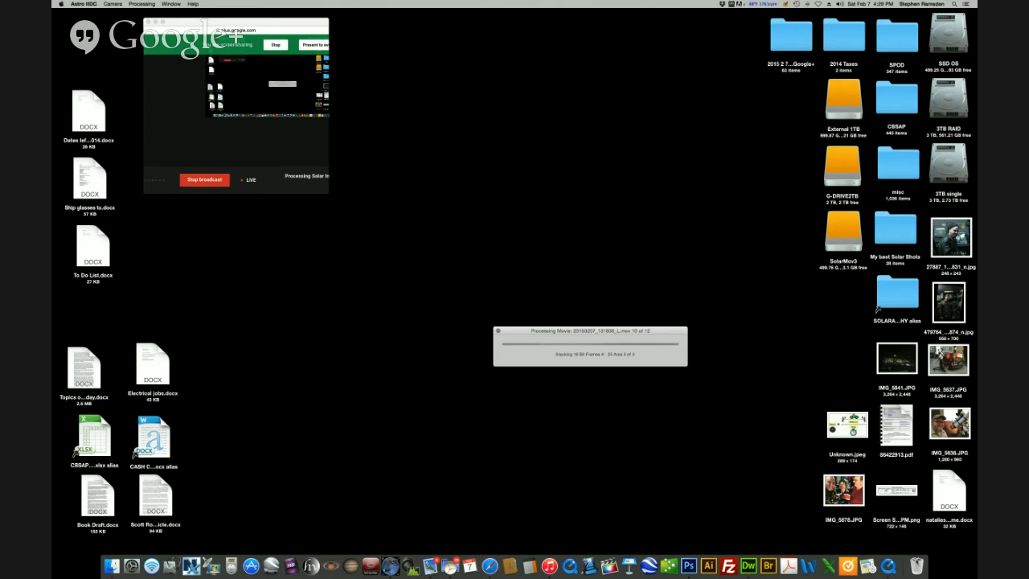
right_click(916, 566)
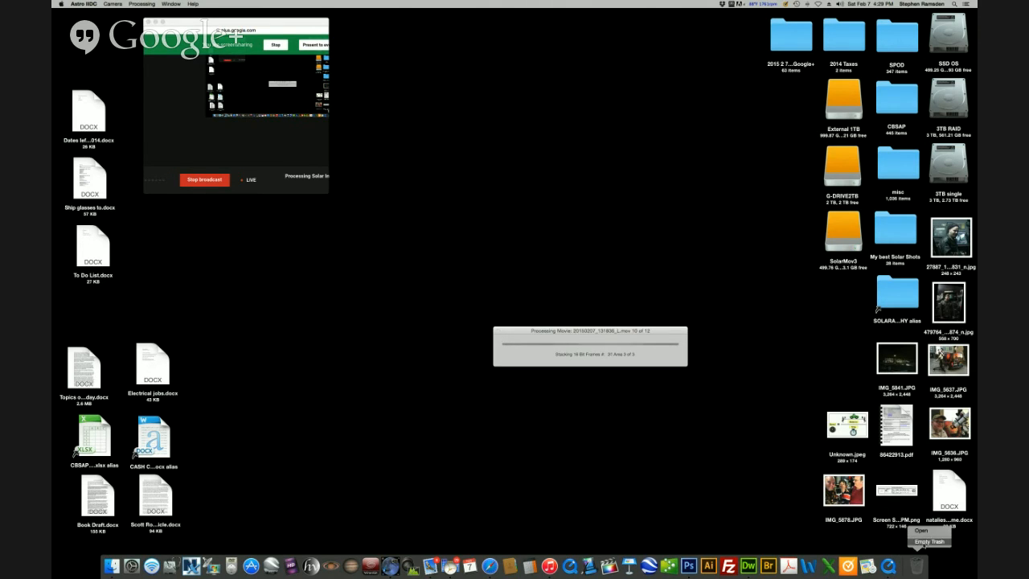
left_click(929, 541)
left_click(562, 178)
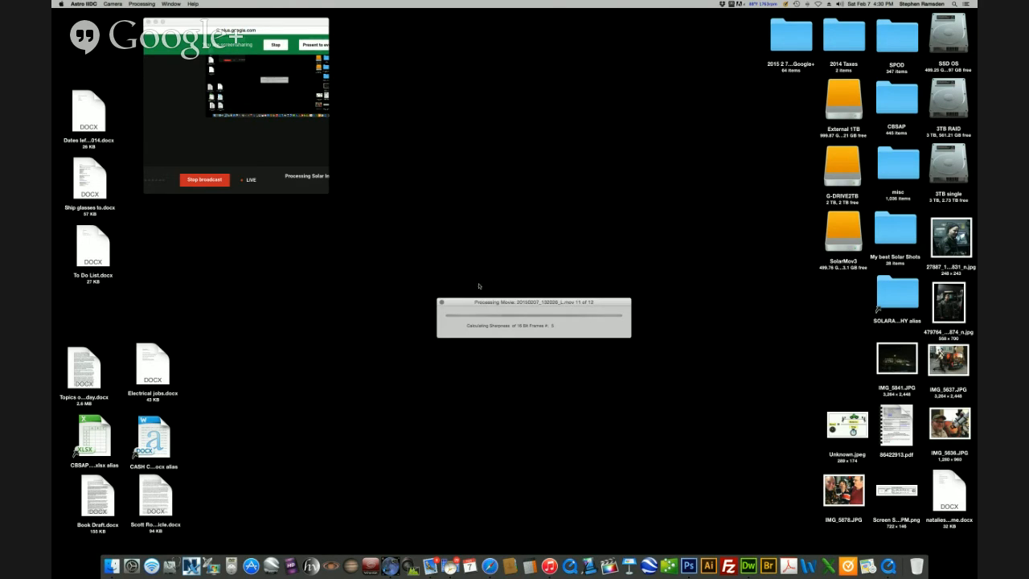
Enlarge the broadcast browser window slightly on the desktop
left_click(329, 194)
left_click_drag(328, 194, 366, 208)
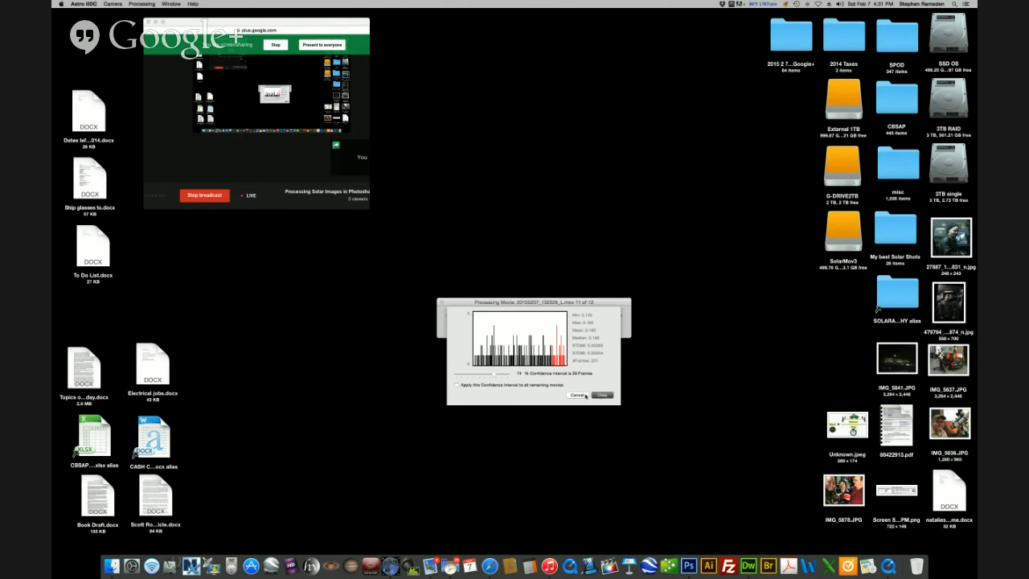
Accept the eleventh movie's confidence interval at 74%, and place and accept five stacking areas along the limb, including a faint prominence
left_click(599, 396)
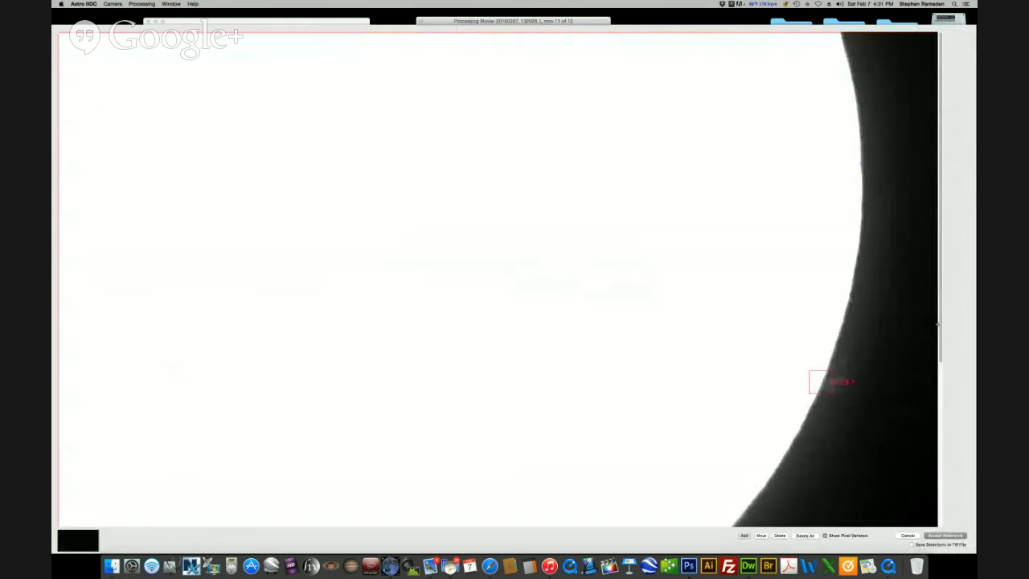
scroll(908, 503, "down", 5)
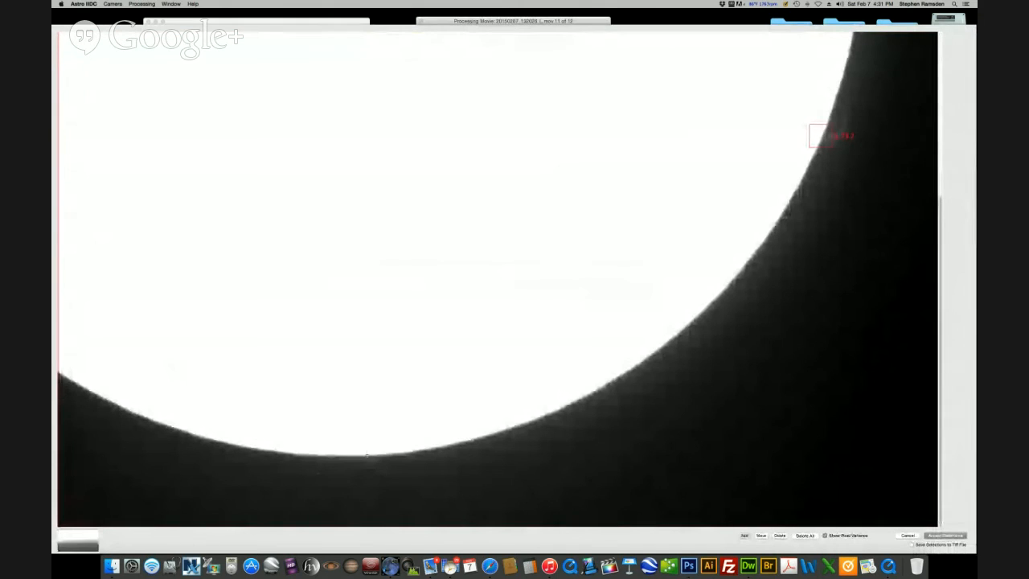
left_click(665, 342)
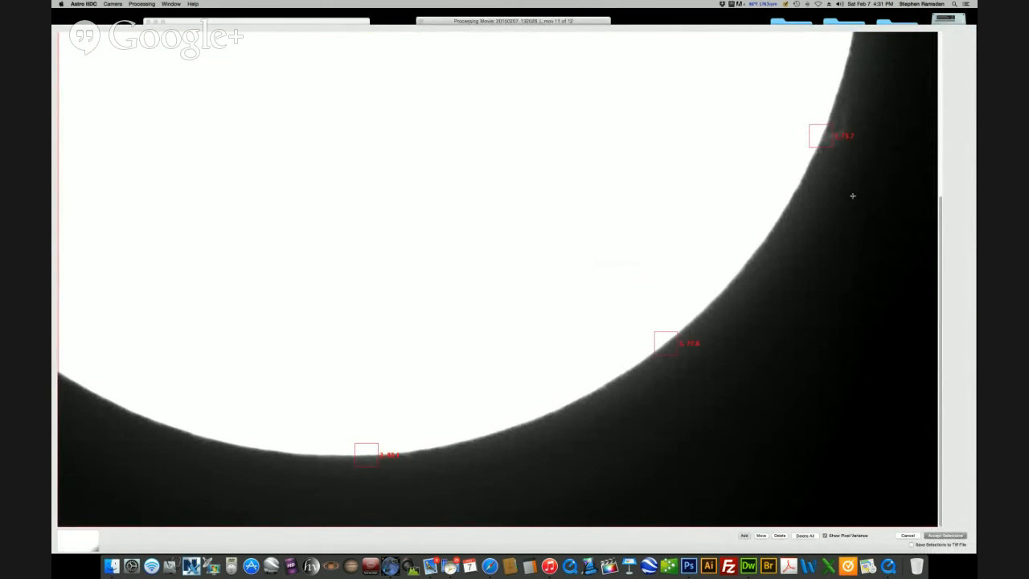
left_click(843, 117)
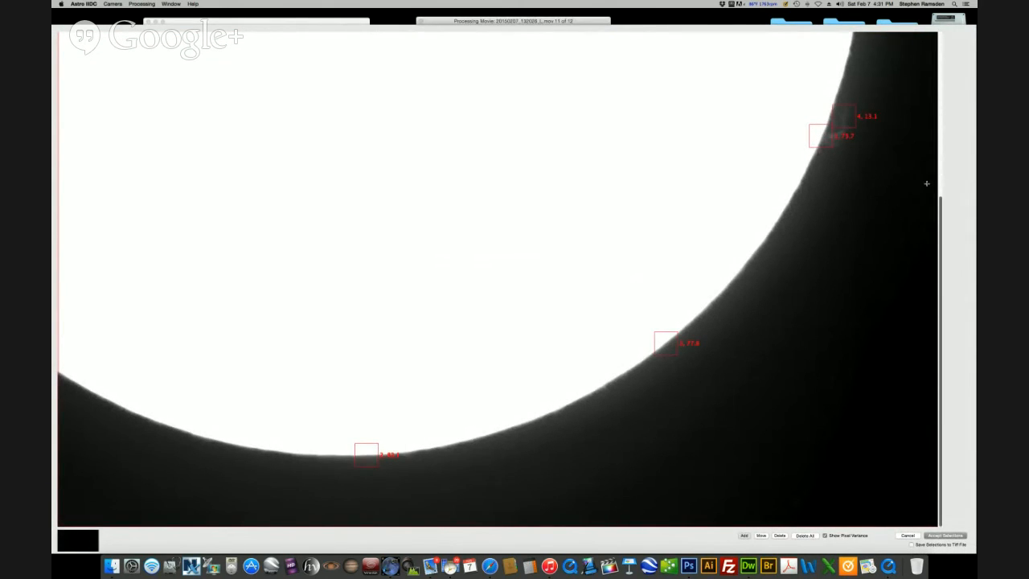
scroll(873, 102, "up", 5)
left_click(862, 160)
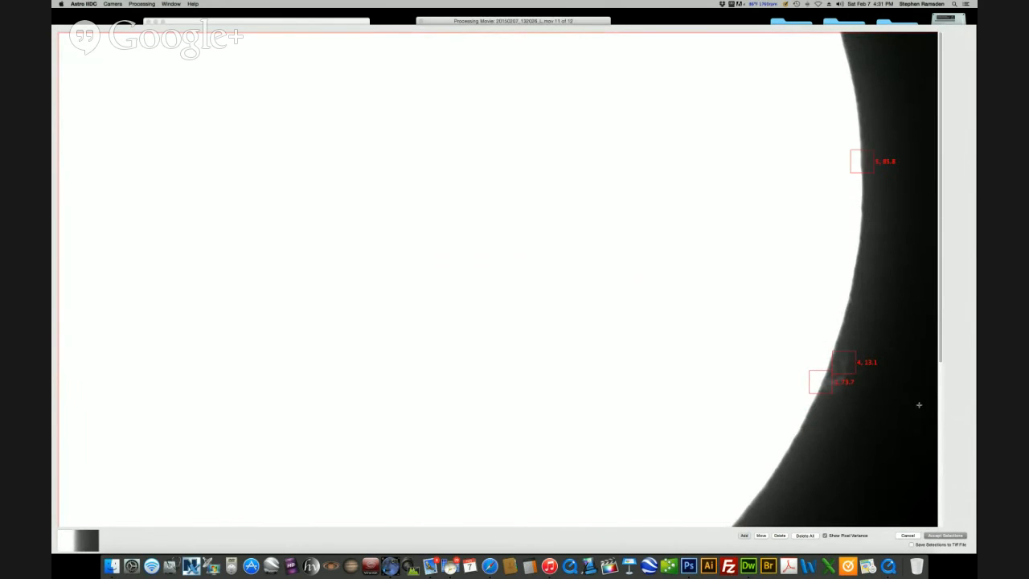
left_click(945, 534)
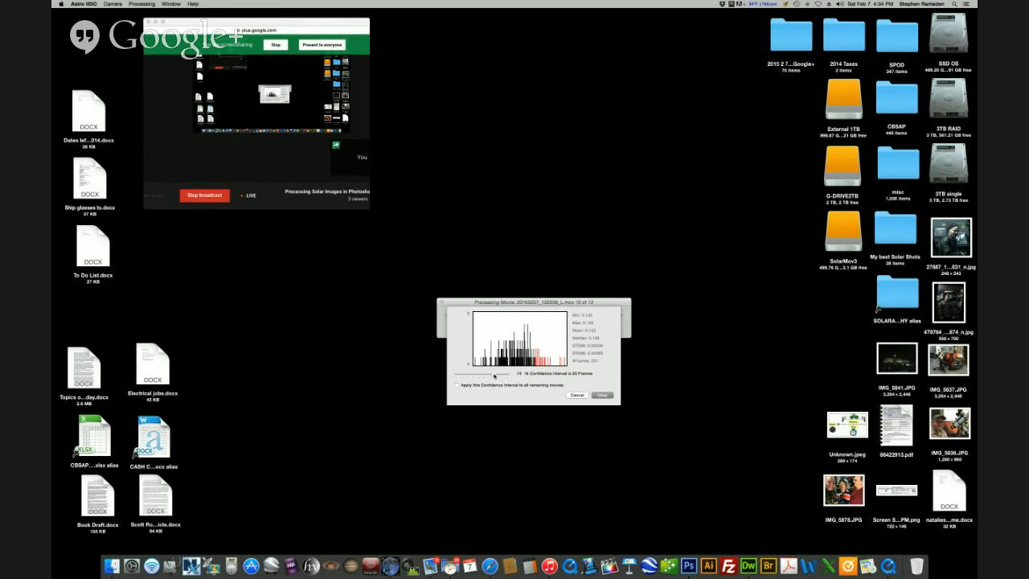
Set and accept the twelfth movie's confidence interval at 67%, and place two stacking areas near the solar limb
left_click_drag(492, 376, 490, 377)
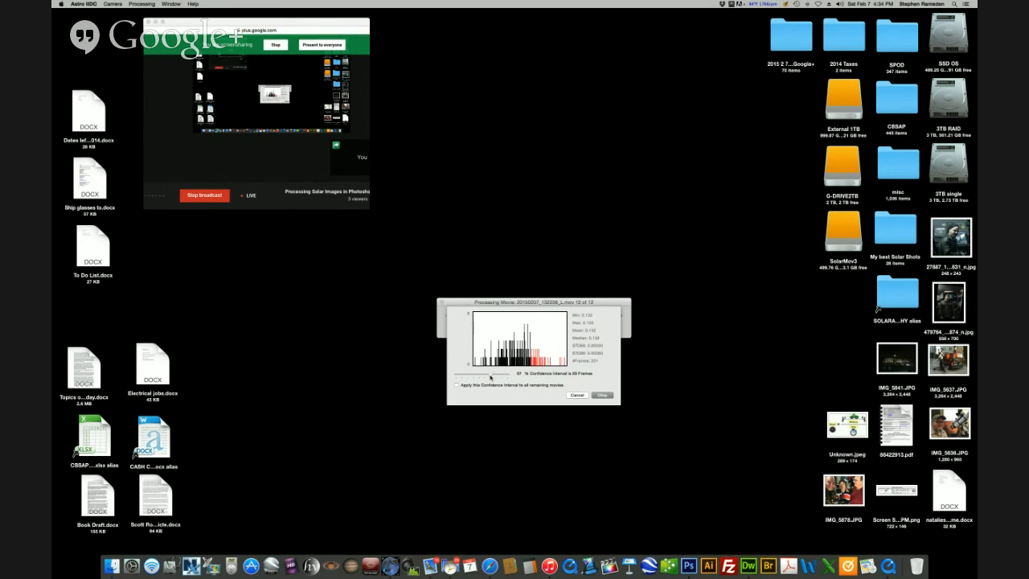
left_click(602, 395)
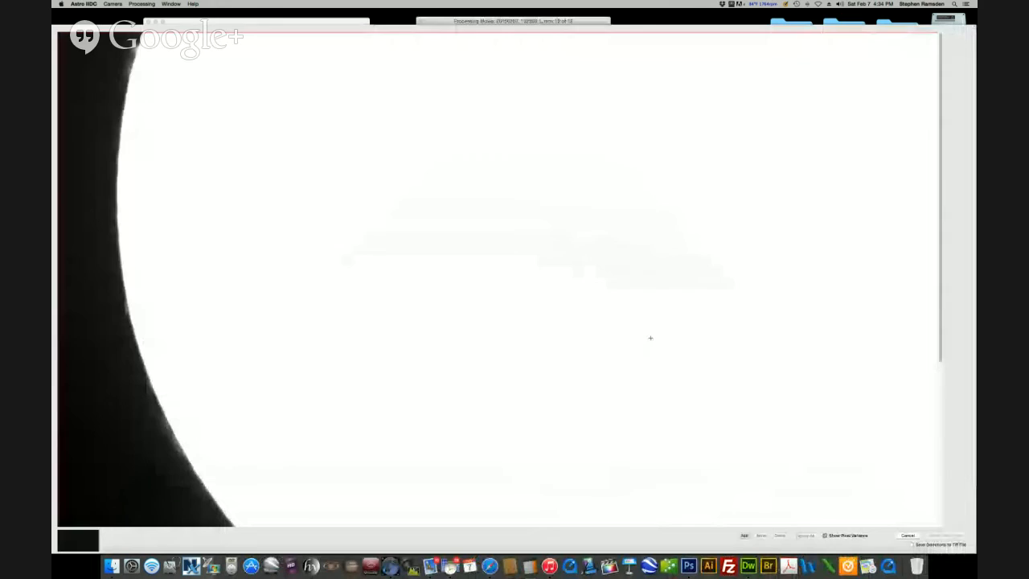
left_click(174, 441)
left_click(152, 78)
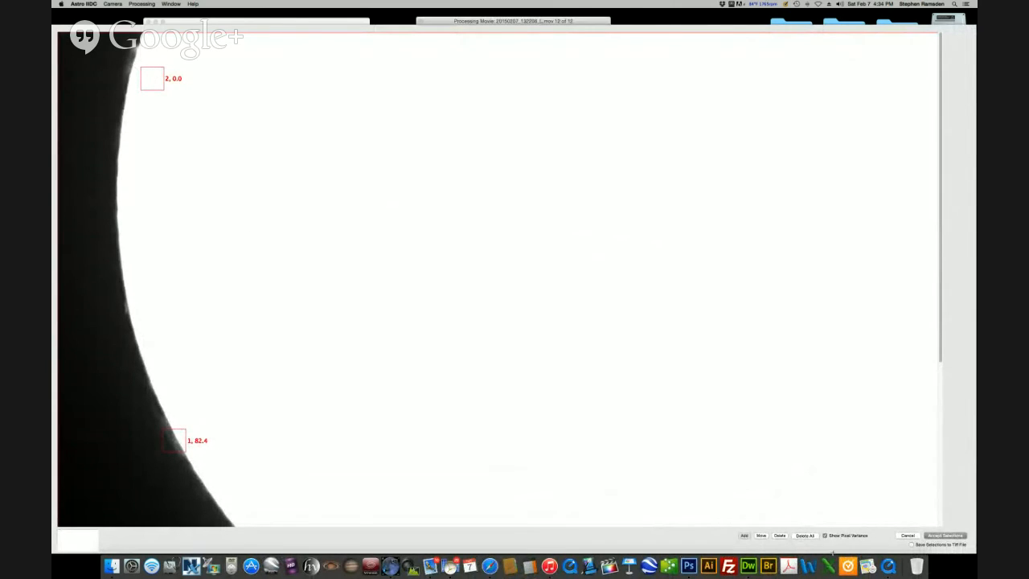
Delete alignment selection 2 from the overexposed disk and place a replacement on the upper part of the solar limb
left_click(780, 535)
left_click(156, 77)
left_click(134, 58)
Add further alignment selections spaced along the side and lower solar limb, and accept the selections to start stacking
scroll(339, 466, "down", 5)
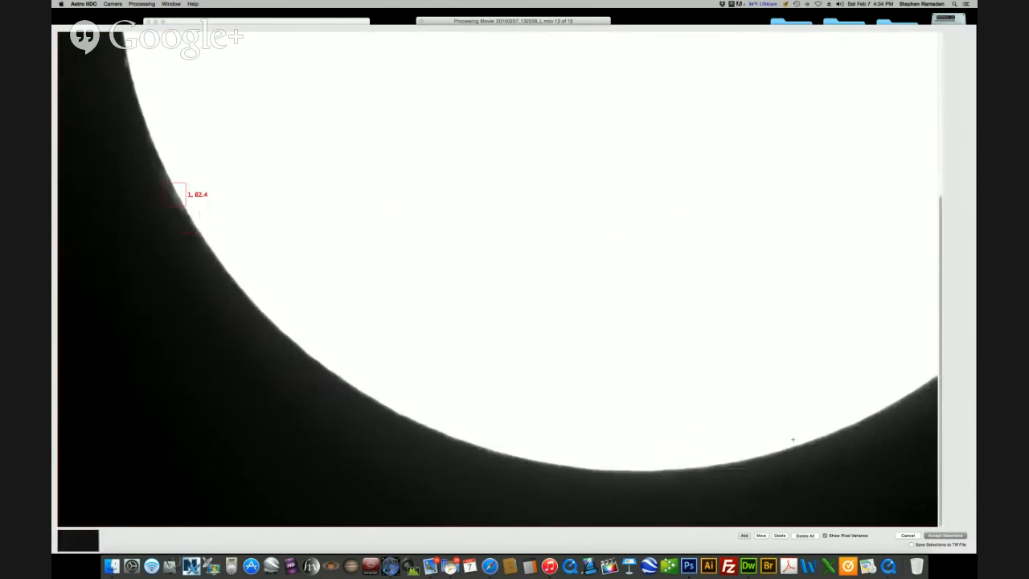
left_click(455, 438)
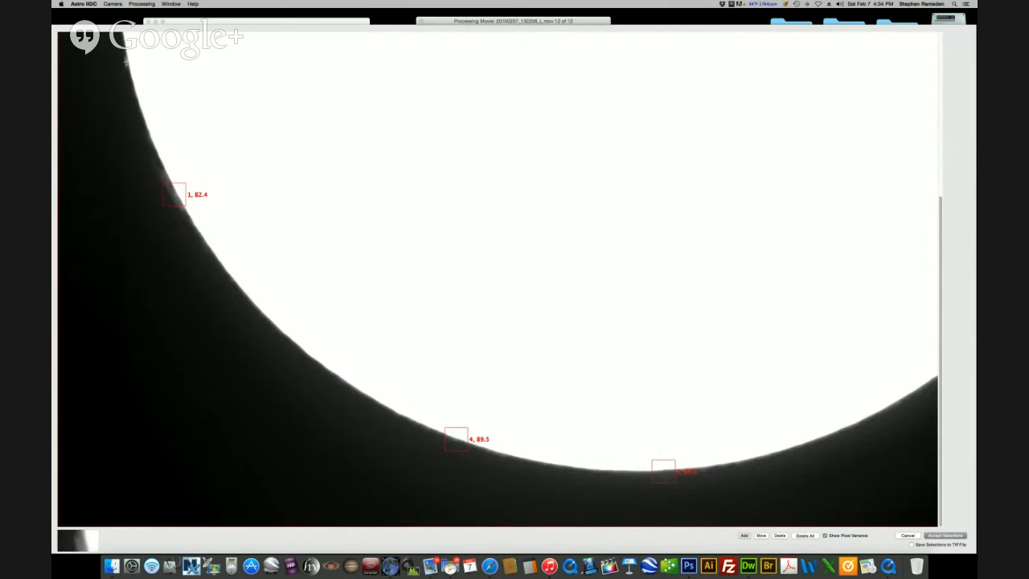
left_click(126, 63)
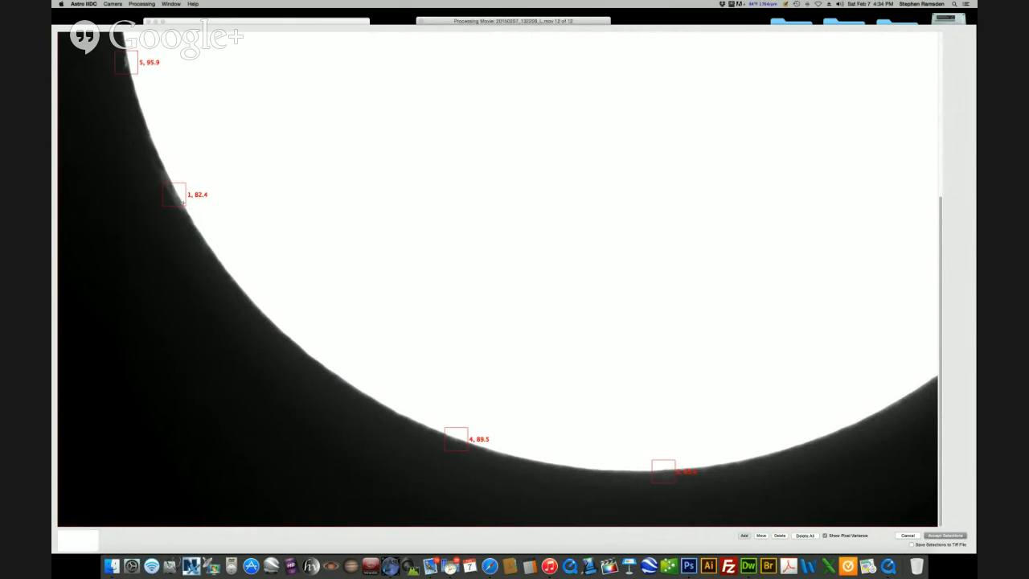
left_click(157, 165)
left_click(843, 428)
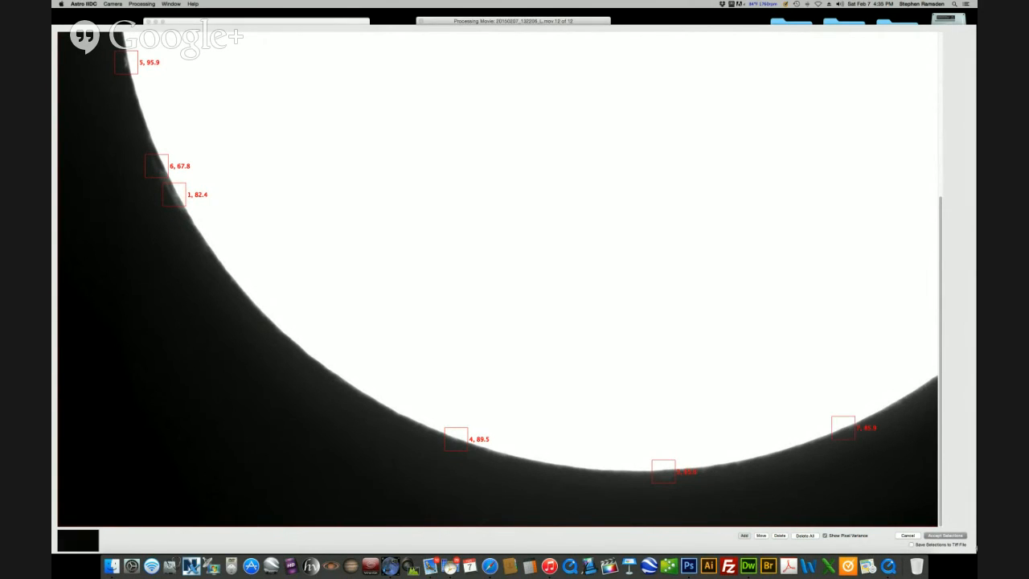
left_click(944, 535)
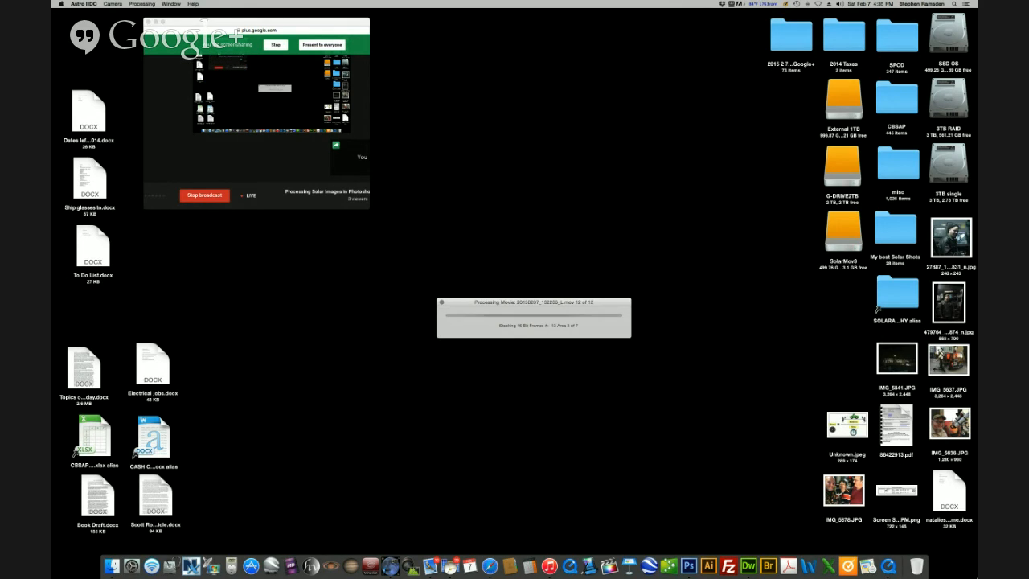
left_click(177, 133)
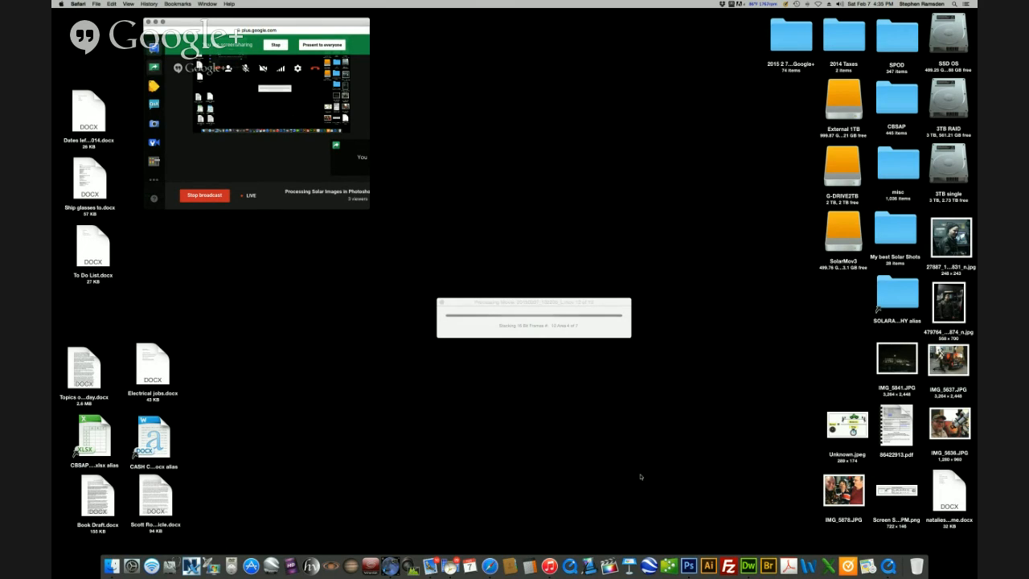
left_click_drag(550, 302, 539, 289)
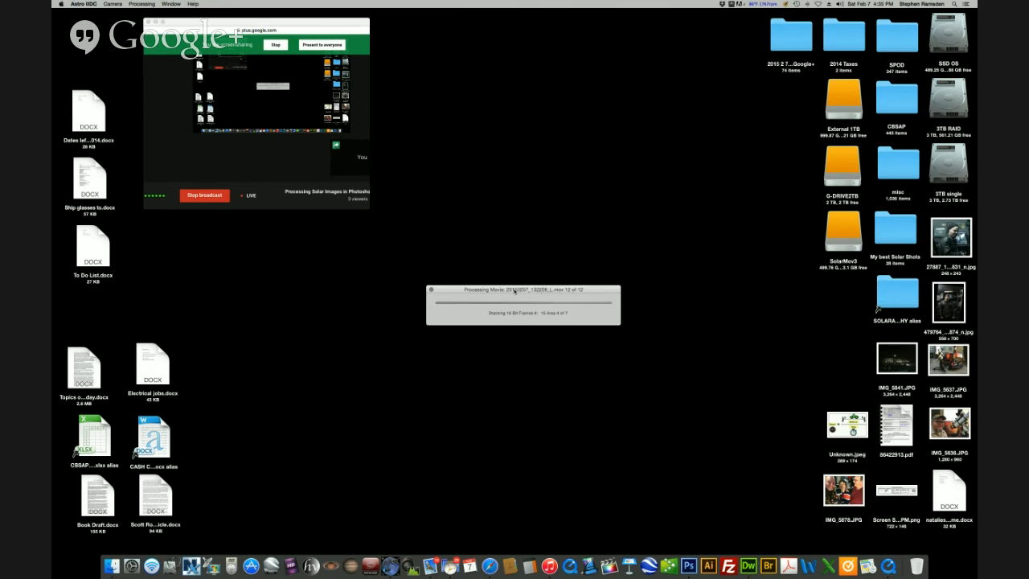
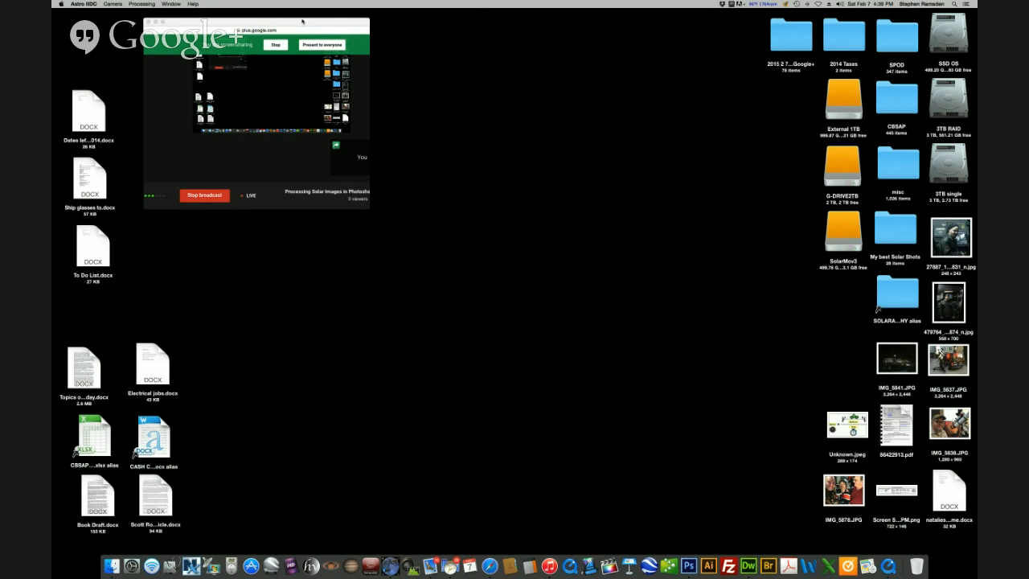
left_click_drag(303, 23, 344, 27)
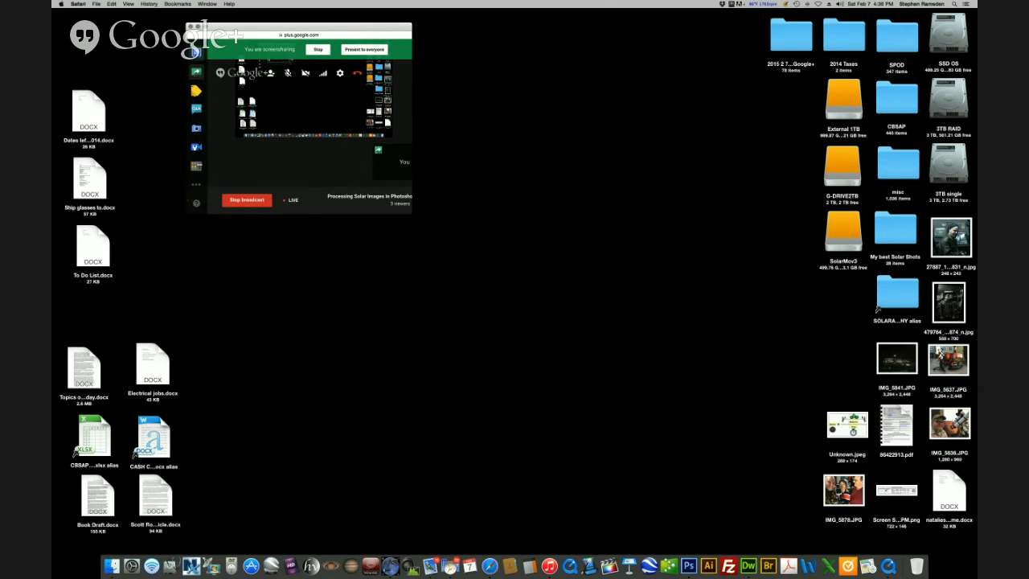
Open the "2015 2 7 Driveway Solar on Google+" folder, enlarge its window and widen the file list column to show full names
double_click(788, 45)
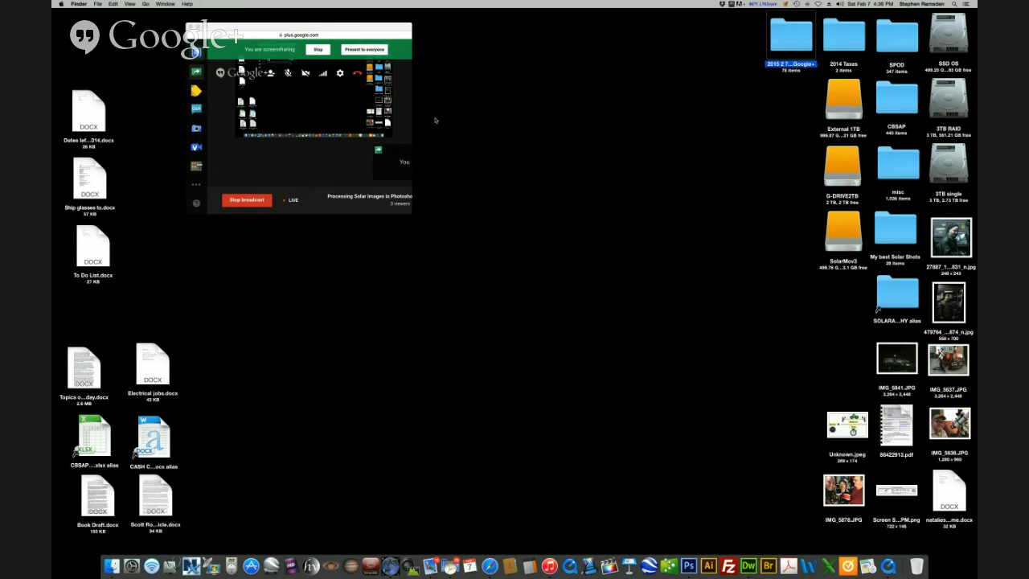
left_click_drag(499, 209, 274, 65)
left_click_drag(507, 370, 917, 548)
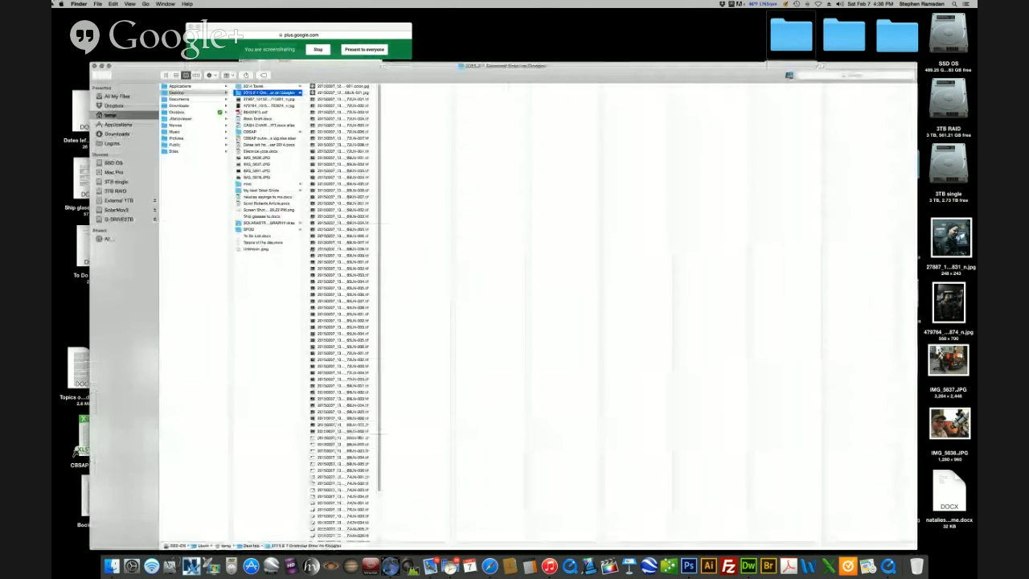
left_click_drag(446, 63, 345, 13)
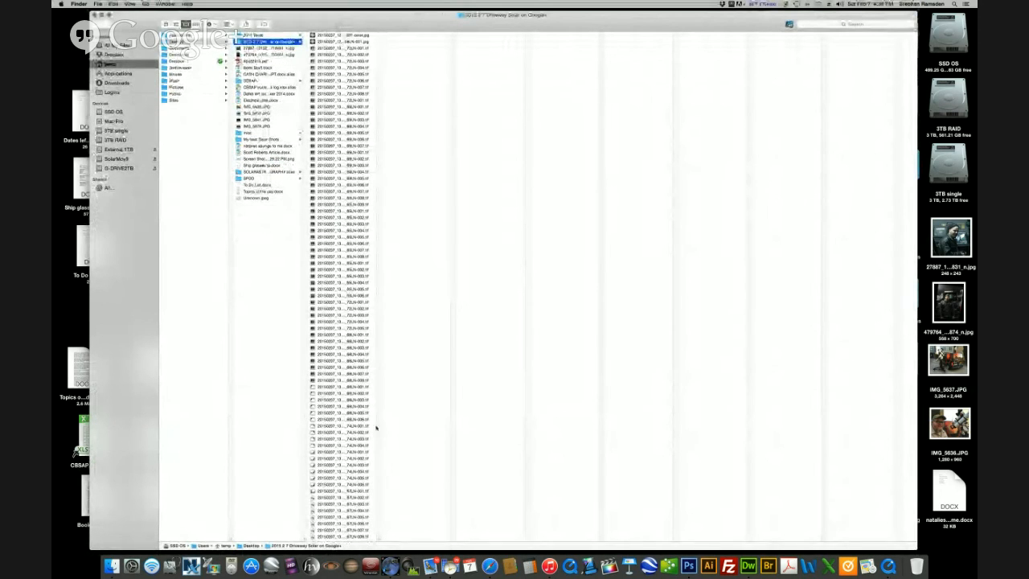
left_click_drag(387, 538, 399, 538)
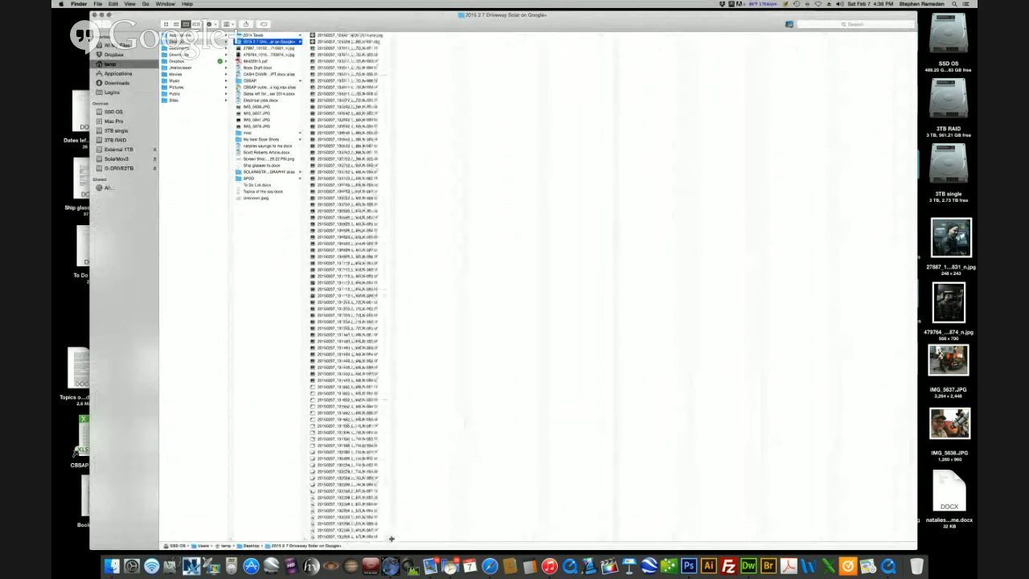
Compare stacks in the 20150207_130311_L_72LN series and move files 002 through 008 to the Trash, keeping 001
left_click(347, 48)
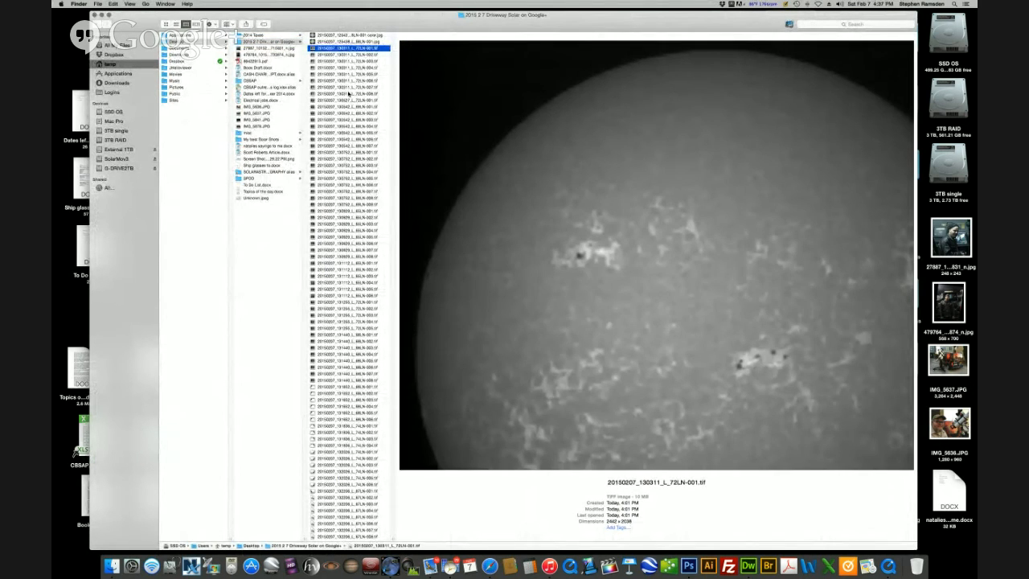
left_click(348, 94)
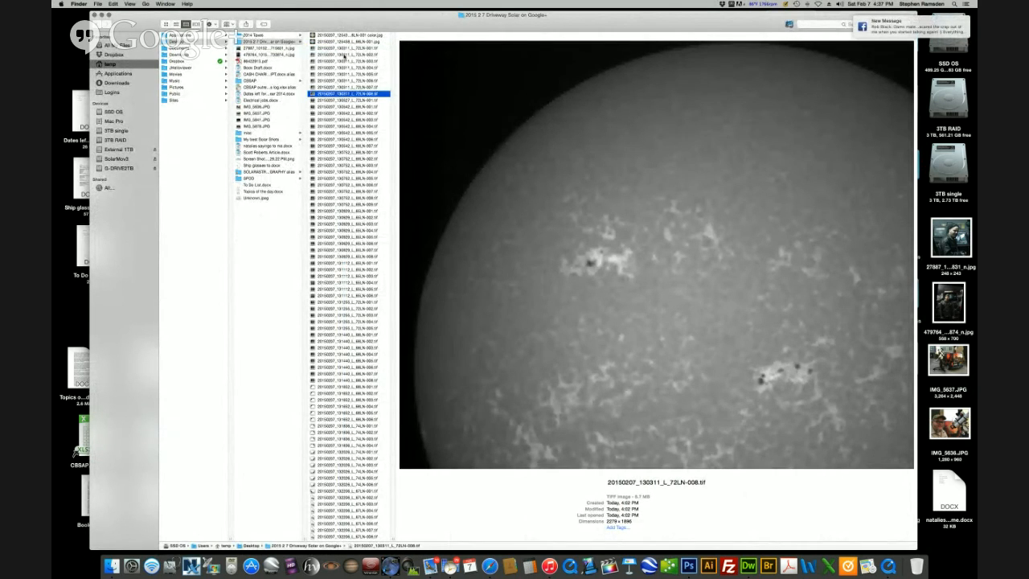
left_click(344, 55)
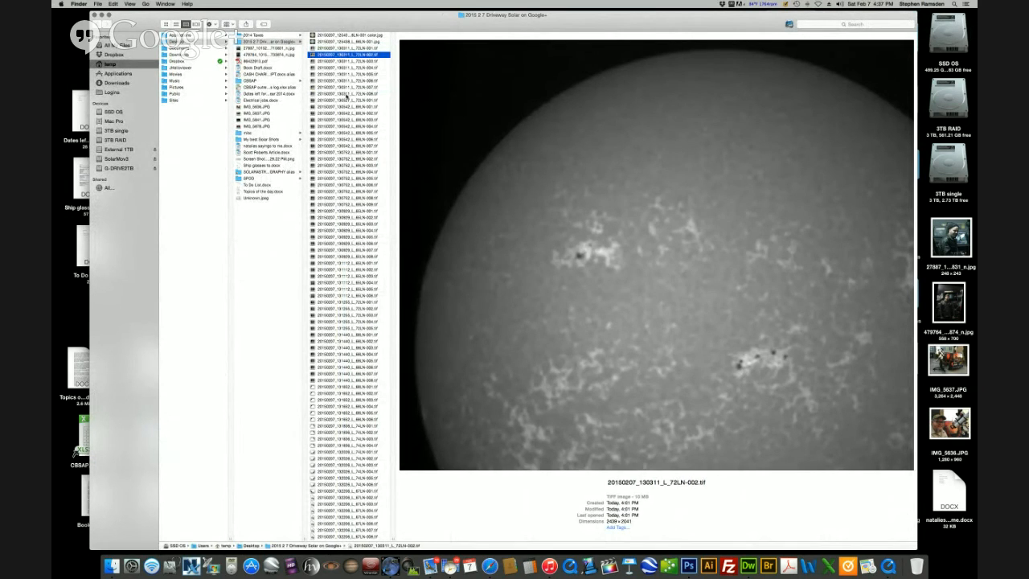
left_click(347, 94, "shift")
left_click_drag(346, 94, 916, 566)
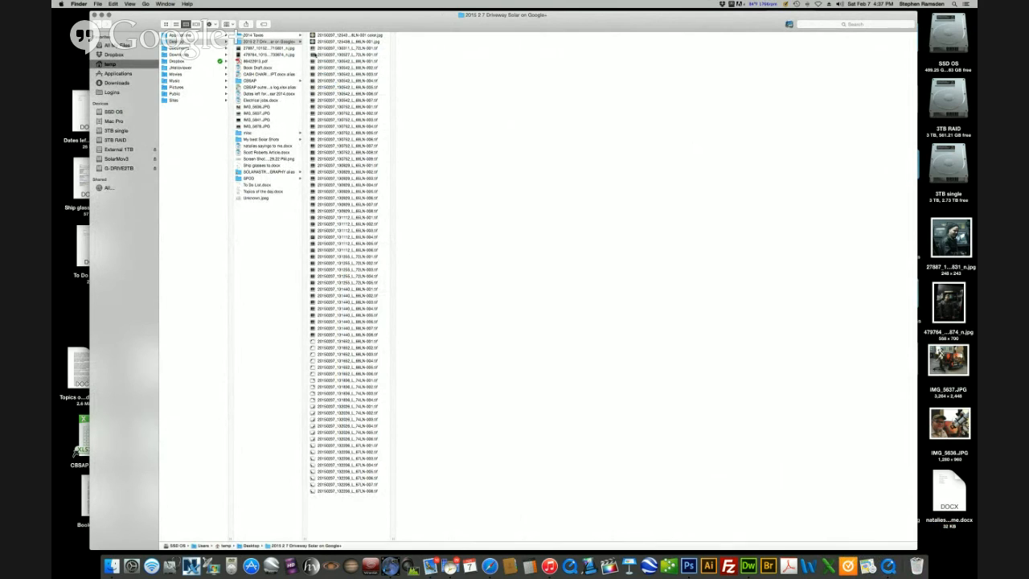
Compare the first and last stacks of the 20150207_130542 series and move files 002 through 007 to the Trash
left_click(350, 60)
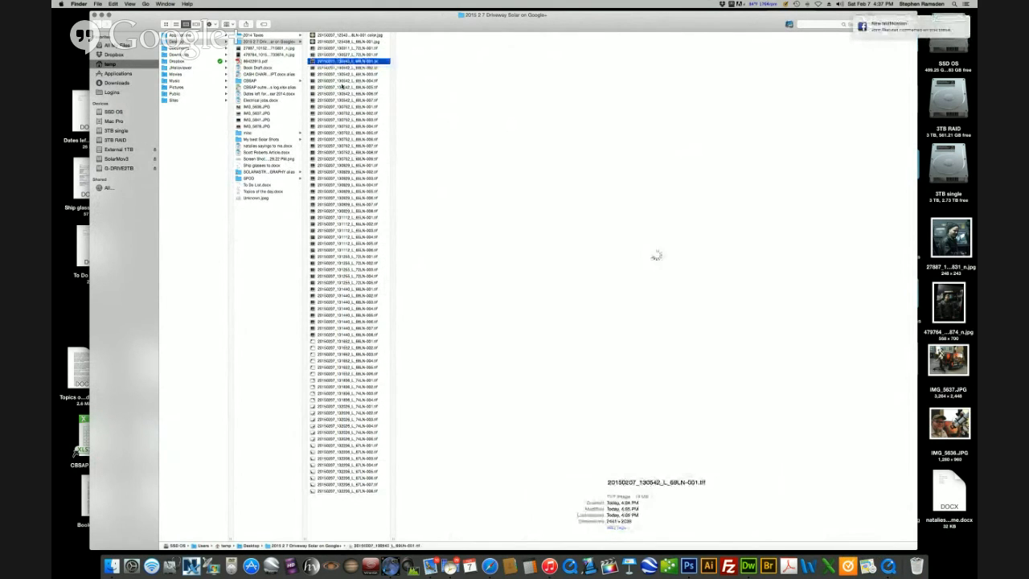
left_click(349, 115)
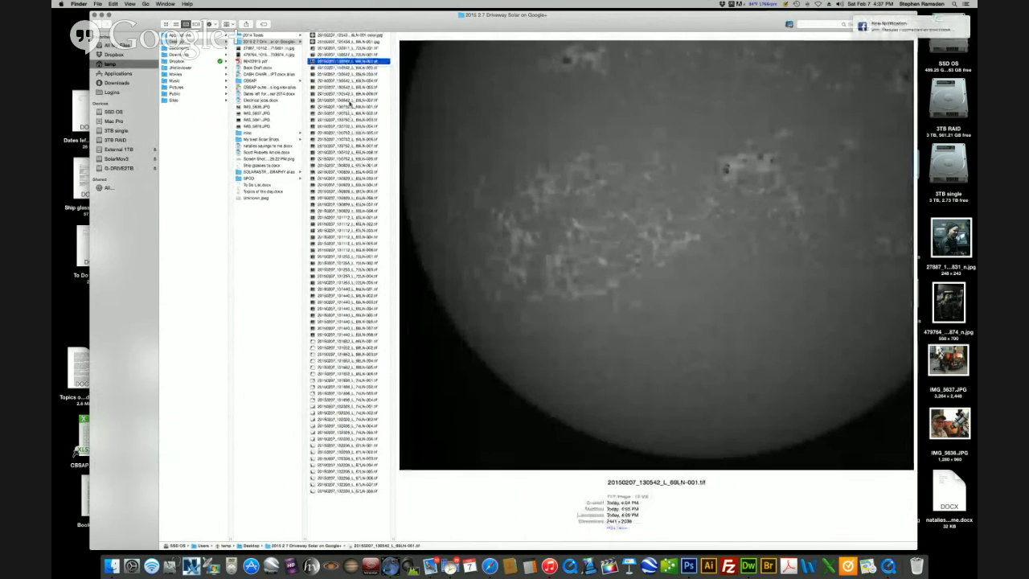
left_click(350, 100)
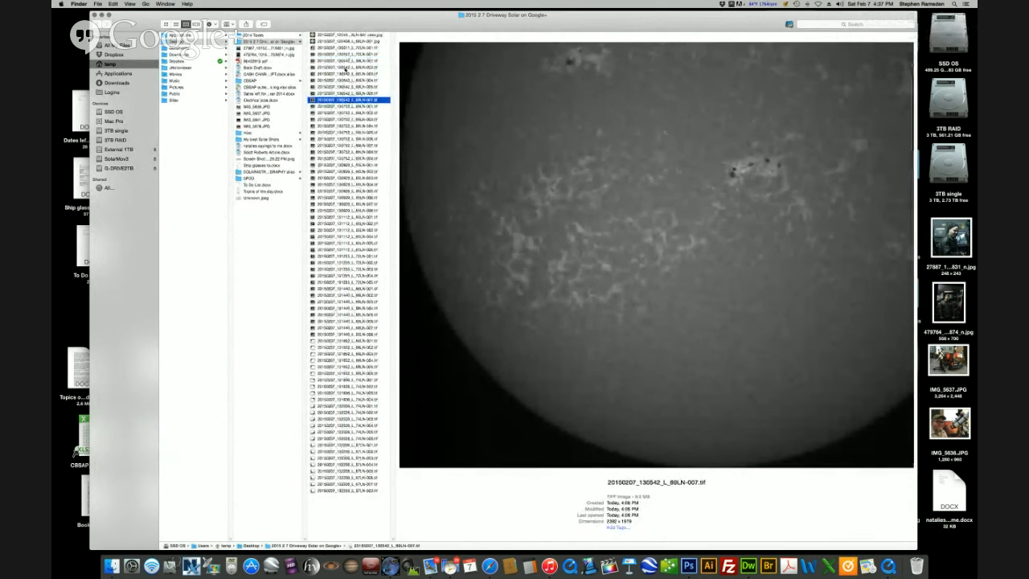
left_click(345, 69, "shift")
left_click_drag(346, 72, 916, 556)
Compare stacks 001, 002 and 009 of the 20150207_130752 series and move files 002 through 009 to the Trash
left_click(349, 69)
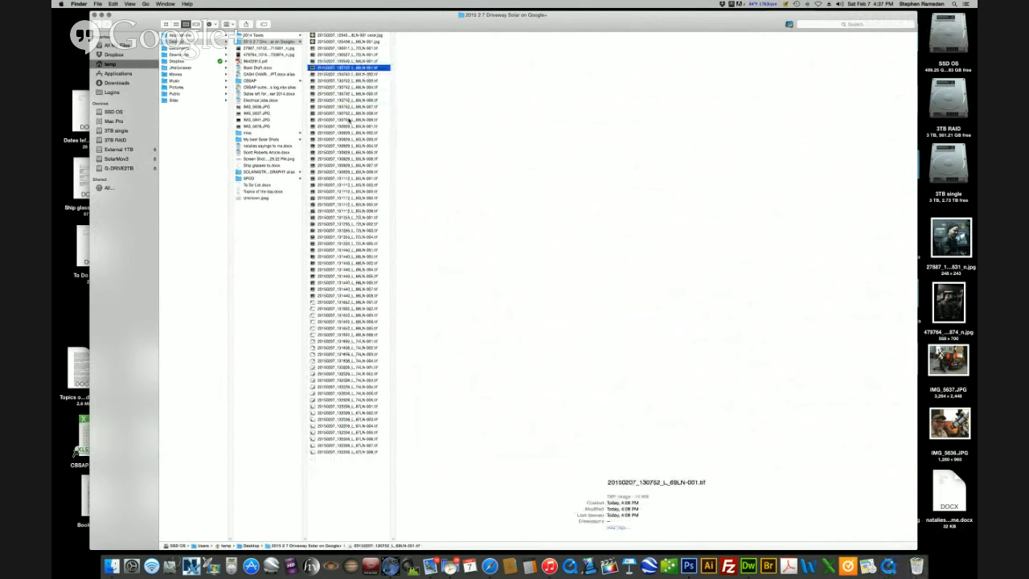
left_click(348, 119)
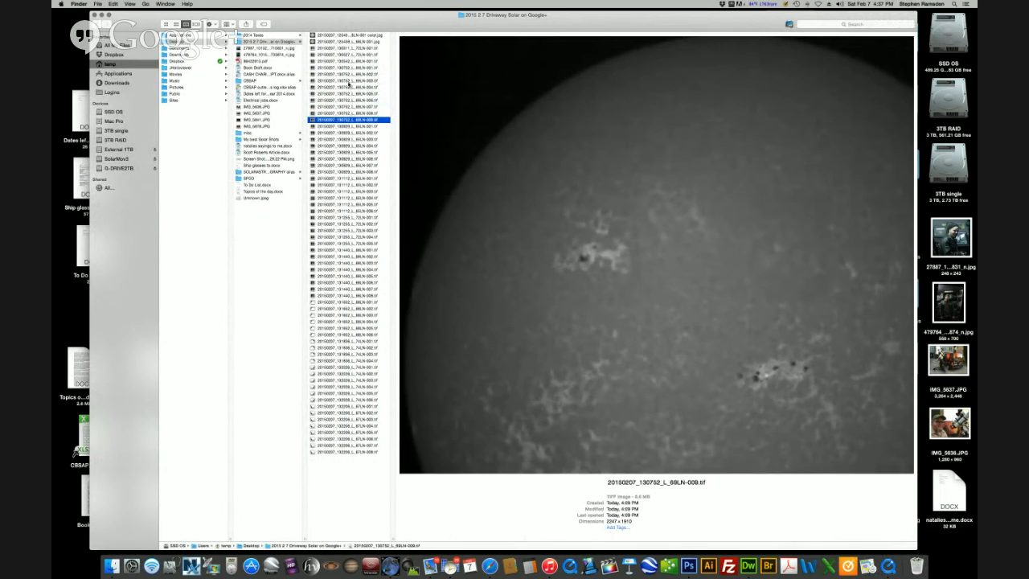
left_click(347, 67)
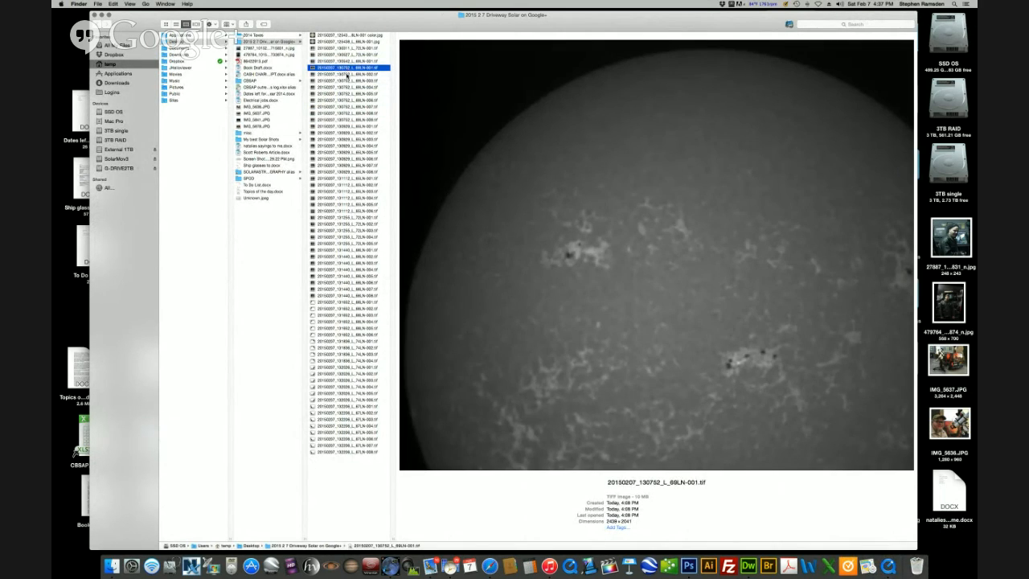
left_click(348, 74)
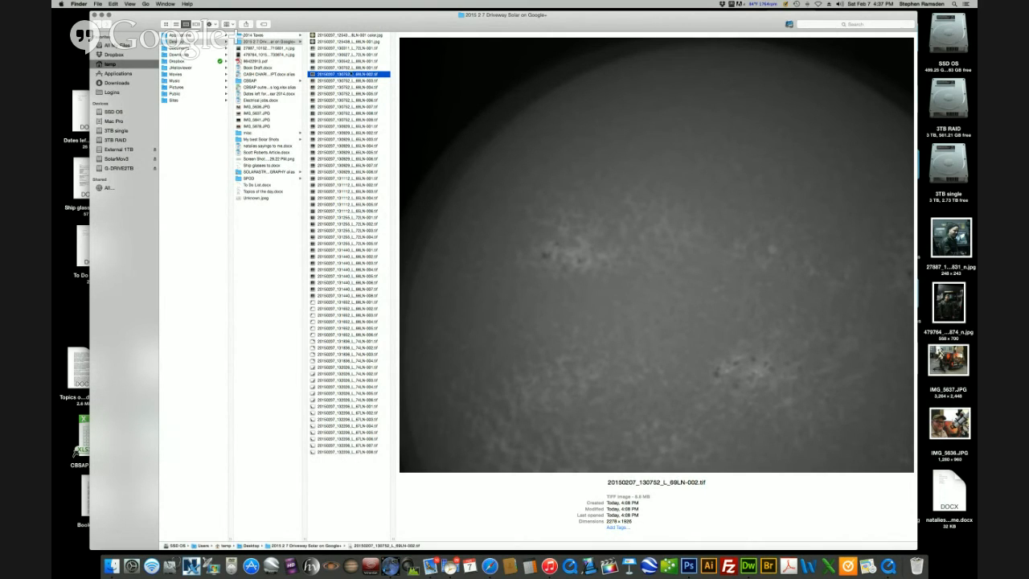
left_click(348, 119, "shift")
left_click_drag(386, 117, 914, 568)
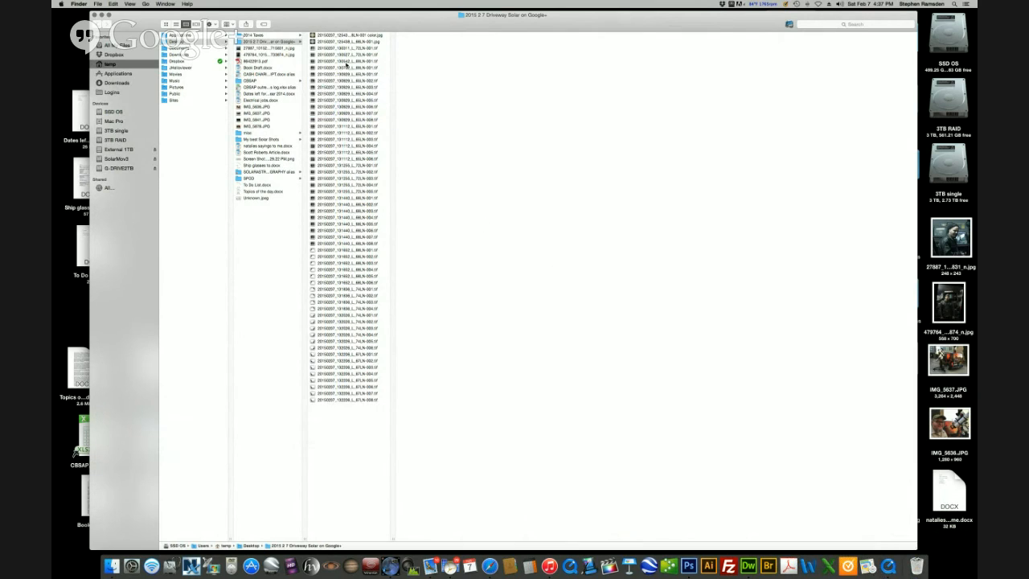
Compare stacks 001 and 008 of the 20150207_130929_L_65LN series and move files 002 through 008 to the Trash
left_click(345, 73)
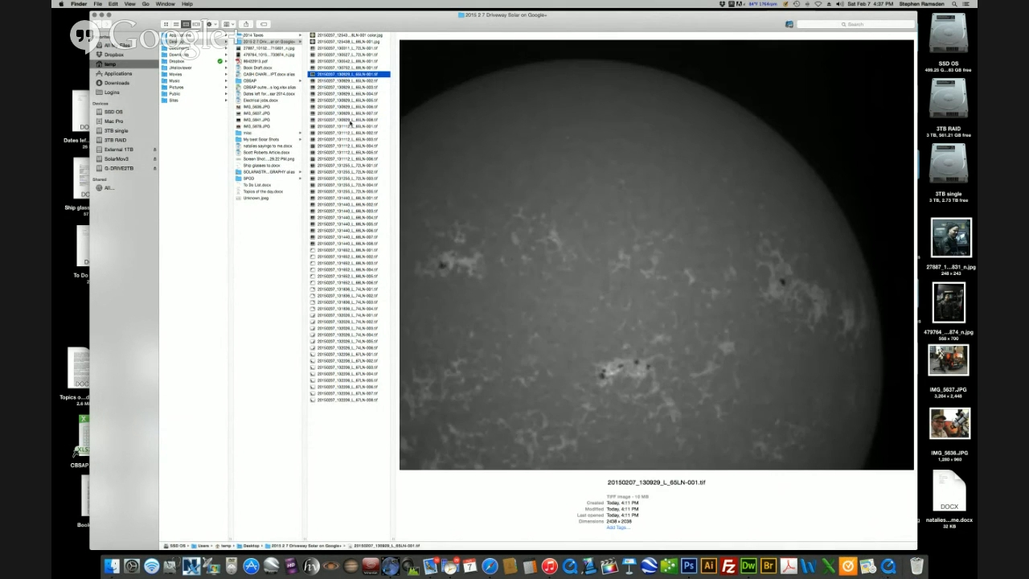
left_click(351, 120)
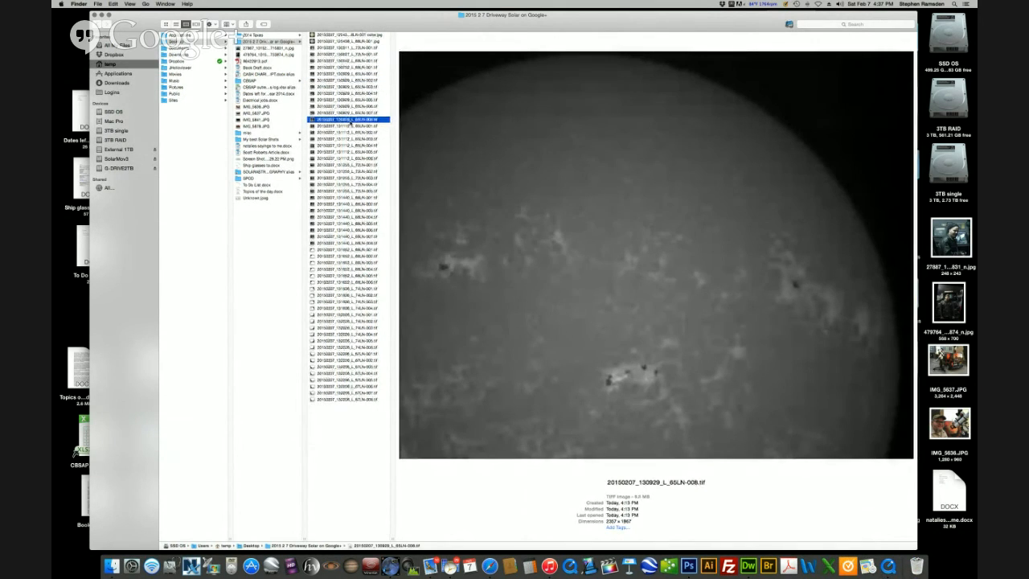
left_click(351, 80, "shift")
left_click_drag(359, 98, 916, 565)
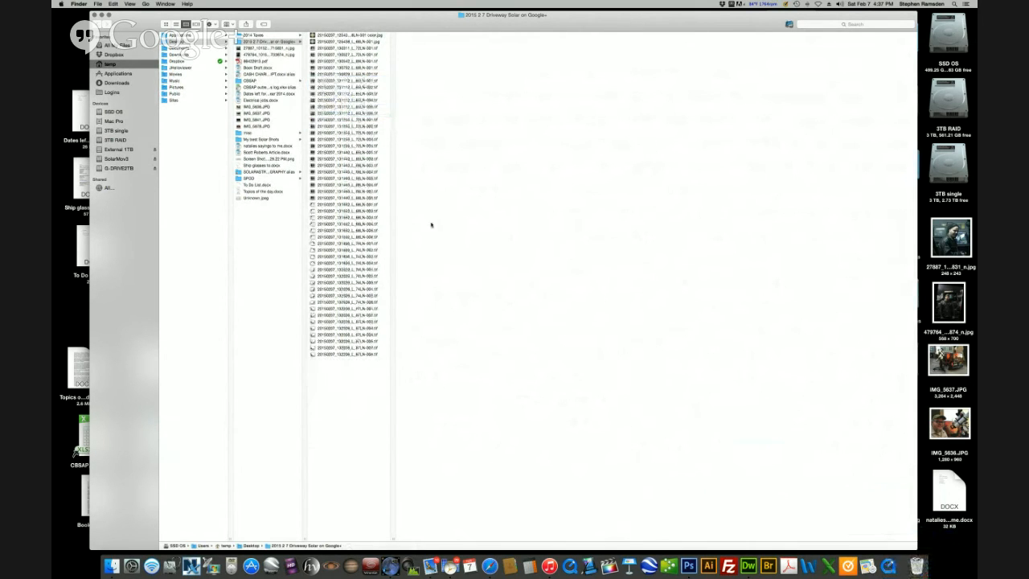
Compare stacks 001 and 006 of the 20150207_131112_L_65LN series and move files 002 through 006 to the Trash
left_click(347, 81)
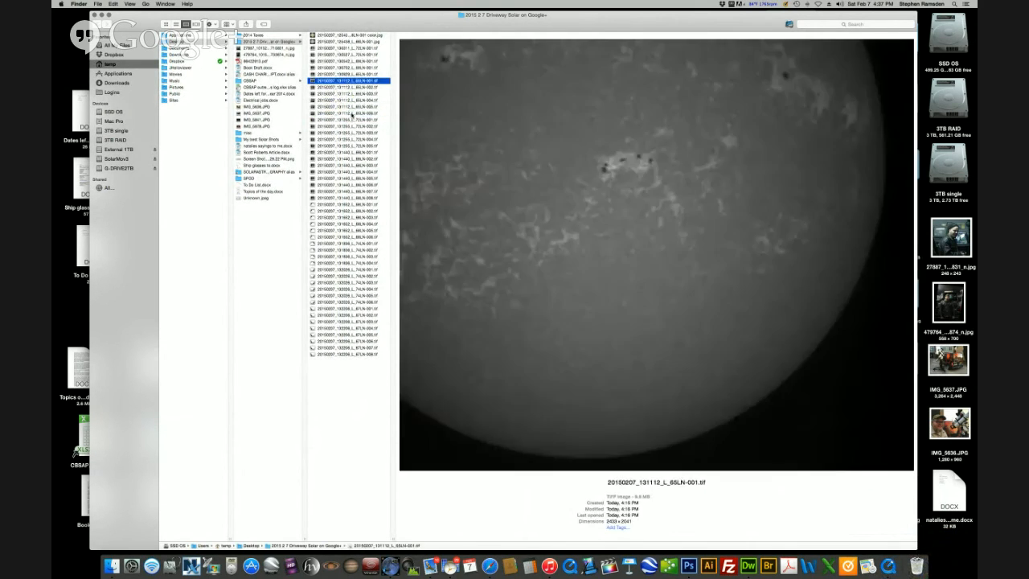
left_click(351, 112)
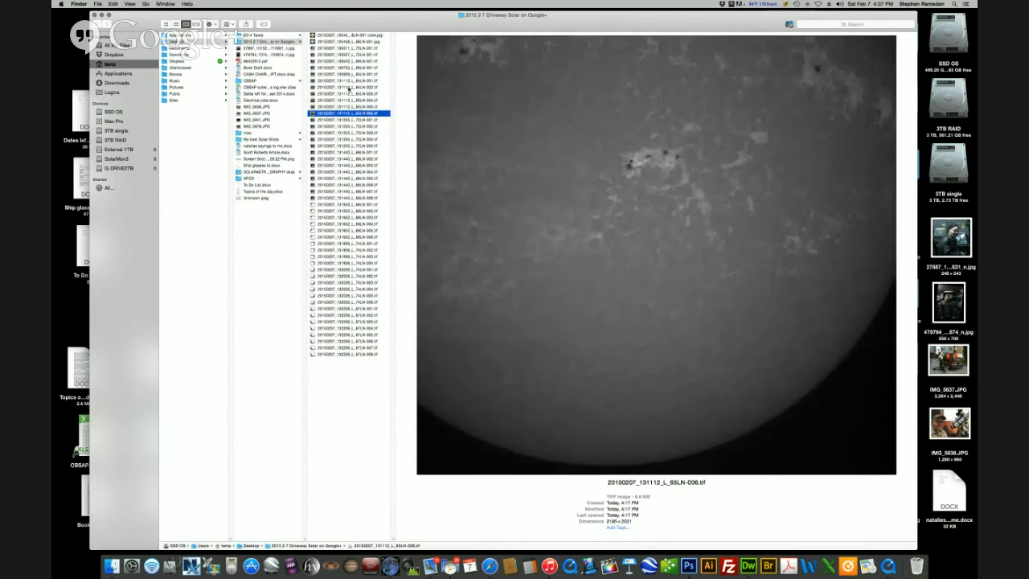
left_click(351, 87, "shift")
left_click_drag(351, 89, 916, 565)
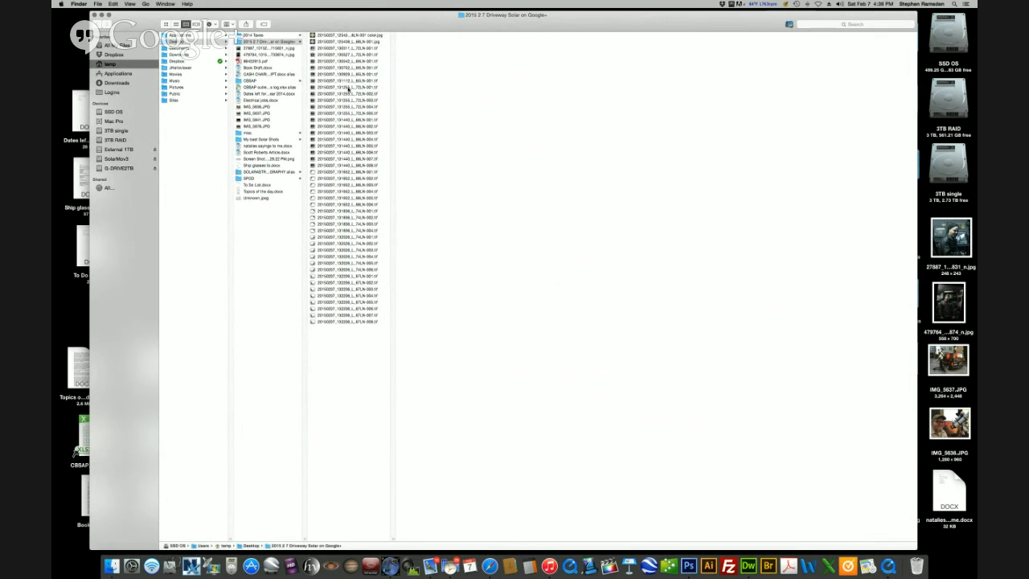
Compare stacks 001 and 005 of the 20150207_131255_L_72LN series and move files 002 through 005 to the Trash
left_click(347, 87)
left_click(349, 114)
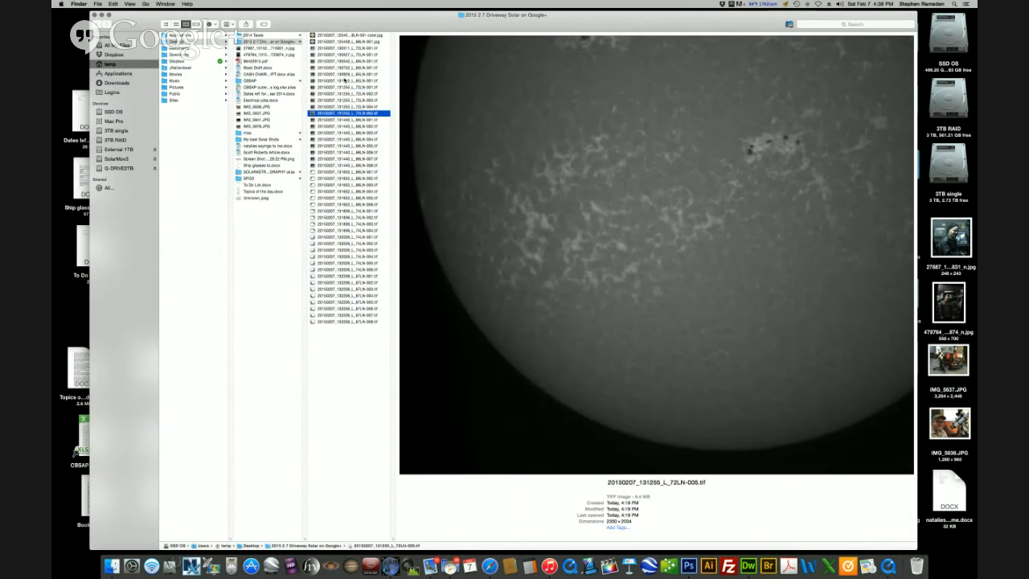
left_click(349, 94, "shift")
left_click_drag(349, 94, 917, 565)
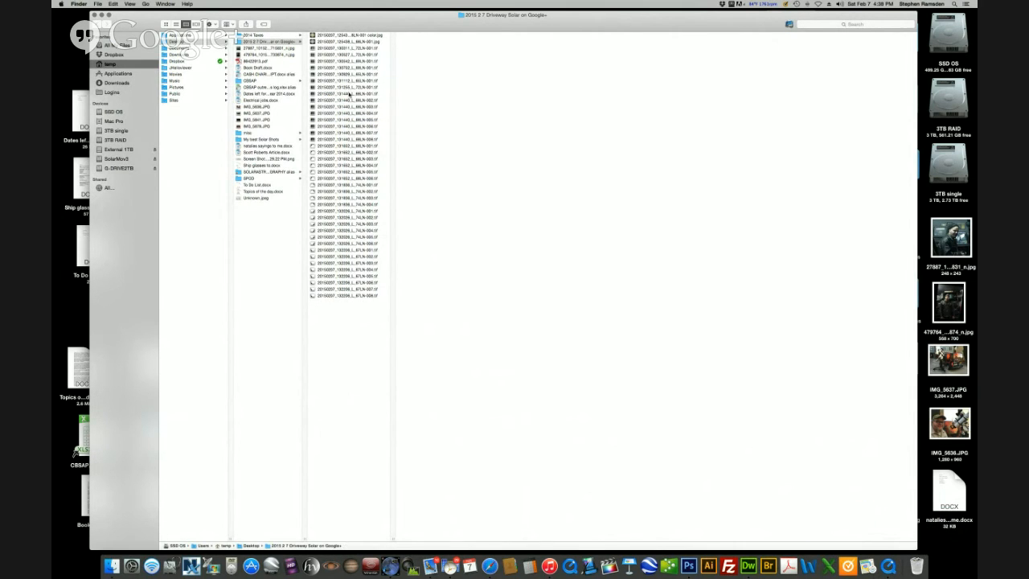
Compare stacks 001 and 008 of the 20150207_131440_L_68LN series and move files 002 through 008 to the Trash
left_click(350, 94)
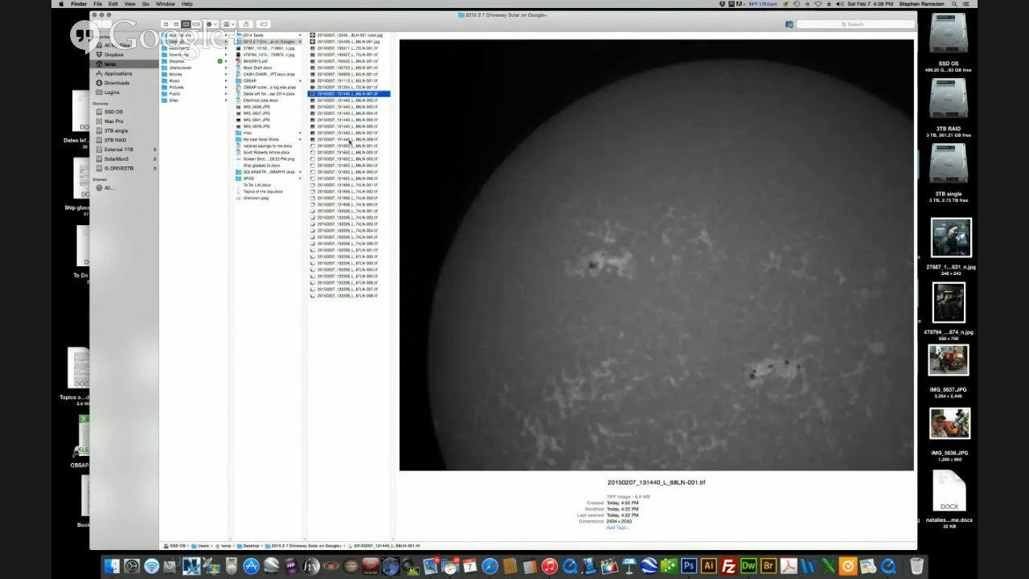
left_click(352, 140)
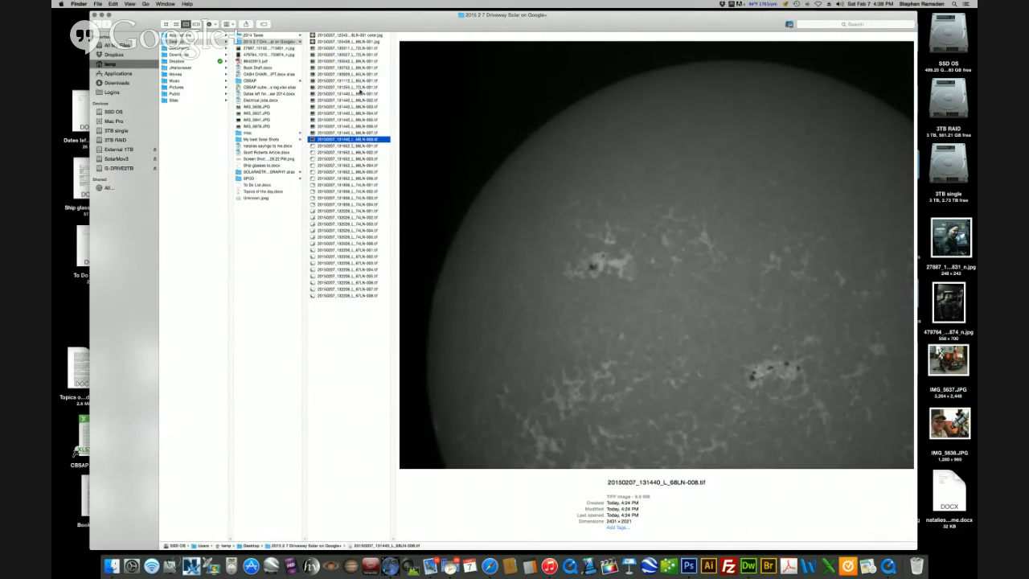
left_click(347, 101, "shift")
left_click_drag(345, 105, 914, 564)
Compare stacks 001 and 006 of the 20150207_131652_L_68LN series and move files 002 through 006 to the Trash
left_click(348, 100)
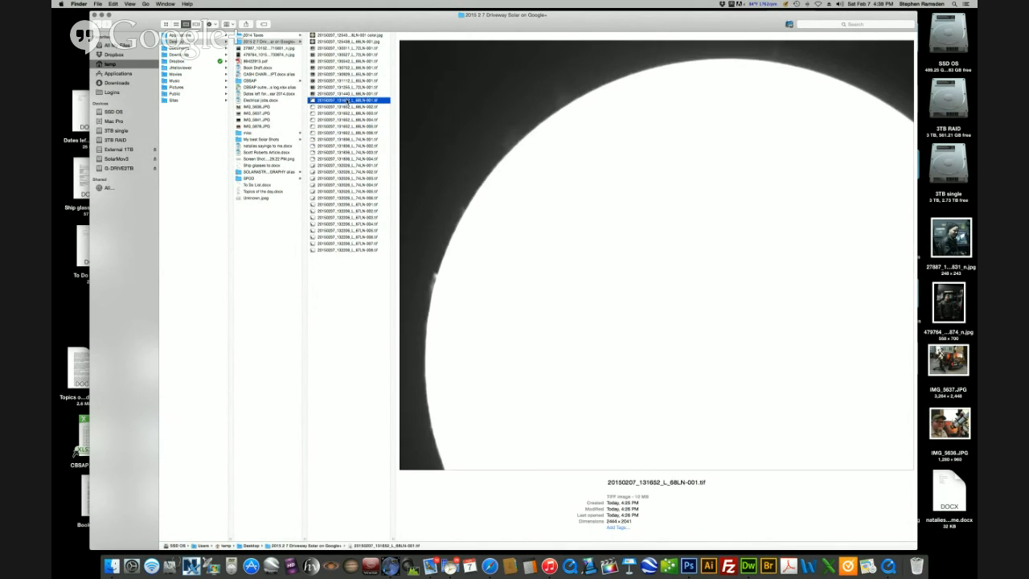
left_click(350, 133)
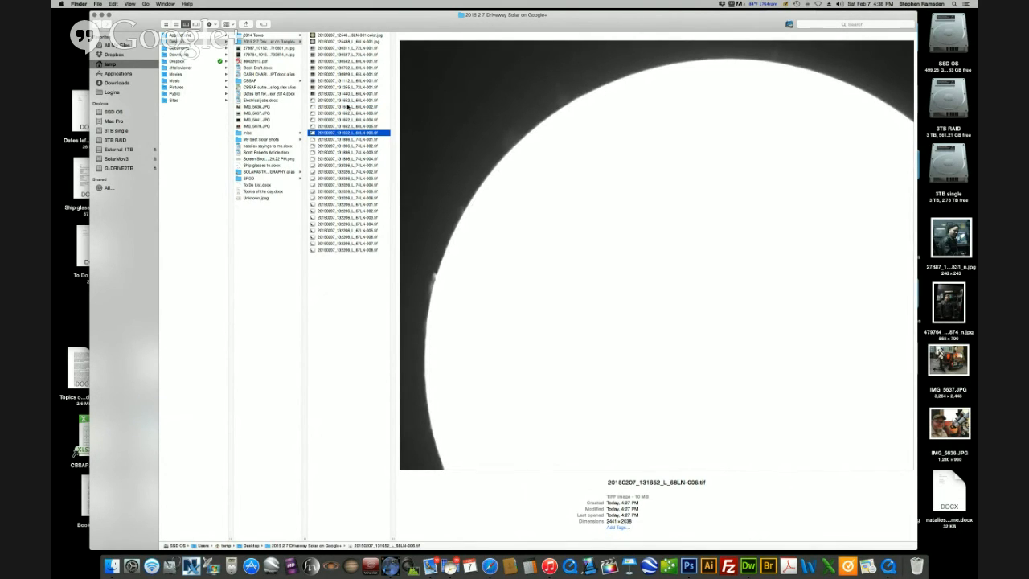
left_click(347, 106, "shift")
left_click_drag(347, 106, 916, 563)
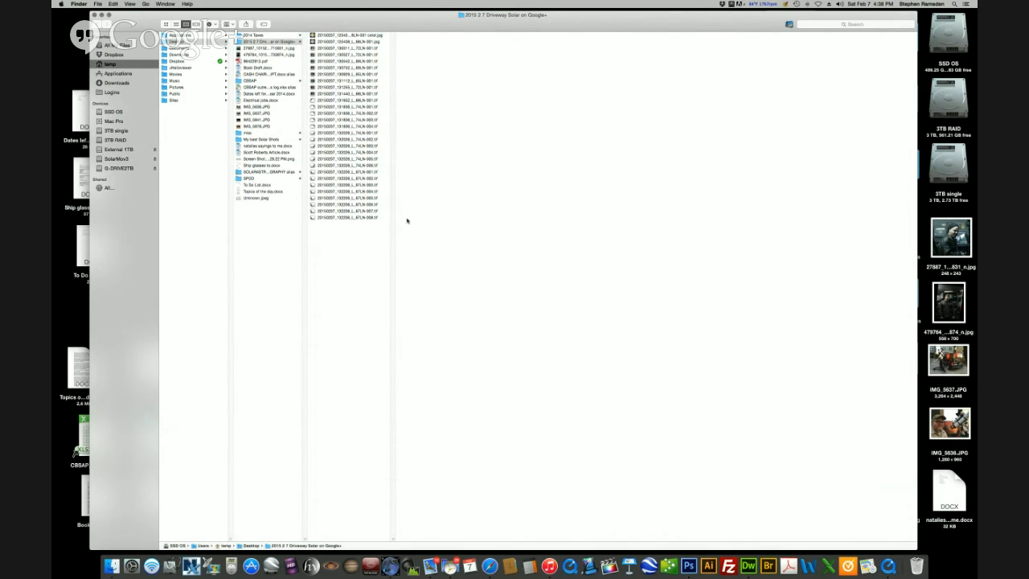
Compare stacks 001 and 004 of the 20150207_131836_L_74LN series and move files 002 through 004 to the Trash
left_click(344, 107)
left_click(347, 127)
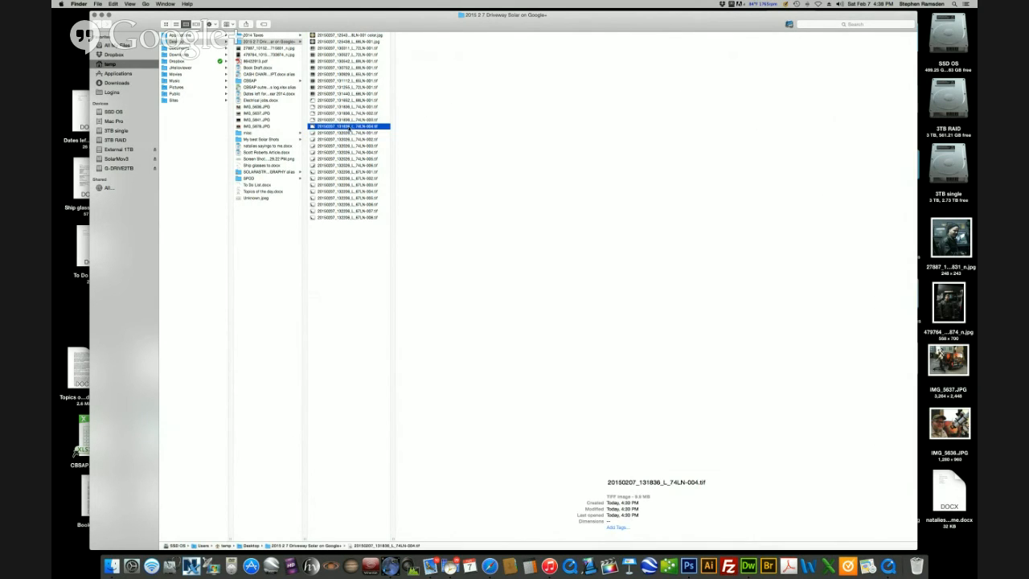
left_click(347, 114, "shift")
left_click_drag(347, 113, 916, 568)
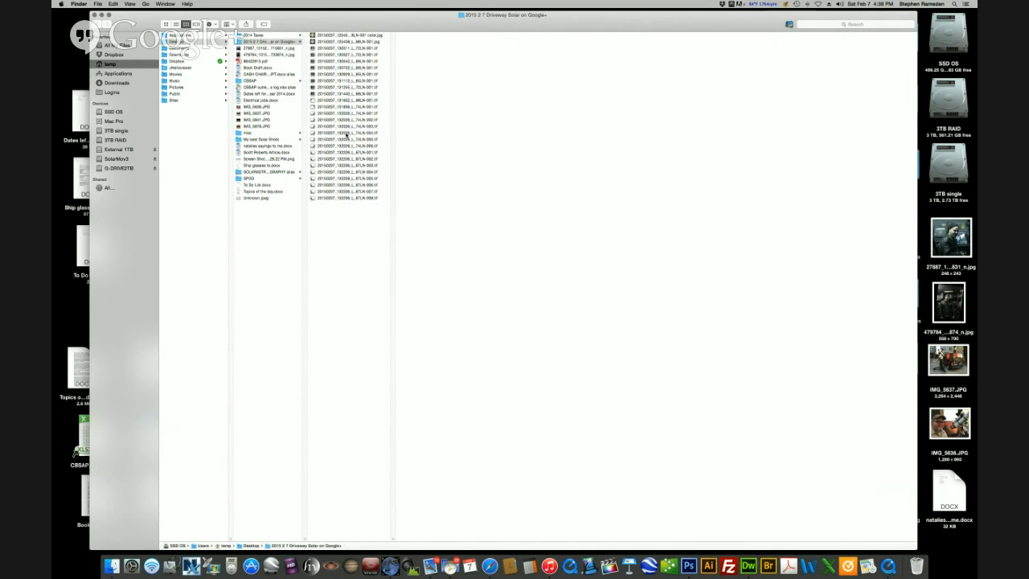
Compare stacks 001 and 006 of the 20150207_132026_L_74LN series and move files 002 through 006 to the Trash
left_click(350, 114)
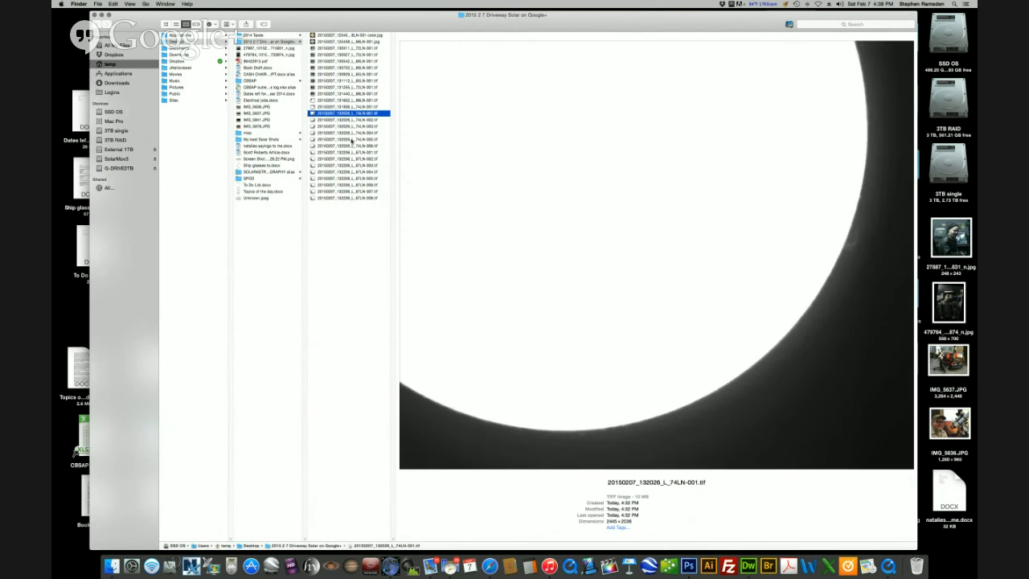
left_click(351, 146)
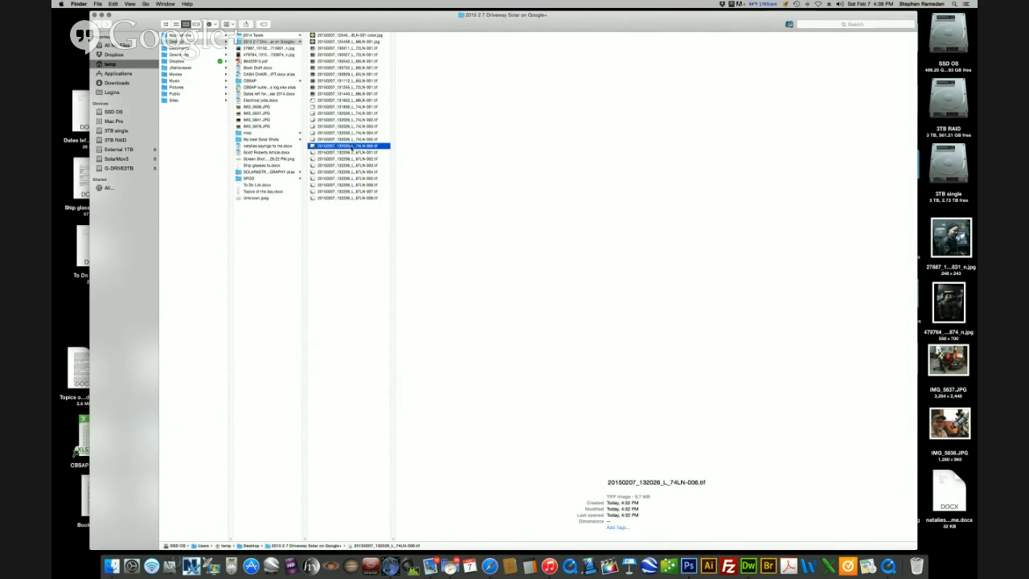
left_click(346, 120, "shift")
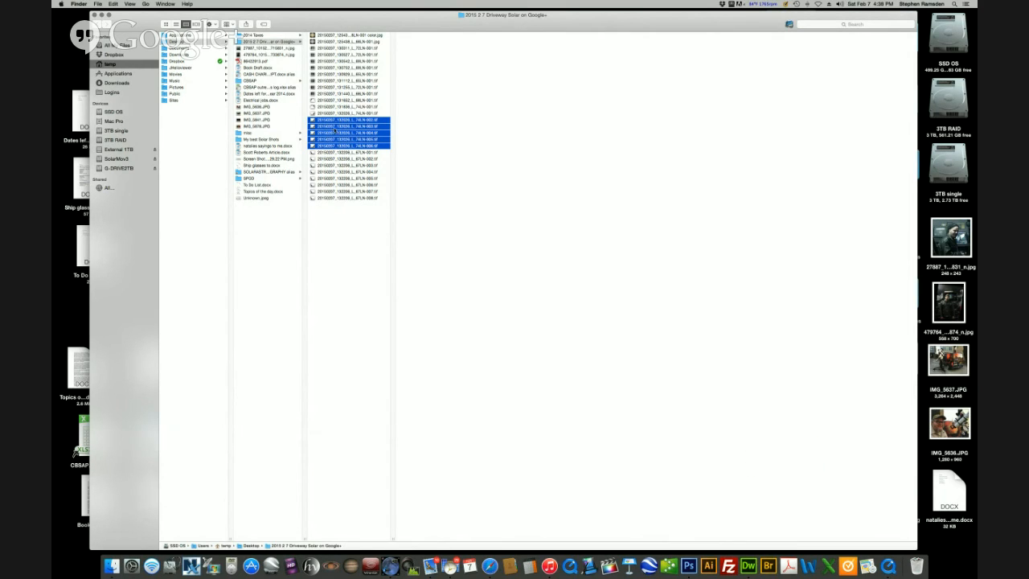
left_click_drag(346, 120, 917, 566)
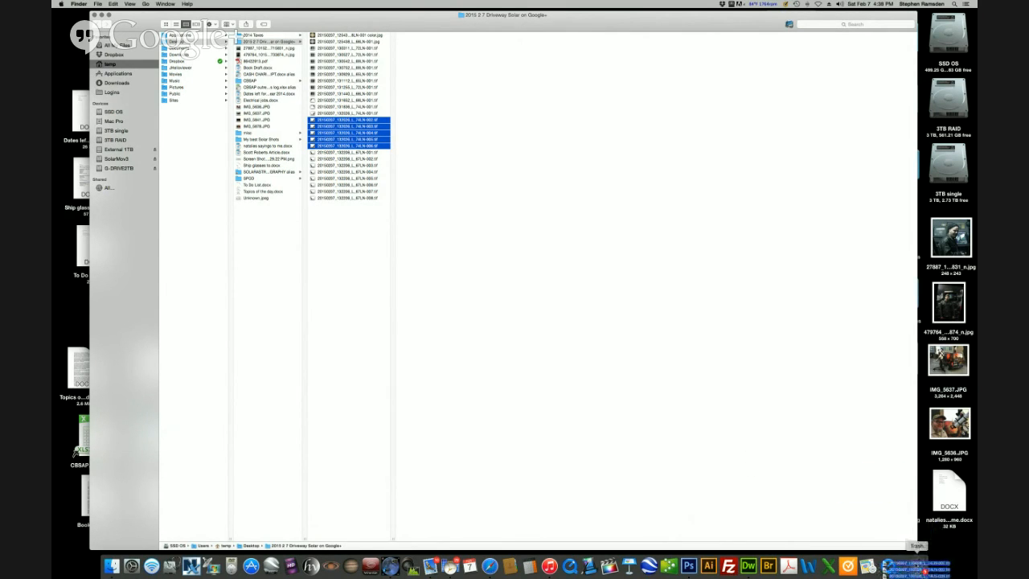
Compare stacks 001, 002 and 008 of the 20150207_132206_L_67LN series and move files 002 through 008 to the Trash
left_click(346, 115)
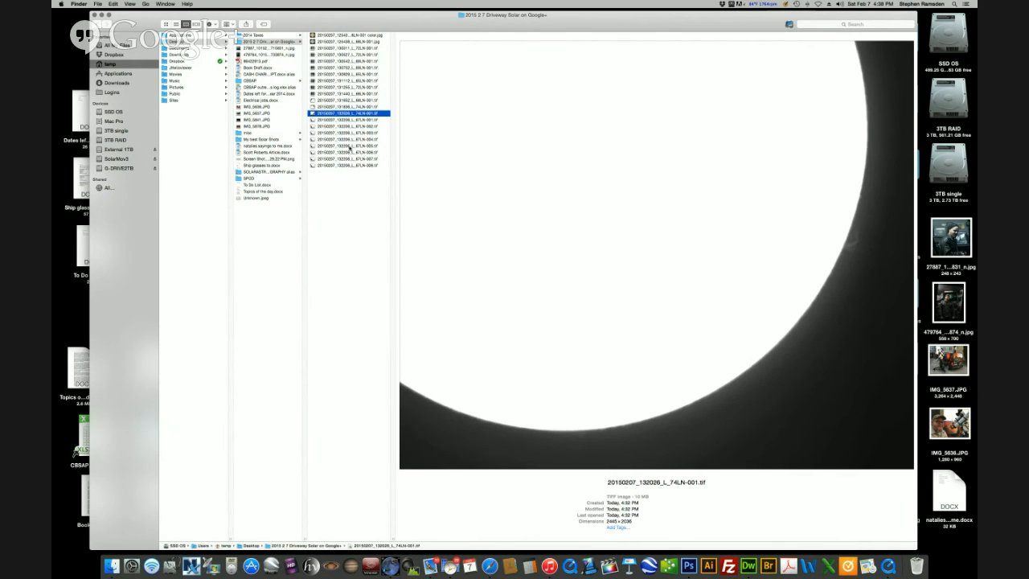
left_click(348, 165)
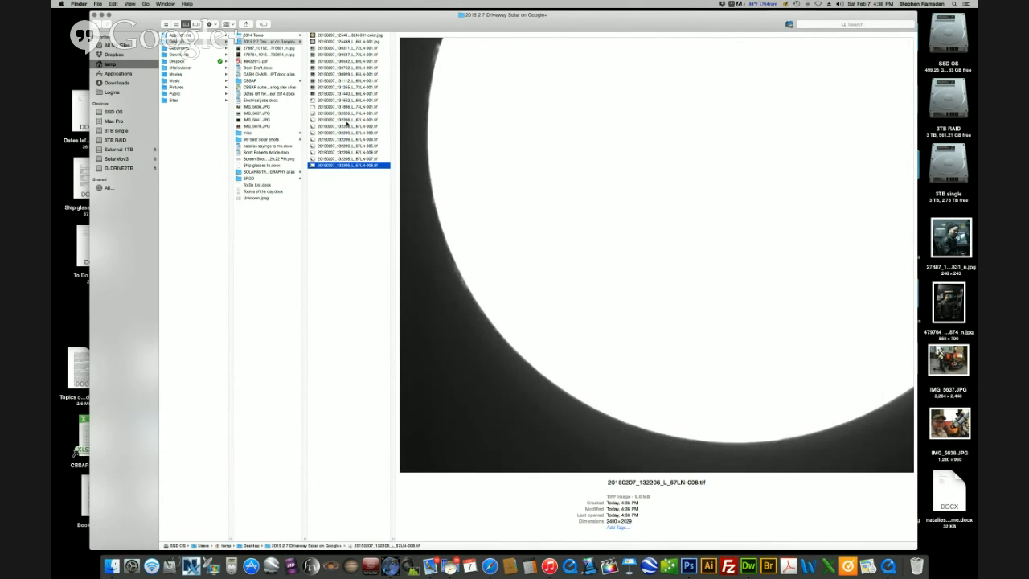
left_click(346, 113)
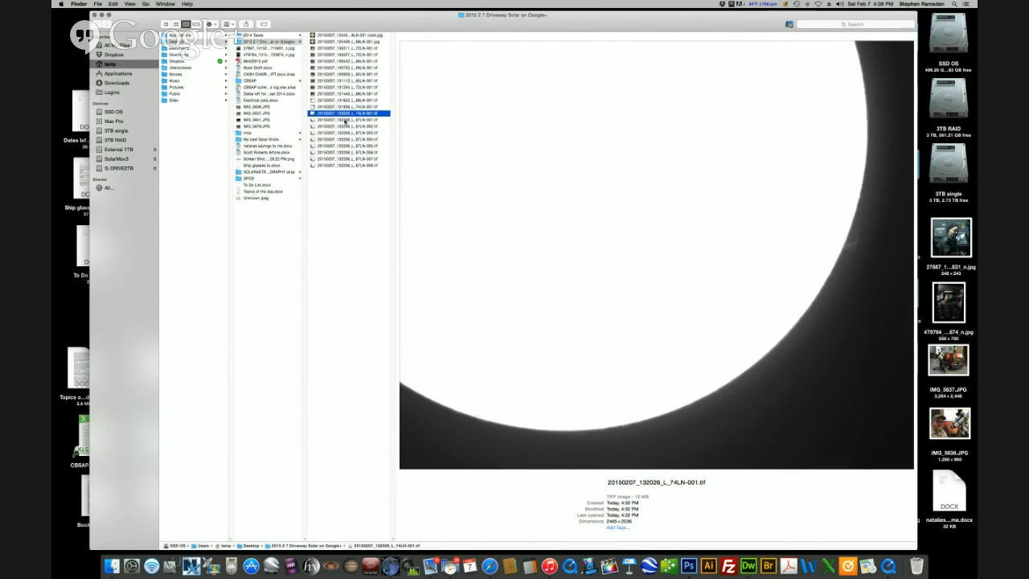
left_click(346, 120)
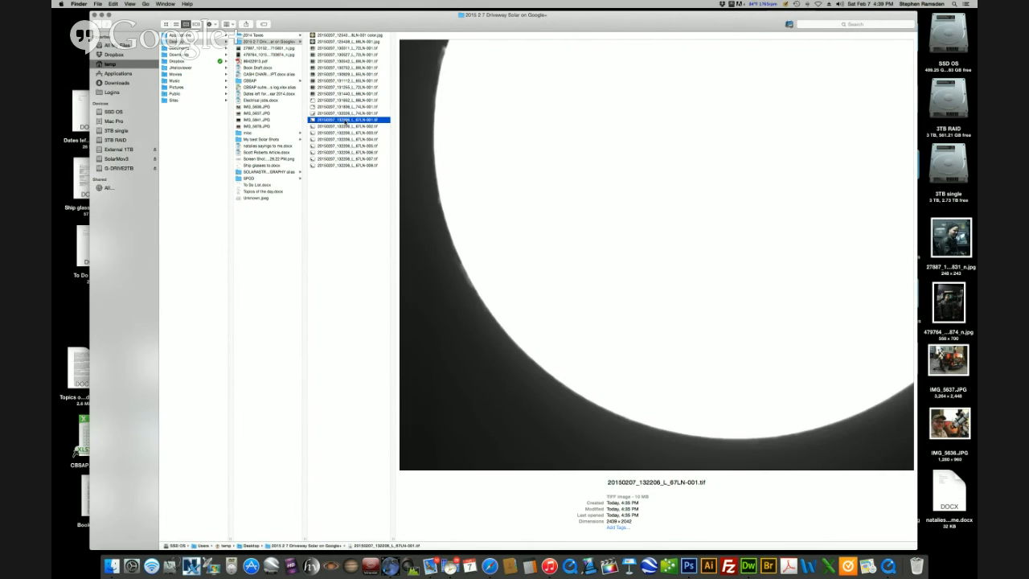
left_click(346, 165)
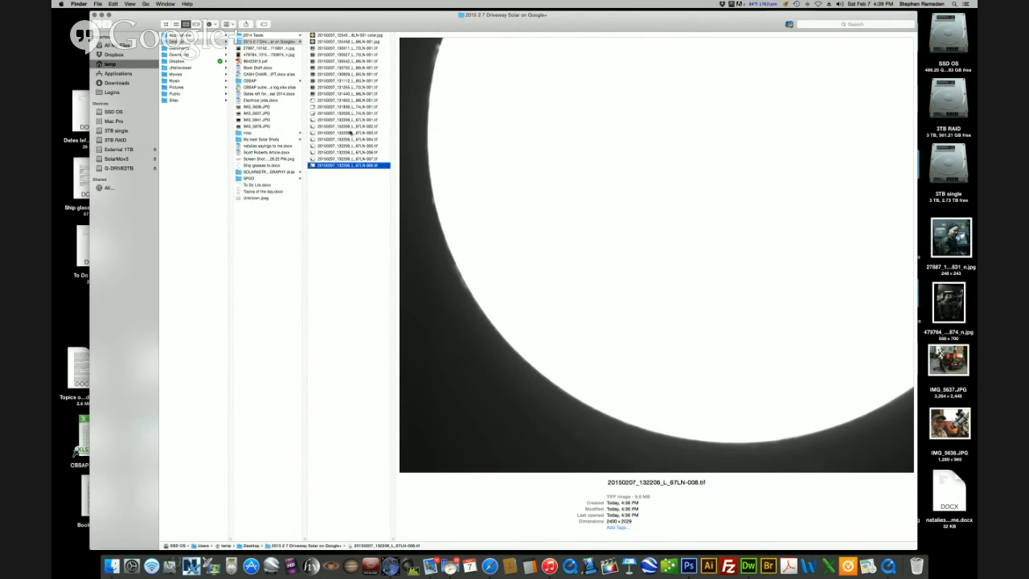
left_click(349, 127)
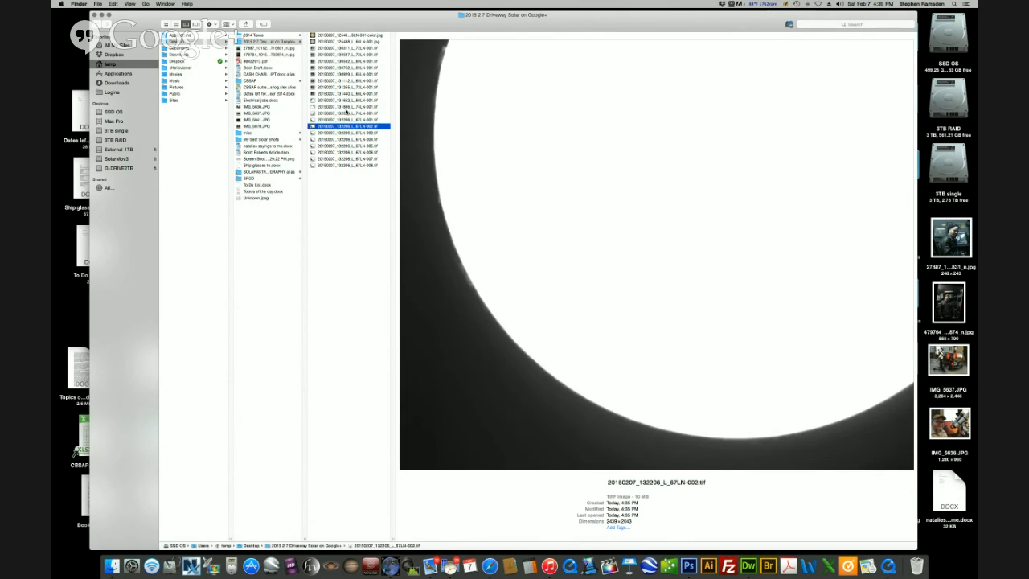
left_click(345, 121)
left_click(346, 114)
left_click(347, 120)
left_click(348, 127)
left_click(348, 165, "shift")
left_click_drag(924, 450, 916, 566)
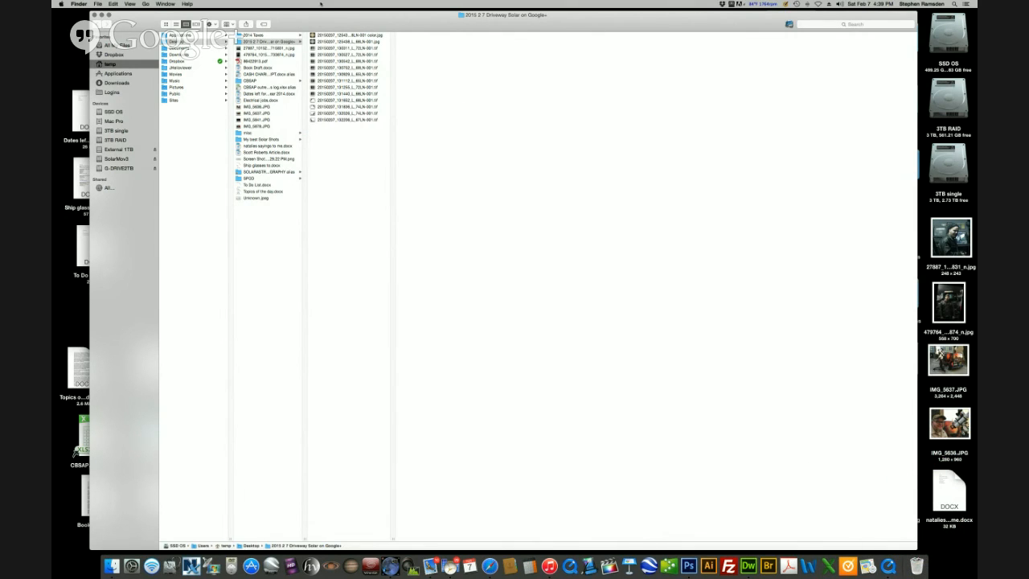
Open the four overexposed 001 stacks, 131652, 131836, 132026 and 132206, together in Photoshop
left_click_drag(325, 130, 327, 99)
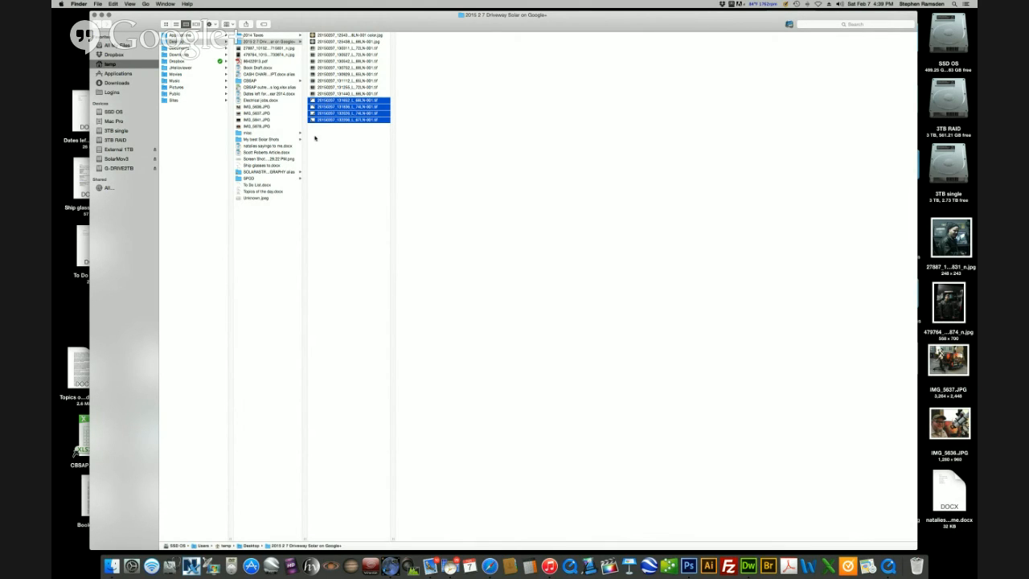
left_click_drag(322, 106, 691, 562)
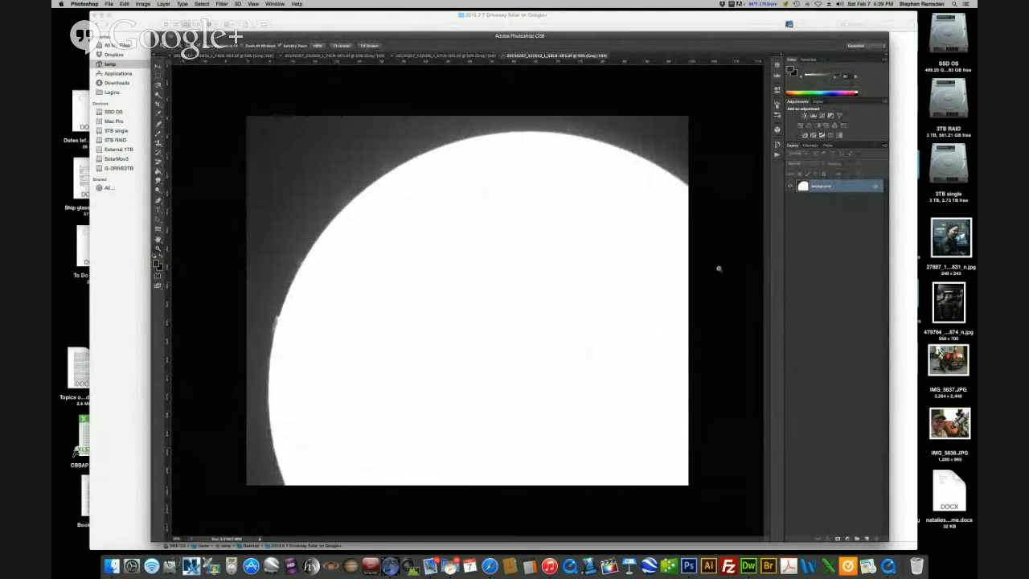
Try converting the 131652 image to RGB Color and running the recorded Smart Sharpen action on it
left_click(777, 154)
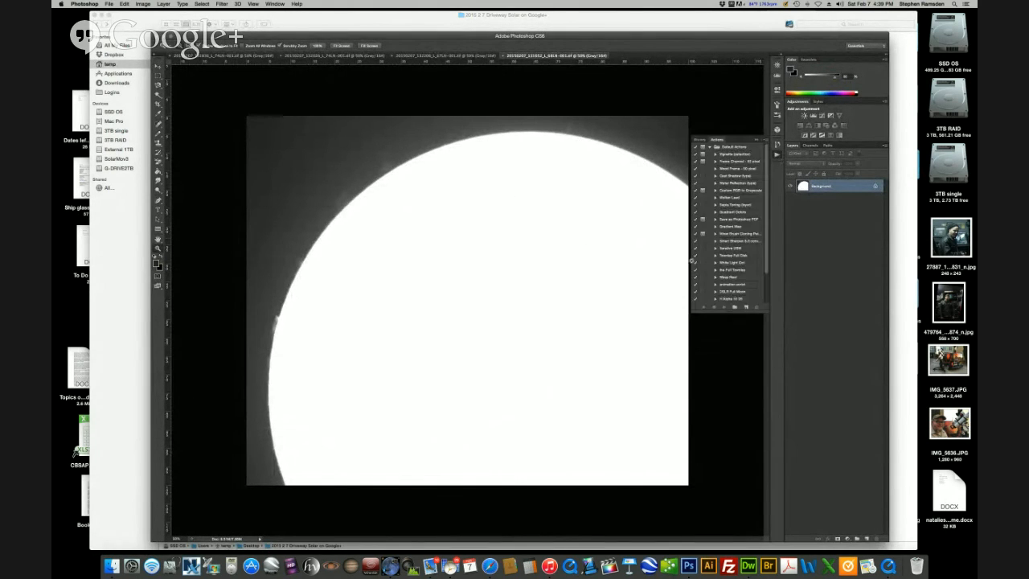
left_click(730, 241)
left_click(143, 4)
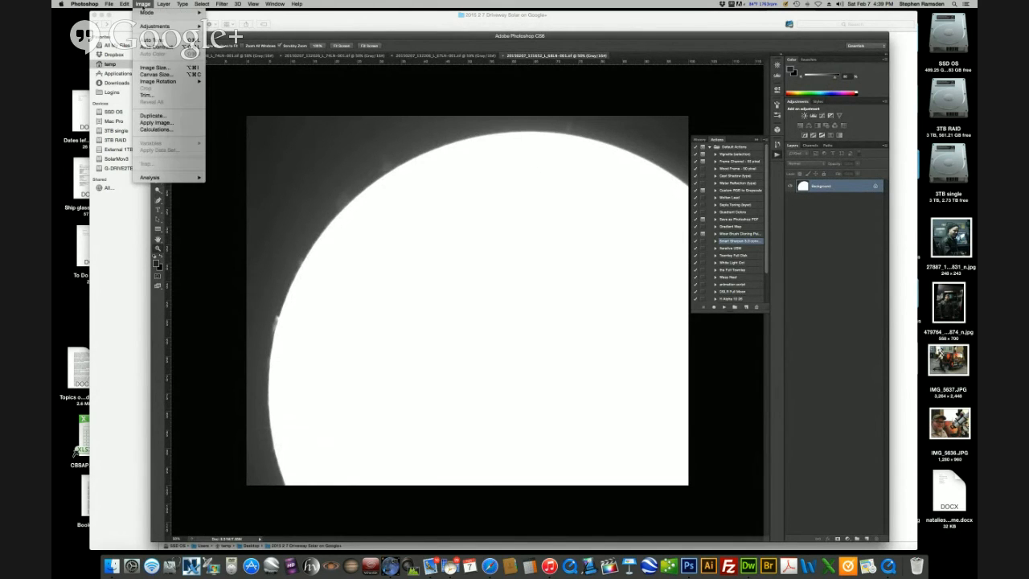
mouse_move(164, 12)
left_click(228, 42)
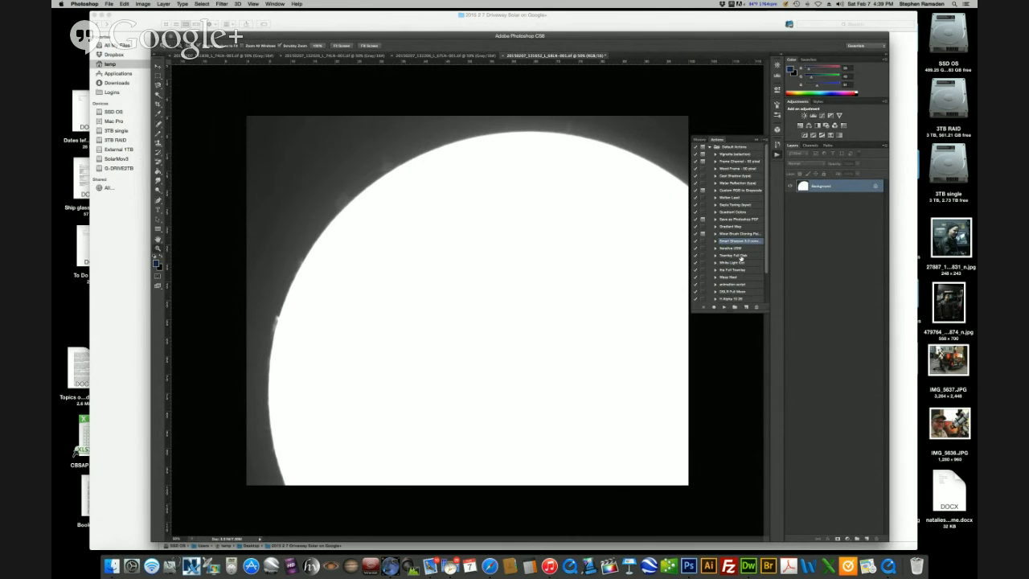
left_click(724, 307)
Revert the 131652 image to its saved version
left_click(108, 4)
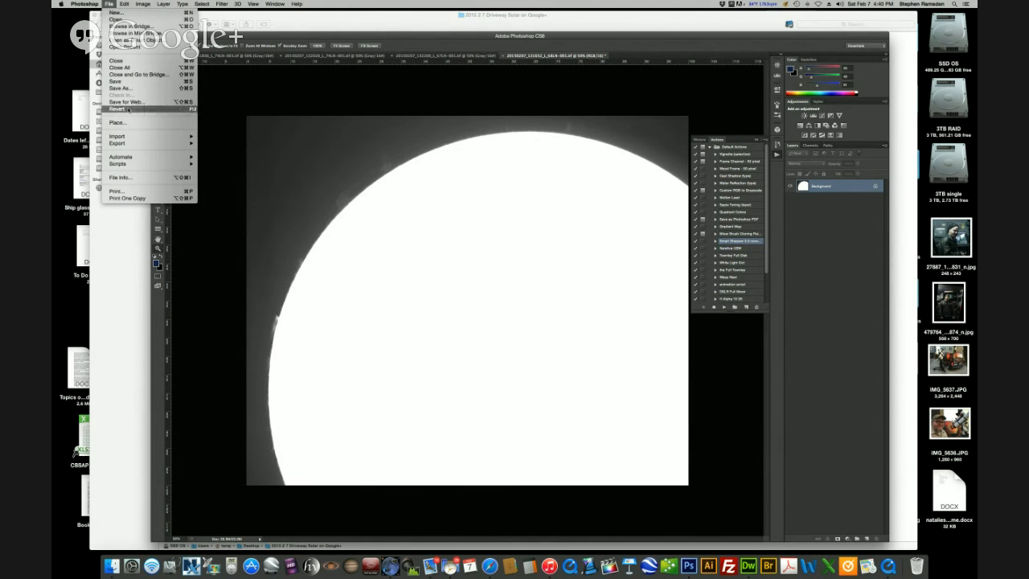
left_click(110, 5)
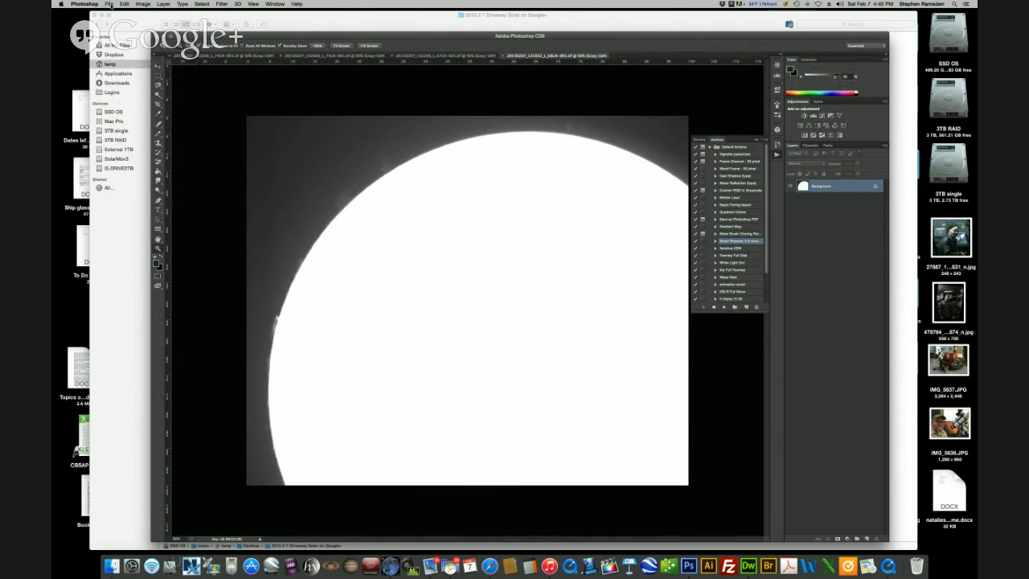
left_click(110, 5)
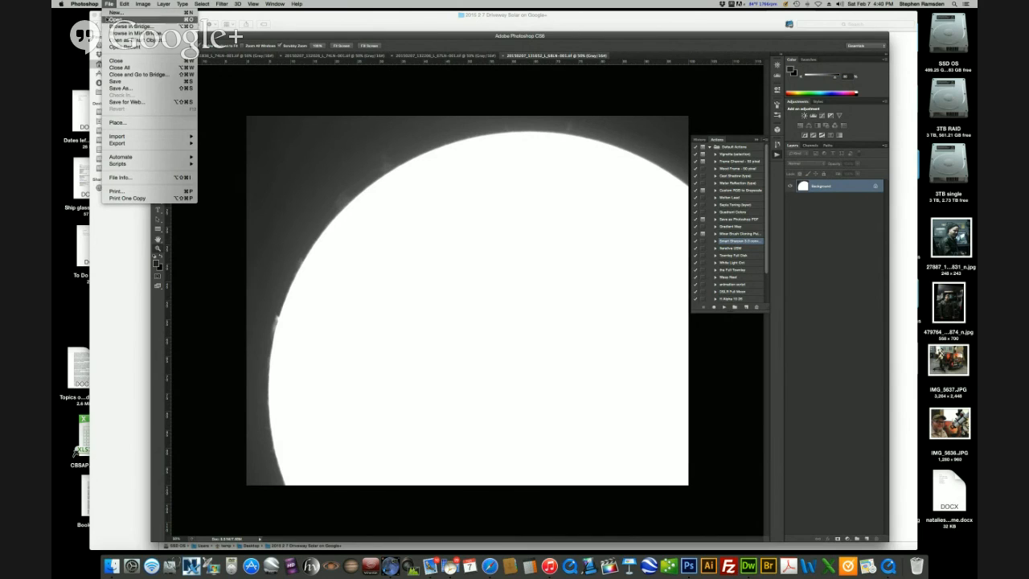
left_click(327, 99)
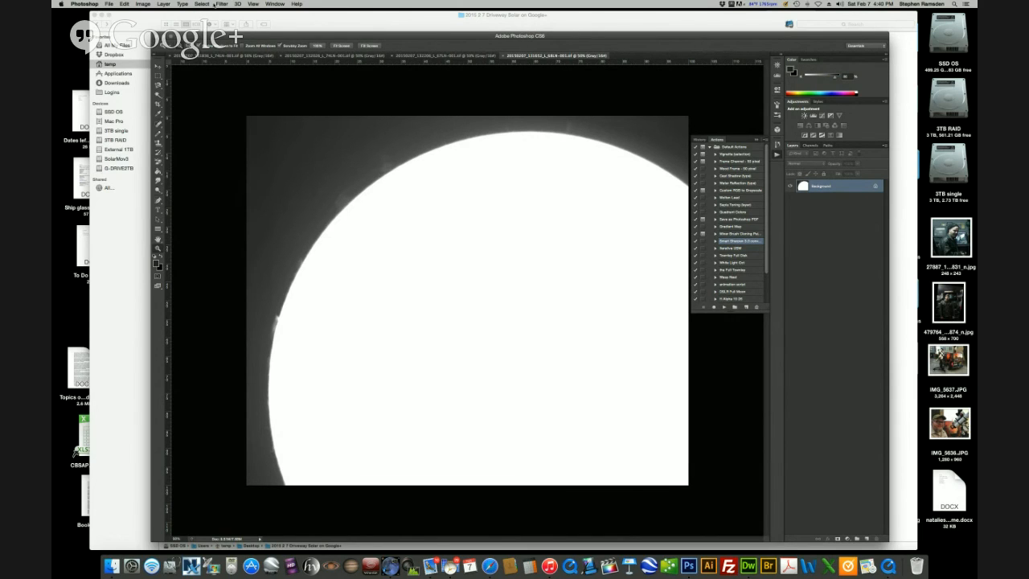
Try Smart Sharpen on the 131652 image with a 3.2 px radius, Gaussian Blur removal and More Accurate enabled
left_click(218, 4)
mouse_move(241, 122)
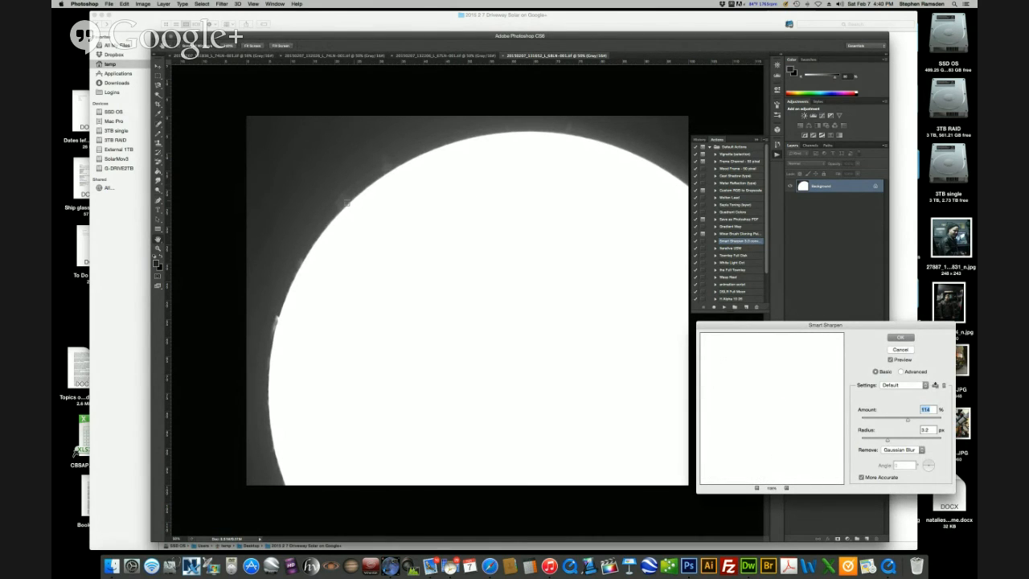
left_click(374, 218)
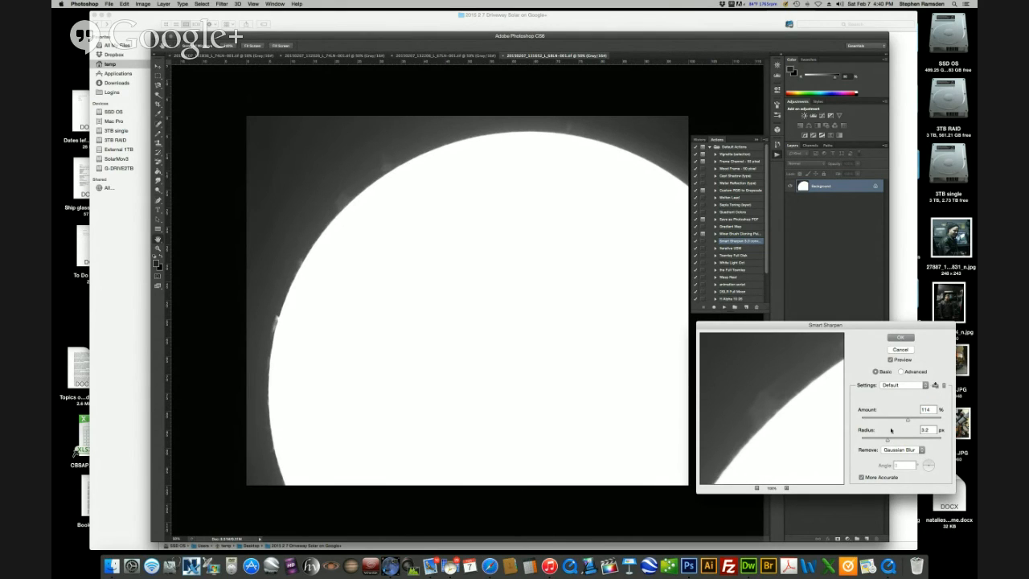
left_click_drag(908, 420, 907, 420)
left_click(899, 337)
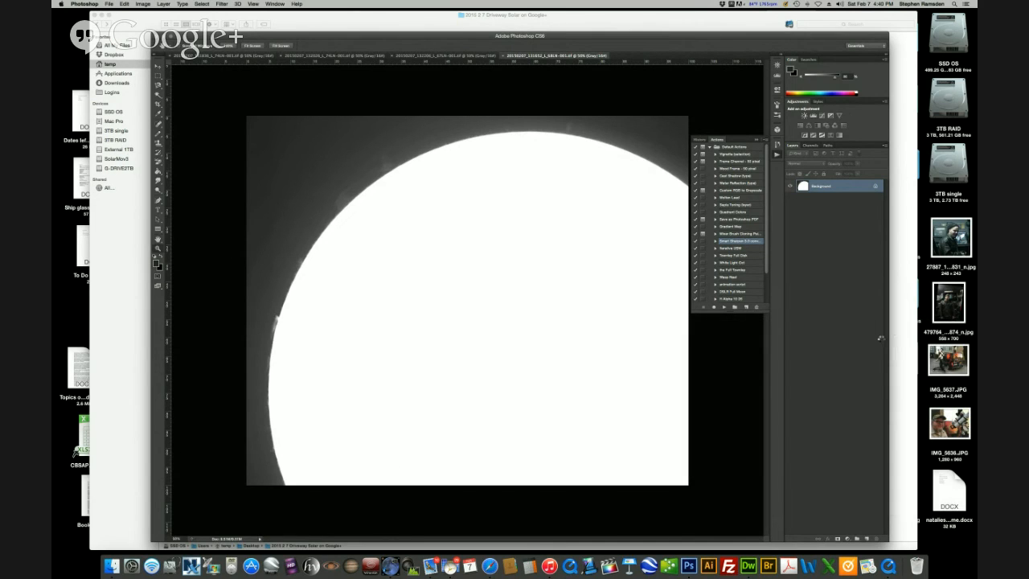
Try converting the sharpened 131652 image to RGB Color, then revert it to the saved file
left_click(144, 5)
mouse_move(152, 13)
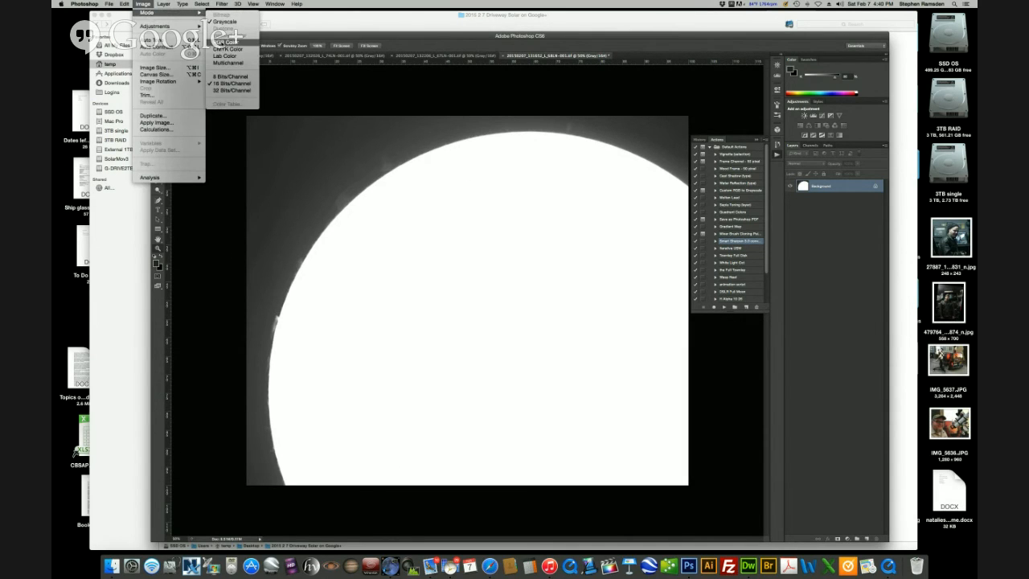
left_click(223, 43)
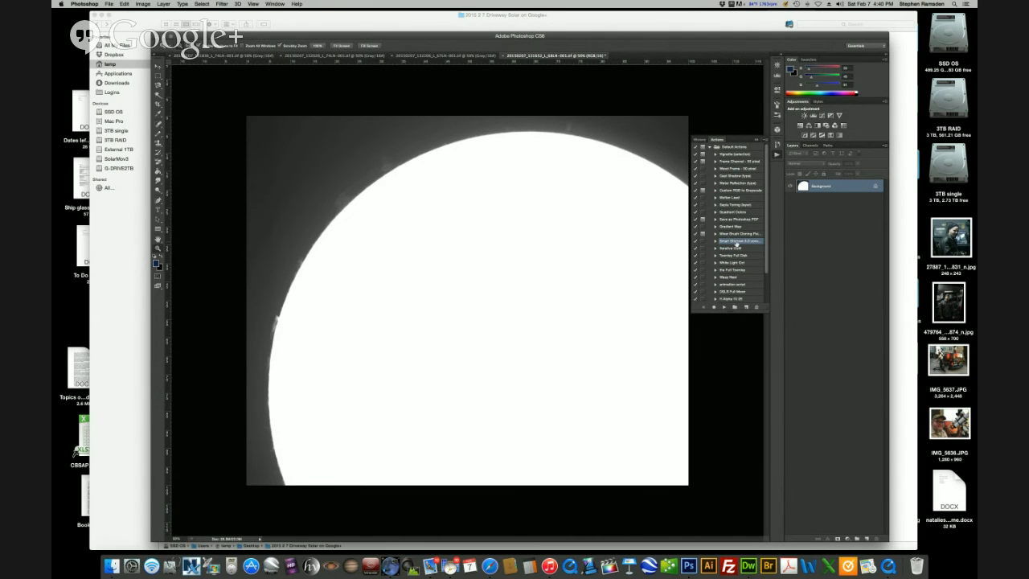
left_click(110, 4)
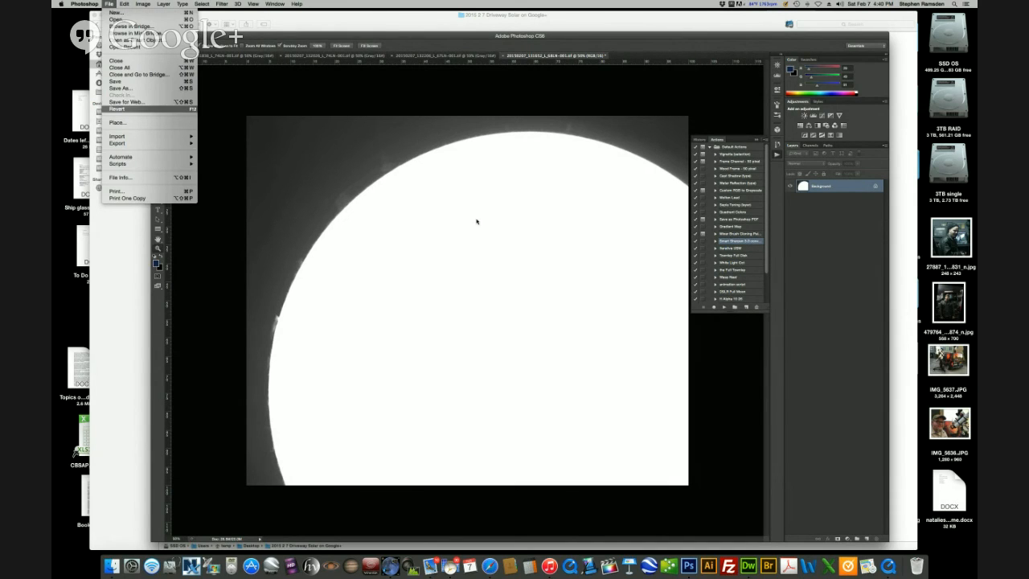
key("Return")
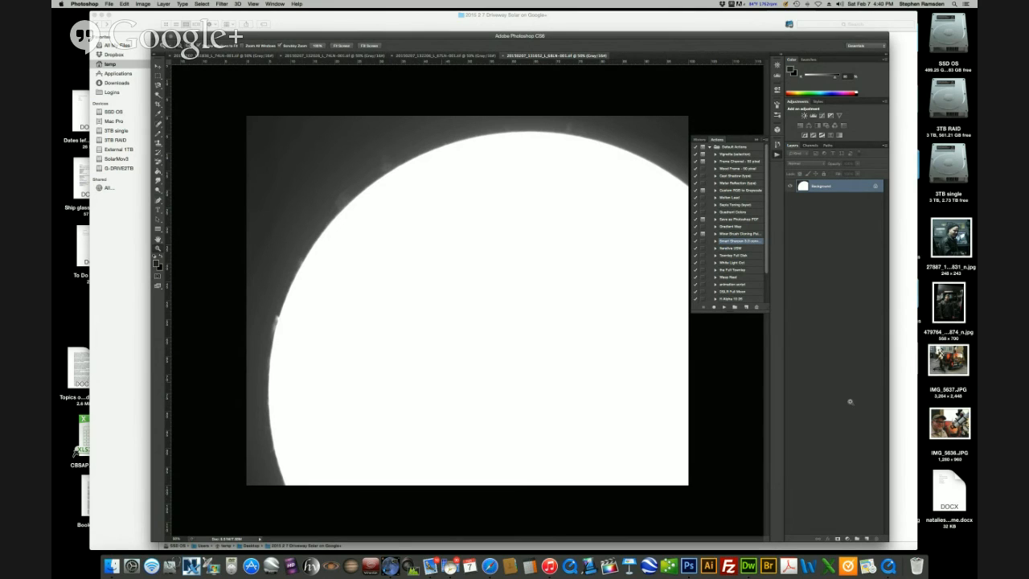
Enlarge the 131652 image's canvas to 200 percent width and height, anchored at the upper left, and fit it on screen
left_click(145, 4)
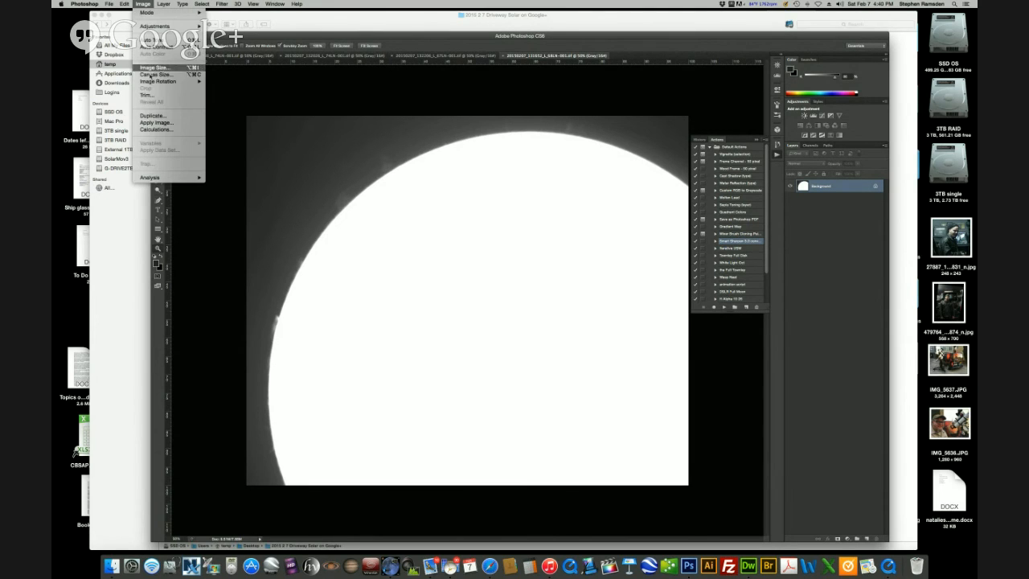
left_click(155, 74)
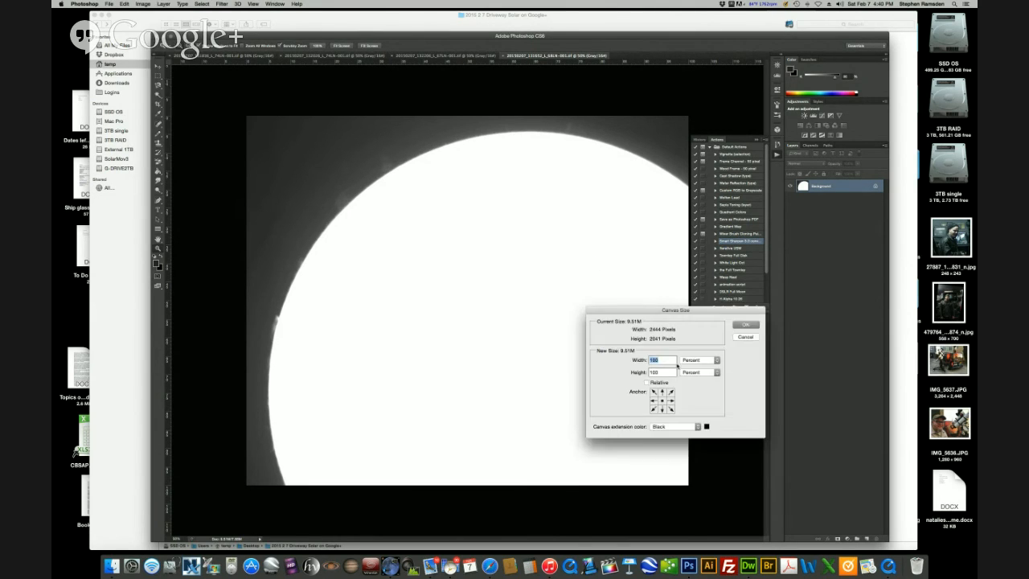
type("200")
key("Tab")
type("200")
left_click(653, 391)
left_click(745, 325)
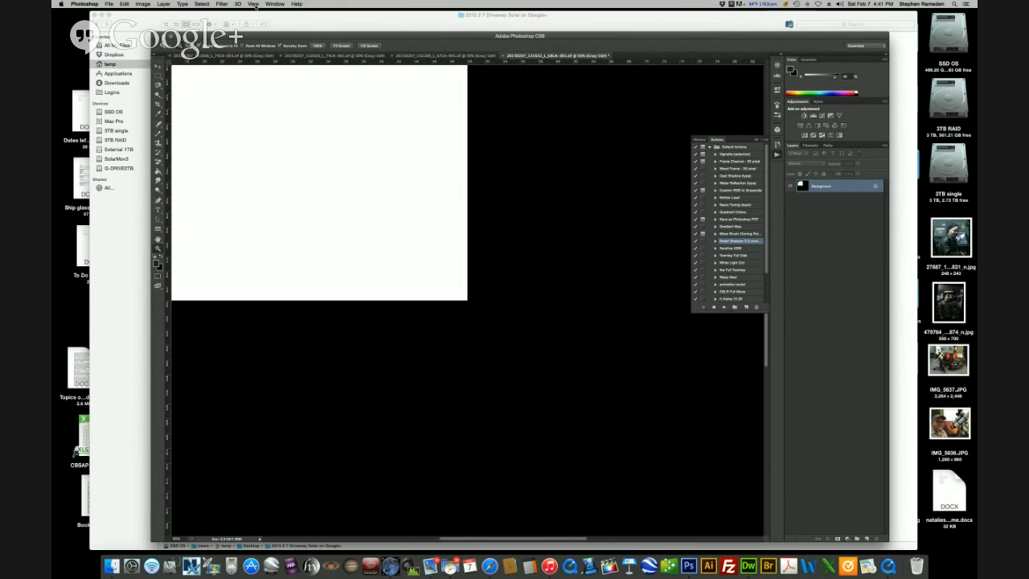
left_click(253, 4)
left_click(267, 74)
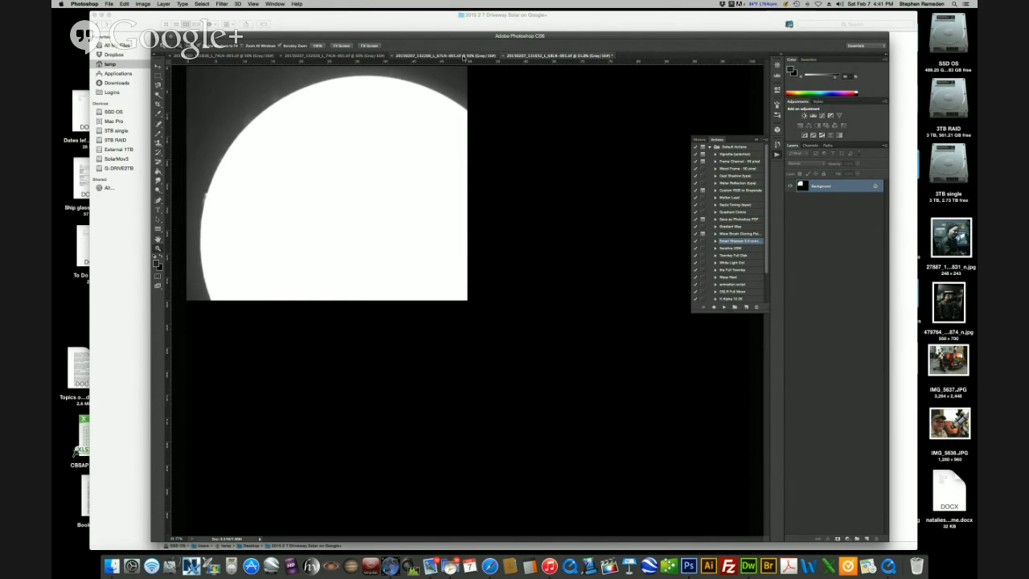
In the lower-left limb image, select everything except thin strips along the top and right edges, and feather the selection 50 pixels
left_click(464, 56)
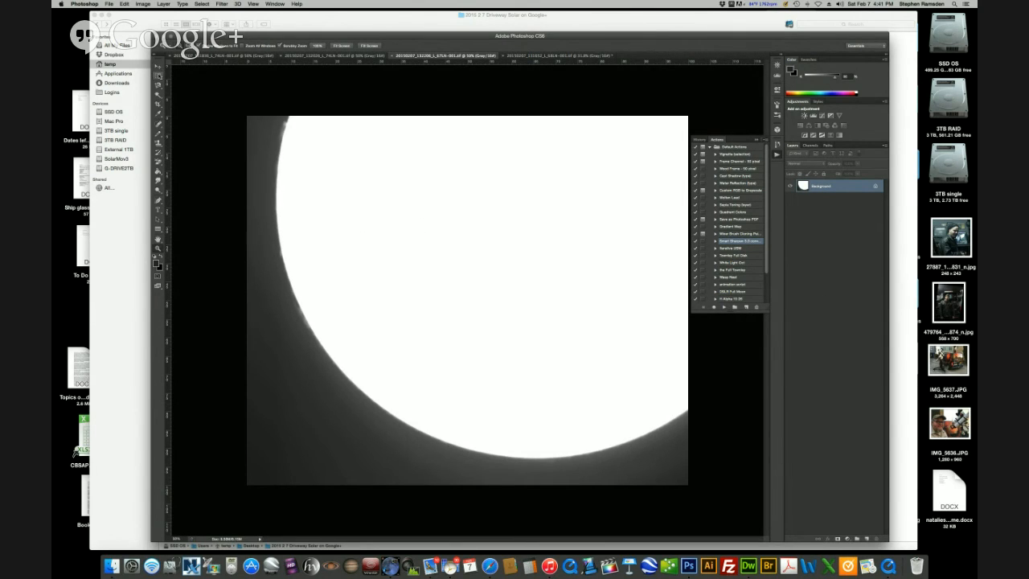
left_click(158, 75)
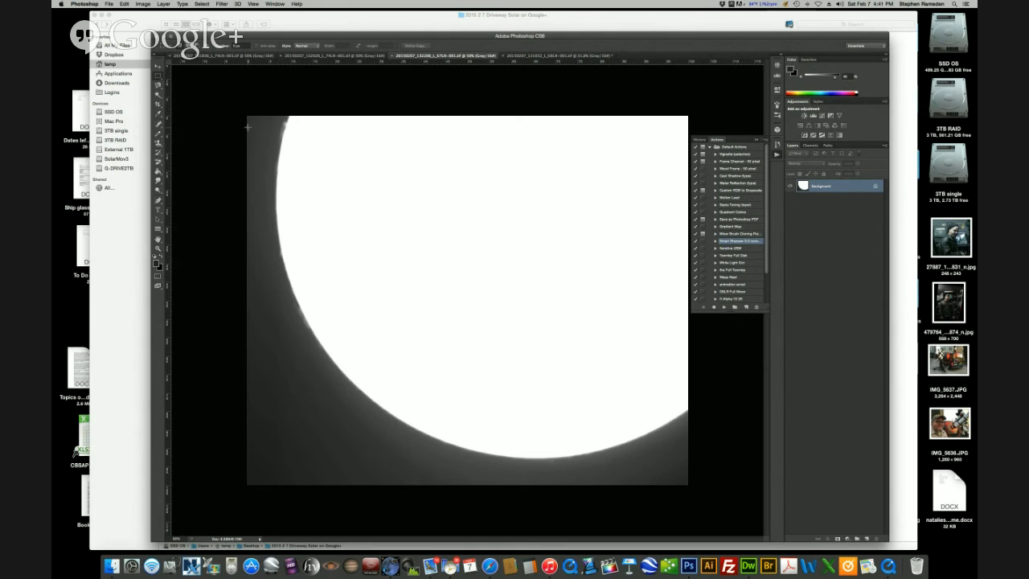
left_click_drag(246, 127, 672, 485)
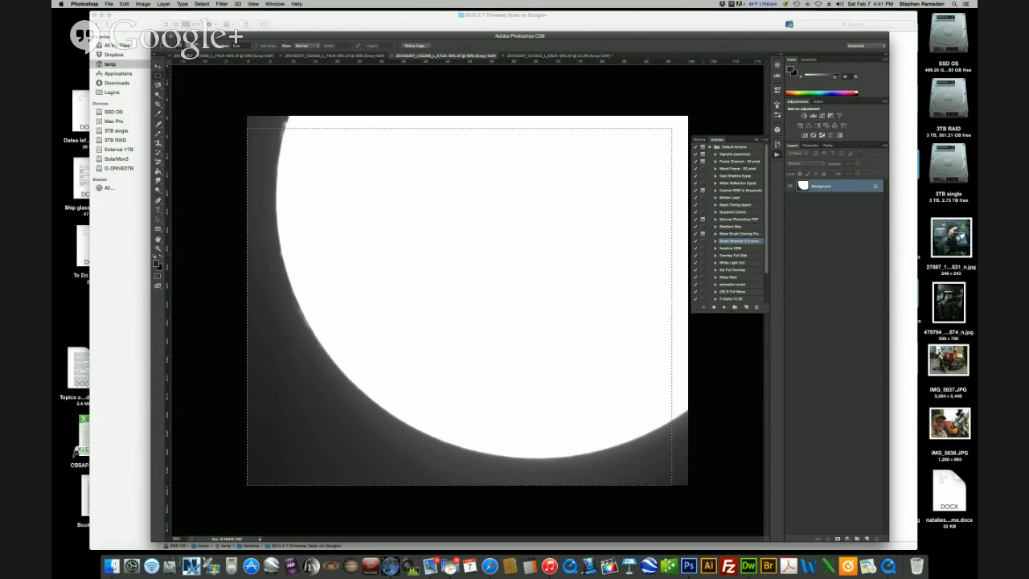
left_click(201, 4)
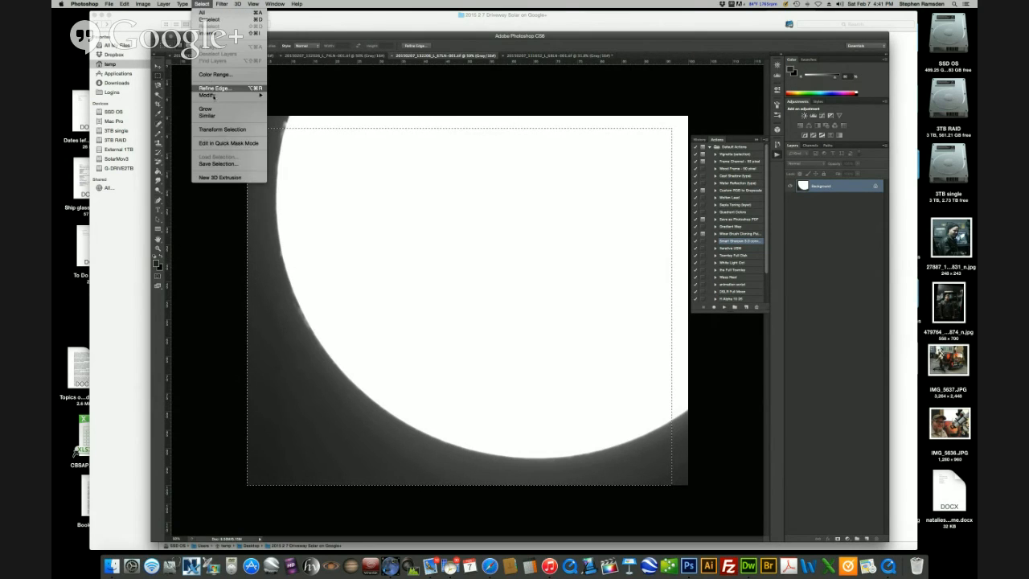
mouse_move(211, 96)
left_click(283, 122)
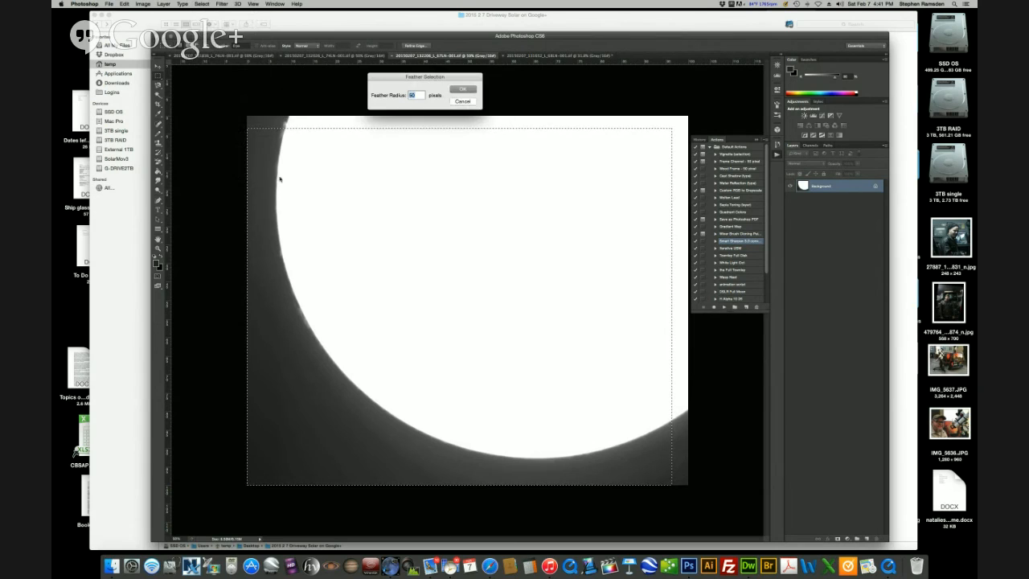
left_click(462, 88)
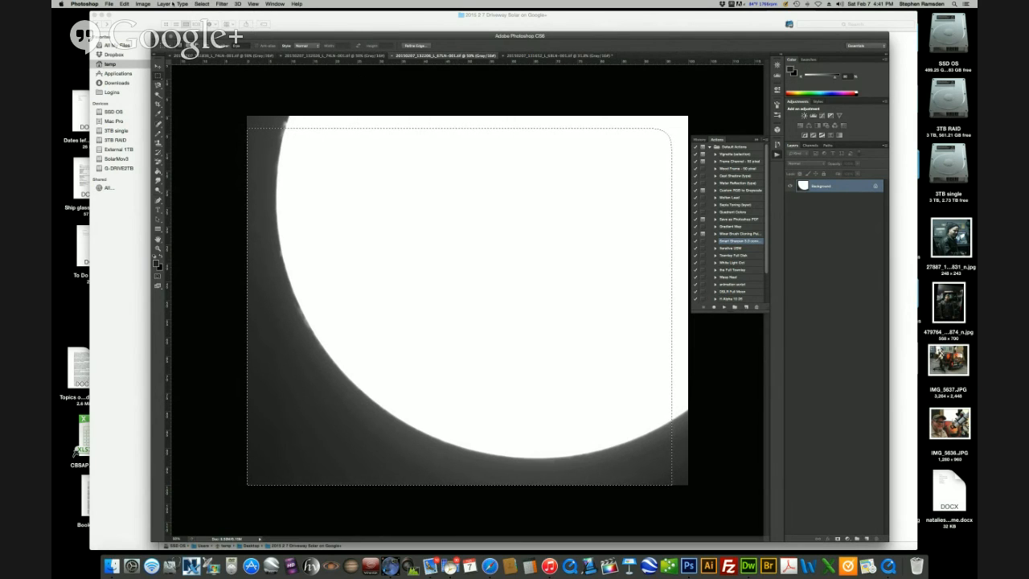
Copy the feathered lower-left limb selection and paste it into the enlarged 131652 image as a new layer
left_click(124, 4)
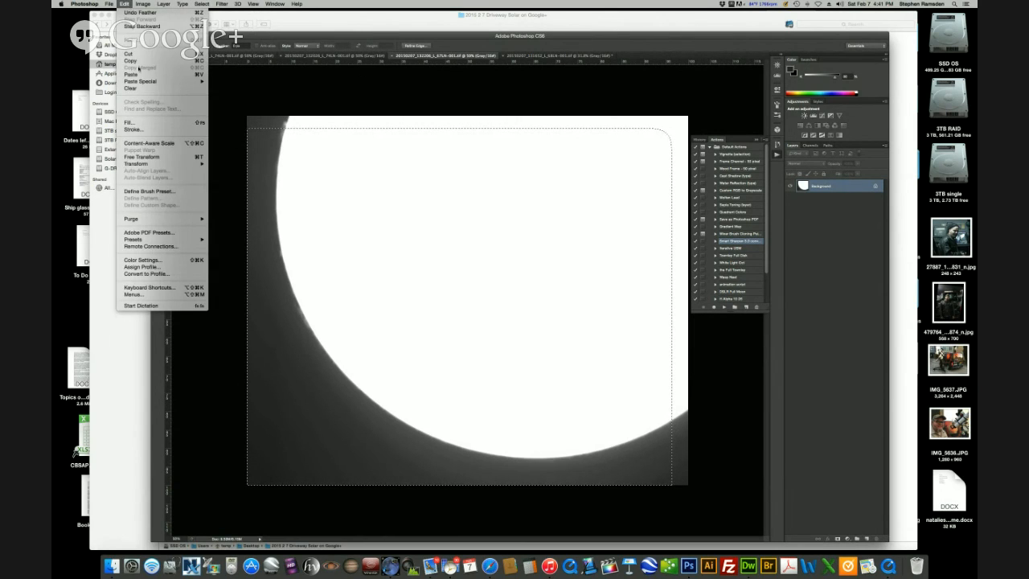
left_click(440, 65)
left_click(505, 57)
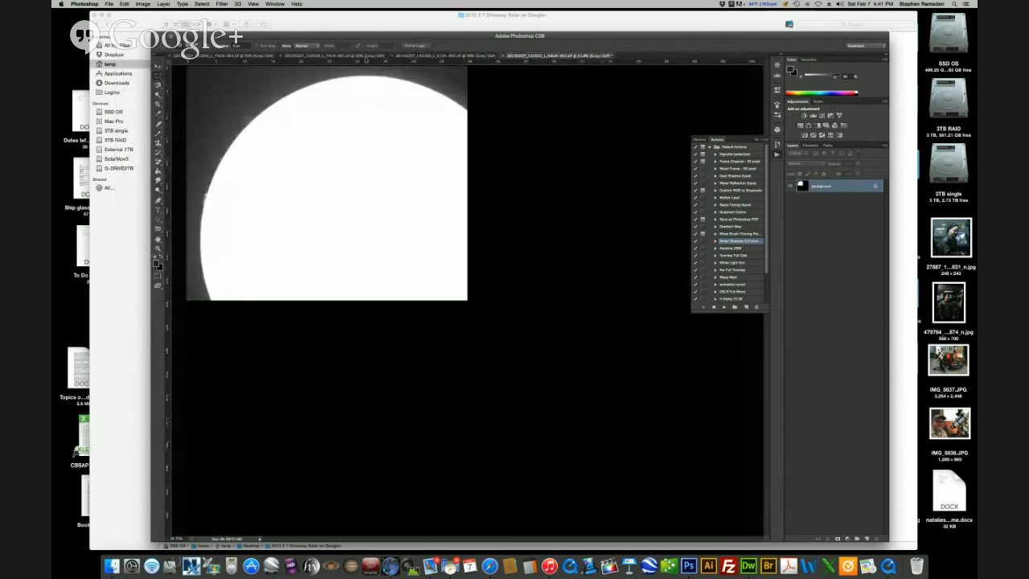
left_click(125, 4)
left_click(132, 74)
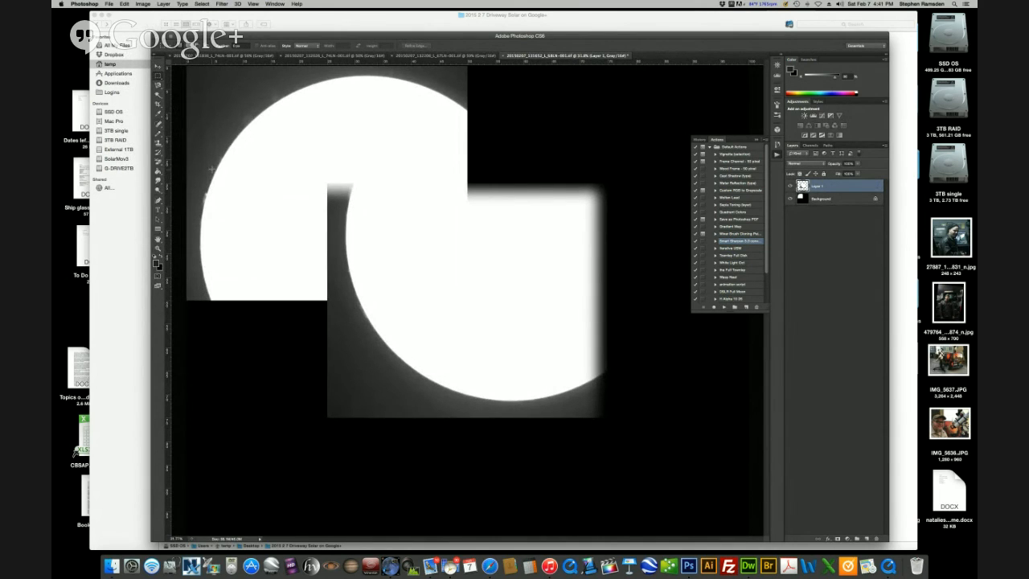
Move the pasted lower-left piece under the upper-left piece and nudge it until the solar limb lines up
left_click(159, 66)
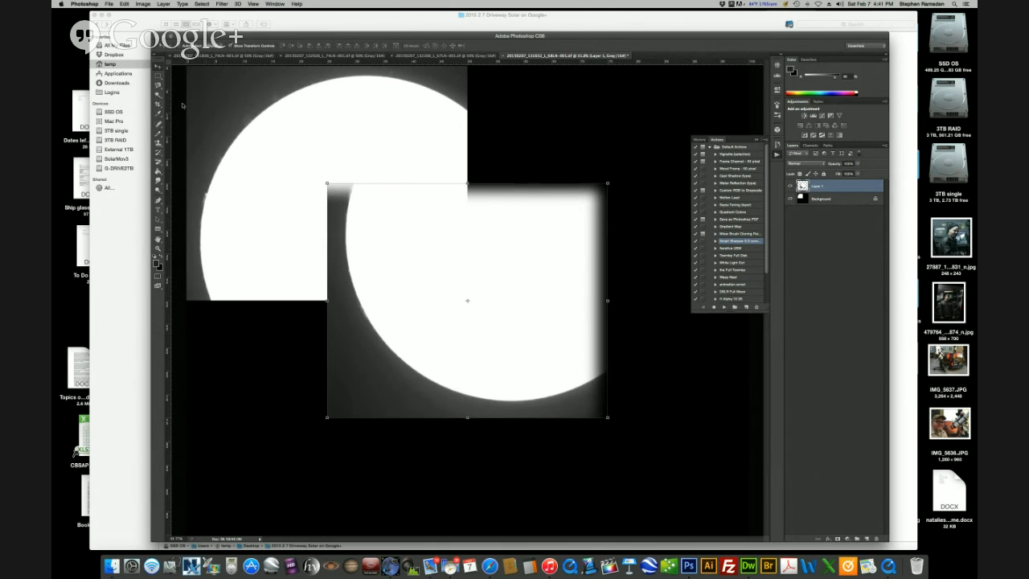
left_click_drag(379, 257, 417, 354)
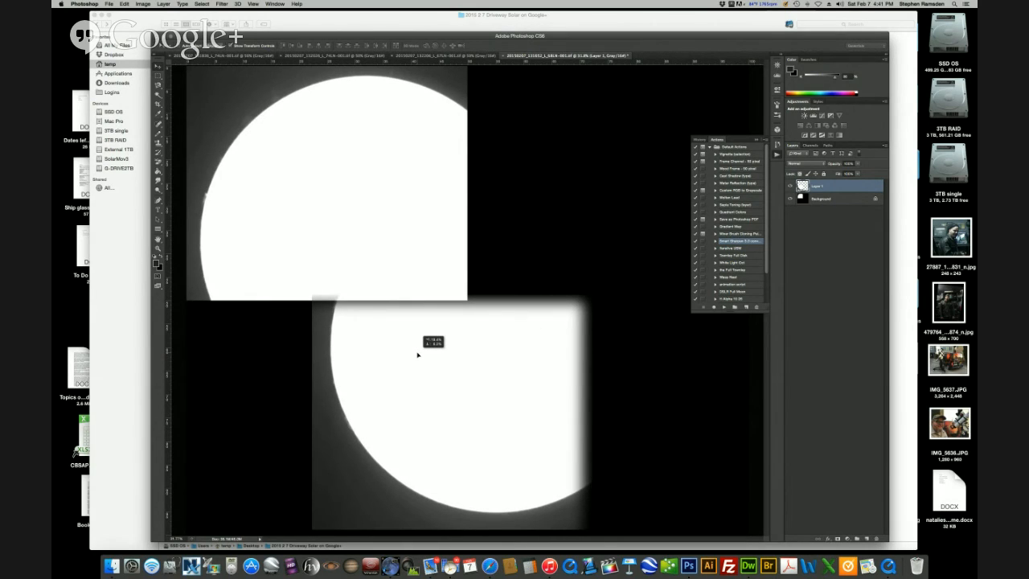
left_click_drag(378, 315, 288, 256)
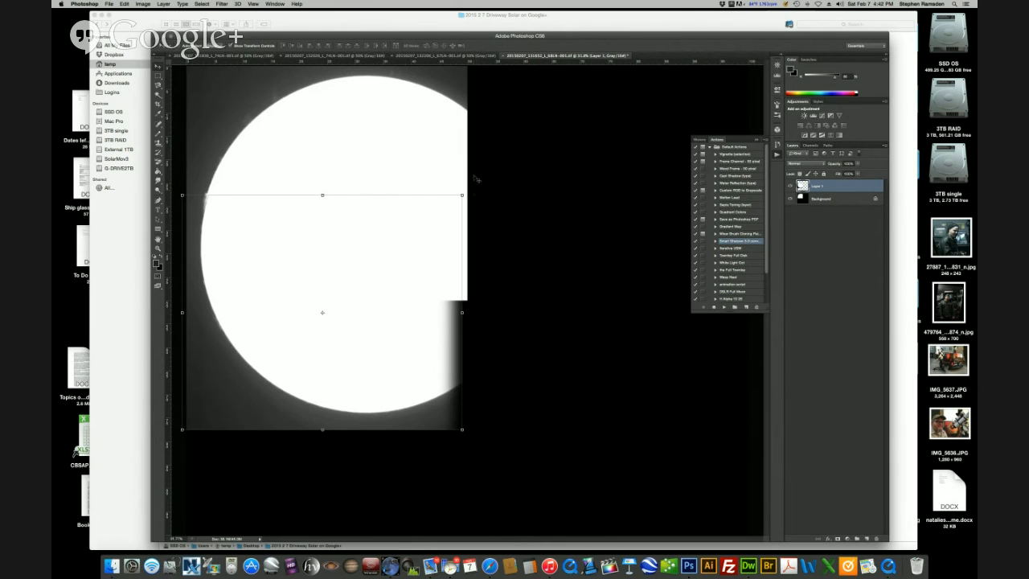
left_click_drag(332, 251, 337, 249)
key("Left")
key("Left")
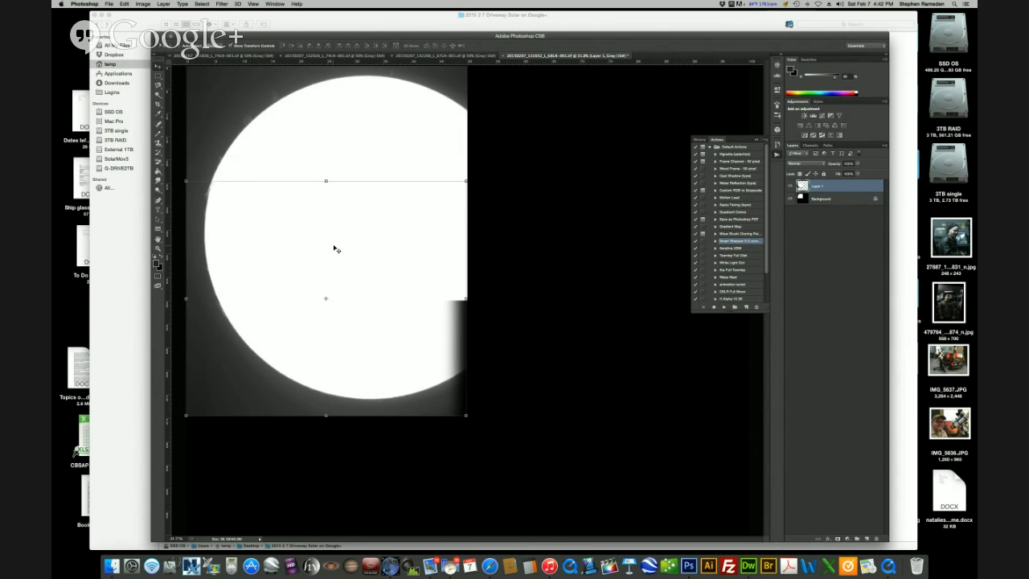
key("Up")
key("Up")
key("Up")
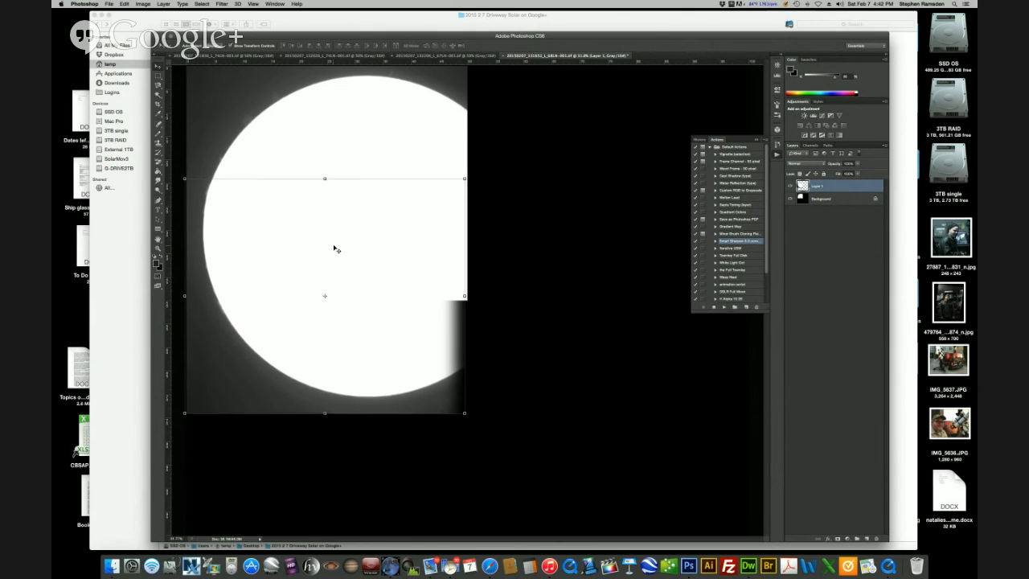
key("Right")
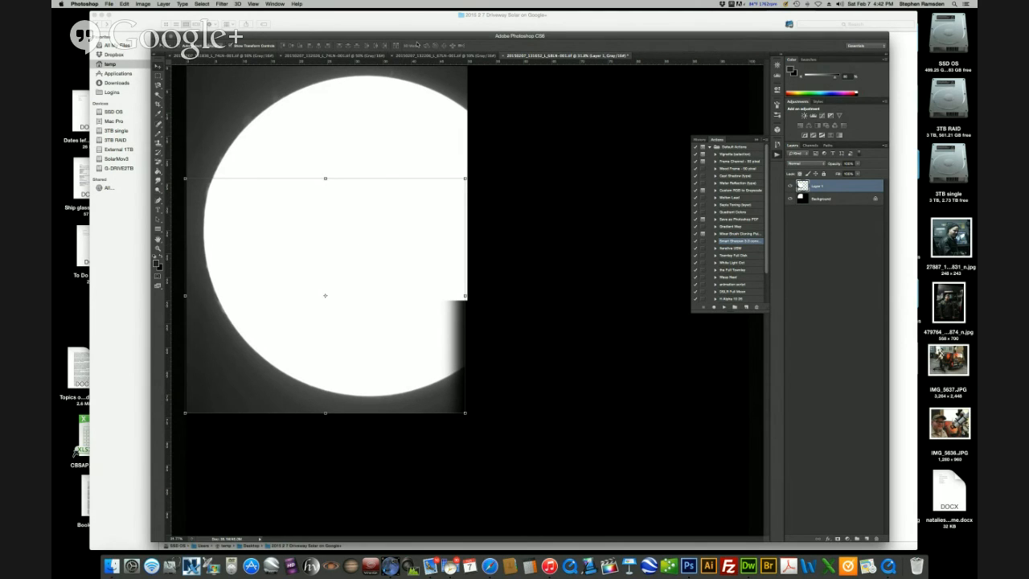
In the lower-right limb image, select everything except thin strips along the top and left edges, and feather the selection 50 pixels
left_click(456, 56)
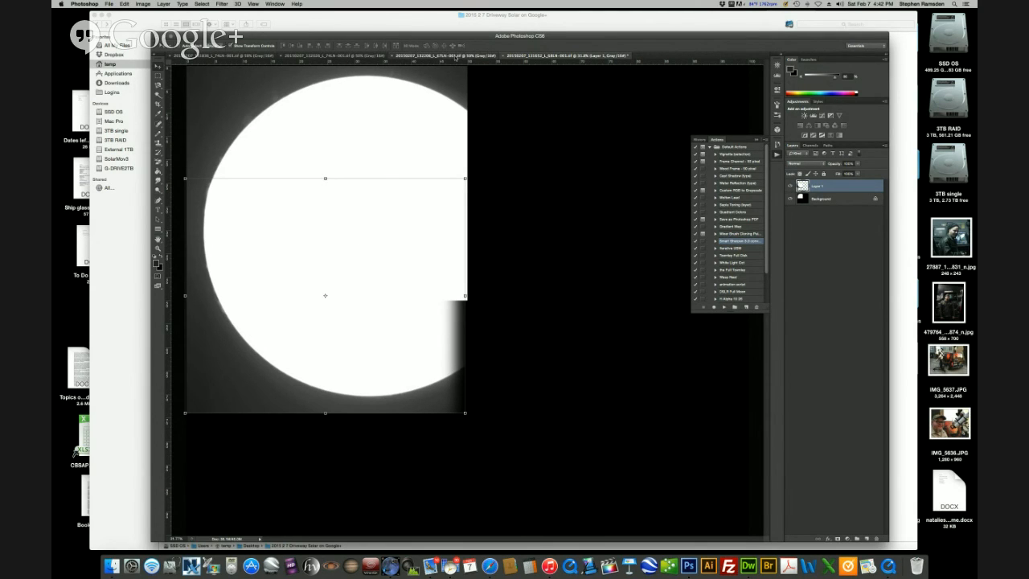
left_click(375, 57)
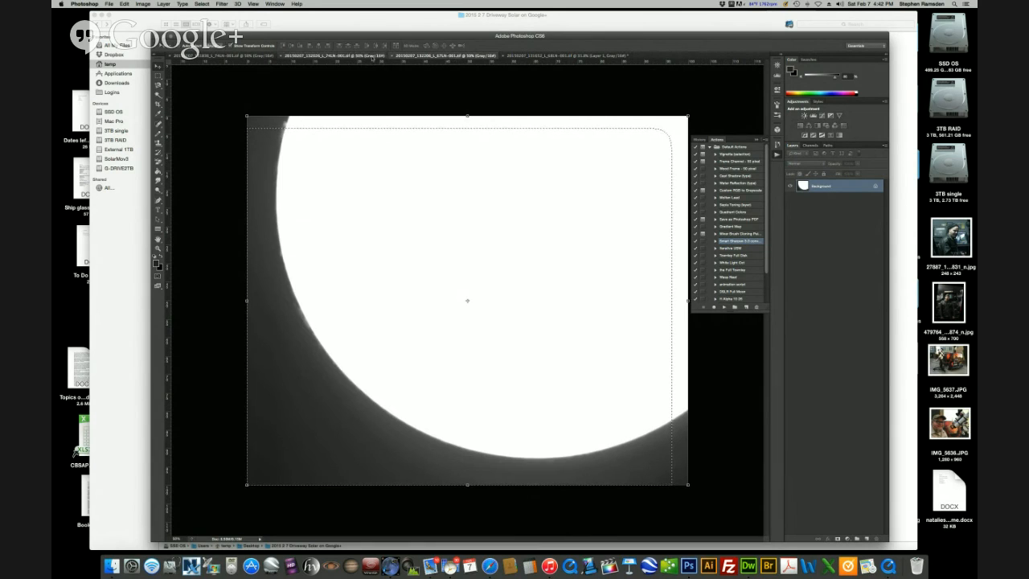
left_click(158, 76)
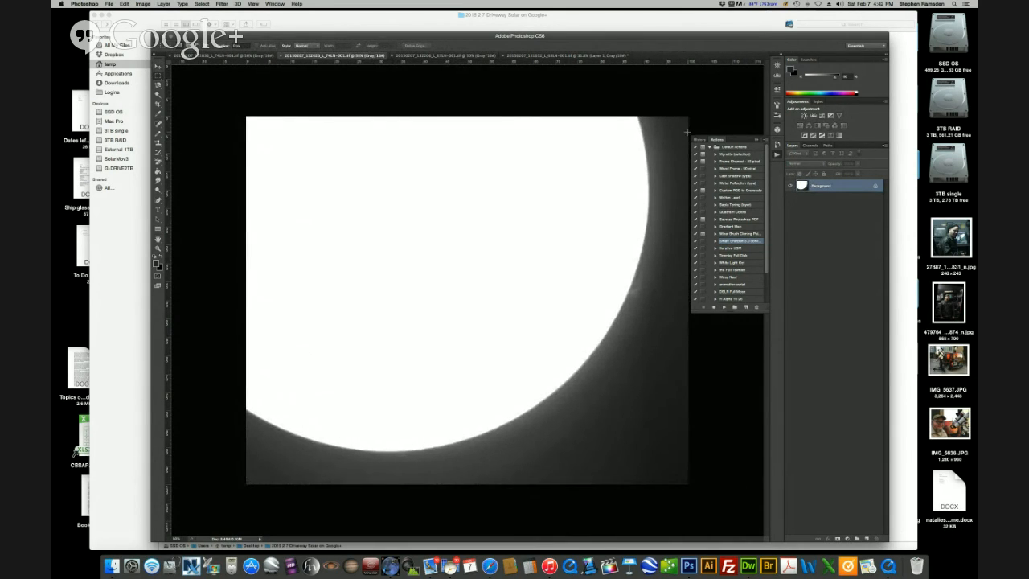
left_click_drag(687, 132, 356, 304)
left_click_drag(317, 399, 256, 484)
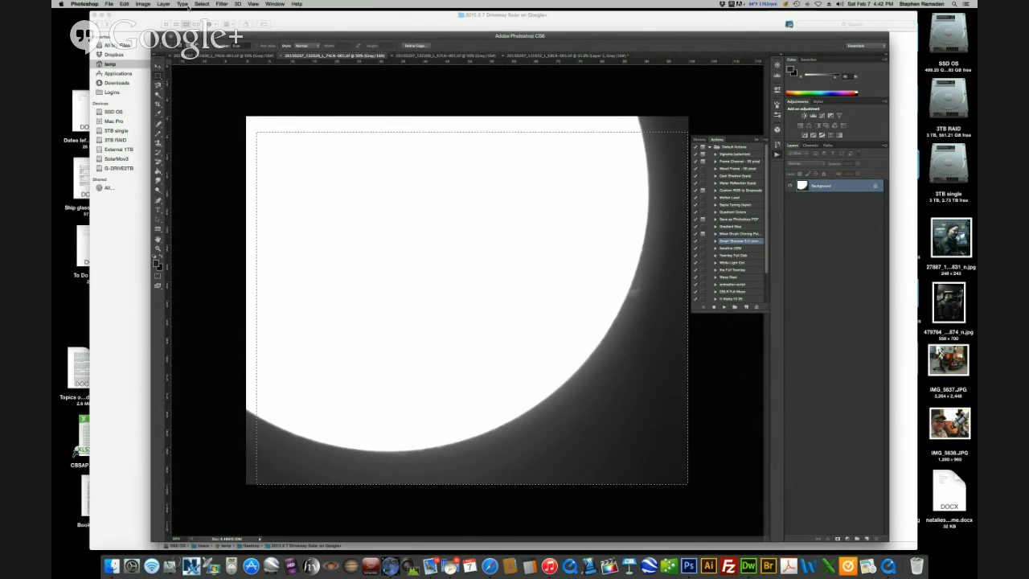
left_click(202, 5)
mouse_move(222, 96)
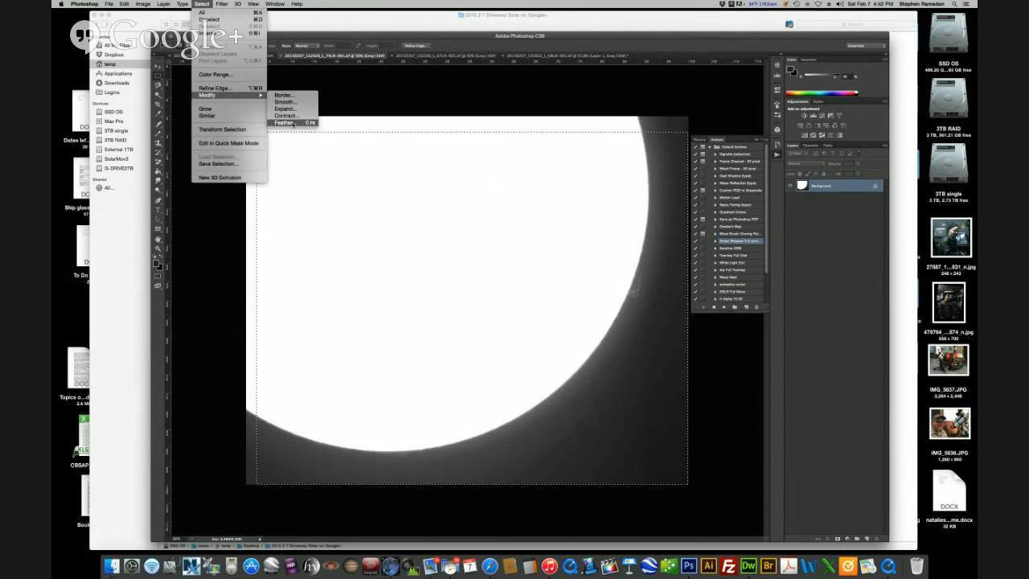
left_click(285, 122)
left_click(463, 89)
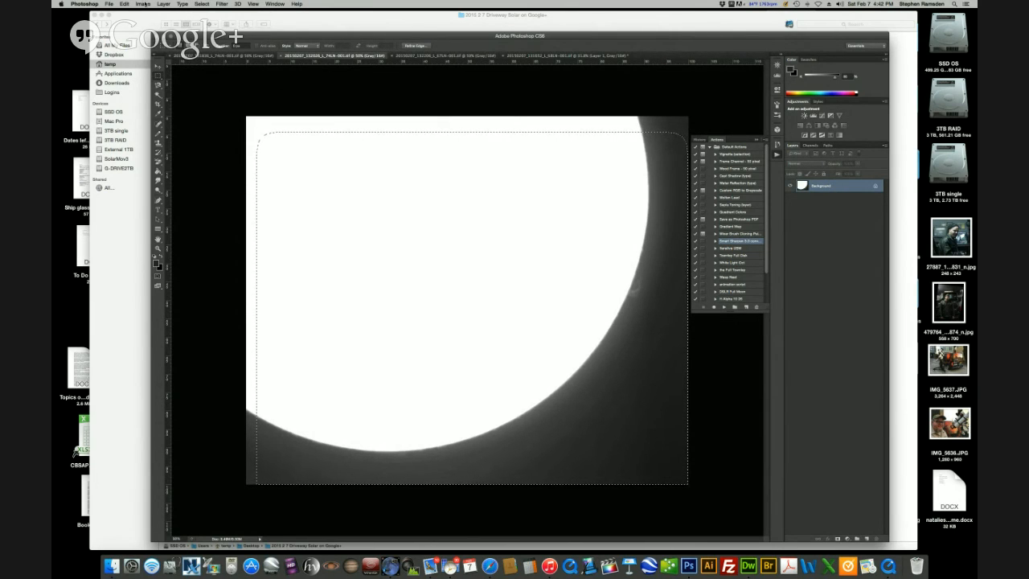
Copy the feathered lower-right limb selection and paste it into the 131652 mosaic as a new layer
left_click(124, 4)
left_click(491, 52)
left_click(529, 54)
left_click(125, 5)
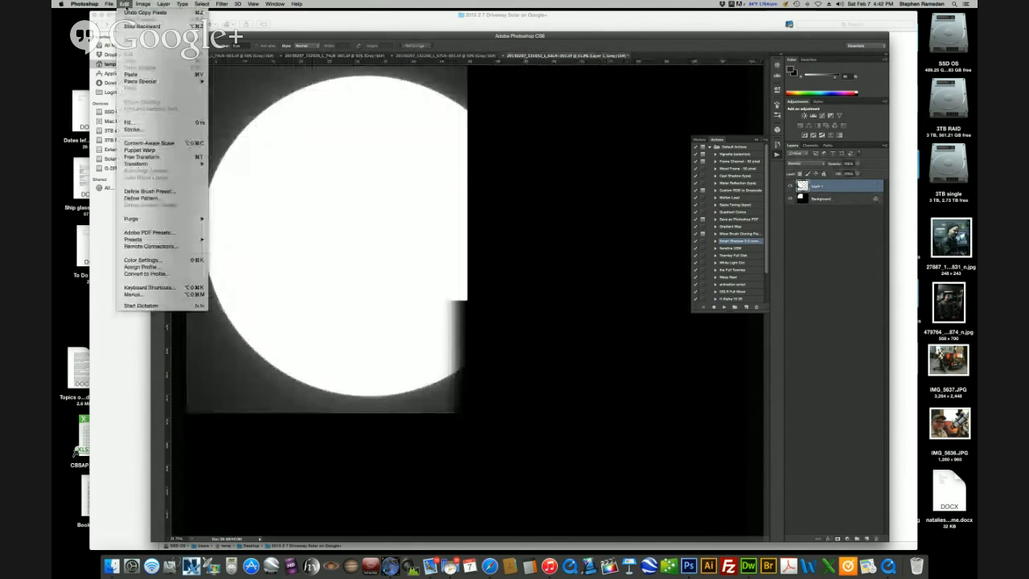
left_click(349, 125)
key("super+v")
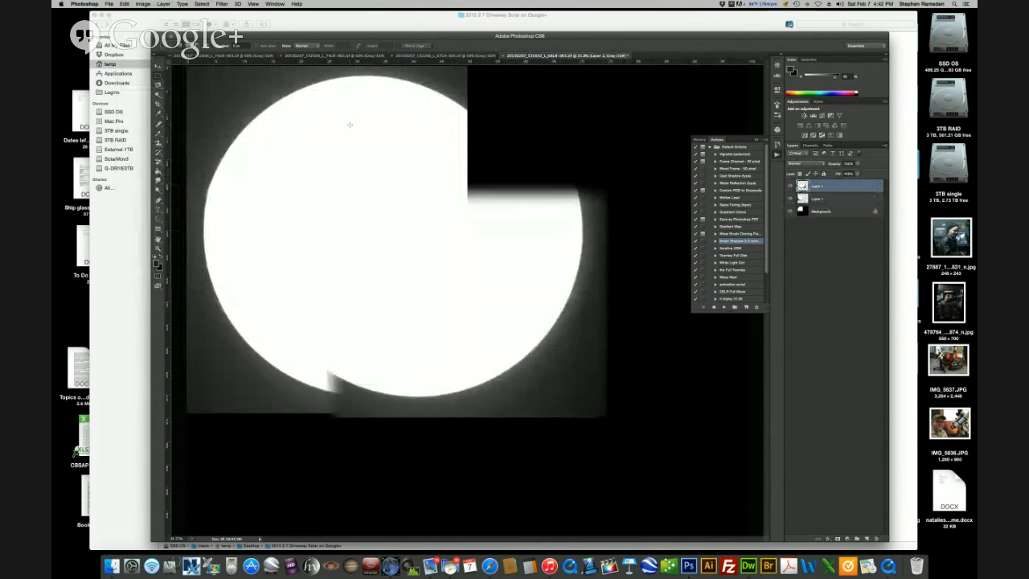
Move the pasted lower-right piece until its limb lines up with the lower-left piece of the solar disk
left_click(157, 65)
left_click_drag(529, 263, 547, 278)
left_click_drag(485, 417, 375, 396)
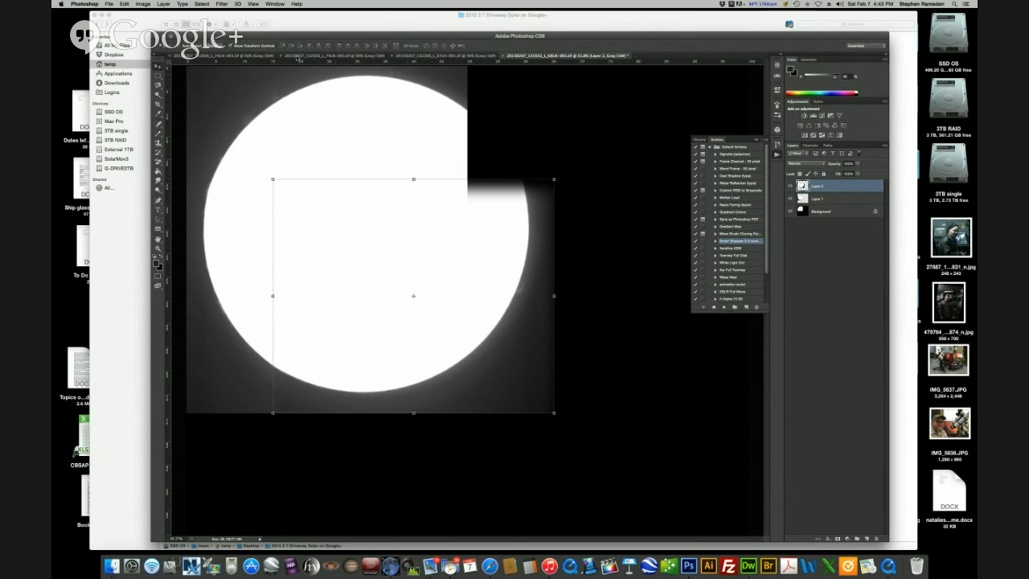
In the upper-right limb image, select the full width except a strip along the bottom, and feather the selection 50 pixels
left_click(313, 56)
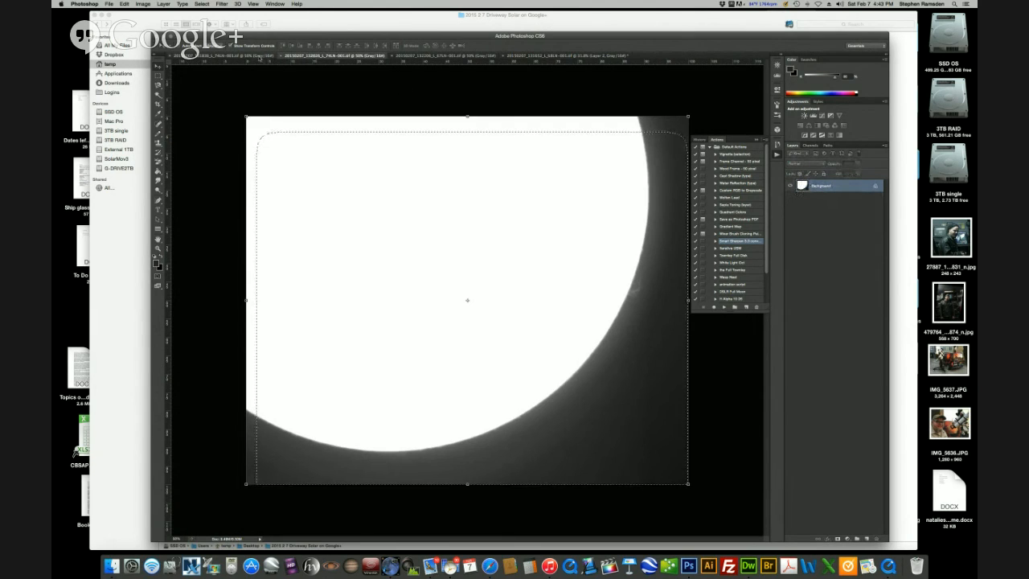
left_click(262, 57)
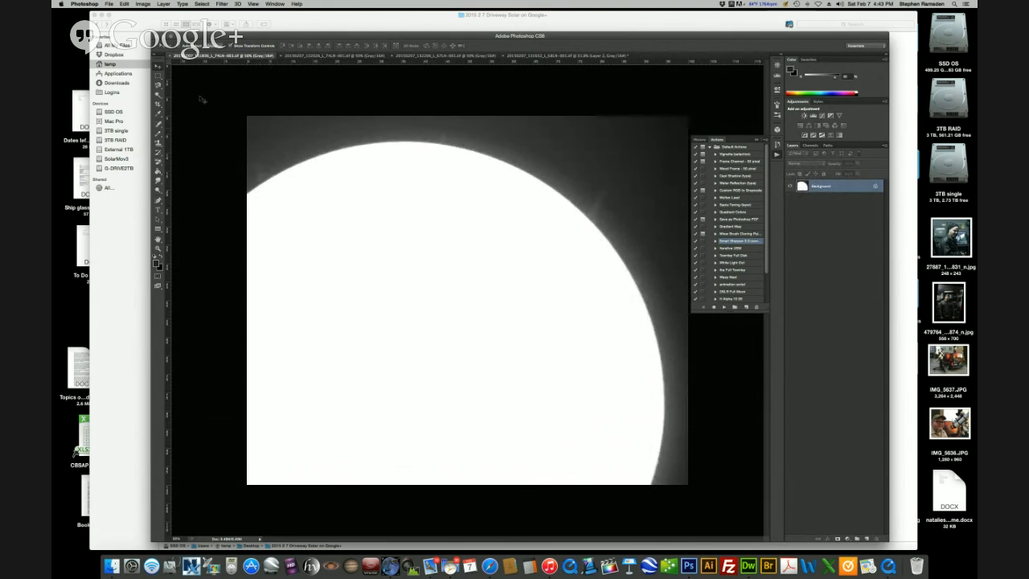
left_click(158, 76)
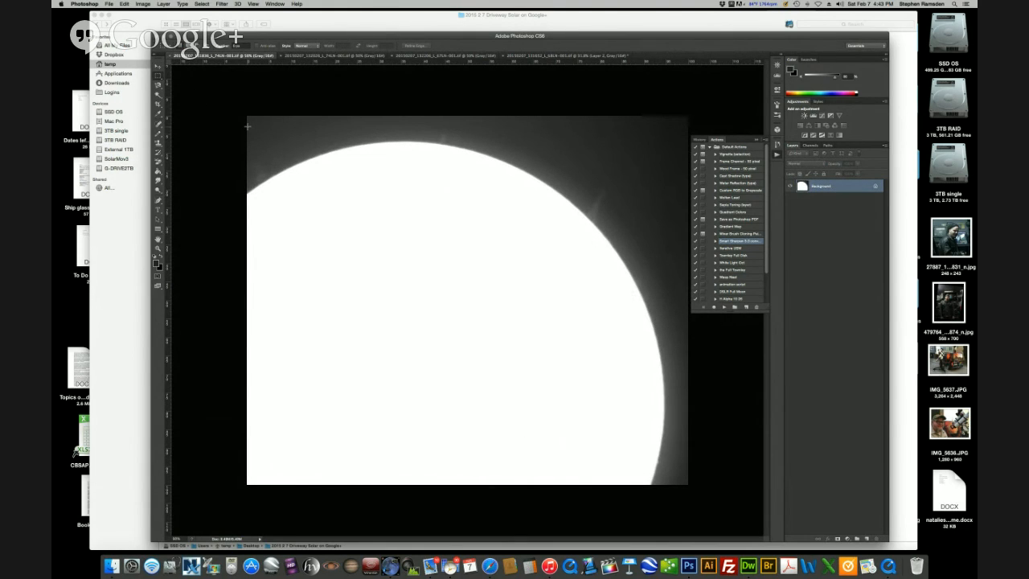
left_click_drag(246, 116, 687, 422)
left_click(201, 4)
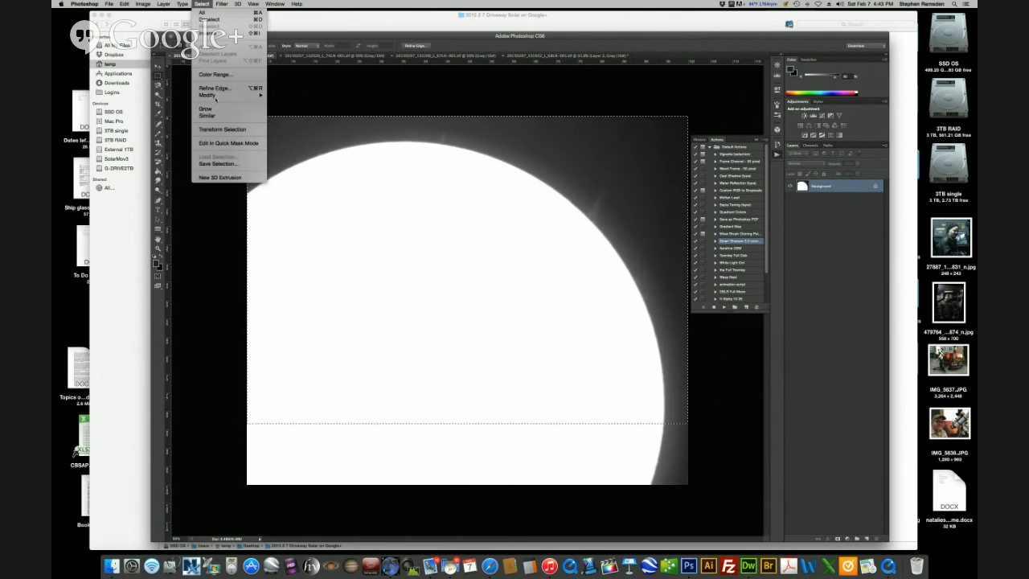
left_click(287, 121)
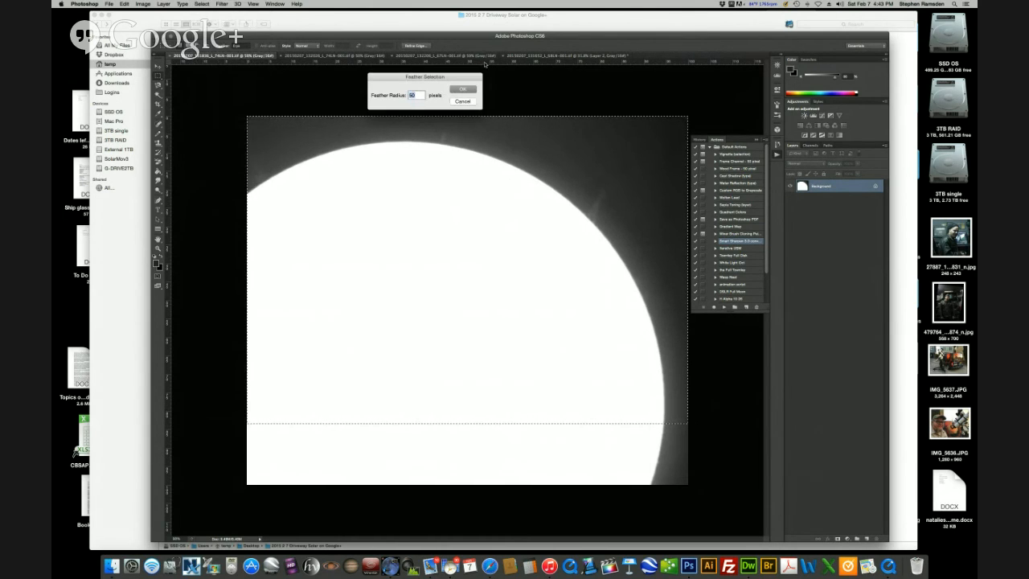
key("Return")
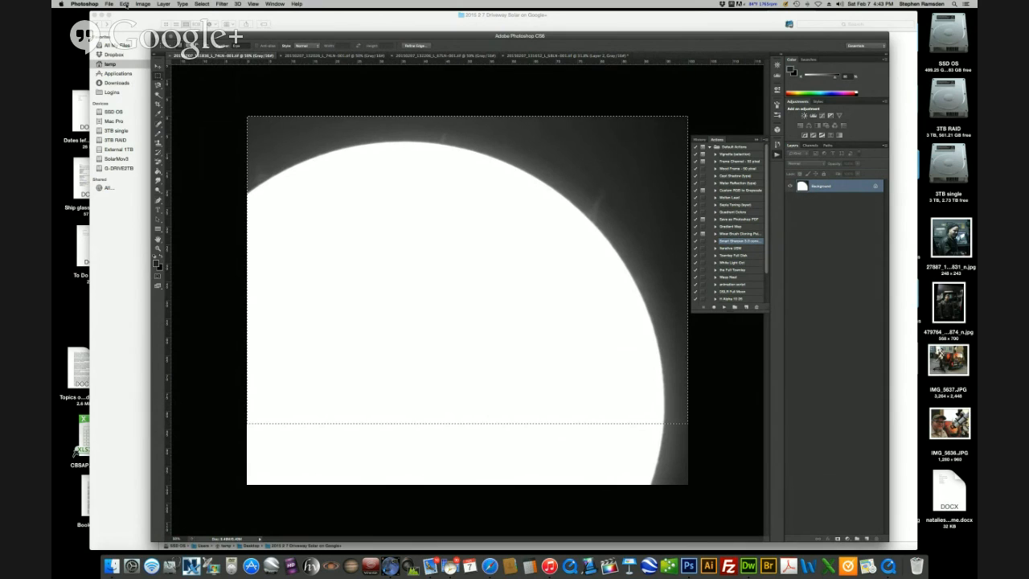
Copy the feathered upper-right limb selection and paste it into the 131652 mosaic as a new layer
left_click(124, 4)
left_click(130, 61)
left_click(591, 56)
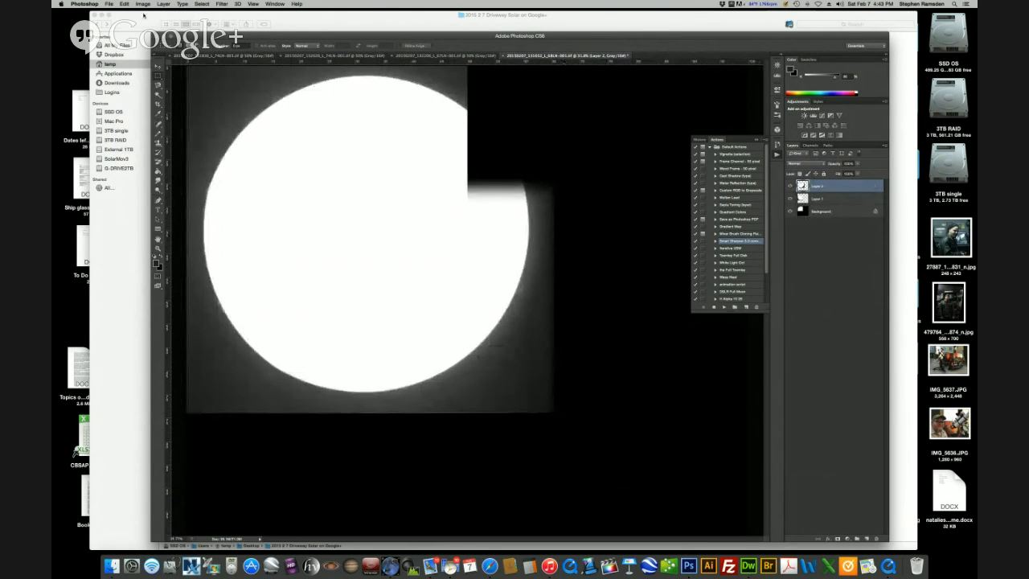
left_click(122, 4)
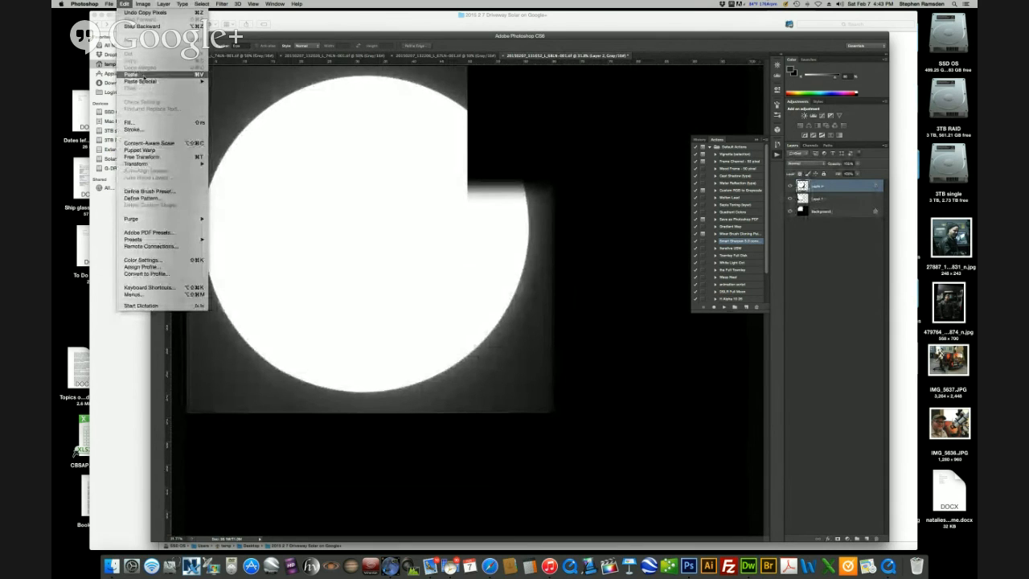
left_click(130, 76)
key("v")
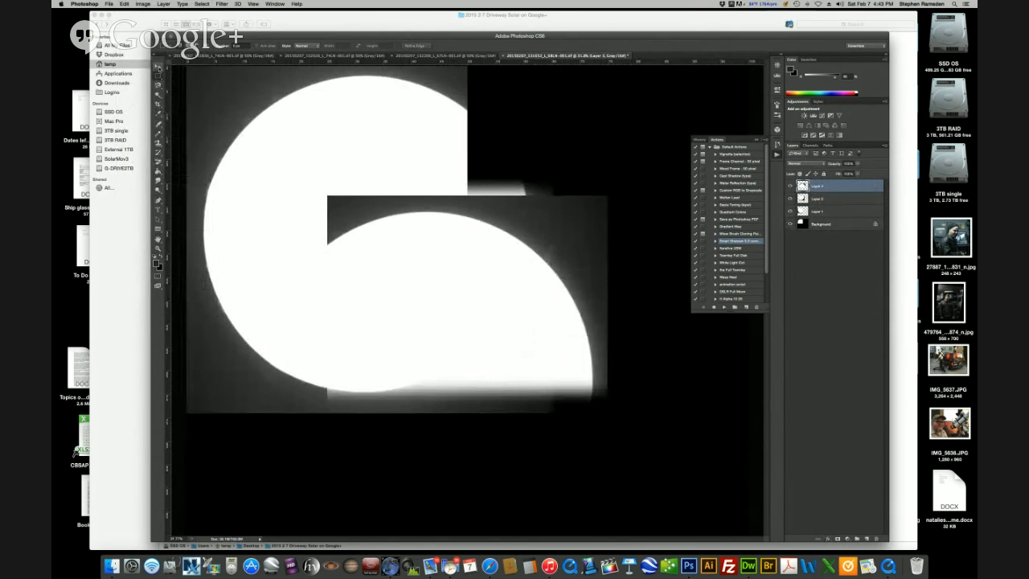
Move the pasted upper-right piece up and left over the solar disk and nudge its limb into line with the neighbouring pieces
left_click_drag(482, 247, 419, 122)
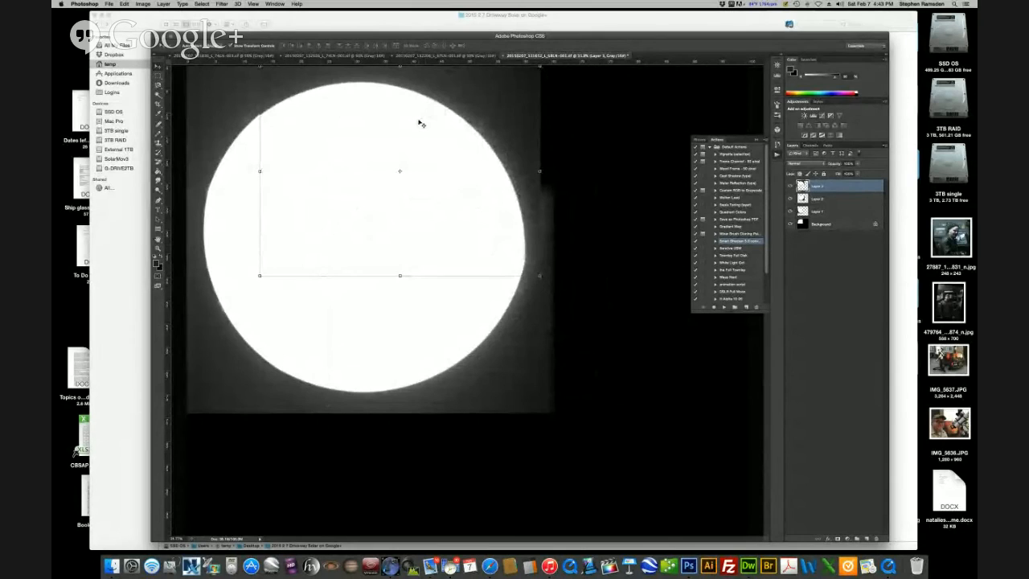
key("Up")
key("Up")
key("Up")
key("Up")
key("Up")
key("Up")
key("Up")
key("Up")
key("Up")
key("Up")
key("Up")
key("Up")
key("Right")
key("Right")
key("Down")
key("Down")
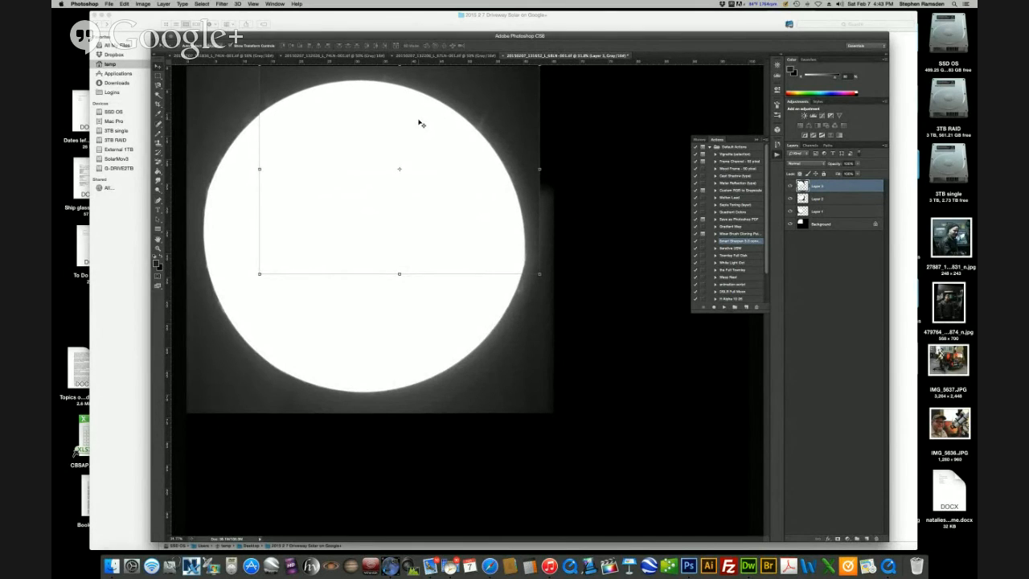
key("Down")
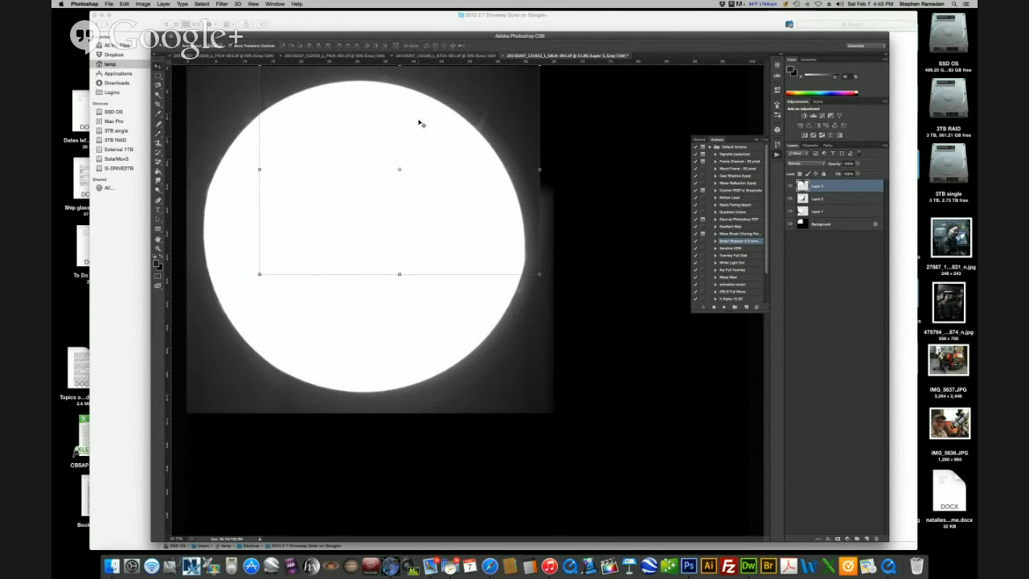
key("Left")
key("Left")
key("Left")
key("Left")
key("Left")
key("Left")
key("Left")
key("Left")
key("Left")
key("Down")
key("Down")
key("Down")
key("Down")
key("Down")
key("Down")
key("Left")
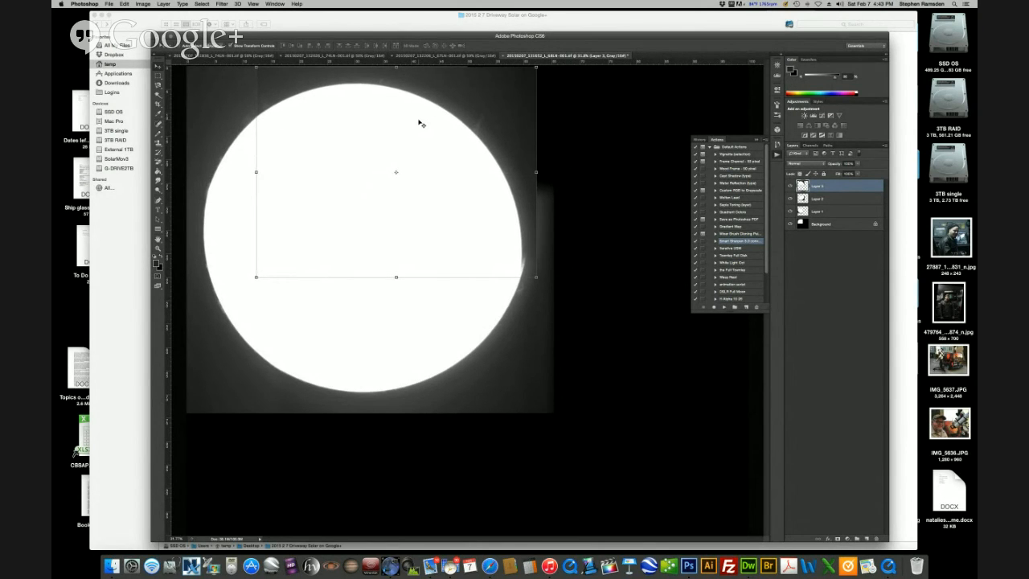
key("Left")
key("Left")
key("Down")
key("Down")
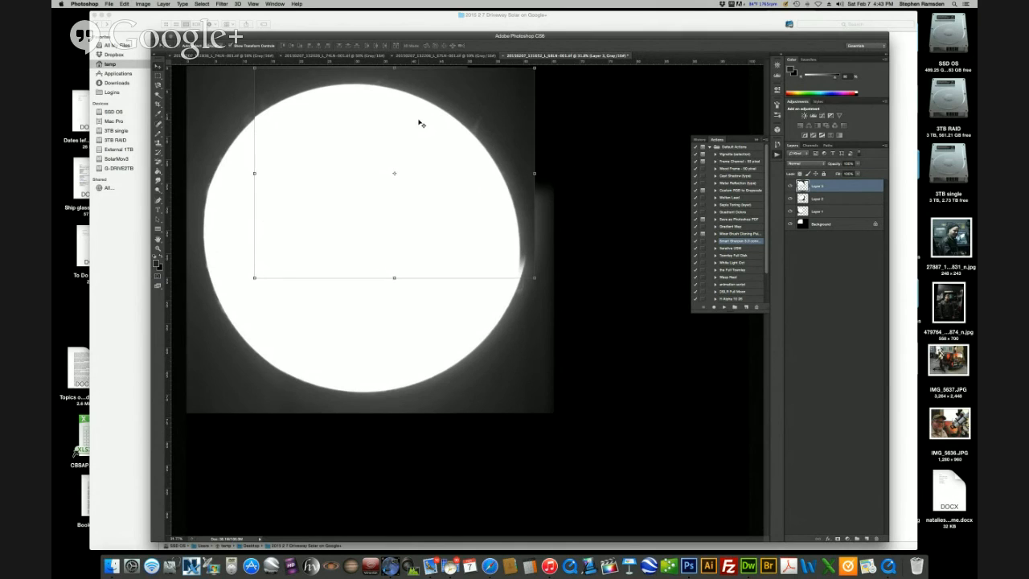
key("Down")
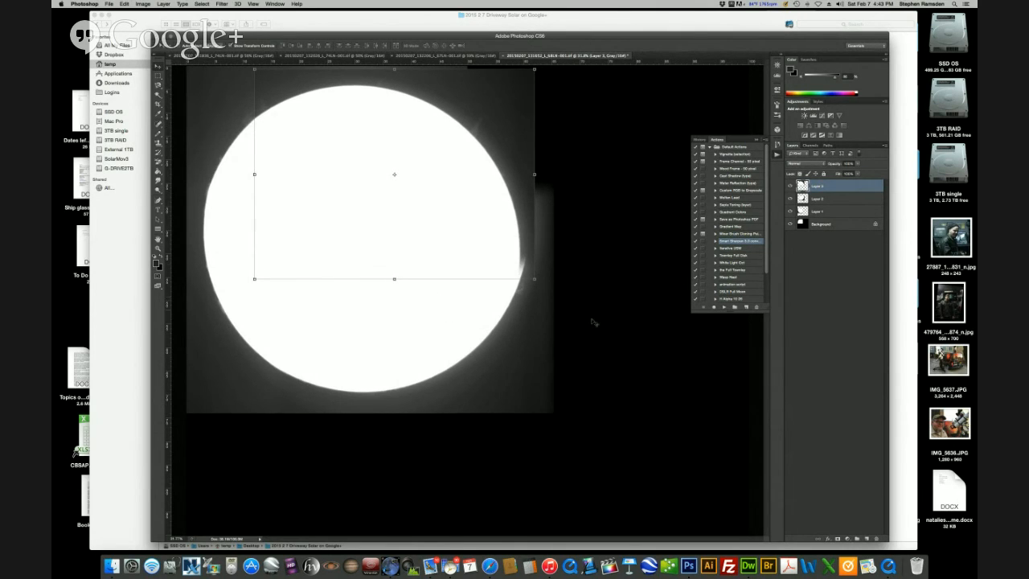
Rotate the lower-right layer a few degrees counterclockwise and shift it until its limb meets the adjoining pieces
left_click(820, 200)
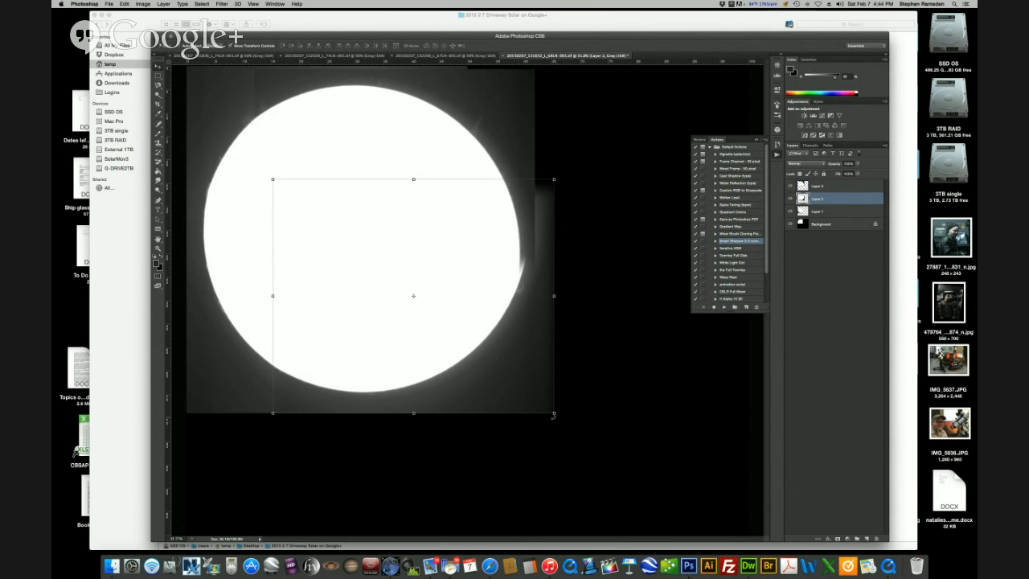
left_click_drag(552, 415, 561, 405)
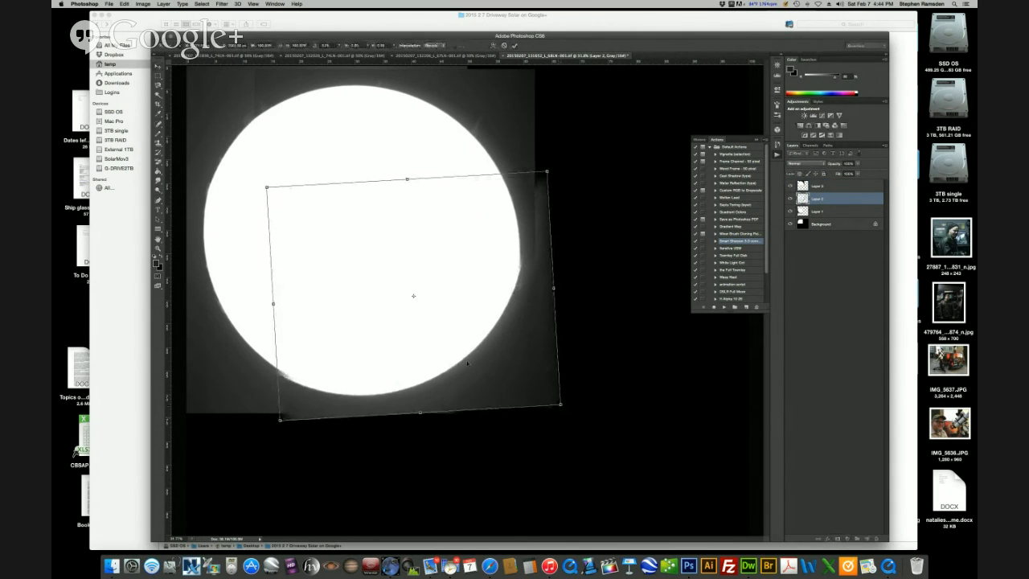
left_click_drag(497, 376, 497, 373)
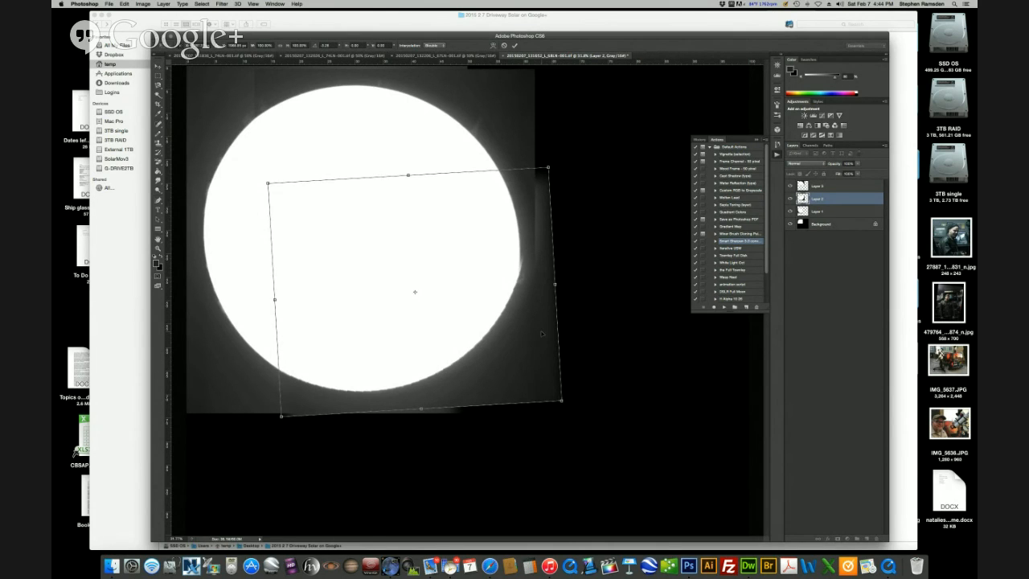
left_click_drag(552, 158, 551, 156)
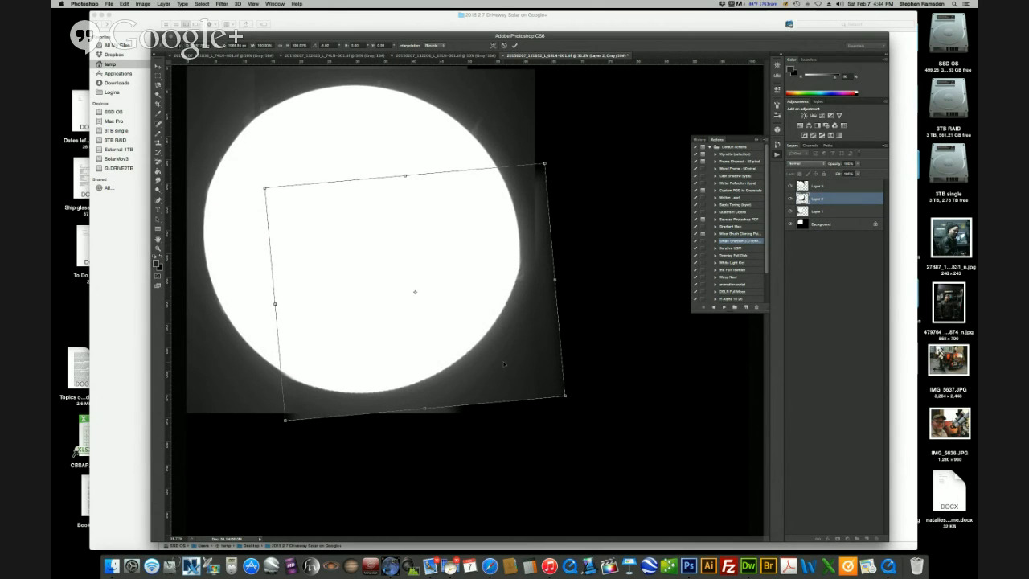
key("Up")
key("Up")
key("Up")
key("Up")
key("Up")
key("Up")
key("Up")
key("Up")
key("Up")
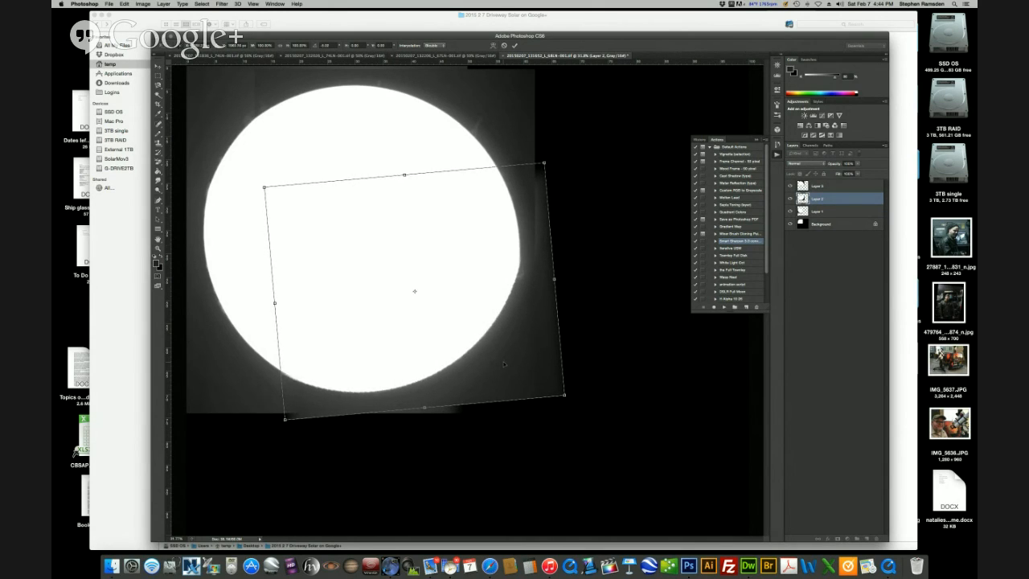
key("Up")
key("Up")
key("Left")
key("Left")
key("Left")
key("Left")
key("Left")
key("Right")
key("Right")
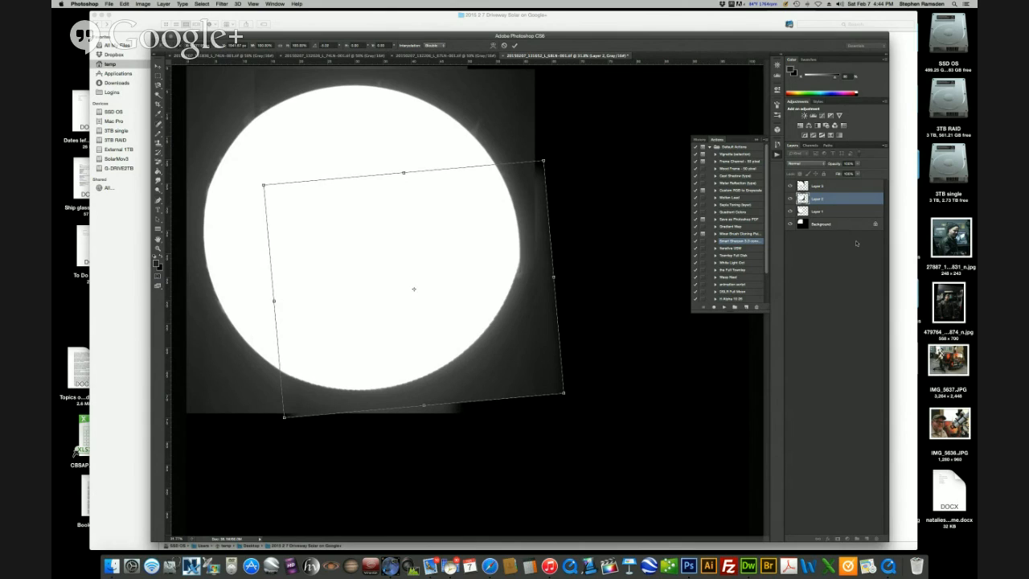
key("Return")
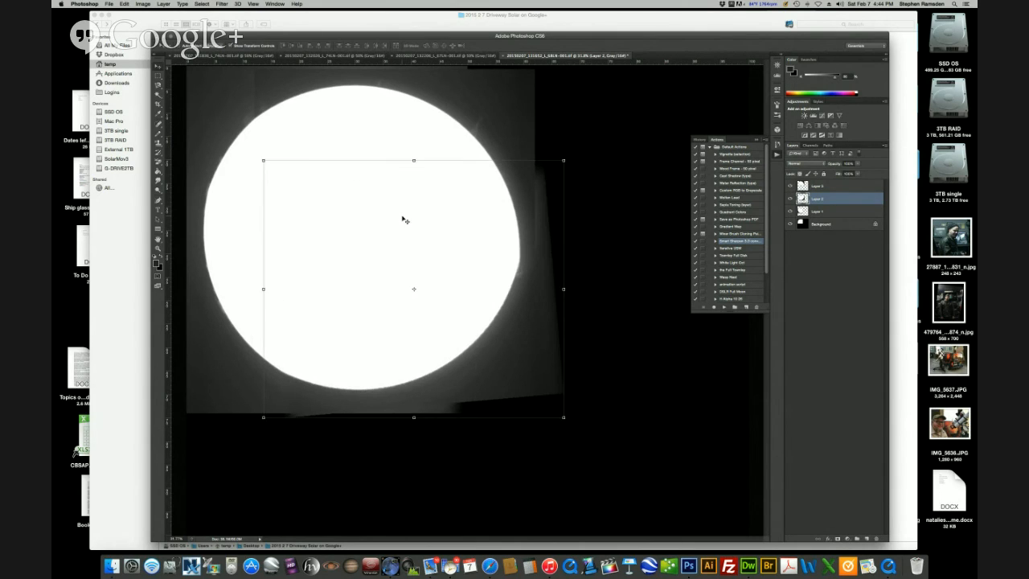
Delete the rotated lower-right layer and move the lower-left layer slightly down and left to realign its limb
key("ctrl+e")
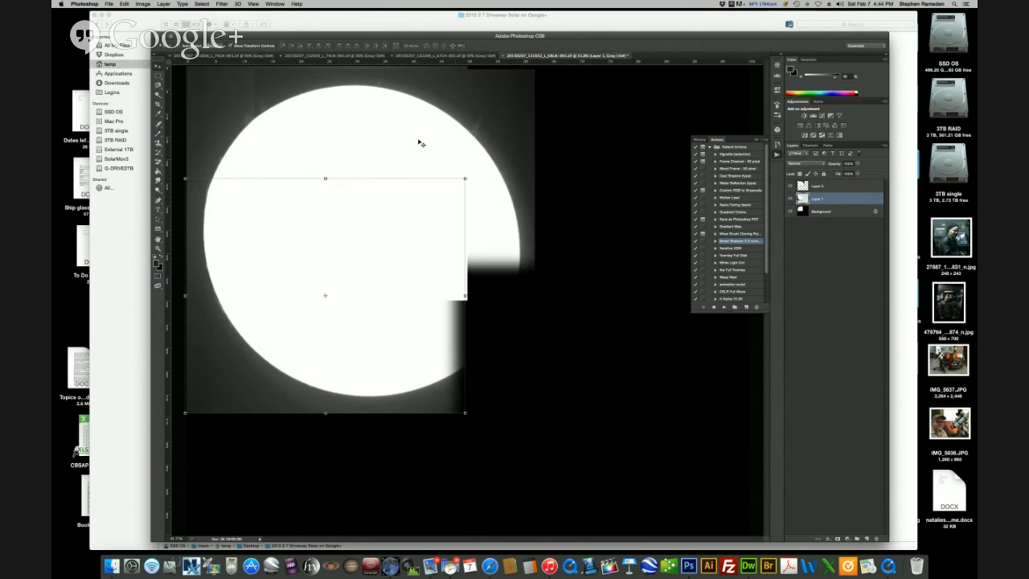
left_click_drag(377, 138, 374, 143)
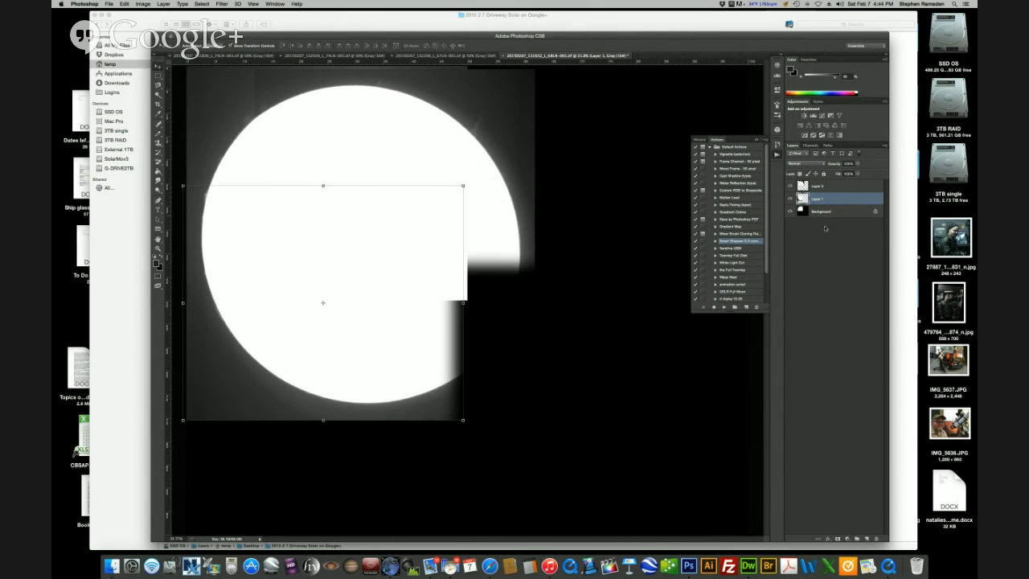
left_click(818, 188)
key("super+t")
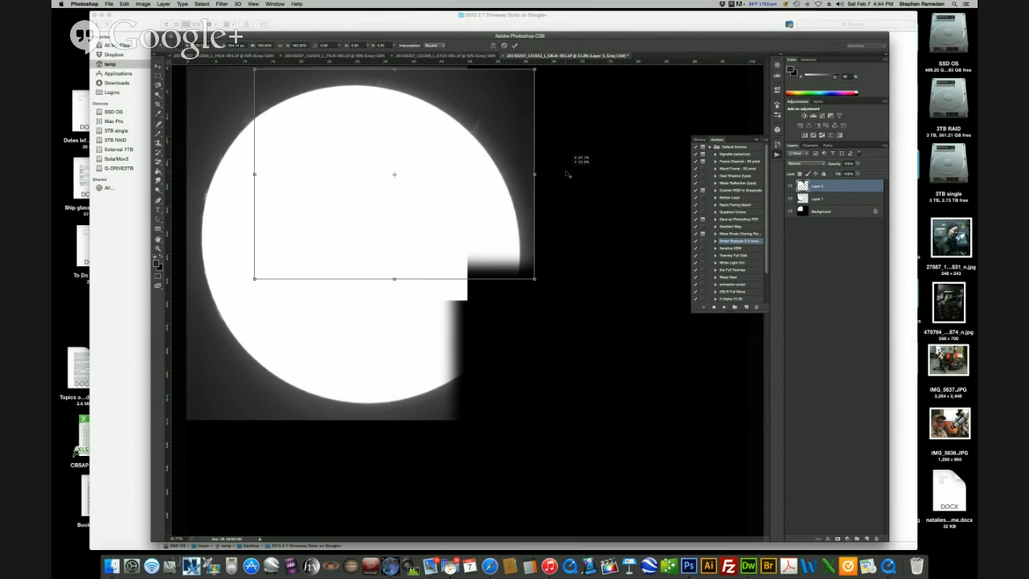
left_click_drag(444, 161, 610, 167)
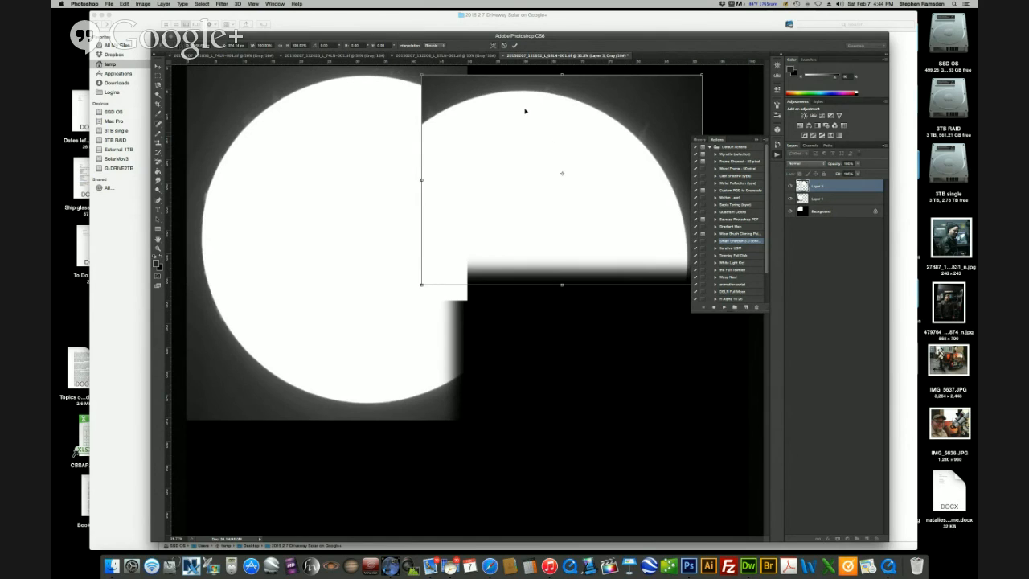
left_click_drag(520, 94, 389, 79)
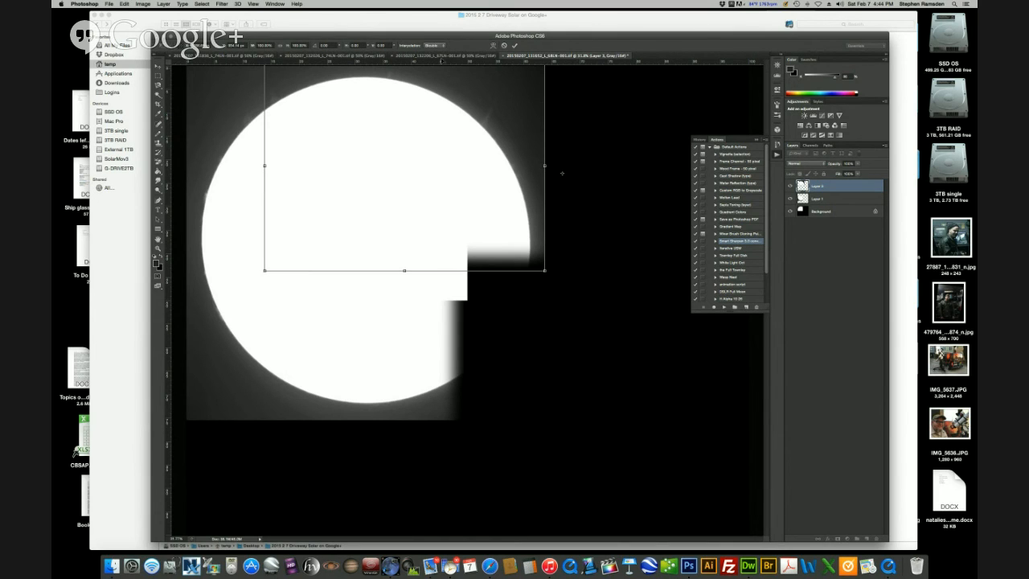
Paste a fresh copy of the feathered lower-right limb selection into the 131652 mosaic and place its layer directly above the background
left_click(440, 58)
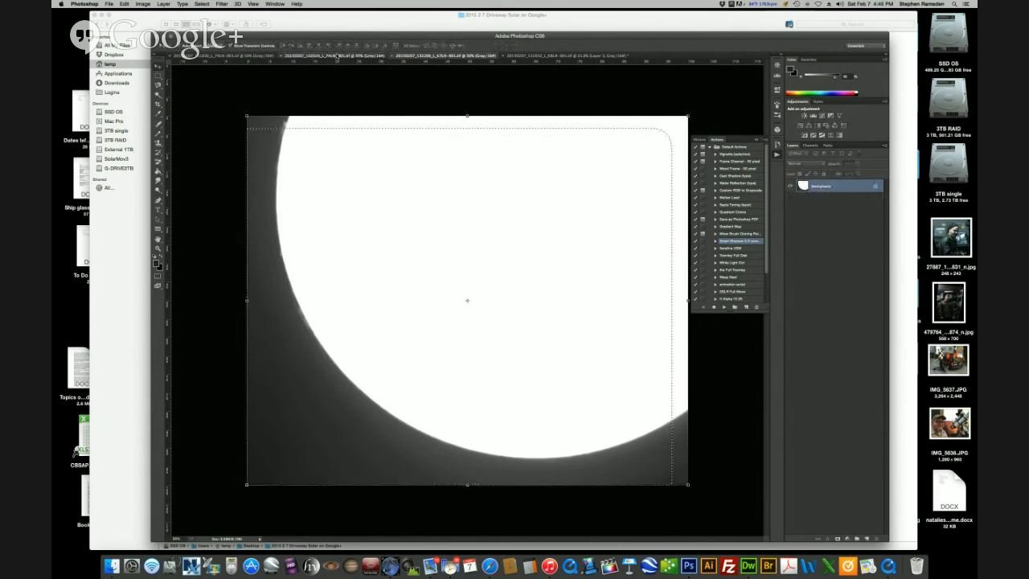
left_click(333, 56)
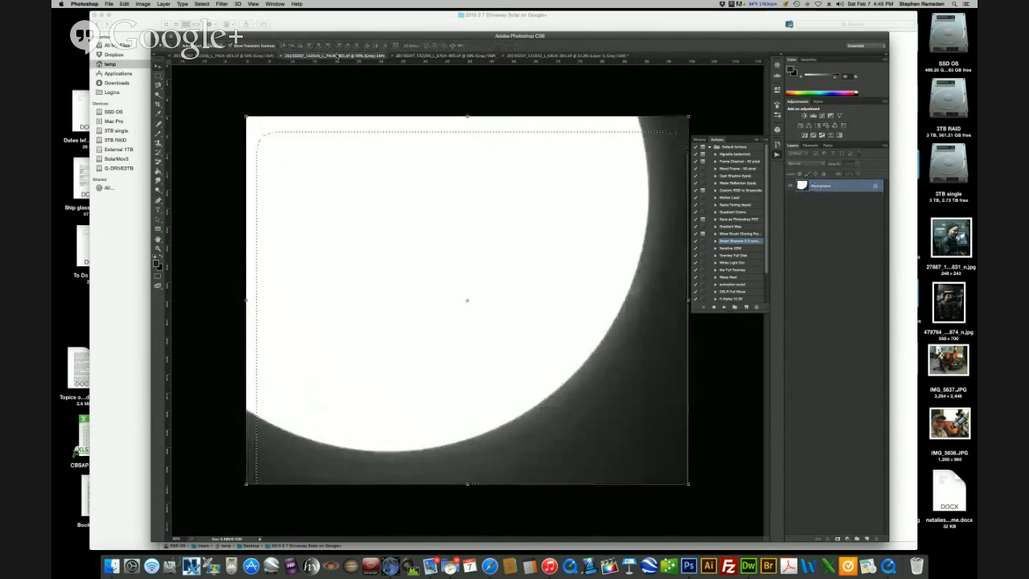
left_click(125, 4)
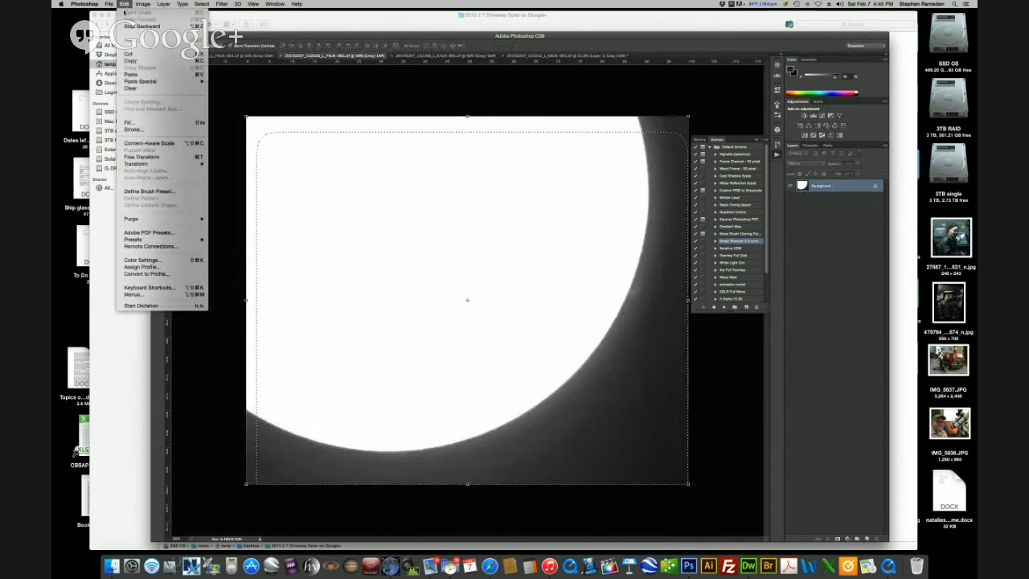
left_click(349, 117)
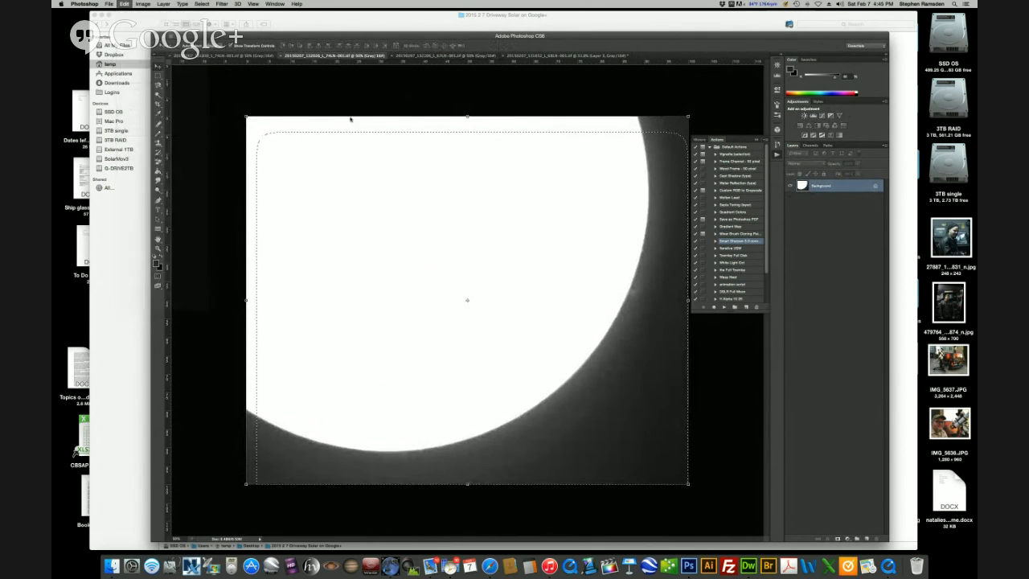
left_click(514, 54)
left_click(131, 6)
left_click(142, 74)
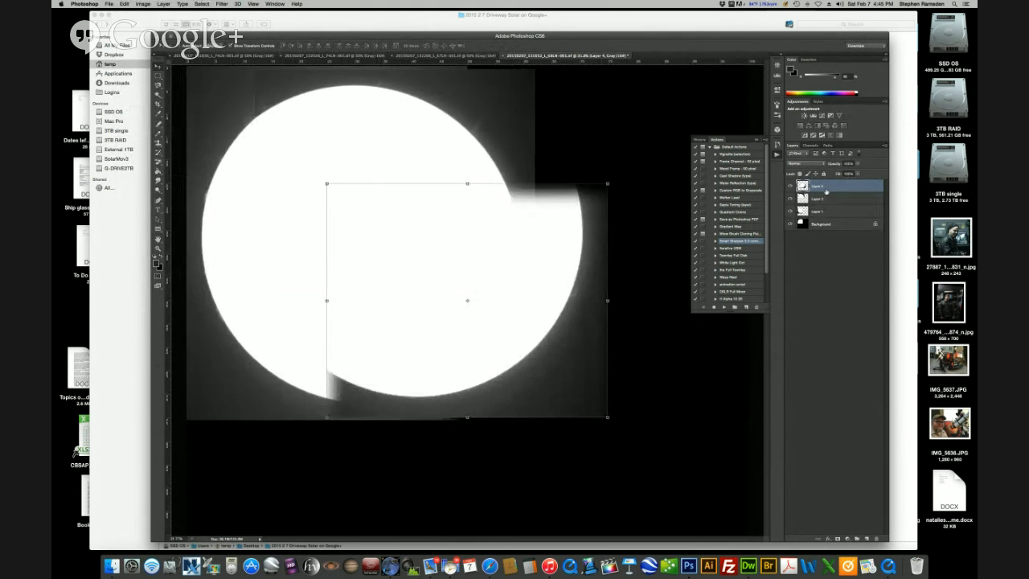
left_click_drag(833, 187, 829, 215)
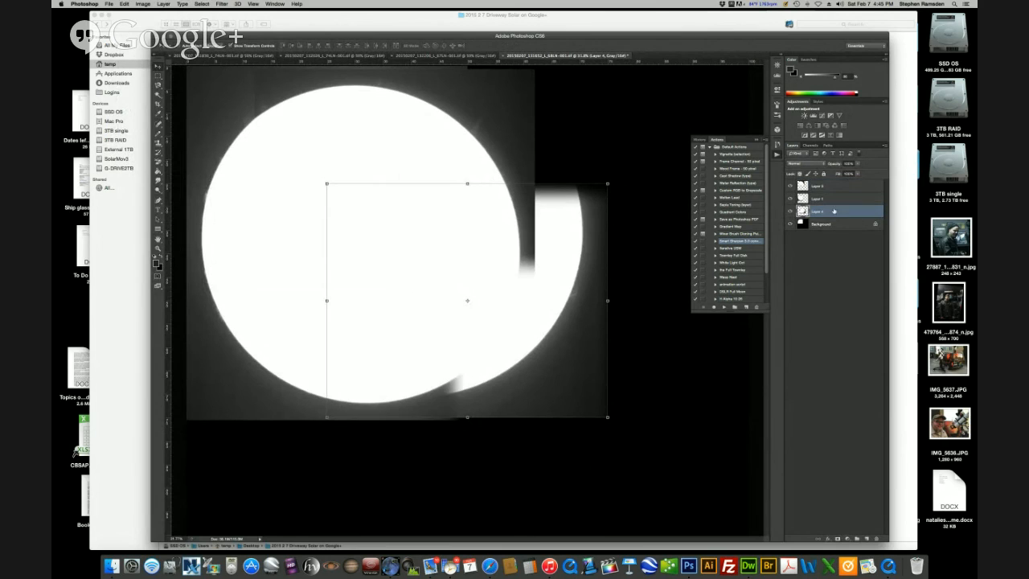
Move the new lower-right piece left and down onto the disk and fine-tune its position against the lower-left and upper-right limbs
left_click_drag(552, 306, 489, 325)
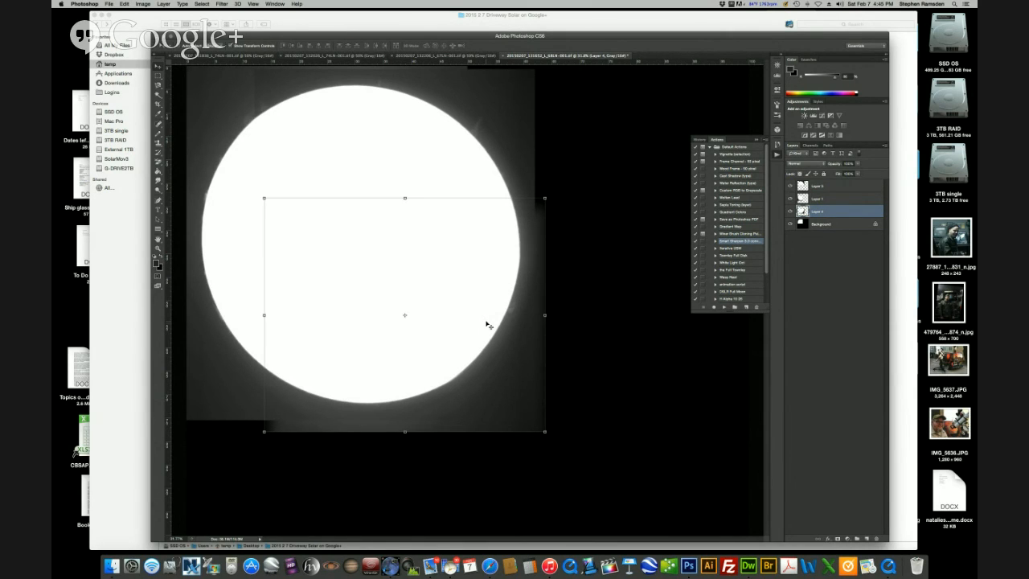
key("Left")
key("Down")
key("Down")
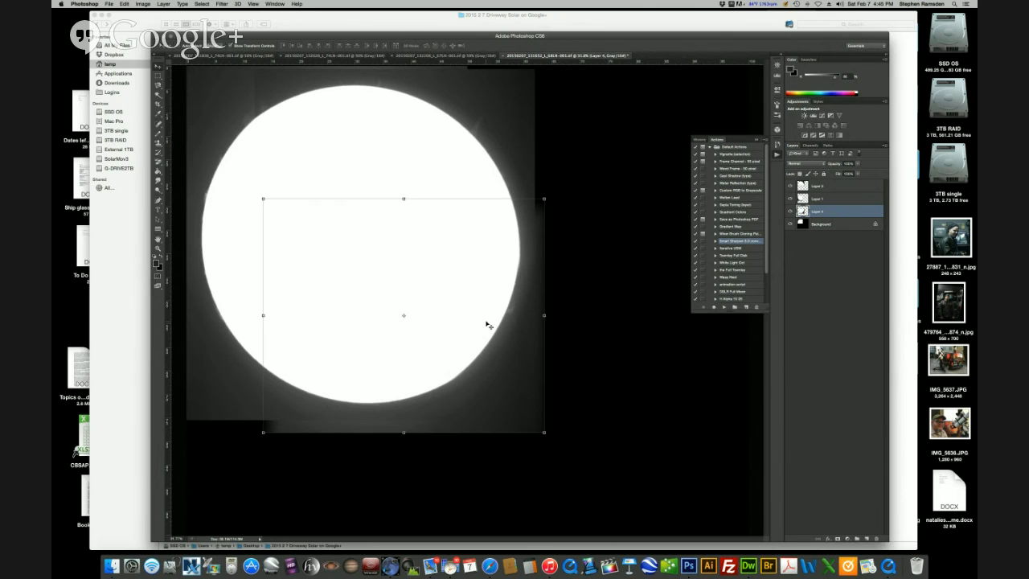
key("Down")
key("Left")
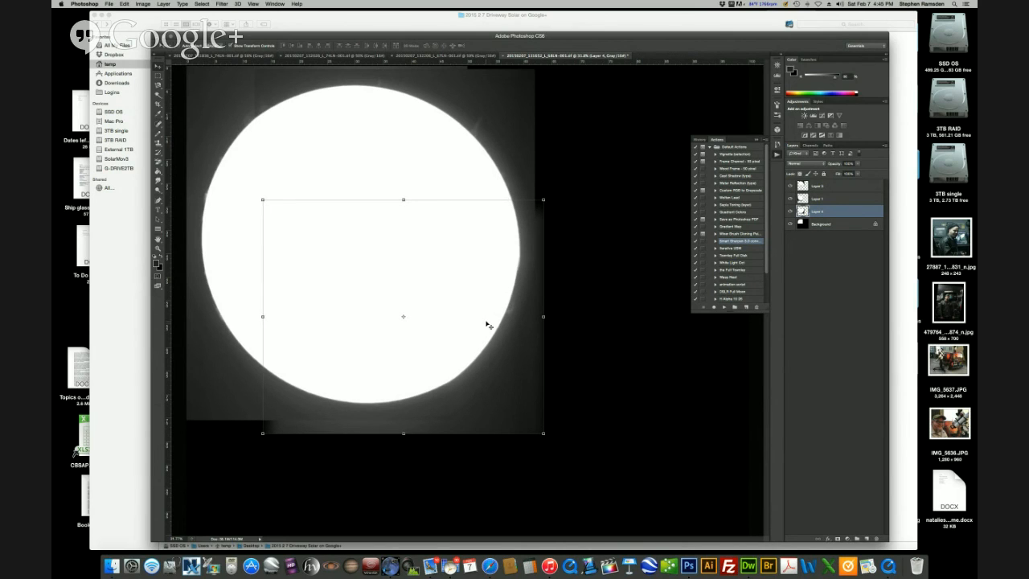
key("Right")
key("Right")
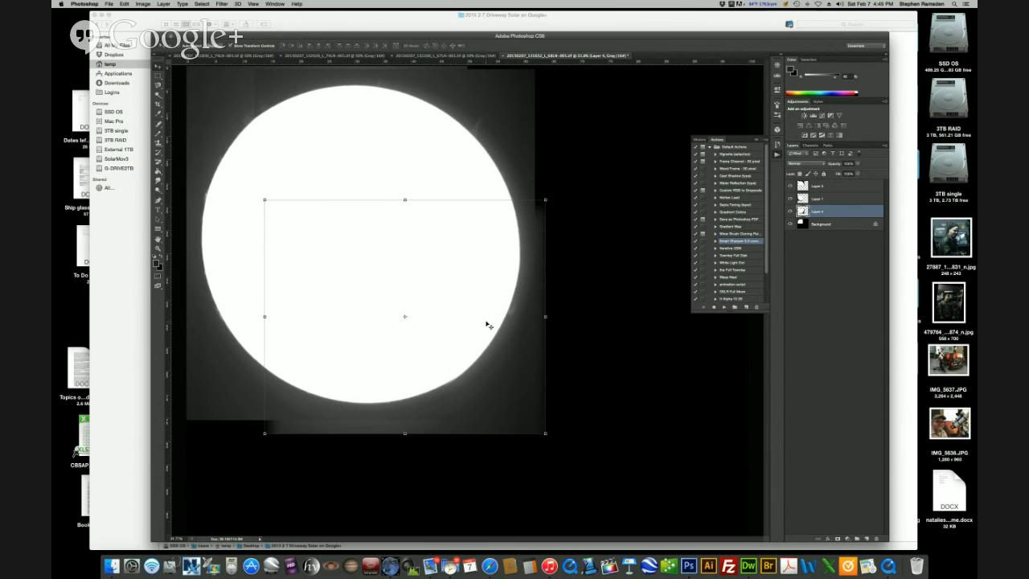
key("Up")
key("Up")
key("Up")
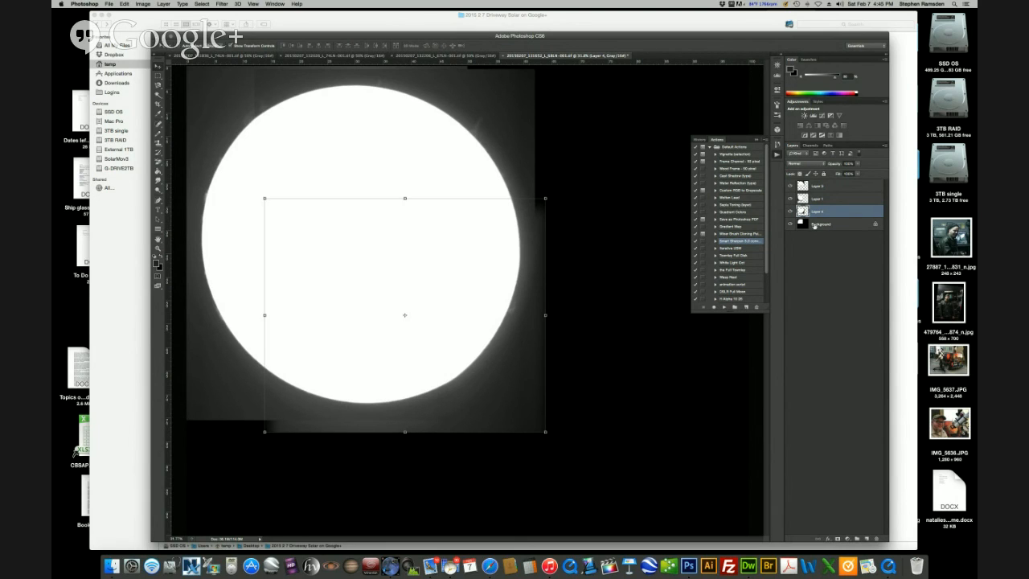
key("Left")
key("Left")
key("Left")
key("Left")
key("Left")
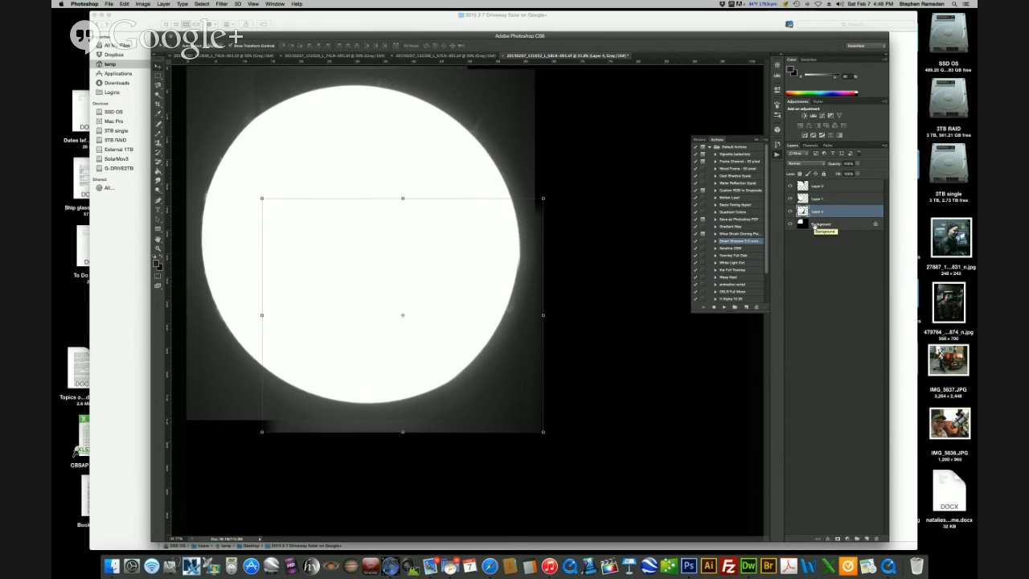
key("Left")
key("Left")
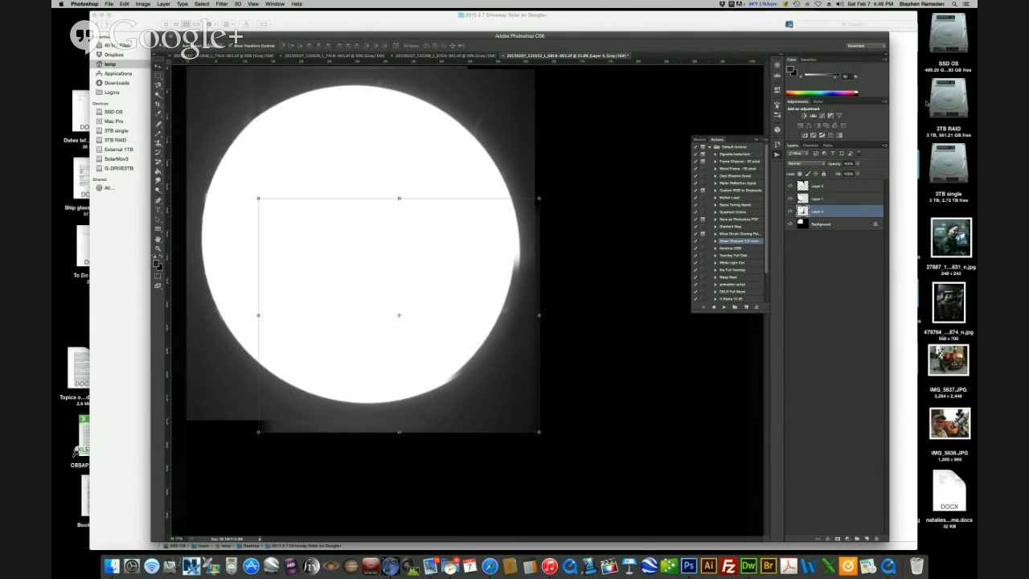
Try to realign the upper-right layer by nudging it left, down and partly back up and right against the neighbouring limbs
left_click(822, 186)
key("Left")
key("Left")
key("Left")
key("Left")
key("Left")
key("Left")
key("Left")
key("Left")
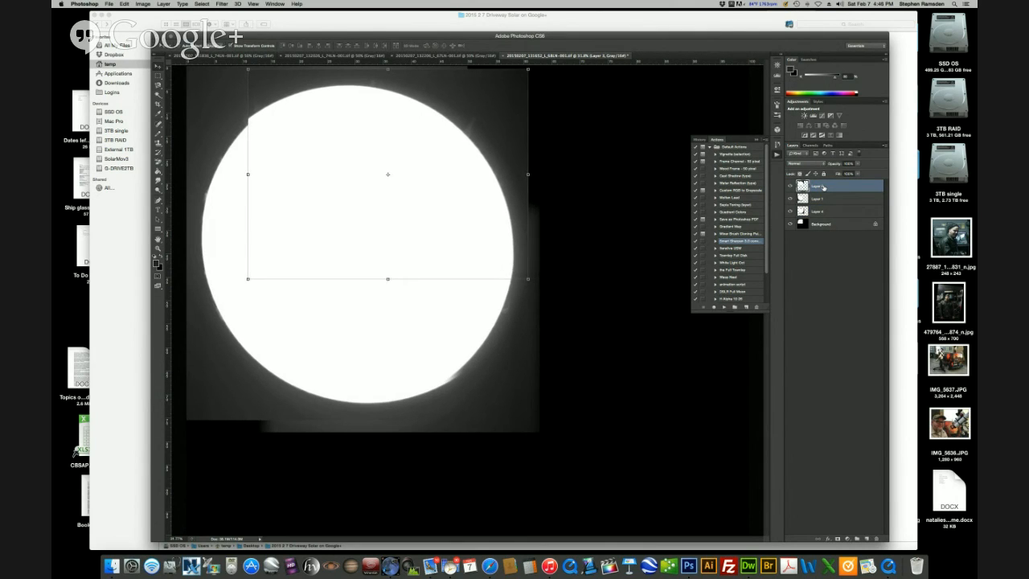
key("Down")
key("Down")
key("Down")
key("Down")
key("Down")
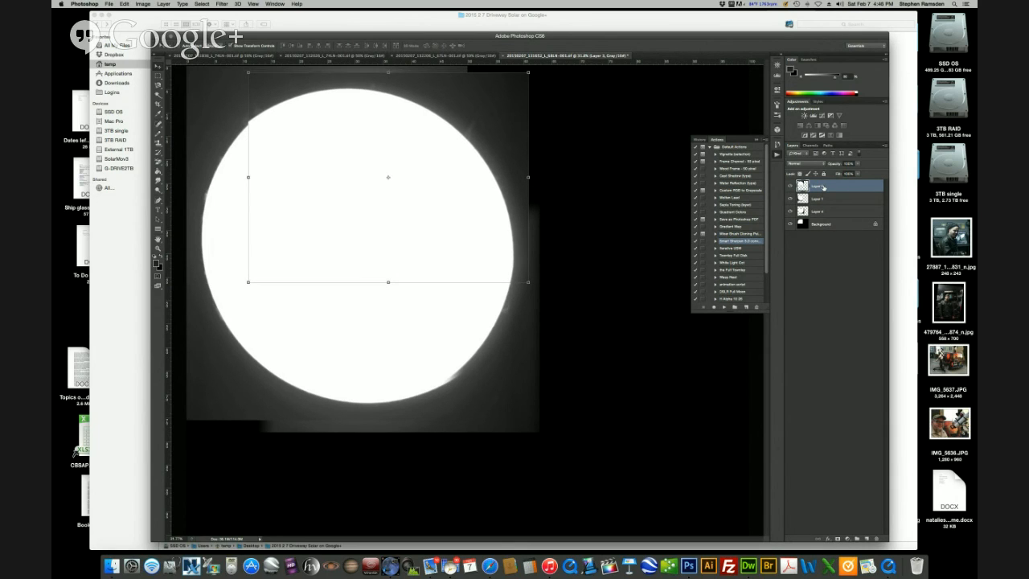
key("Down")
key("Down")
key("Up")
key("Up")
key("Up")
key("Up")
key("Up")
key("Right")
key("Right")
key("Right")
key("Right")
key("Right")
key("Right")
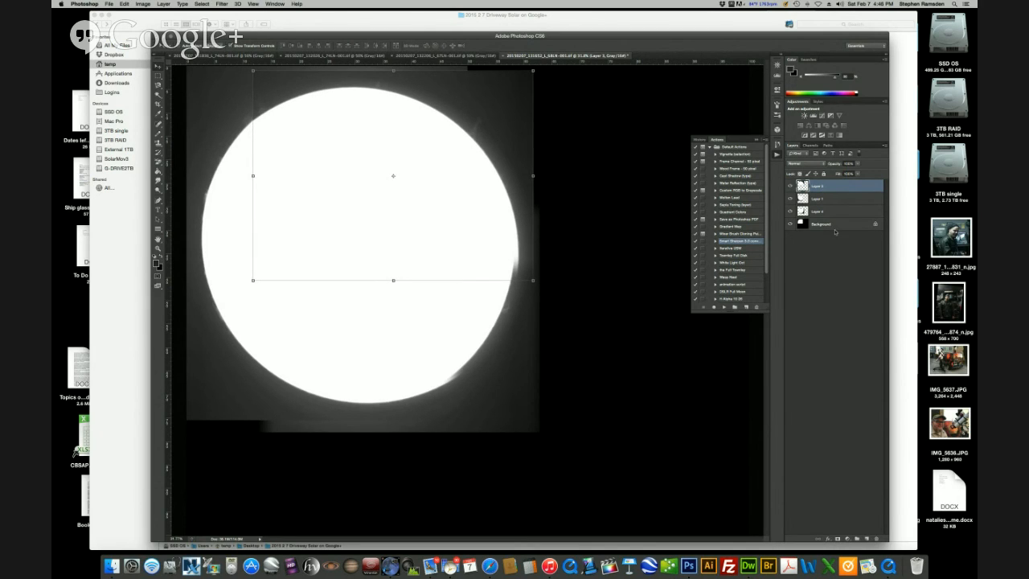
Nudge the lower-right layer slightly right and down so its limb lines up with the adjoining pieces
left_click(832, 211)
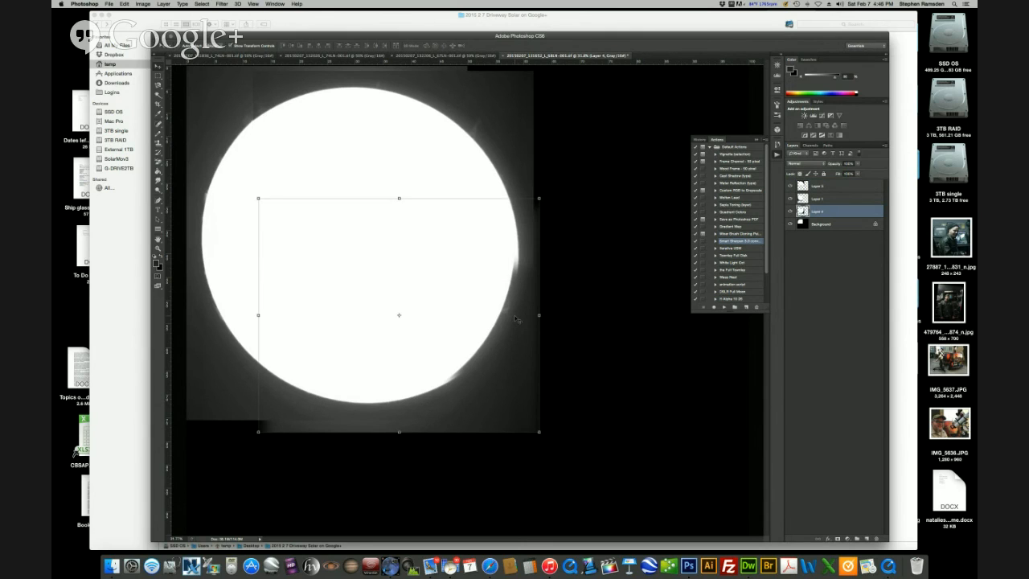
key("Right")
key("Right")
key("Right")
key("Right")
key("Right")
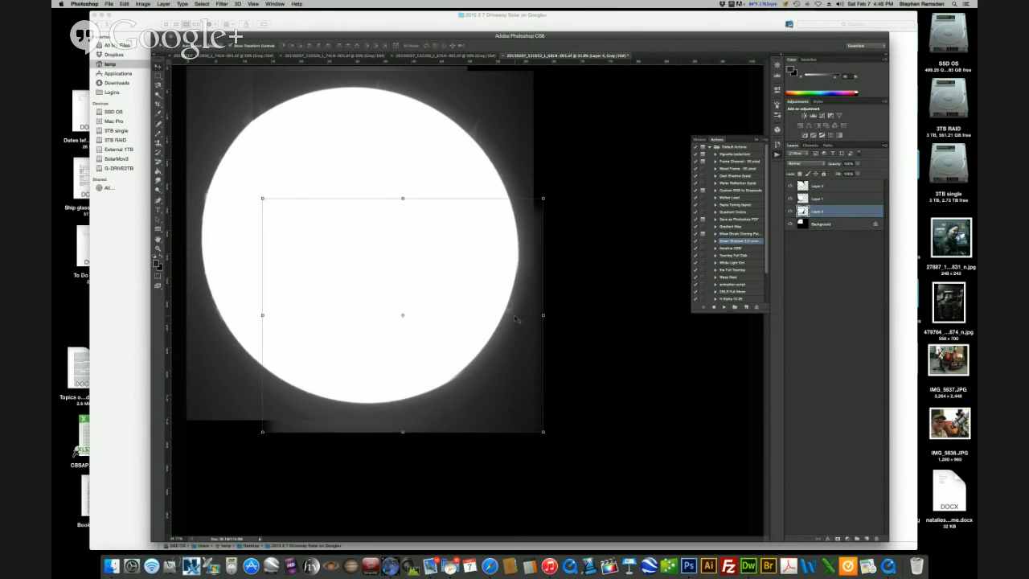
key("Down")
key("Up")
key("Up")
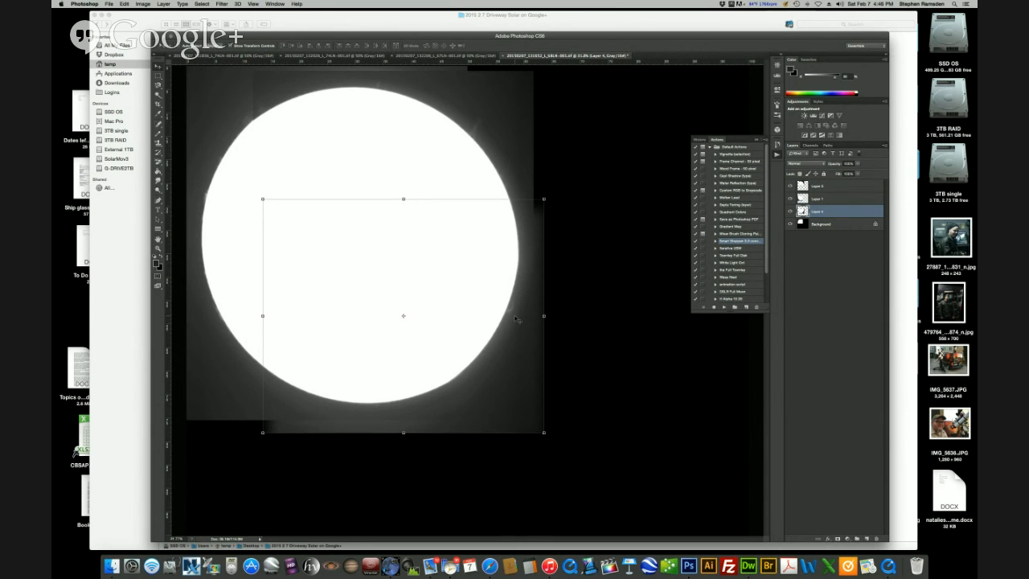
key("Down")
key("Down")
Delete the upper-right layer and move the lower-right layer up and right until its limb continues the lower-left limb
left_click(819, 187)
key("BackSpace")
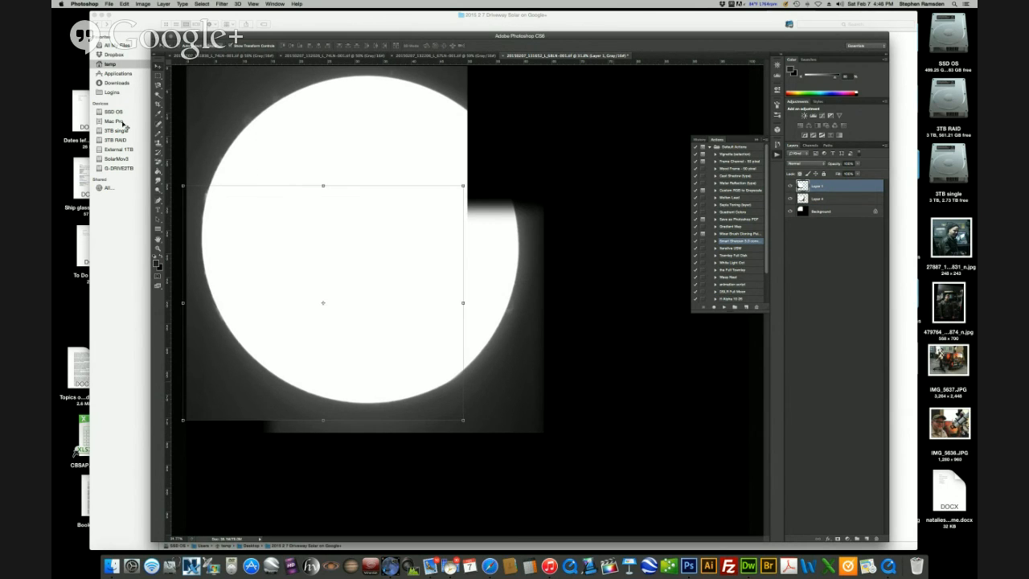
left_click(832, 202)
mouse_move(491, 359)
left_mouse_down()
mouse_move(648, 361)
mouse_move(716, 483)
mouse_move(703, 439)
mouse_move(770, 448)
mouse_move(579, 369)
mouse_move(504, 363)
mouse_move(490, 380)
mouse_move(500, 382)
mouse_move(500, 356)
left_mouse_up()
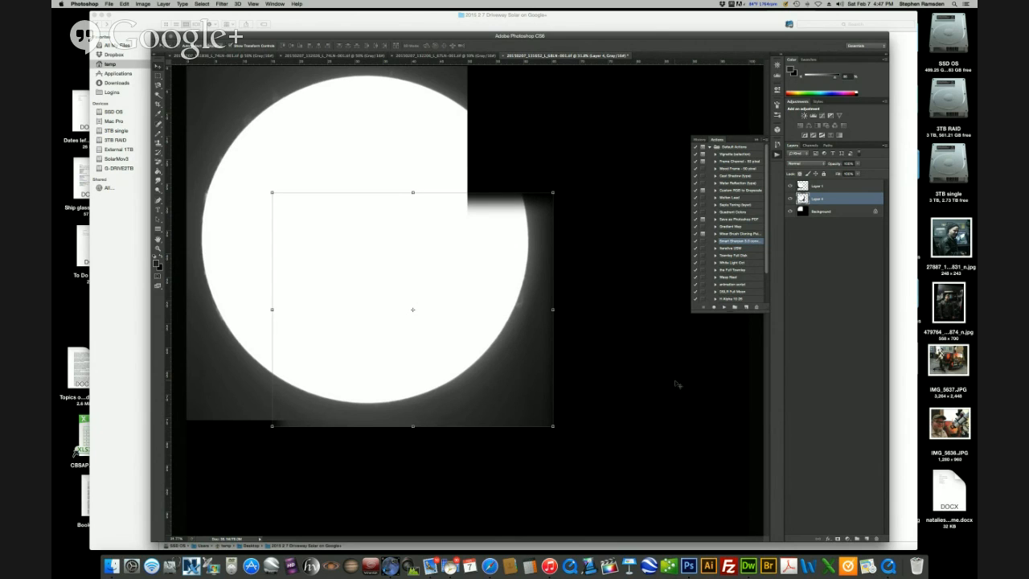
Open the upper-right limb image and marquee-select only its upper-right quarter, out to the image corner
left_click(417, 58)
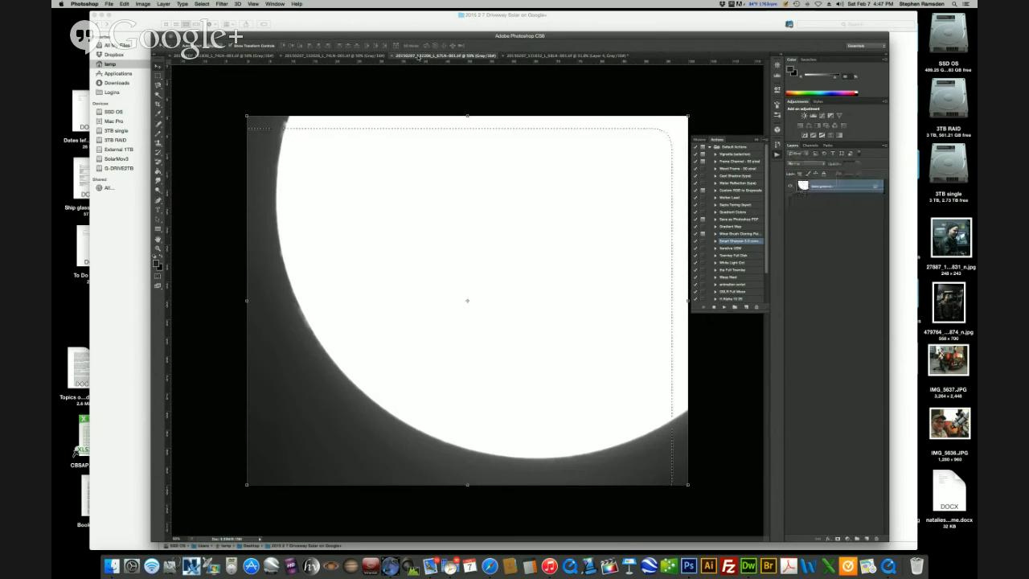
left_click(515, 57)
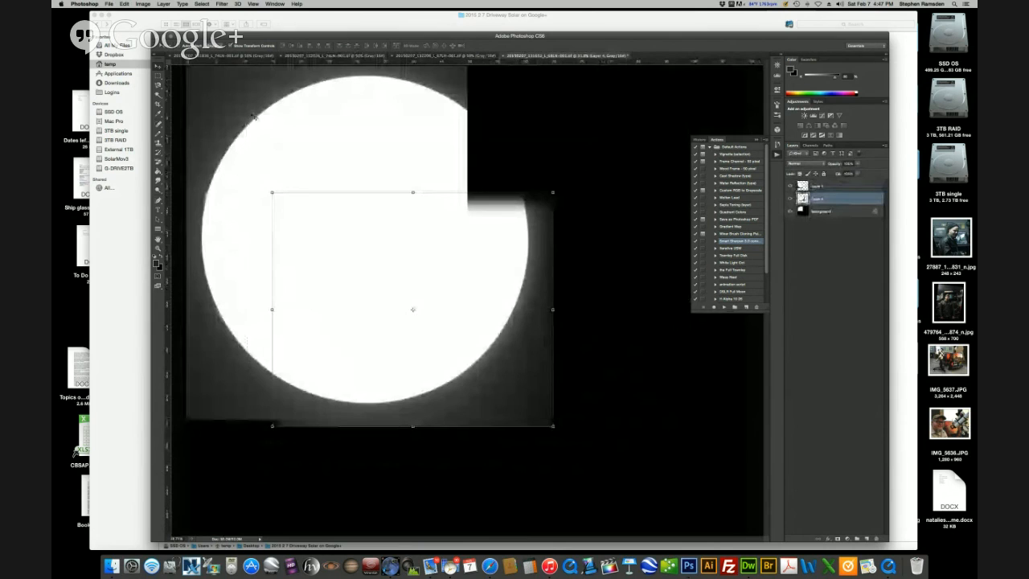
left_click(358, 57)
left_click(229, 56)
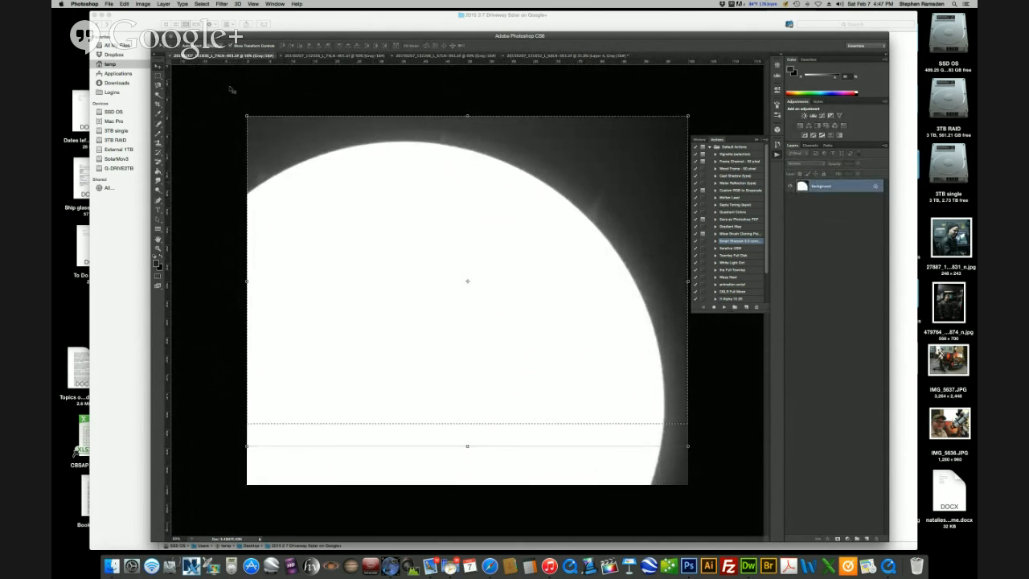
left_click(158, 75)
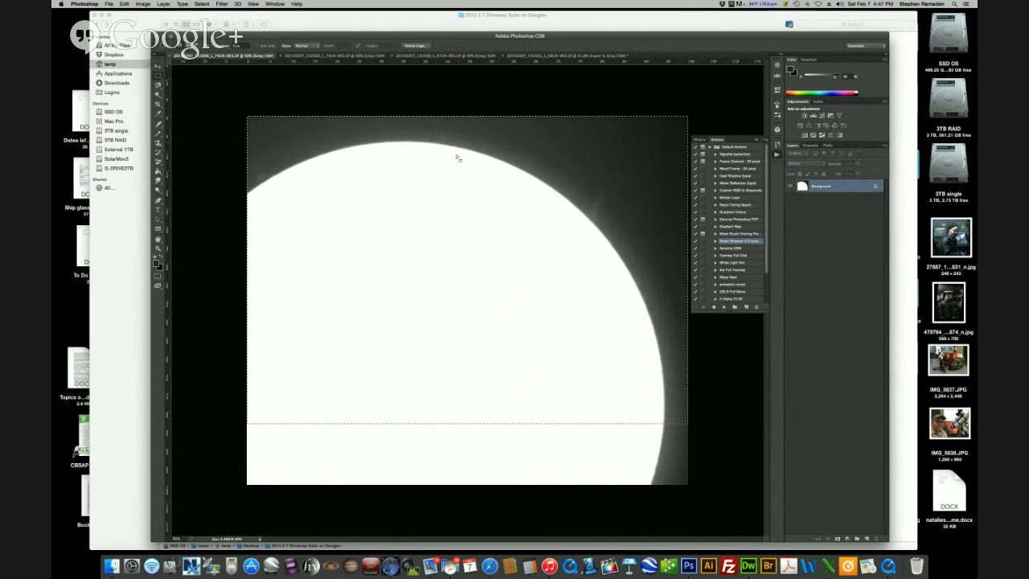
left_click(479, 131)
left_click_drag(475, 134, 659, 323)
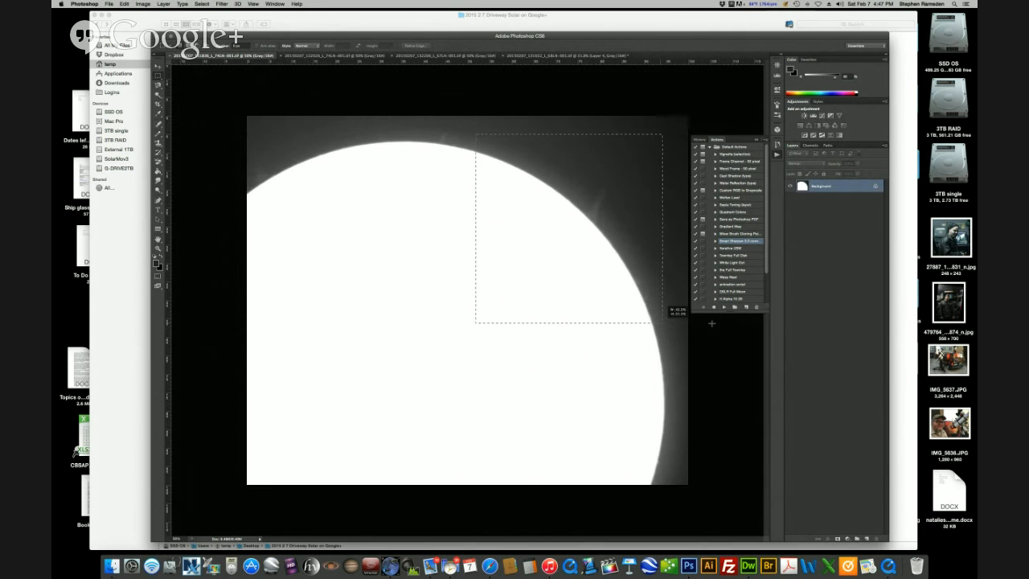
left_click(468, 325)
left_click_drag(472, 321, 688, 115)
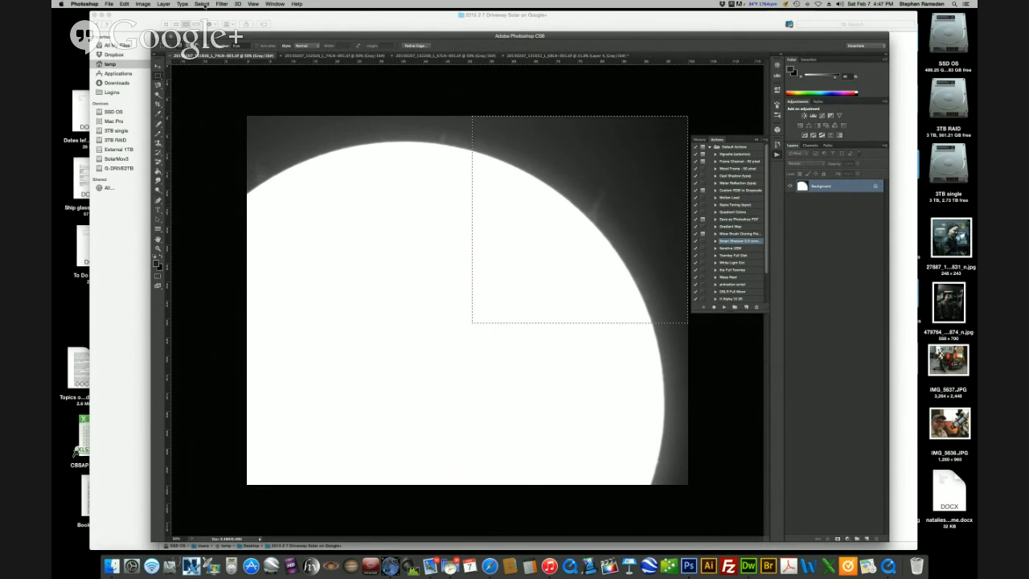
Feather the upper-right quarter selection and copy it, then return to the 131652 mosaic
left_click(201, 4)
mouse_move(233, 95)
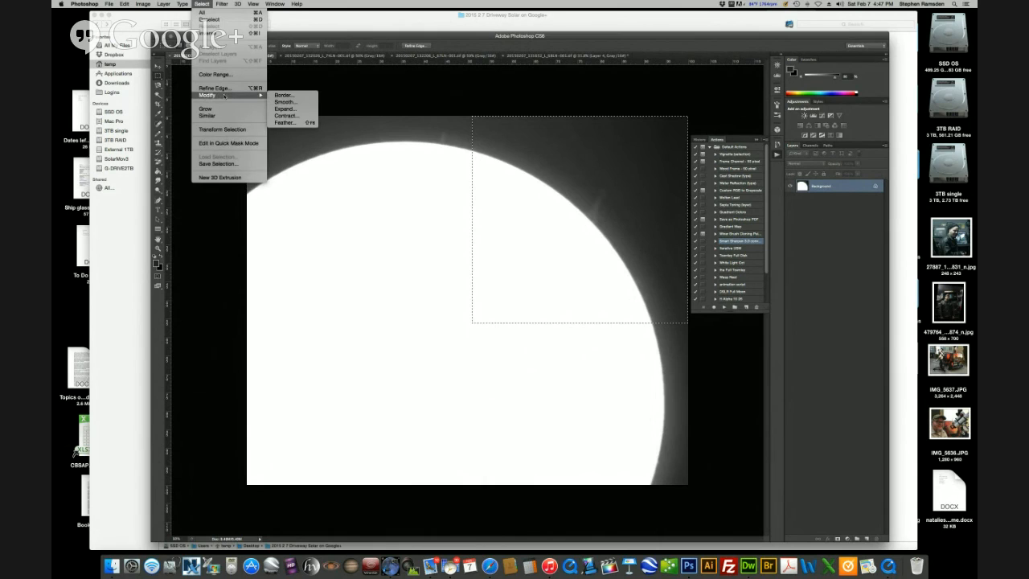
left_click(285, 122)
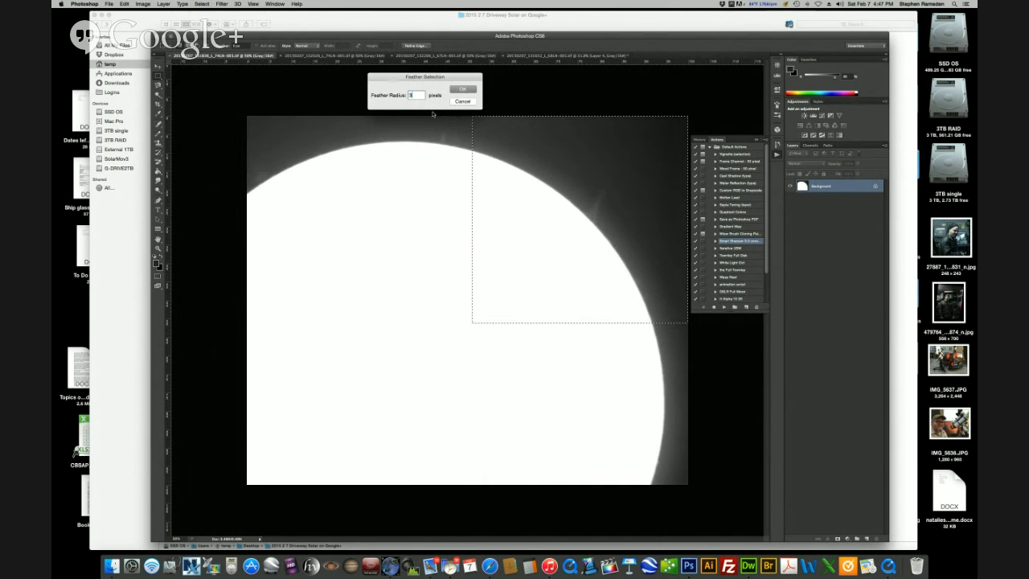
left_click(456, 90)
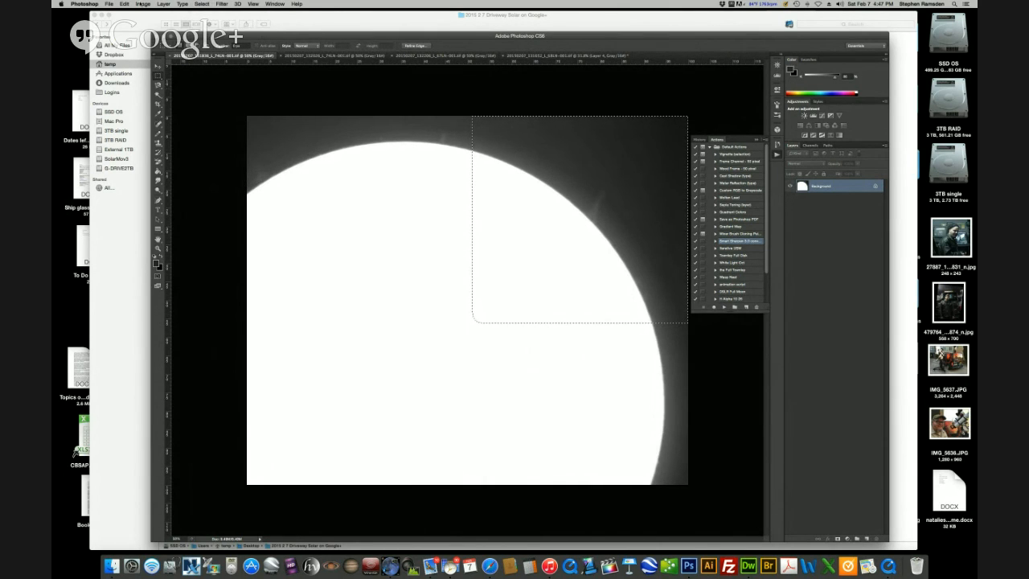
left_click(123, 4)
left_click(420, 80)
left_click(565, 55)
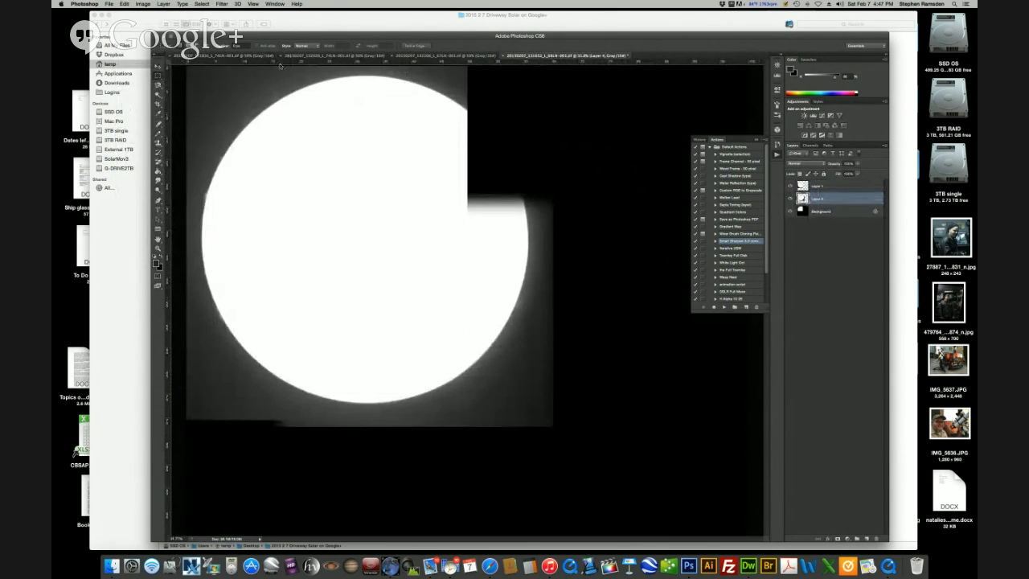
Try fitting the small upper-right piece by pasting it into the mosaic and moving it onto the gap, then delete it
left_click(123, 4)
left_click(130, 74)
key("v")
left_click_drag(490, 328, 500, 160)
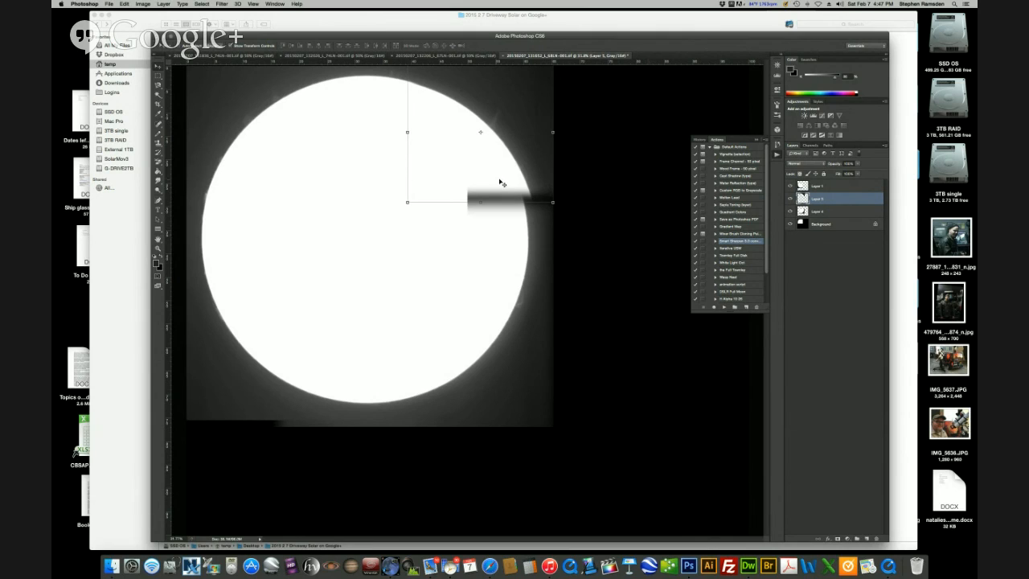
left_click_drag(495, 180, 485, 176)
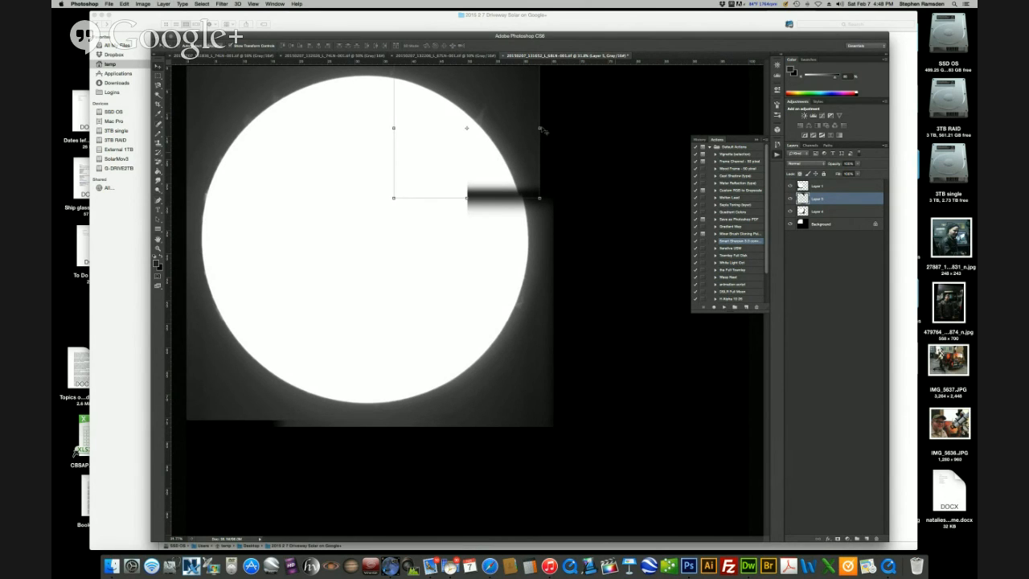
key("BackSpace")
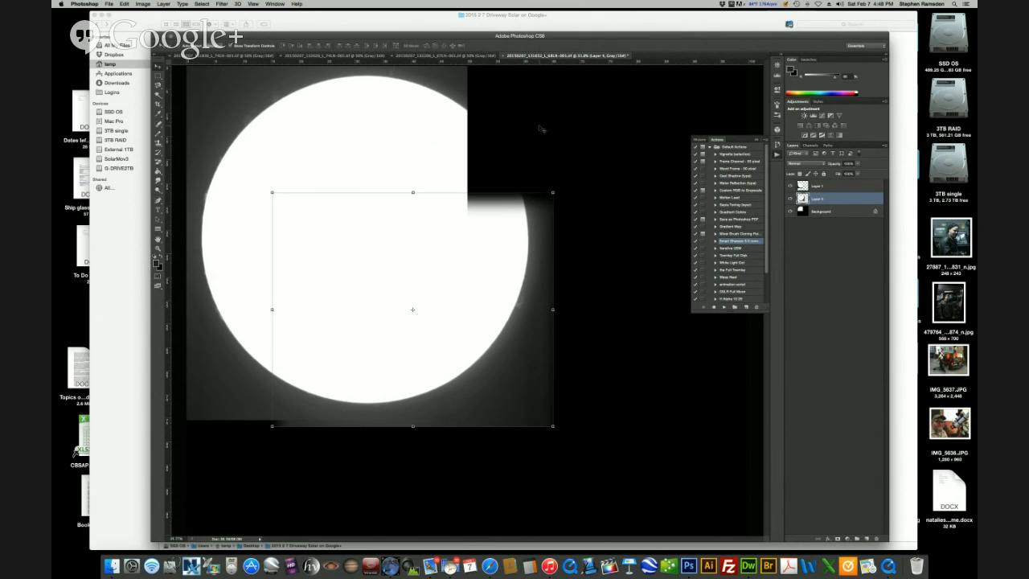
In the upper-right limb image, make a larger rectangular selection covering most of the visible limb and feather it
left_click(250, 56)
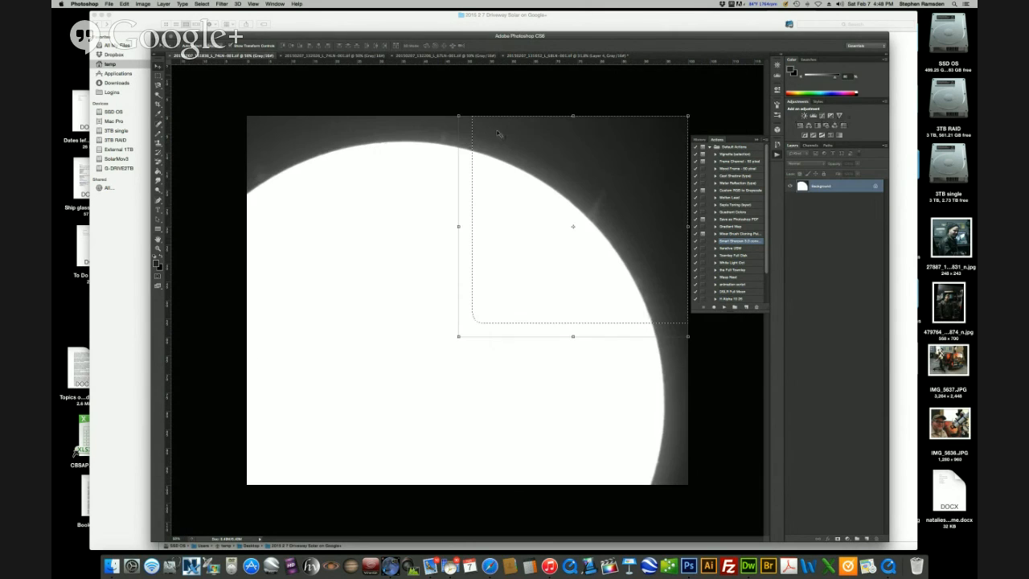
left_click(157, 75)
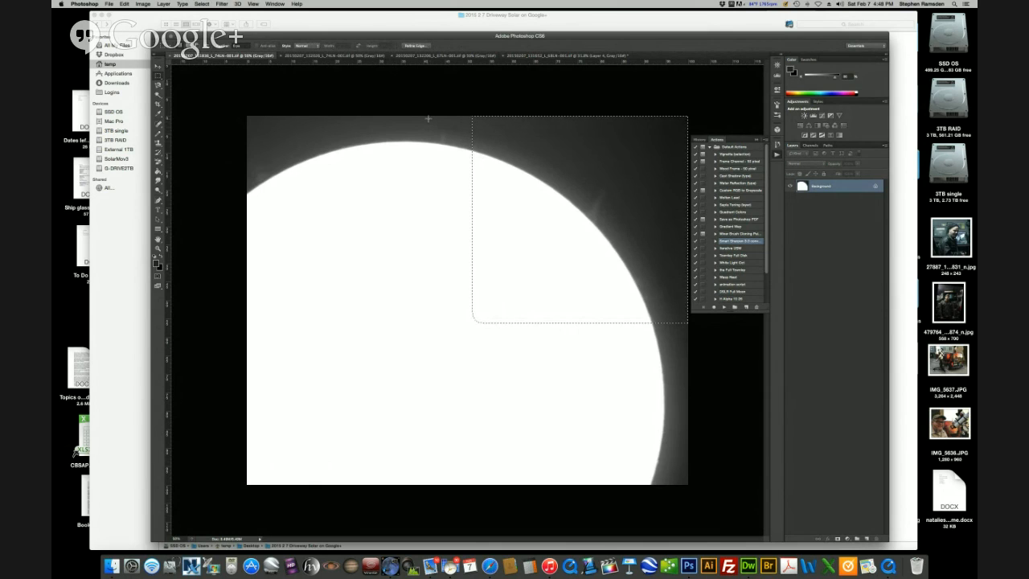
left_click_drag(428, 116, 701, 378)
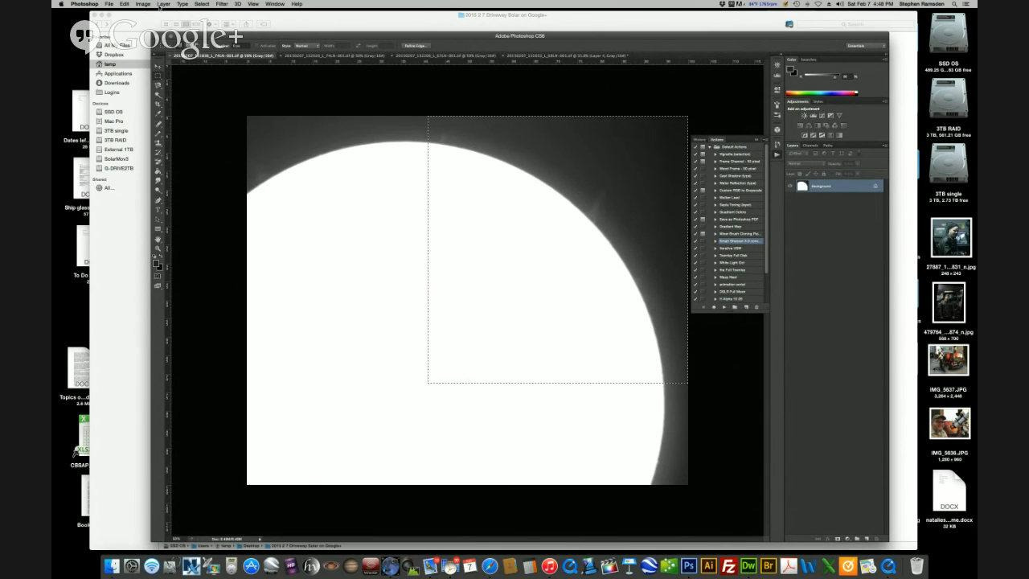
left_click(212, 4)
mouse_move(229, 95)
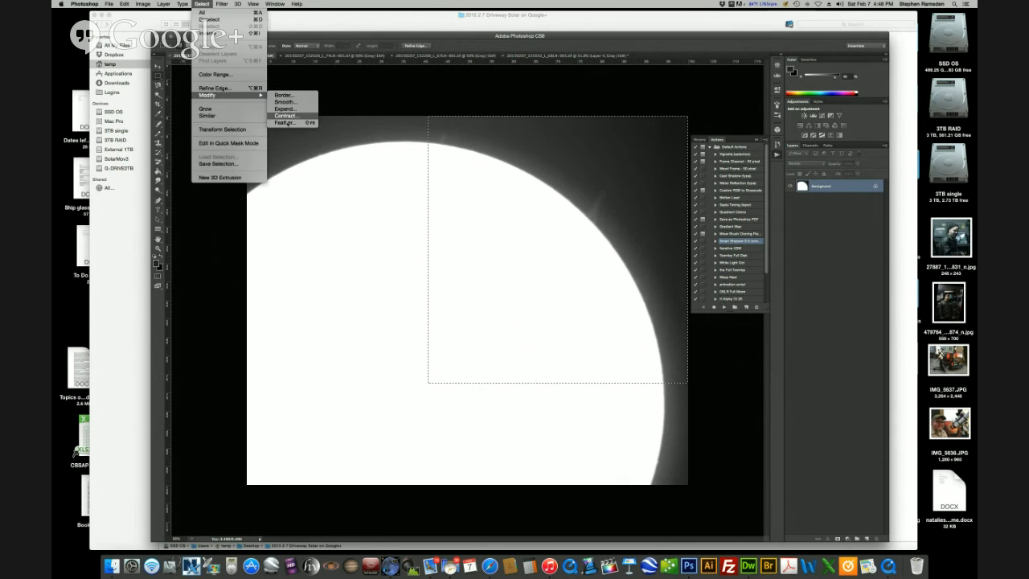
key("Return")
left_click(463, 90)
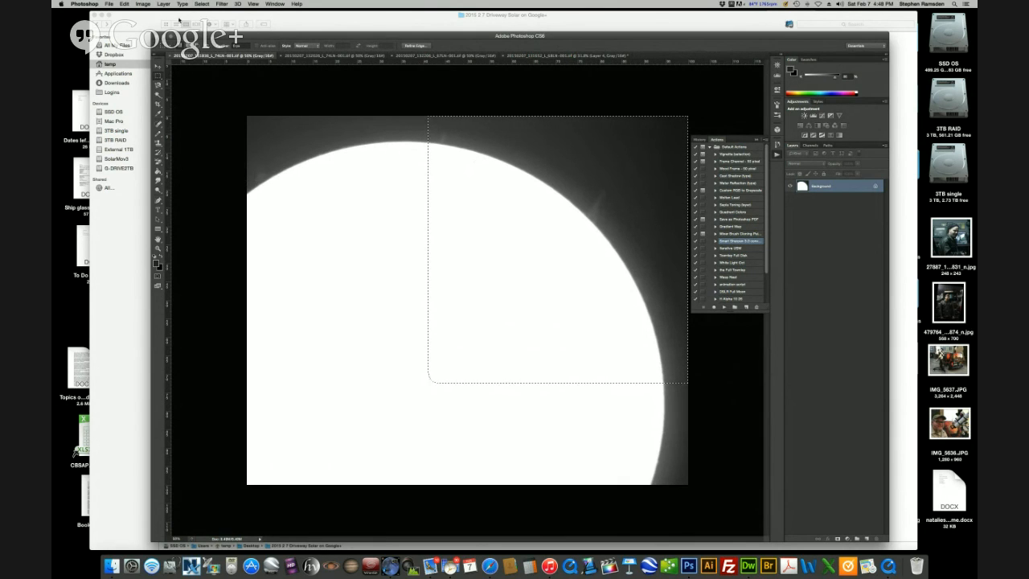
Copy the feathered selection into the 131652 mosaic and move it up onto the open upper-right part of the disk
left_click(125, 4)
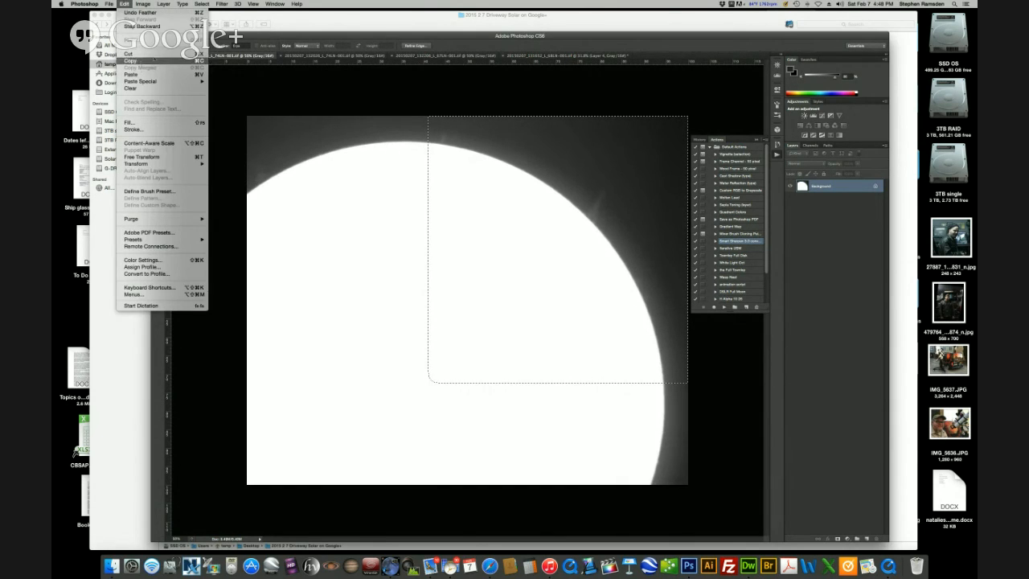
left_click(139, 59)
left_click(573, 57)
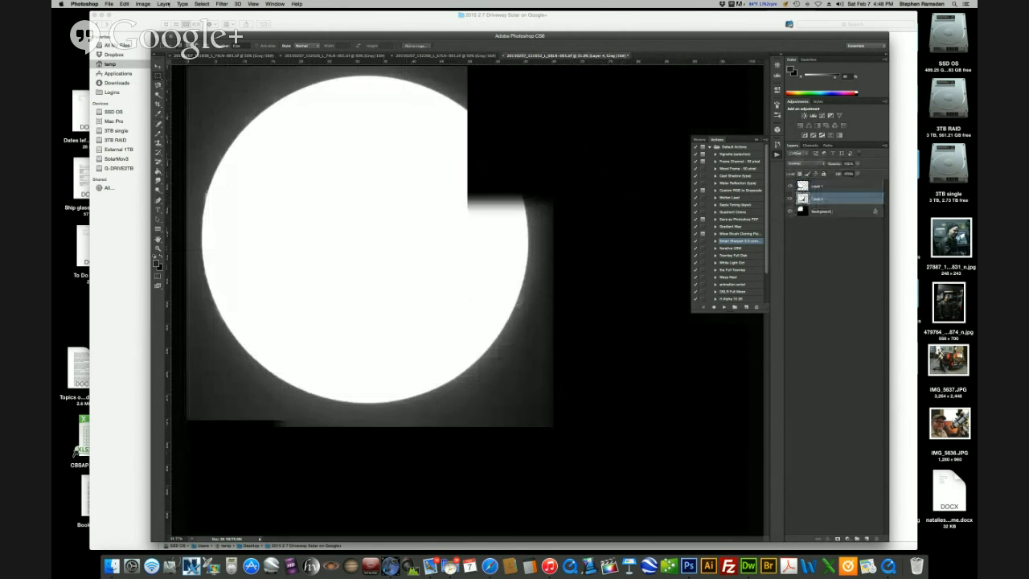
left_click(124, 4)
left_click(130, 74)
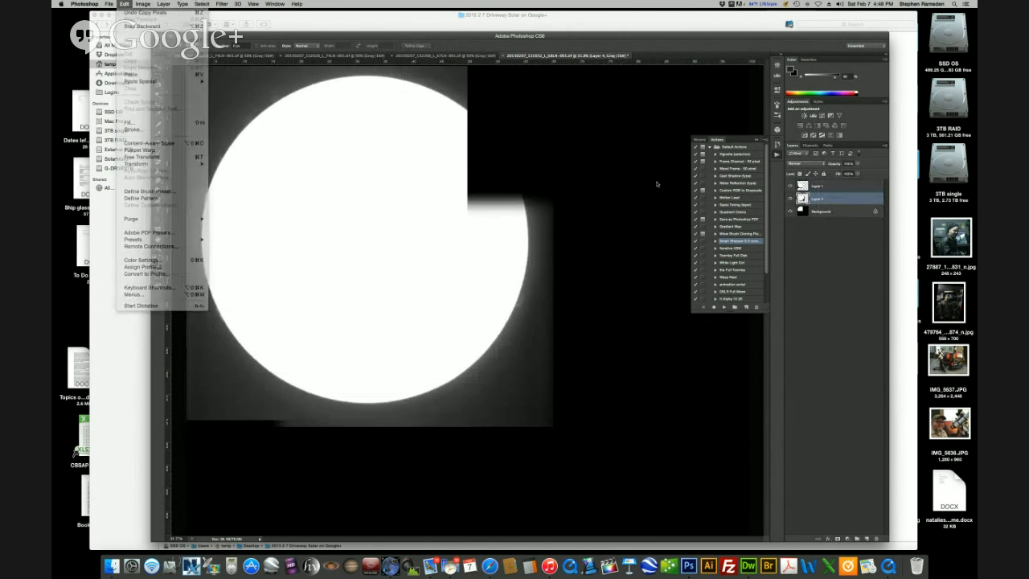
key("v")
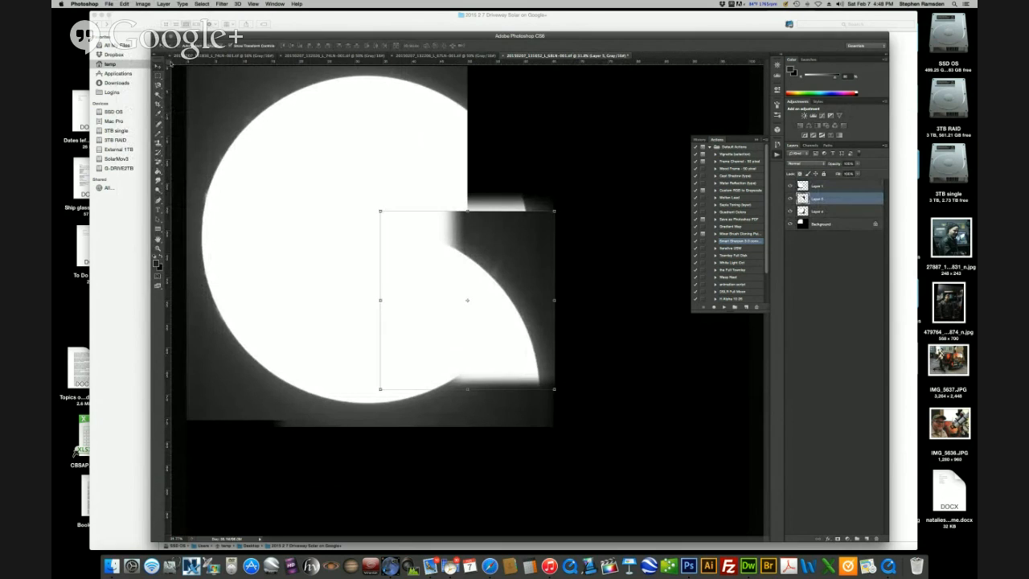
left_click_drag(474, 271, 486, 176)
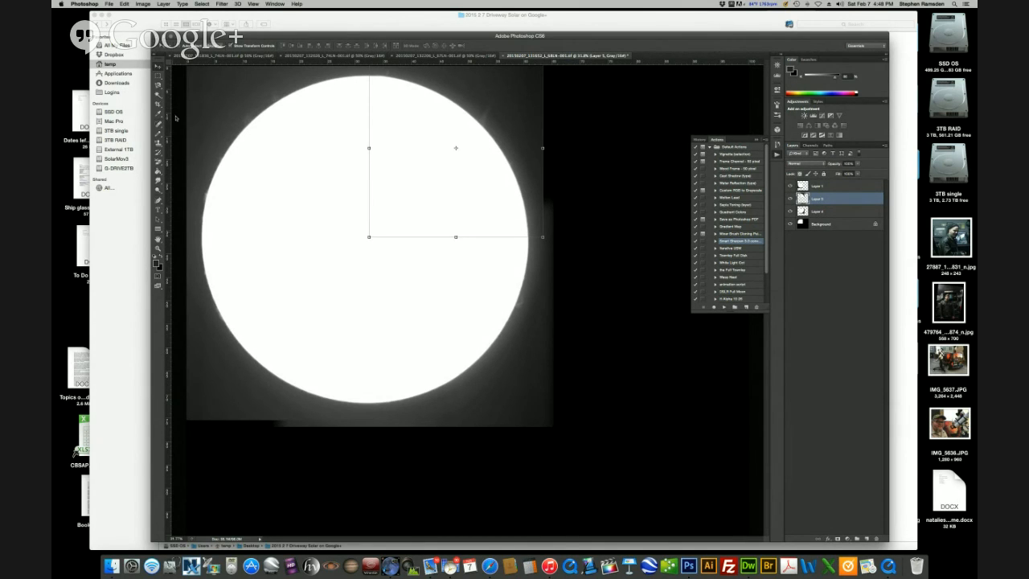
Flatten the layered mosaic and crop it to a rectangular selection that frames the full disk without the uneven outer edges
left_click(163, 4)
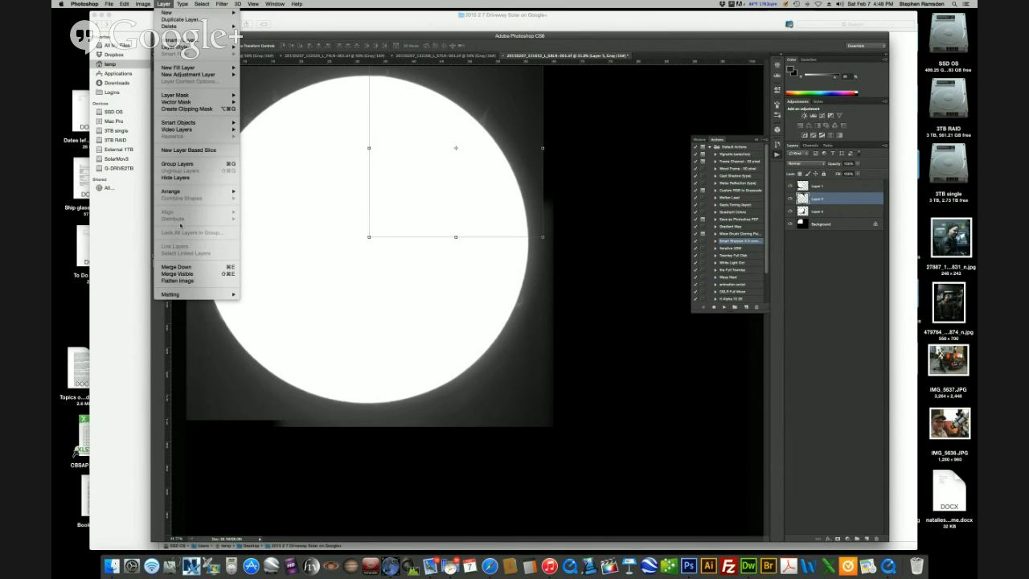
left_click(176, 280)
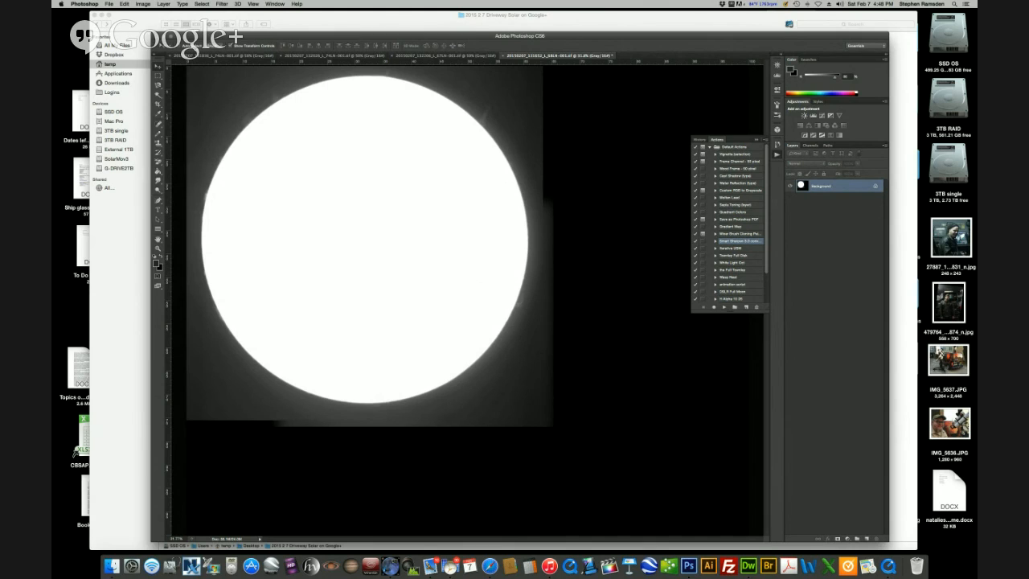
left_click(158, 76)
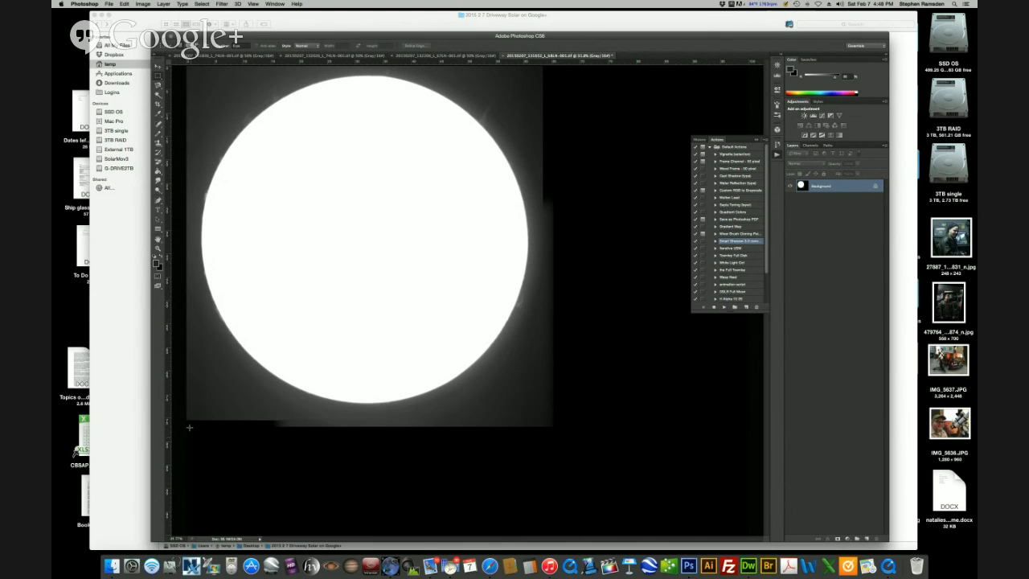
left_click_drag(186, 419, 522, 86)
left_click(341, 208)
left_click_drag(187, 419, 541, 62)
left_click(143, 4)
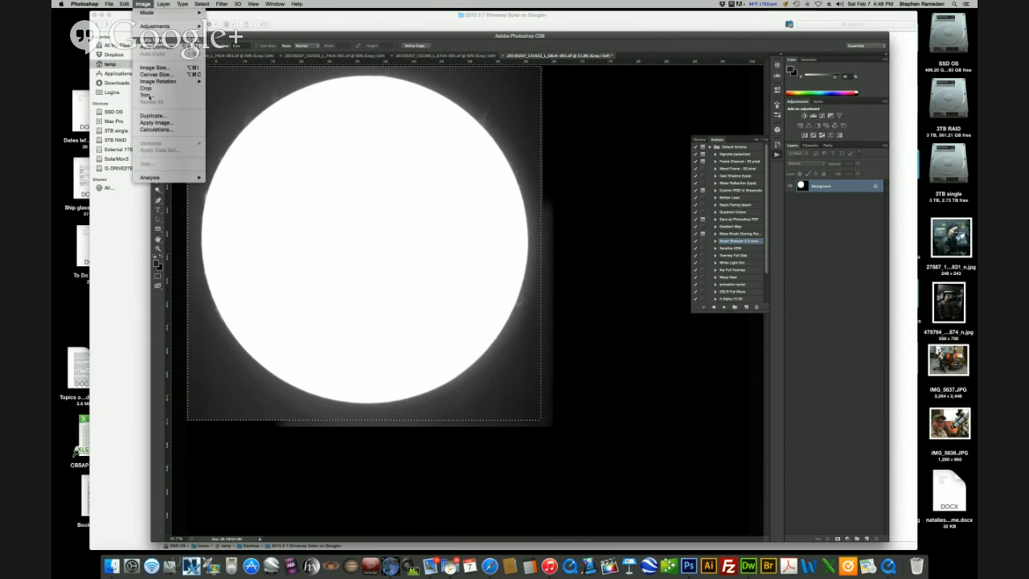
left_click(146, 87)
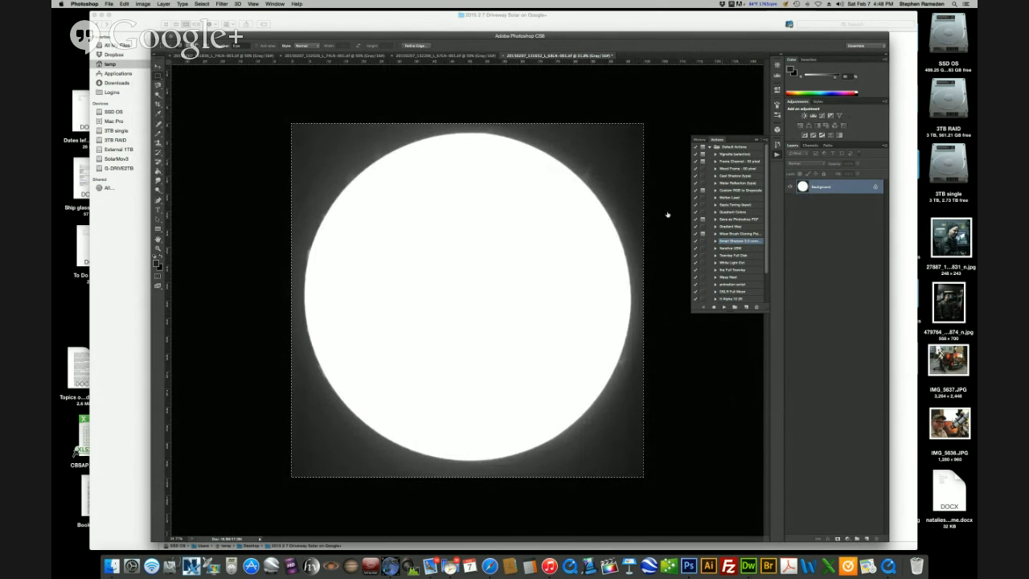
Convert the mosaic to RGB Color and apply Smart Sharpen with a radius of about 5.4 px, removing Gaussian Blur
left_click(144, 5)
mouse_move(147, 12)
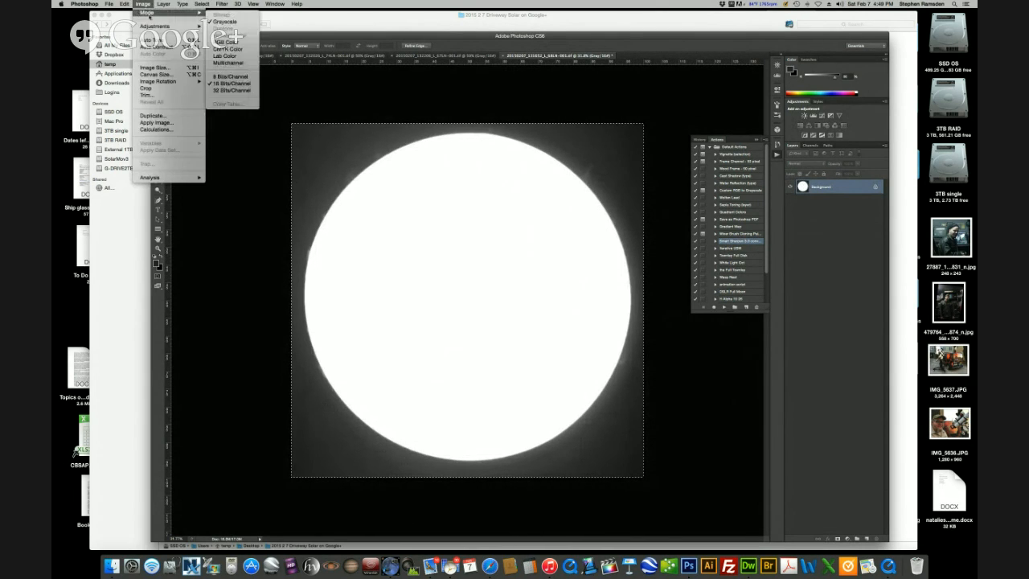
mouse_move(221, 5)
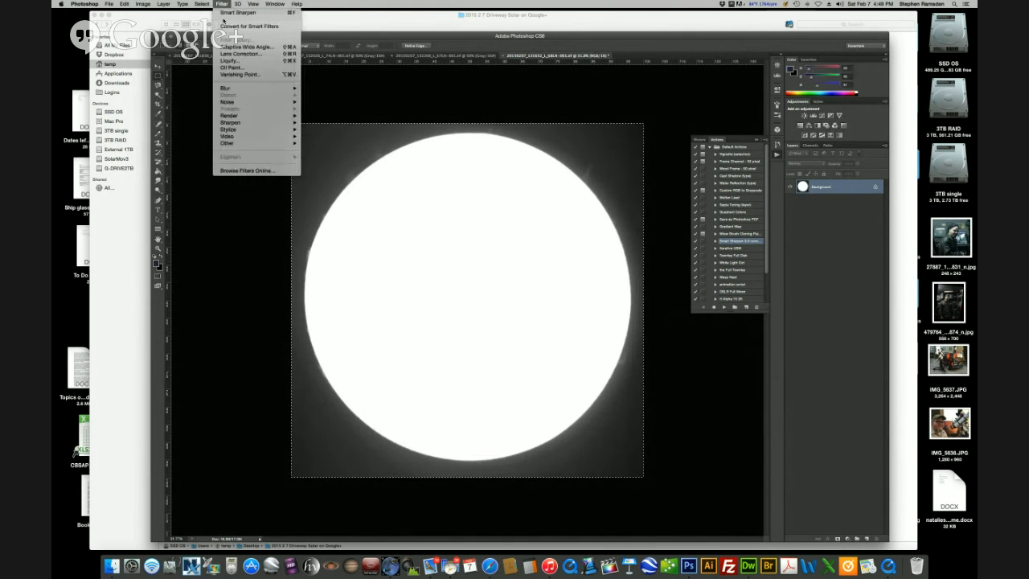
mouse_move(253, 122)
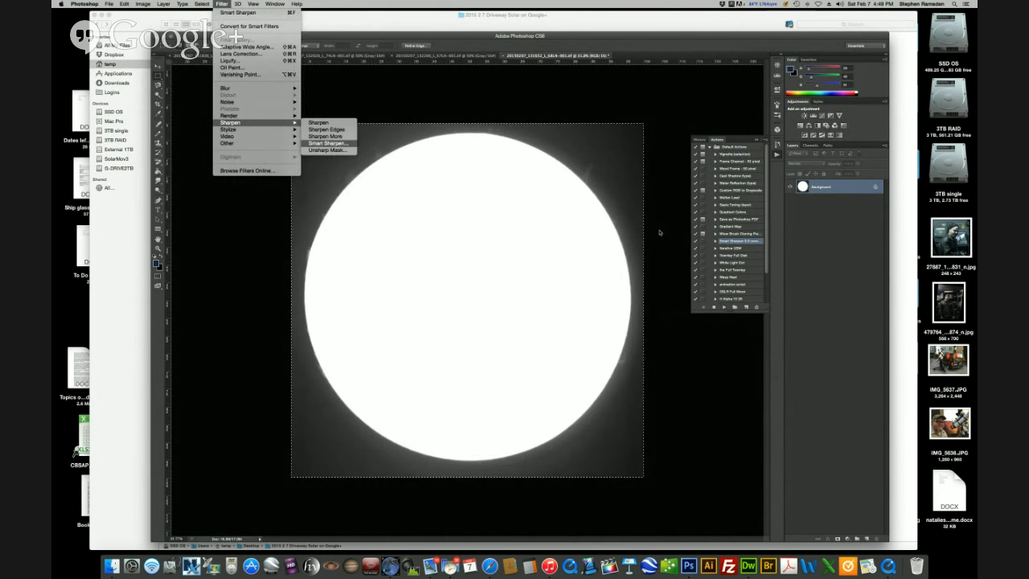
left_click(326, 143)
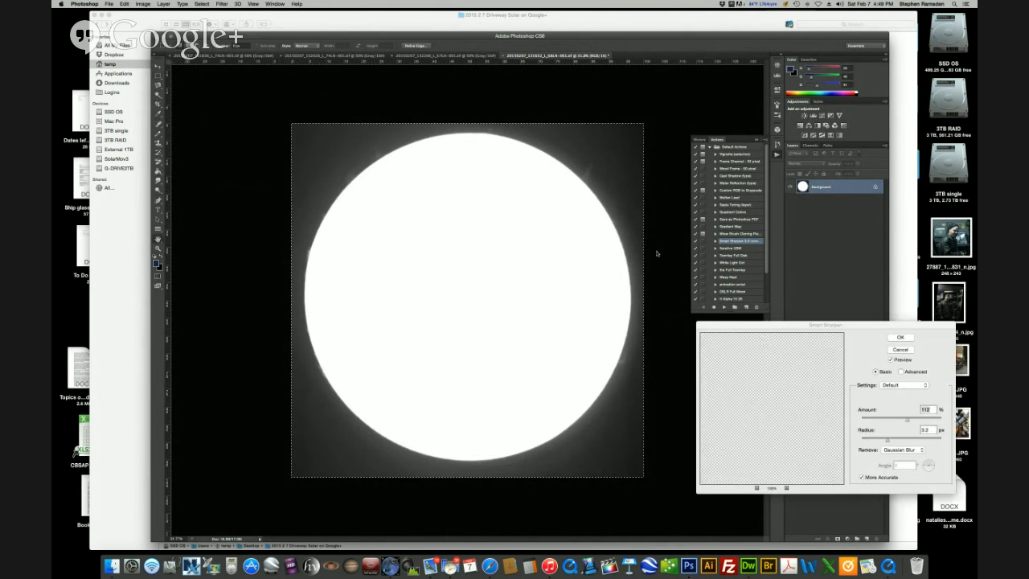
left_click(592, 177)
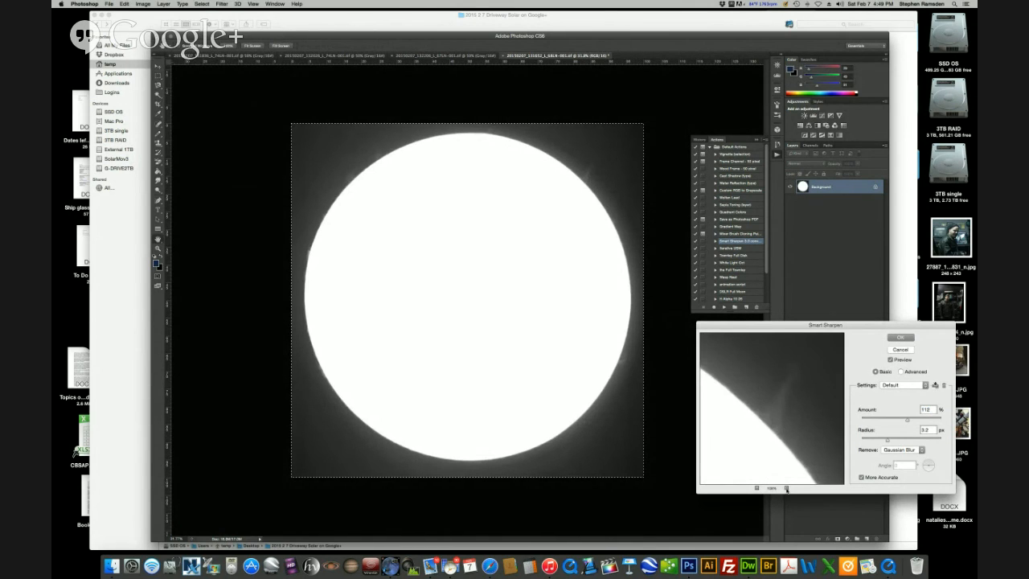
left_click(786, 488)
left_click(896, 441)
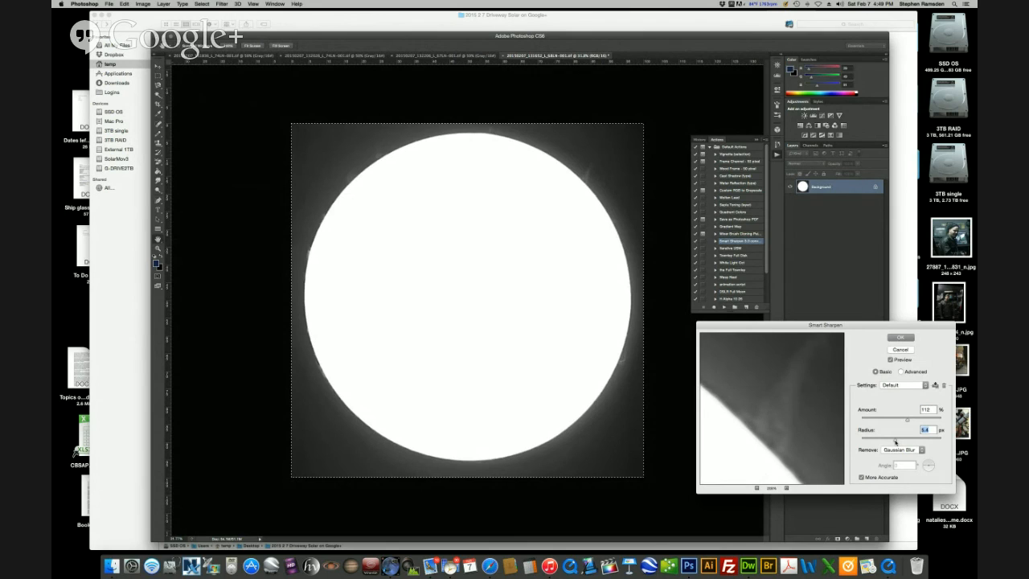
left_click_drag(908, 421, 906, 421)
key("Tab")
left_click(909, 341)
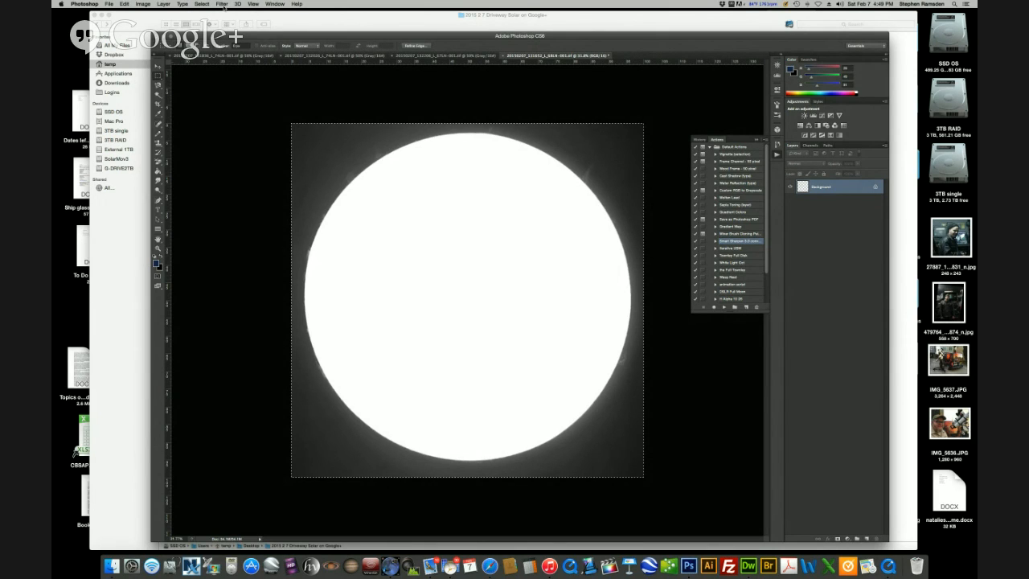
Apply Unsharp Mask to the mosaic with amount 44%, radius 1.0 pixel and threshold 0, then repeat the filter twice
left_click(222, 5)
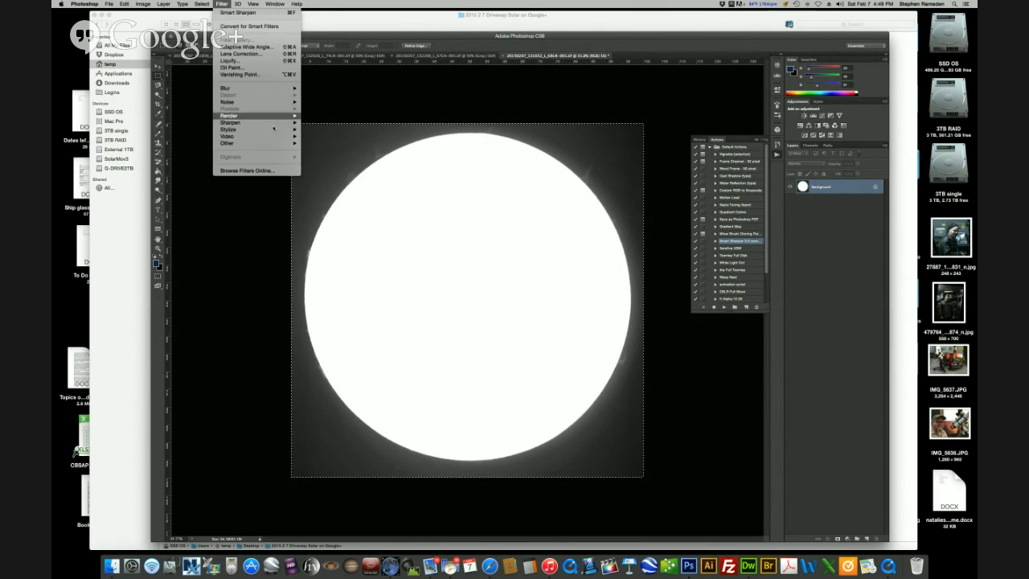
mouse_move(276, 124)
left_click(327, 149)
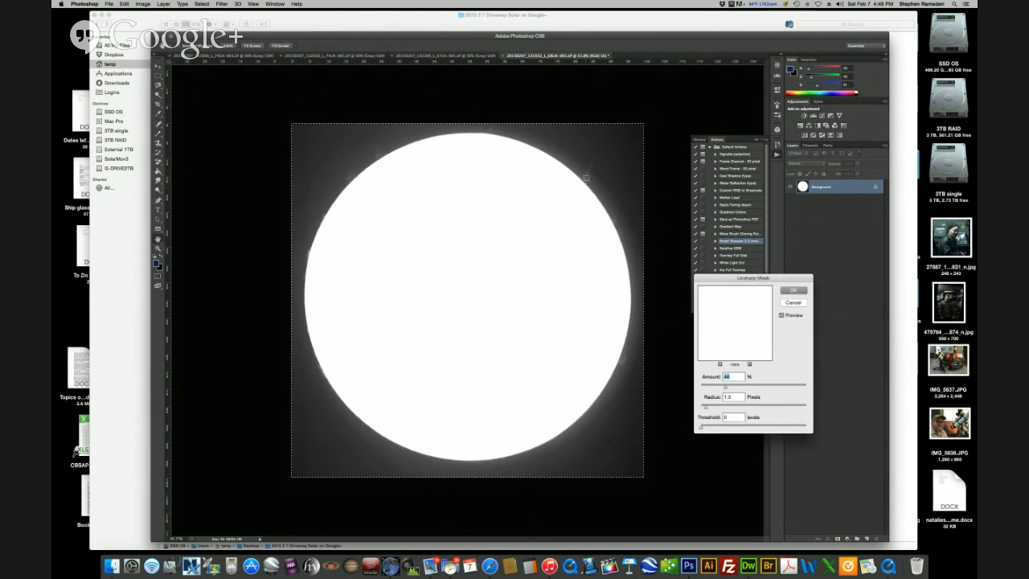
left_click(587, 178)
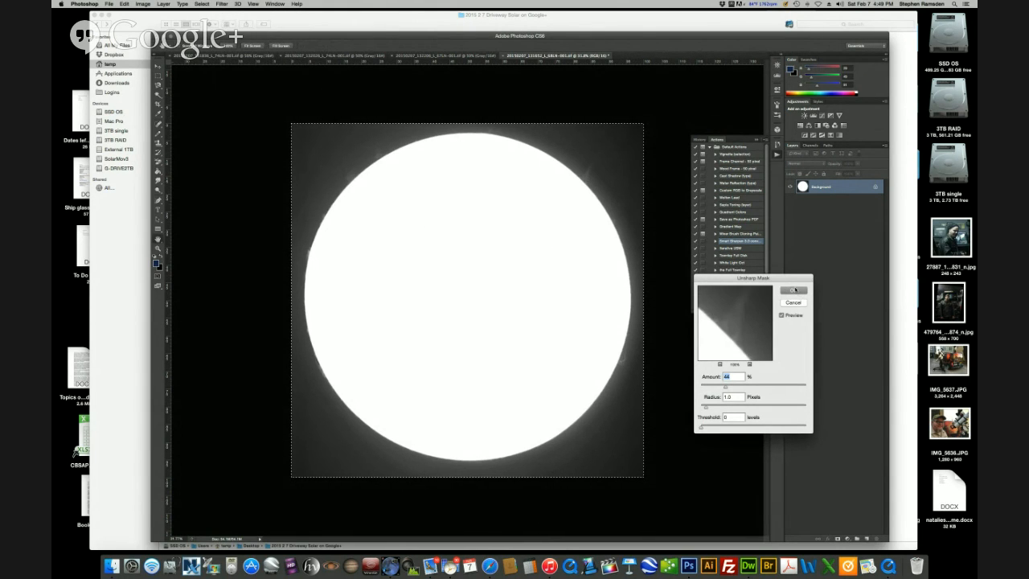
left_click(795, 289)
left_click(222, 4)
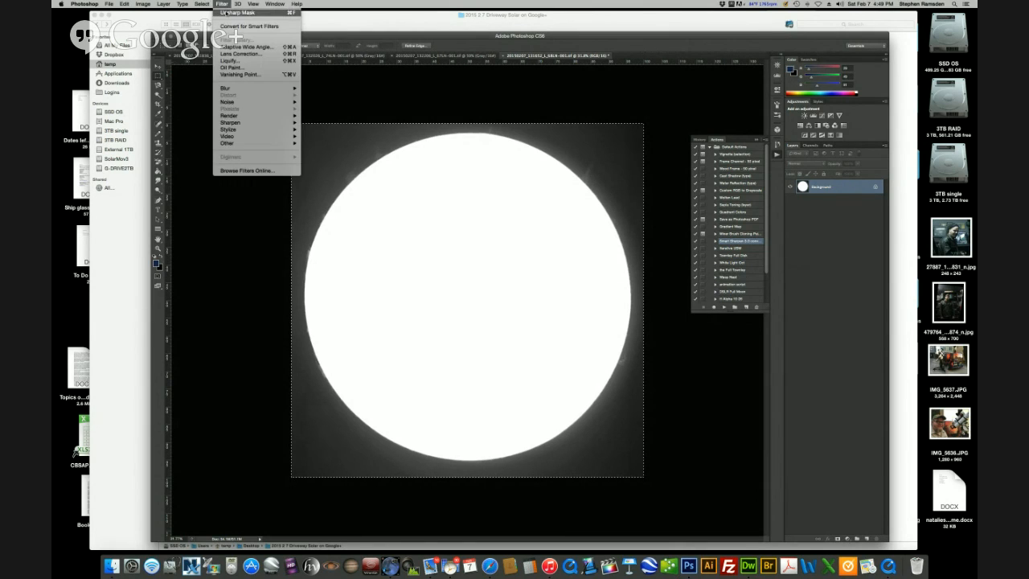
left_click(222, 12)
left_click(223, 4)
left_click(233, 12)
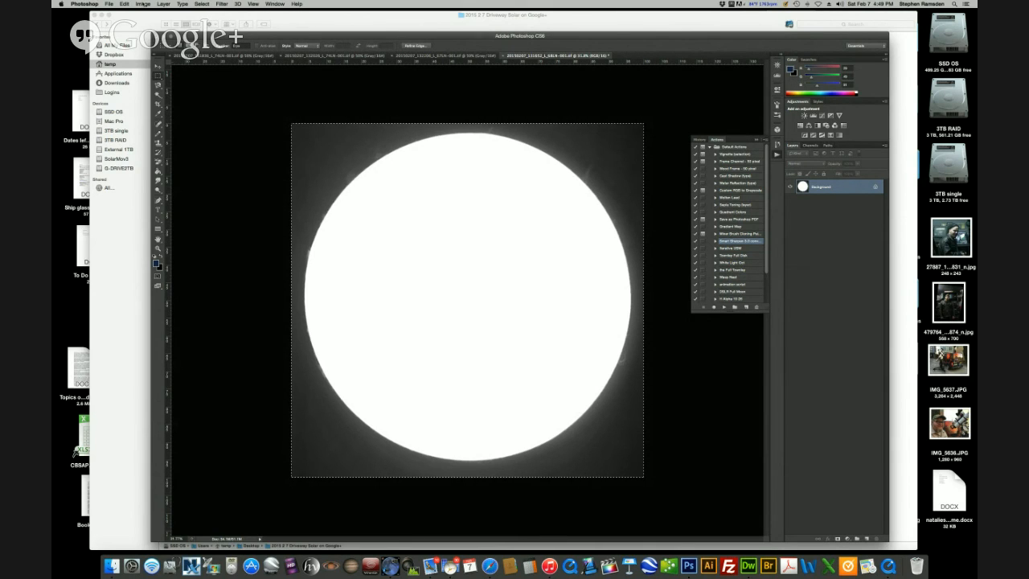
Adjust the mosaic's Levels with a black input of 17, a white input of 235 and slightly darkened midtones
left_click(142, 4)
mouse_move(148, 32)
left_click(237, 42)
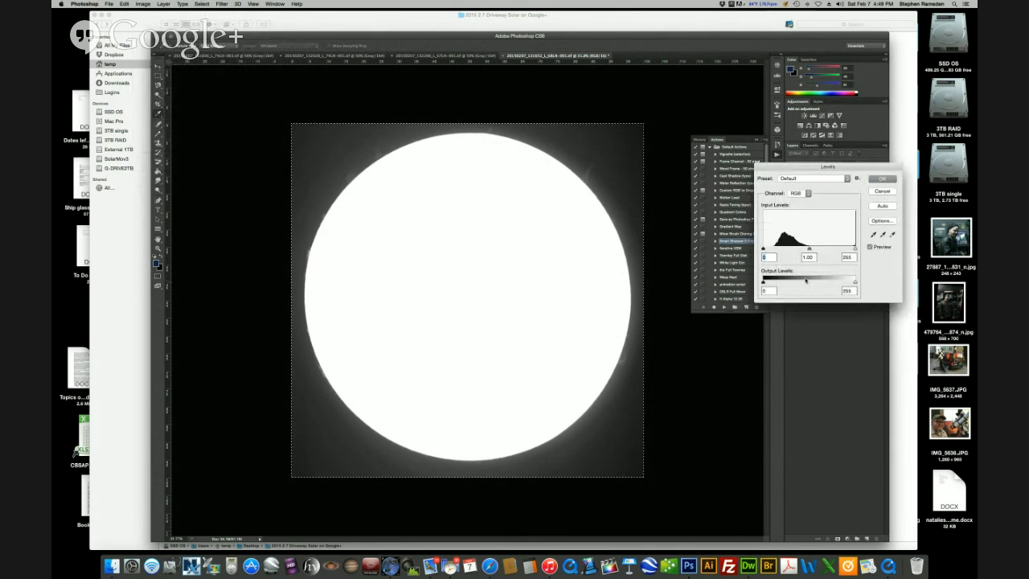
left_click_drag(763, 250, 846, 251)
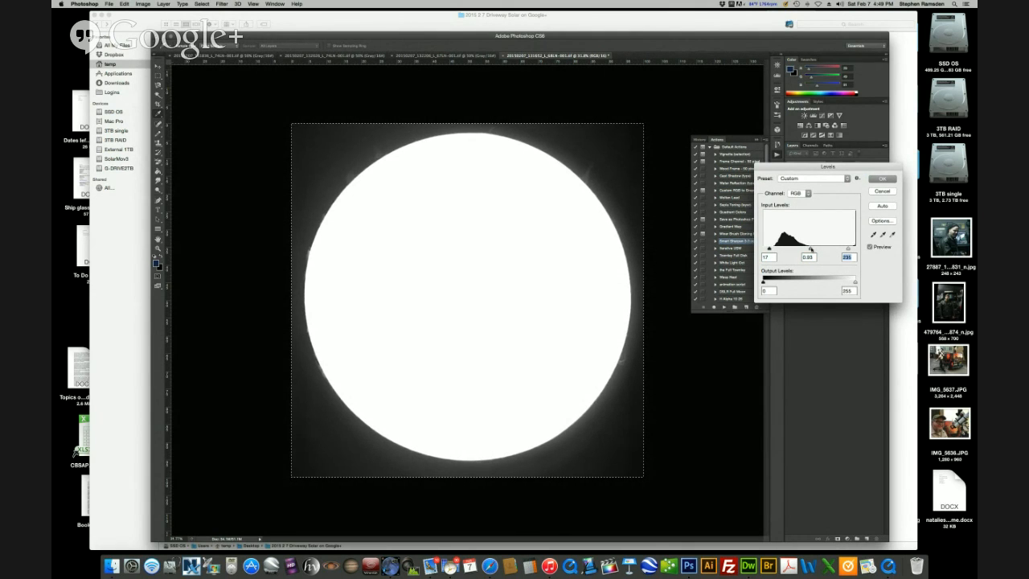
left_click(811, 249)
left_click(883, 179)
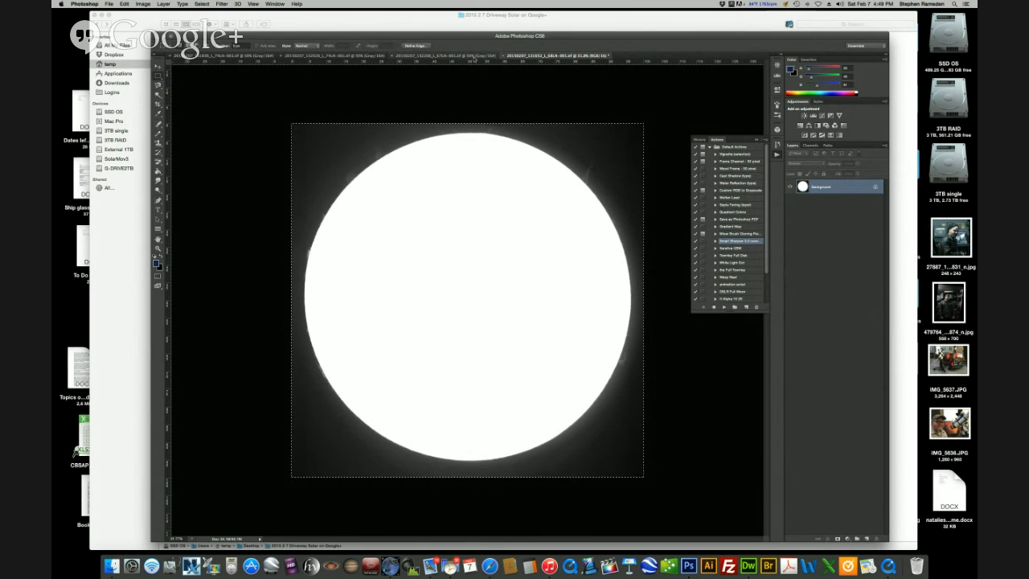
Close the other open source images, leaving only the 131652 mosaic open
left_click(280, 57)
left_click(281, 56)
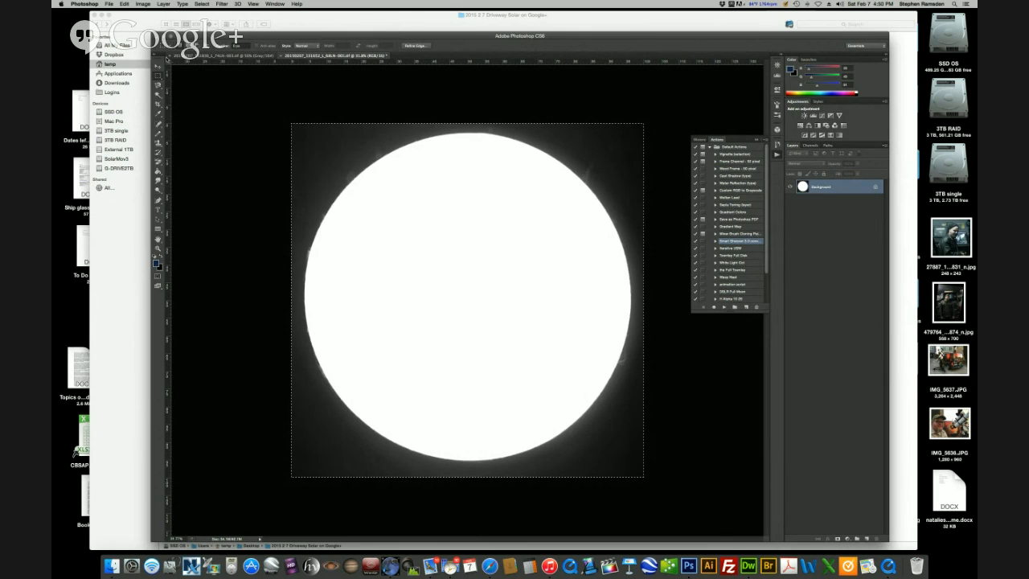
left_click(167, 56)
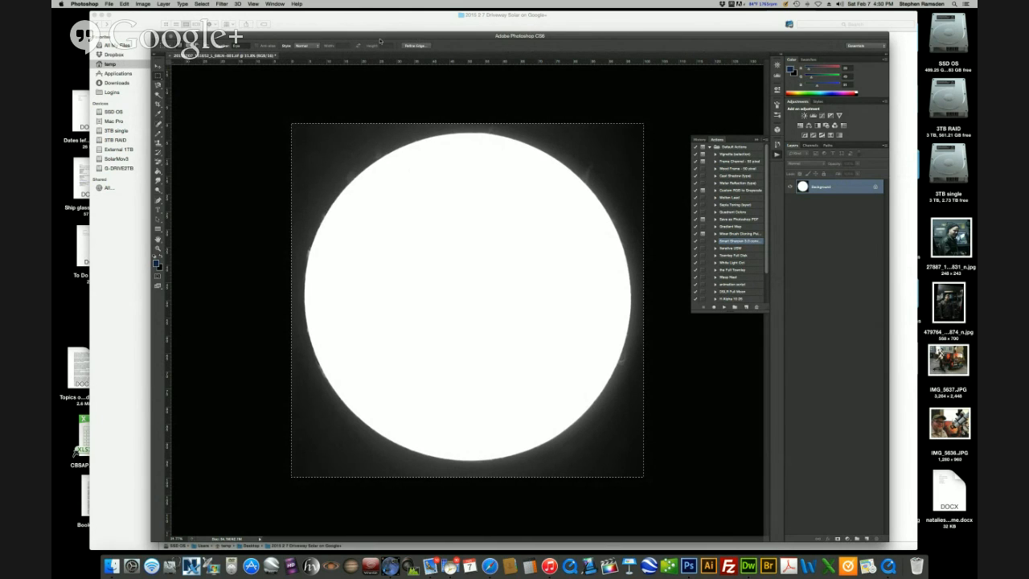
Move the Finder window aside, then return to Photoshop, save the mosaic under its existing file name and clear its selection
left_click(456, 14)
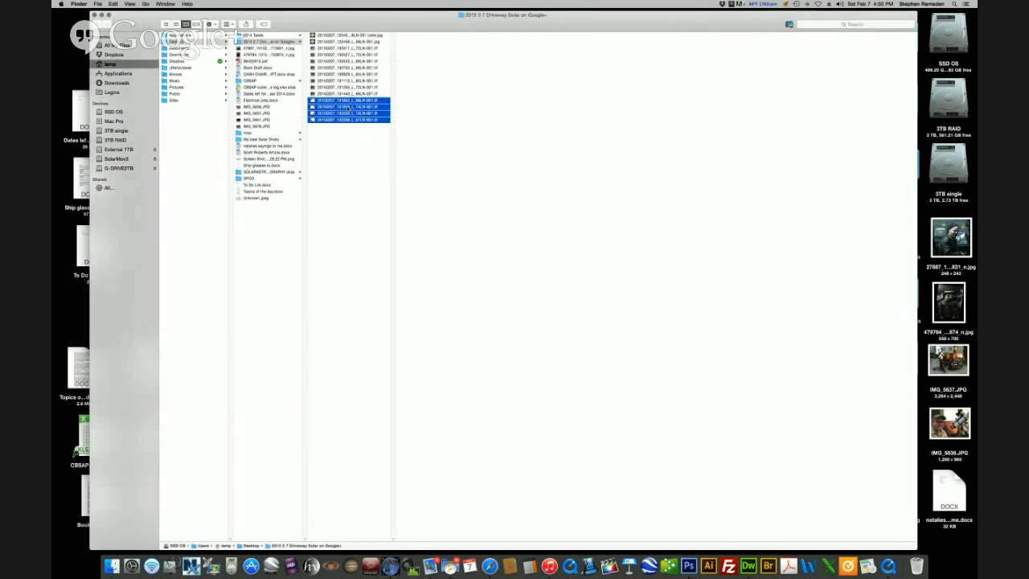
left_click_drag(147, 16, 398, 31)
left_click(241, 241)
left_click(109, 4)
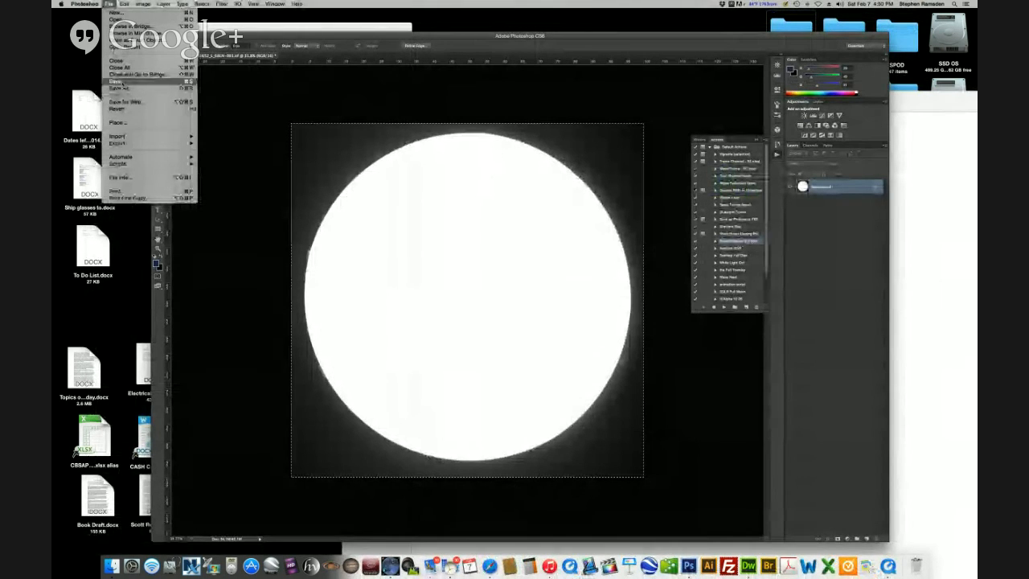
left_click(121, 82)
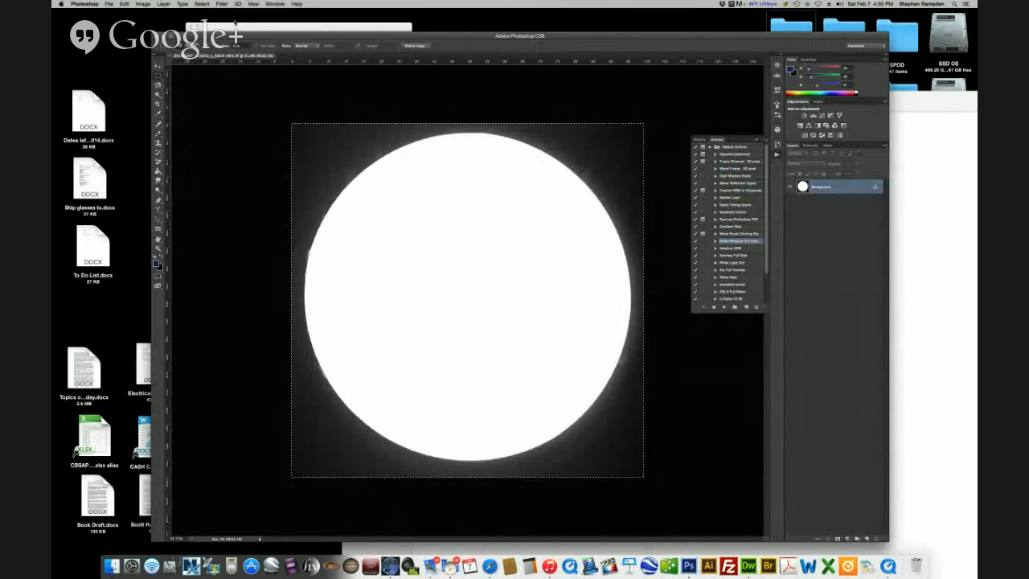
left_click(241, 26)
left_click(516, 241)
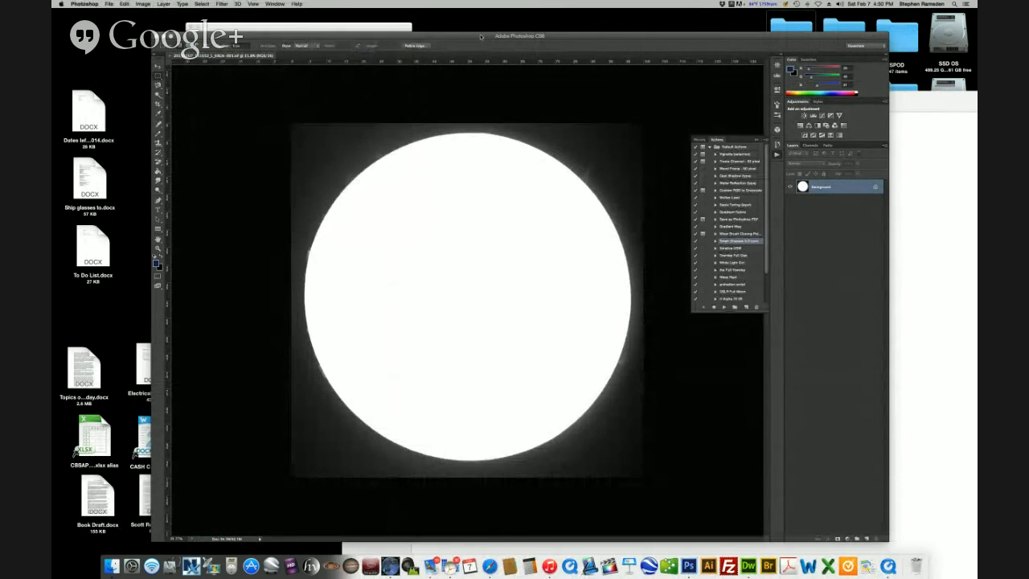
Switch to Finder and move the three partial prominence TIFFs listed after the 131652 mosaic to the Trash
left_click(930, 426)
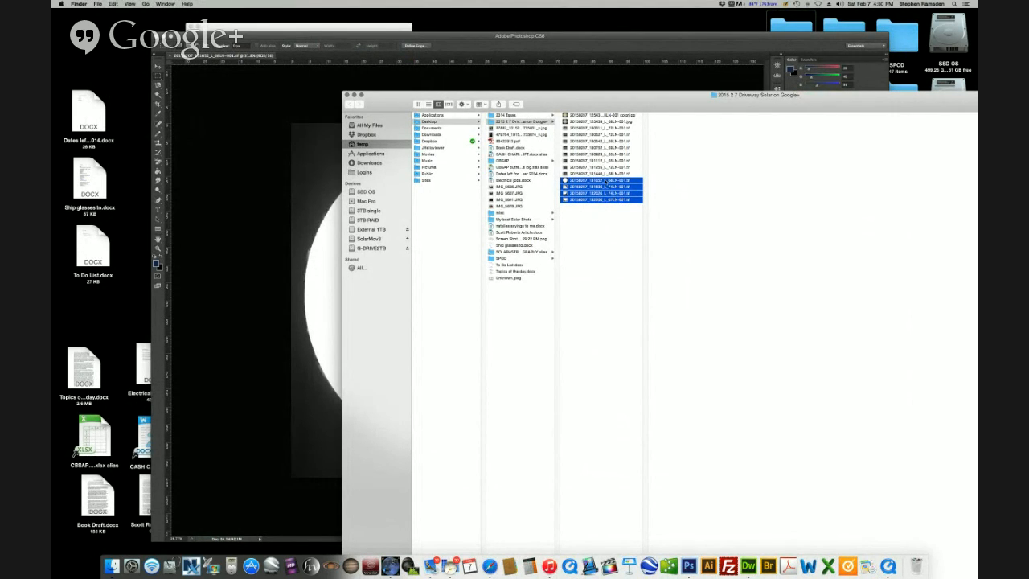
left_click(603, 187)
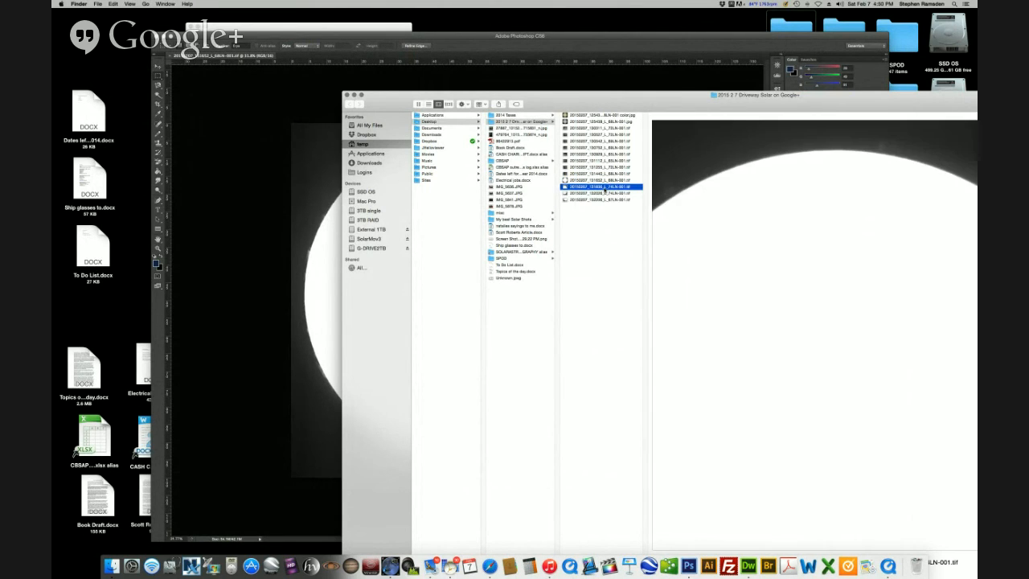
left_click(602, 200, "shift")
left_click_drag(603, 196, 916, 565)
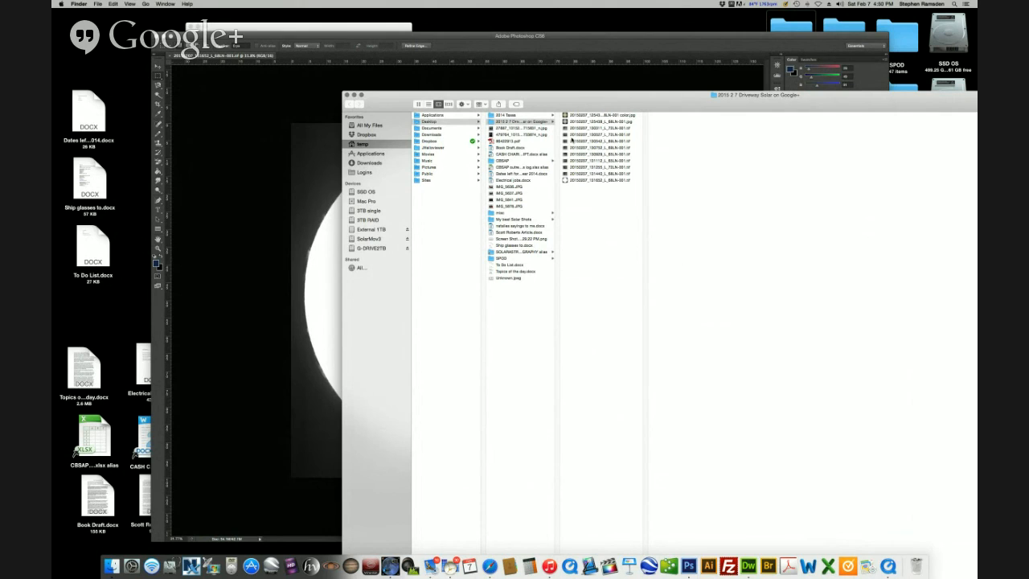
Compare the previews of the surface TIFFs from 130311 to 130752 and move 20150207_130311_L_72LN-001.tif to the Trash
left_click(575, 149)
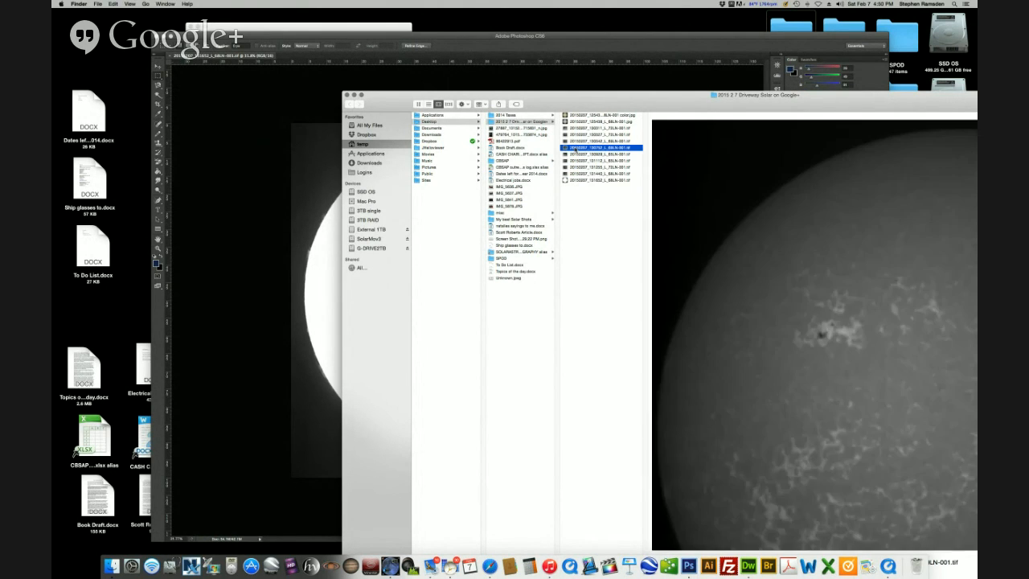
left_click(575, 141)
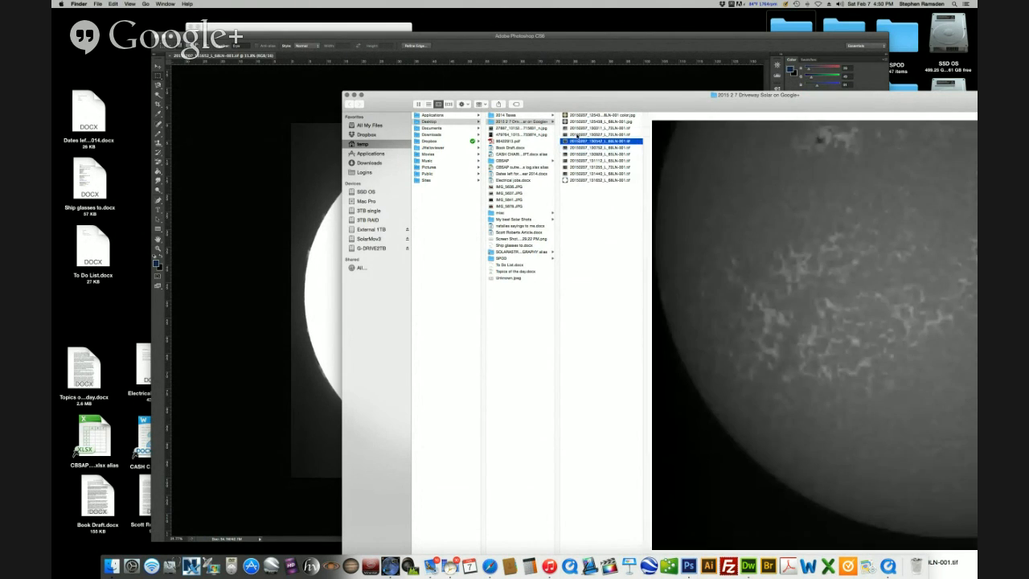
left_click(577, 135)
left_click(577, 129)
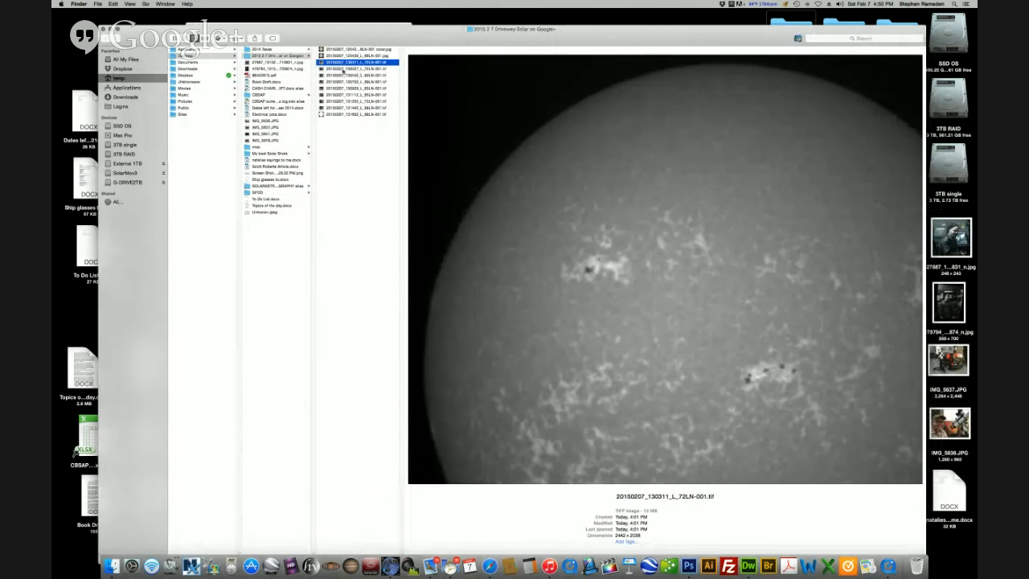
left_click(344, 69)
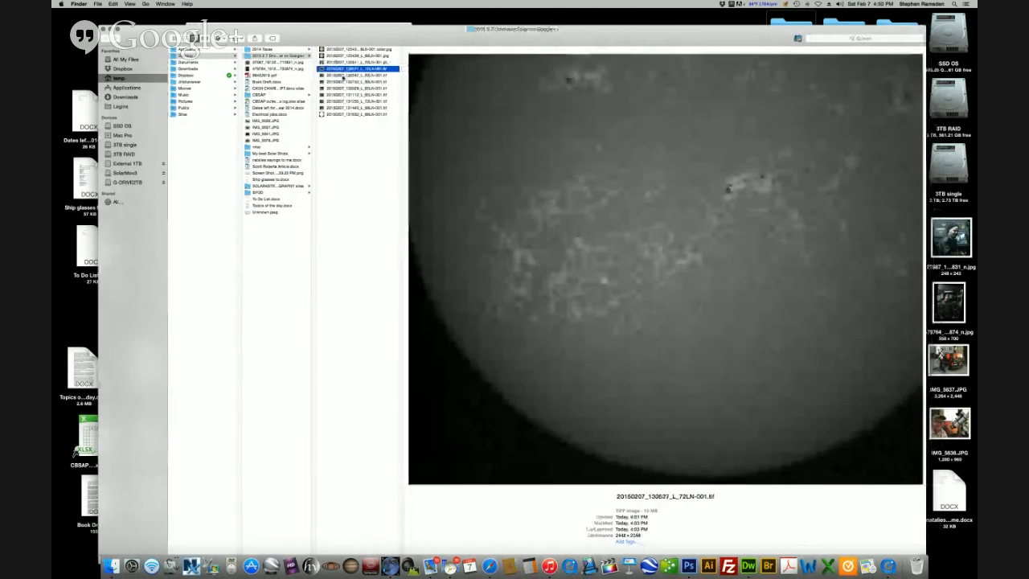
left_click(344, 76)
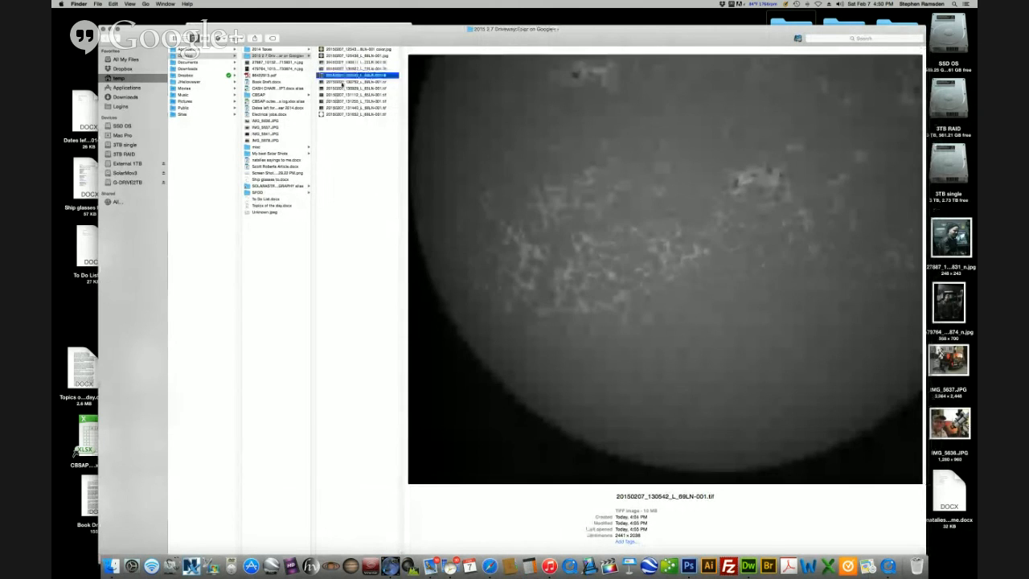
left_click(344, 82)
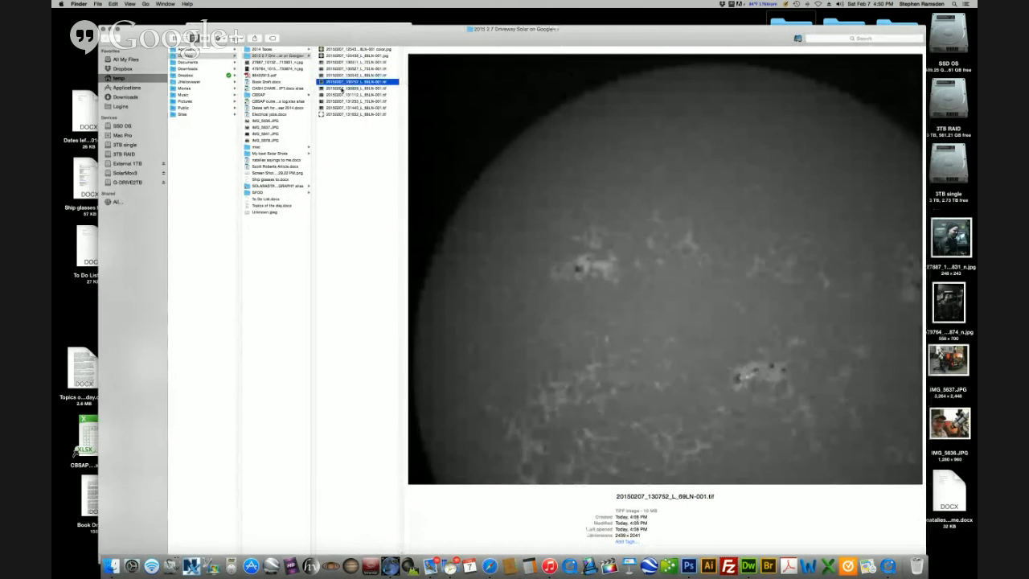
left_click(344, 62)
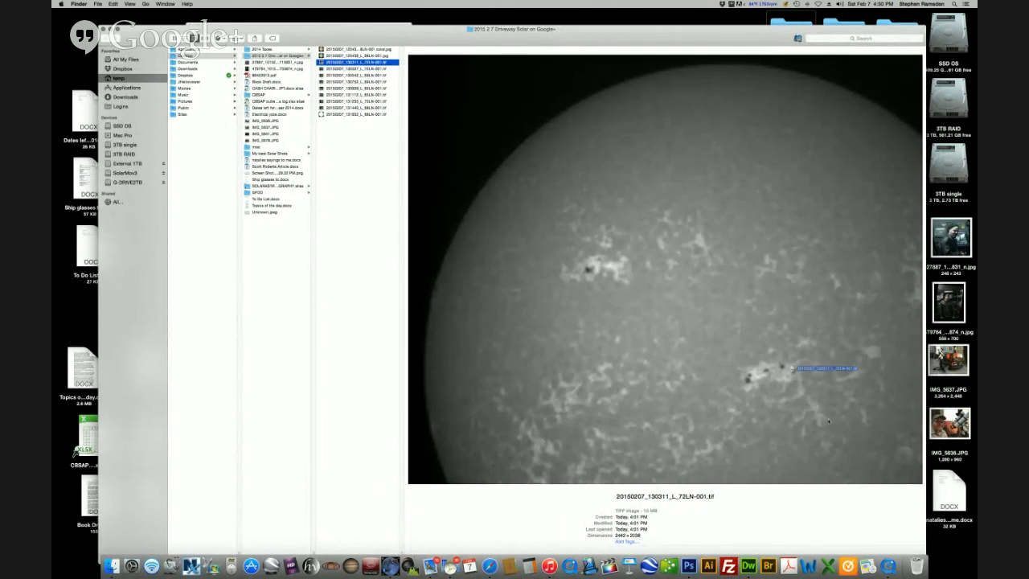
left_click(361, 115)
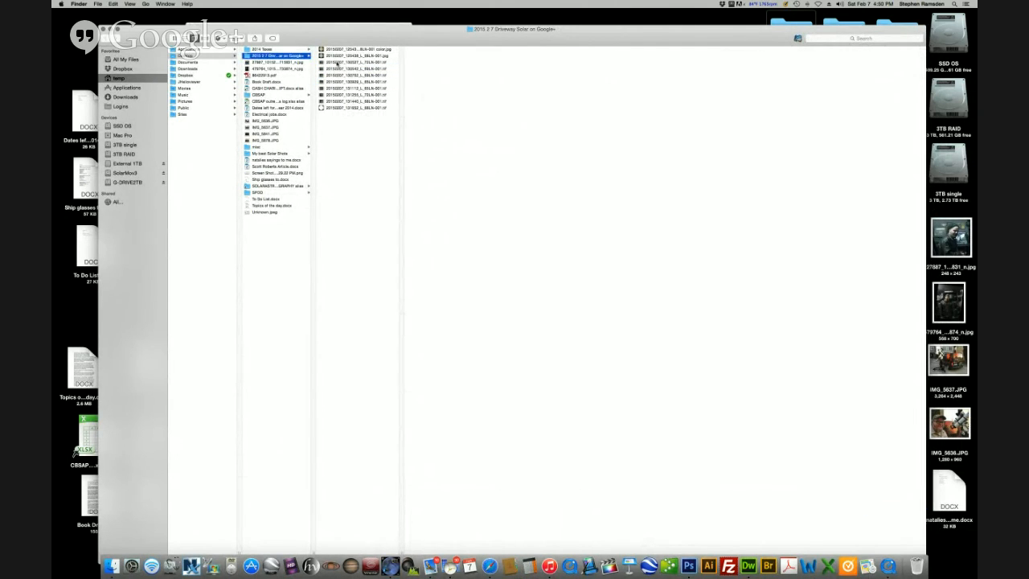
Compare the 130527 and 130542 surface images and move 20150207_130527_L_72LN-001.tif to the Trash
left_click(338, 62)
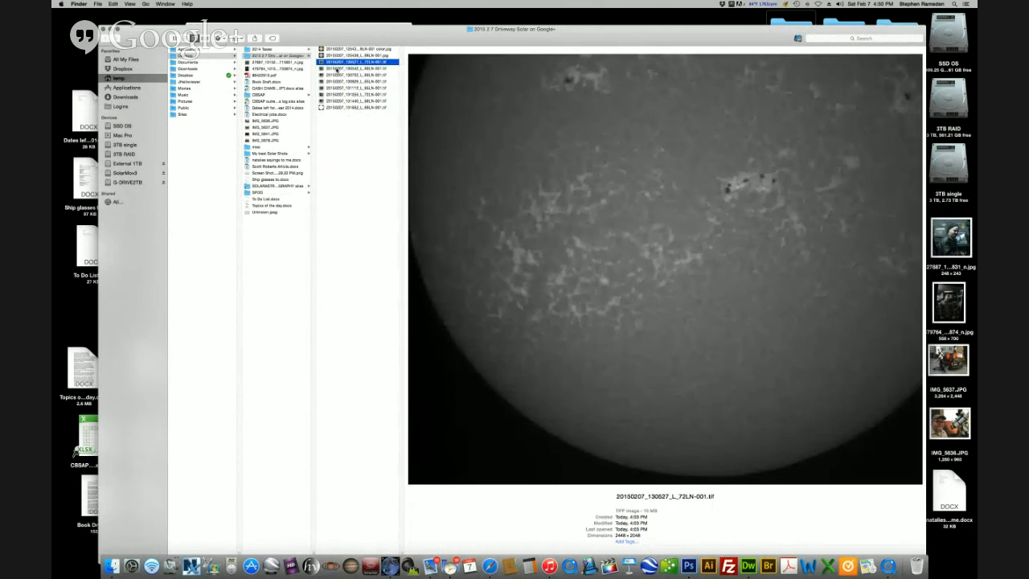
left_click(337, 70)
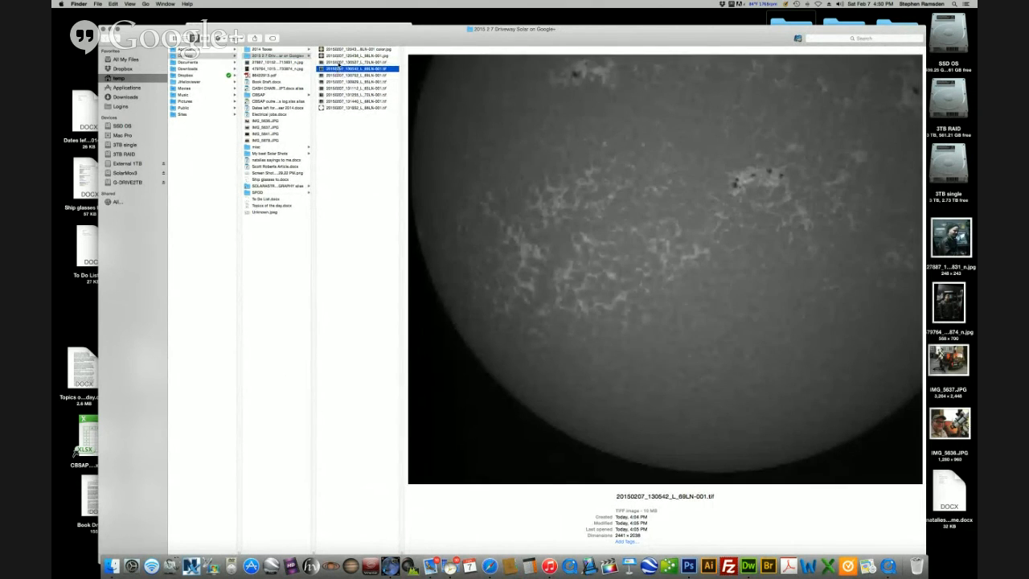
left_click_drag(345, 62, 915, 565)
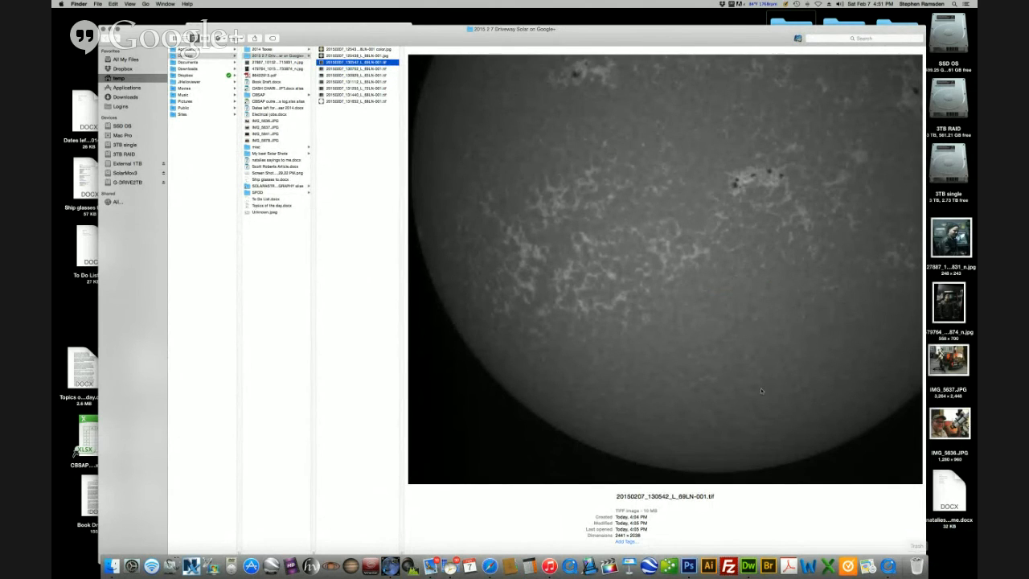
Preview the surface TIFFs from 130752 to 131255, then move 20150207_130542_L_69LN-001.tif to the Trash
left_click(344, 69)
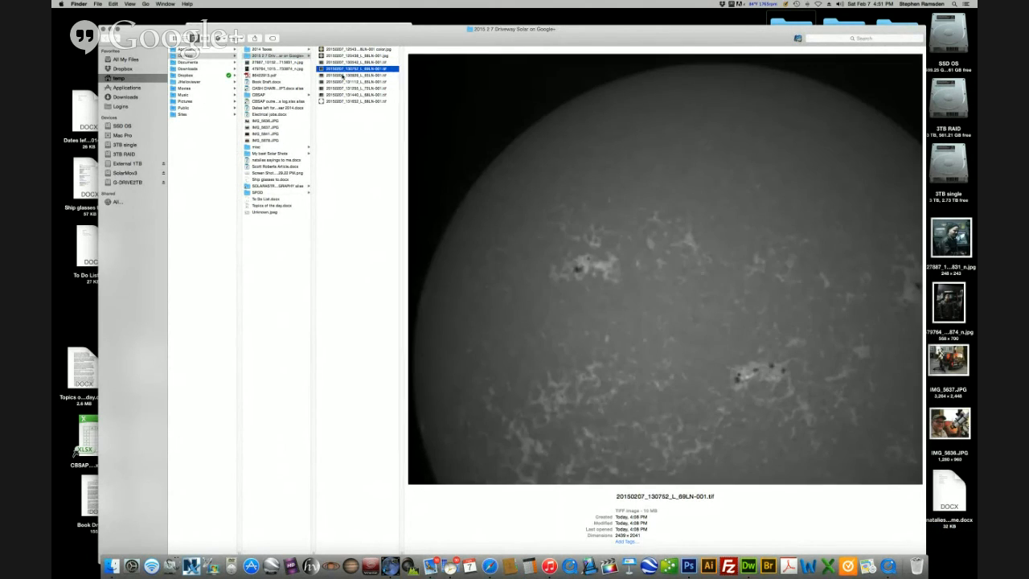
left_click(344, 76)
left_click(342, 82)
left_click(343, 89)
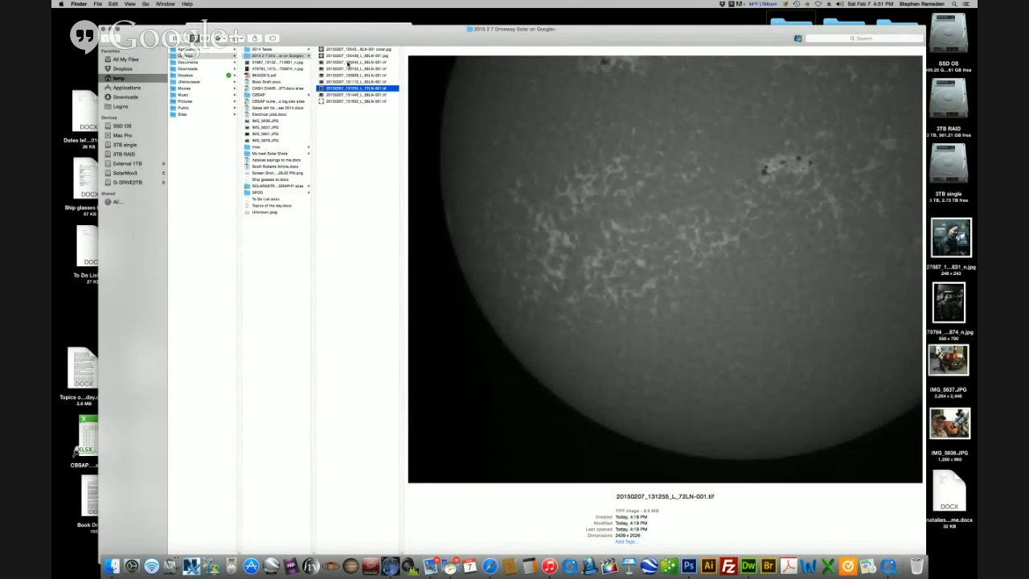
left_click(347, 62)
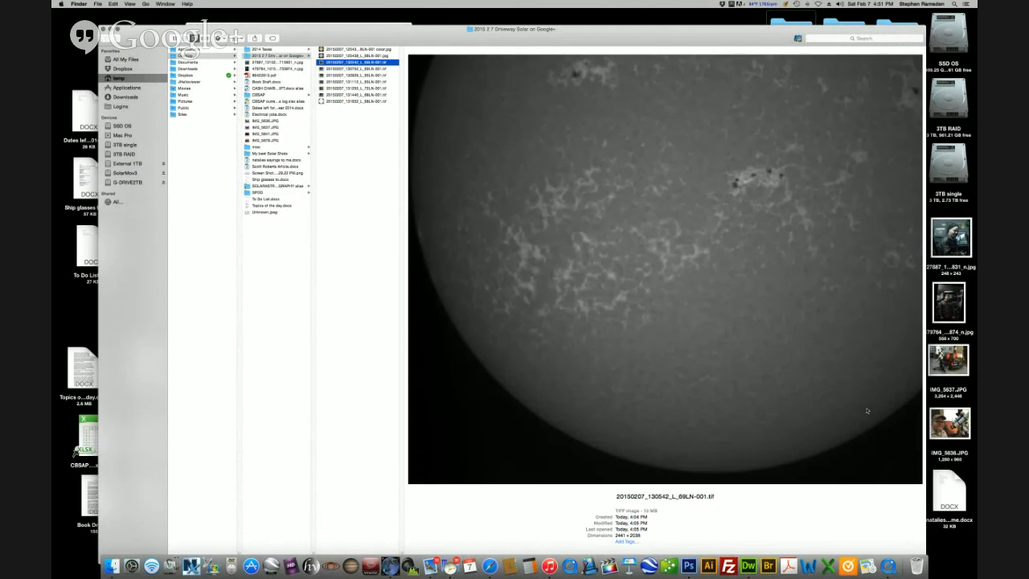
key("Left")
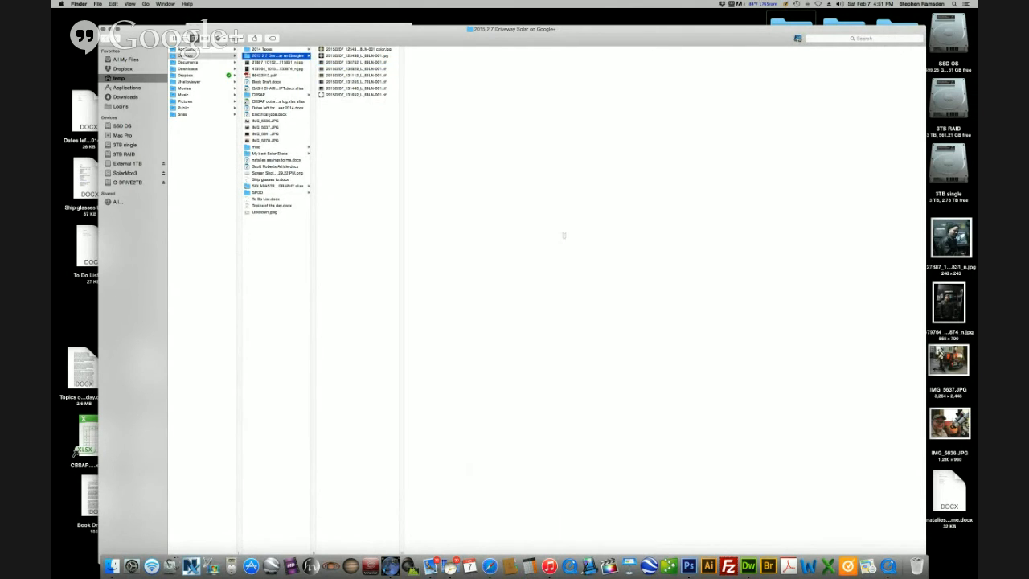
Compare the remaining surface TIFFs from 131440 back to 130752 and move 20150207_130752_L_69LN-001.tif to the Trash
left_click(326, 87)
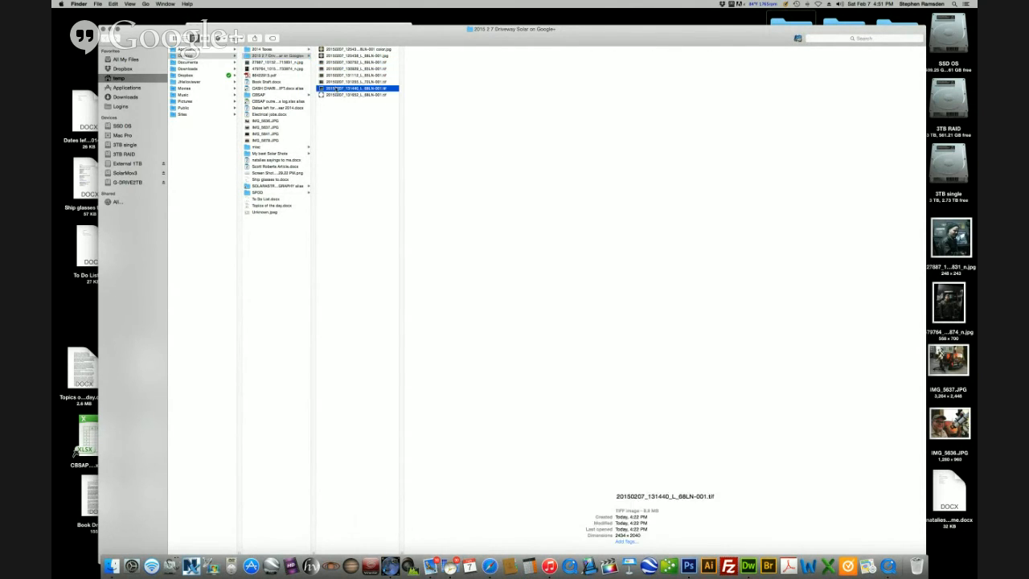
key("Up")
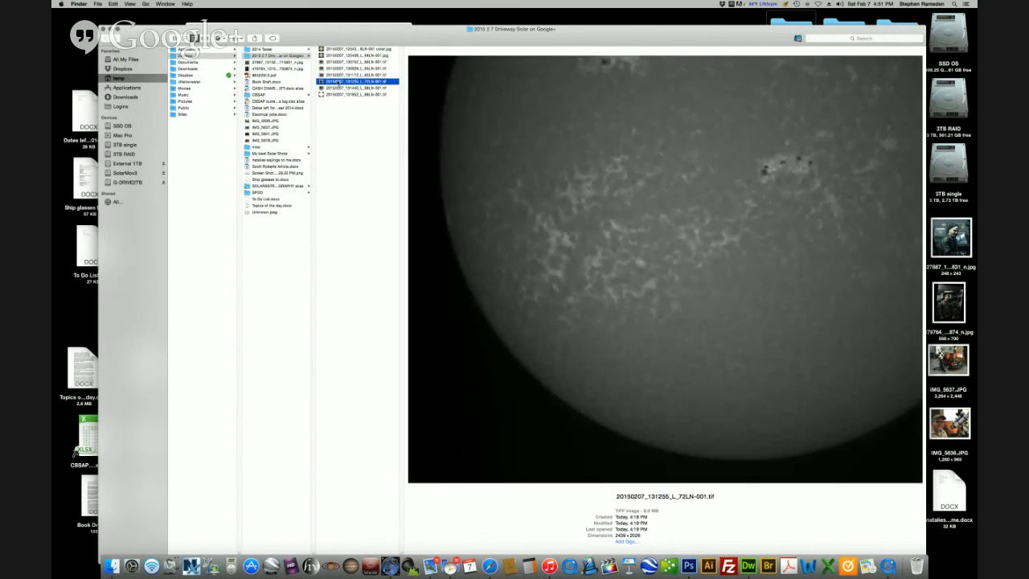
key("Up")
key("Up")
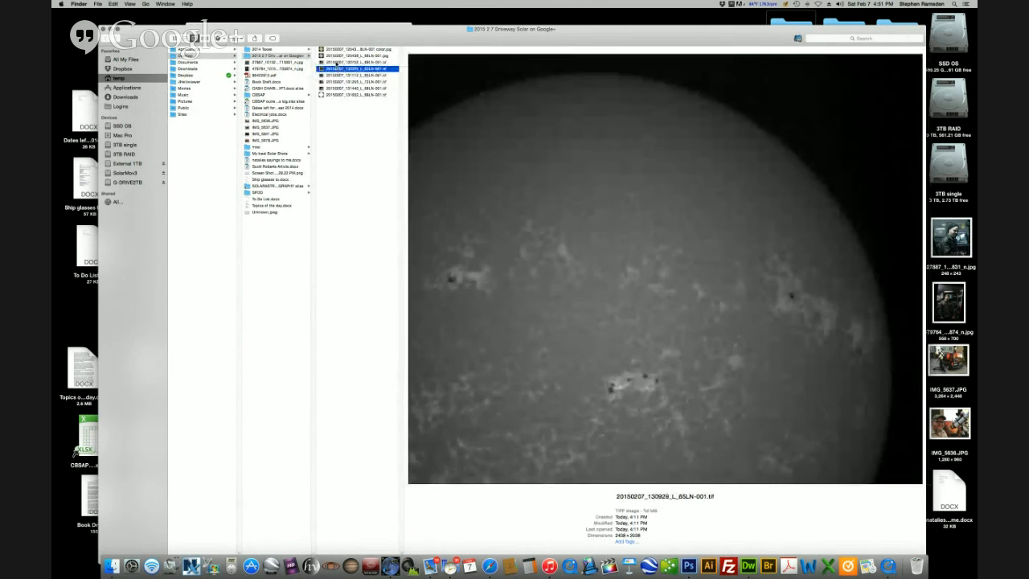
key("Up")
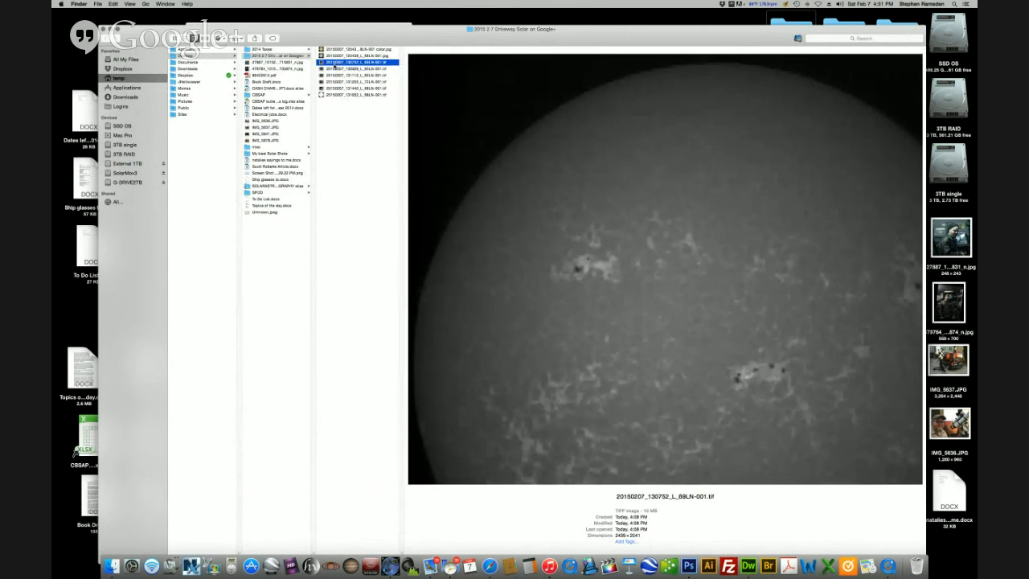
left_click(334, 88)
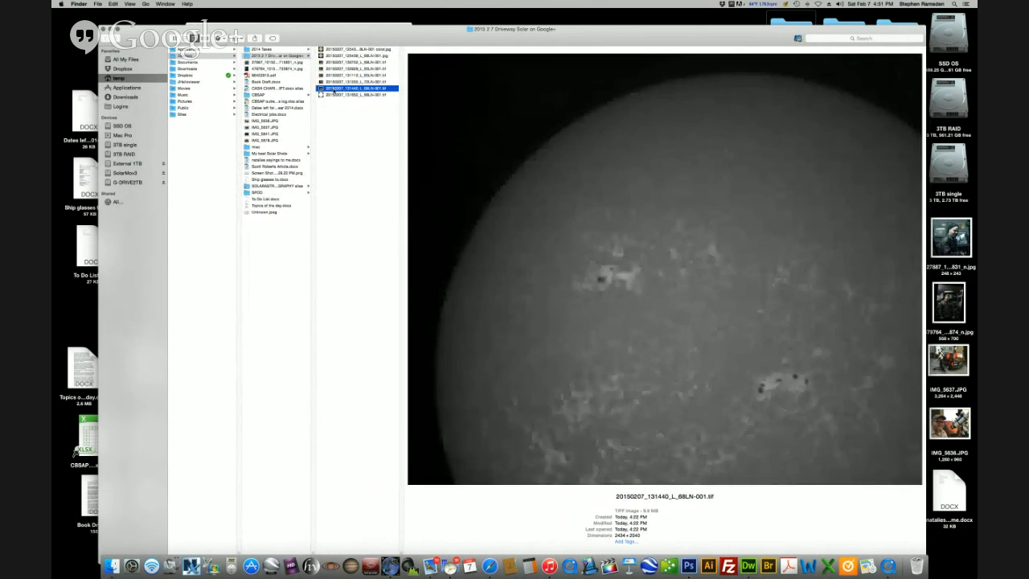
left_click(334, 62)
key("super+BackSpace")
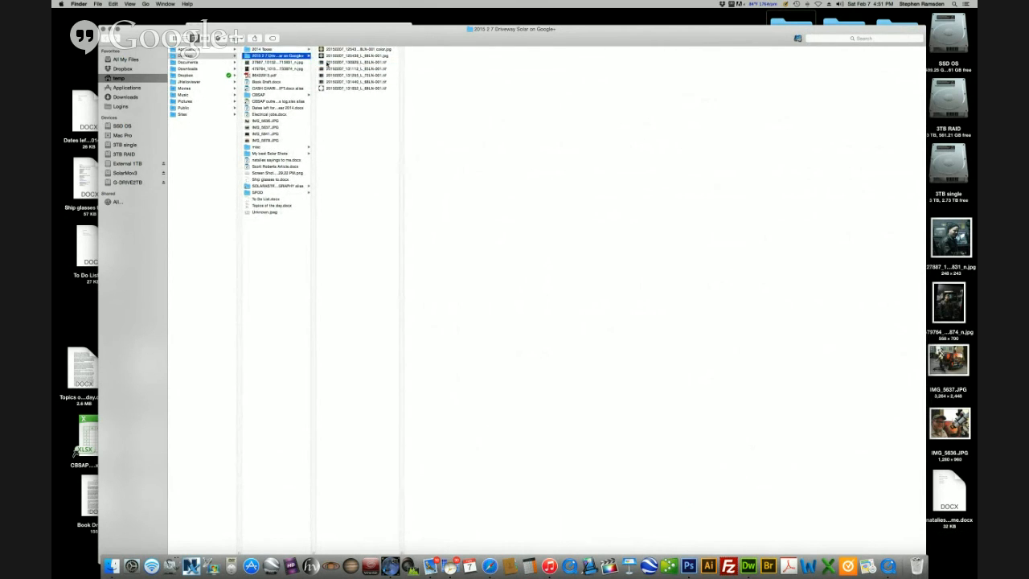
Open the four remaining surface TIFFs, 130929 through 131440, together in Photoshop
left_click(327, 62)
left_click(331, 81, "shift")
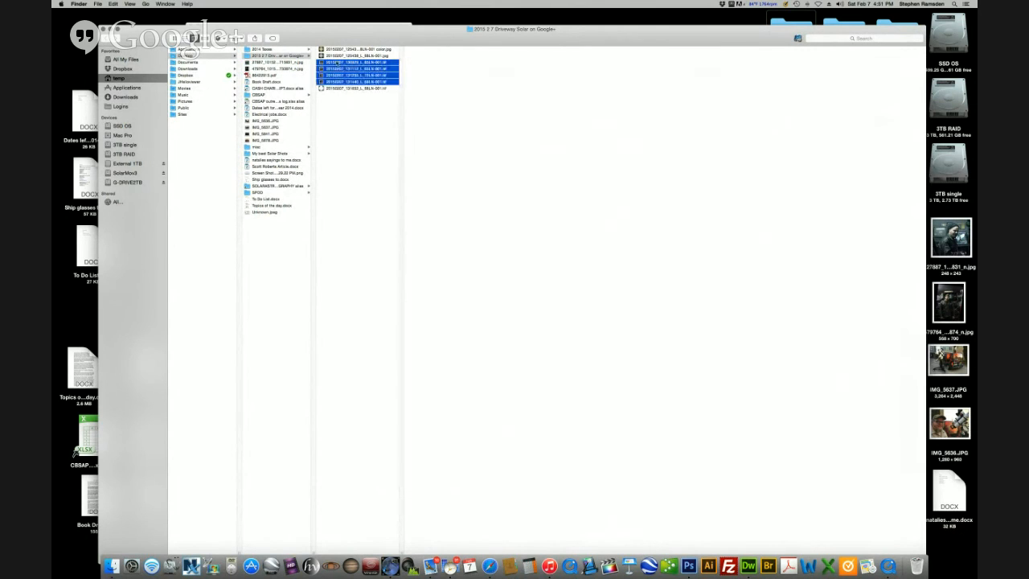
left_click_drag(552, 292, 682, 572)
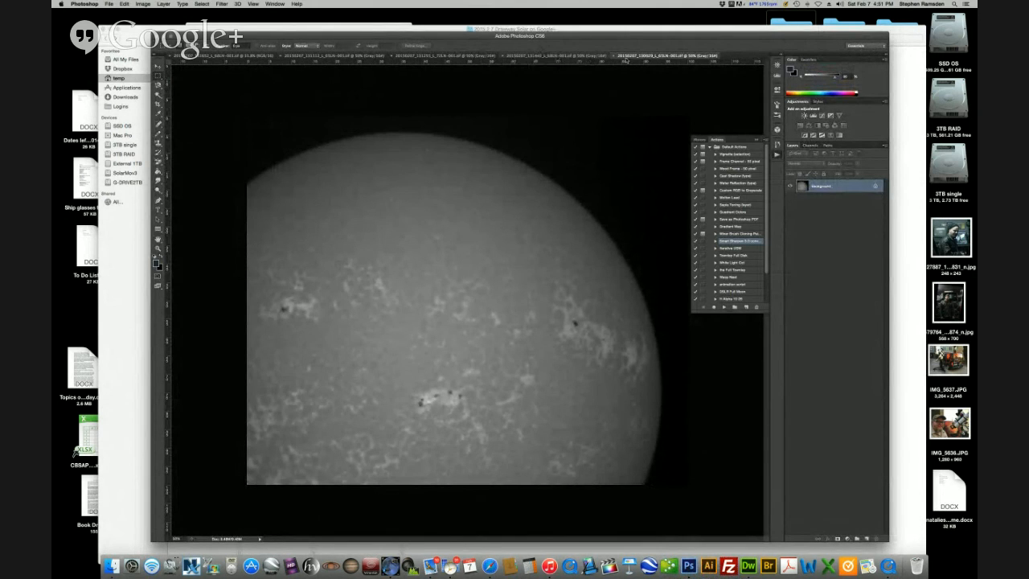
Reorder the open documents so that the 131440 surface image comes last, after the 130929 image
left_click(554, 56)
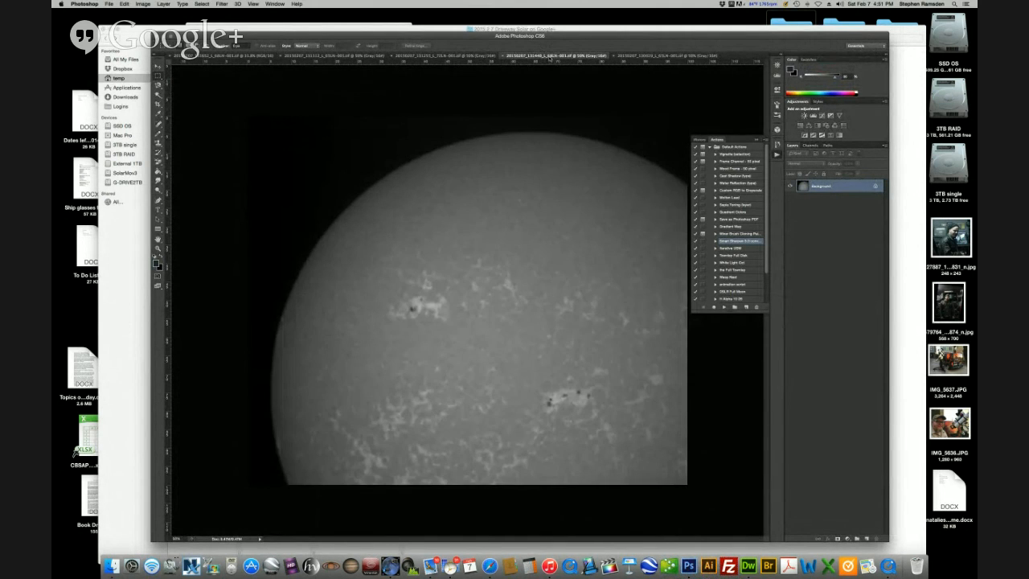
left_click(679, 57)
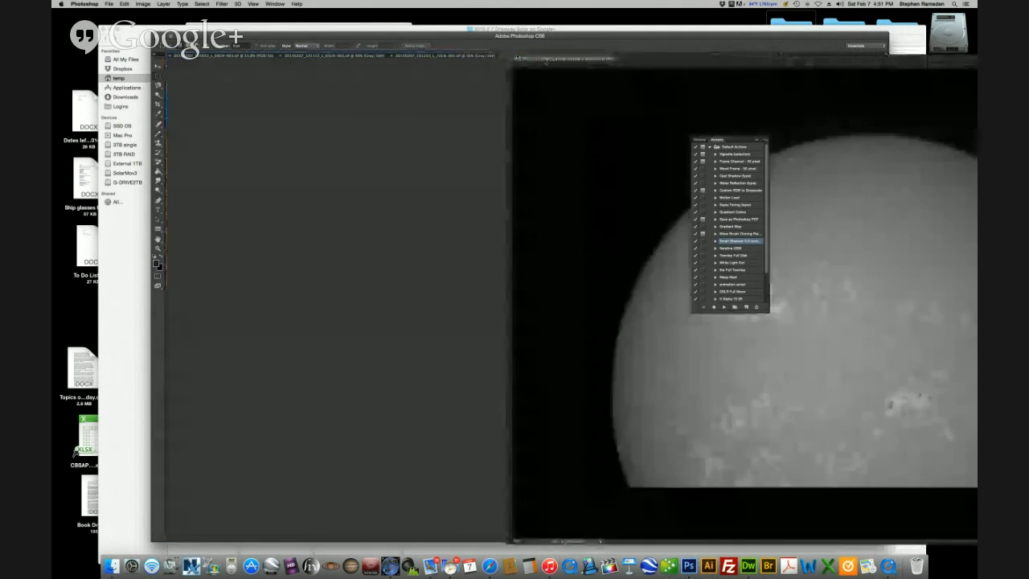
left_click(348, 56)
left_click(610, 57)
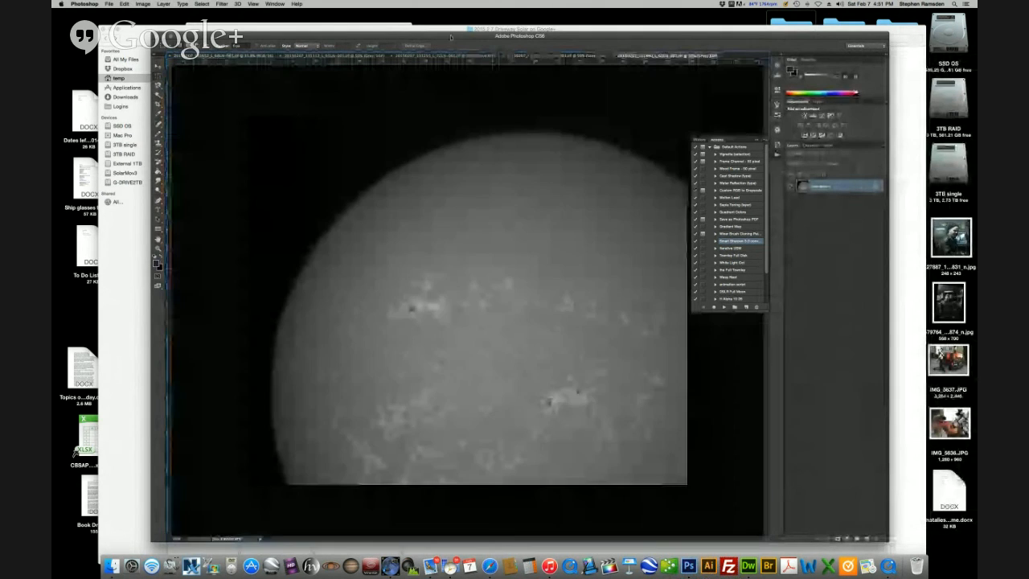
left_click(565, 56)
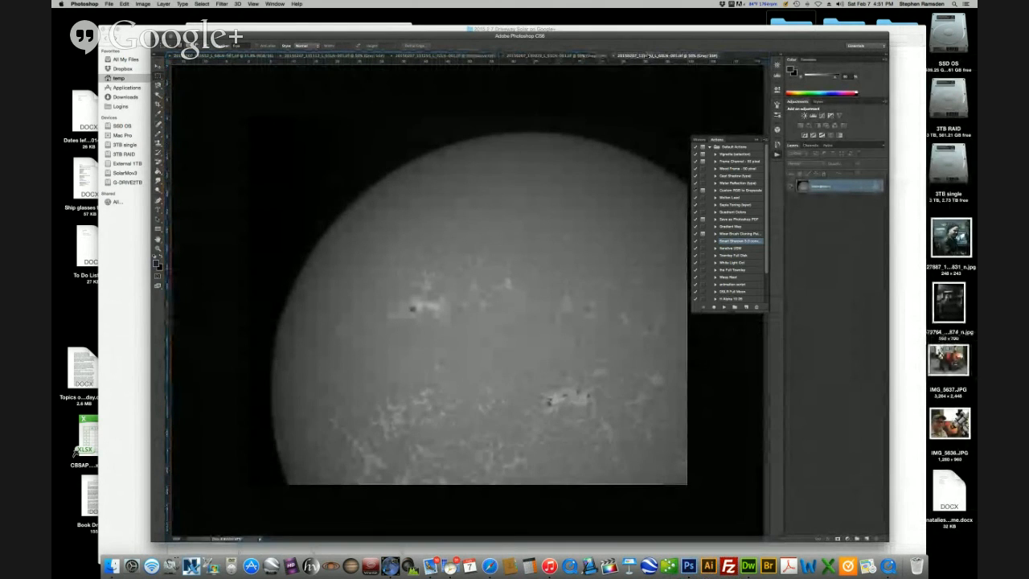
Enlarge the 131440 image's canvas to 200 percent in width and height, anchoring the existing image in the upper-left corner
left_click(143, 4)
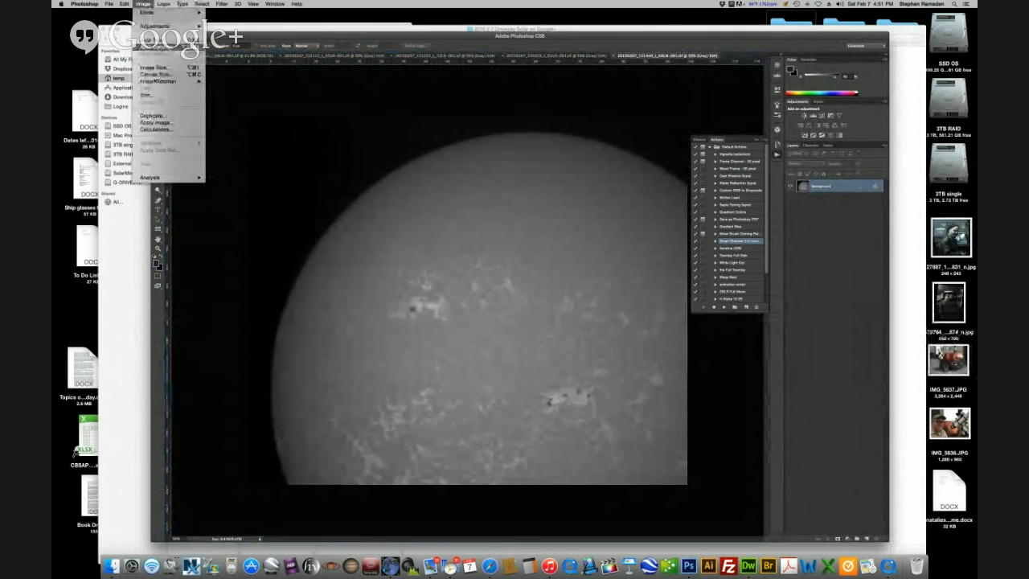
left_click(159, 74)
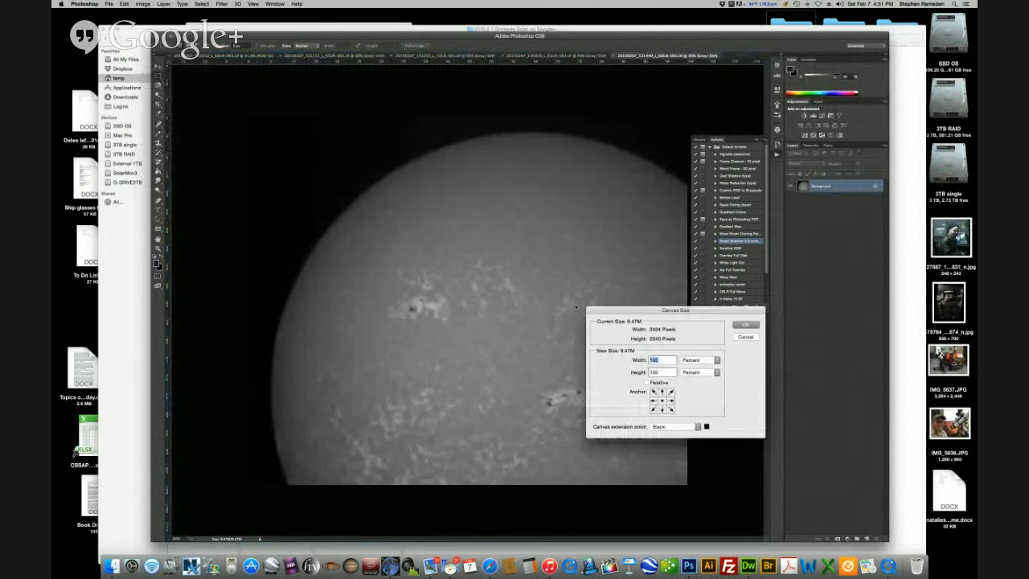
type("200")
double_click(662, 372)
type("200")
left_click(654, 392)
left_click(746, 325)
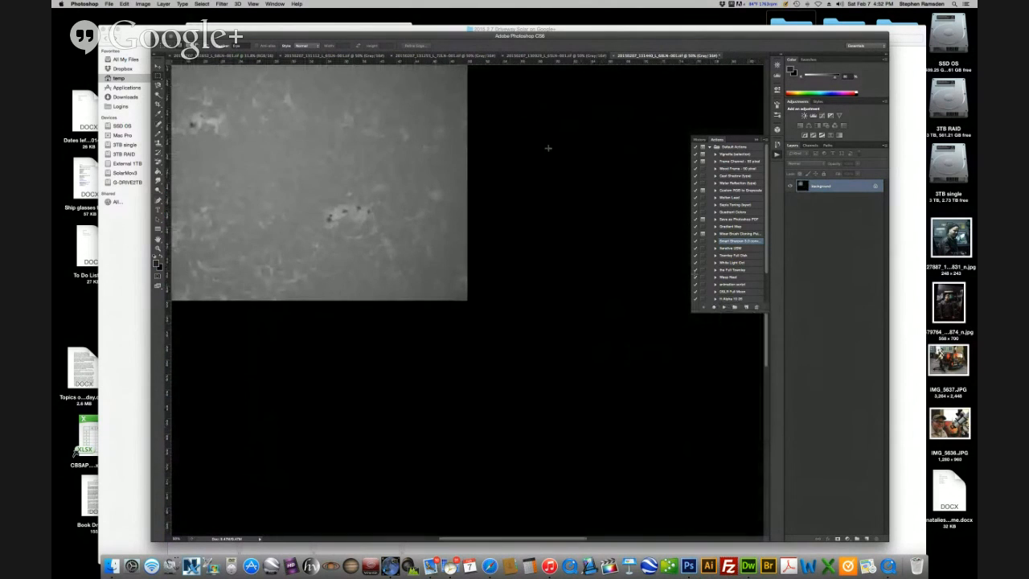
left_click(254, 5)
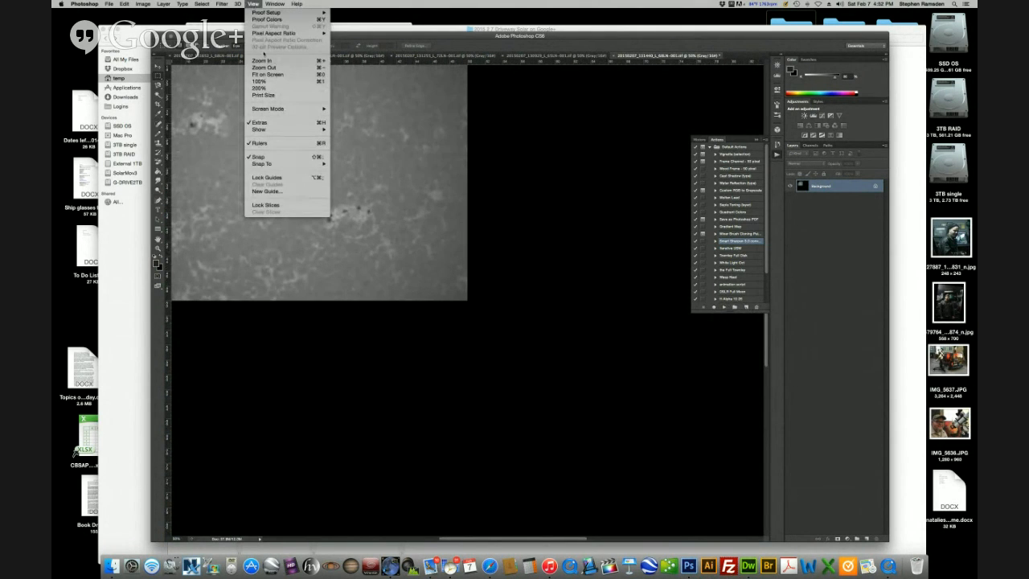
left_click(265, 68)
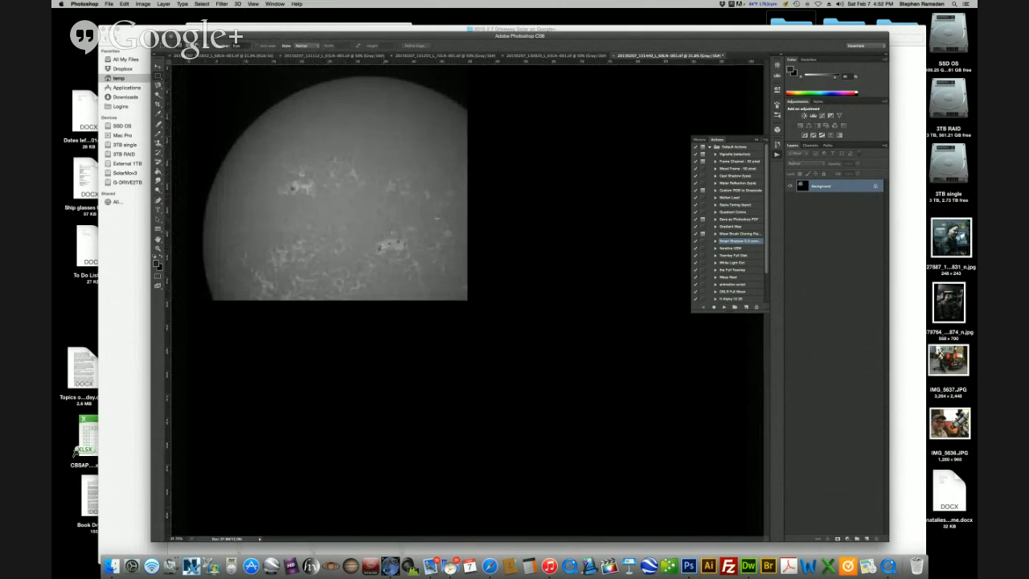
In the 130929 image, marquee-select everything except the strips along its left and bottom edges, and feather the selection
left_click(525, 56)
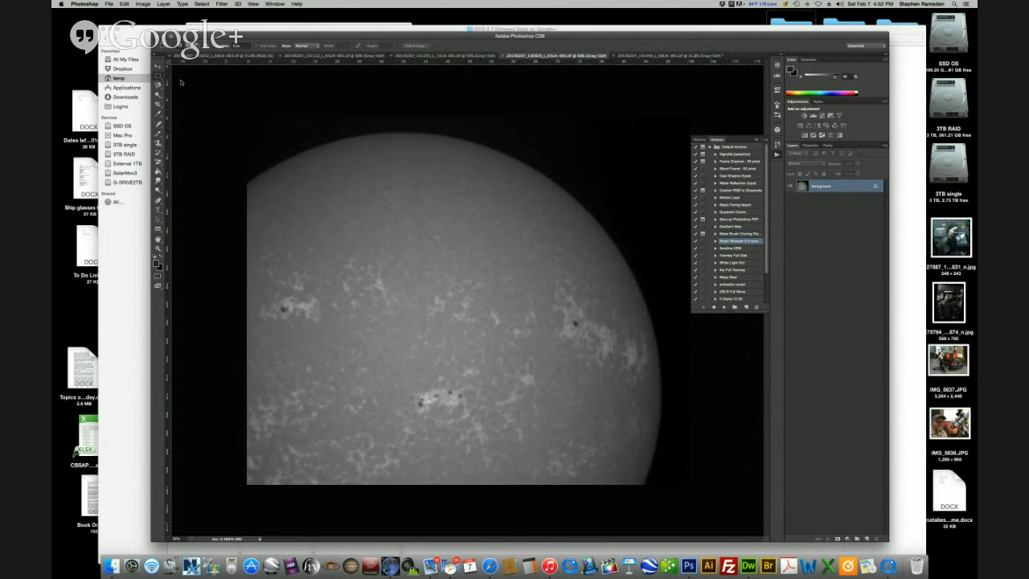
left_click_drag(247, 117, 585, 170)
left_click_drag(476, 146, 690, 434)
left_click_drag(271, 117, 687, 464)
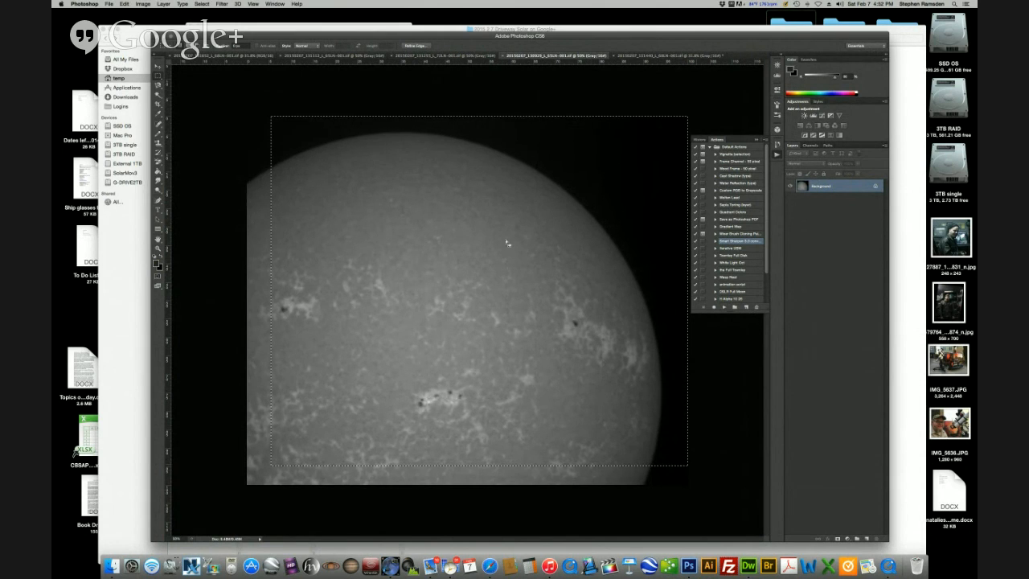
left_click(201, 4)
mouse_move(241, 95)
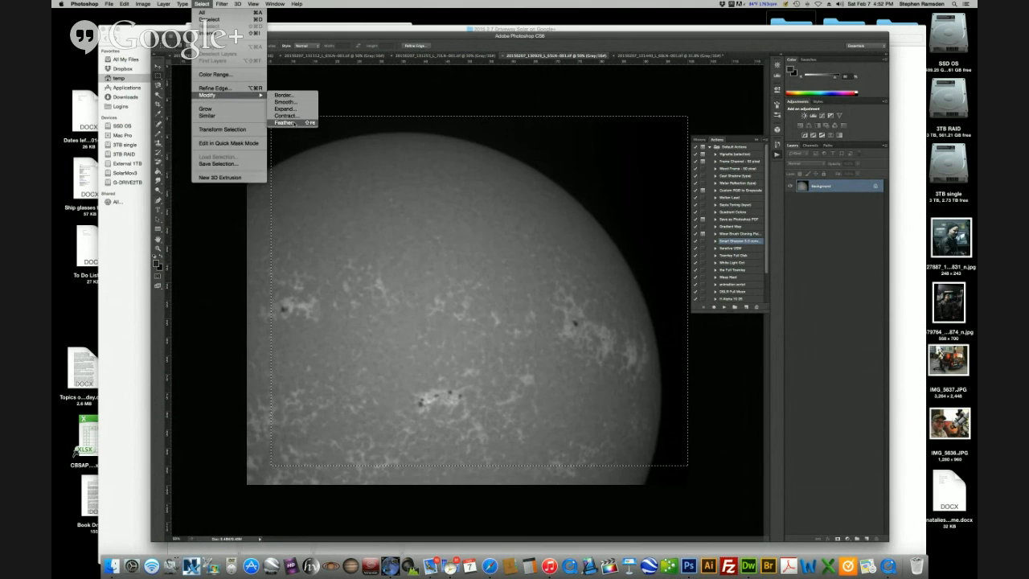
left_click(295, 122)
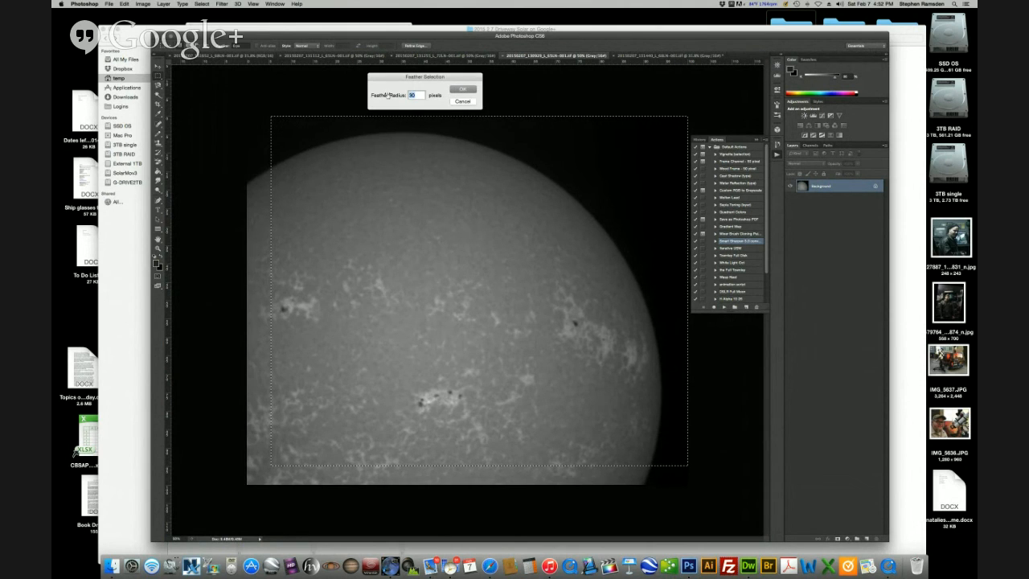
left_click(464, 90)
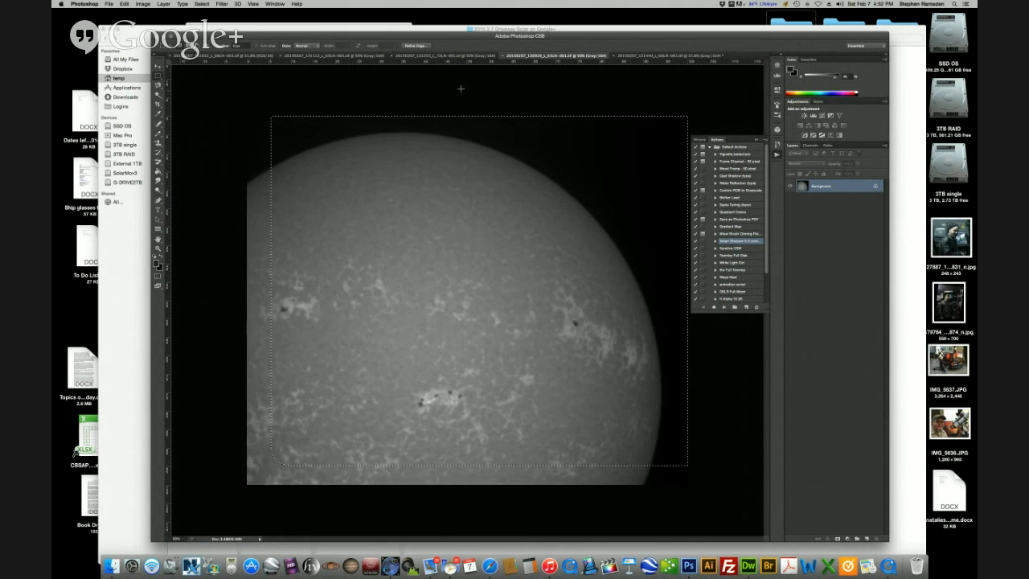
Copy the feathered part of the 130929 image and paste it as a new layer in the enlarged 131440 document
left_click(116, 6)
left_click(674, 55)
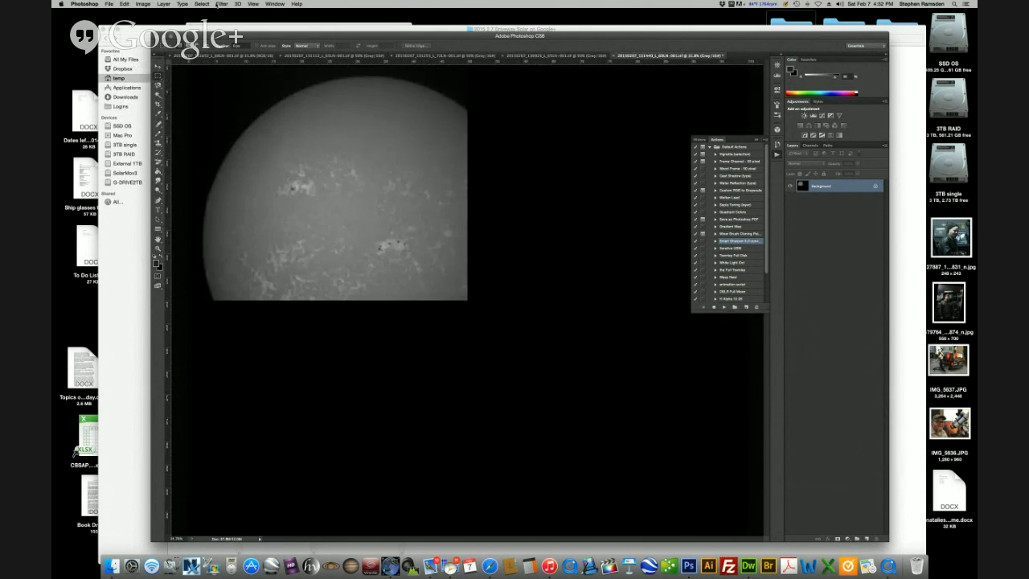
left_click(125, 5)
left_click(133, 76)
Move the pasted layer so its sunspots overlap those in the background disk, fine-tuning it sideways in small nudges
left_click(158, 66)
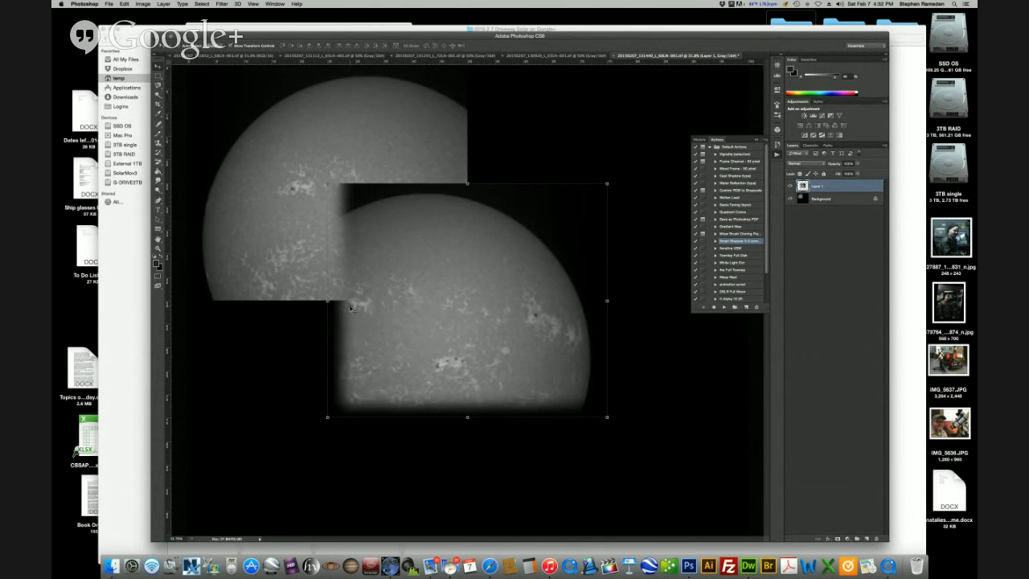
left_click_drag(351, 308, 296, 185)
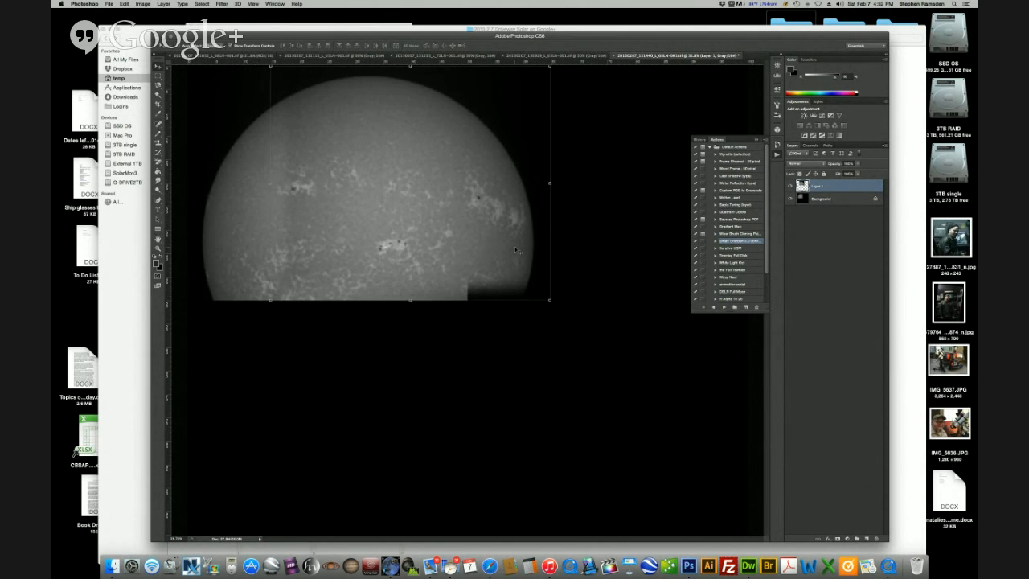
key("Left")
key("Left")
key("Left")
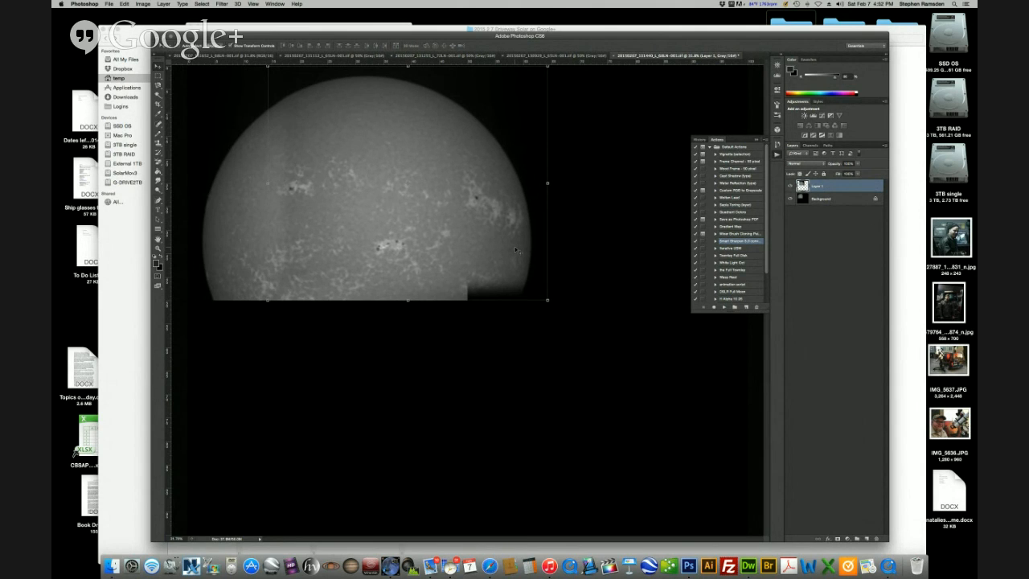
key("Right")
key("Right")
key("Right")
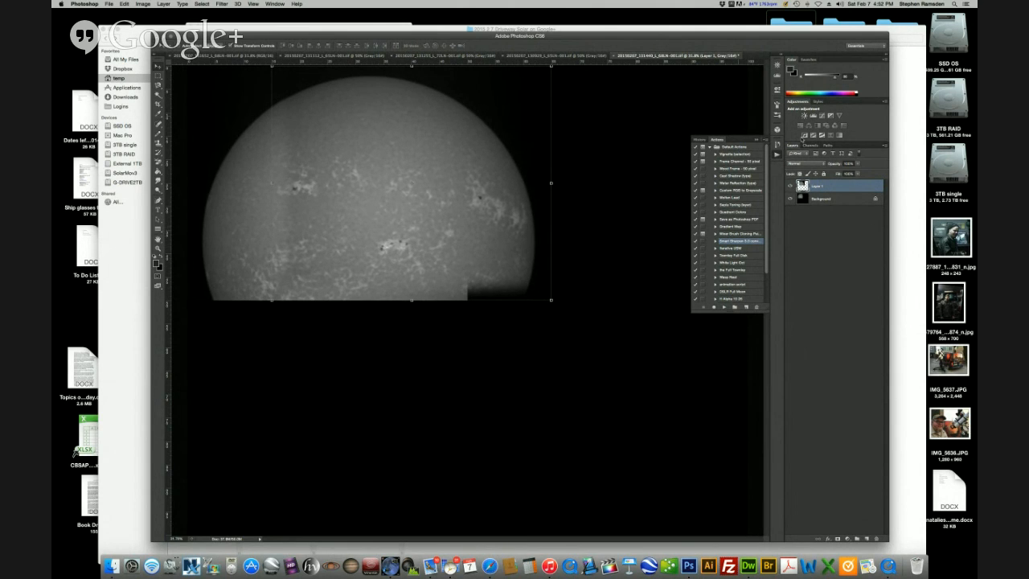
Lower the opacity of Layer 1 and shift the layer slightly left against the background disk
left_click(856, 164)
left_click_drag(858, 172, 844, 172)
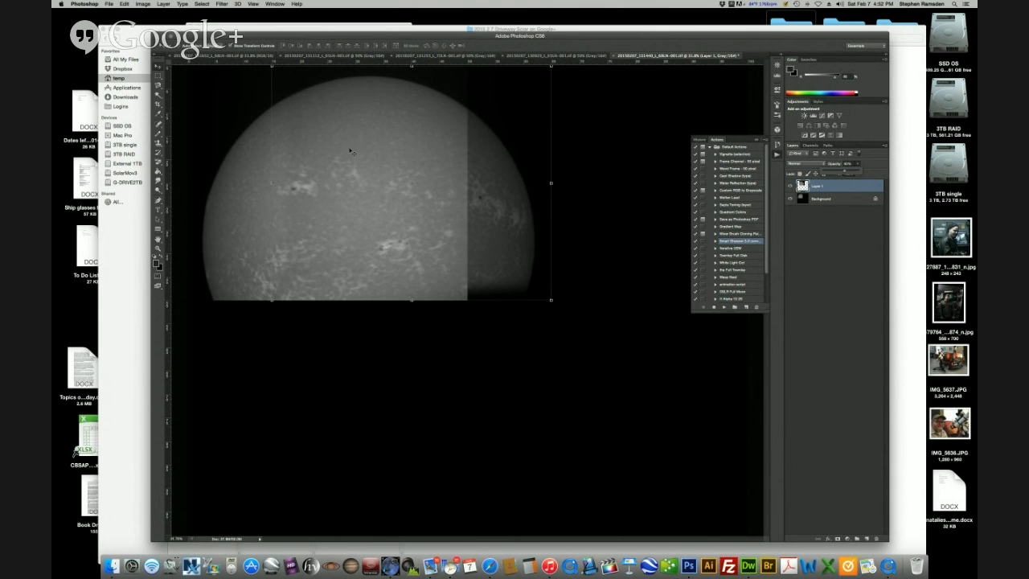
left_click_drag(350, 153, 348, 152)
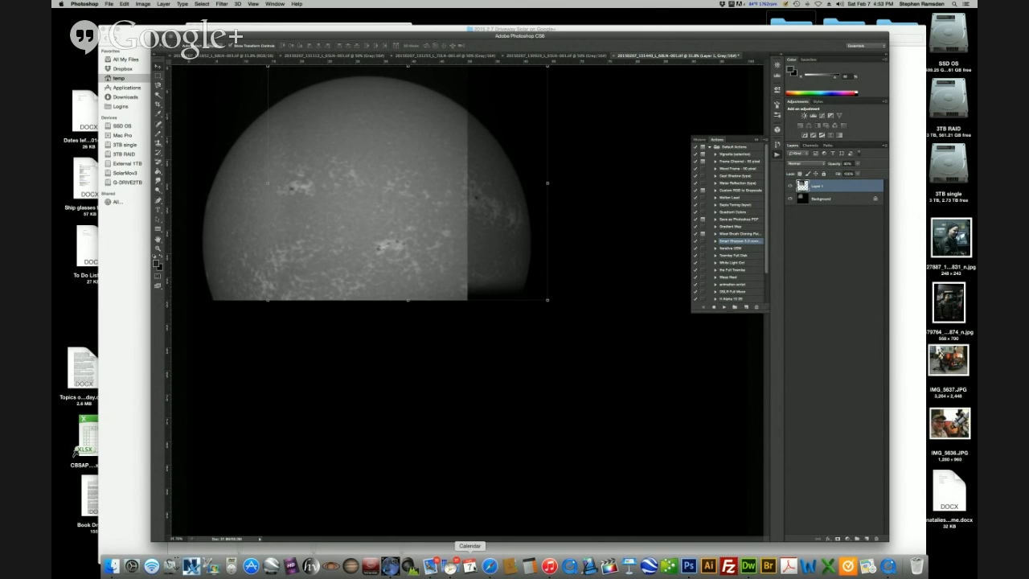
Switch to the Google+ broadcast in Safari, mute the microphone, move its window off the mosaic, and return to Photoshop
left_click(490, 566)
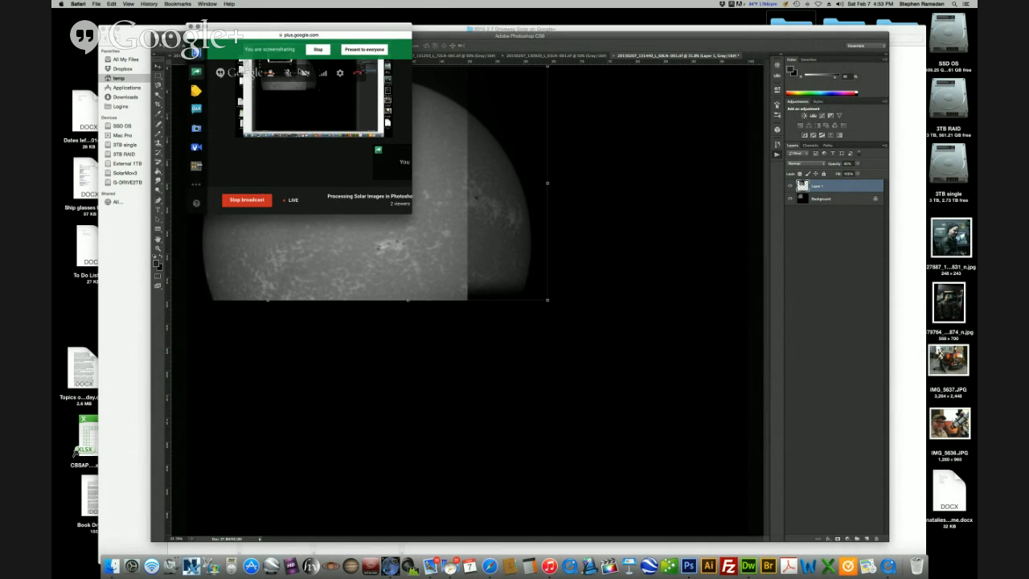
left_click(288, 73)
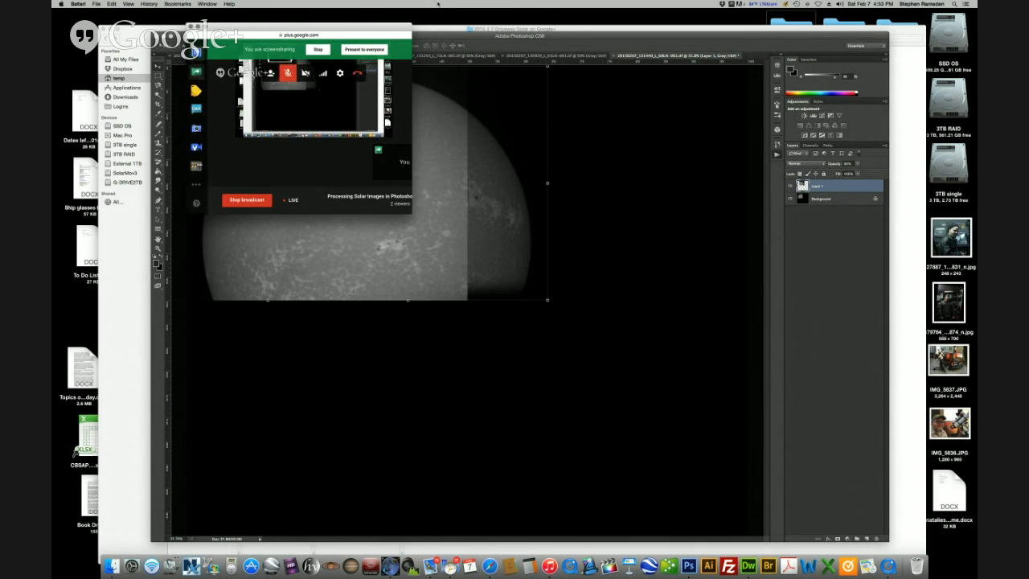
left_click_drag(375, 23, 254, 18)
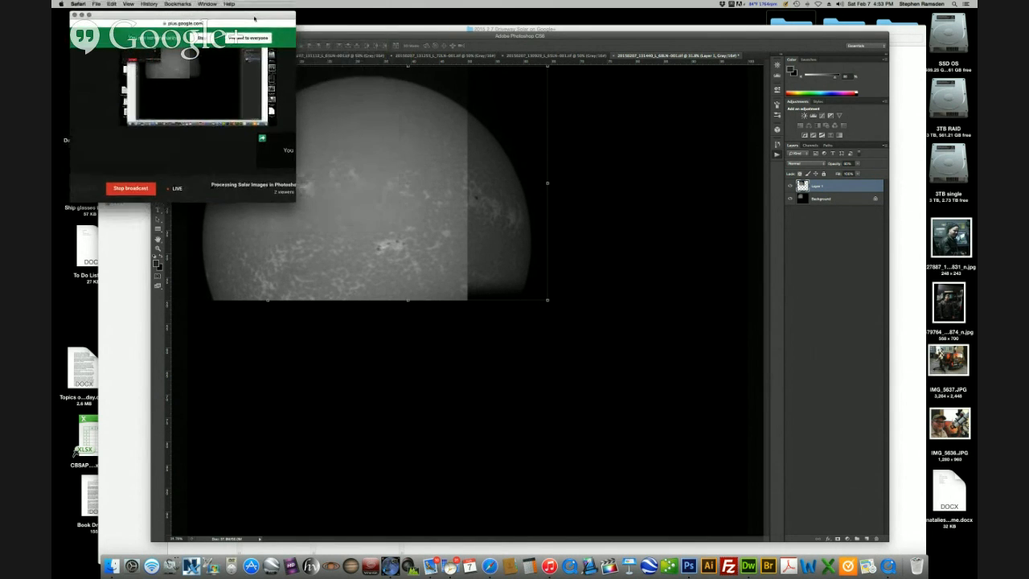
left_click(509, 37)
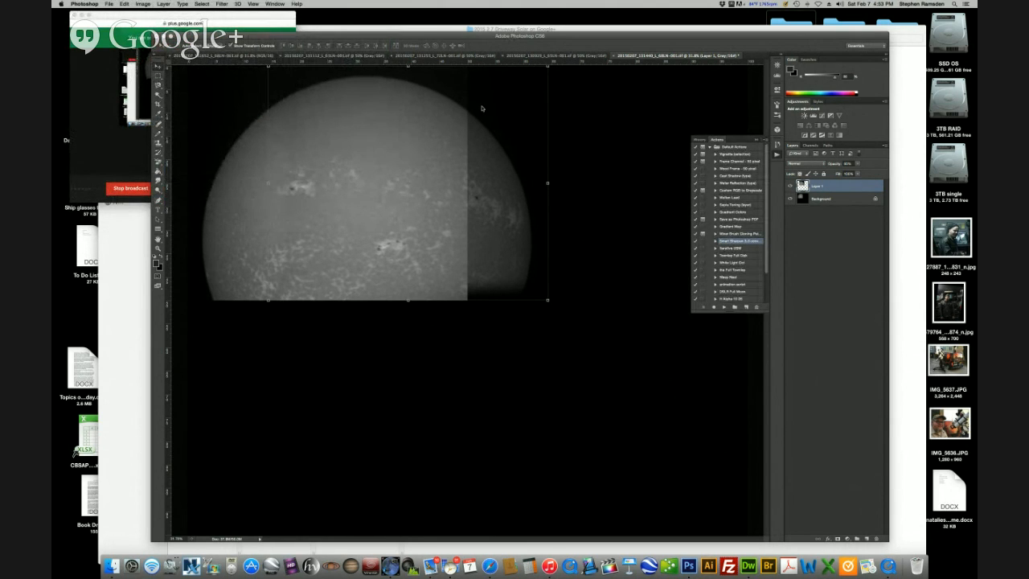
Nudge Layer 1 slightly right to align it with the background disk and restore its opacity to 100%
key("Right")
key("Right")
left_click(215, 19)
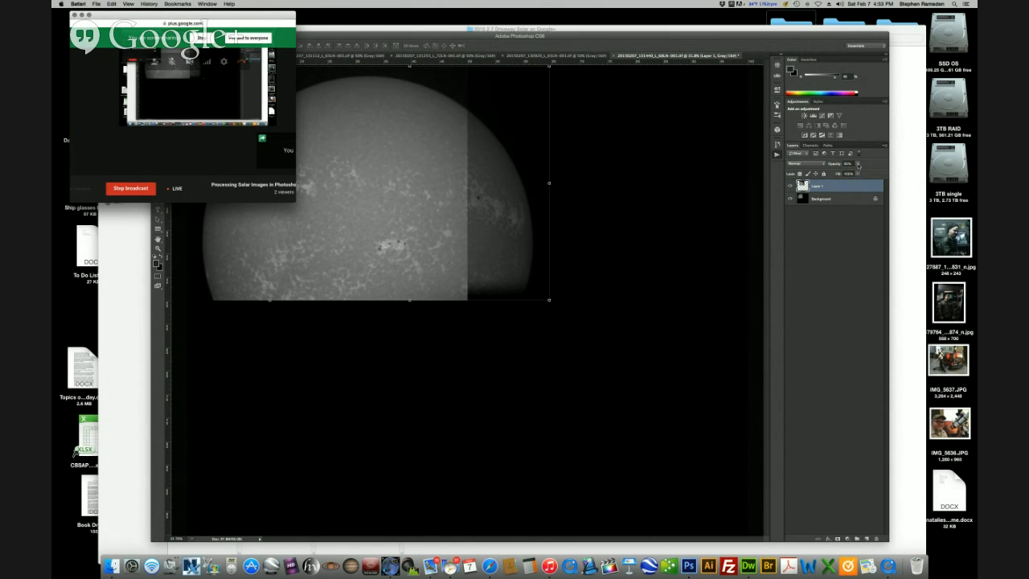
left_click(855, 165)
left_click_drag(859, 171, 884, 173)
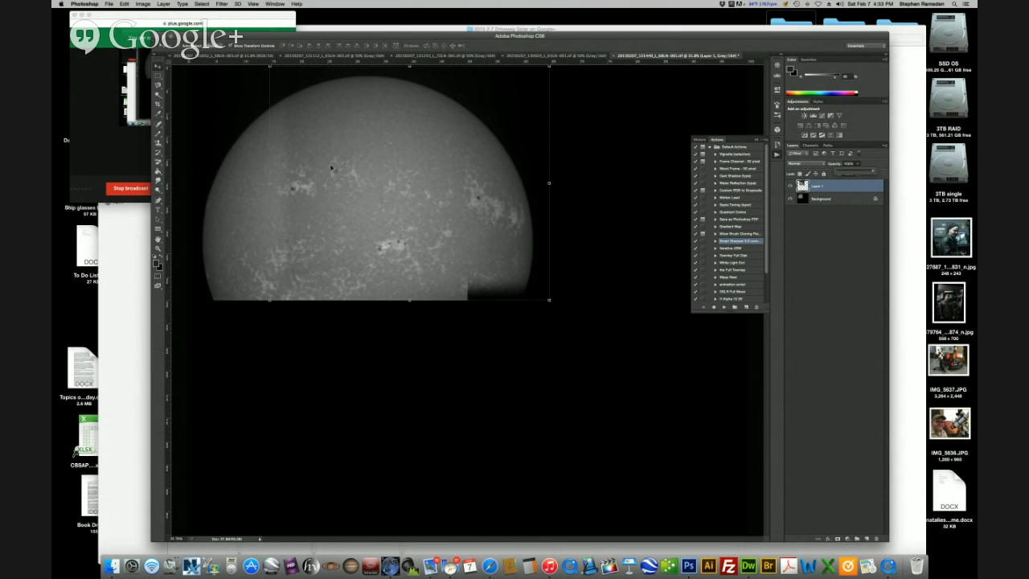
left_click_drag(306, 175, 302, 174)
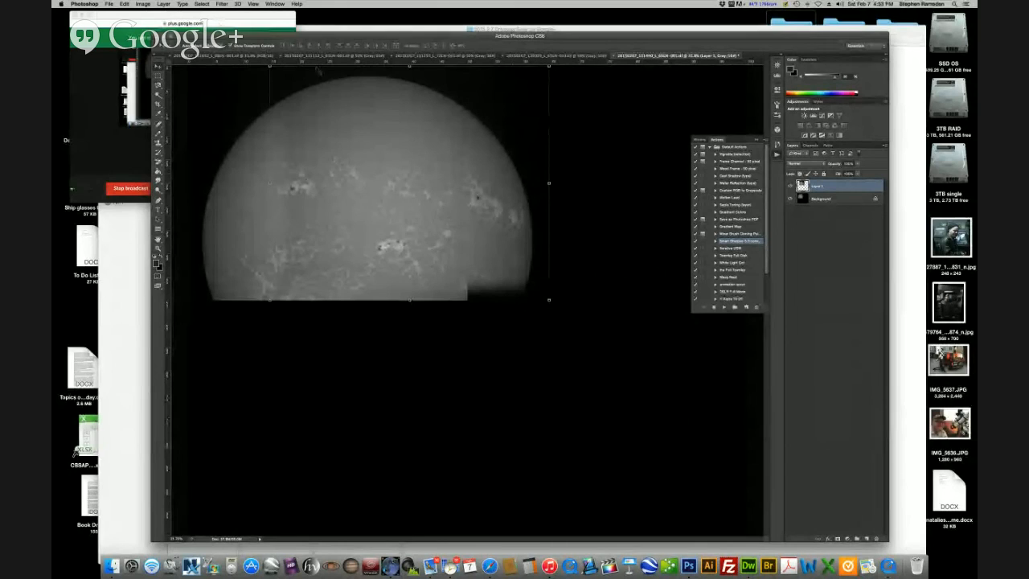
Raise the brightness of Layer 1 to 30 with Brightness/Contrast so it blends with the background image
left_click(143, 4)
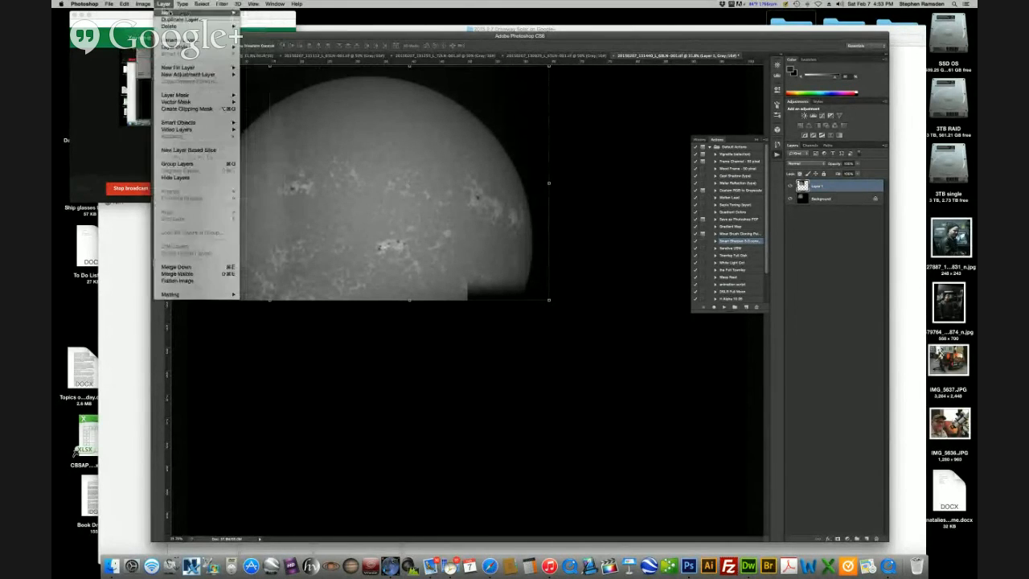
mouse_move(189, 26)
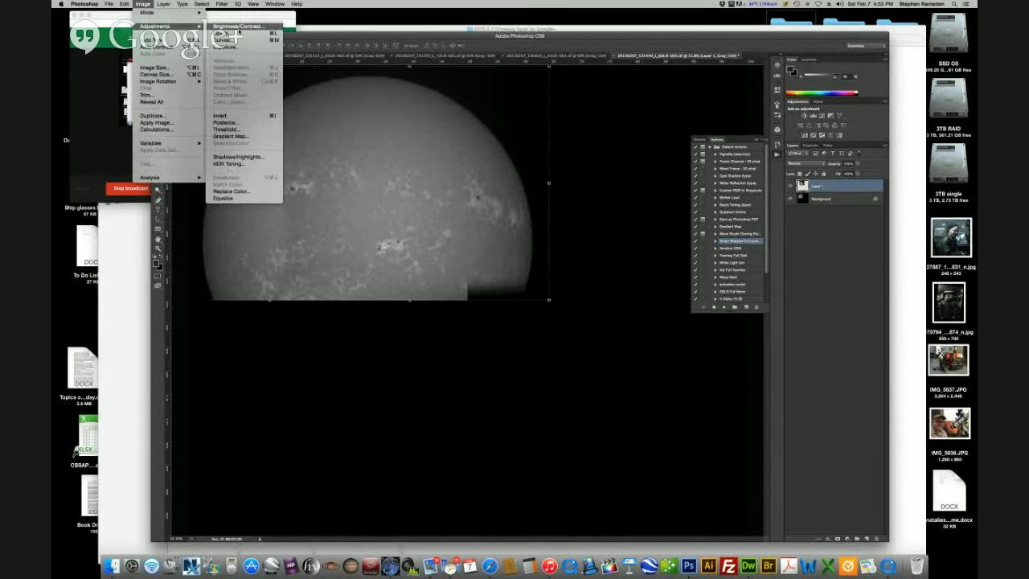
left_click(229, 27)
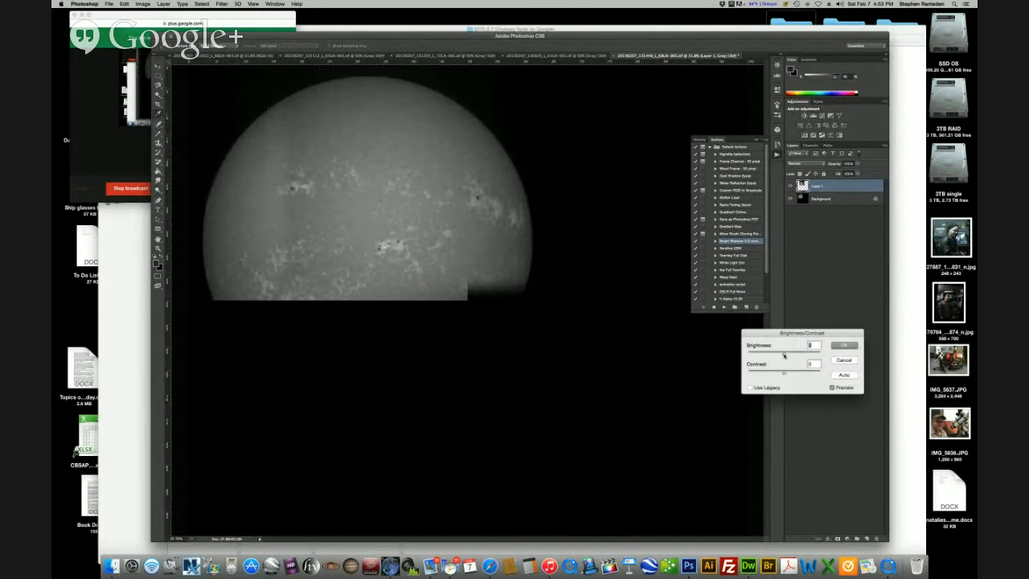
left_click_drag(784, 354, 790, 354)
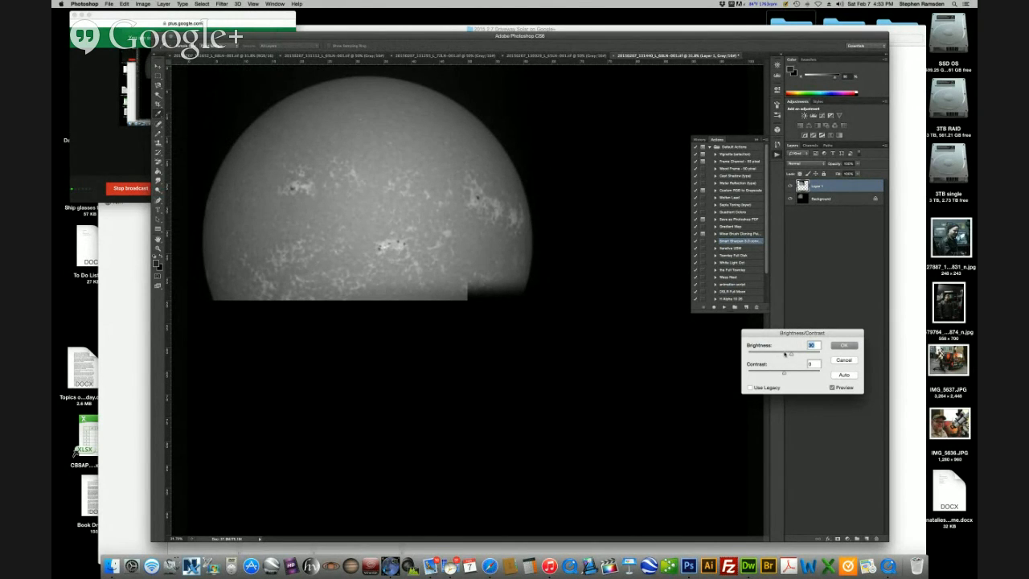
left_click(850, 346)
key("v")
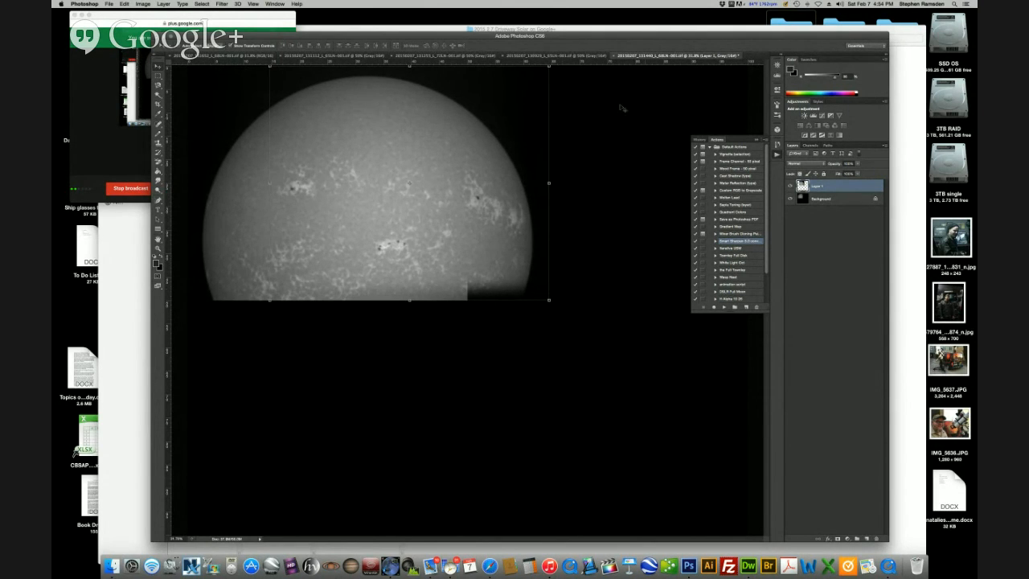
In the image of the Sun's lower-left portion, select everything except the top and right edge strips, and feather the selection
left_click(556, 55)
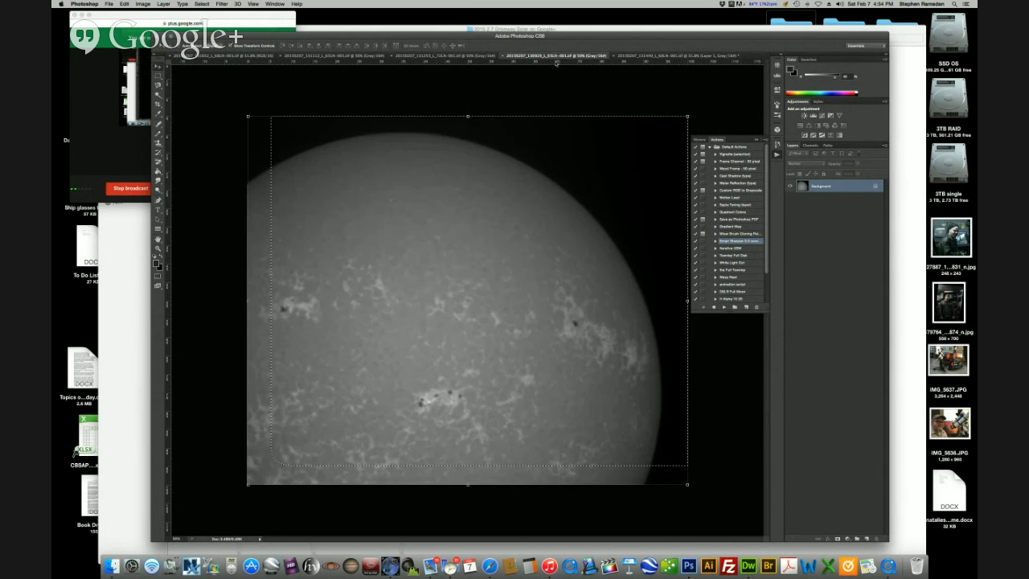
left_click(472, 57)
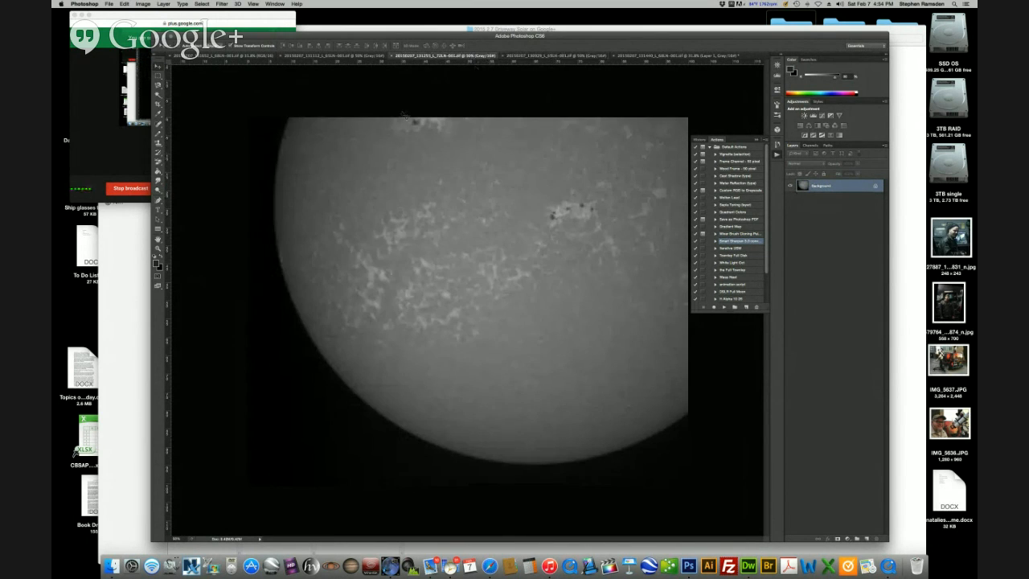
left_click(157, 75)
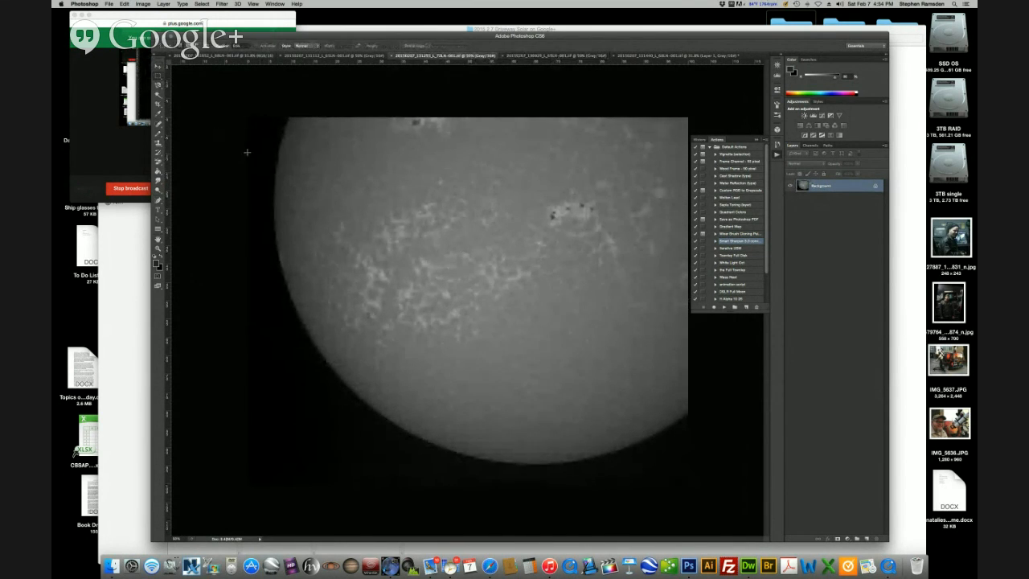
left_click_drag(247, 148, 550, 220)
left_click_drag(658, 315, 649, 492)
left_click(201, 4)
mouse_move(233, 95)
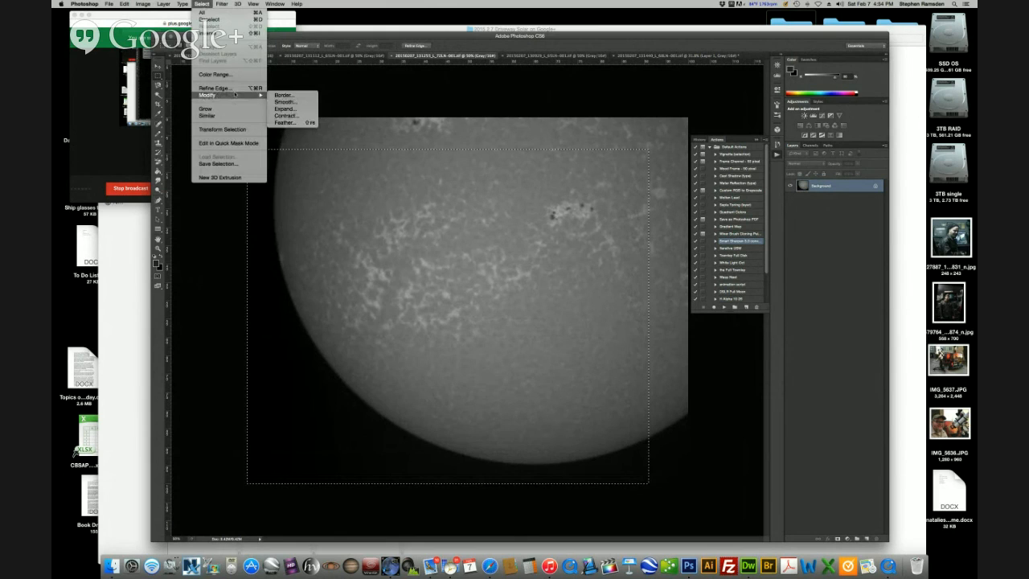
left_click(295, 122)
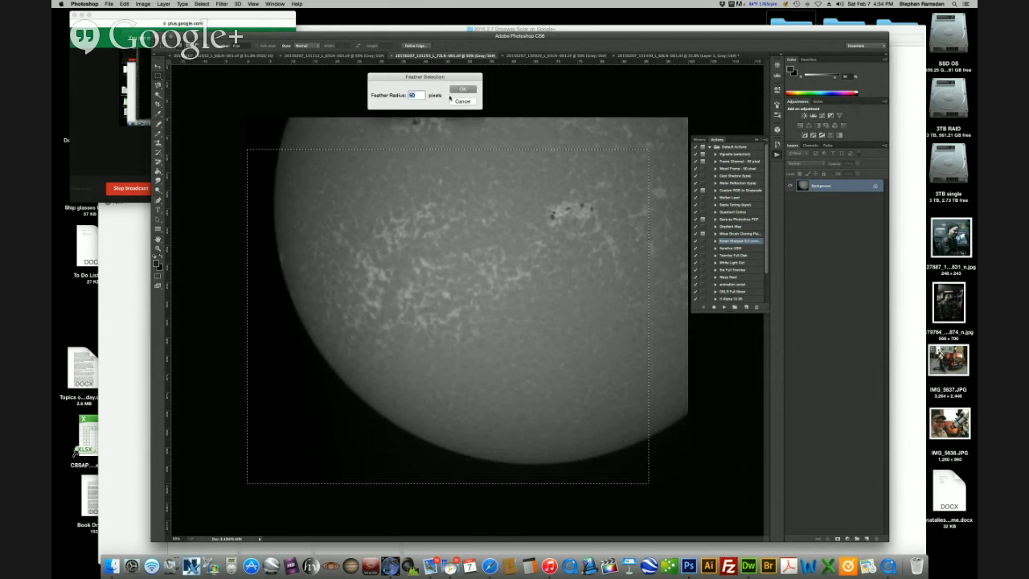
key("Return")
Copy the feathered lower-left solar section and paste it as a new layer in the 131440 mosaic document
left_click(133, 5)
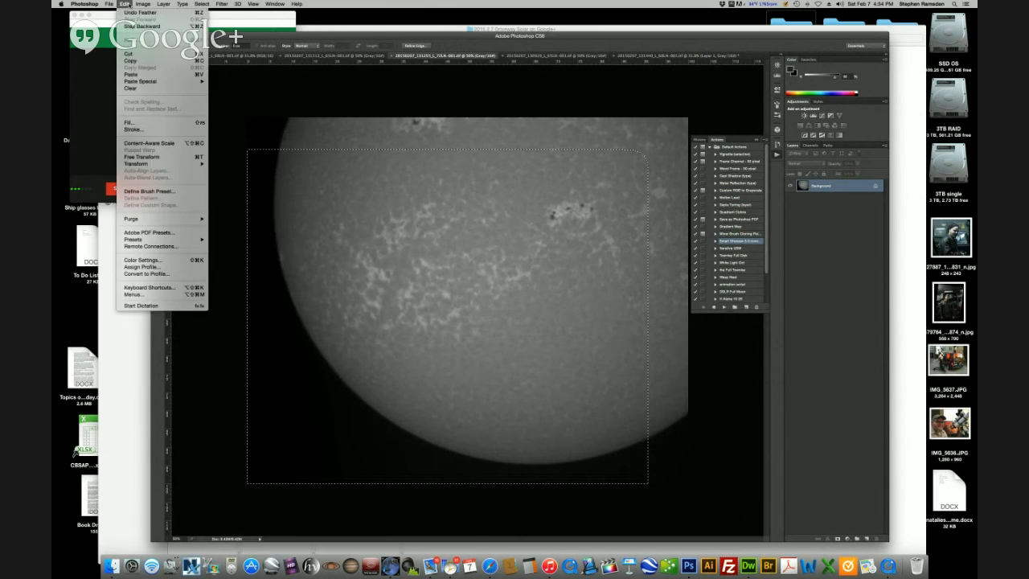
left_click(129, 61)
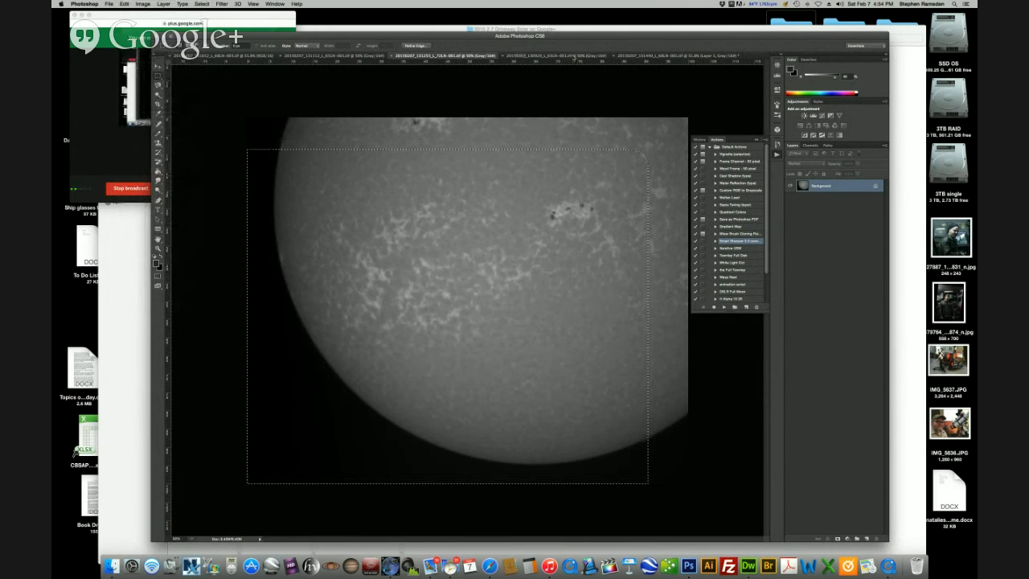
left_click(655, 57)
key("super+v")
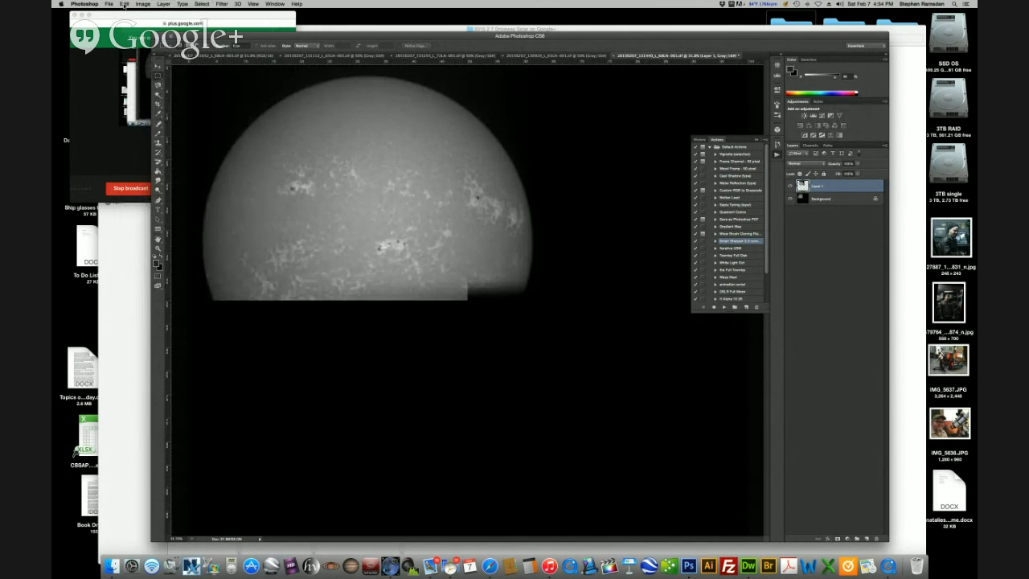
left_click(125, 4)
left_click(138, 73)
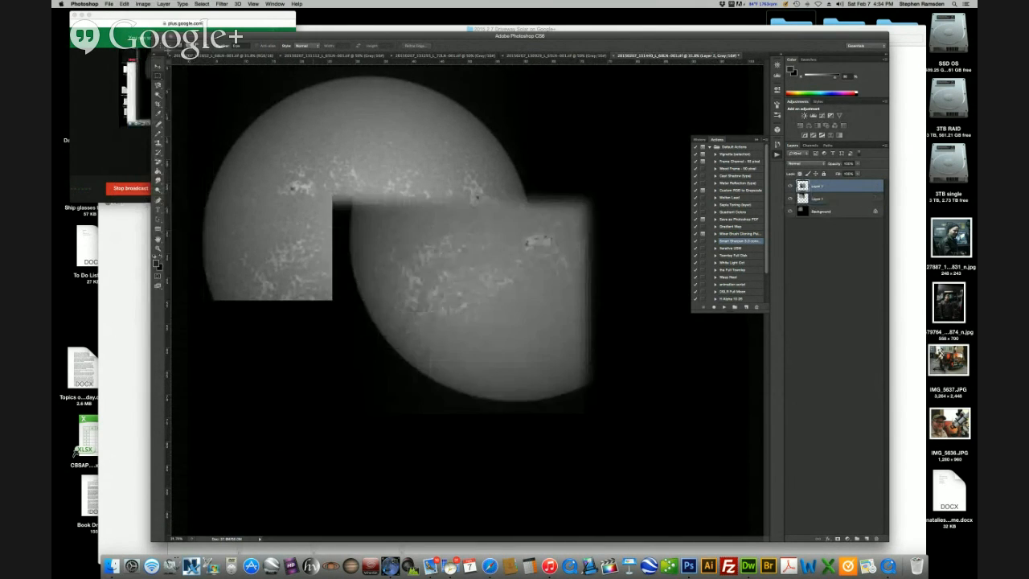
left_click(158, 67)
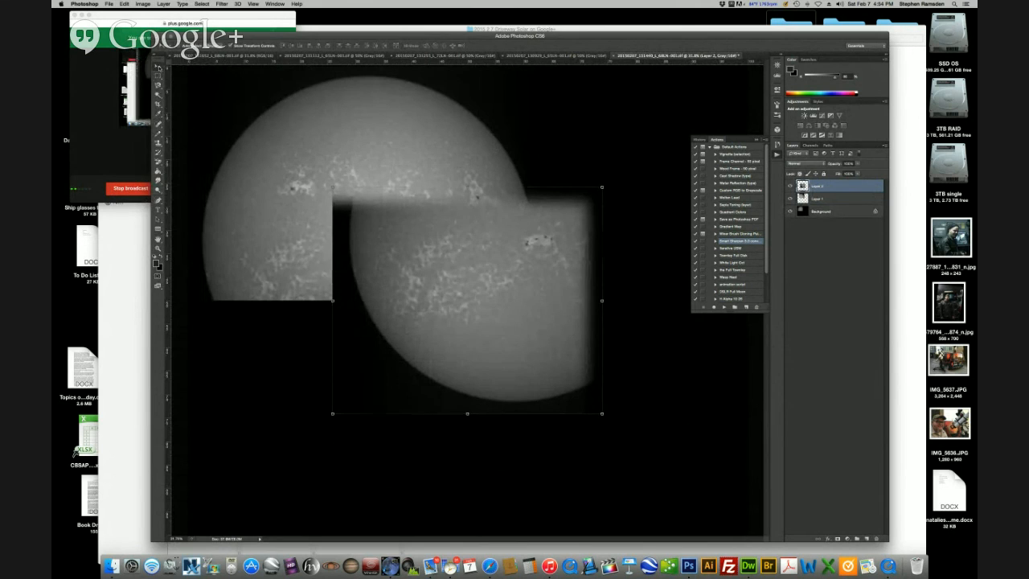
left_click(130, 16)
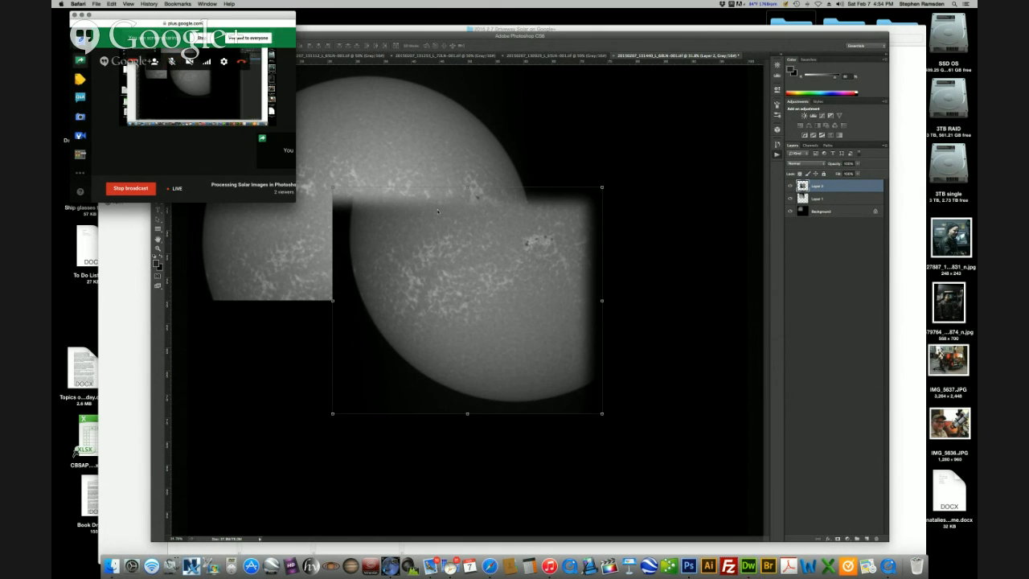
Move the pasted lower-left section so its limb lines up with the left edge of the mosaic's solar disk
left_click(459, 267)
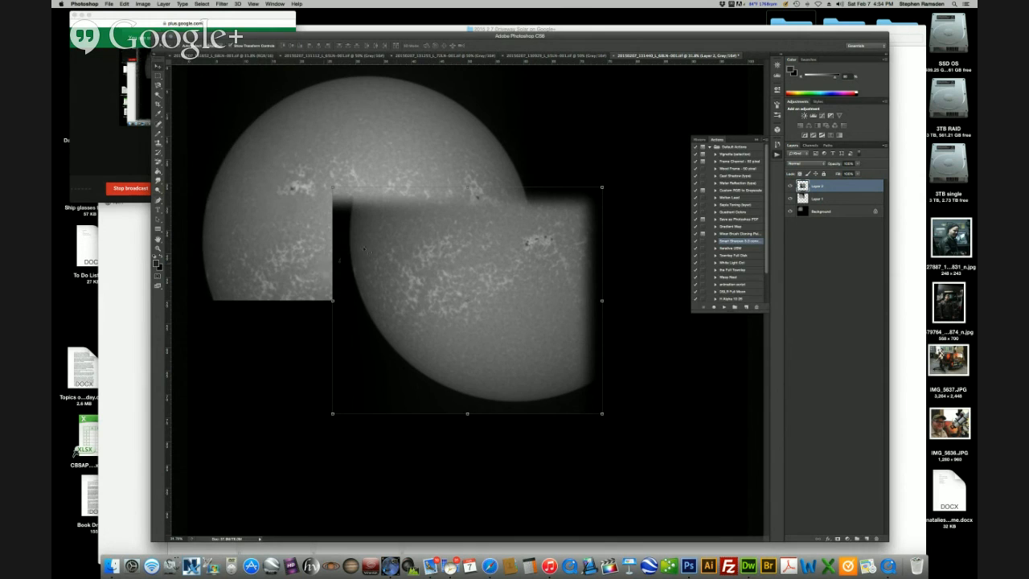
left_click_drag(432, 254, 316, 254)
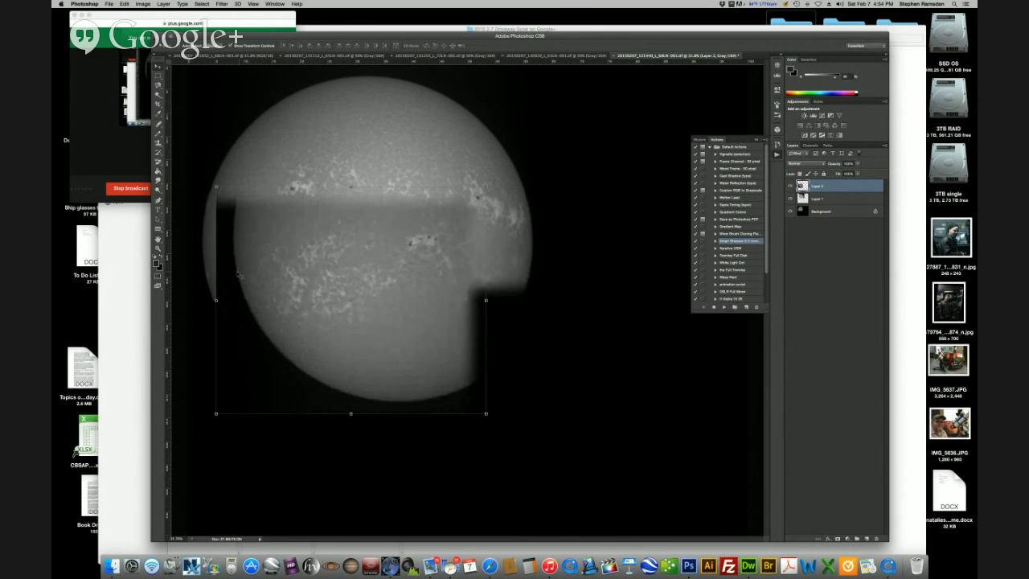
left_click_drag(238, 276, 209, 277)
left_click_drag(322, 259, 323, 254)
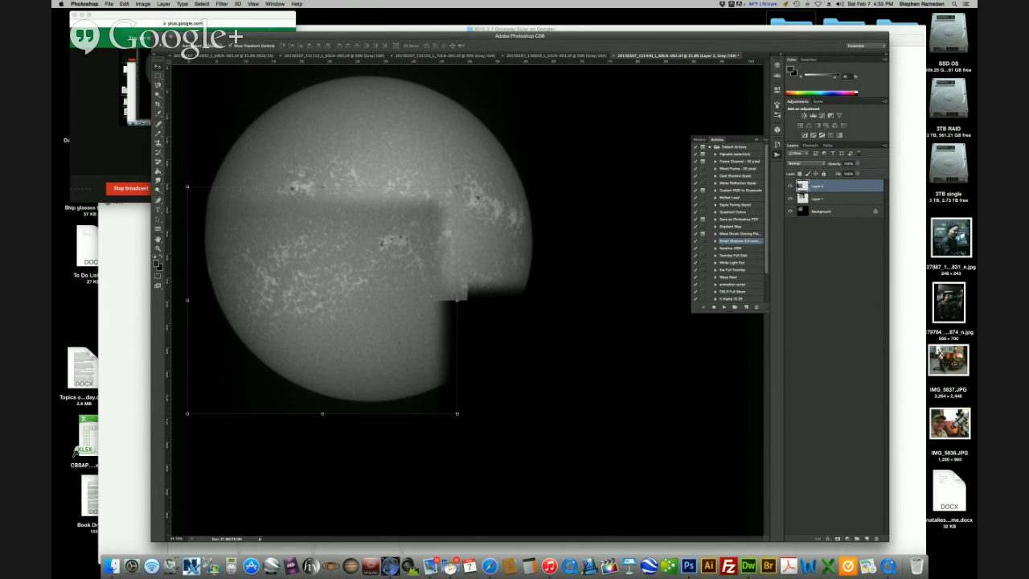
left_click(142, 19)
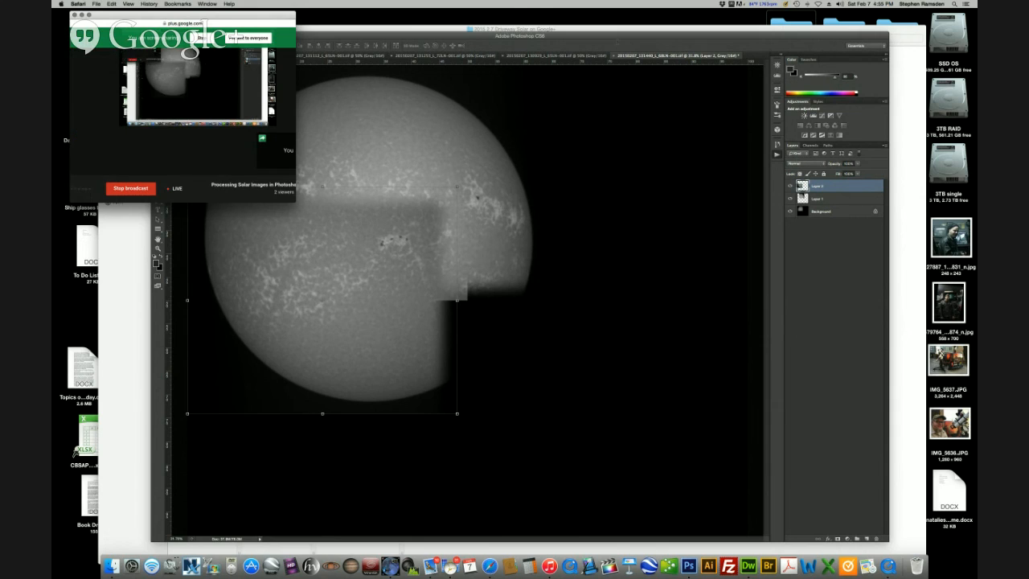
left_click(690, 116)
Make Layer 2 semi-transparent, shift it until its surface features match the layers beneath, and restore its opacity to 100%
left_click(857, 164)
mouse_move(858, 173)
left_mouse_down()
mouse_move(833, 175)
mouse_move(843, 174)
left_mouse_up()
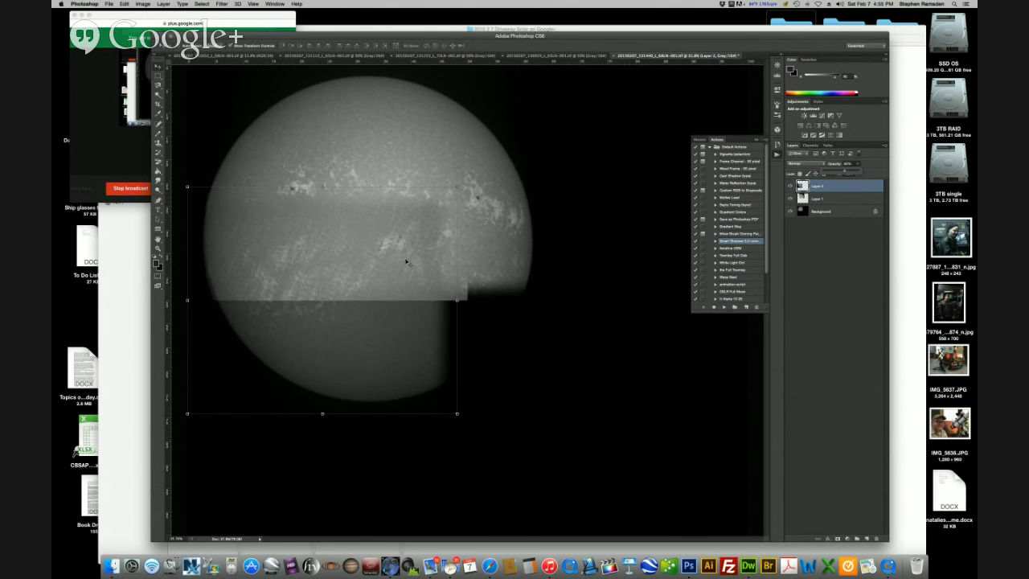
left_click_drag(401, 263, 398, 264)
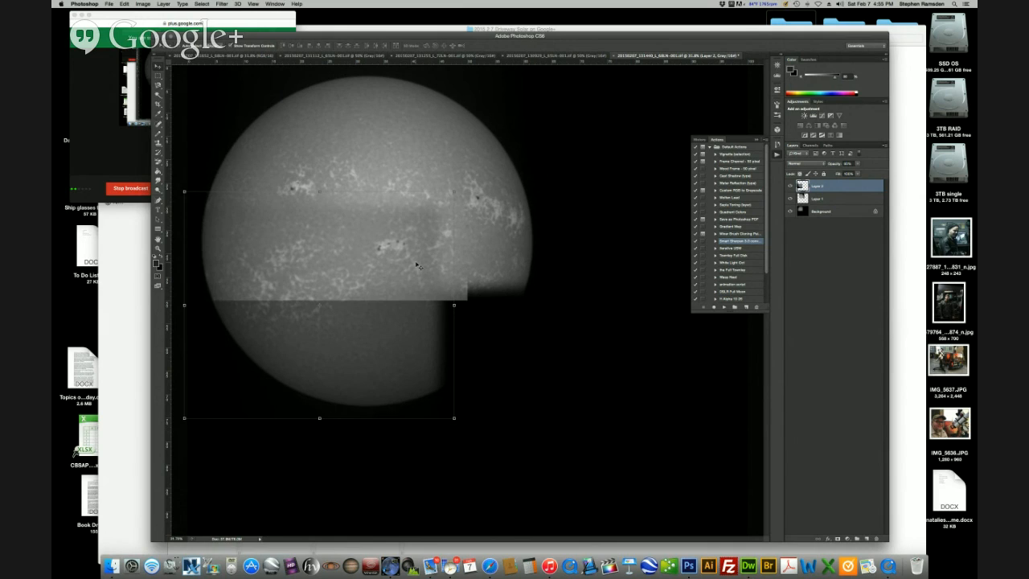
key("Up")
left_click(857, 164)
left_click_drag(859, 172, 905, 175)
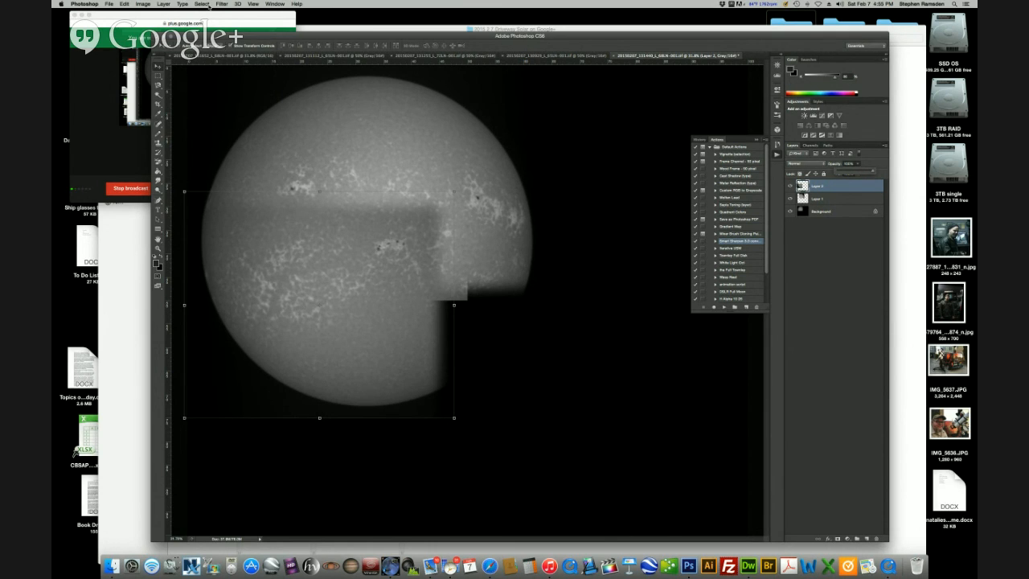
Raise the brightness of Layer 2 to 42 with Brightness/Contrast so it blends with the rest of the disk
left_click(143, 4)
mouse_move(157, 26)
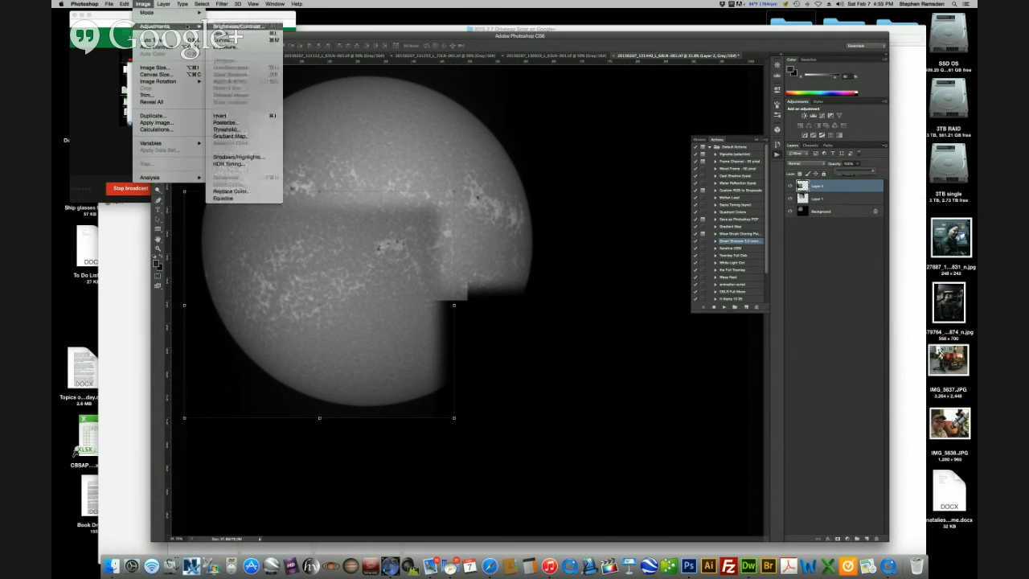
left_click(237, 27)
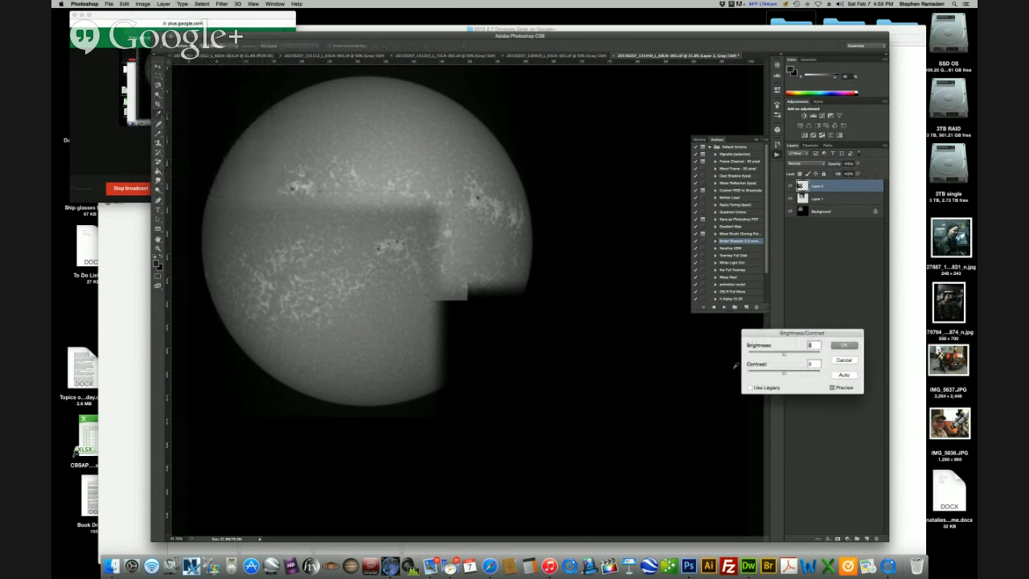
left_click_drag(783, 354, 796, 355)
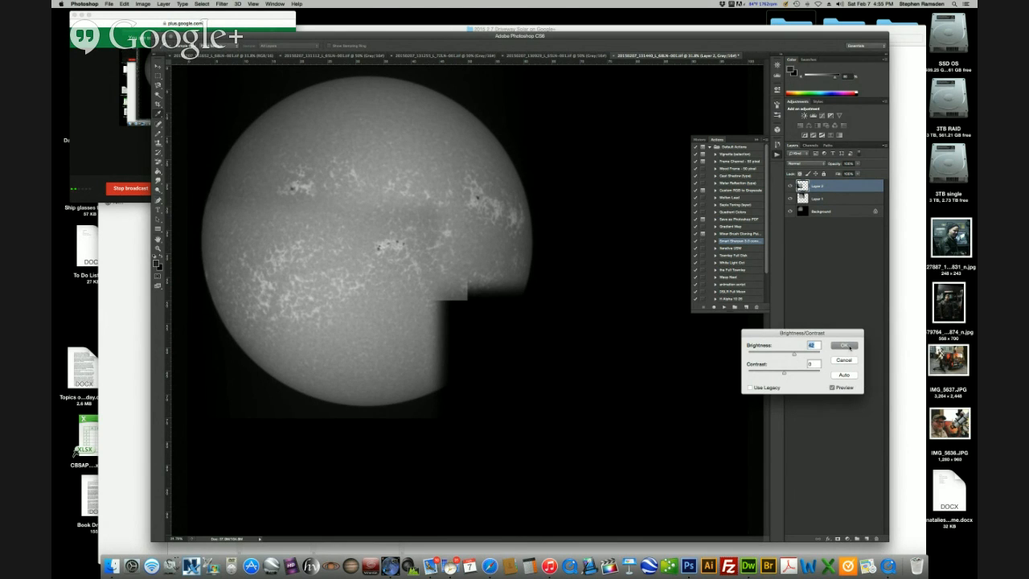
left_click(850, 347)
key("v")
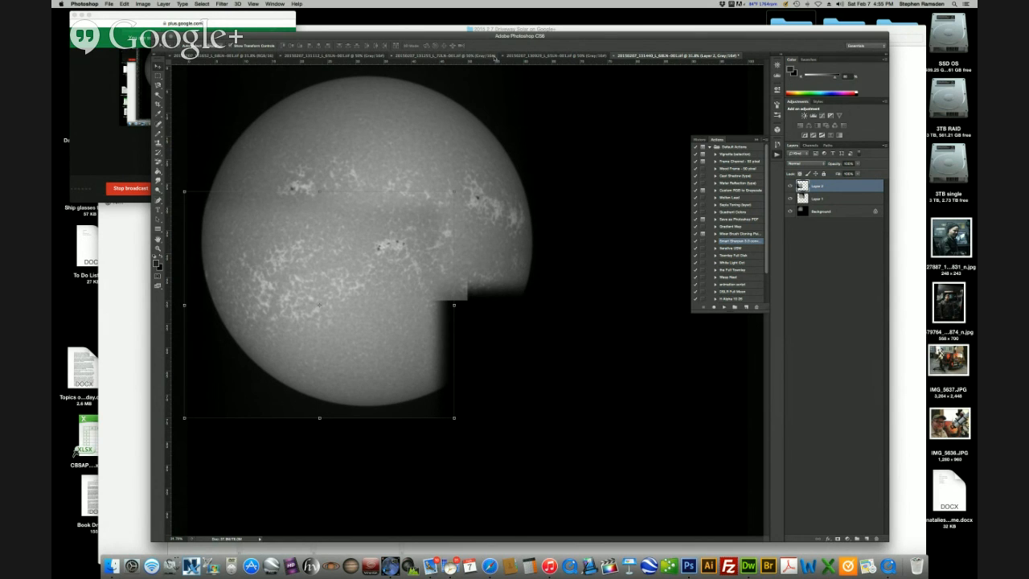
In the image of the Sun's lower-right portion, select everything except the top and left edge strips, and feather the selection
left_click(228, 57)
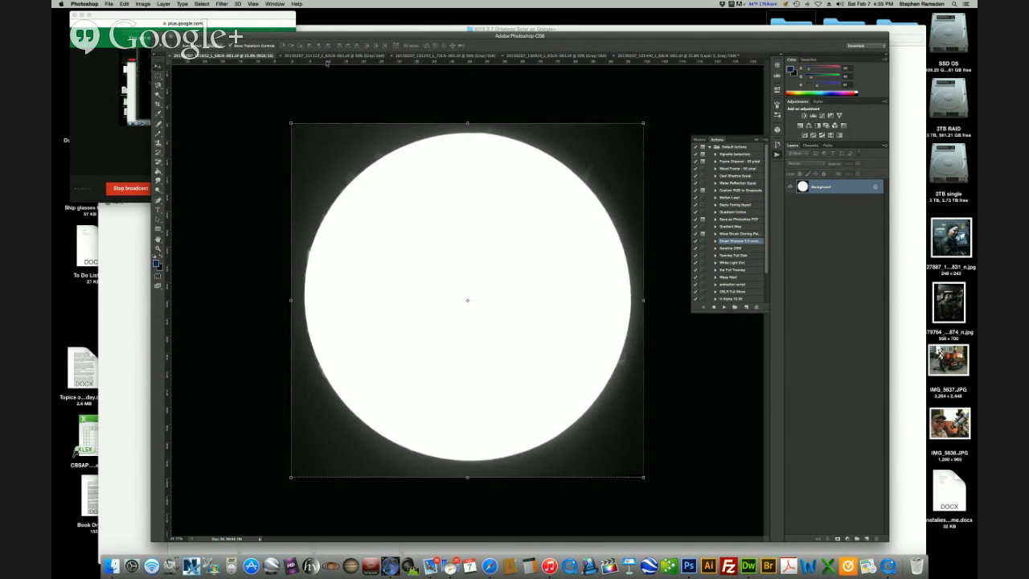
left_click(336, 55)
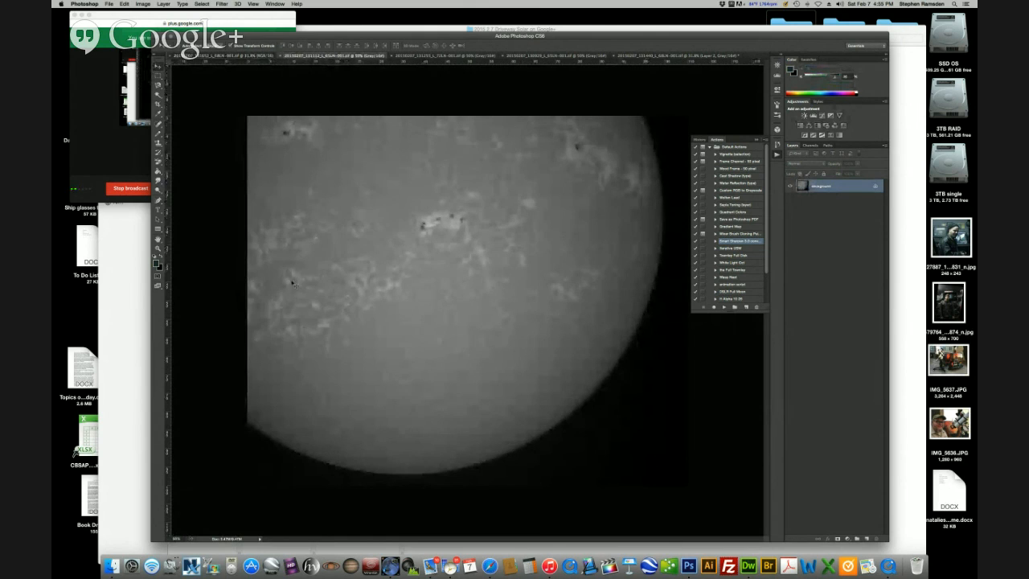
left_click(158, 75)
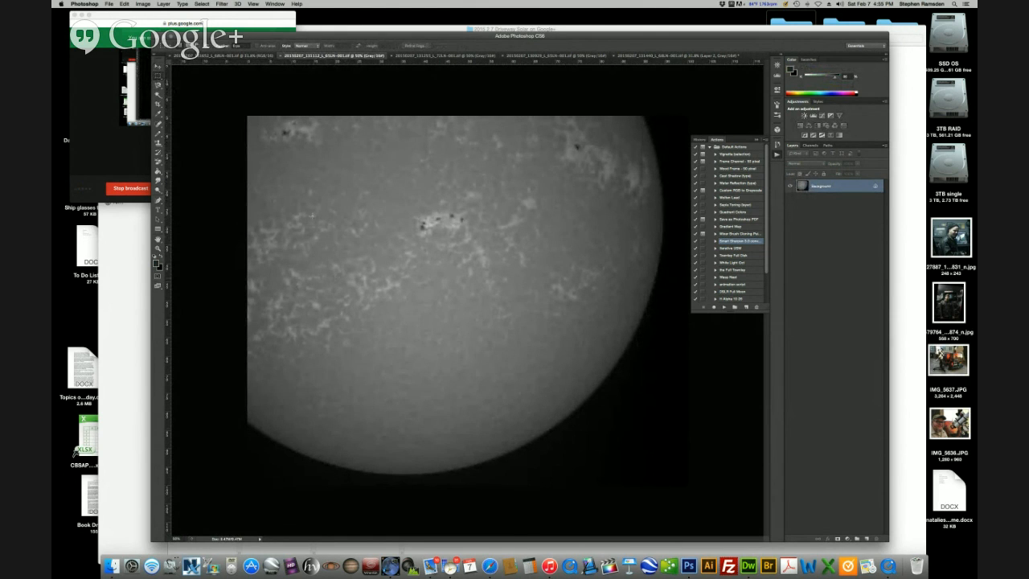
left_click_drag(285, 147, 748, 507)
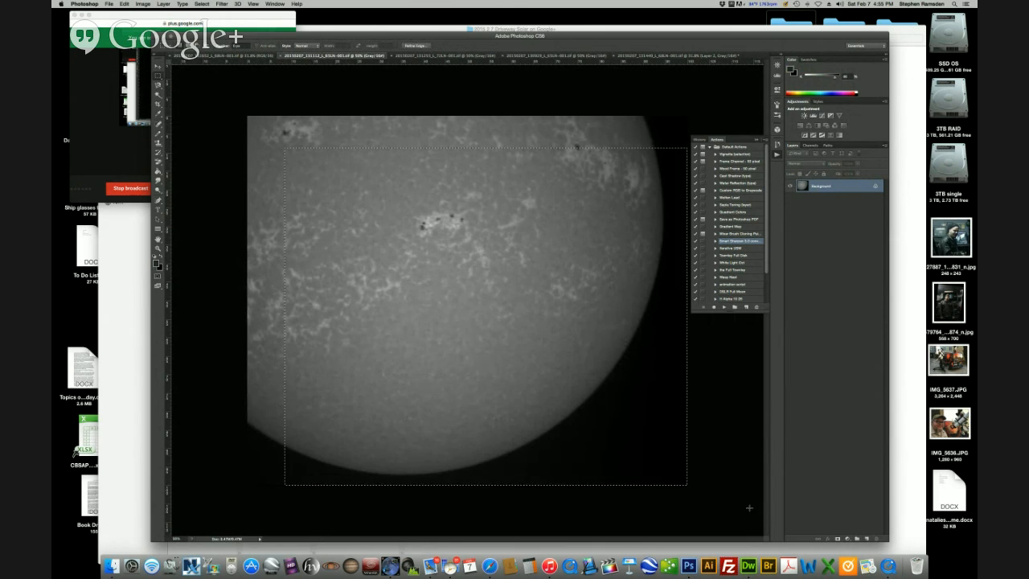
left_click(200, 4)
left_click(310, 121)
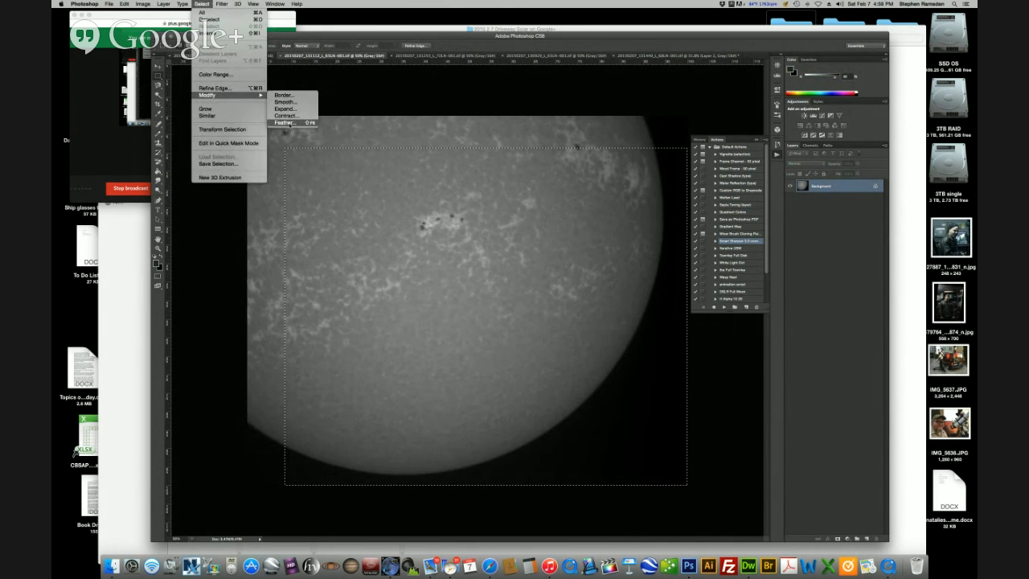
left_click(460, 90)
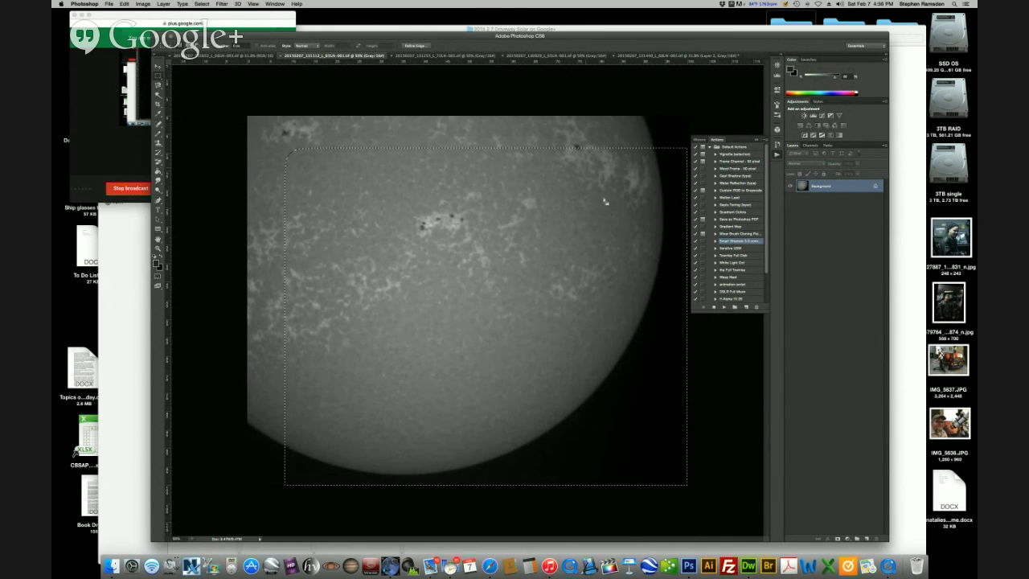
Copy the large feathered lower-right section and paste it as a new layer in the 131440 mosaic document
left_click(126, 4)
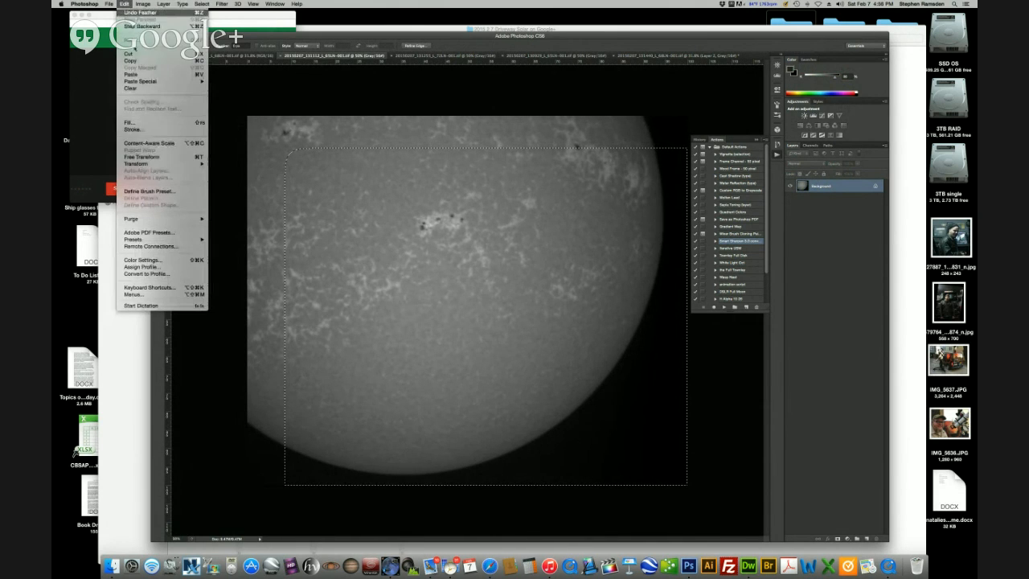
left_click(137, 64)
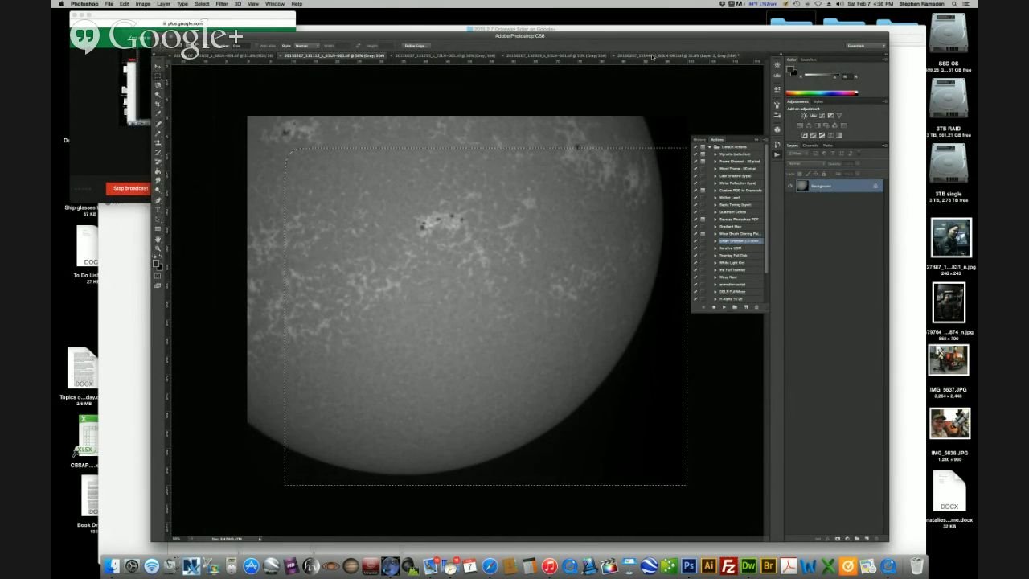
left_click(632, 56)
left_click(123, 4)
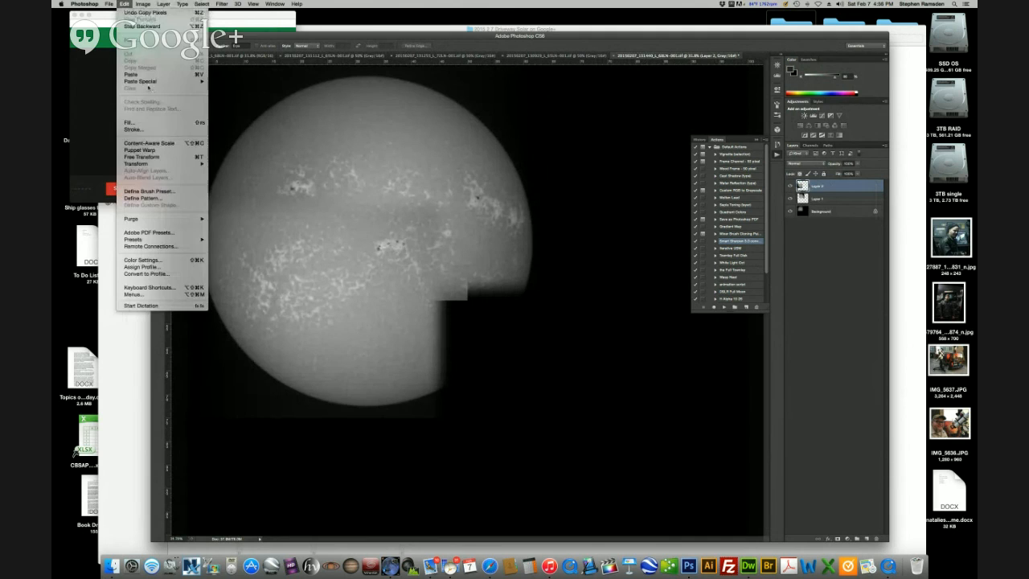
left_click(136, 77)
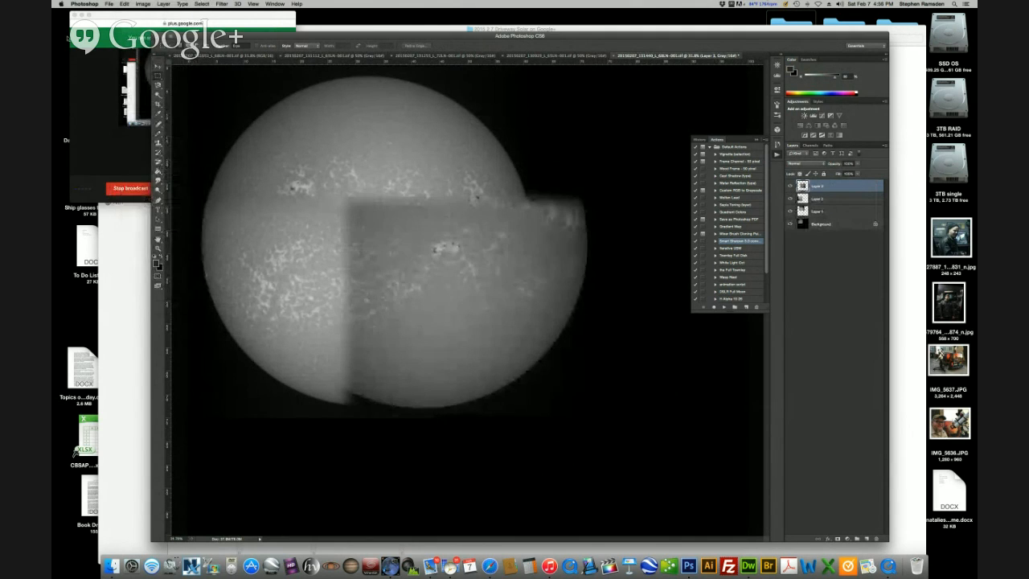
Move the pasted lower-right section over the gap in the disk and nudge it to align its limb and surface features
left_click(158, 64)
left_click_drag(434, 289, 477, 245)
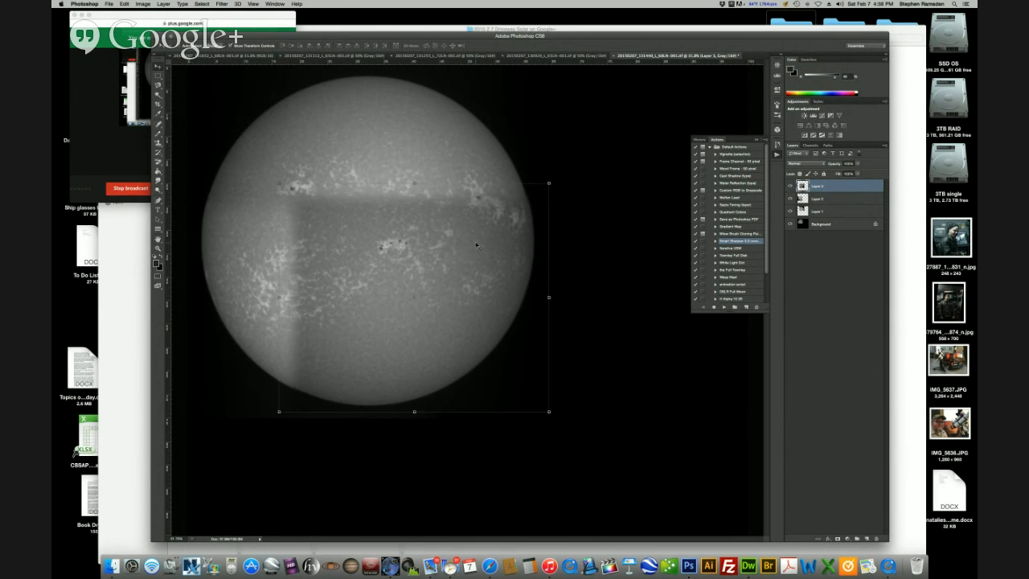
key("Left")
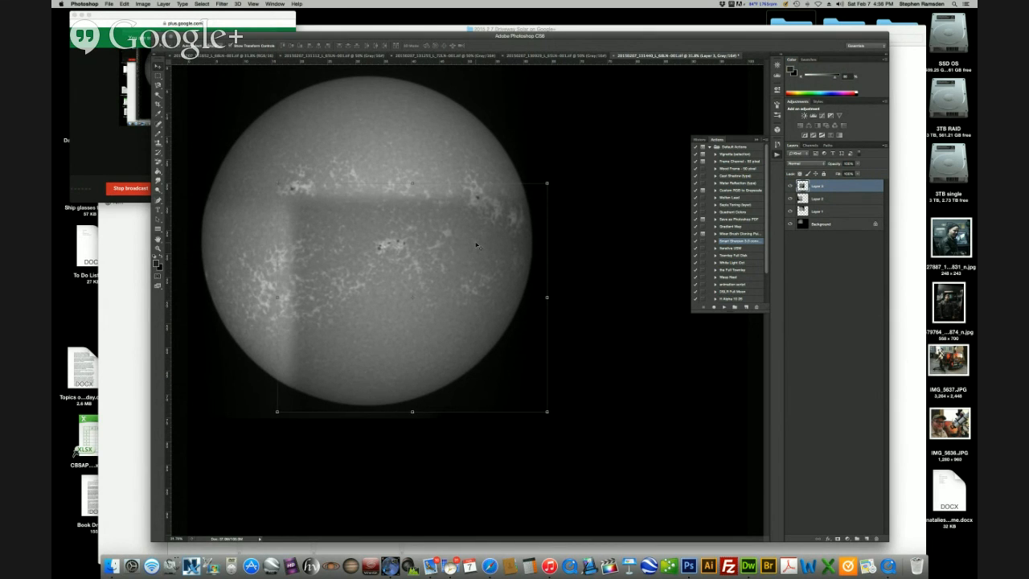
key("Up")
key("Left")
key("Left")
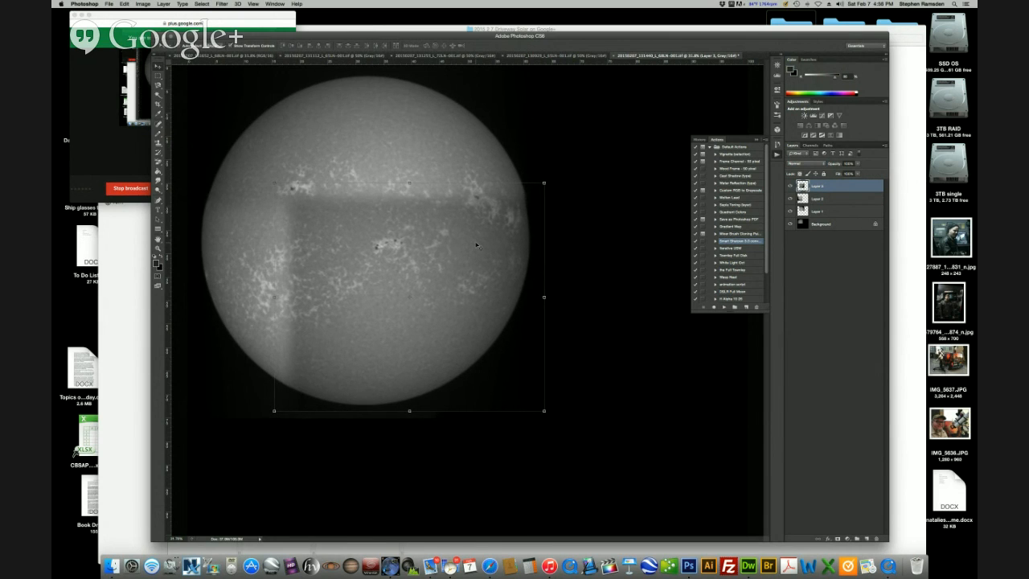
key("Right")
key("Right")
key("Up")
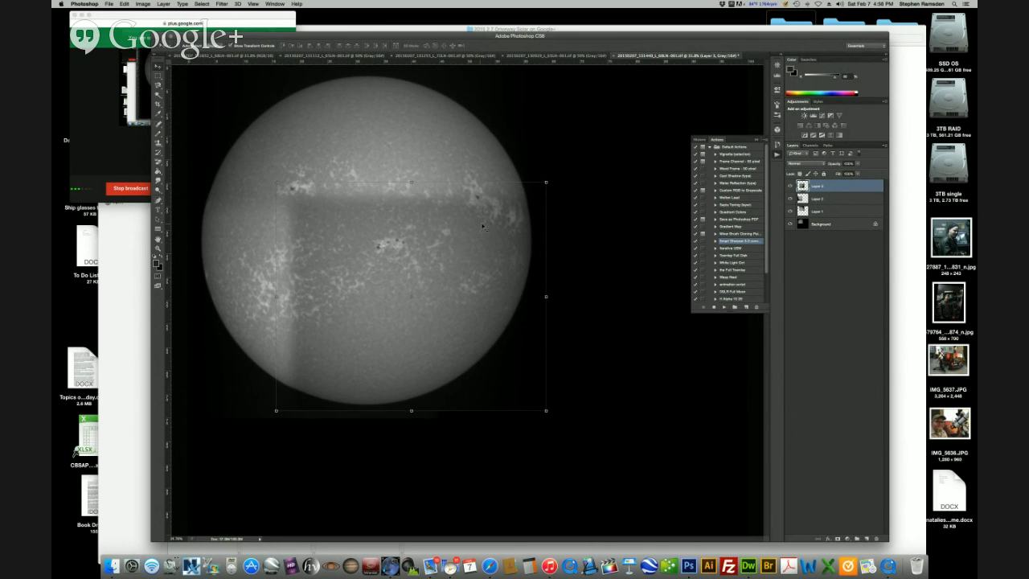
Delete the pasted lower-right layer from the mosaic
key("BackSpace")
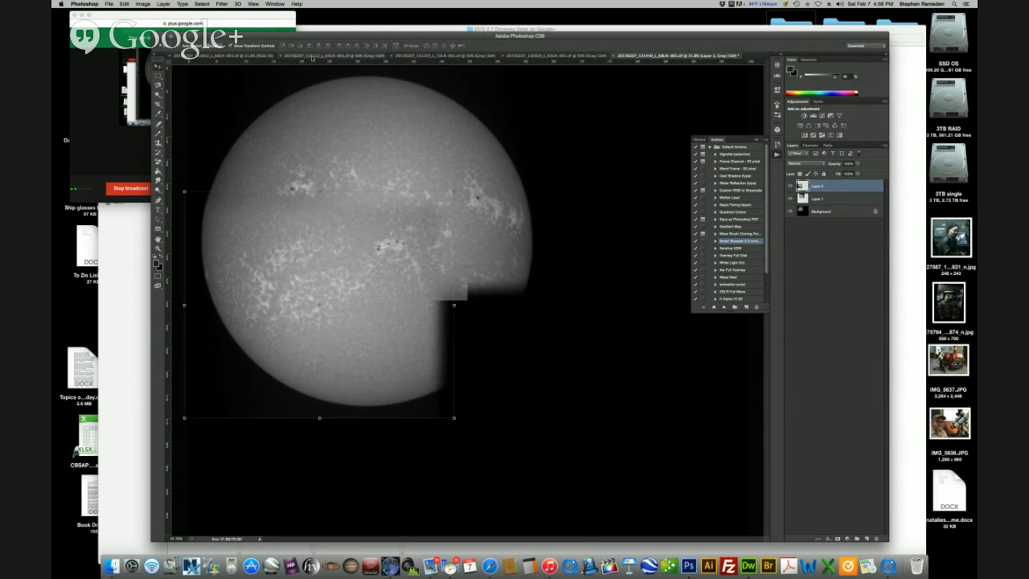
left_click(312, 56)
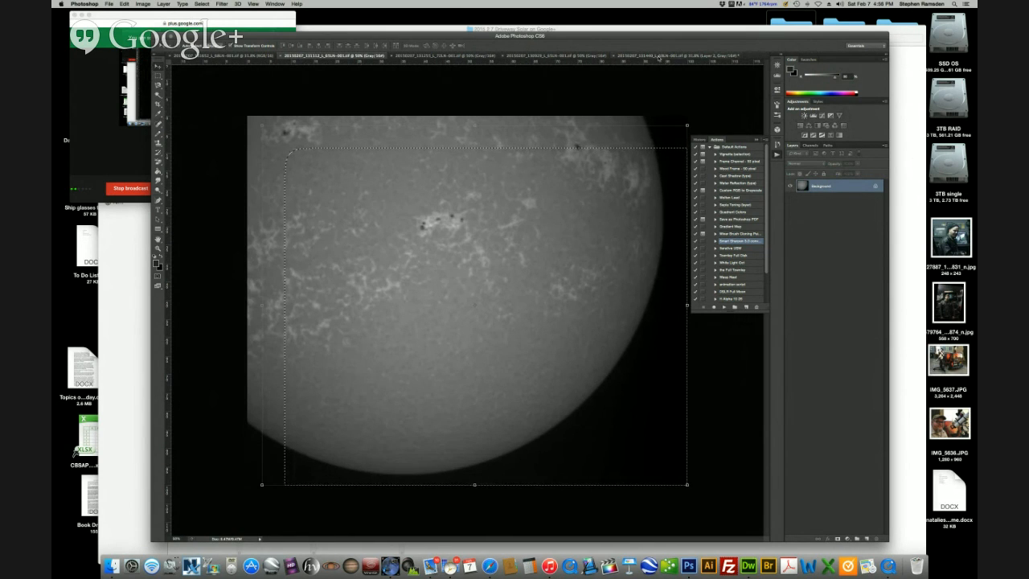
left_click(659, 56)
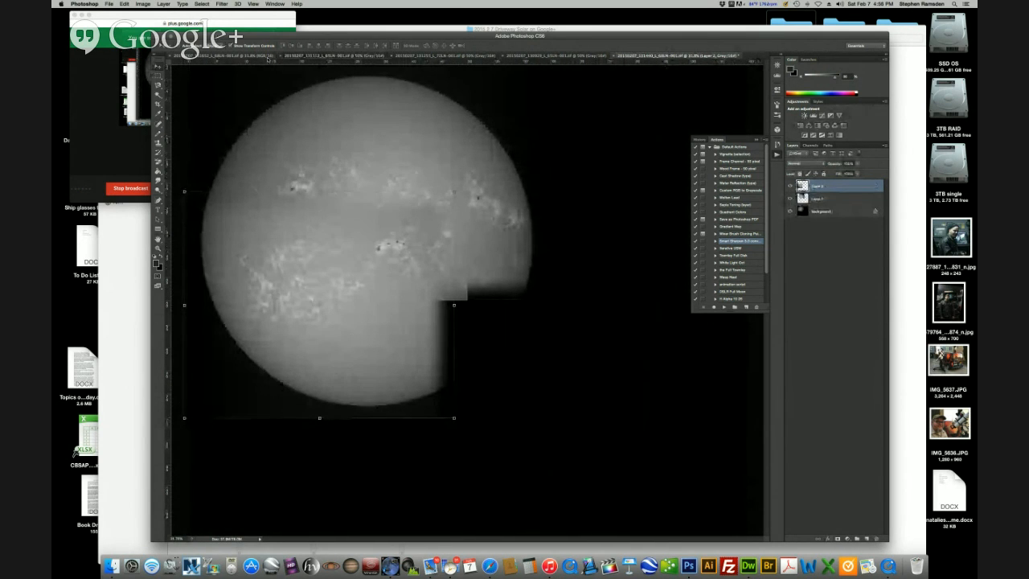
In the image of the Sun's lower-right portion, replace the selection with a smaller one around the lower-right quadrant and feather it
left_click(321, 56)
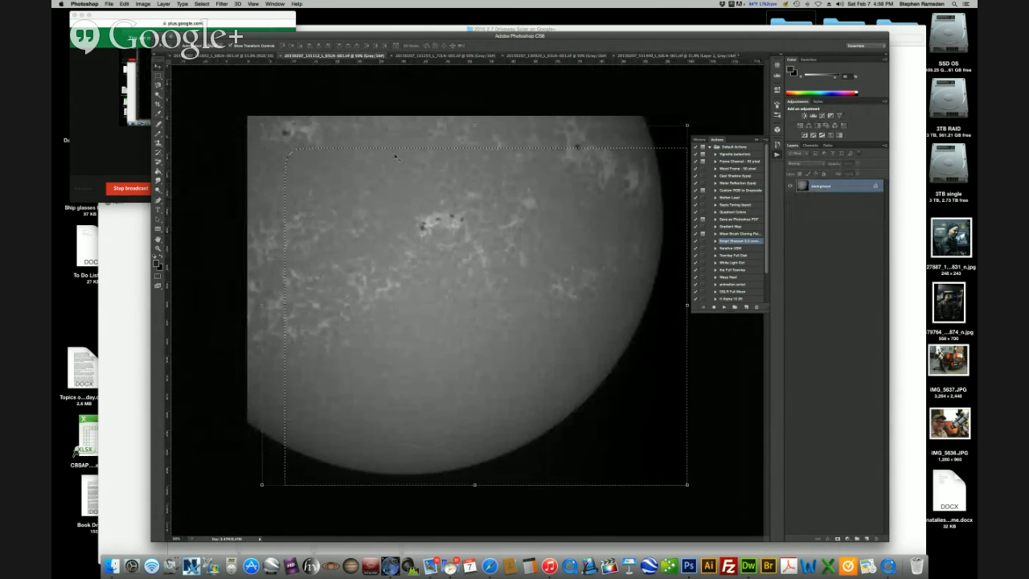
key("m")
key("super+d")
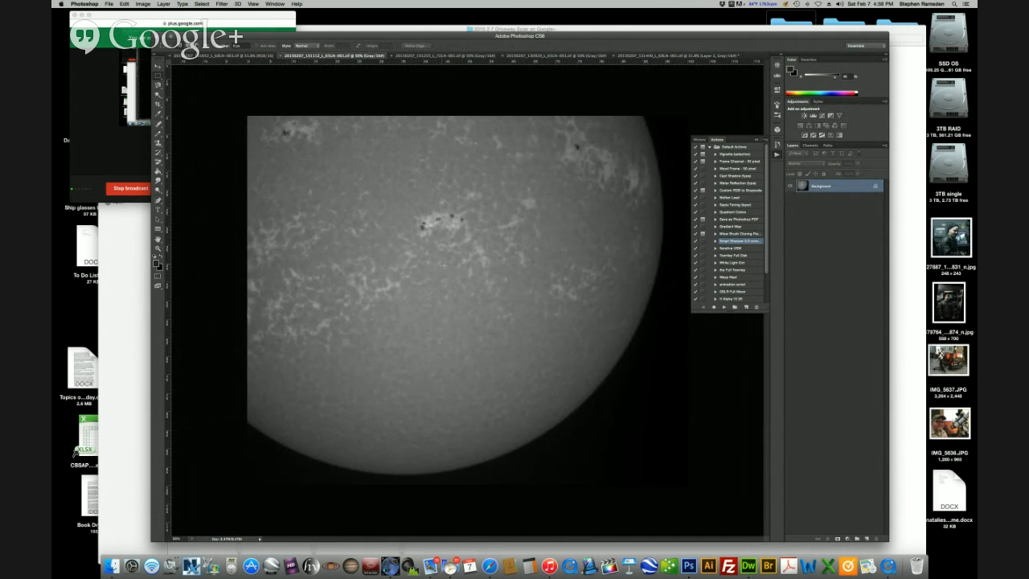
left_click_drag(561, 508, 691, 532)
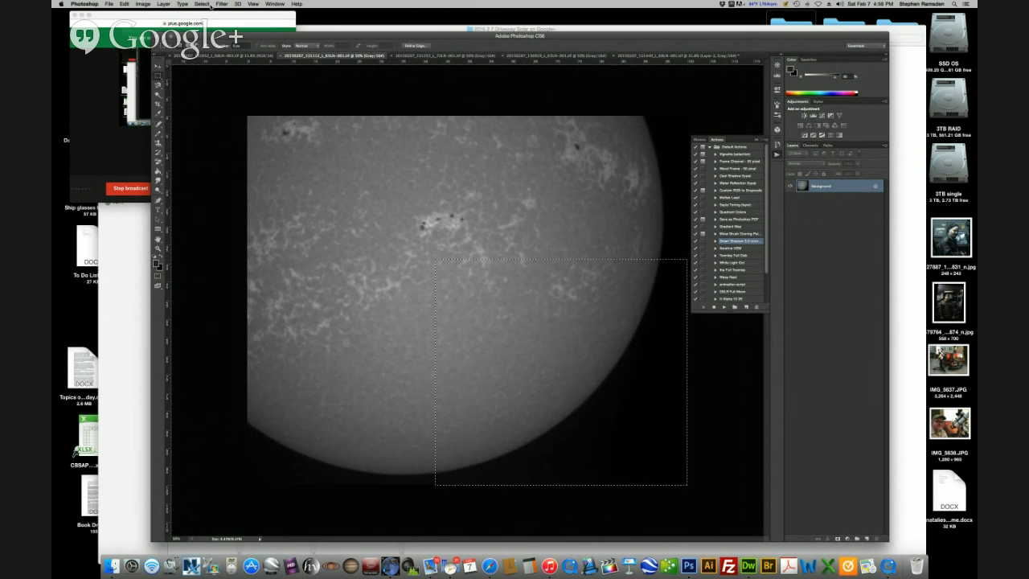
left_click(207, 4)
mouse_move(242, 95)
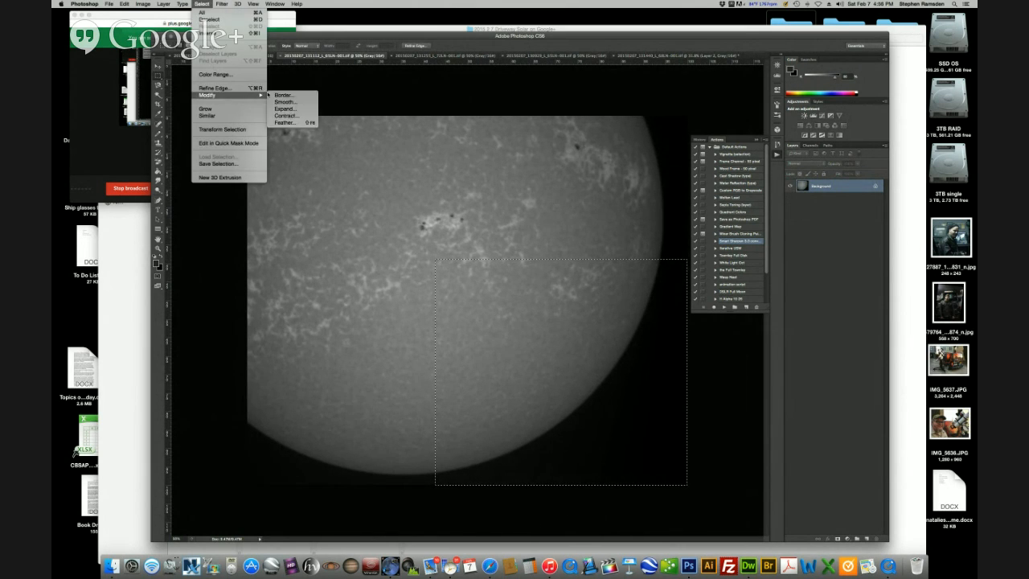
left_click(284, 122)
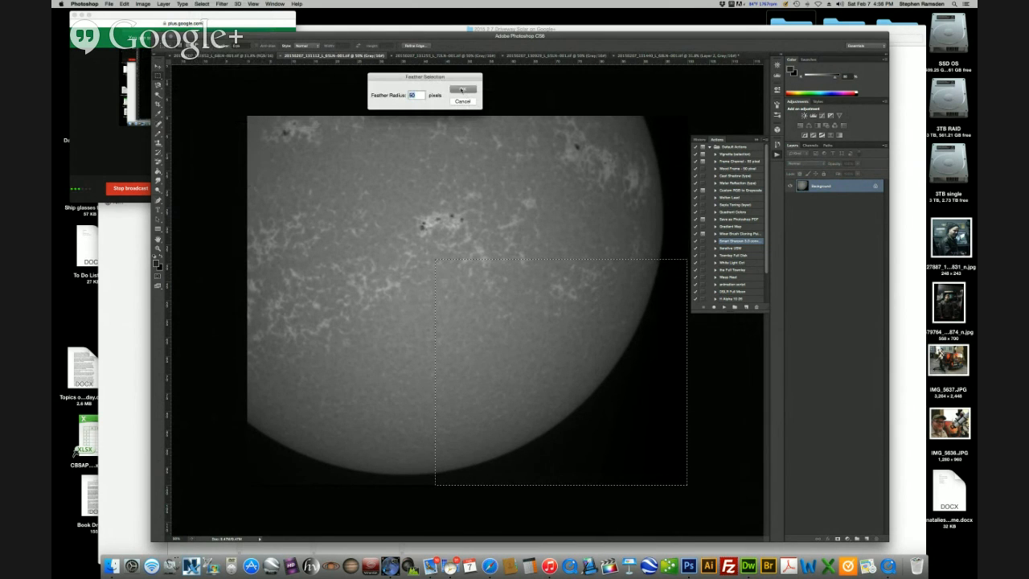
left_click(462, 90)
Copy the smaller feathered lower-right section and paste it as a new layer in the 131440 mosaic document
left_click(124, 4)
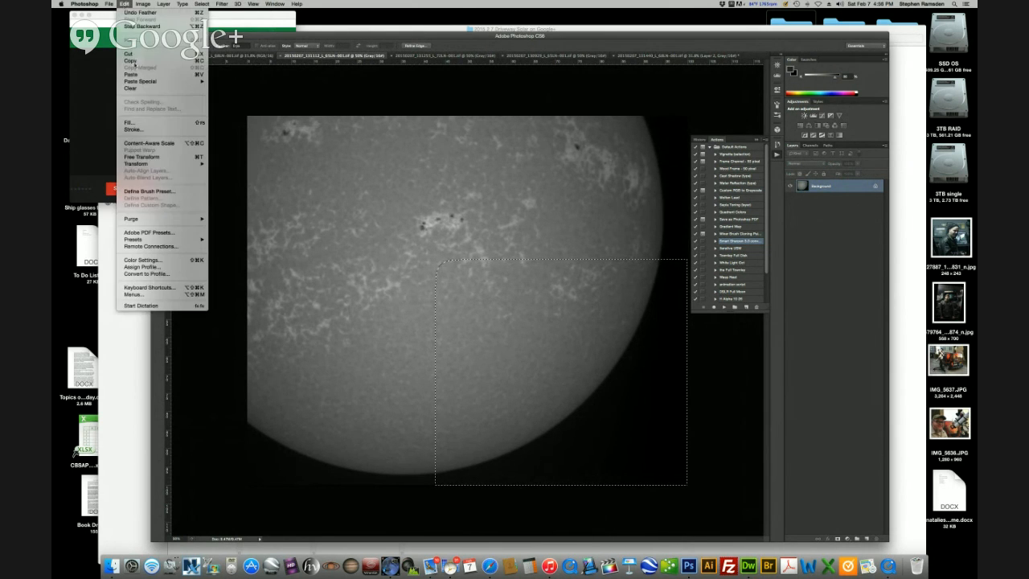
left_click(130, 61)
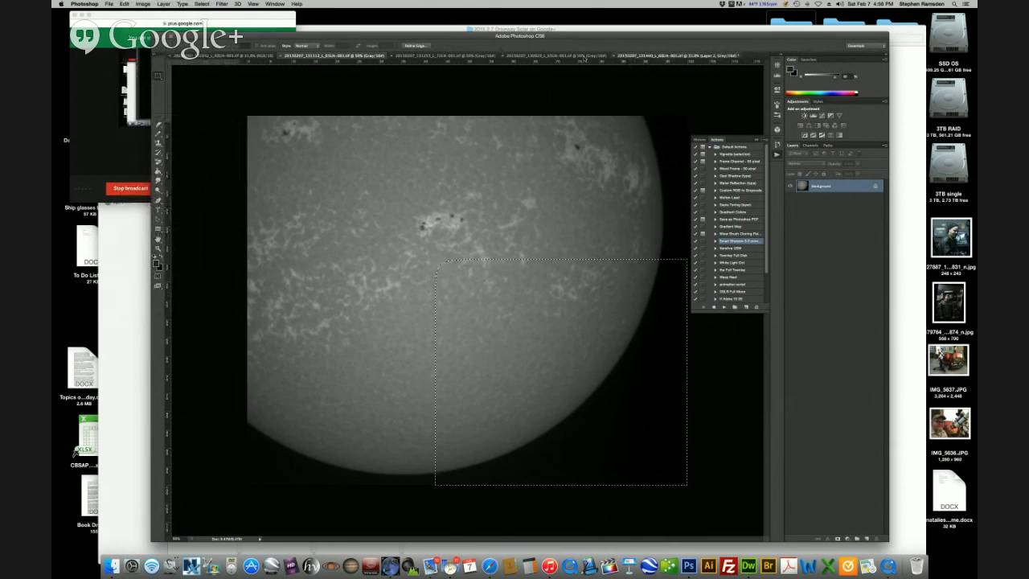
left_click(635, 56)
left_click(122, 4)
left_click(137, 75)
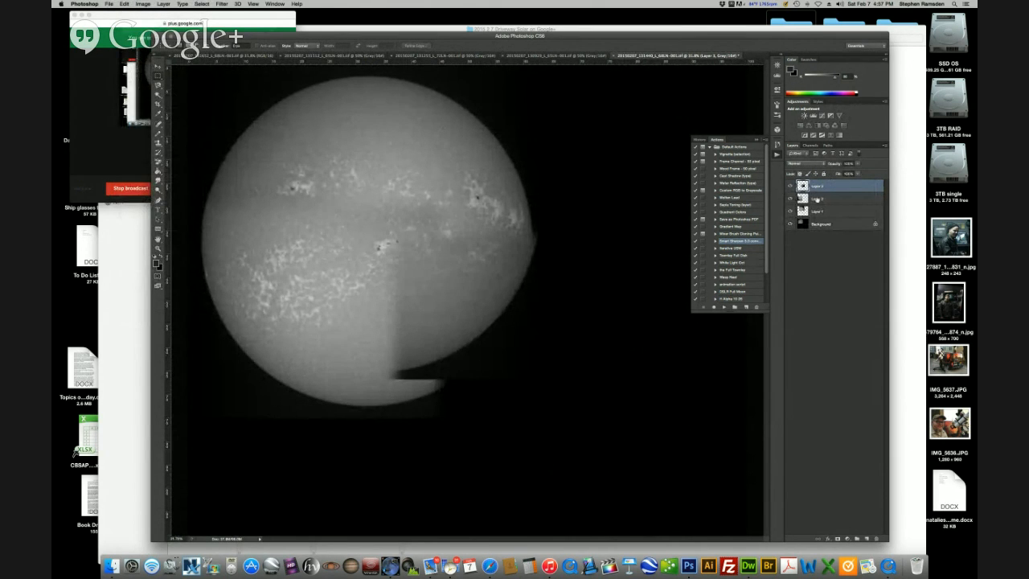
Place the pasted lower-right layer directly above the Background and move it over the gap so the disk's limb lines up
left_click_drag(818, 198, 820, 215)
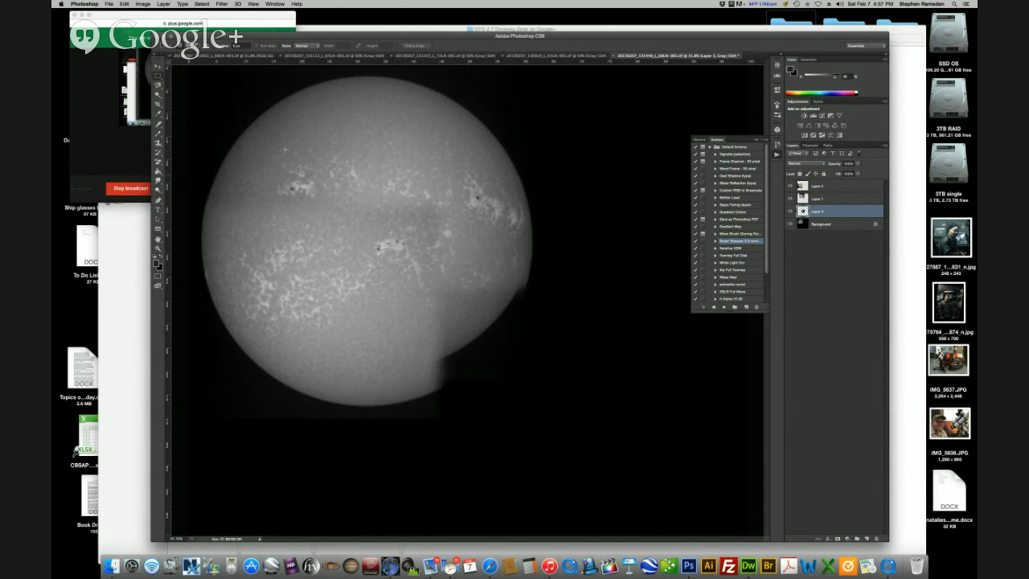
left_click(158, 65)
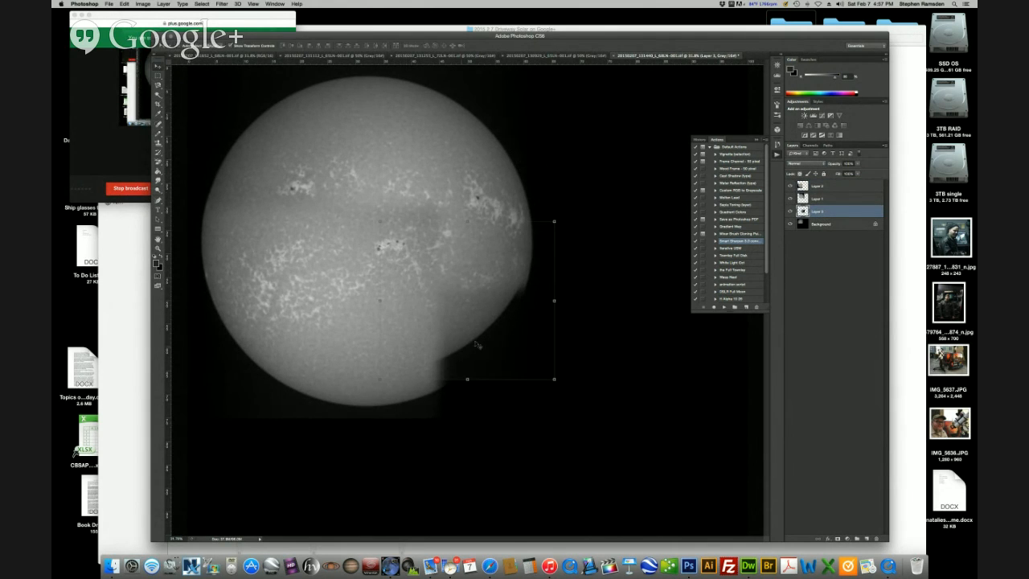
left_click_drag(467, 327, 462, 359)
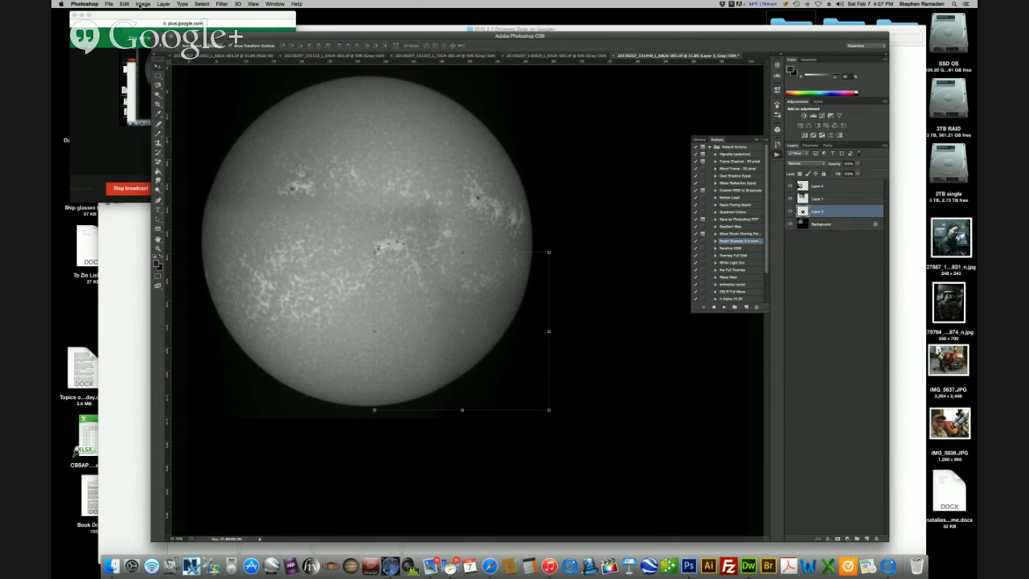
Fine-tune the brightness of the lower-right section with Brightness/Contrast to match the surrounding disk
left_click(142, 4)
mouse_move(173, 28)
left_click(241, 29)
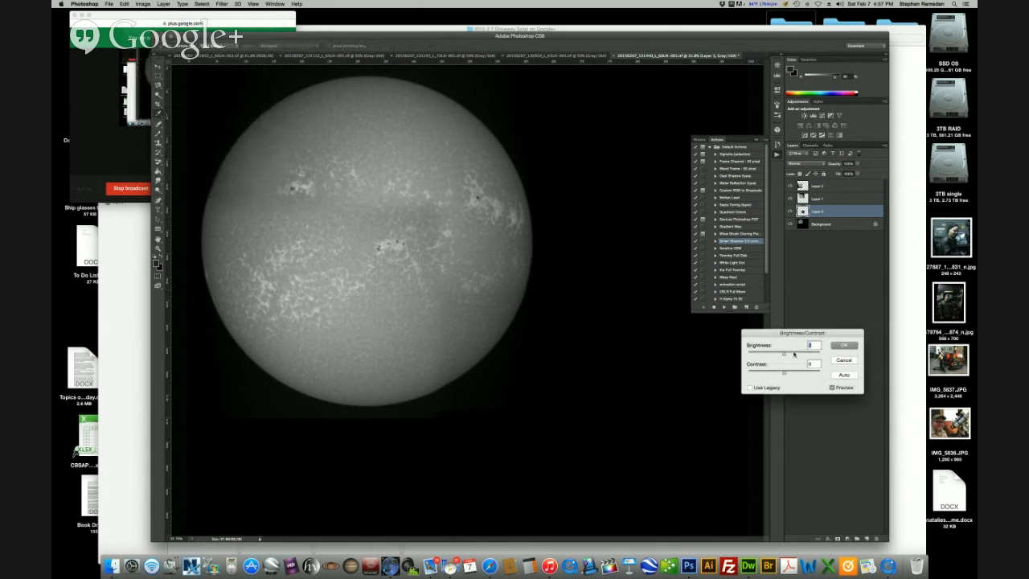
left_click_drag(786, 354, 787, 356)
left_click(846, 347)
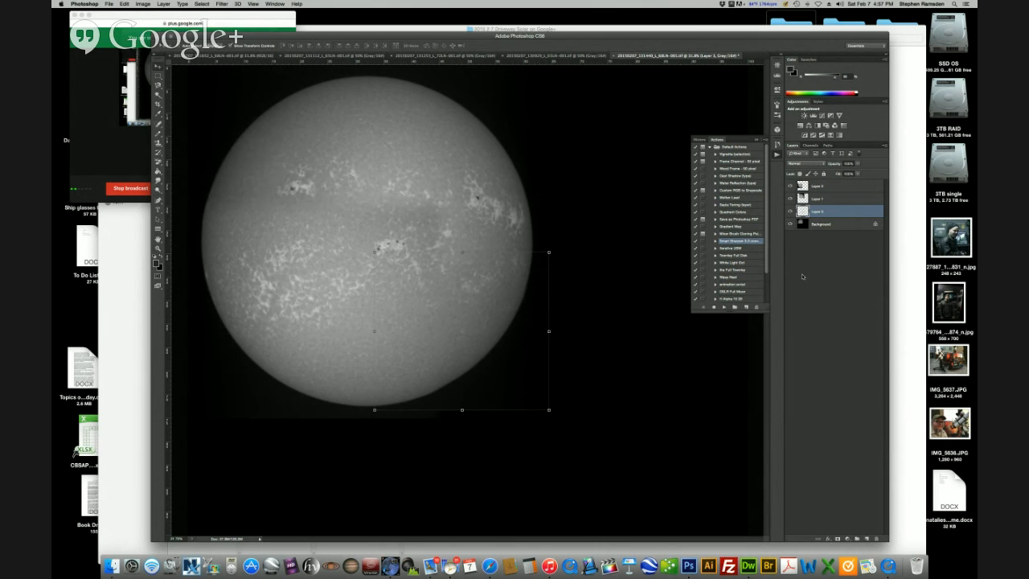
Flatten the aligned mosaic sections into a single background layer
left_click(818, 200)
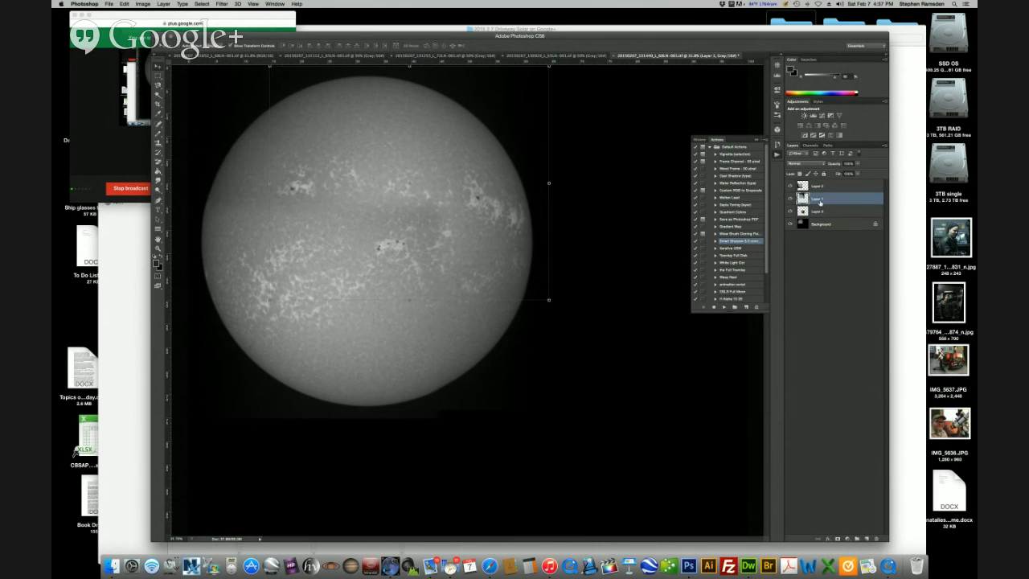
left_click(817, 187)
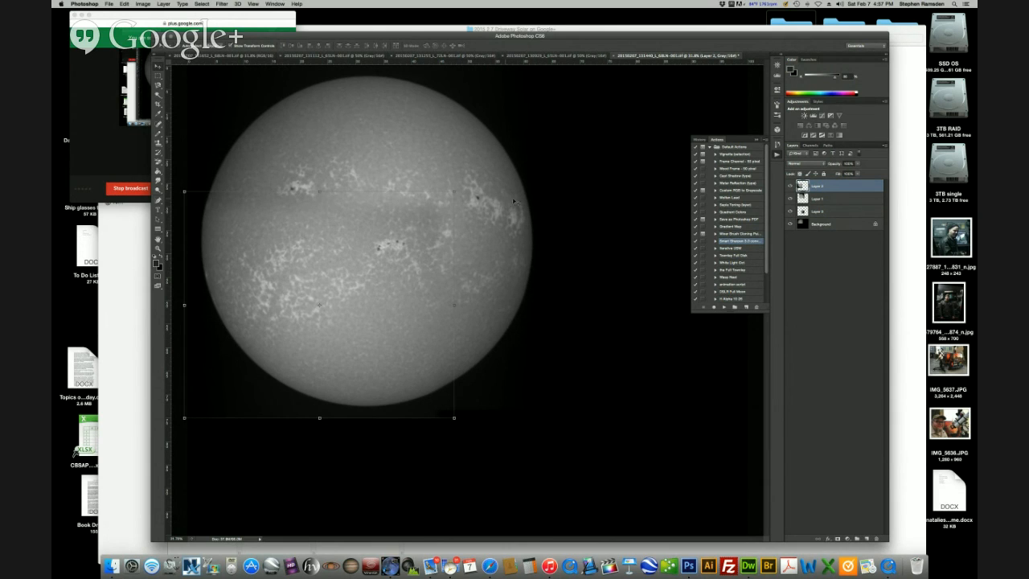
left_click(858, 164)
mouse_move(858, 172)
left_mouse_down()
mouse_move(844, 173)
mouse_move(859, 172)
left_mouse_up()
left_click(164, 4)
left_click(205, 281)
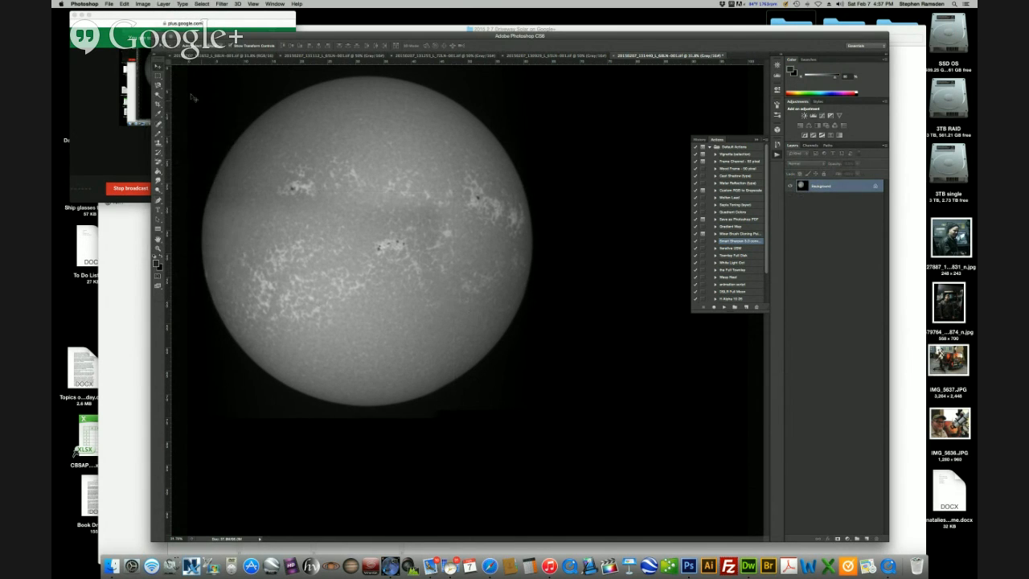
Crop the mosaic to a rectangular selection closely surrounding the full solar disk
left_click(158, 75)
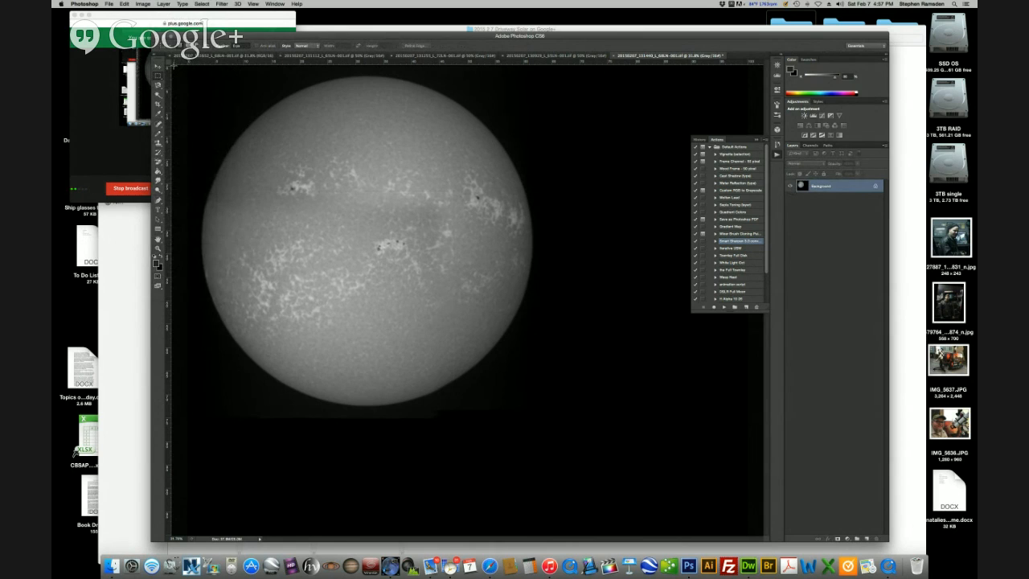
left_click_drag(188, 66, 548, 420)
left_click(142, 4)
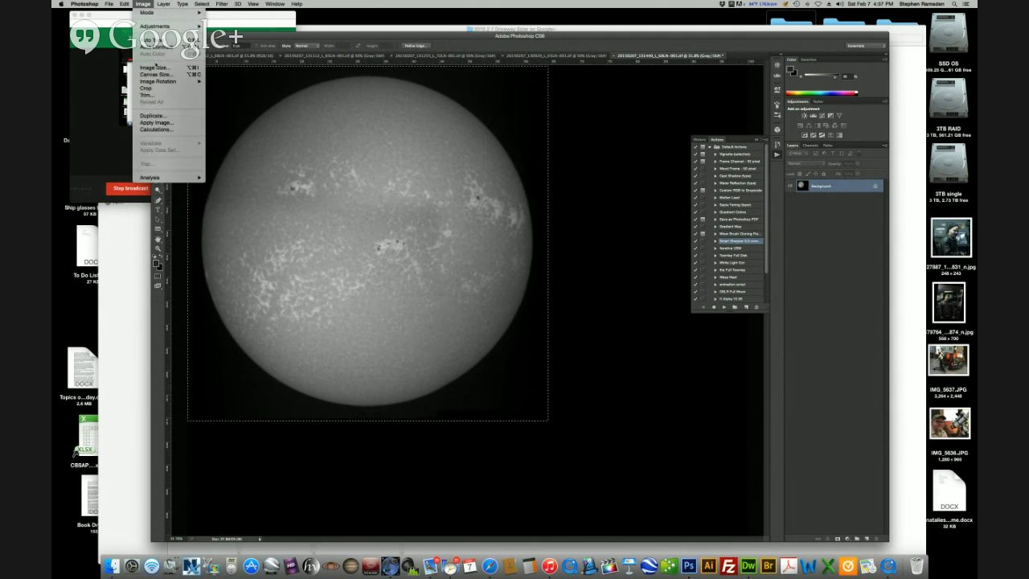
left_click(145, 88)
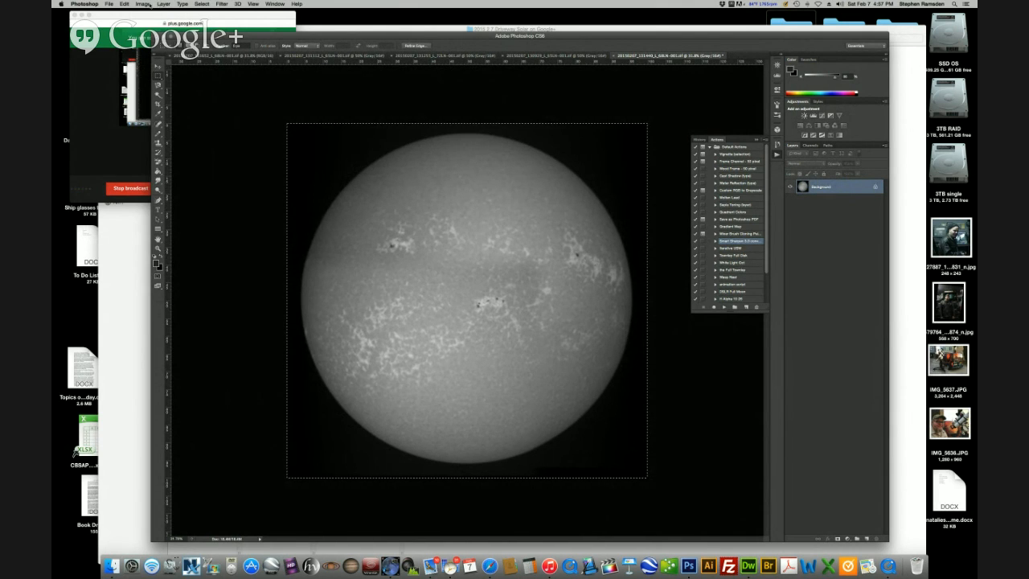
Convert the cropped mosaic from grayscale to RGB color mode
left_click(142, 4)
mouse_move(146, 12)
left_click(226, 42)
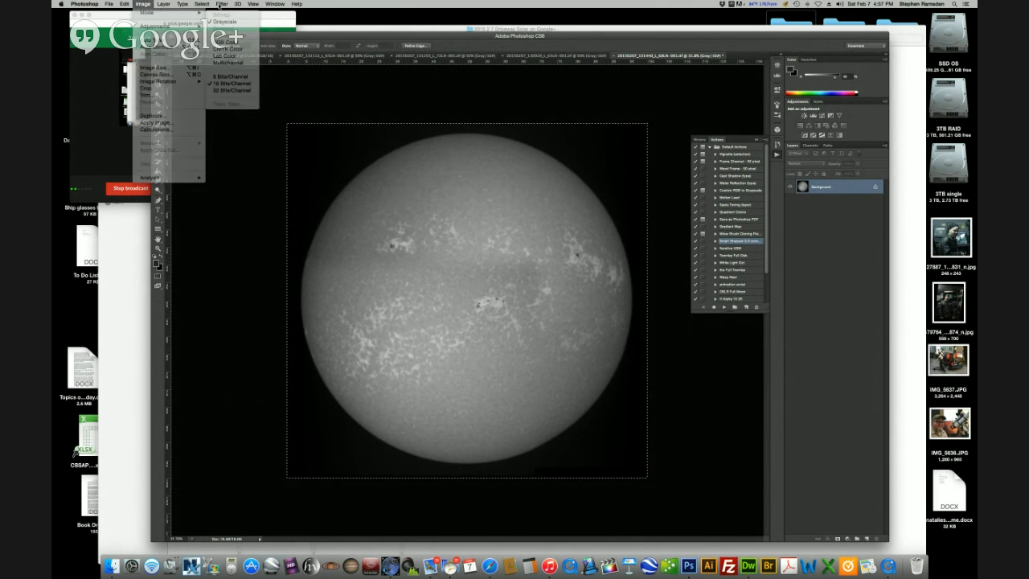
Sharpen the full-disk mosaic with Smart Sharpen at an amount of 104%, previewing the central sunspot group
left_click(221, 4)
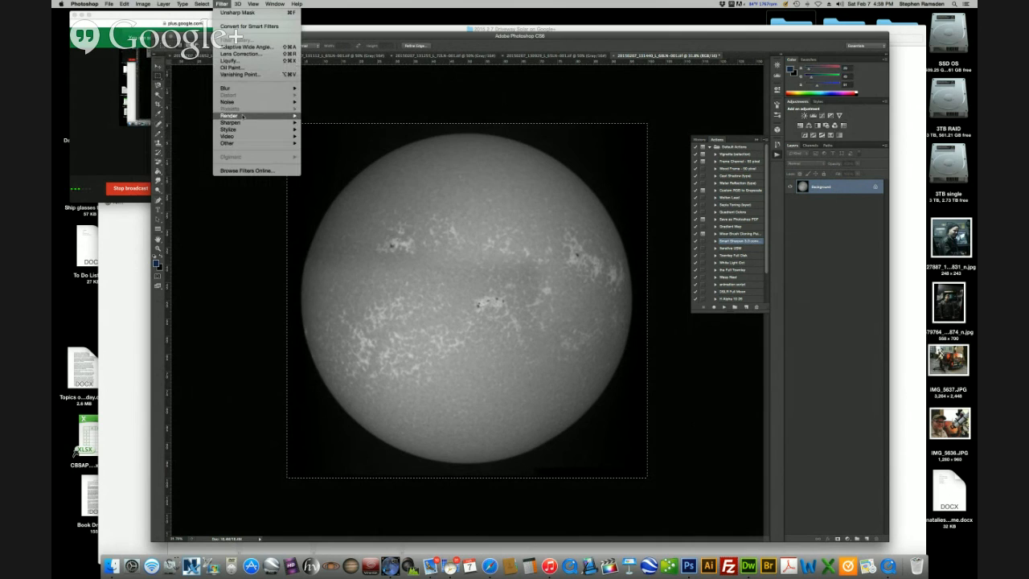
mouse_move(241, 122)
left_click(330, 143)
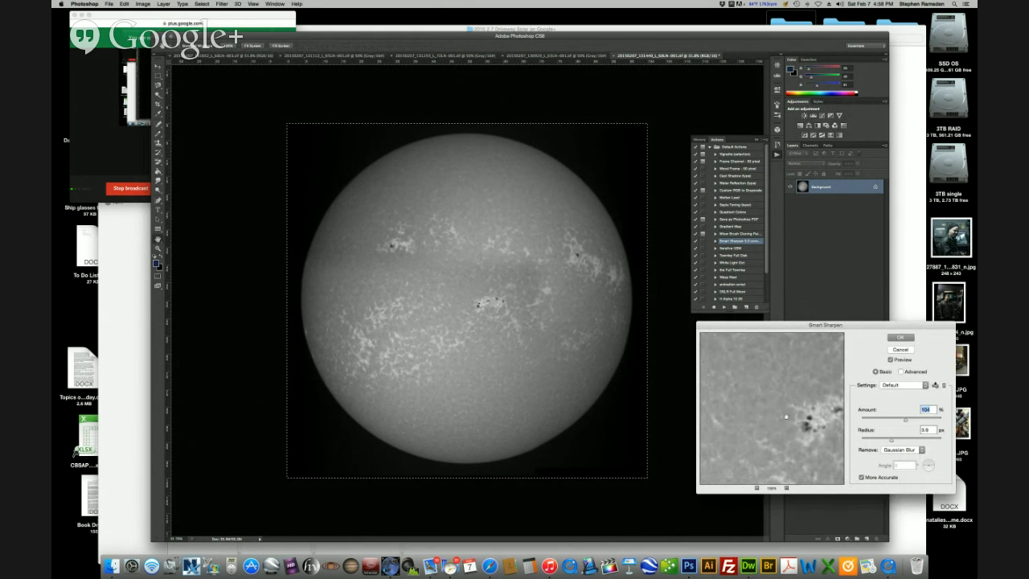
left_click_drag(730, 410, 725, 408)
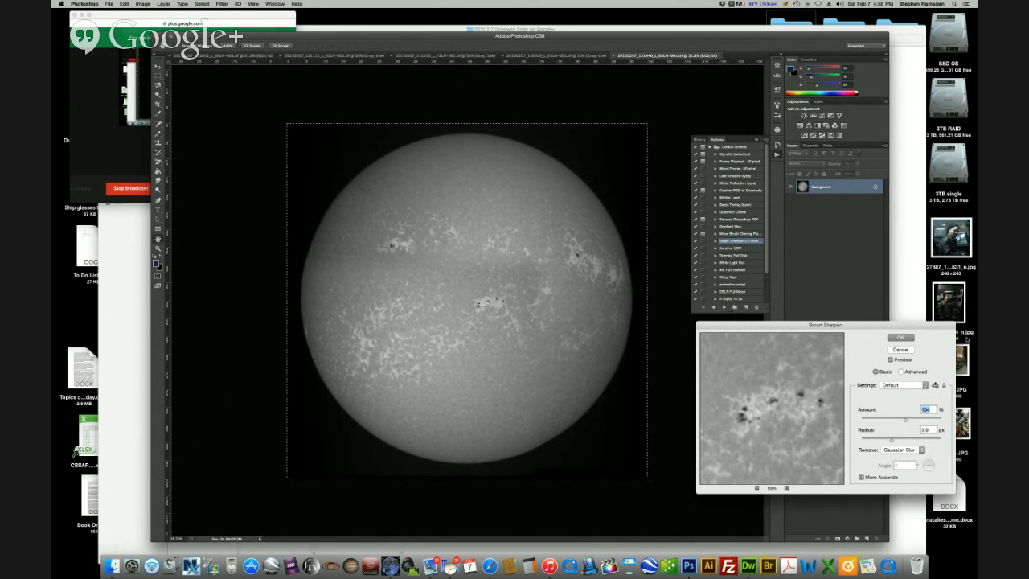
left_click(901, 338)
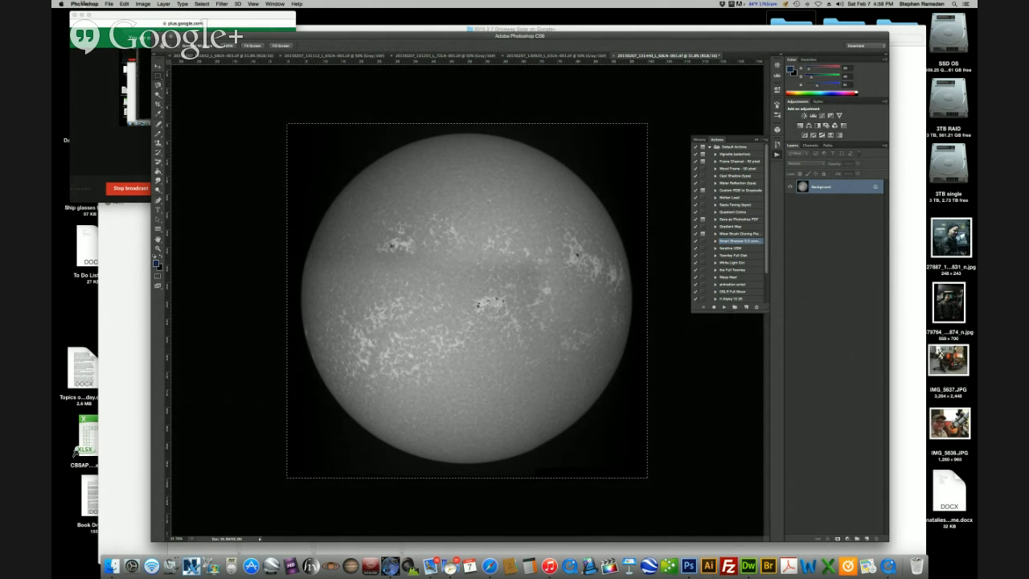
Brighten the mosaic's midtones with Levels by setting the middle input level to 1.24
left_click(141, 4)
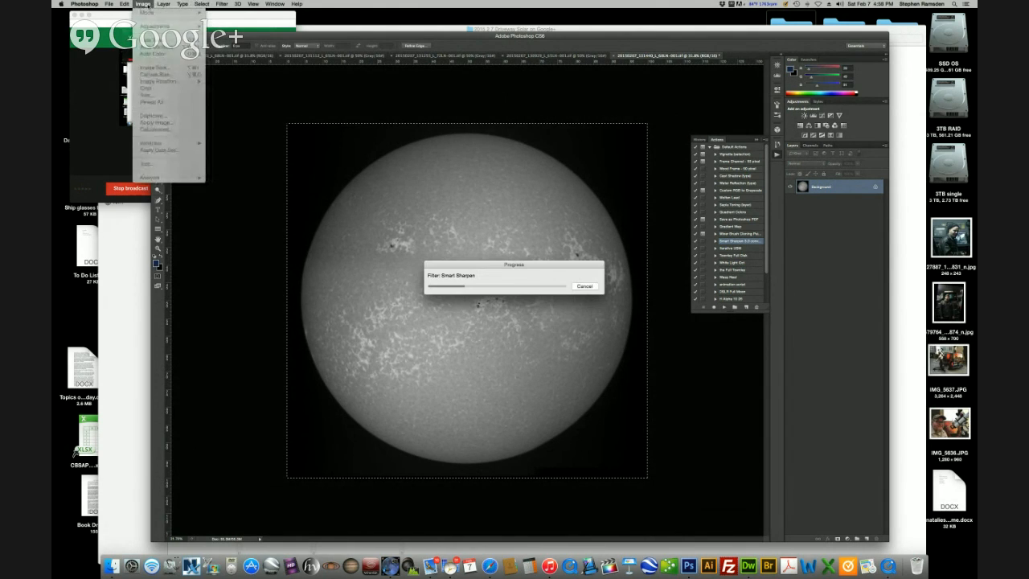
left_click(148, 4)
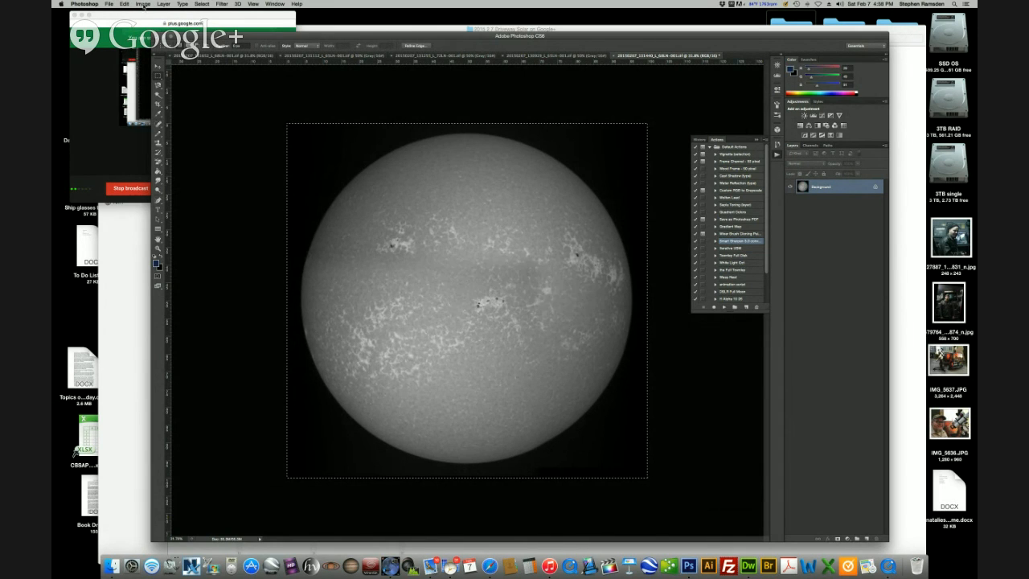
left_click(143, 4)
mouse_move(155, 25)
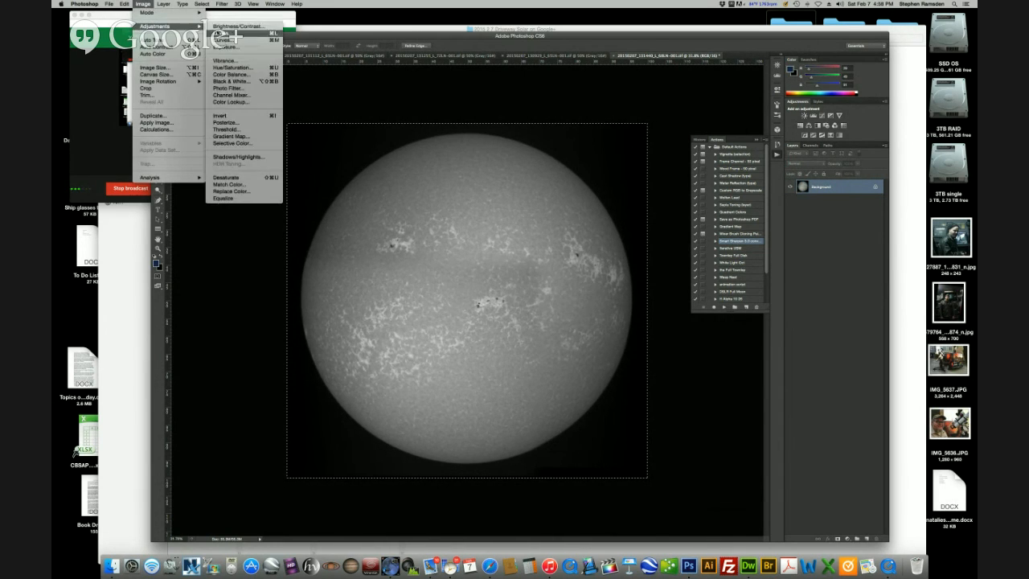
key("super+l")
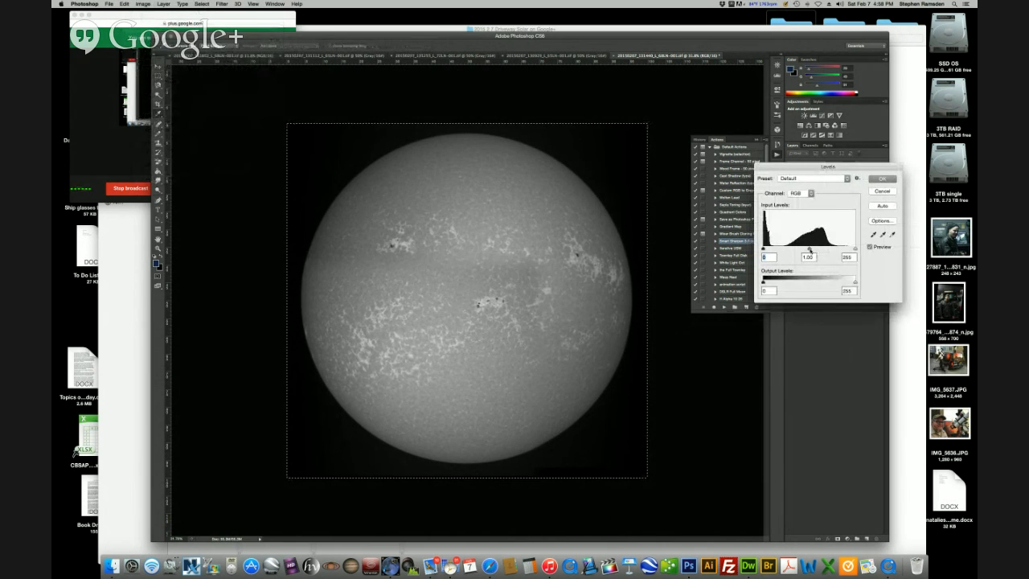
left_click_drag(812, 250, 802, 252)
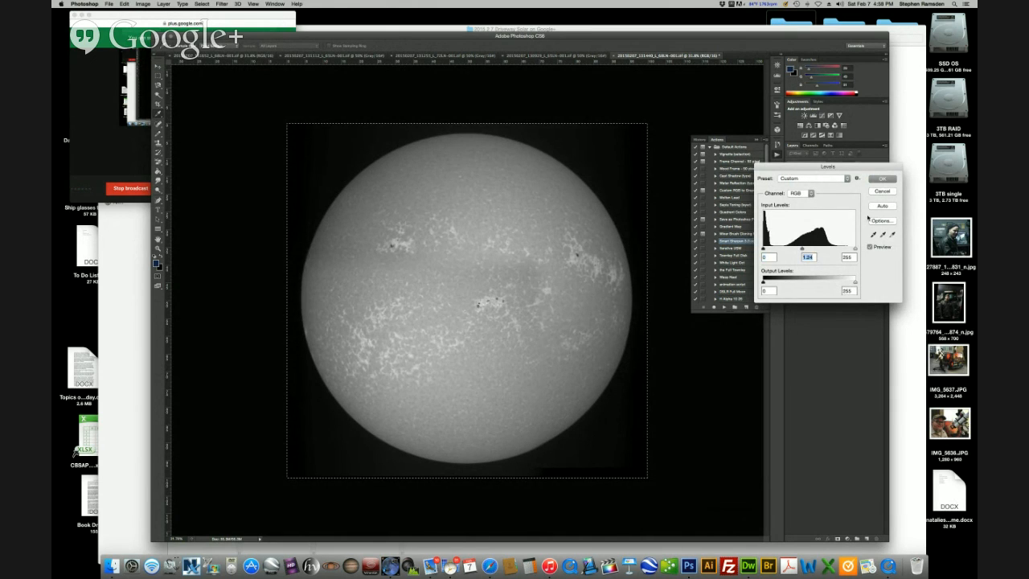
left_click(882, 178)
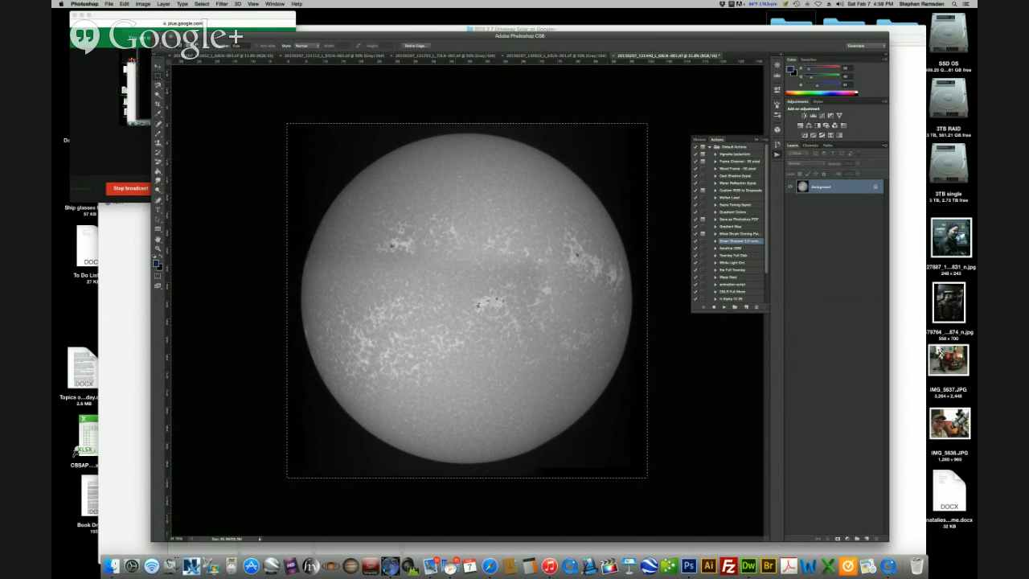
Bring up the overexposed white disk image, reorder the open documents so it follows the mosaic, and return to the mosaic
left_click(263, 58)
mouse_move(598, 58)
left_mouse_down()
mouse_move(635, 70)
mouse_move(611, 64)
mouse_move(619, 55)
mouse_move(595, 55)
left_mouse_up()
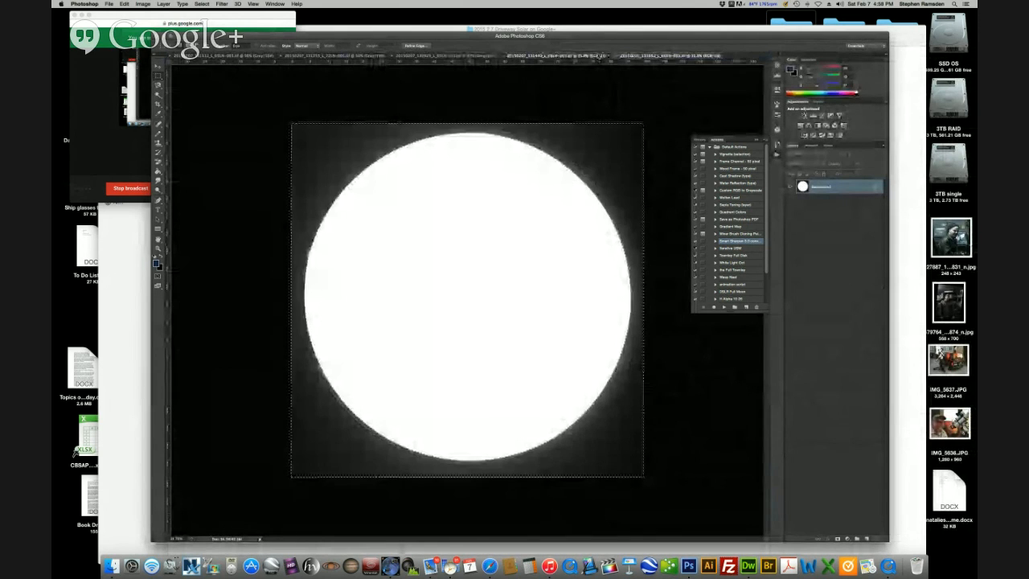
left_click(594, 55)
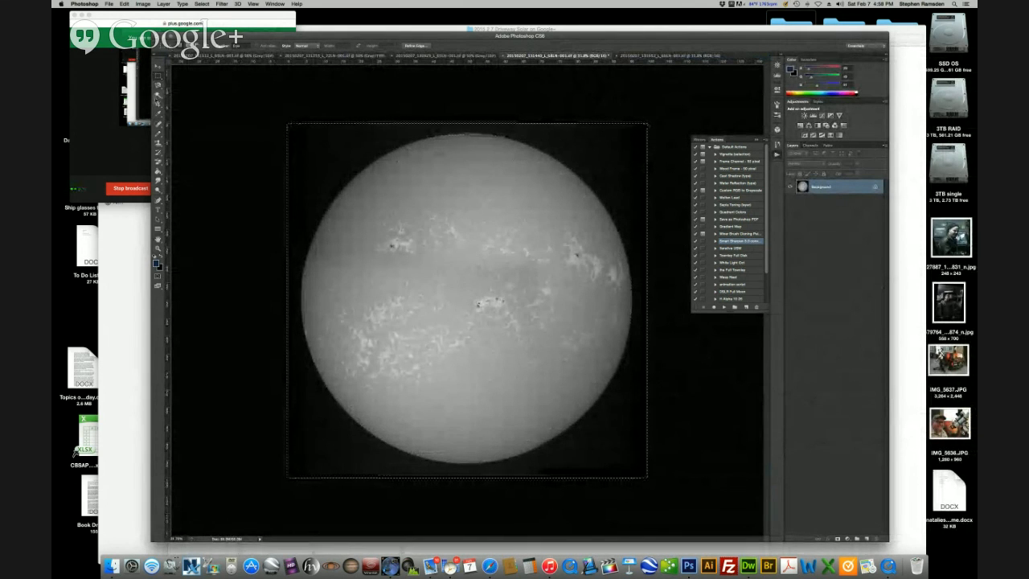
Select the whole dark background around the solar disk with the Magic Wand, using a tolerance of 30
left_click(158, 100)
left_click(362, 162)
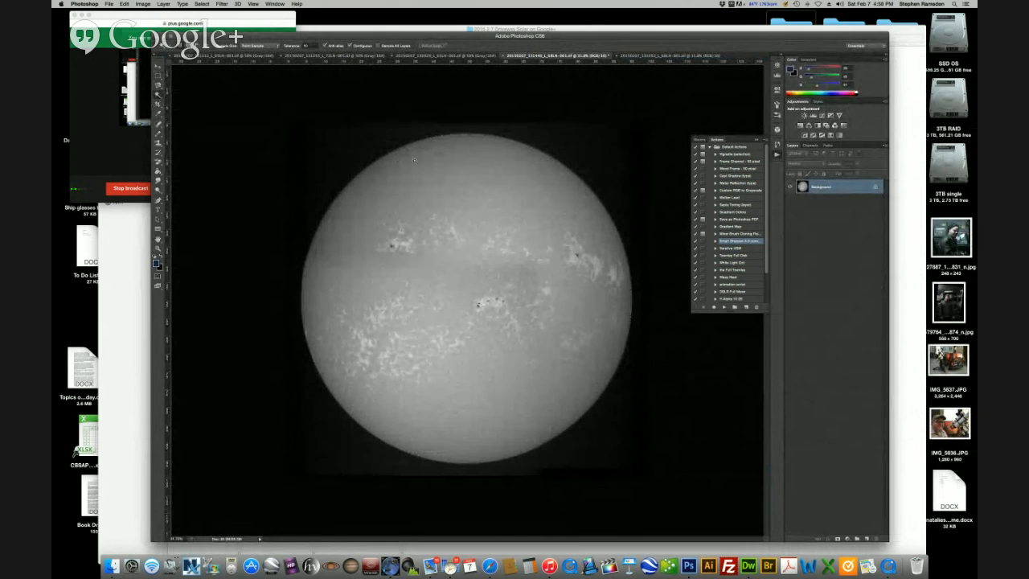
double_click(306, 45)
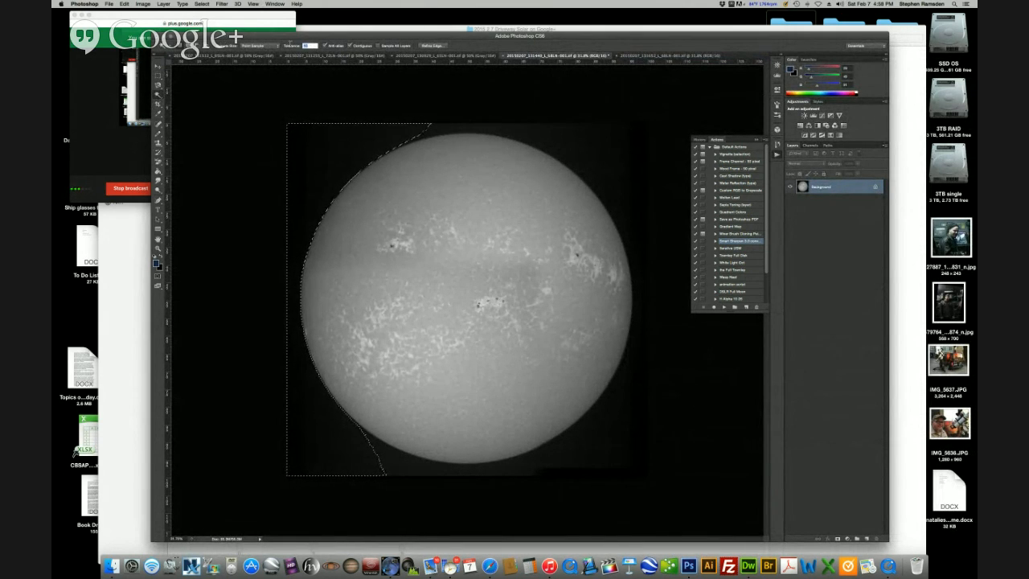
type("4")
left_click(629, 160)
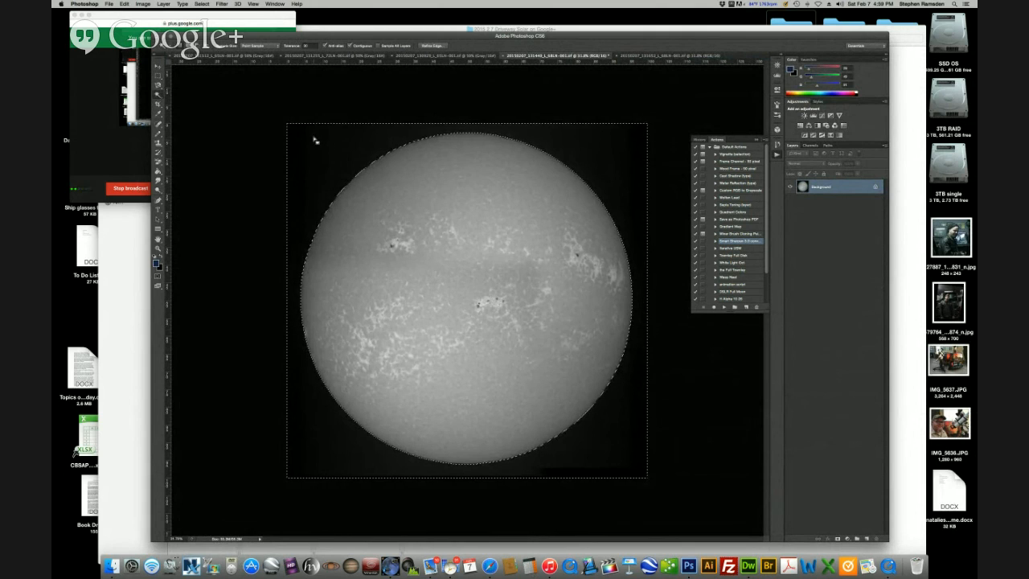
type("30")
left_click(201, 4)
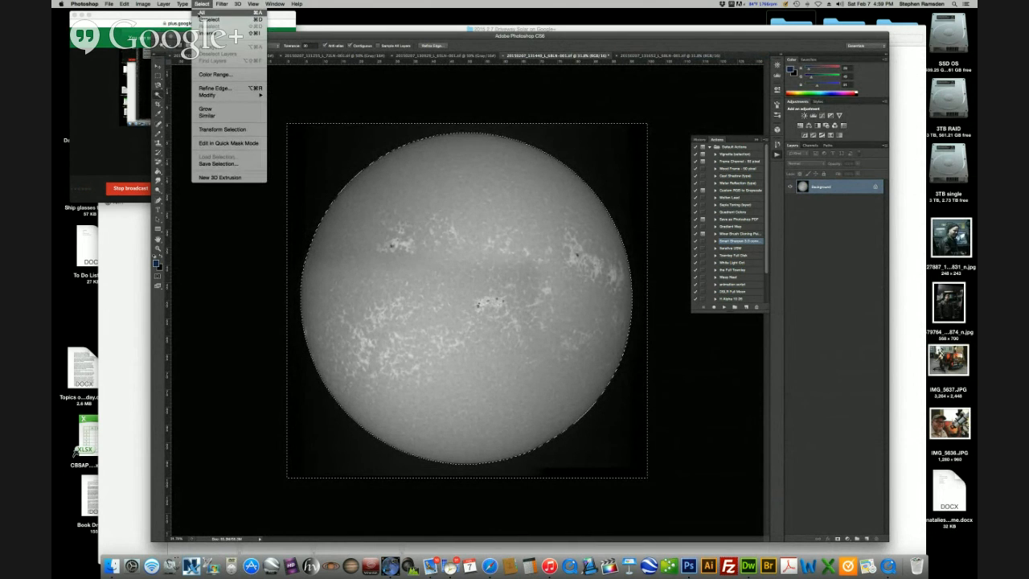
mouse_move(236, 96)
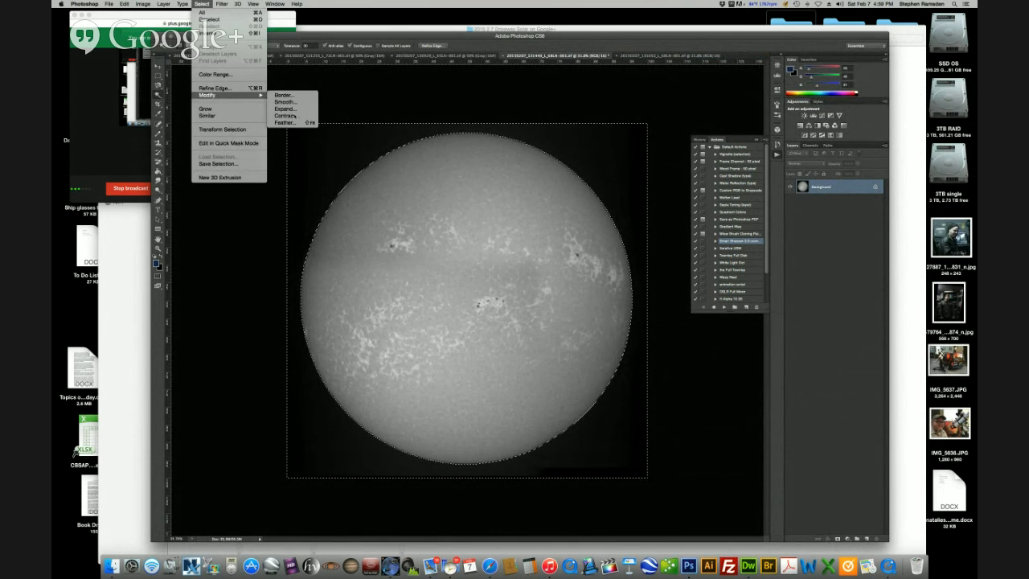
key("Return")
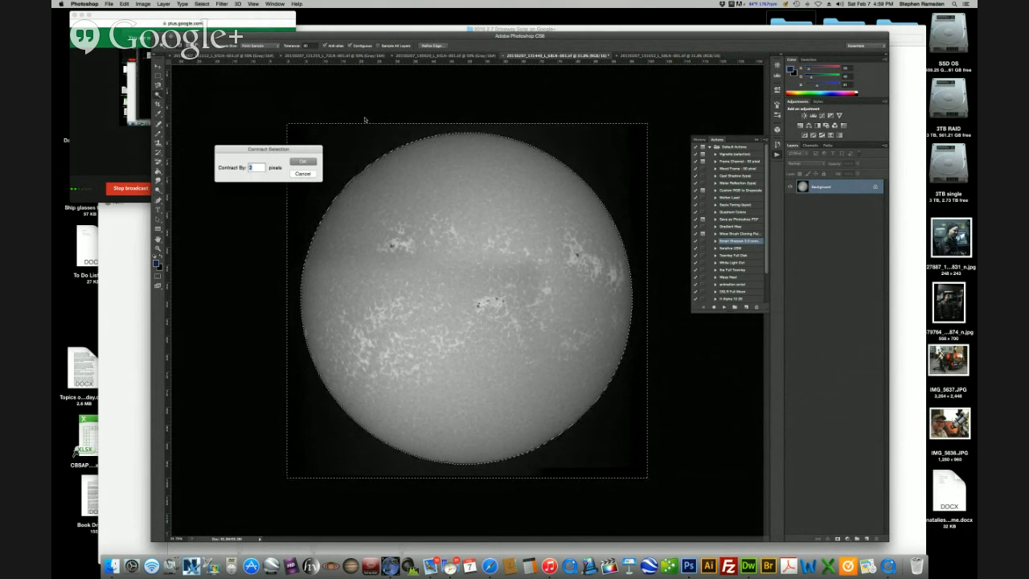
left_click(301, 174)
Invert the background selection so only the solar disk is selected, and contract the selection slightly
left_click(201, 4)
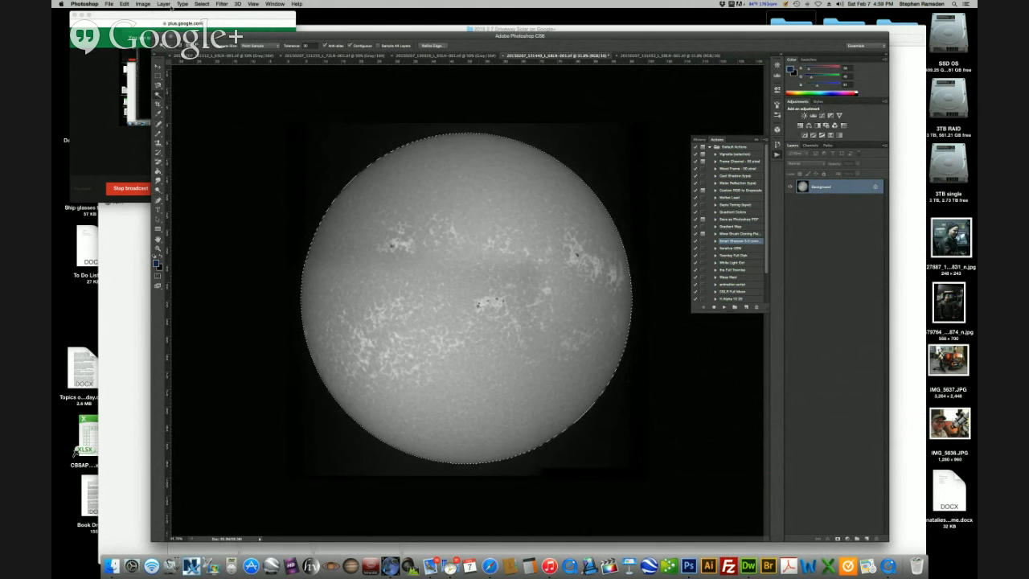
left_click(194, 4)
mouse_move(241, 95)
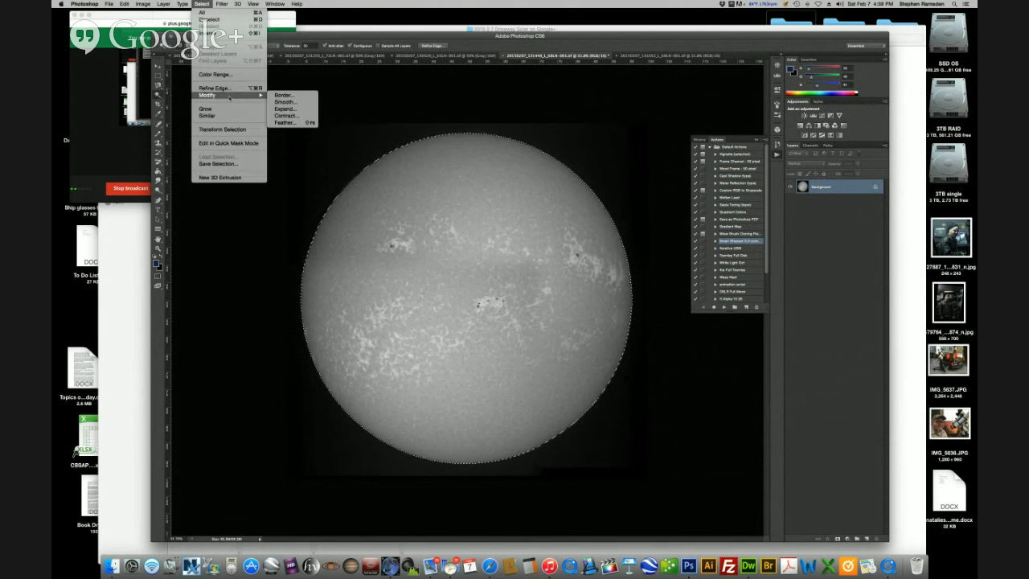
left_click(285, 117)
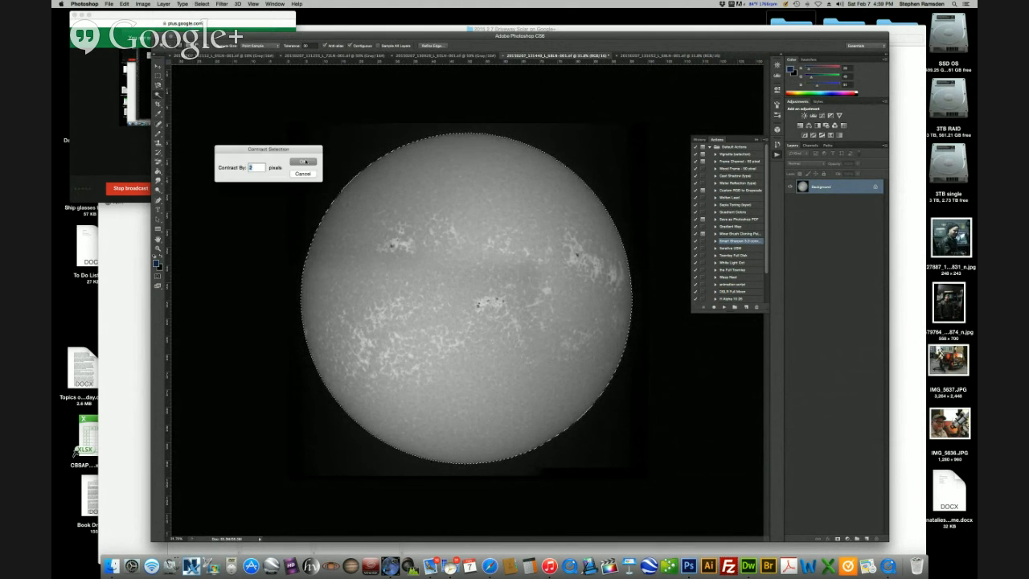
left_click(306, 157)
Feather the edge of the contracted solar disk selection
left_click(195, 4)
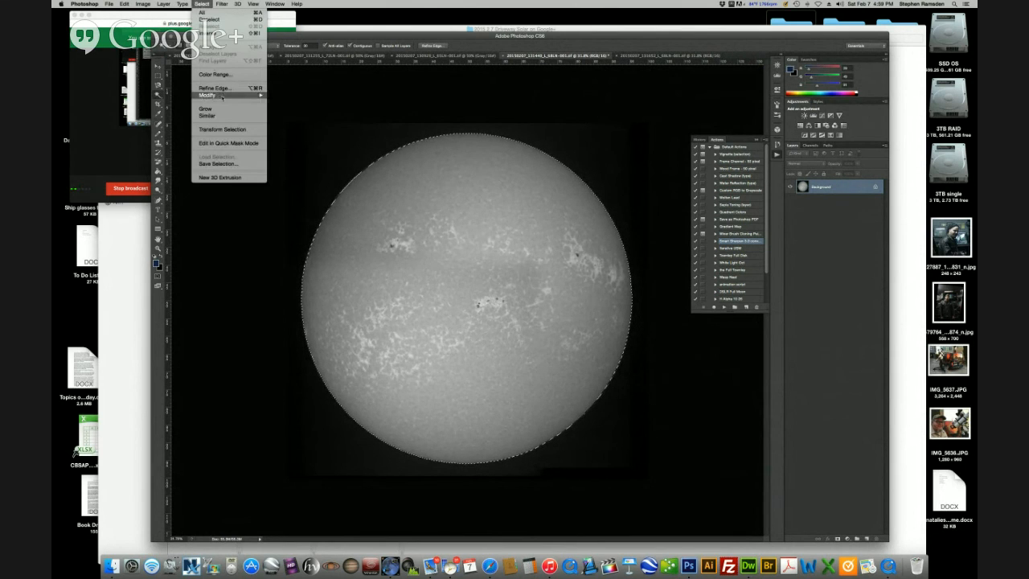
mouse_move(241, 95)
left_click(286, 122)
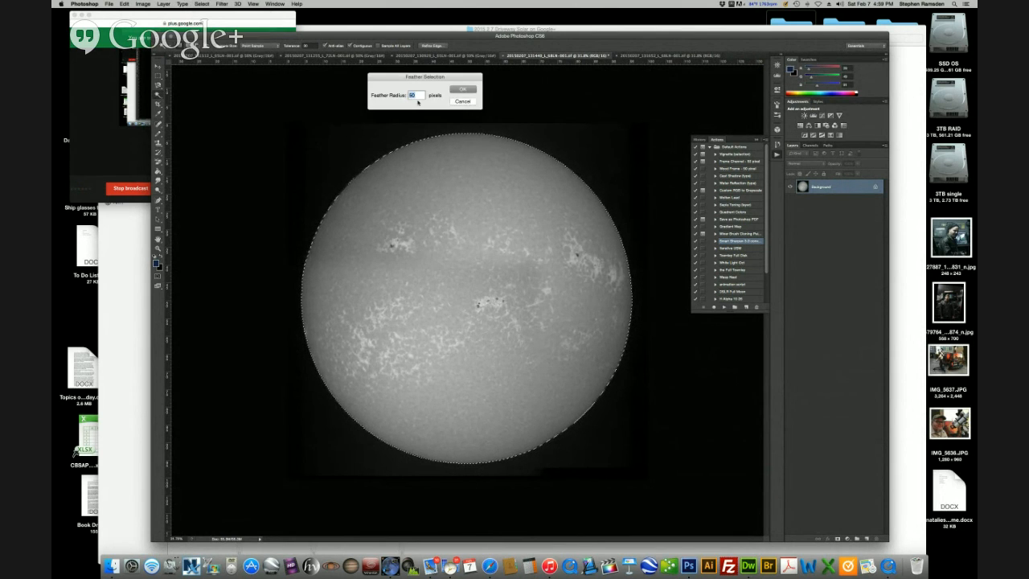
left_click(470, 89)
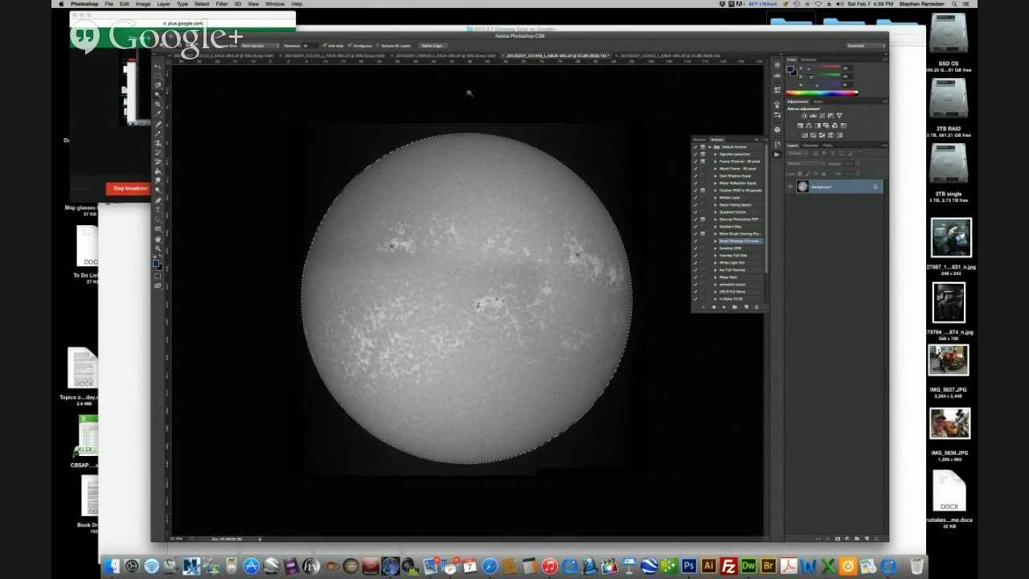
Copy the selected solar disk and paste it as a new layer into the overexposed white disk image
left_click(121, 4)
left_click(169, 61)
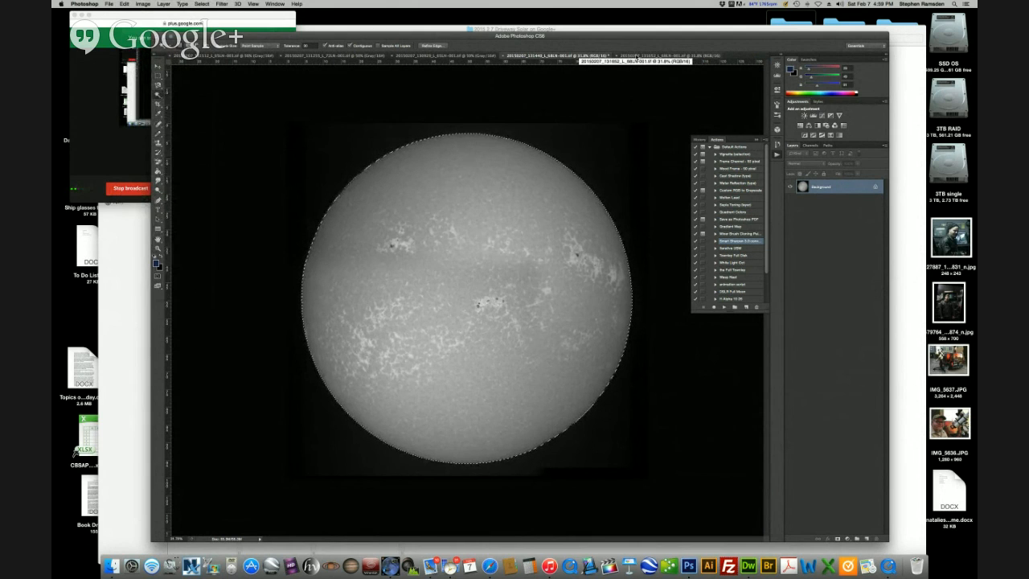
left_click(635, 55)
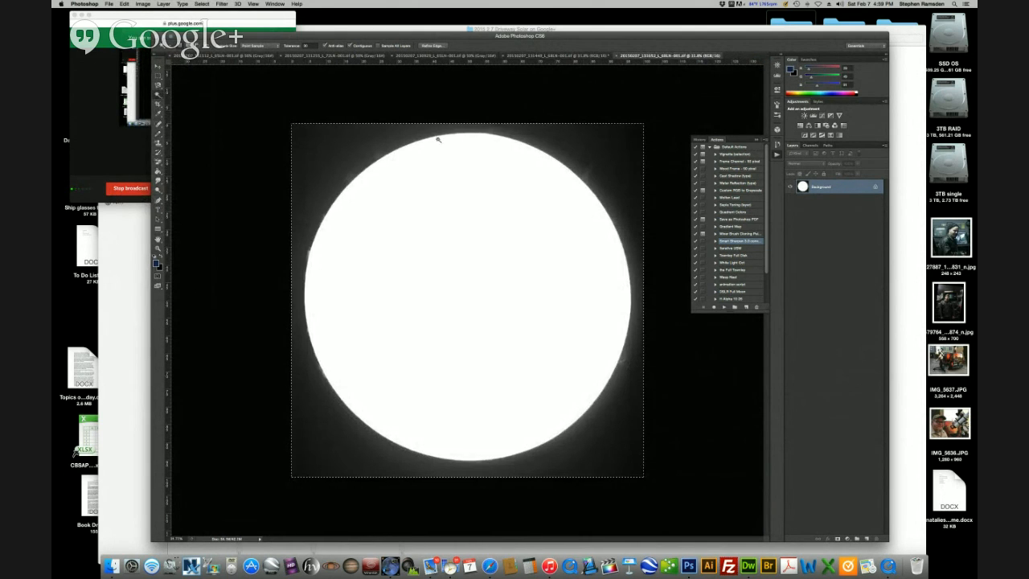
left_click(125, 4)
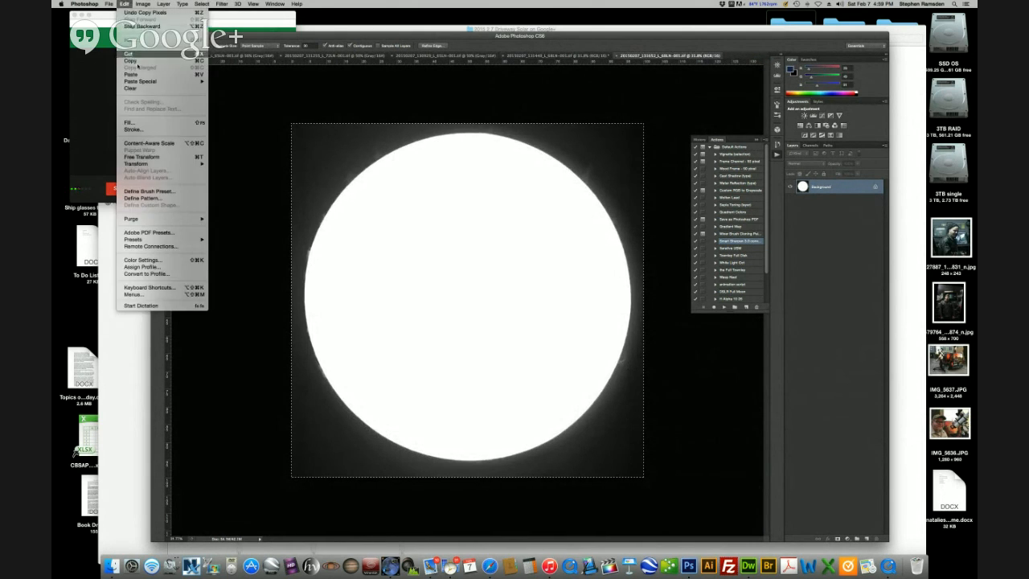
left_click(130, 74)
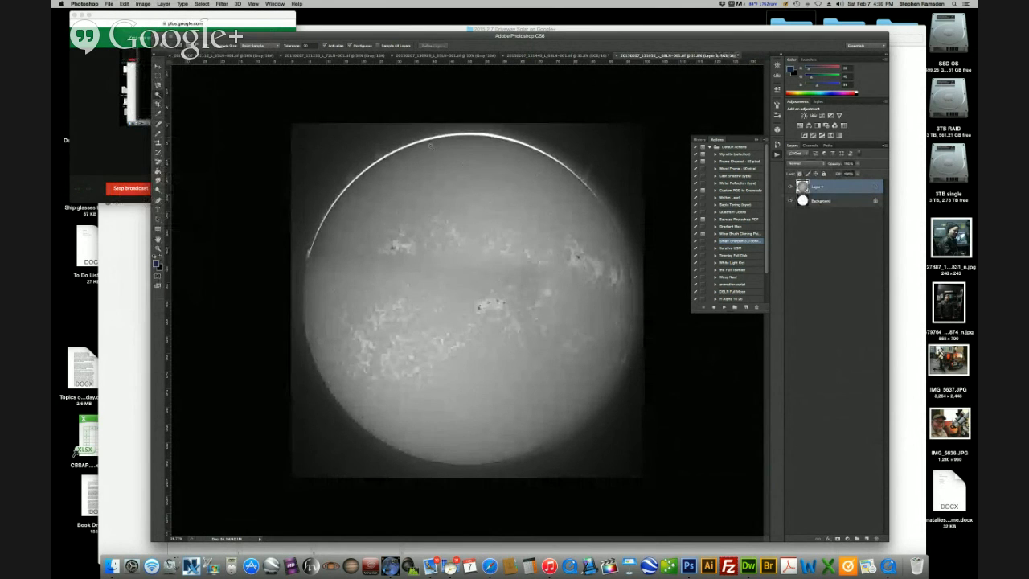
Move and slightly enlarge the pasted surface layer so it covers the overexposed white disk out to its edge
key("v")
left_click_drag(467, 224, 464, 223)
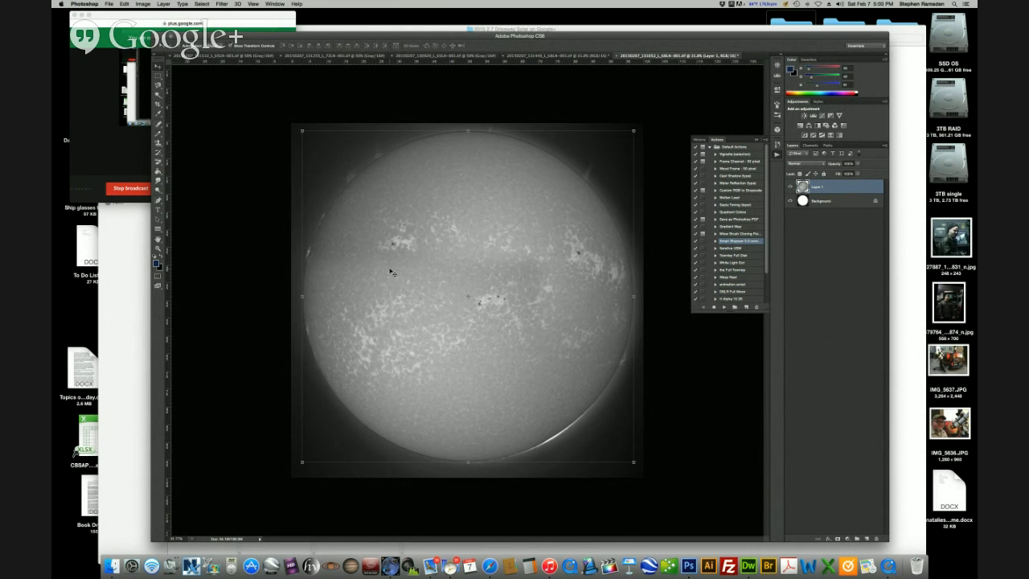
left_click(633, 462)
left_click_drag(633, 462, 635, 464)
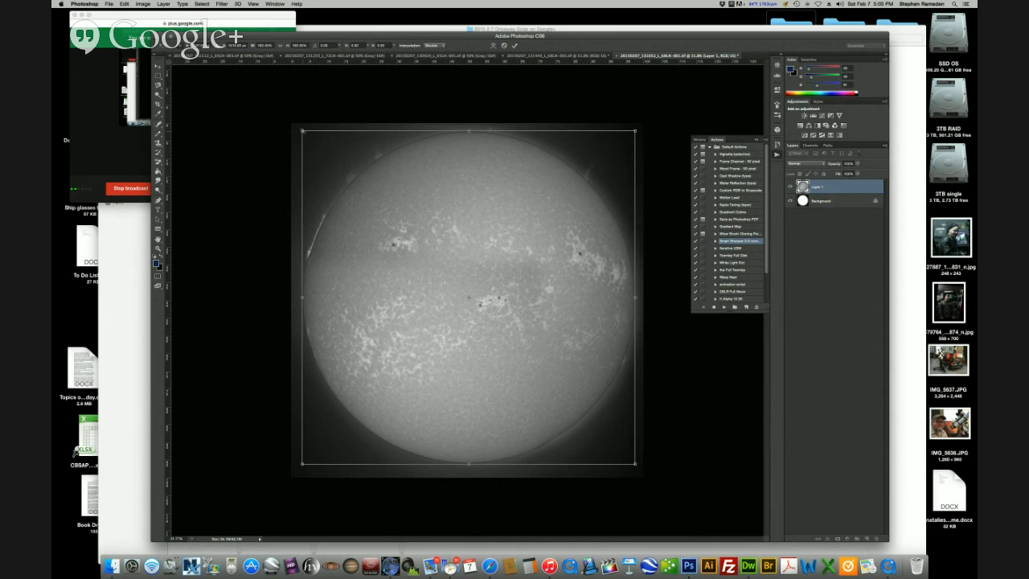
left_click_drag(301, 130, 301, 129)
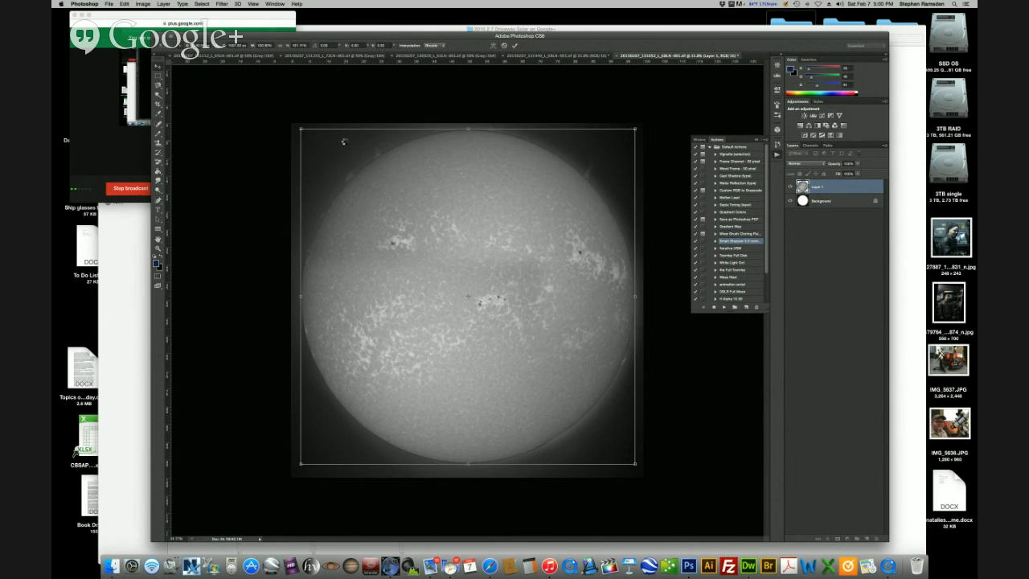
key("Return")
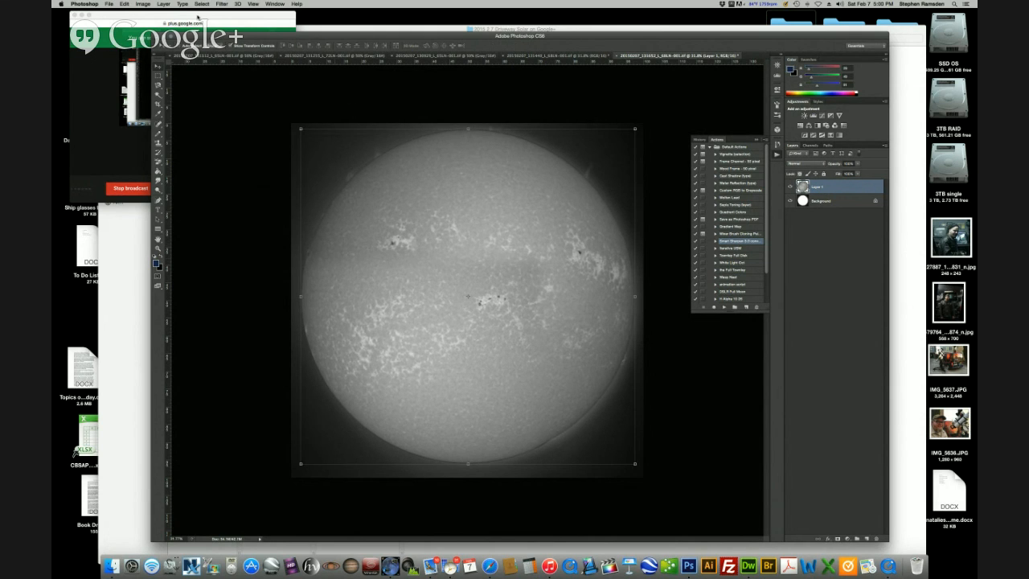
Invert the tones of the pasted surface layer and flatten the image
left_click(143, 4)
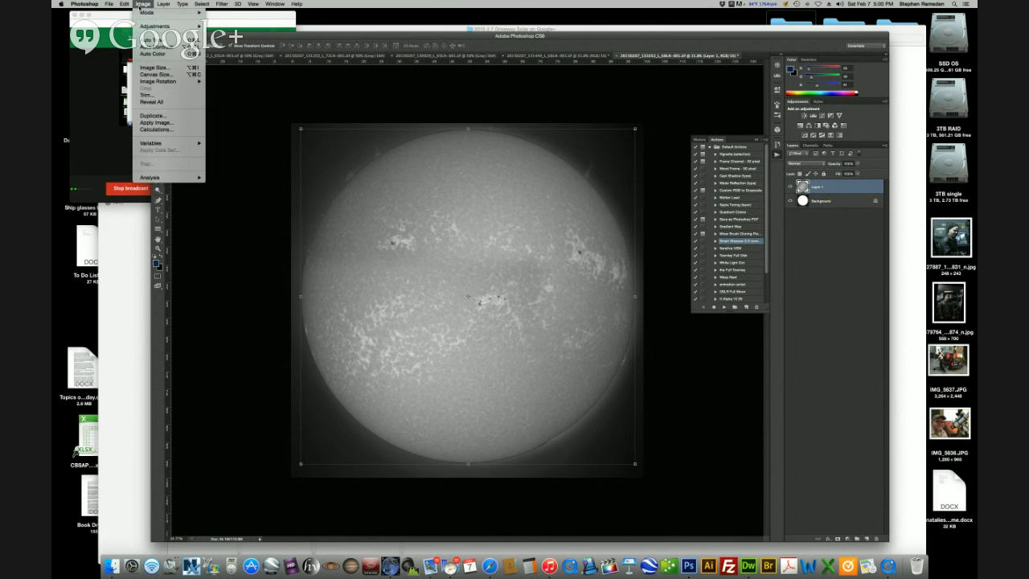
mouse_move(169, 25)
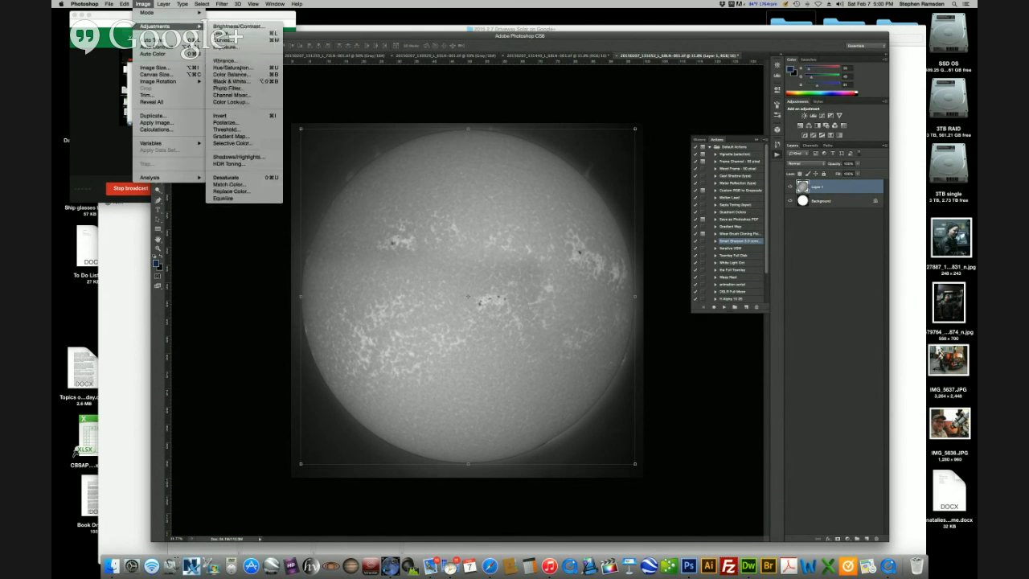
left_click(246, 117)
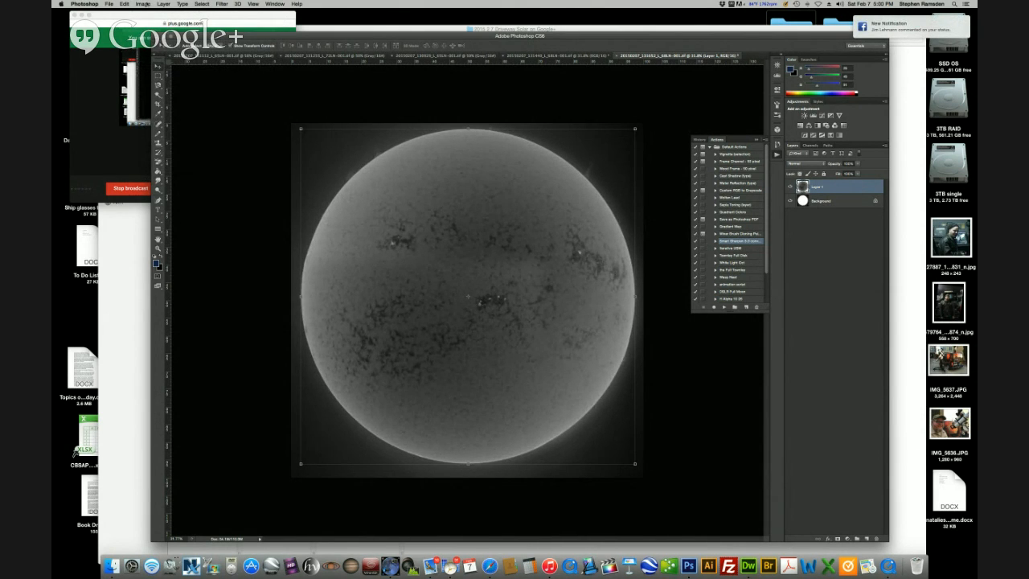
left_click(163, 4)
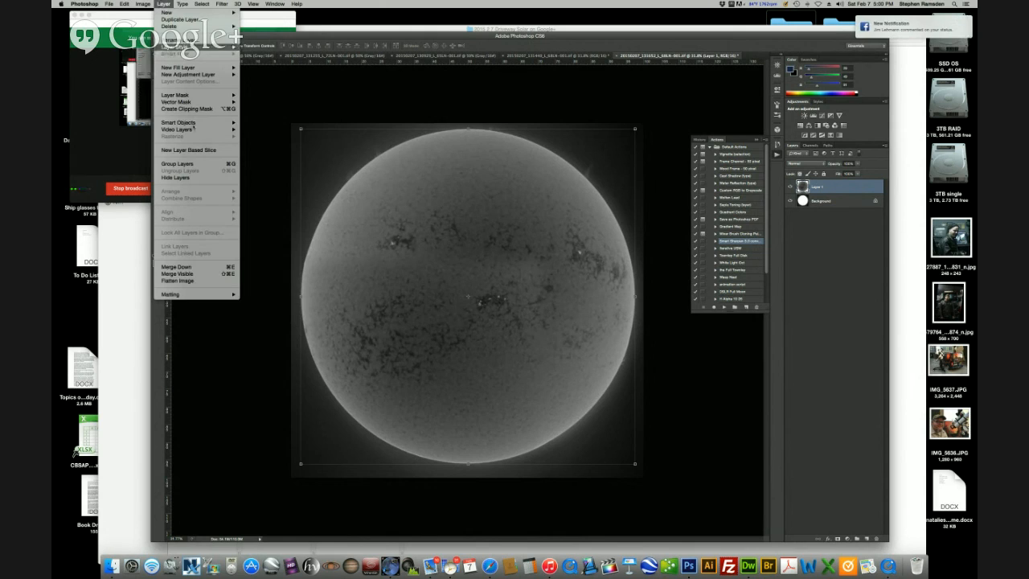
left_click(190, 281)
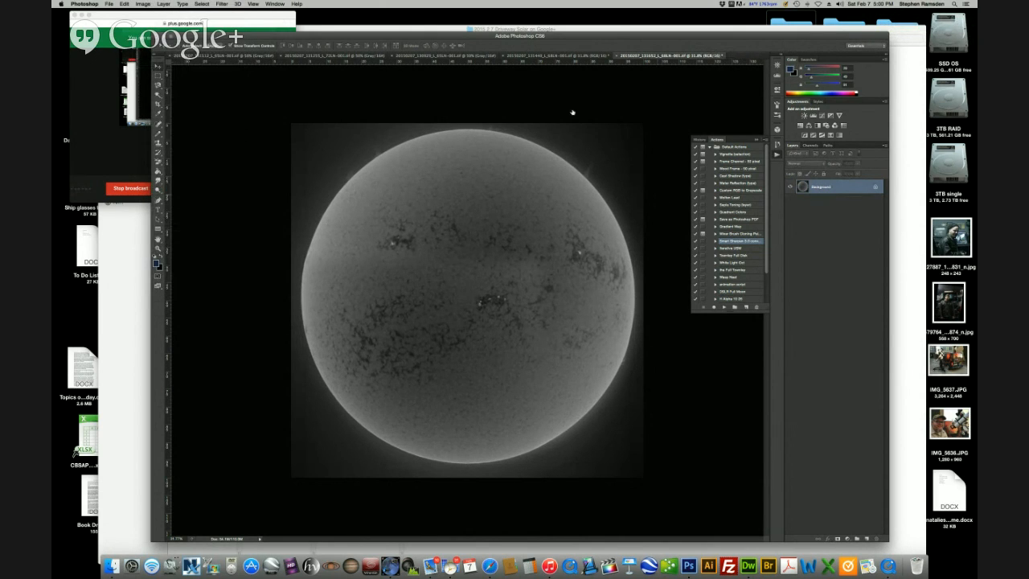
Brighten the flattened image's midtones with Levels by setting the middle input level to 1.27
left_click(143, 4)
mouse_move(169, 28)
left_click(237, 33)
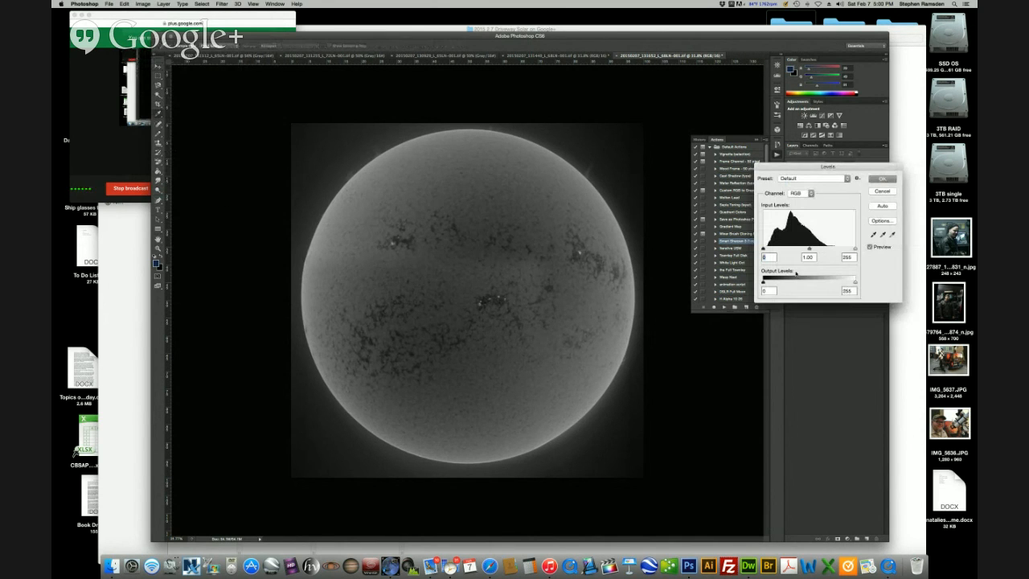
mouse_move(808, 248)
left_mouse_down()
mouse_move(790, 252)
mouse_move(801, 250)
left_mouse_up()
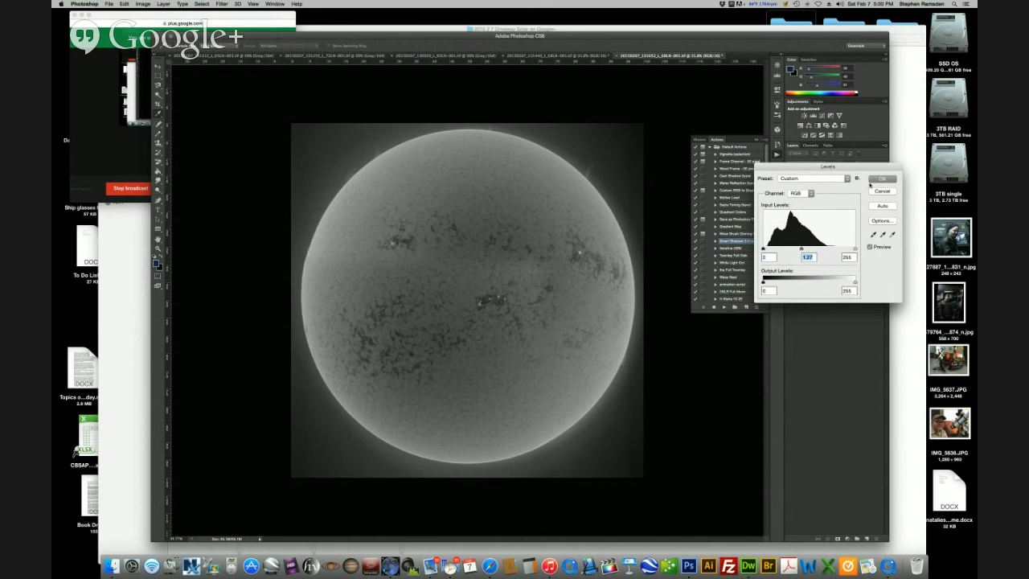
left_click(873, 179)
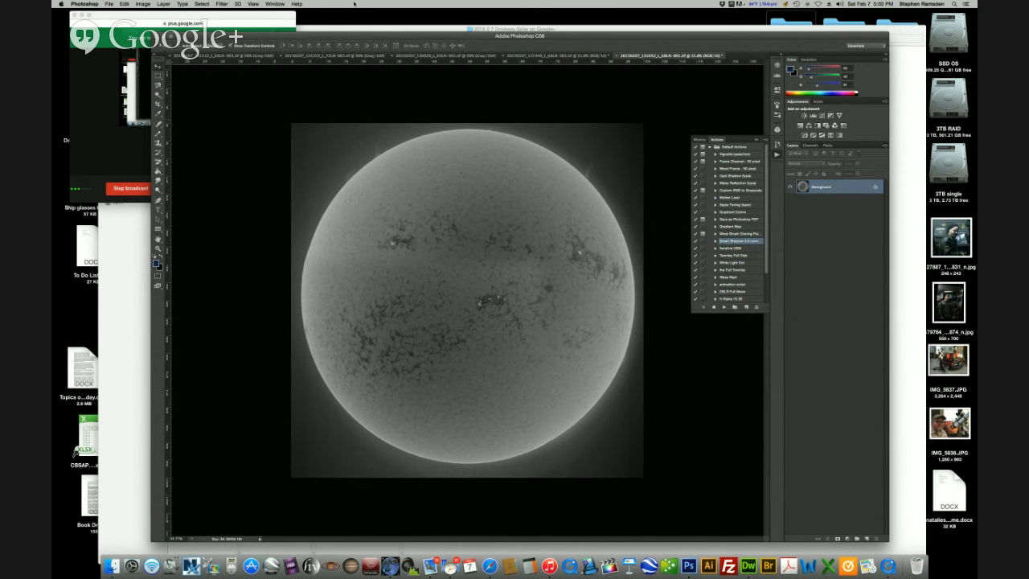
Sharpen the flattened image with Unsharp Mask at 44%, a radius of 1.0 pixels and threshold 0, and repeat the filter once
left_click(228, 5)
mouse_move(265, 123)
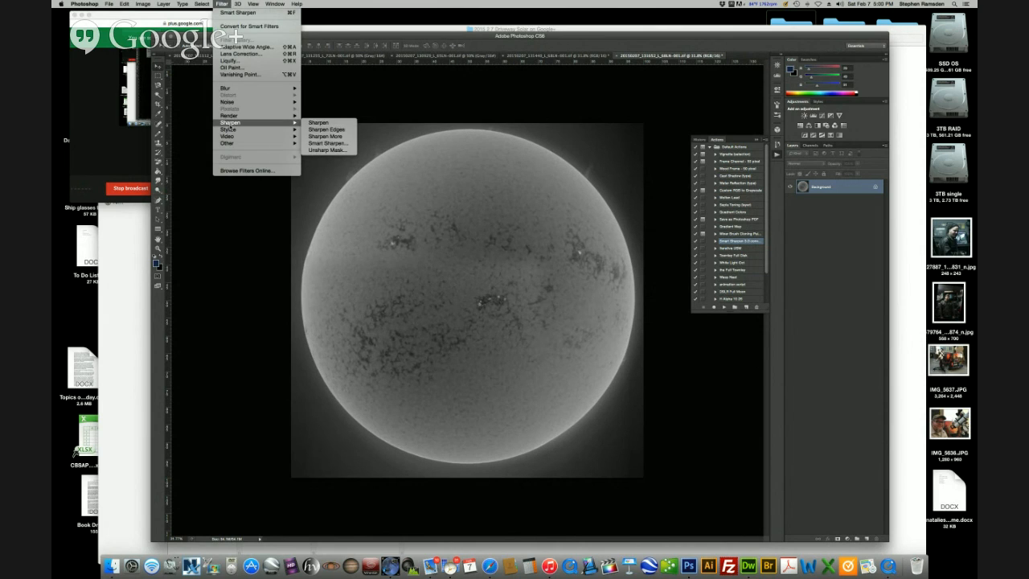
left_click(325, 150)
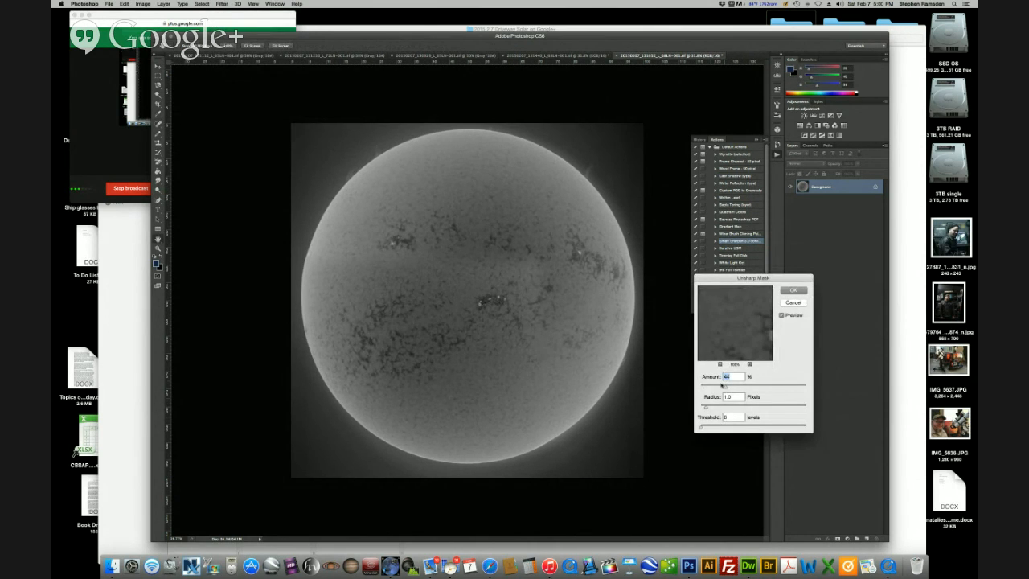
left_click(793, 290)
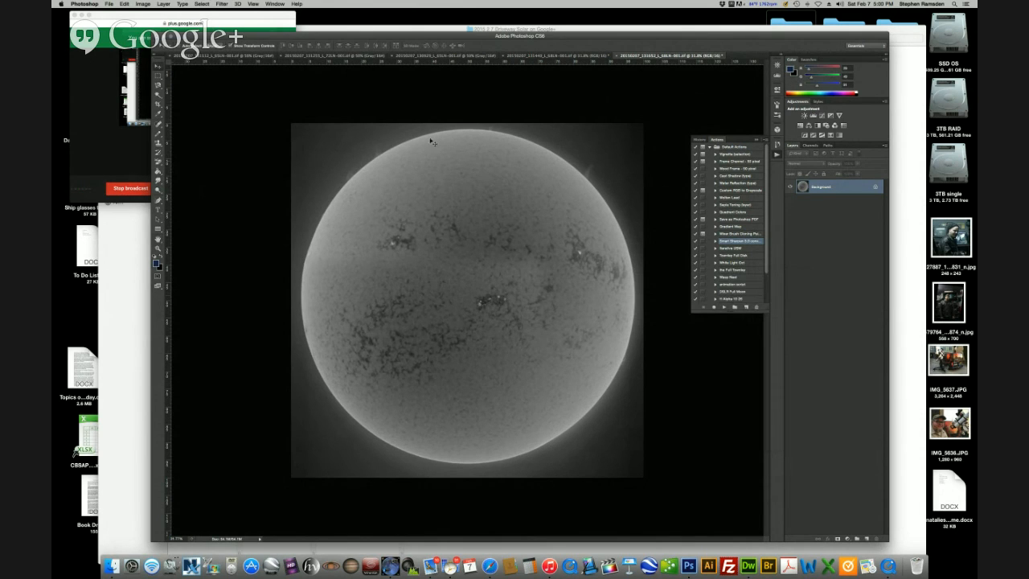
left_click(223, 6)
left_click(250, 15)
Colour the solar image with the CaK Gold curves preset, trying the CaK to Purple preset first
left_click(143, 4)
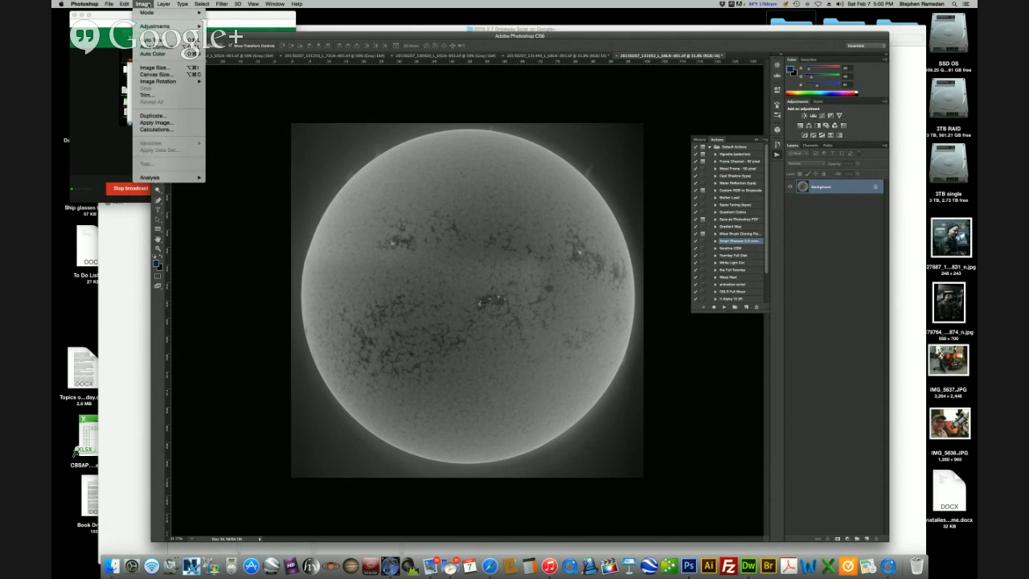
mouse_move(177, 26)
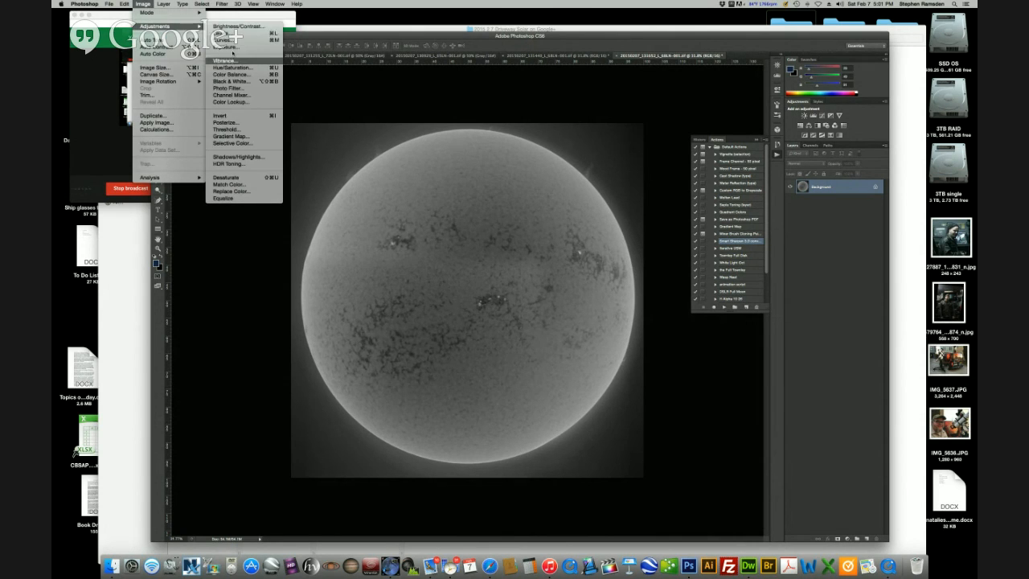
left_click(227, 39)
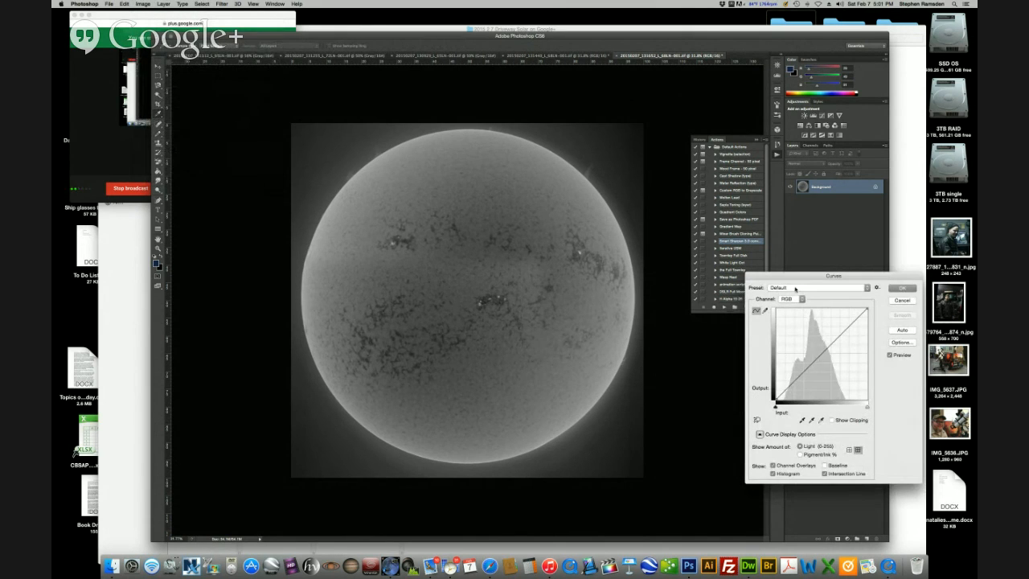
left_click(786, 289)
left_click(786, 319)
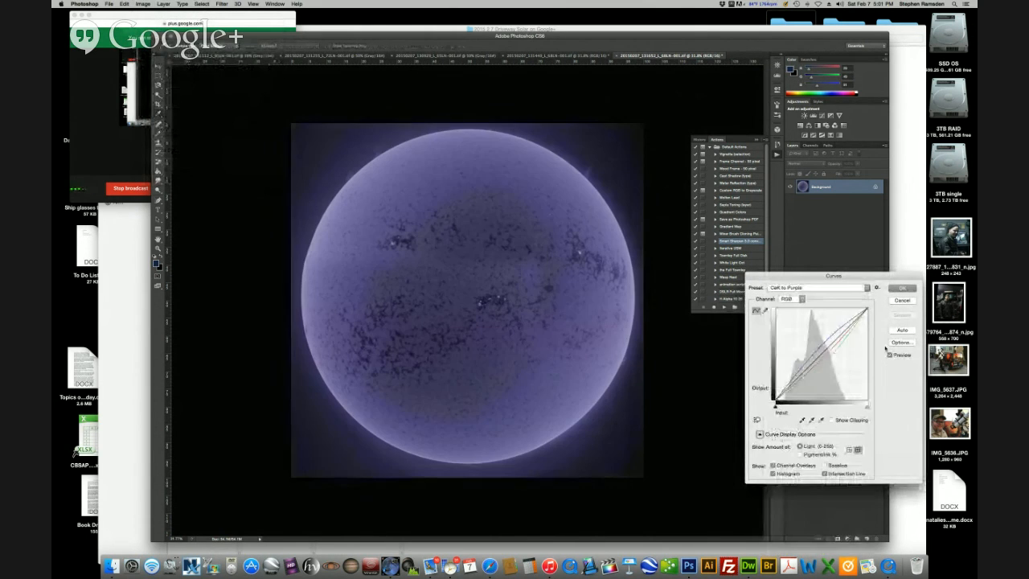
left_click(808, 291)
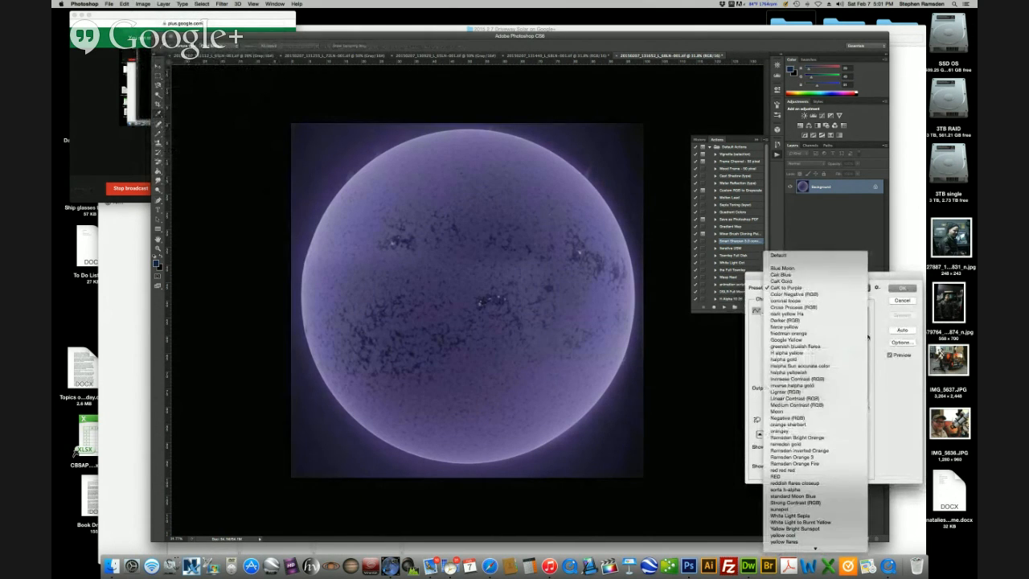
left_click(778, 281)
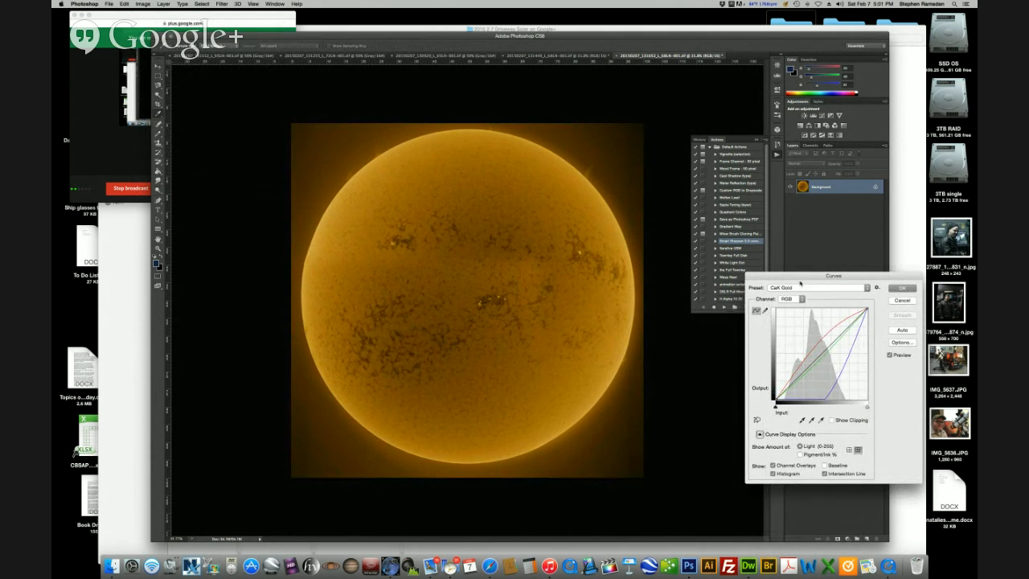
left_click(902, 289)
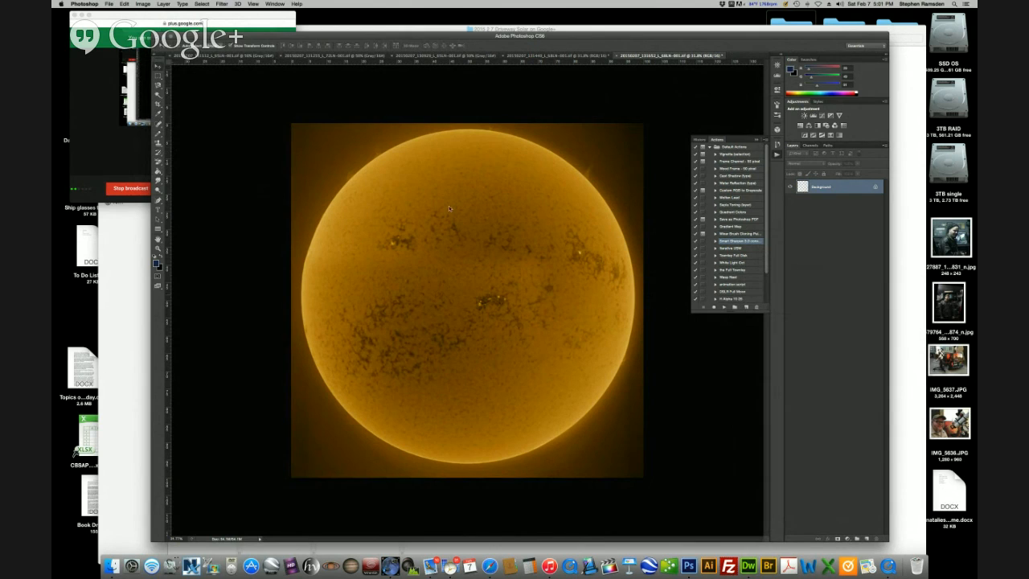
Save a copy of the gold solar image as a Maximum quality JPEG in the 2015 2 7 Driveway Solar on Google+ folder
left_click(108, 4)
left_click(165, 107)
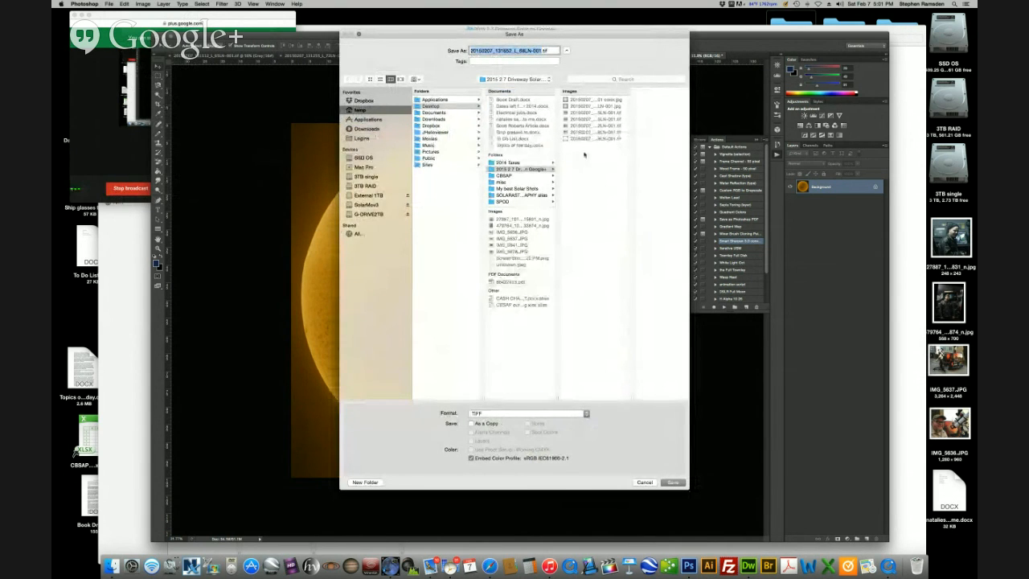
left_click(510, 414)
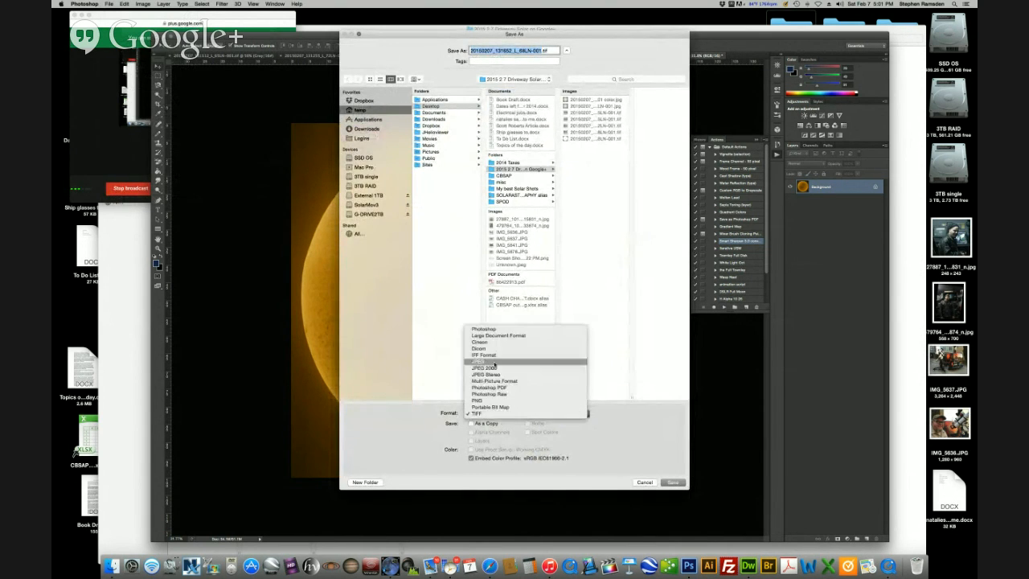
left_click(494, 367)
left_click(500, 416)
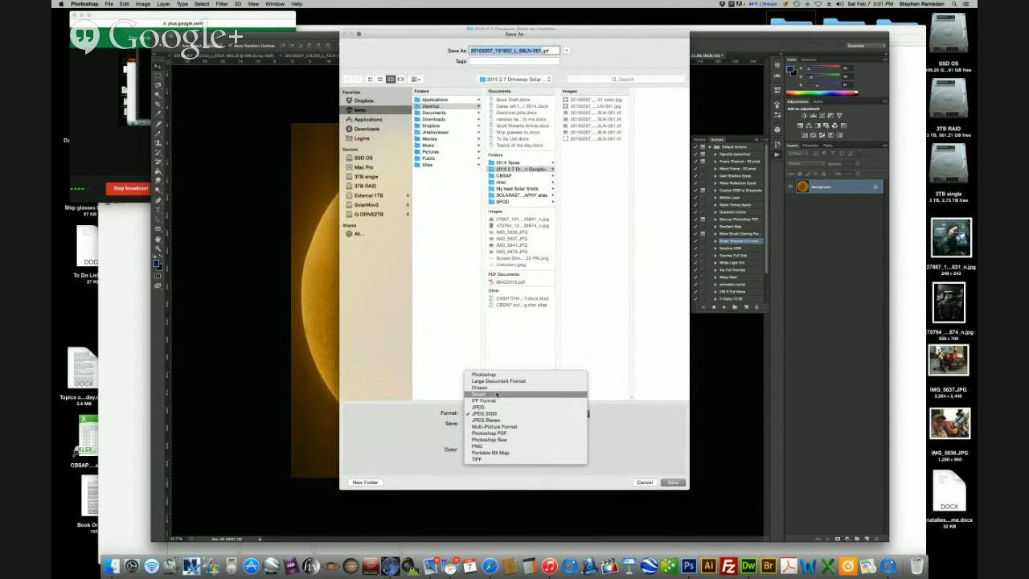
left_click(492, 406)
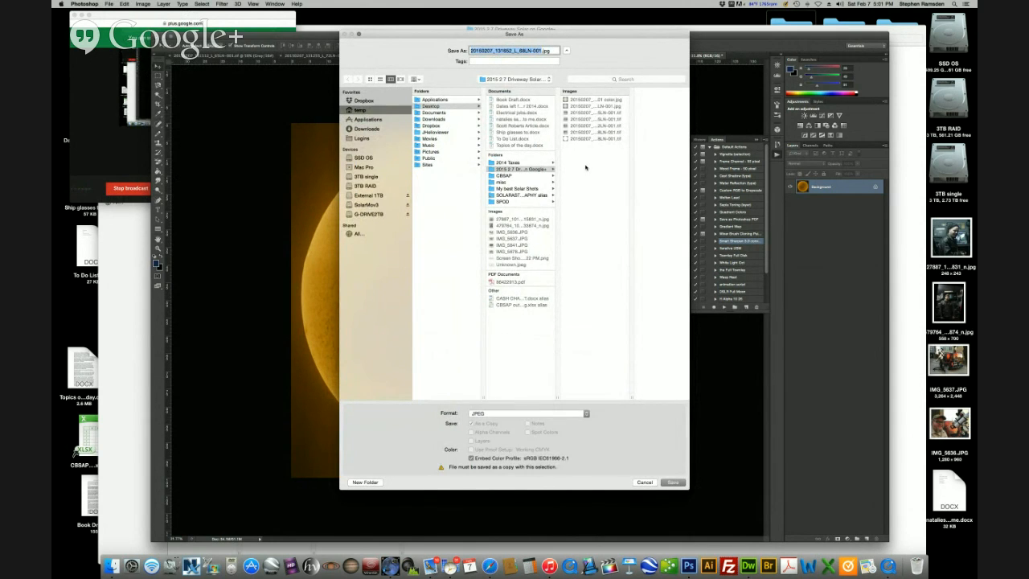
left_click(679, 483)
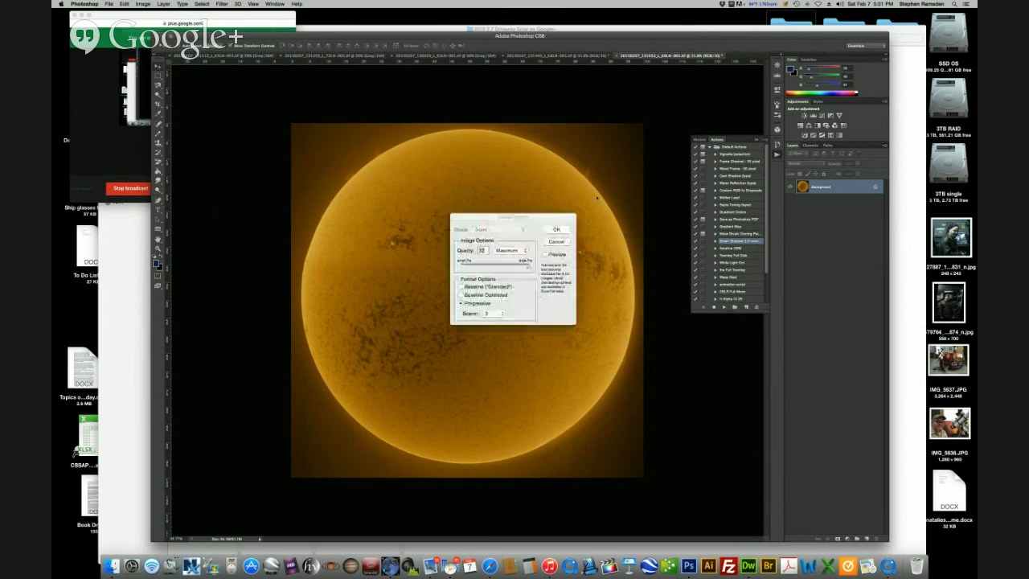
left_click(562, 232)
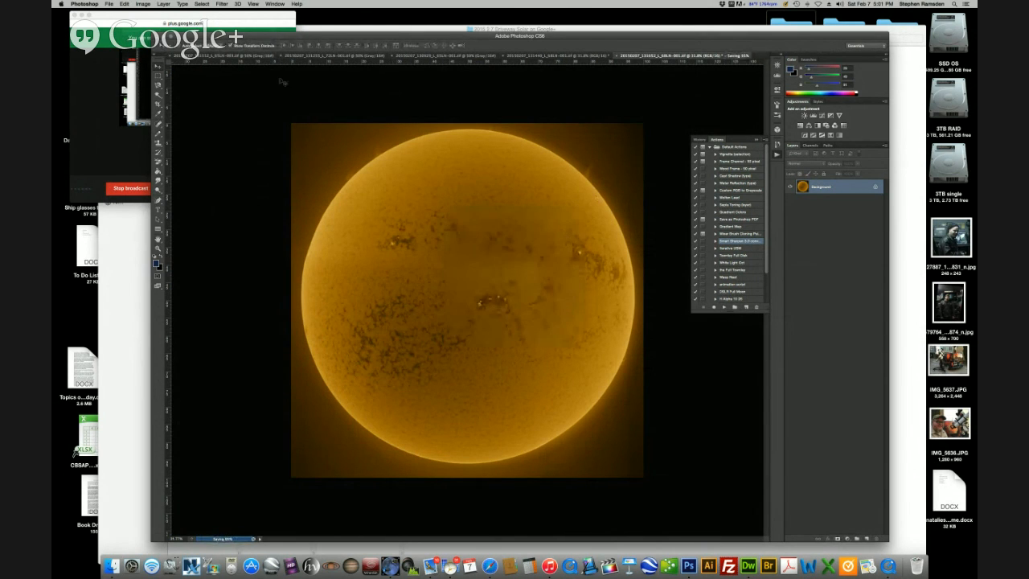
Close the gold solar image and the grayscale disk document without saving their changes
key("super+w")
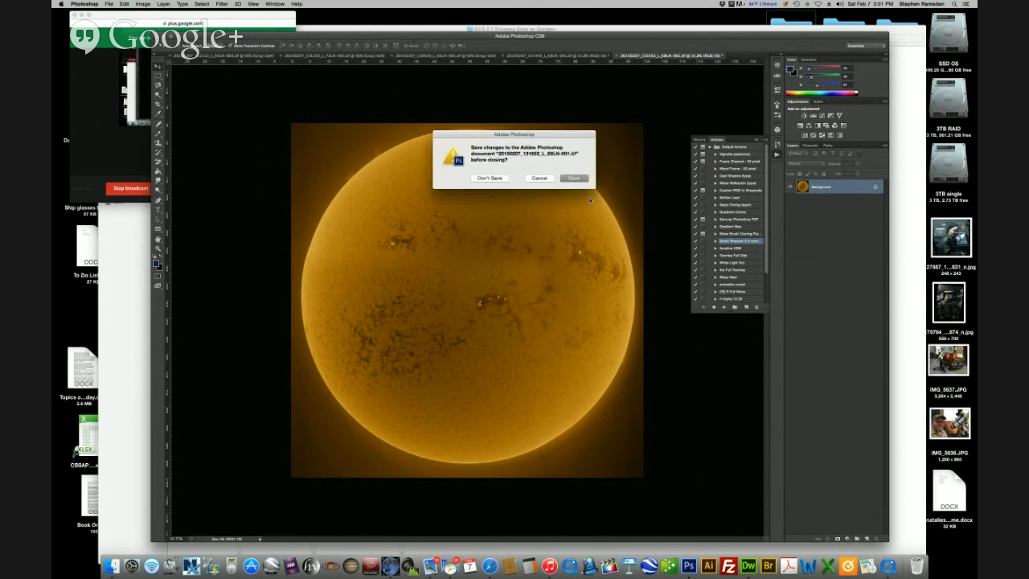
left_click(489, 179)
key("super+w")
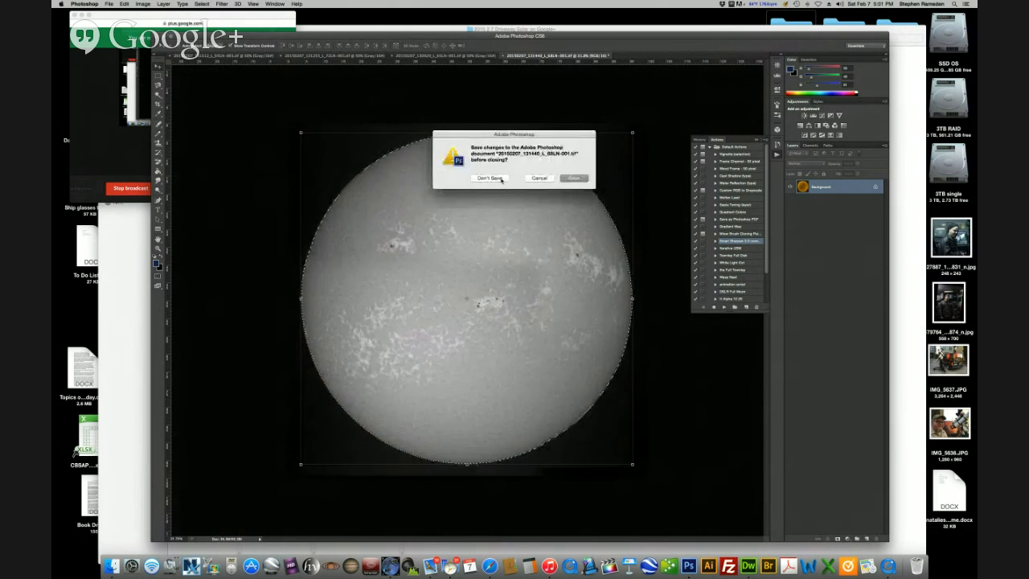
left_click(501, 179)
Move the TIFF working files from the Driveway Solar folder to the Trash, keeping the JPEGs
left_click_drag(358, 62, 916, 564)
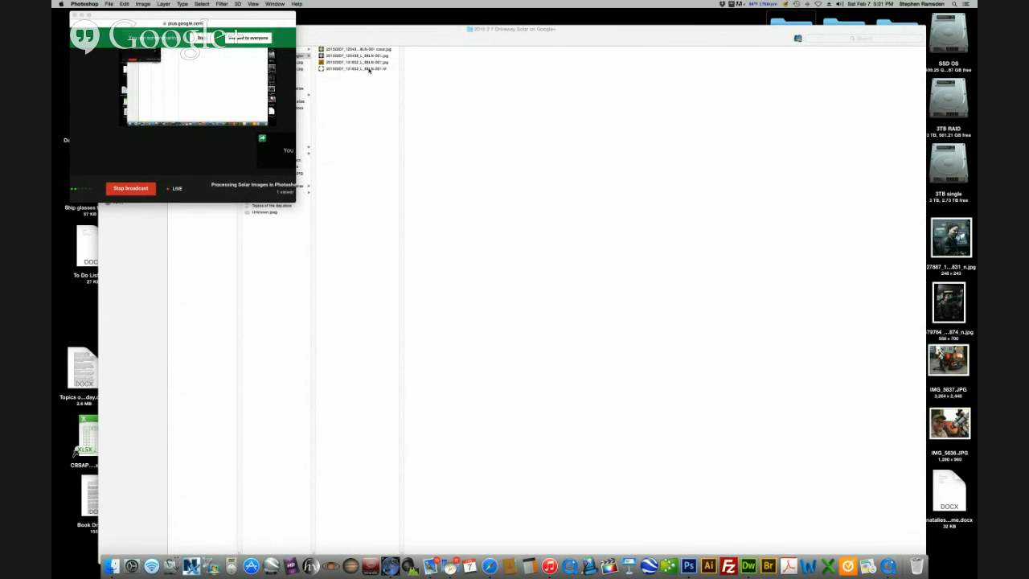
left_click(371, 72)
left_click(345, 69)
left_click_drag(339, 70, 916, 565)
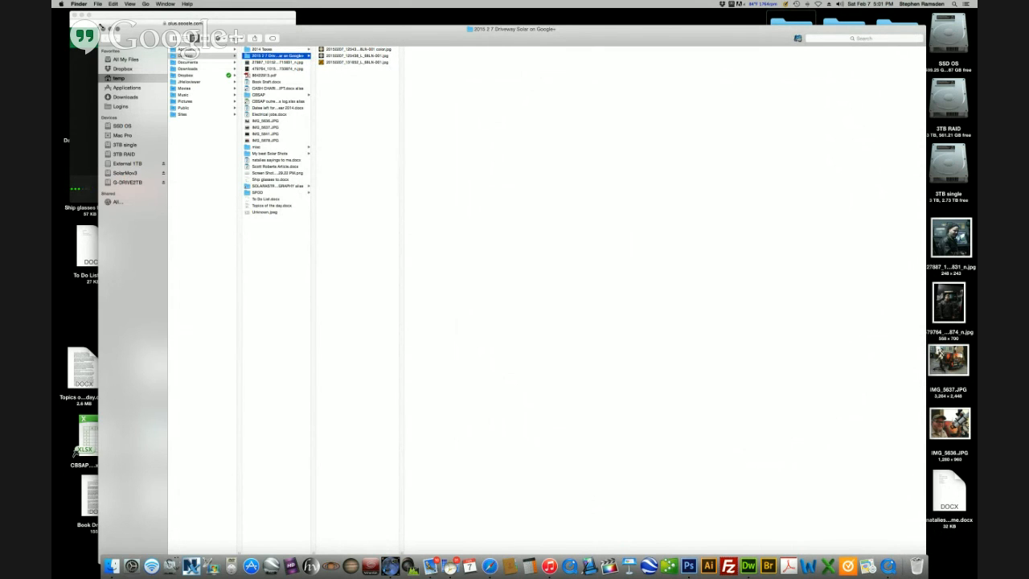
Close the Driveway Solar folder window and view the movie 20150207_134316_L.mov from the SolarMov3 drive
left_click_drag(284, 22, 426, 46)
left_click(367, 49)
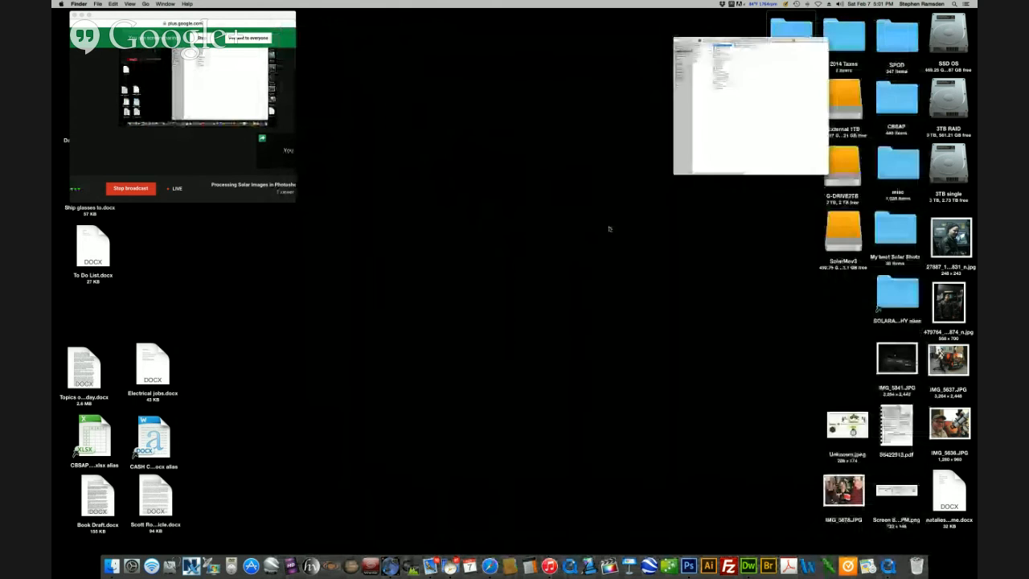
double_click(842, 235)
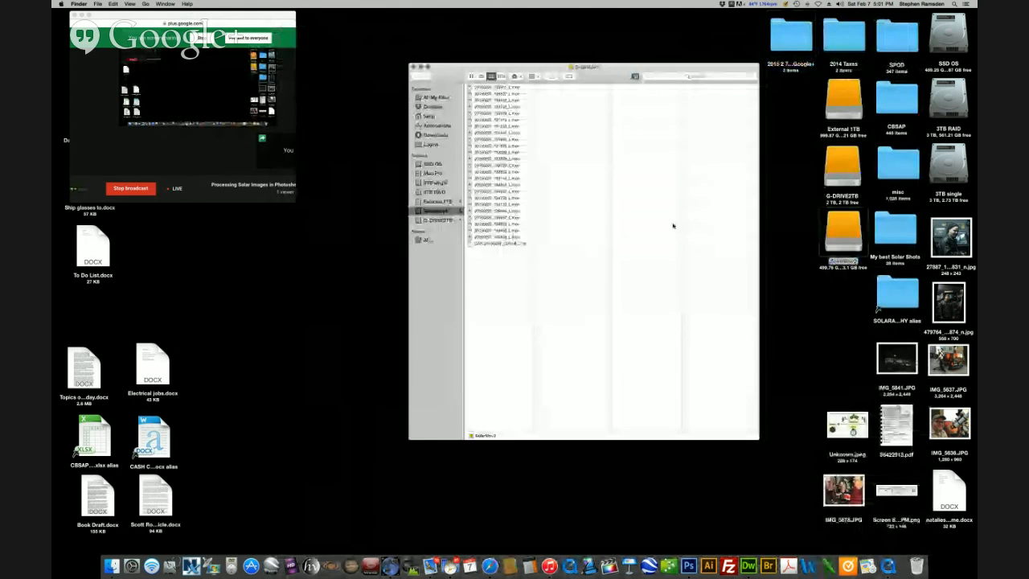
double_click(495, 185)
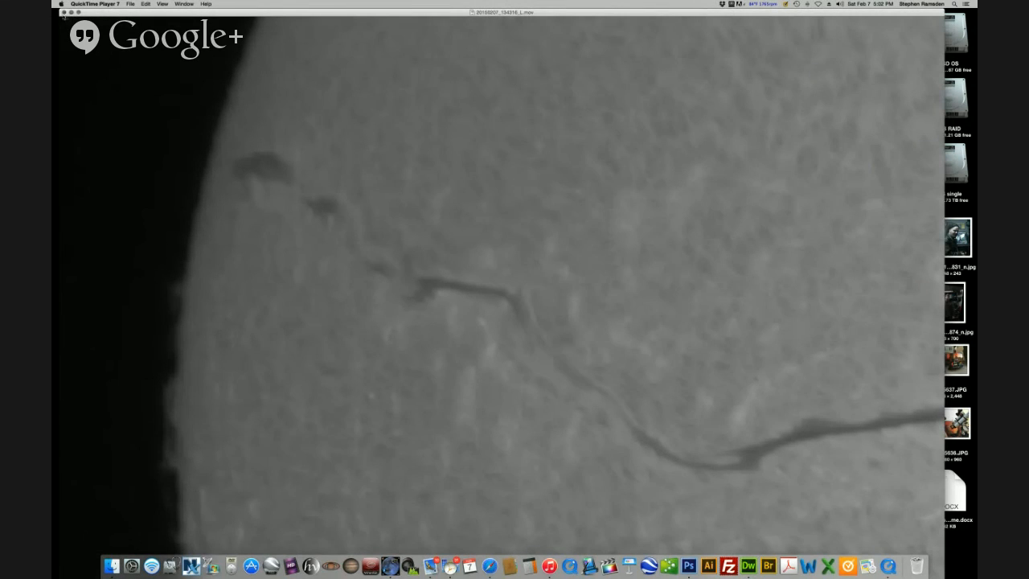
left_click(64, 12)
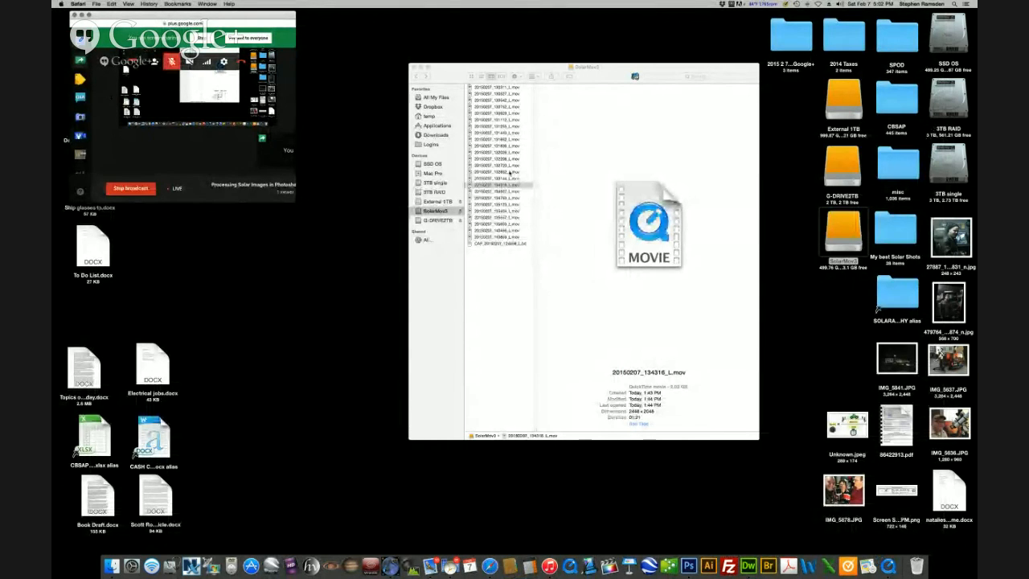
View three of the earlier solar movies on SolarMov3, including 20150207_132206_L.mov and 20150207_132720_L.mov, closing each one
double_click(517, 176)
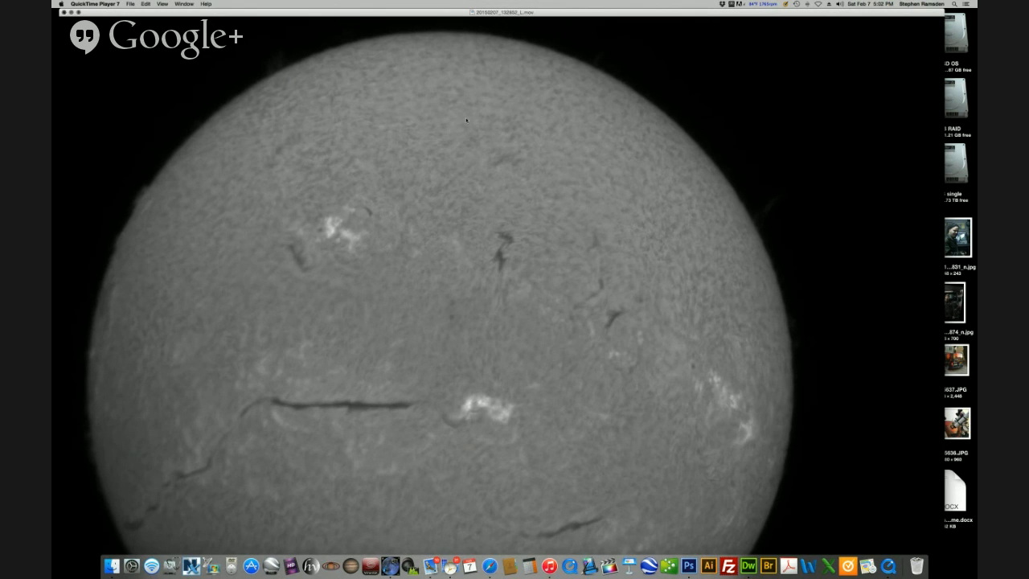
key("super+w")
double_click(504, 159)
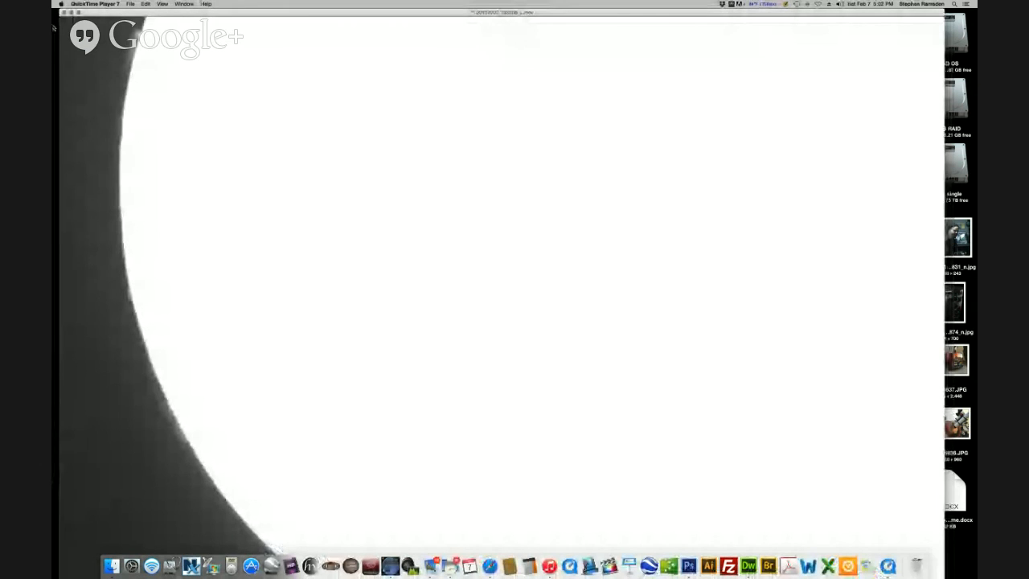
key("super+w")
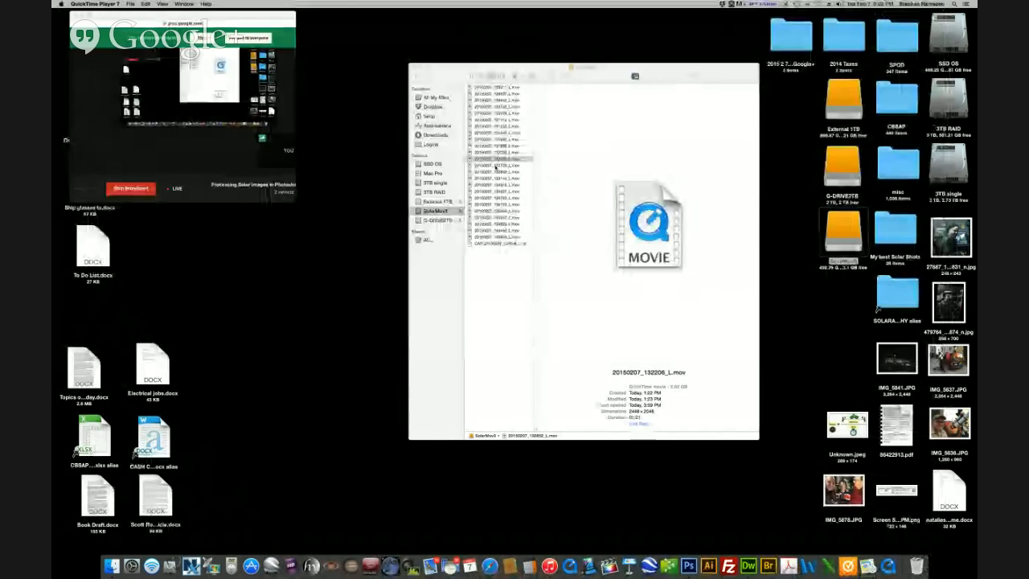
double_click(494, 167)
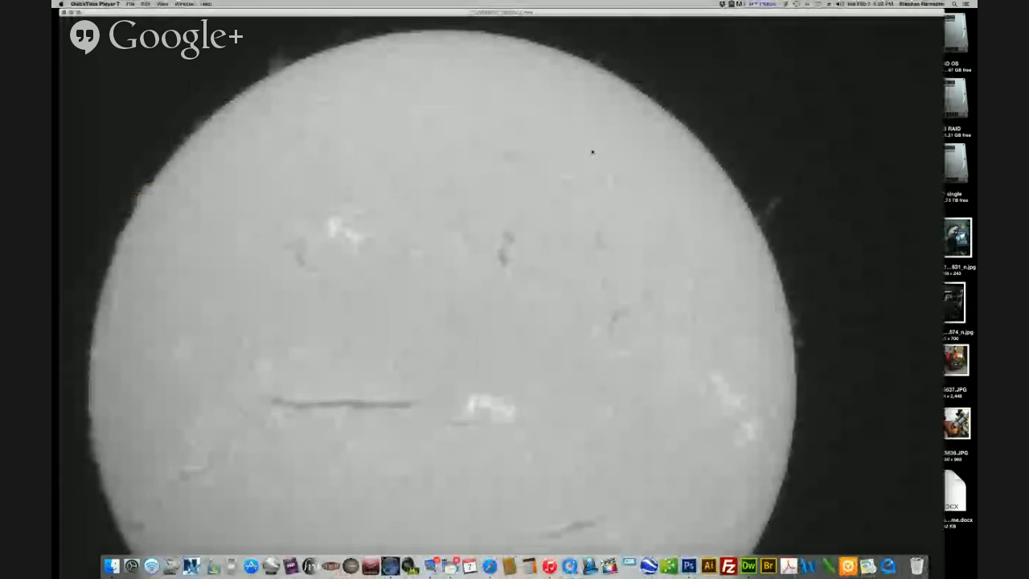
key("super+w")
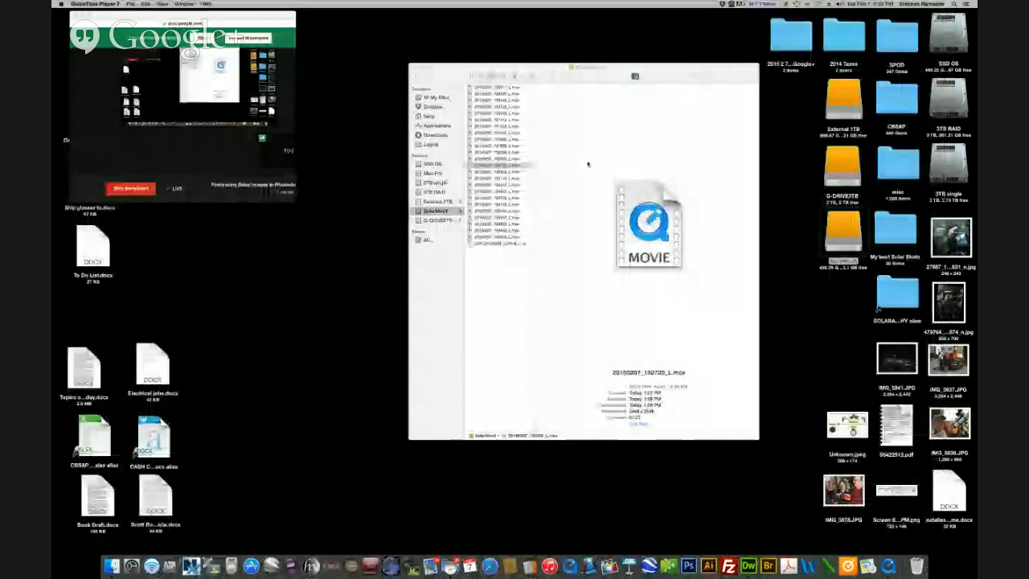
Quit QuickTime Player and select the movies on SolarMov3 from 20150207_132720_L.mov through the last one
key("super+q")
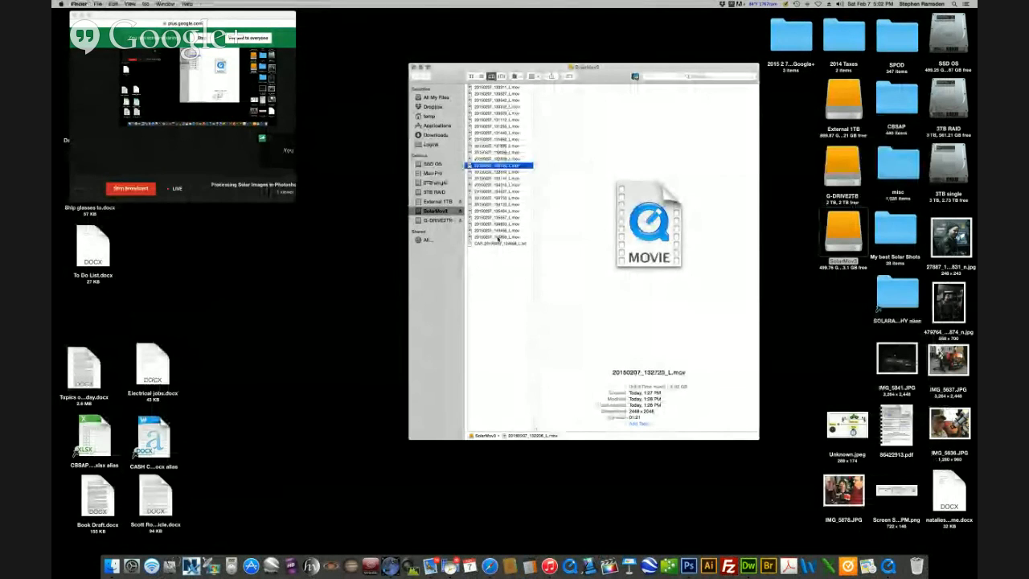
left_click(496, 238, "shift")
left_click_drag(229, 17, 328, 36)
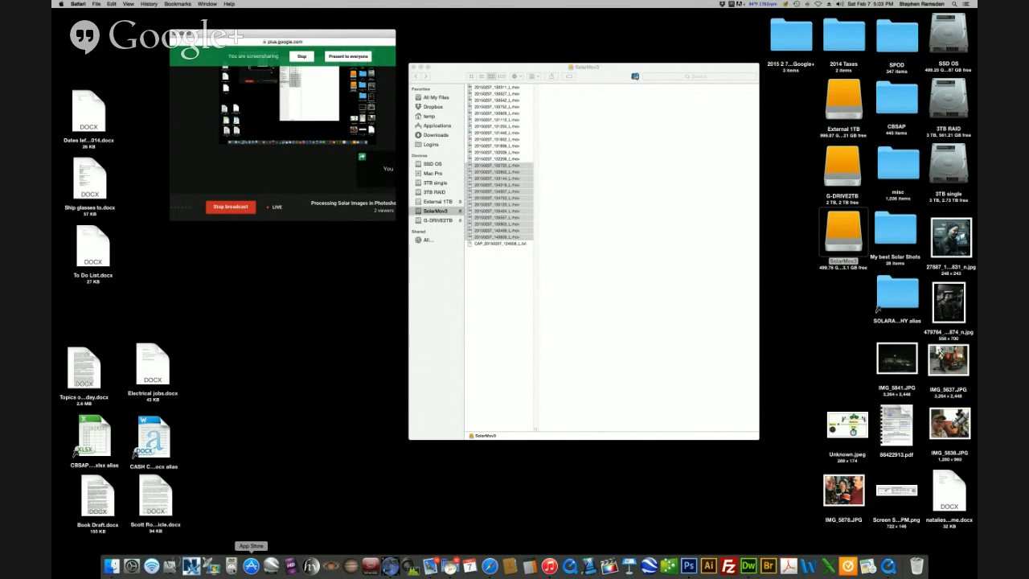
left_click(390, 565)
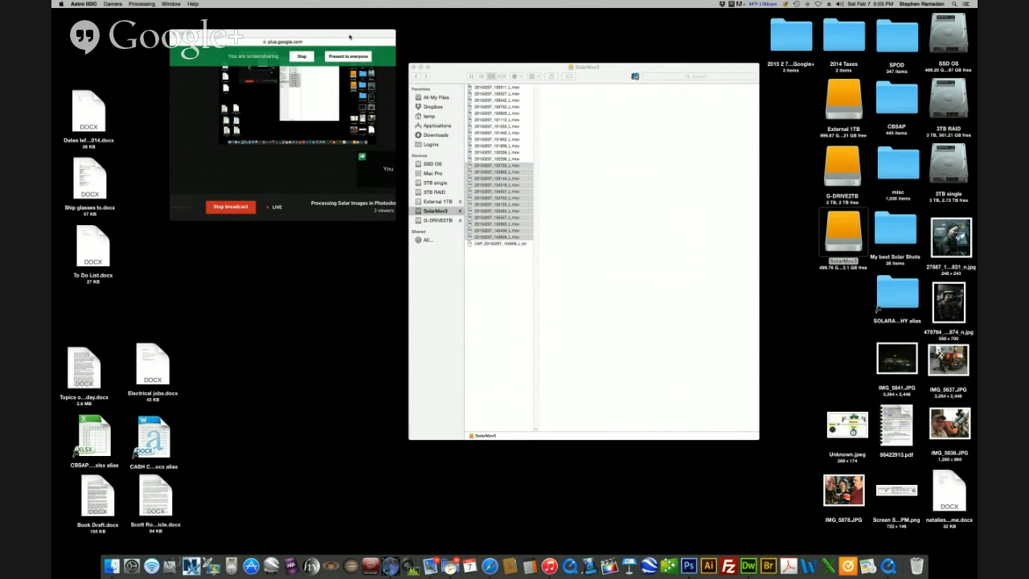
left_click(142, 4)
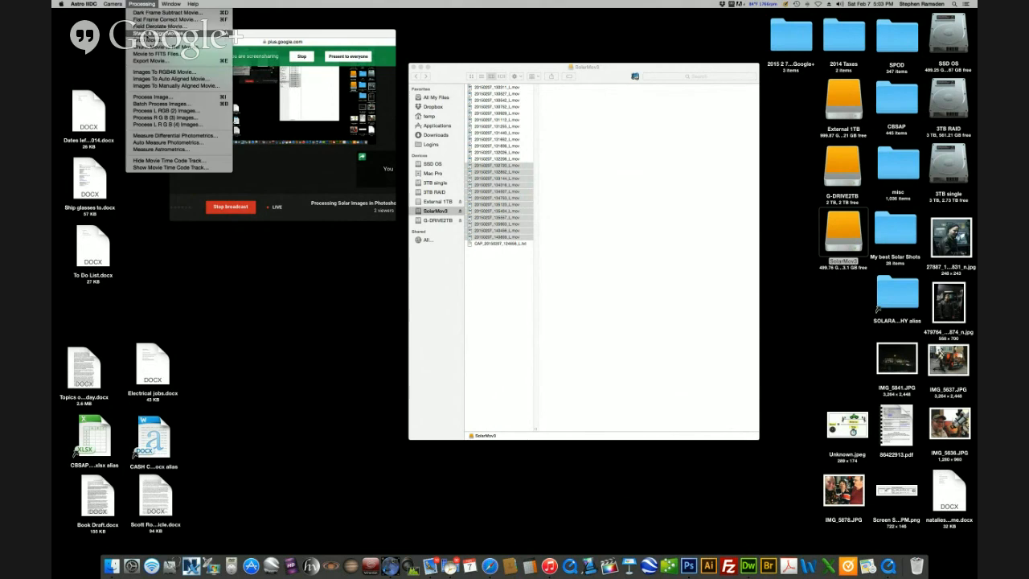
left_click(177, 32)
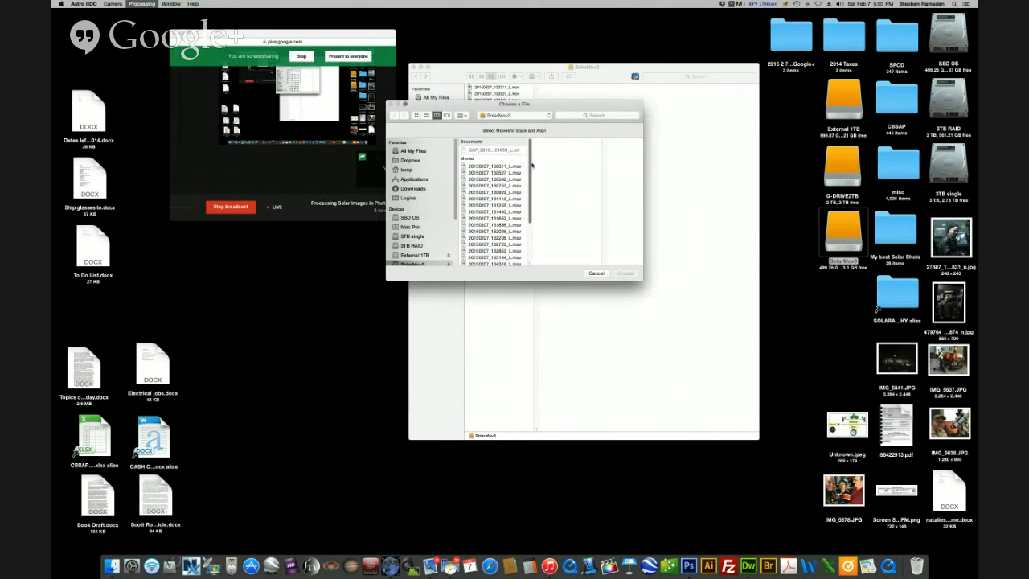
scroll(506, 185, "down", 5)
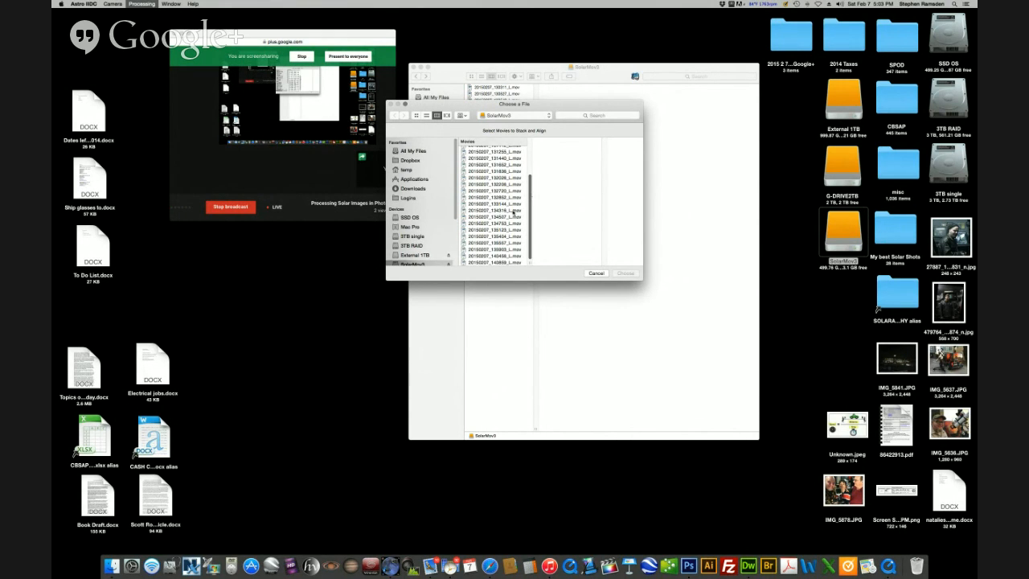
left_click(503, 191)
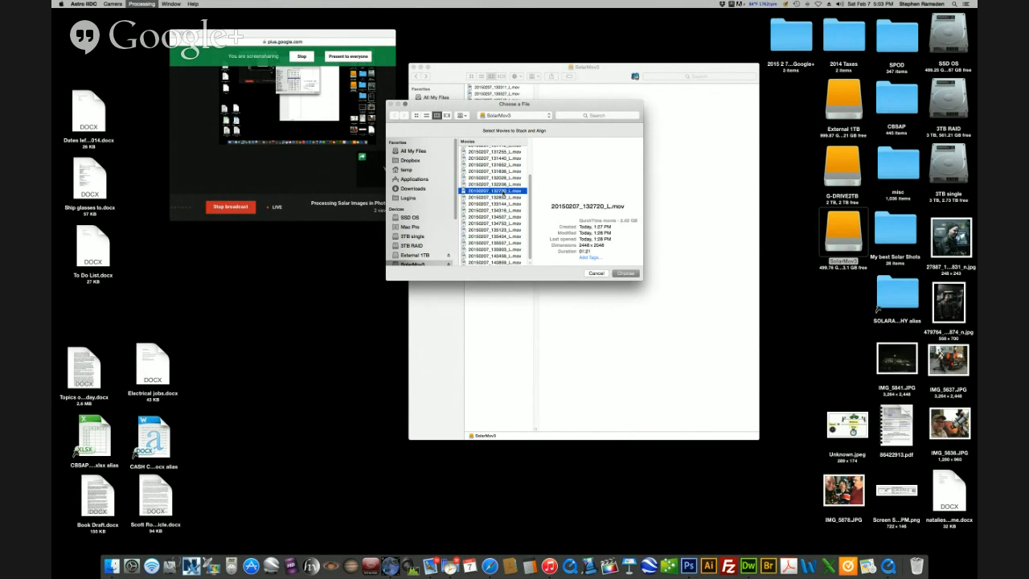
left_click(503, 262, "shift")
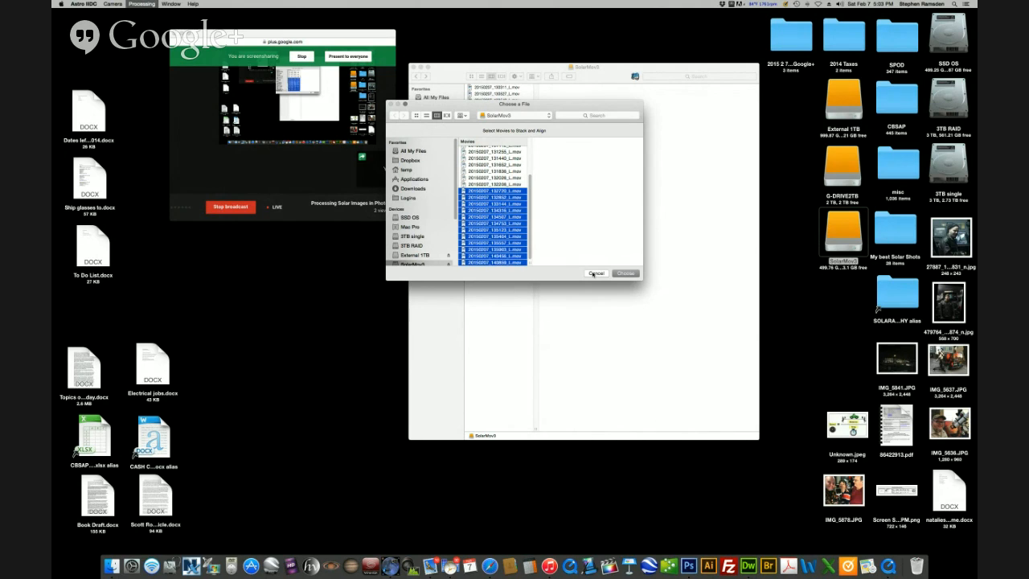
left_click(595, 274)
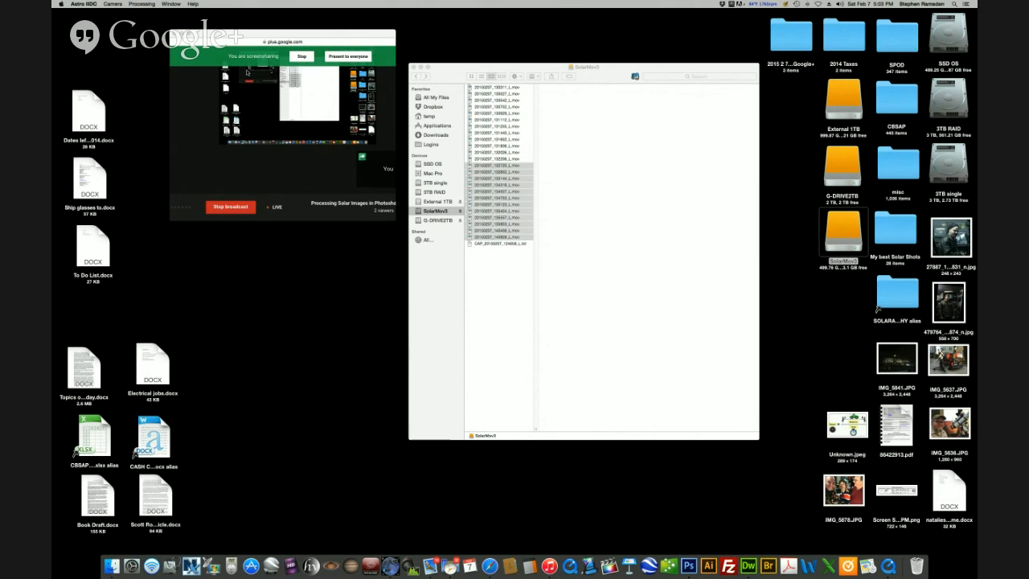
left_click(313, 34)
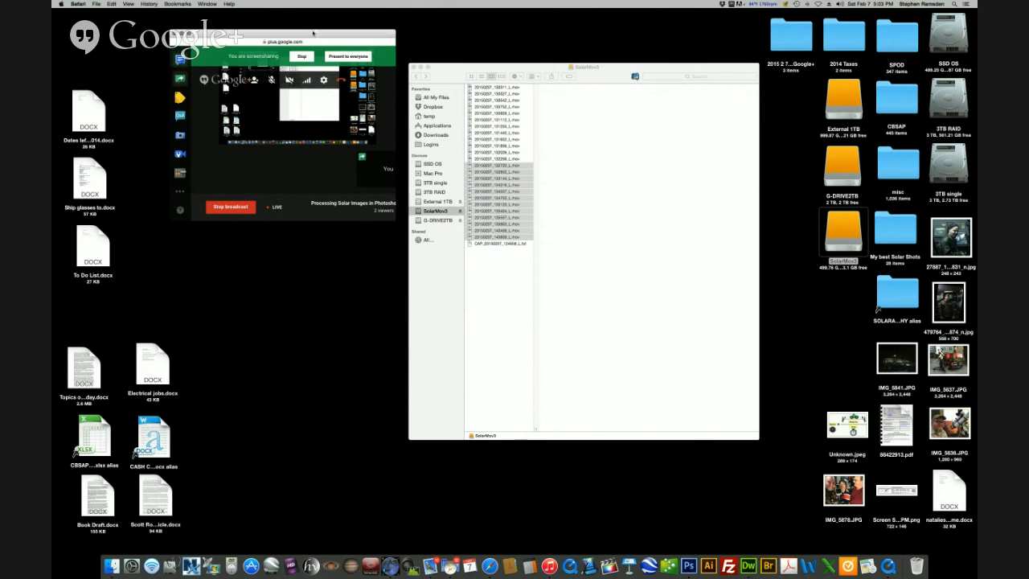
left_click_drag(313, 33, 304, 33)
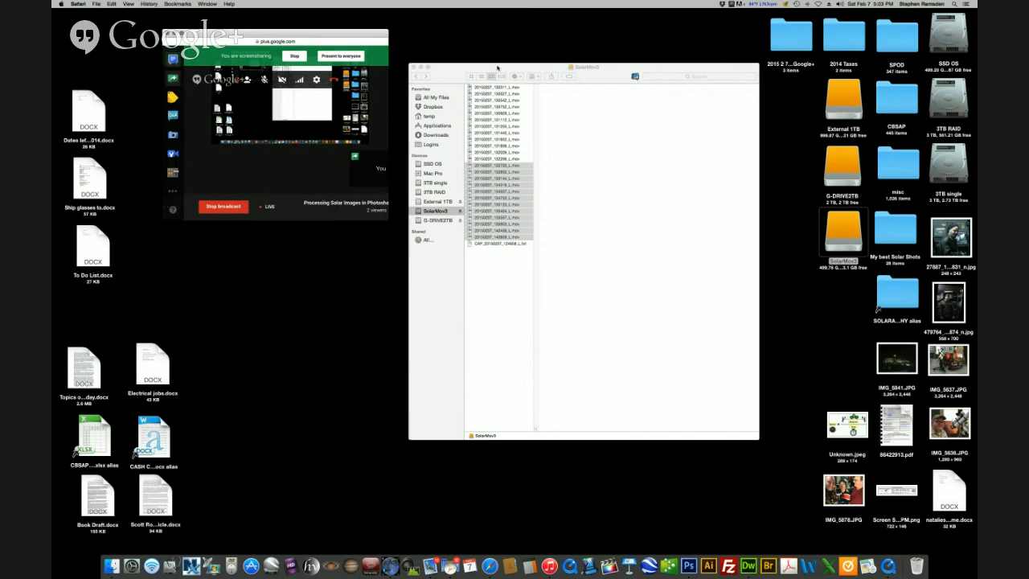
left_click(656, 72)
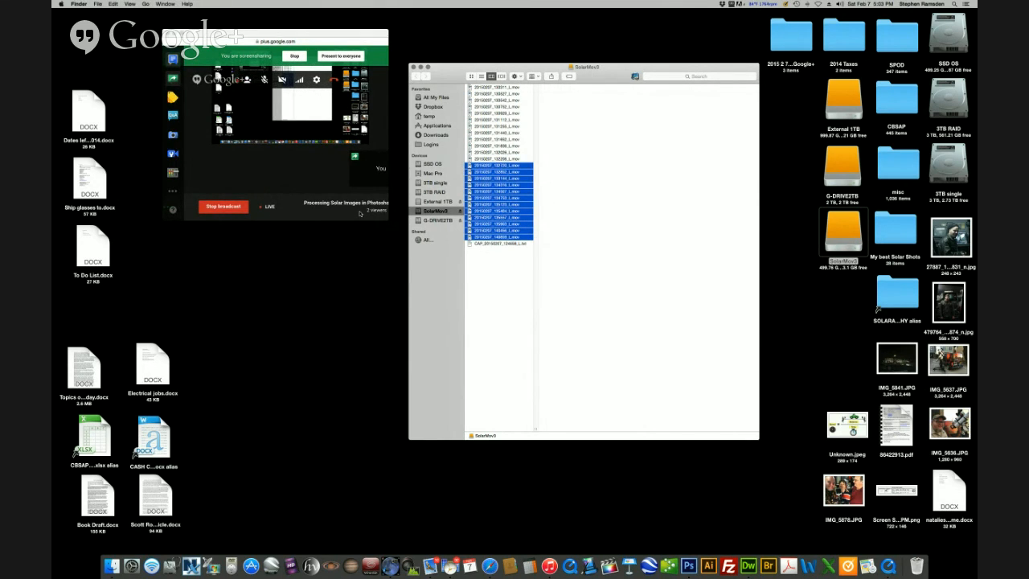
left_click_drag(315, 33, 285, 19)
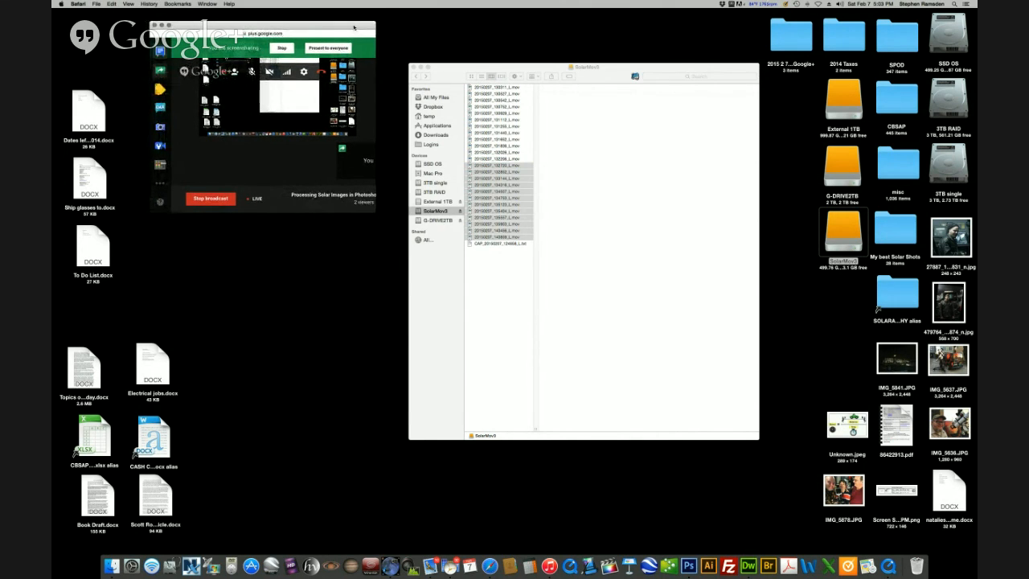
left_click_drag(445, 70, 441, 63)
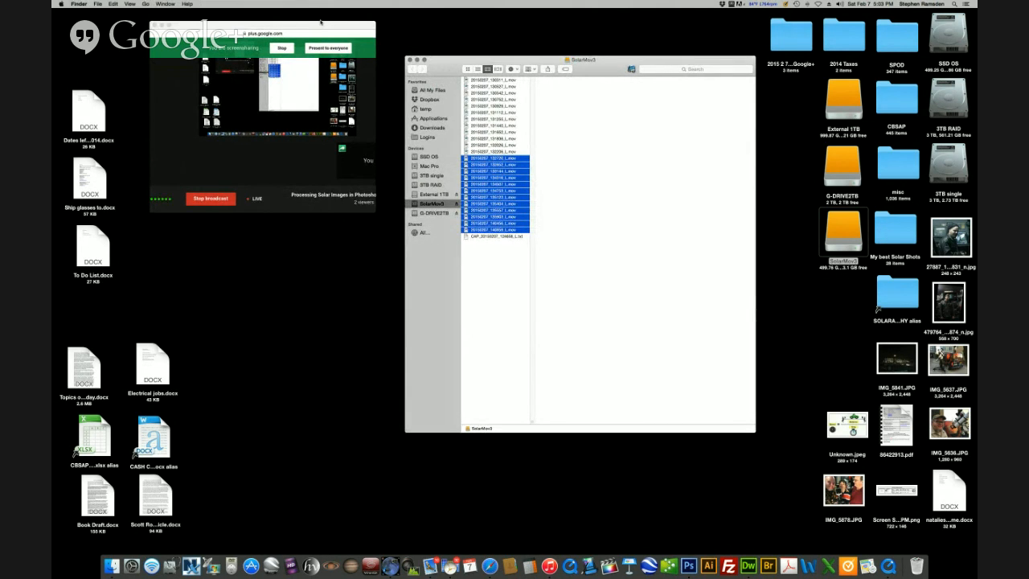
left_click(321, 22)
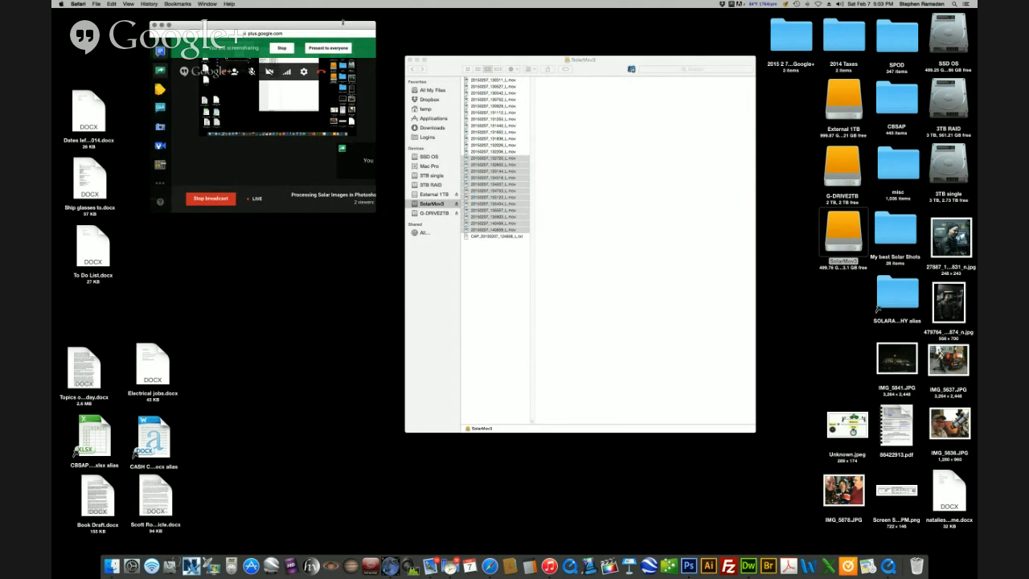
Leave the live Hangout call in the browser
mouse_move(257, 71)
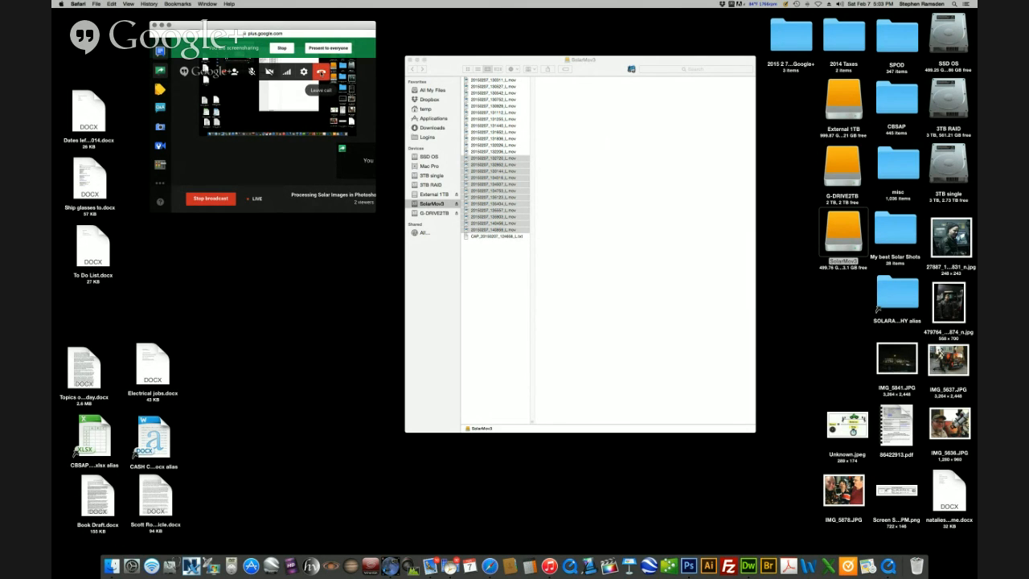
left_click(321, 72)
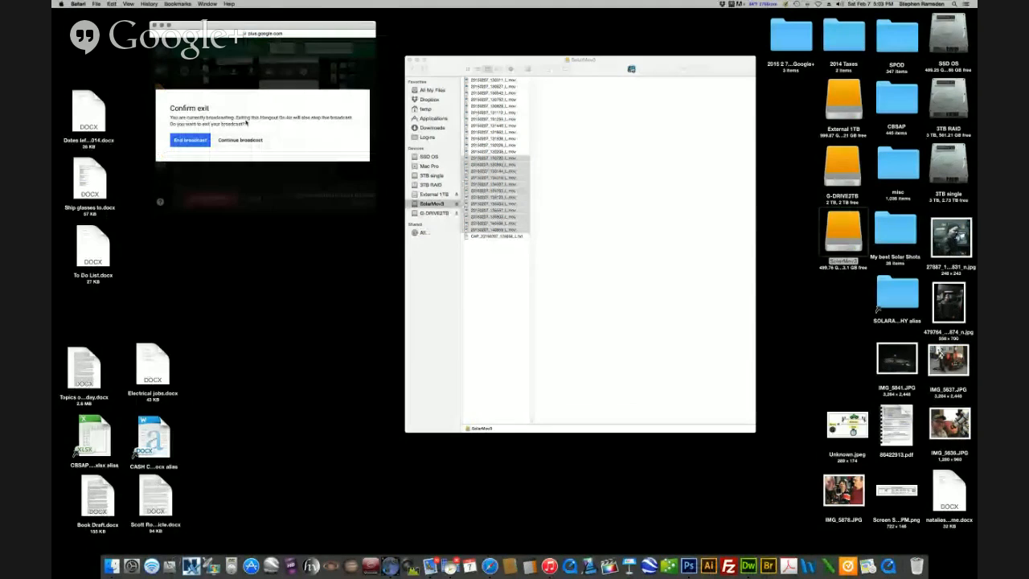